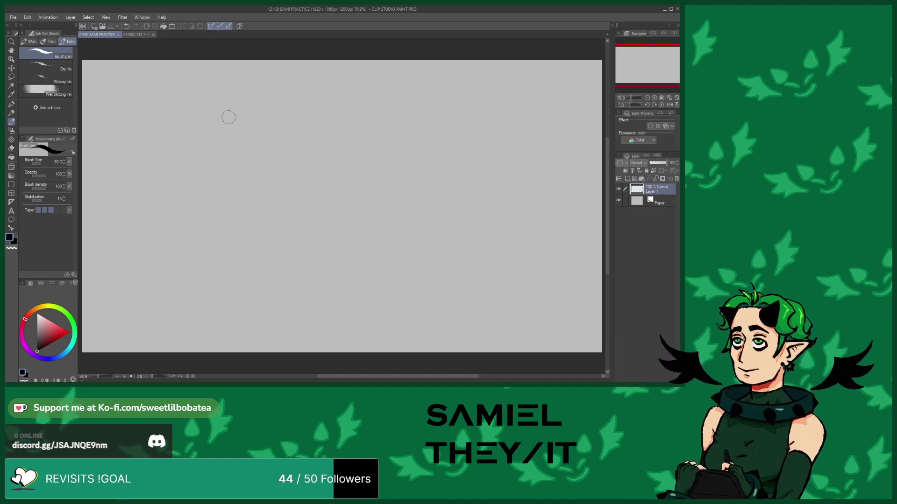
Sketch a rounded head outline near the canvas's upper left corner with the Brush pen
scroll(137, 115, "down", 1)
scroll(102, 82, "up", 3)
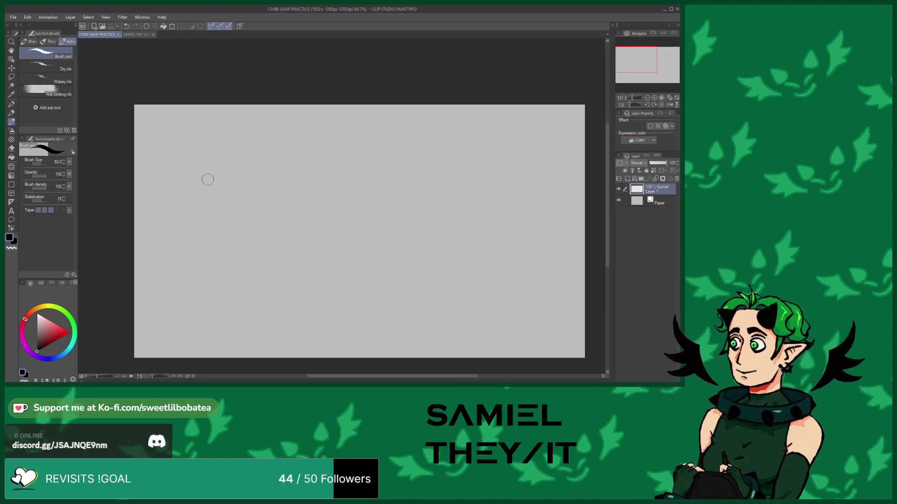
scroll(175, 142, "up", 1)
mouse_move(196, 187)
left_mouse_down()
mouse_move(199, 156)
mouse_move(192, 190)
mouse_move(220, 223)
mouse_move(275, 219)
mouse_move(294, 181)
mouse_move(287, 126)
mouse_move(273, 112)
mouse_move(242, 100)
mouse_move(202, 145)
mouse_move(212, 106)
mouse_move(251, 110)
mouse_move(202, 140)
mouse_move(202, 120)
mouse_move(197, 174)
mouse_move(206, 215)
mouse_move(240, 220)
mouse_move(287, 203)
mouse_move(296, 144)
mouse_move(277, 117)
left_mouse_up()
mouse_move(190, 124)
left_mouse_down()
mouse_move(232, 106)
mouse_move(269, 104)
mouse_move(252, 96)
left_mouse_up()
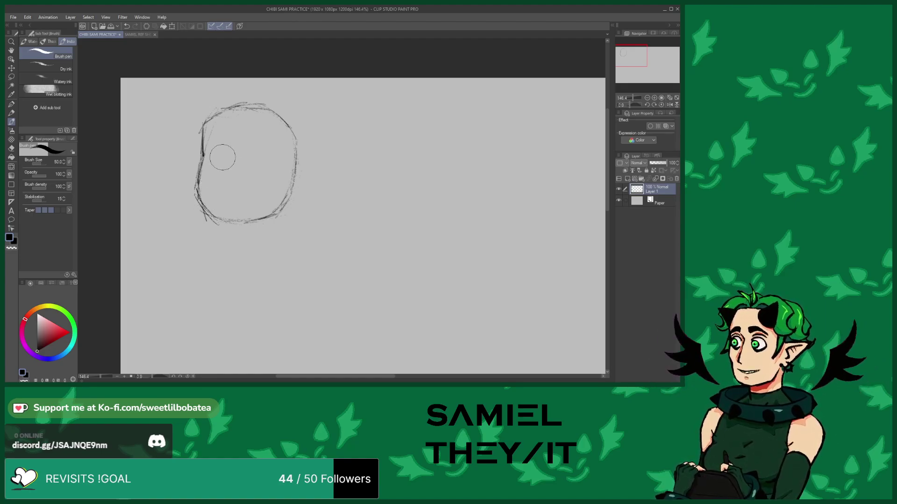
Add a vertical centre guideline and a curved horizontal eye guideline across the head for a three-quarter view
scroll(241, 122, "down", 1)
mouse_move(243, 115)
left_mouse_down()
mouse_move(228, 181)
mouse_move(236, 211)
left_mouse_up()
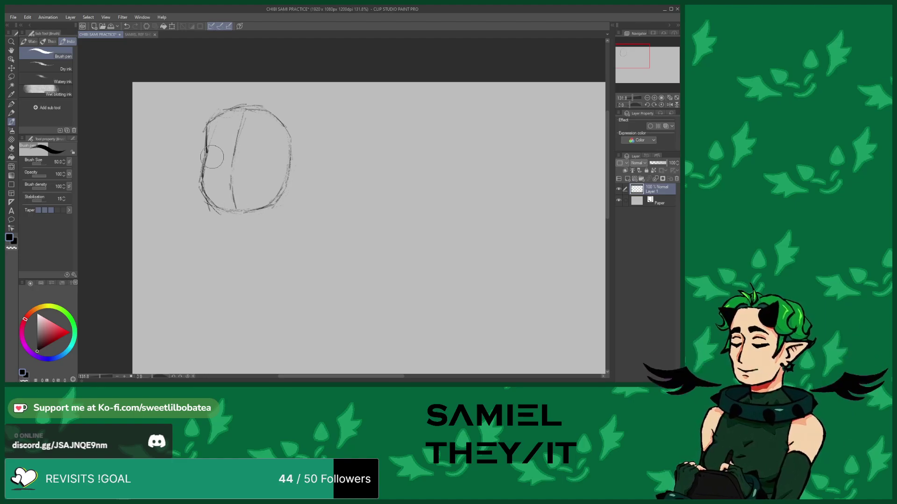
left_click_drag(208, 160, 286, 160)
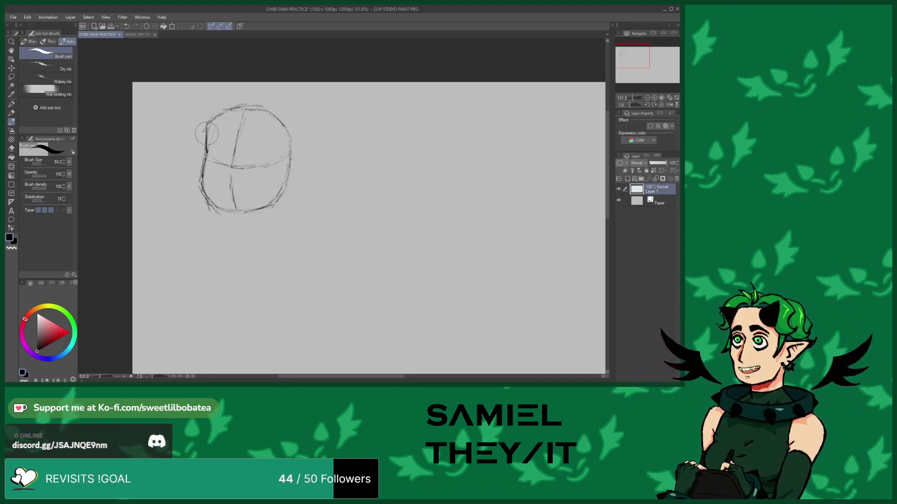
Clean up the head outline's left side and replace the vertical guideline with a more curved one, reinforcing the eye line
left_click(11, 148)
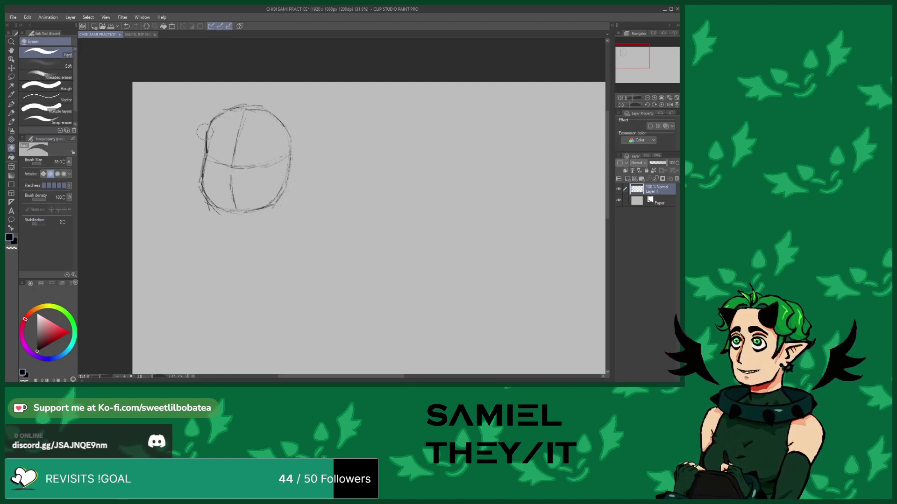
left_click(11, 122)
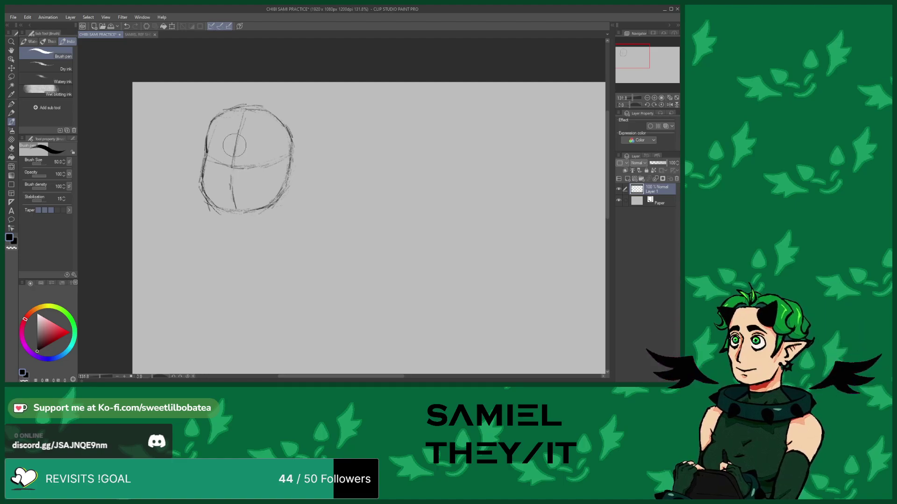
mouse_move(244, 110)
left_mouse_down()
mouse_move(226, 198)
mouse_move(232, 210)
left_mouse_up()
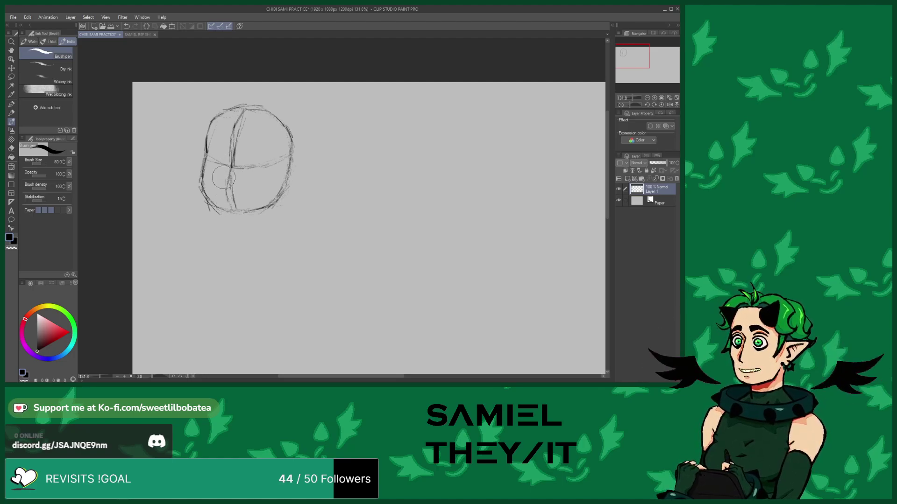
mouse_move(201, 155)
left_mouse_down()
mouse_move(234, 169)
mouse_move(280, 161)
left_mouse_up()
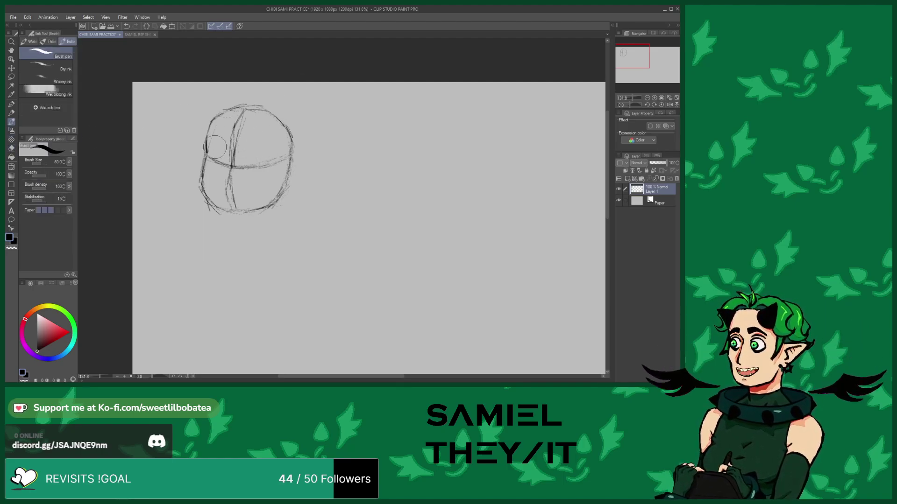
left_click(12, 148)
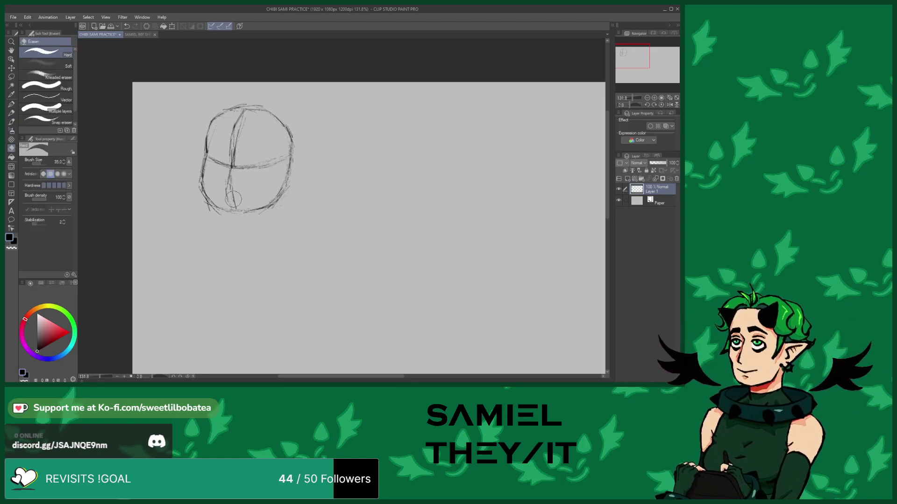
left_click_drag(235, 207, 233, 172)
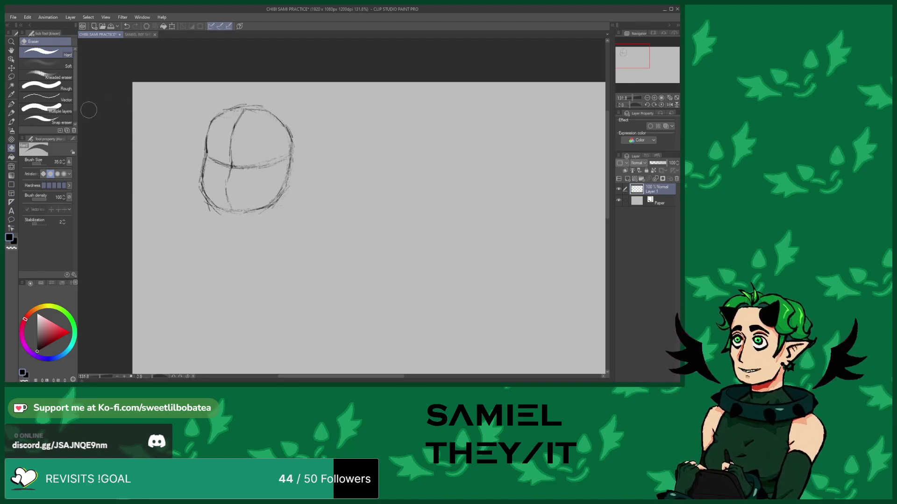
Darken the head outline all around with the Brush pen and erase the stray sketch lines outside it
left_click(11, 121)
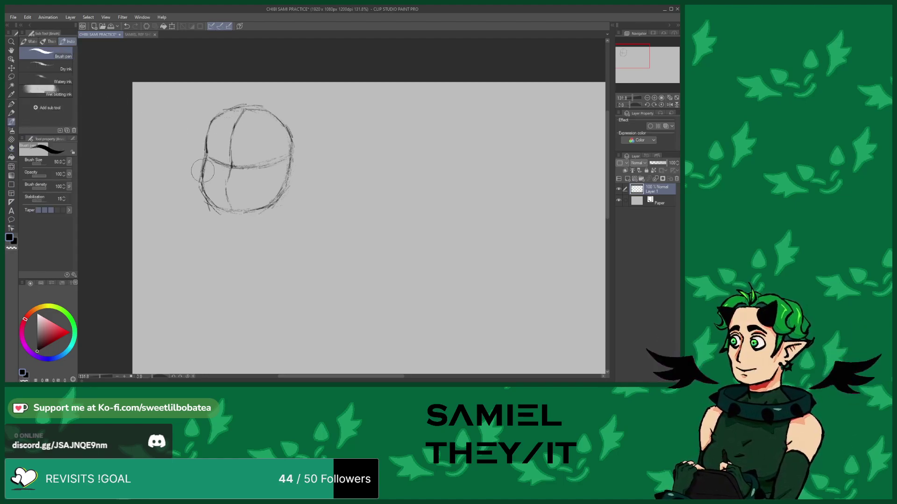
mouse_move(199, 181)
left_mouse_down()
mouse_move(228, 210)
mouse_move(236, 207)
mouse_move(230, 197)
mouse_move(224, 214)
mouse_move(218, 207)
mouse_move(245, 212)
mouse_move(281, 194)
mouse_move(288, 175)
mouse_move(287, 135)
mouse_move(253, 113)
mouse_move(220, 116)
mouse_move(247, 108)
mouse_move(213, 114)
mouse_move(274, 116)
mouse_move(261, 161)
left_mouse_up()
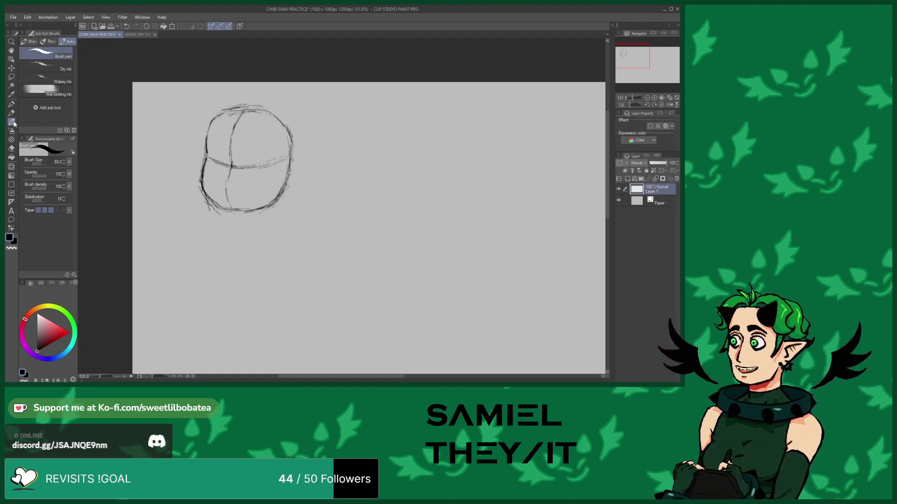
left_click(12, 148)
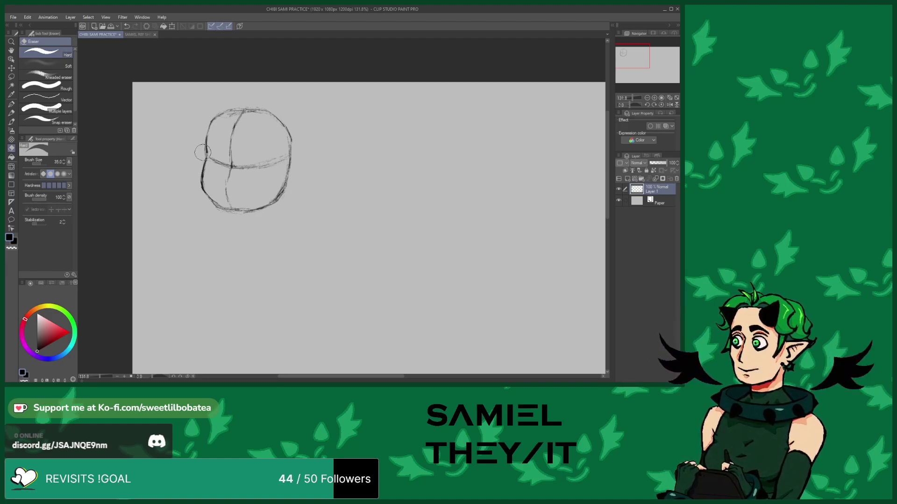
left_click(13, 122)
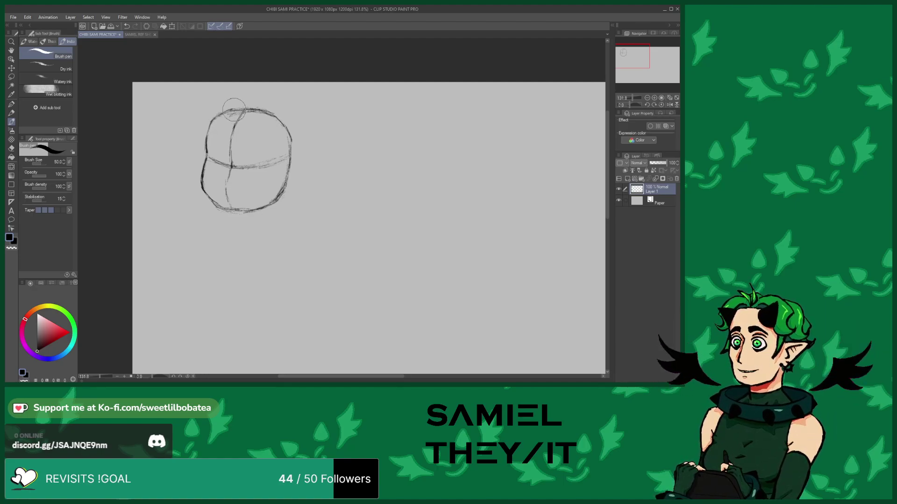
scroll(232, 128, "down", 1)
scroll(209, 160, "up", 2)
scroll(210, 163, "up", 1)
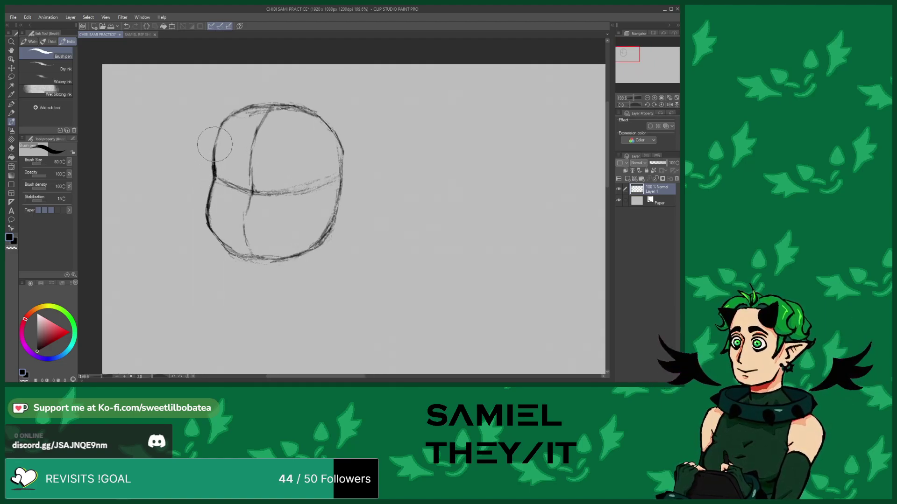
mouse_move(214, 180)
left_mouse_down()
mouse_move(227, 117)
mouse_move(214, 140)
mouse_move(236, 111)
mouse_move(224, 120)
mouse_move(244, 106)
mouse_move(284, 106)
mouse_move(273, 104)
mouse_move(337, 135)
mouse_move(330, 127)
mouse_move(341, 205)
mouse_move(342, 189)
mouse_move(334, 223)
mouse_move(298, 254)
mouse_move(312, 251)
mouse_move(237, 249)
mouse_move(224, 236)
mouse_move(245, 257)
mouse_move(226, 251)
mouse_move(265, 263)
left_mouse_up()
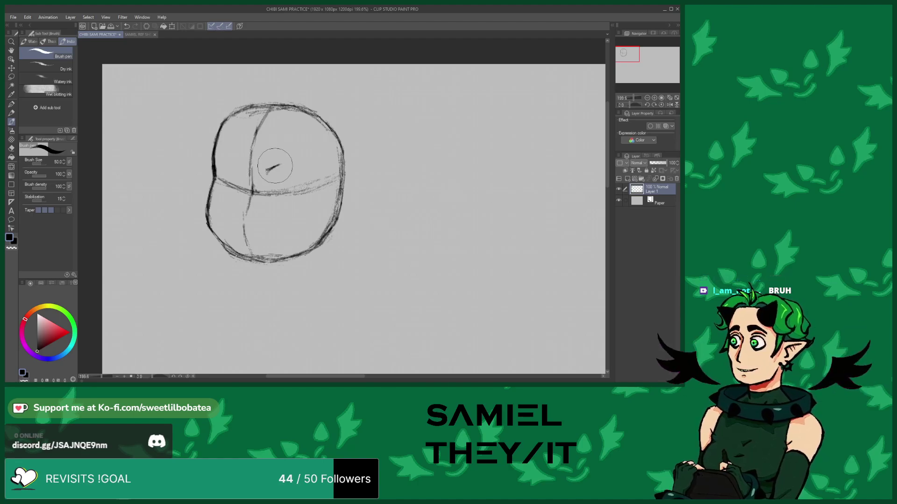
Draw the eye right of the centre guideline with a small round iris, and sketch a V-shaped open mouth below
left_click_drag(275, 166, 292, 163)
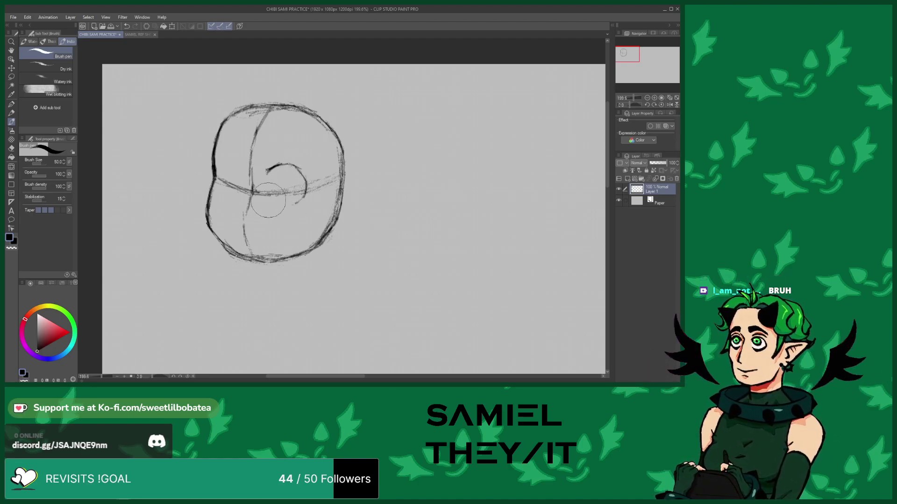
left_click_drag(276, 204, 282, 207)
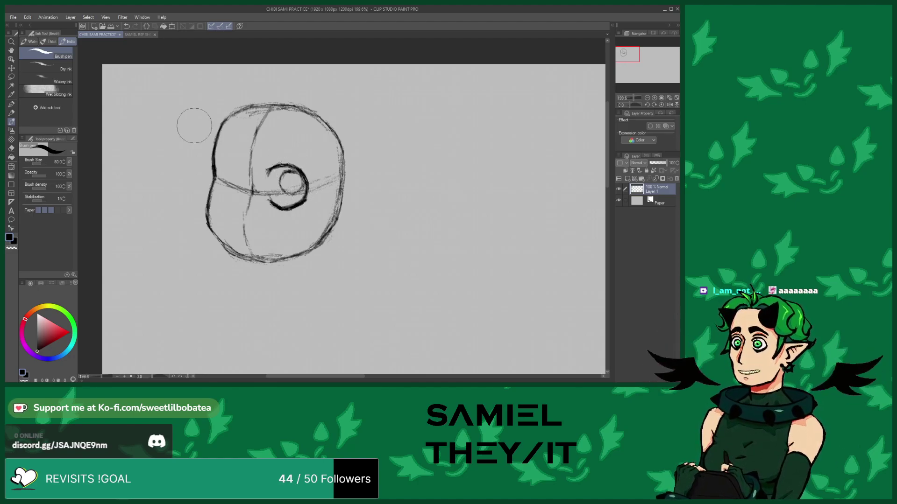
left_click(12, 148)
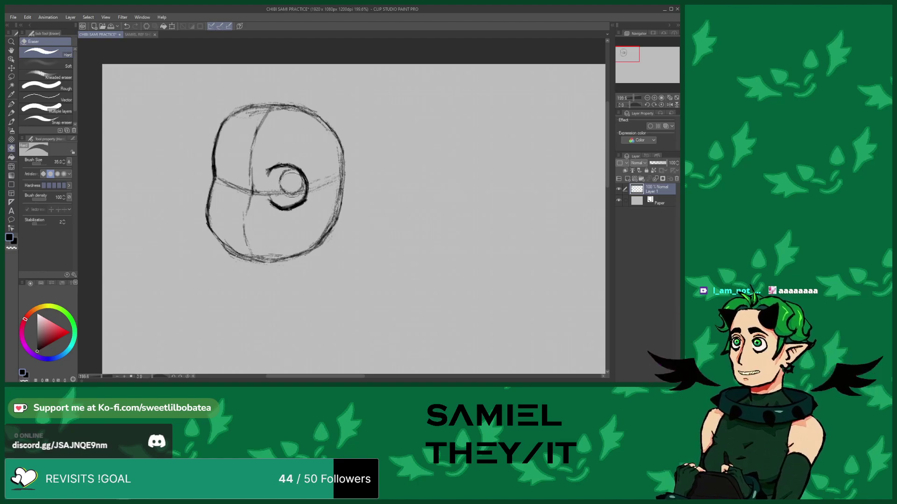
left_click(11, 122)
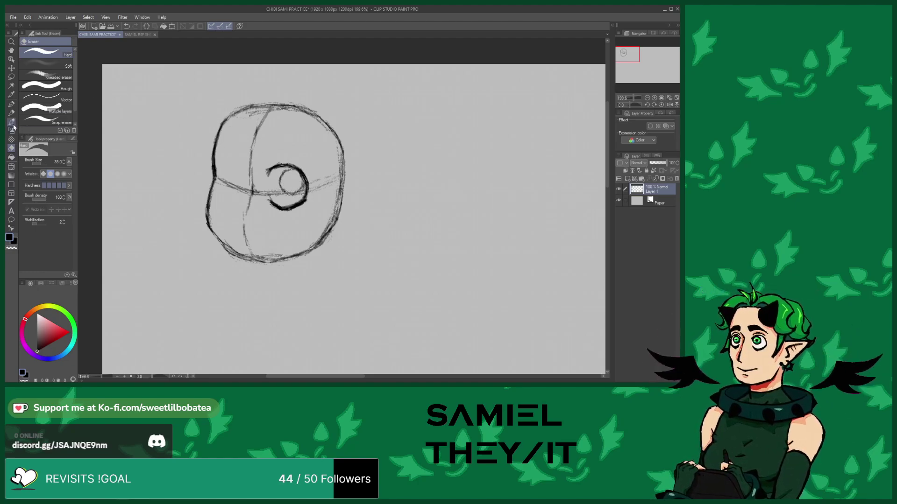
mouse_move(249, 222)
left_mouse_down()
mouse_move(225, 224)
mouse_move(281, 232)
mouse_move(238, 227)
mouse_move(258, 248)
mouse_move(278, 229)
left_mouse_up()
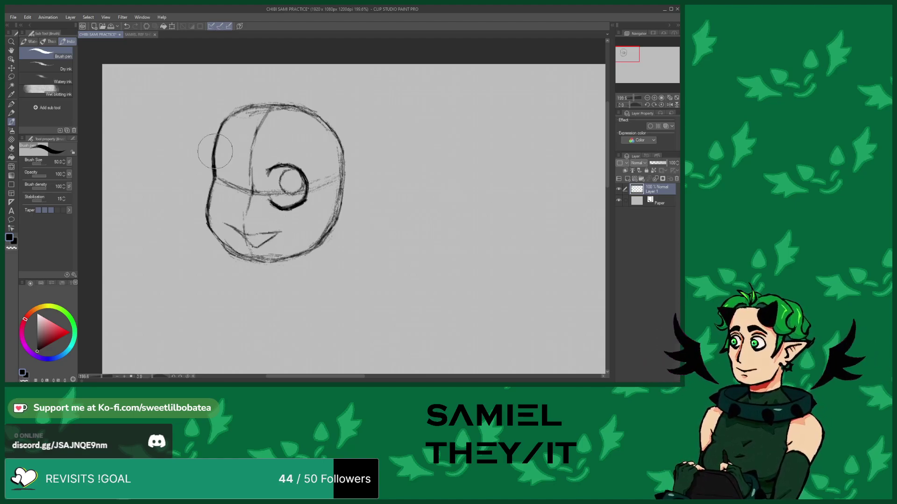
Redraw the right-hand eye's iris larger with a solid pupil, add an eyelid crease above, and thicken the lower lid
left_click(11, 148)
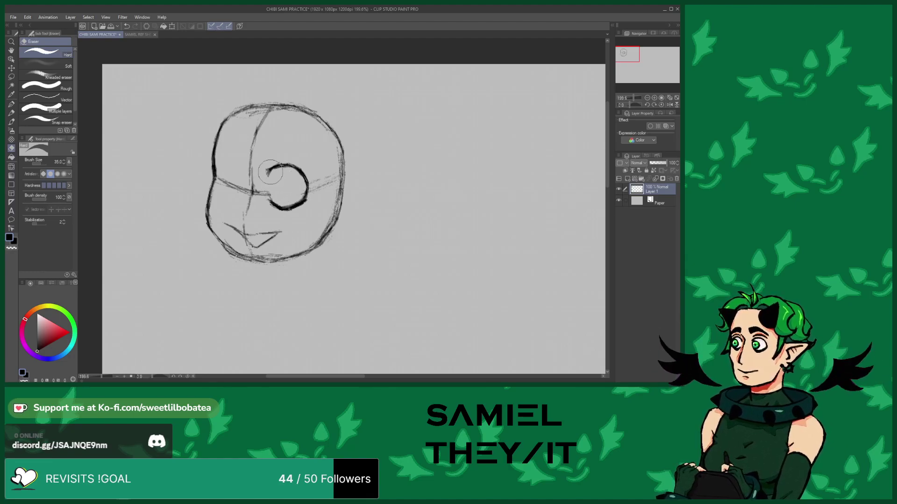
left_click(11, 122)
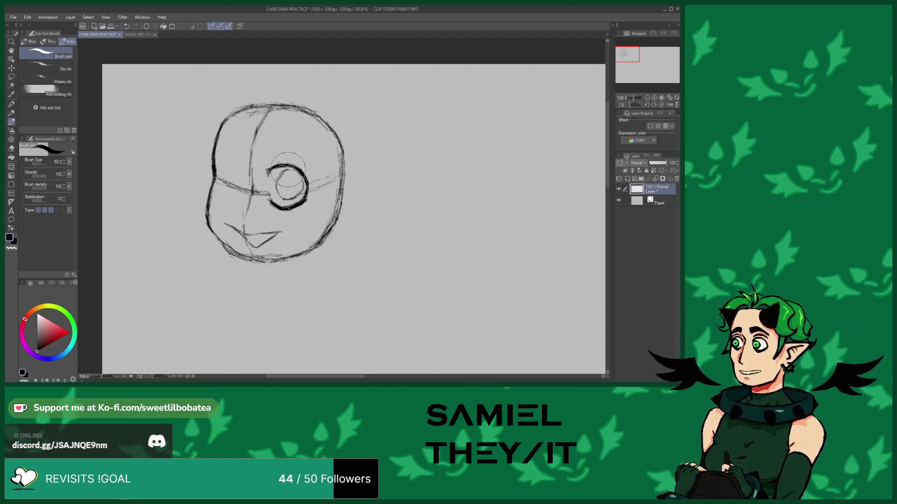
left_click_drag(288, 183, 291, 185)
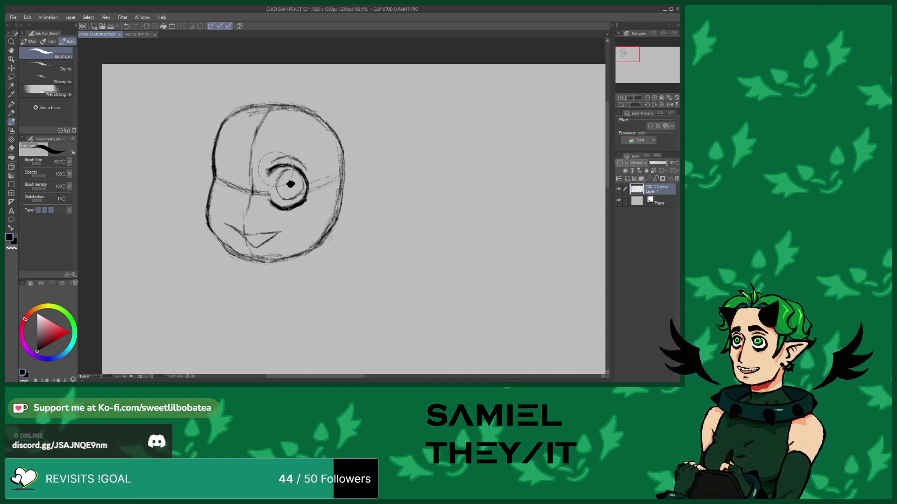
left_click(12, 148)
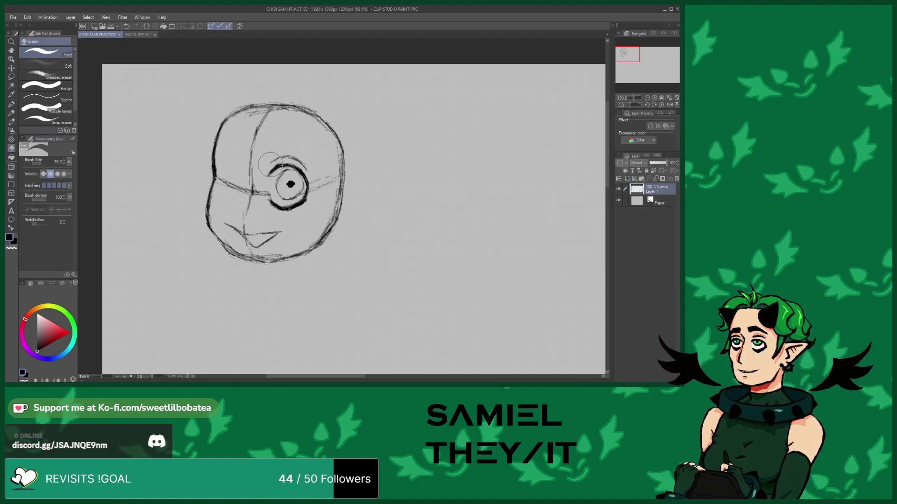
left_click(11, 122)
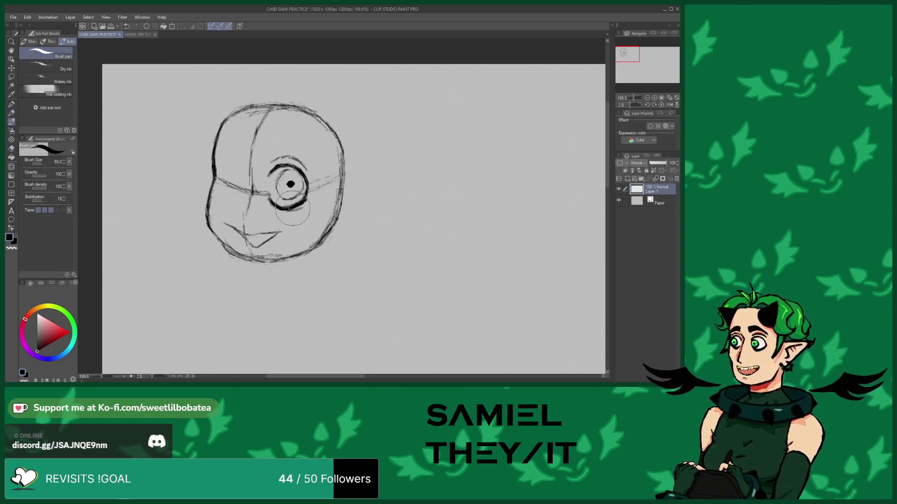
left_click_drag(272, 200, 304, 205)
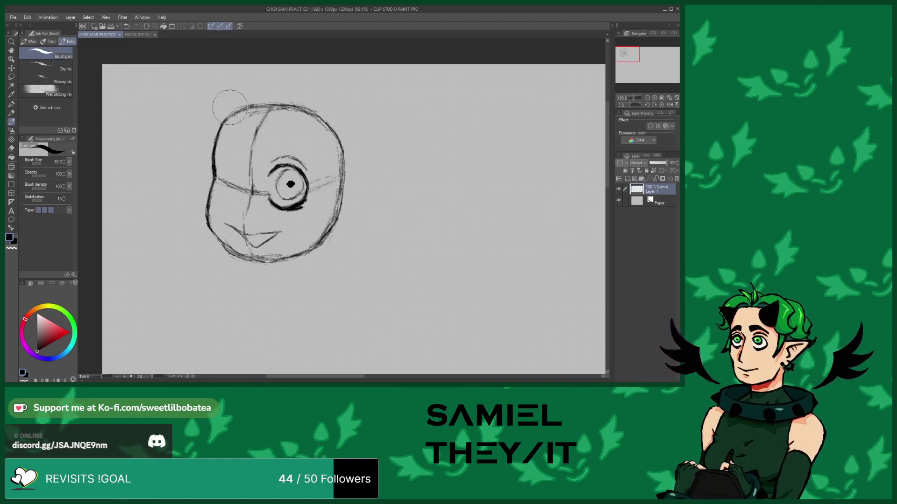
Draw a narrower matching eye left of the centre guideline with iris, pupil and lid crease, undoing and reworking the inner details
mouse_move(242, 169)
left_mouse_down()
mouse_move(217, 183)
mouse_move(218, 175)
mouse_move(229, 199)
mouse_move(240, 194)
mouse_move(219, 191)
left_mouse_up()
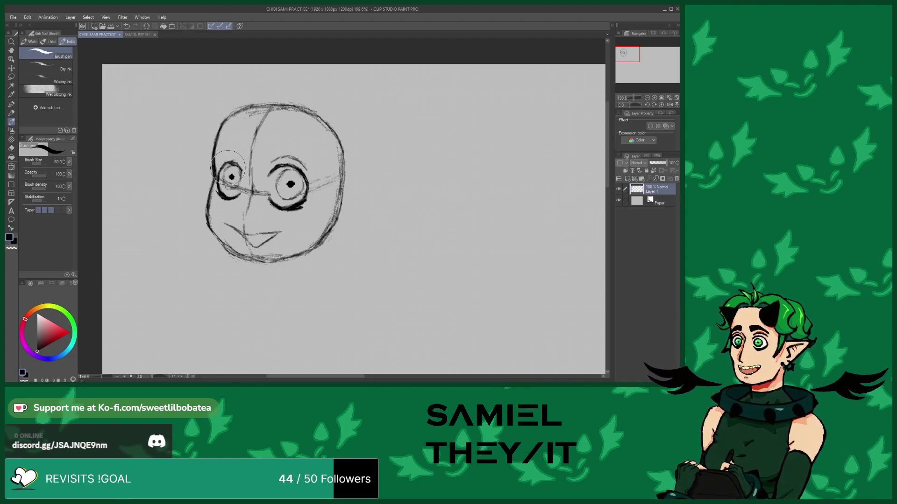
left_click(126, 26)
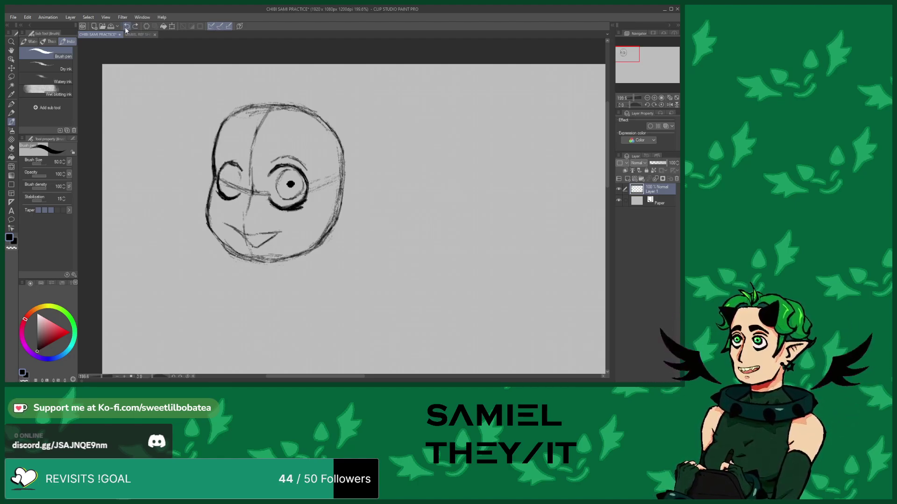
left_click(129, 28)
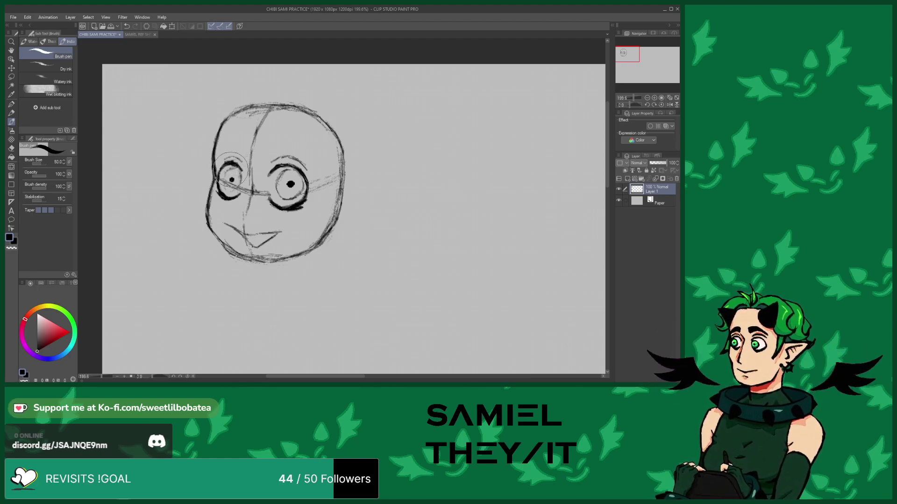
left_click(13, 149)
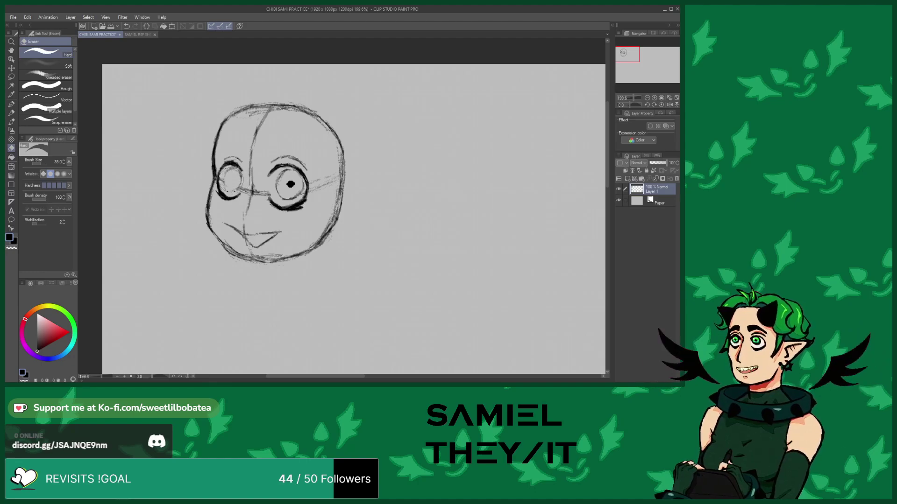
left_click(12, 121)
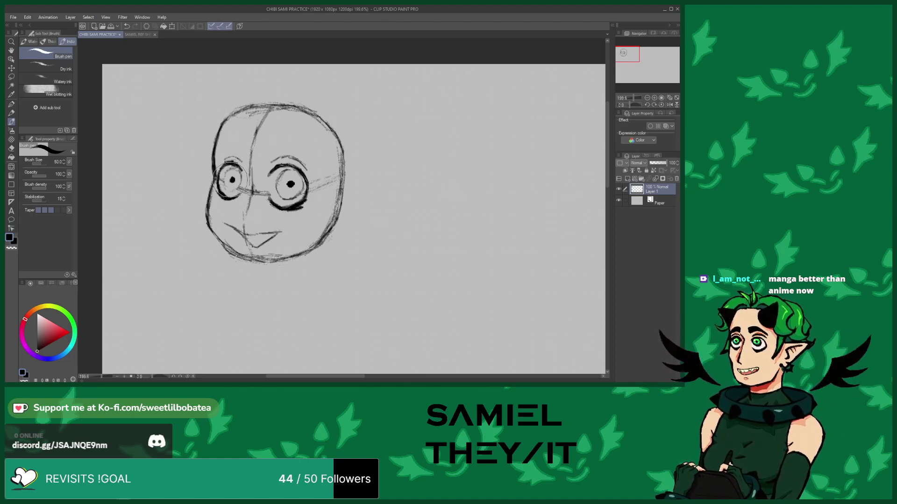
Erase the facial guidelines and the top of the head, and redraw the crown and right side slightly larger
left_click(11, 151)
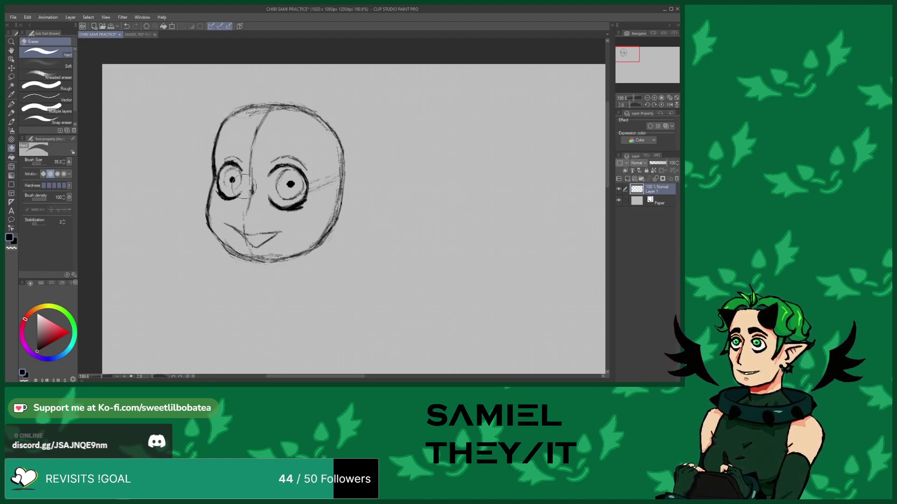
mouse_move(246, 189)
left_mouse_down()
mouse_move(251, 143)
mouse_move(269, 122)
mouse_move(242, 123)
mouse_move(268, 113)
mouse_move(241, 118)
mouse_move(319, 117)
mouse_move(249, 118)
mouse_move(306, 111)
mouse_move(250, 110)
mouse_move(325, 126)
mouse_move(317, 118)
mouse_move(328, 134)
mouse_move(327, 178)
mouse_move(316, 193)
left_mouse_up()
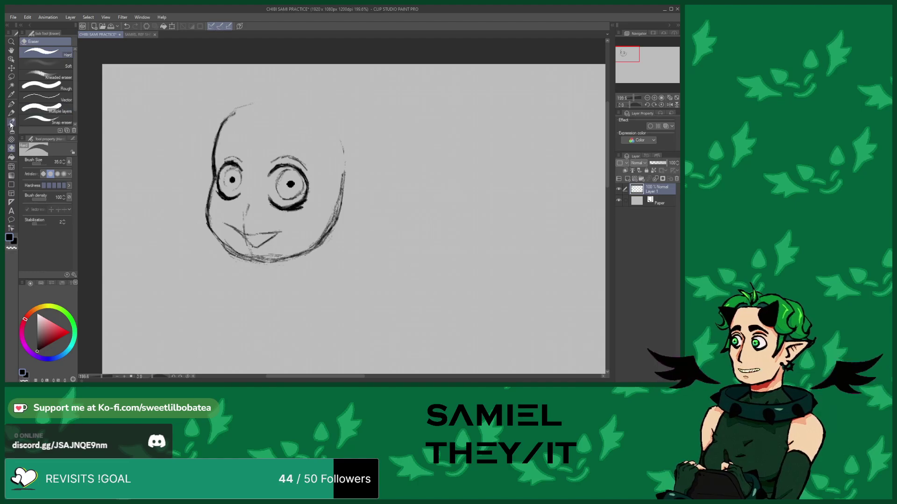
left_click(11, 122)
mouse_move(253, 103)
left_mouse_down()
mouse_move(315, 104)
mouse_move(332, 120)
mouse_move(322, 115)
mouse_move(339, 134)
mouse_move(349, 185)
mouse_move(348, 176)
mouse_move(314, 246)
left_mouse_up()
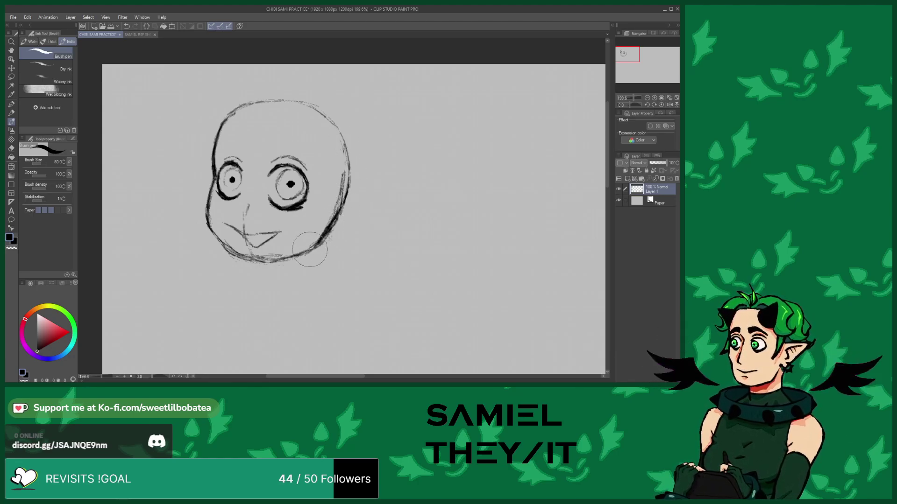
Erase the leftover nose guideline between the eyes and the mouth, and clean the stray strokes along the lower-left cheek and chin
key("e")
mouse_move(243, 213)
left_mouse_down()
mouse_move(237, 240)
mouse_move(251, 252)
mouse_move(284, 254)
mouse_move(237, 249)
mouse_move(222, 236)
mouse_move(226, 245)
mouse_move(211, 220)
left_mouse_up()
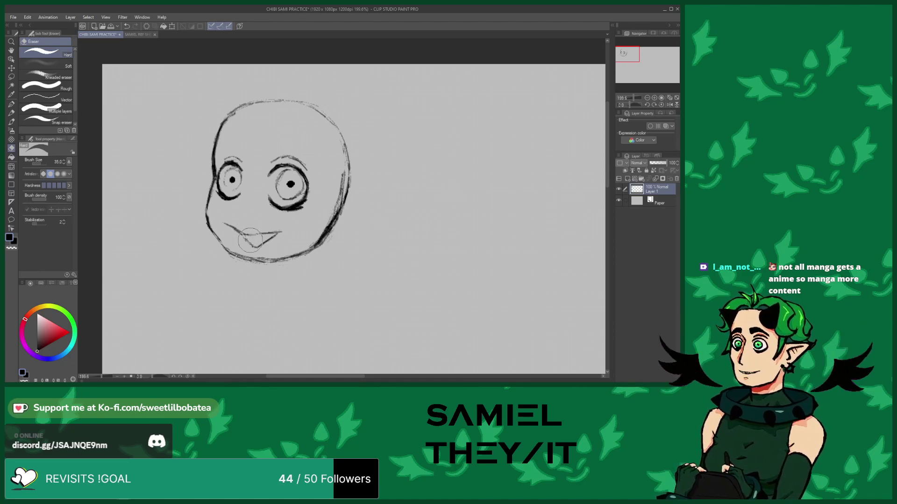
left_click(11, 121)
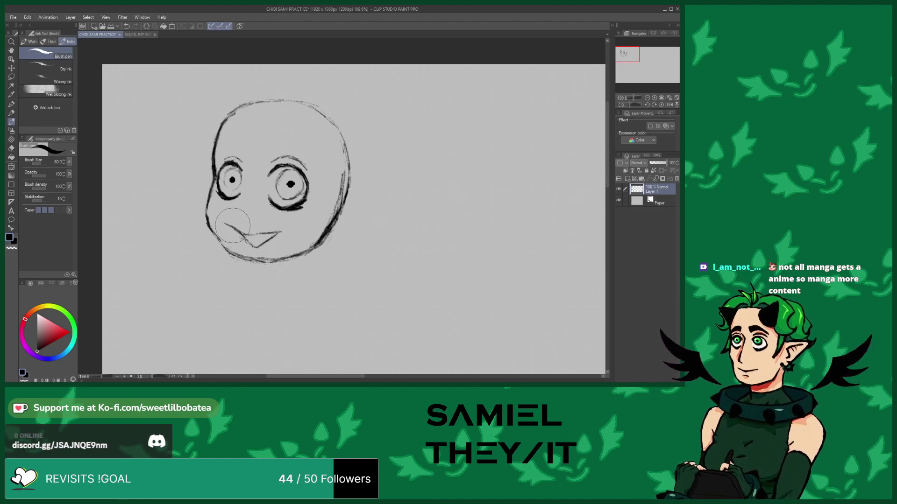
Lasso the pupil of the left-hand eye, move it slightly right inside the iris, and deselect it
scroll(217, 187, "up", 1)
scroll(226, 170, "up", 2)
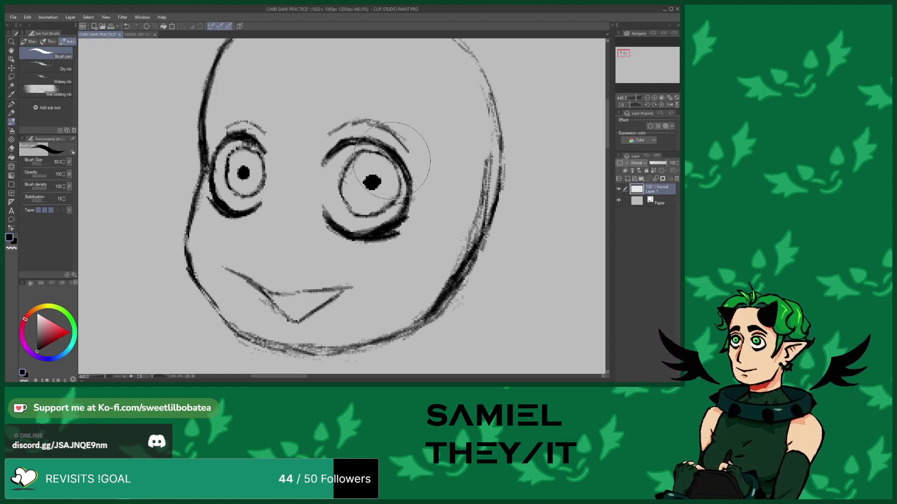
key("e")
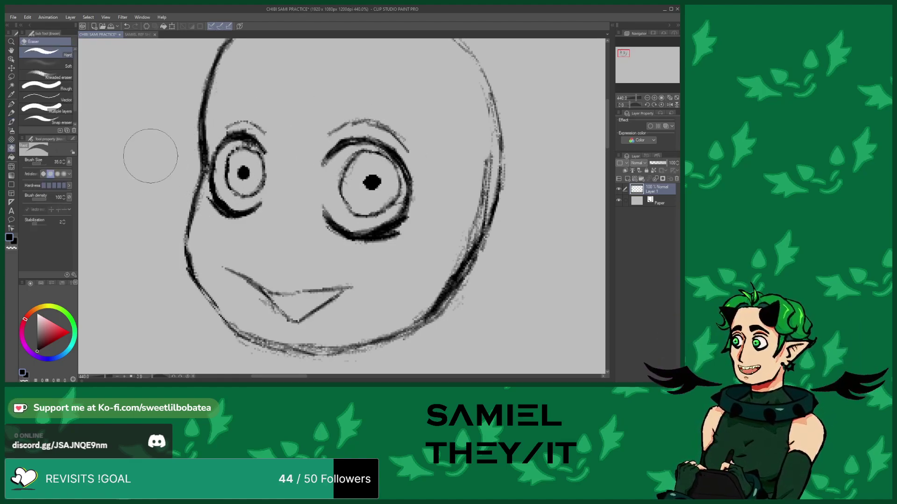
key("m")
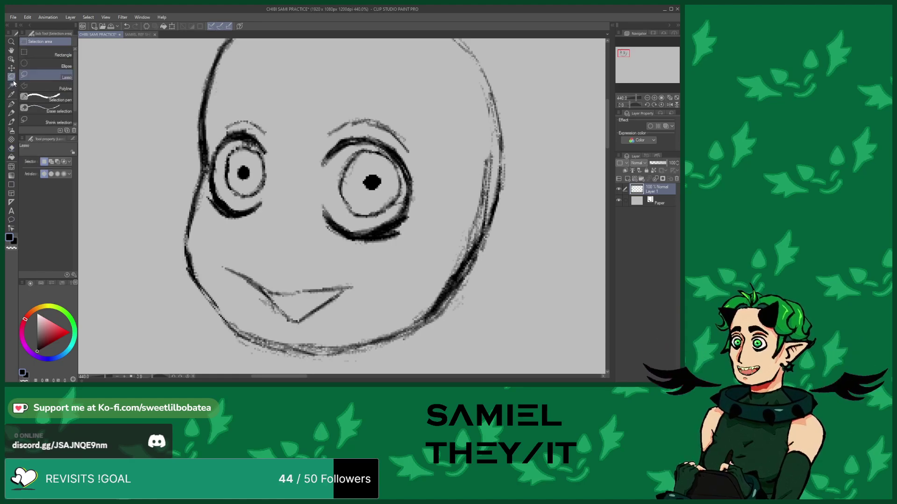
left_click_drag(236, 166, 241, 184)
left_click(257, 198)
left_click(231, 201)
key("ctrl+d")
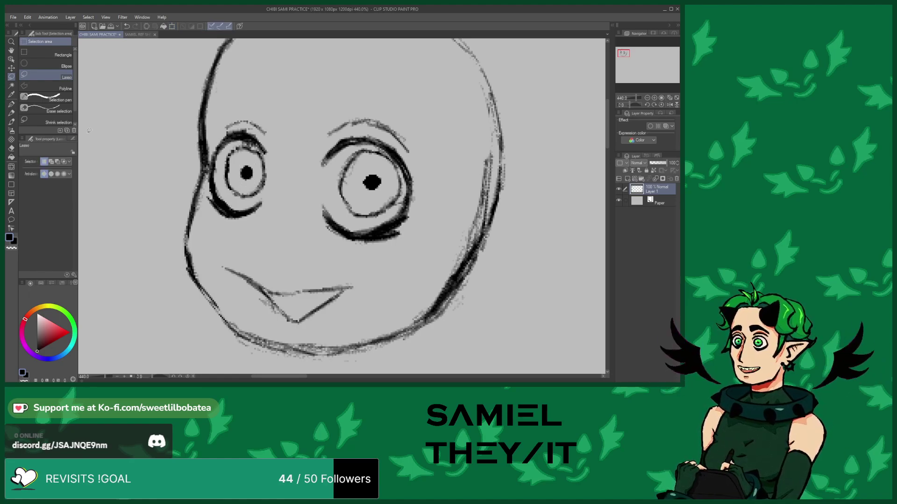
Draw thick outlined eyebrows with squared inner ends above both eyes, and trim their stray edges
left_click(11, 140)
left_click(11, 148)
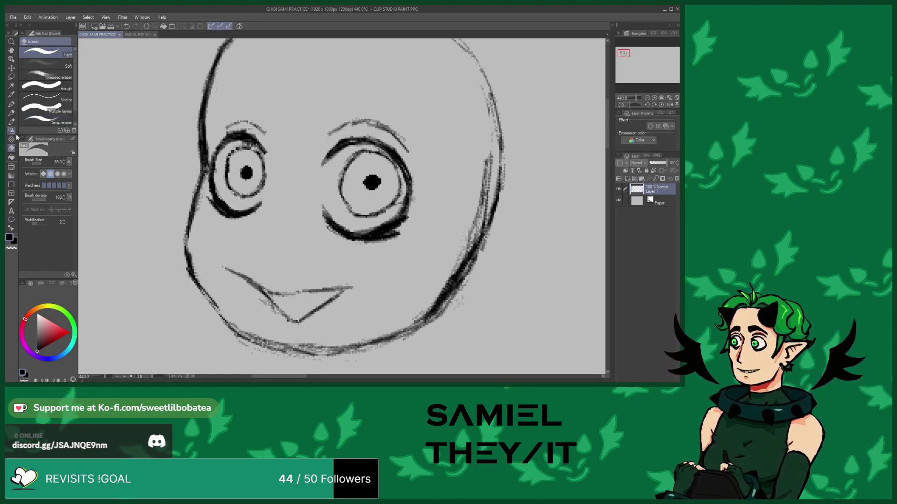
left_click(11, 122)
scroll(217, 252, "down", 3)
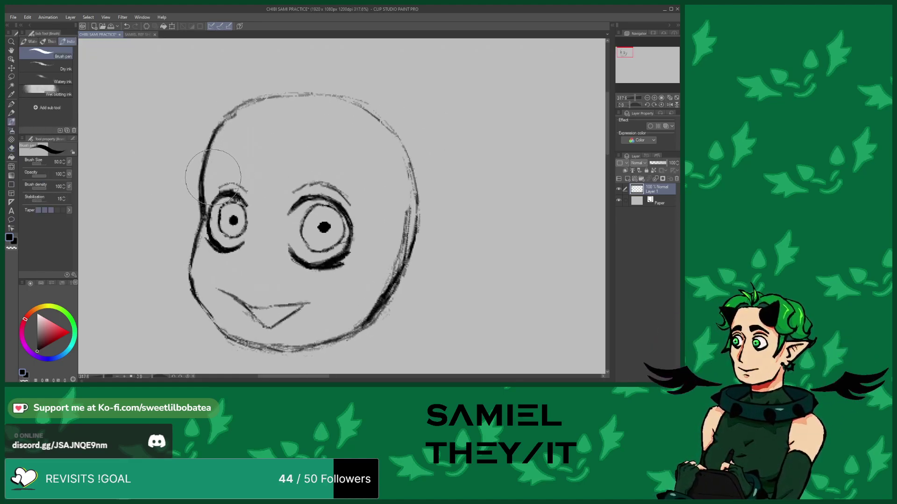
mouse_move(212, 178)
left_mouse_down()
mouse_move(255, 171)
mouse_move(254, 159)
mouse_move(234, 155)
mouse_move(202, 162)
mouse_move(216, 171)
mouse_move(200, 177)
mouse_move(222, 166)
mouse_move(208, 163)
mouse_move(253, 154)
mouse_move(234, 155)
left_mouse_up()
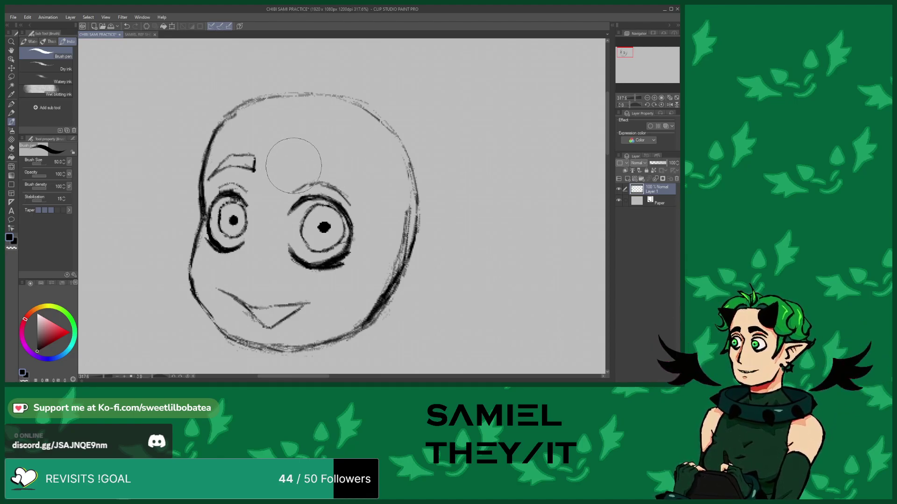
left_click_drag(301, 168, 321, 167)
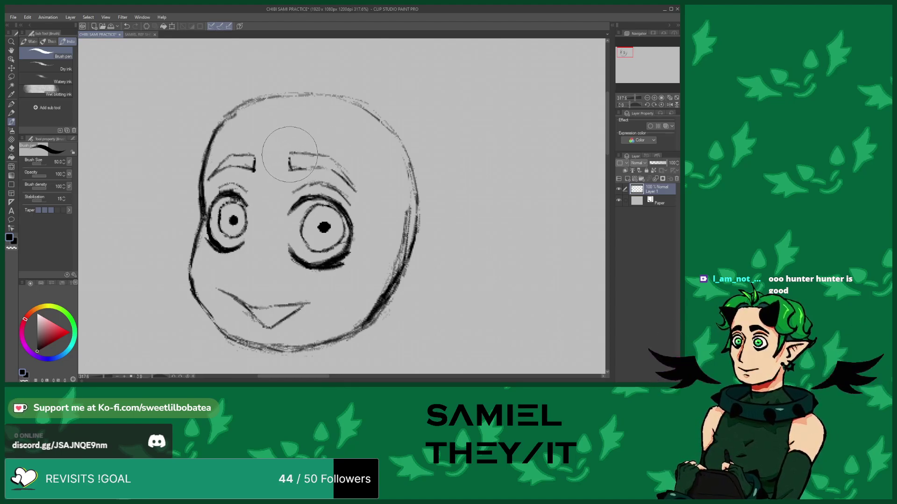
left_click(11, 148)
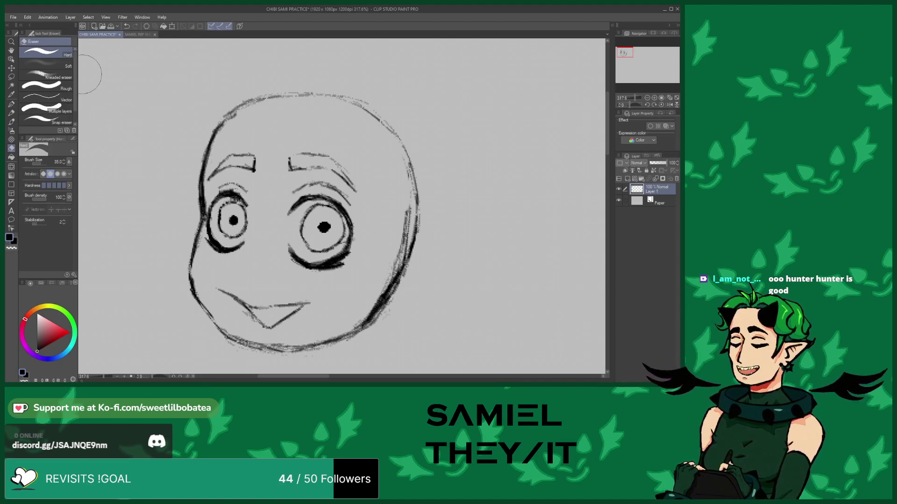
left_click(11, 121)
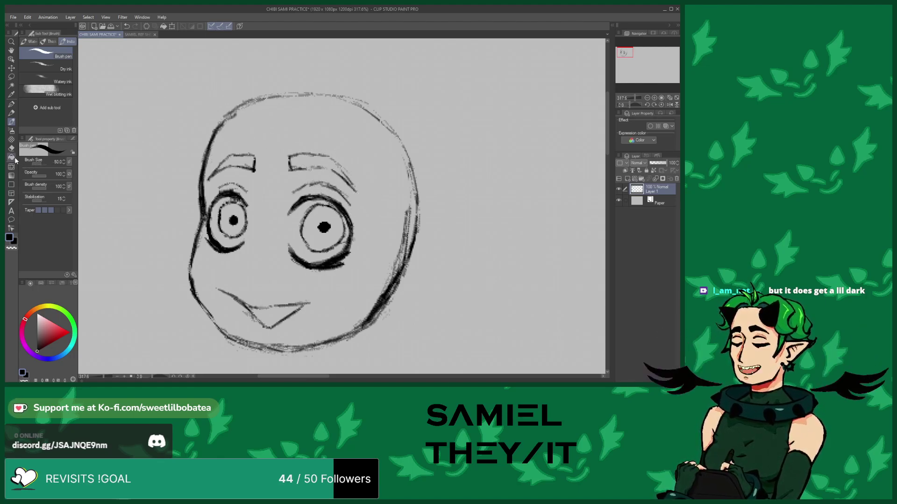
Erase the doubled strokes on the head's right side and the rough jaw edge, and reinforce the crown and upper right outline
key("e")
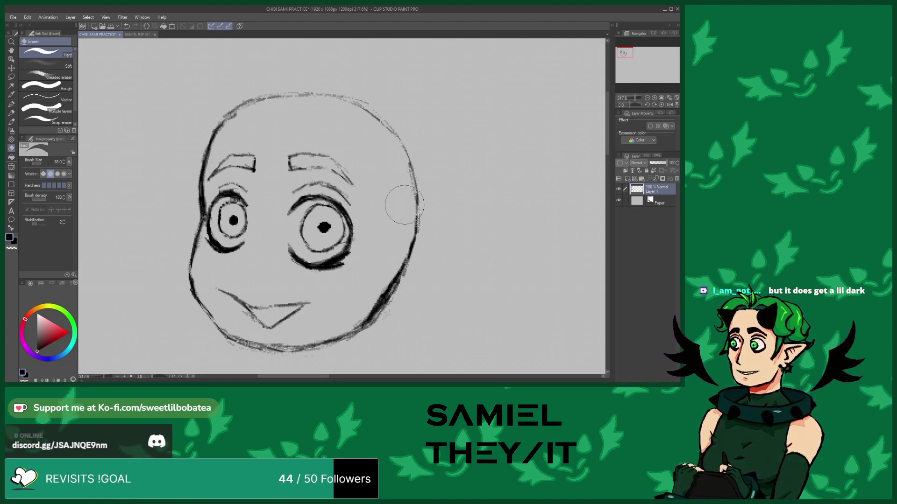
left_click(10, 123)
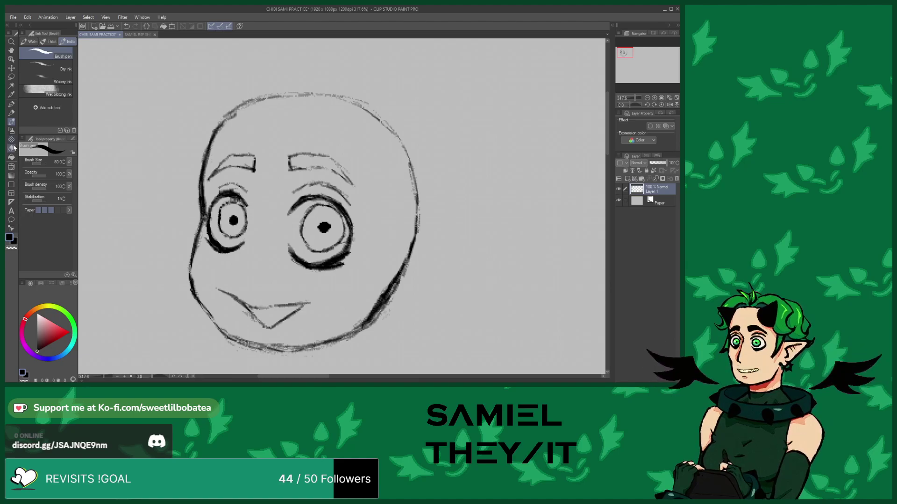
left_click(12, 148)
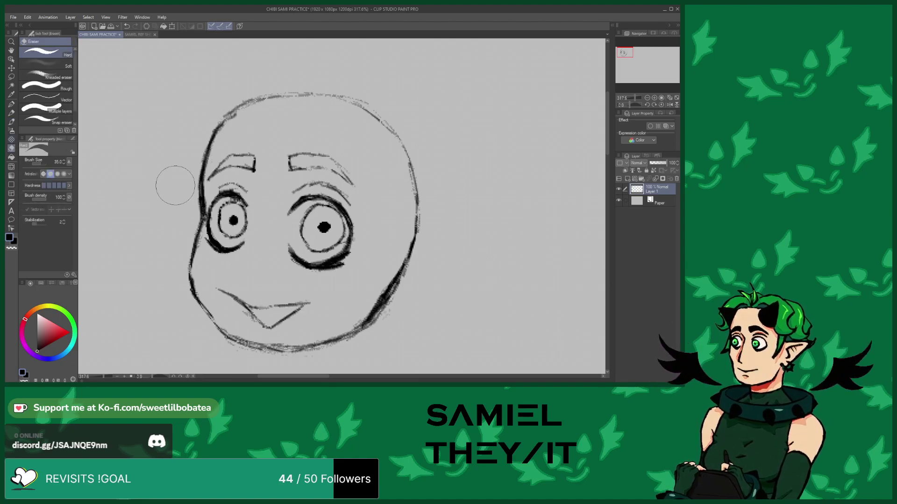
left_click(11, 122)
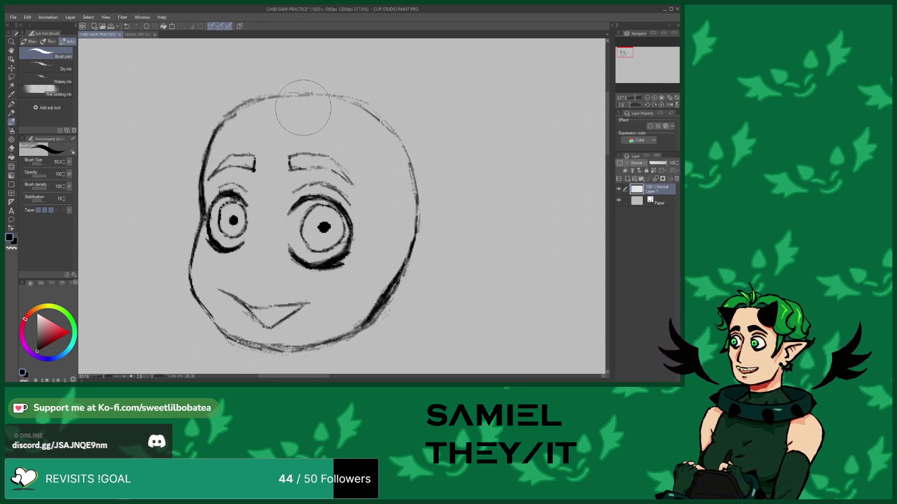
mouse_move(215, 116)
left_mouse_down()
mouse_move(270, 92)
mouse_move(306, 92)
mouse_move(386, 124)
mouse_move(367, 120)
mouse_move(367, 111)
mouse_move(405, 150)
mouse_move(390, 127)
mouse_move(419, 215)
mouse_move(385, 287)
left_mouse_up()
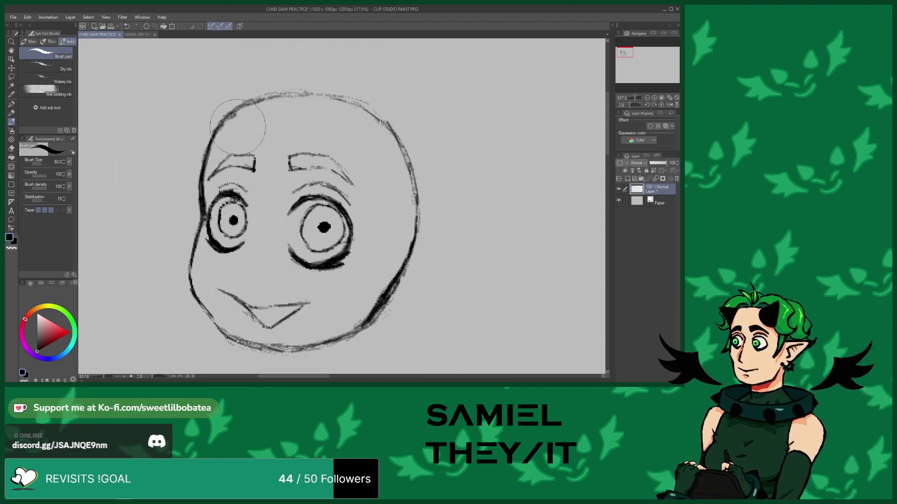
left_click(13, 148)
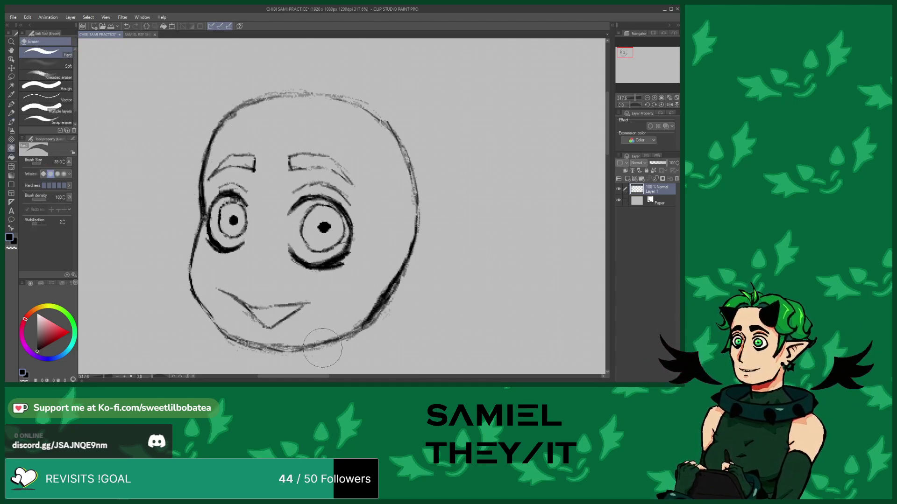
left_click_drag(309, 360, 219, 343)
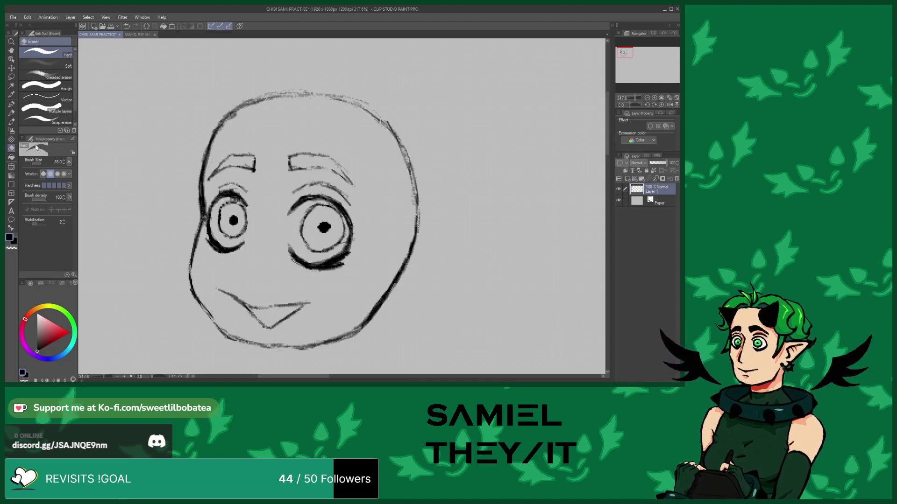
Add small fangs at both sides of the open mouth with a tongue line, and clean up the eyebrows' outlines
left_click(11, 121)
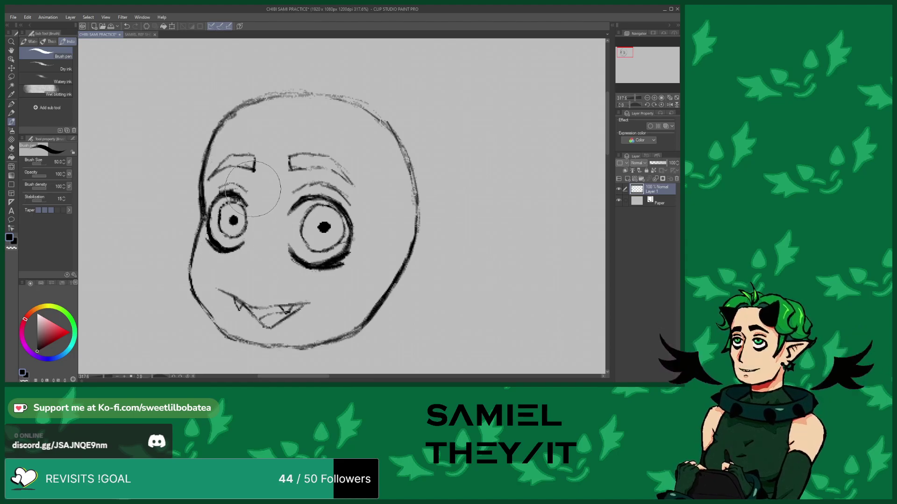
left_click(11, 149)
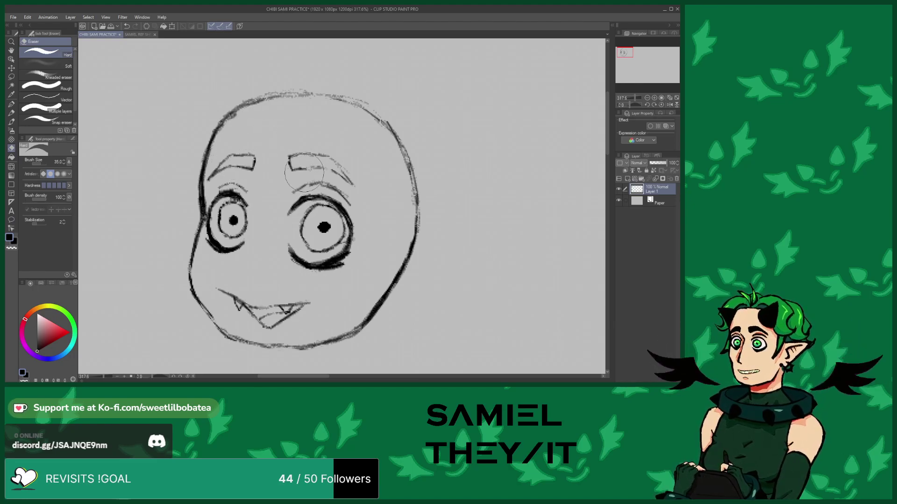
left_click(12, 122)
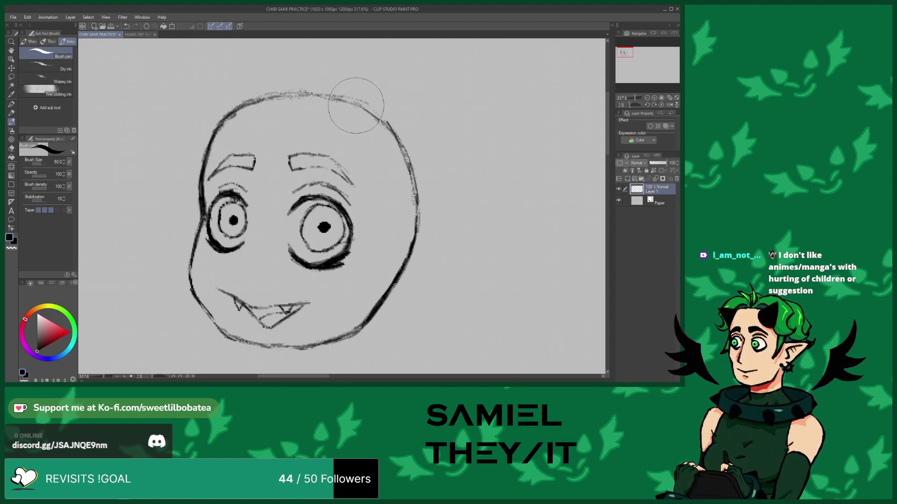
Tidy the crown outline, and sketch a tuft of two pointed hair spikes rising from the top of the head
left_click(12, 149)
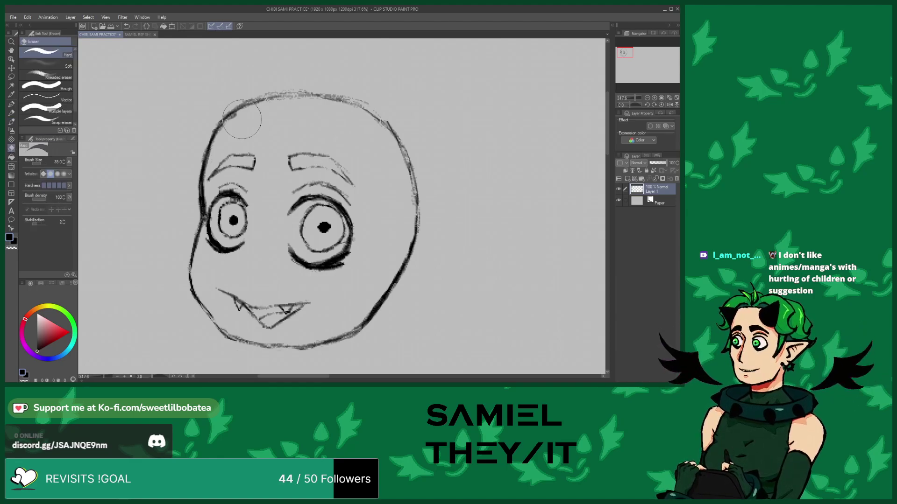
left_click(12, 122)
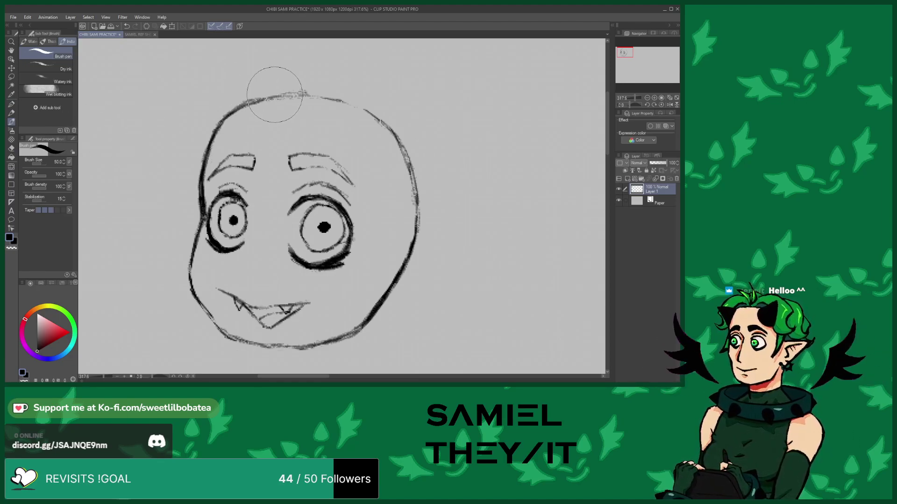
left_click_drag(275, 90, 267, 57)
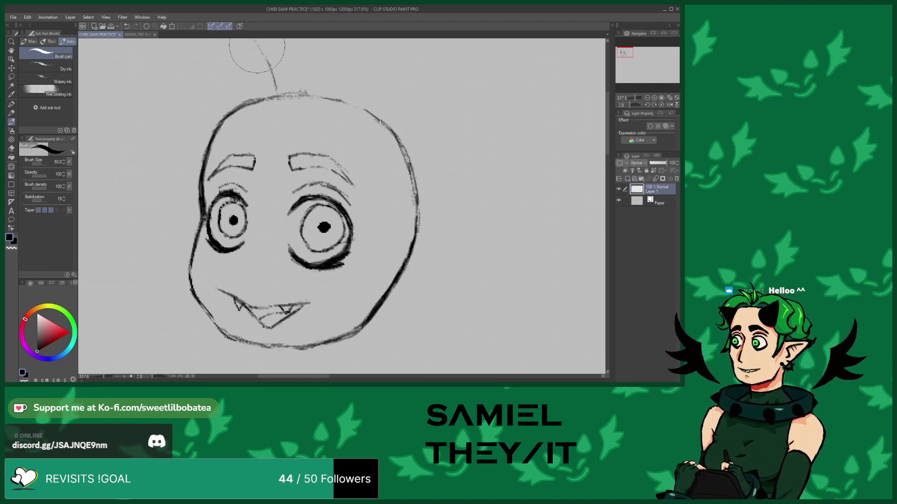
scroll(262, 89, "down", 2)
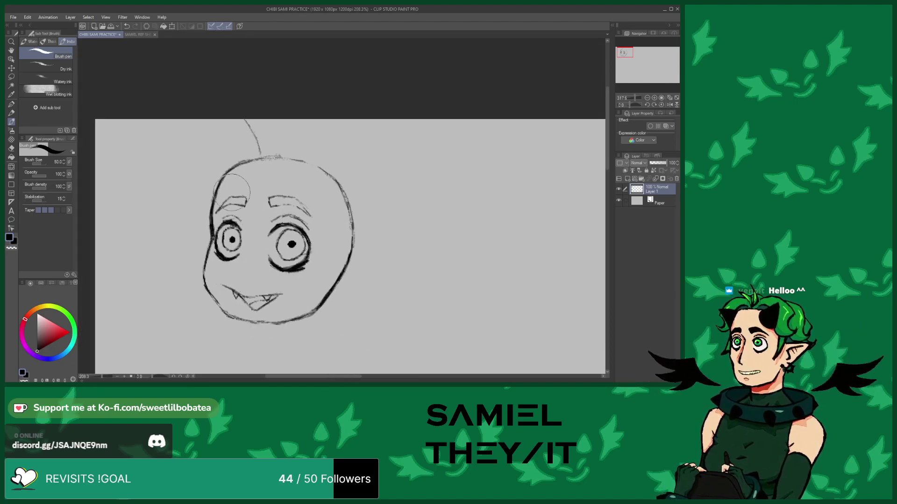
scroll(252, 112, "up", 3)
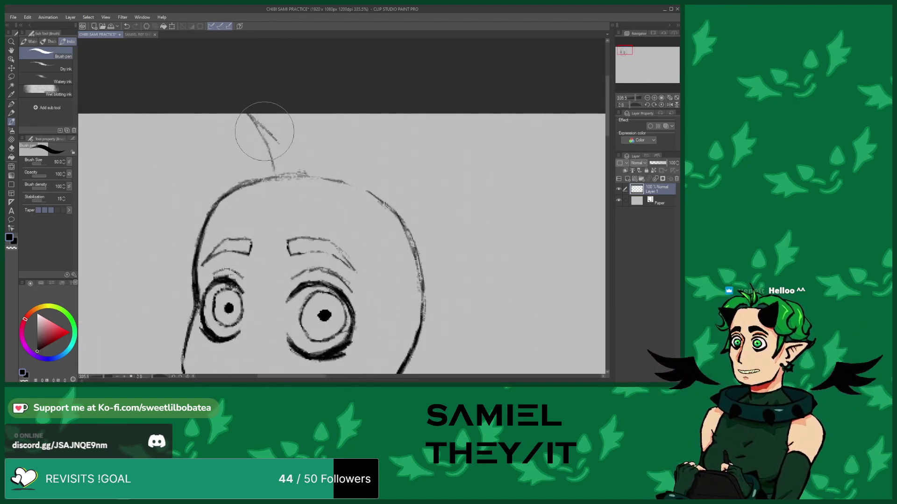
mouse_move(256, 122)
left_mouse_down()
mouse_move(277, 175)
mouse_move(279, 140)
mouse_move(273, 177)
mouse_move(291, 130)
mouse_move(277, 177)
mouse_move(293, 109)
mouse_move(301, 155)
mouse_move(281, 173)
mouse_move(300, 147)
mouse_move(276, 148)
left_mouse_up()
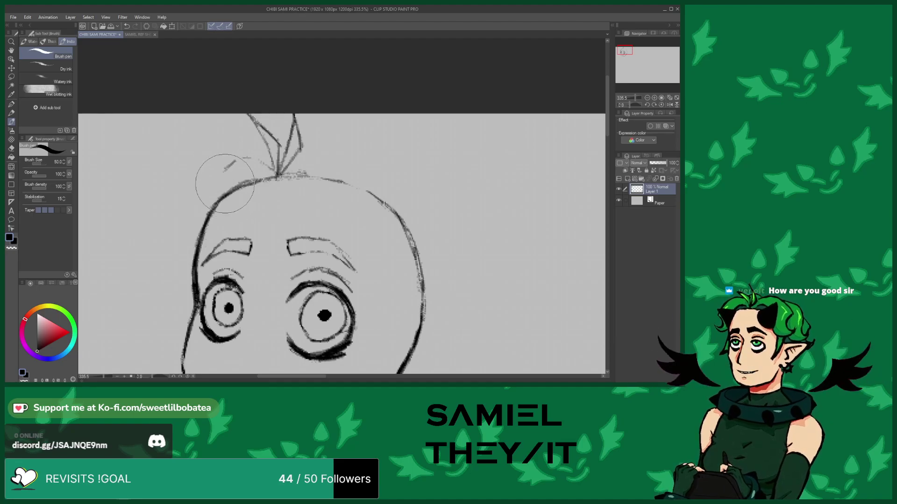
Draw pointed horns with rounded bases on both sides of the crown, undoing the first right-hand horn and redrawing it farther right
scroll(200, 144, "down", 2)
scroll(191, 185, "up", 2)
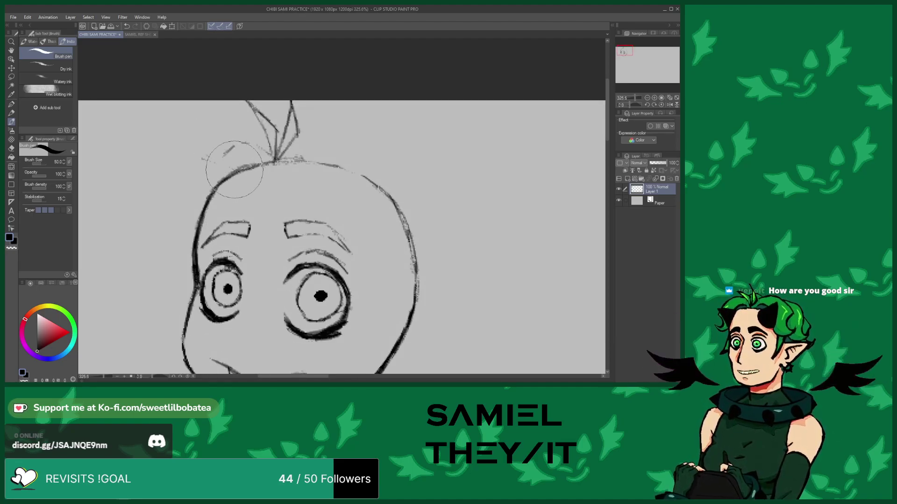
mouse_move(233, 167)
left_mouse_down()
mouse_move(185, 152)
mouse_move(195, 203)
mouse_move(215, 206)
mouse_move(206, 215)
mouse_move(238, 178)
mouse_move(235, 156)
mouse_move(320, 150)
mouse_move(324, 162)
mouse_move(356, 139)
mouse_move(363, 189)
left_mouse_up()
key("ctrl+z")
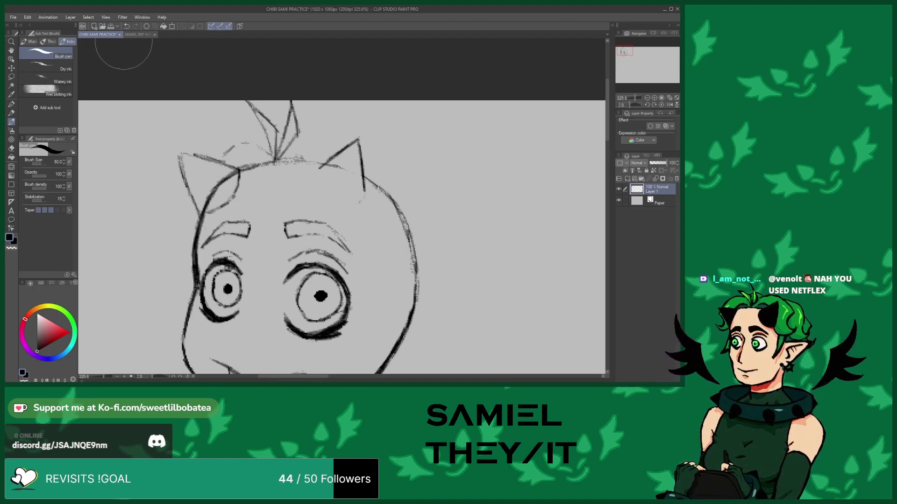
left_click(127, 29)
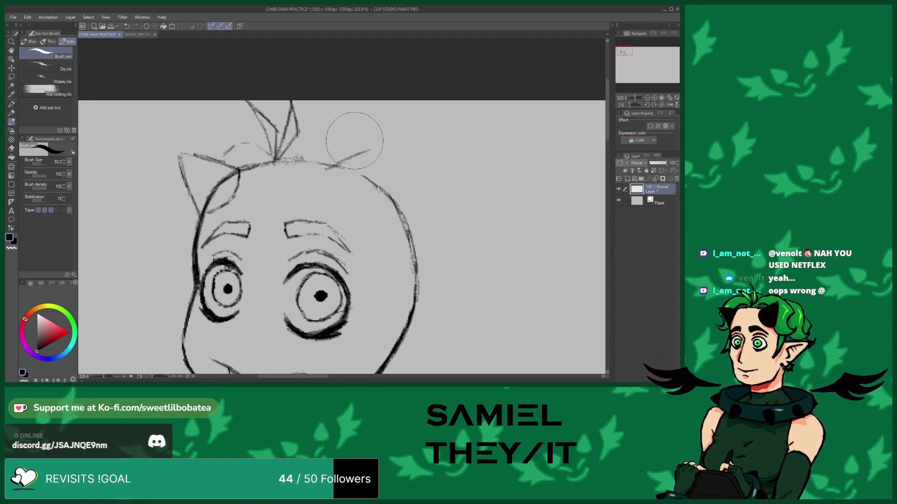
mouse_move(324, 166)
left_mouse_down()
mouse_move(363, 136)
mouse_move(380, 150)
mouse_move(370, 144)
mouse_move(374, 183)
left_mouse_up()
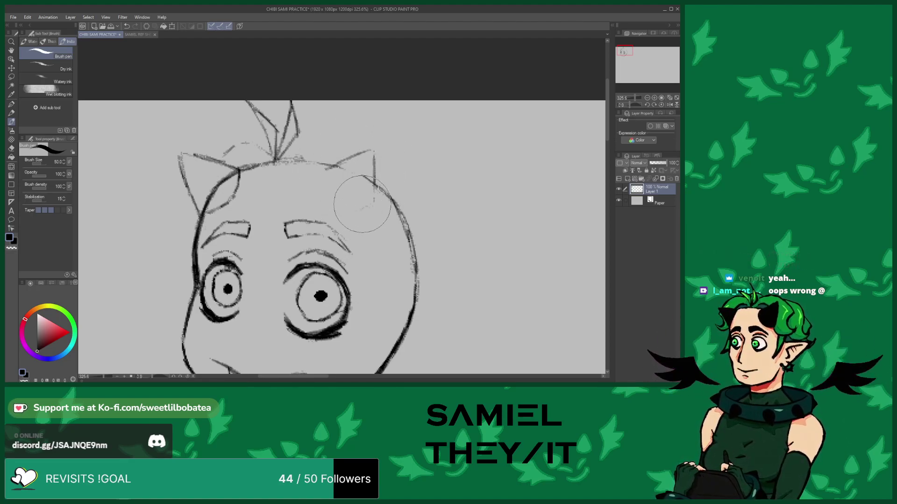
mouse_move(324, 178)
left_mouse_down()
mouse_move(342, 213)
mouse_move(363, 214)
mouse_move(377, 197)
mouse_move(375, 165)
mouse_move(374, 205)
mouse_move(374, 154)
mouse_move(374, 199)
mouse_move(375, 166)
left_mouse_up()
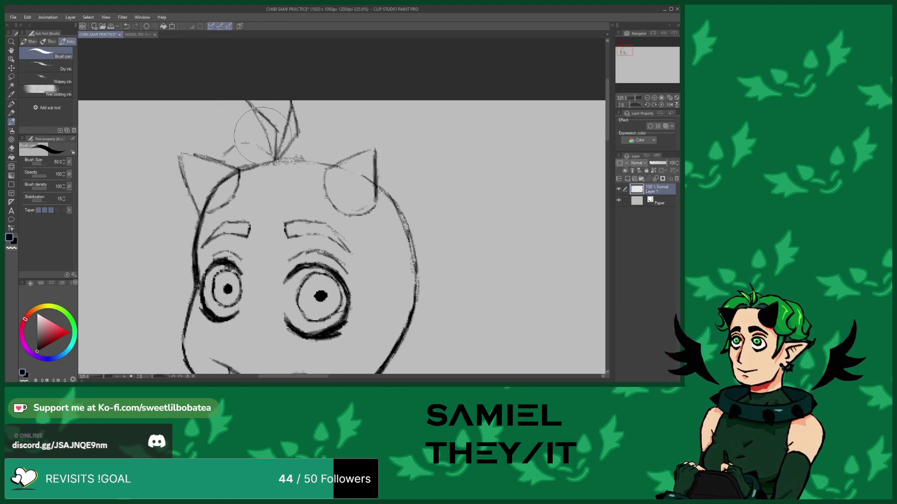
Sketch curved hair locks arching from both sides of the central tuft toward the horns, and reinforce the crown line
left_click_drag(282, 159, 310, 145)
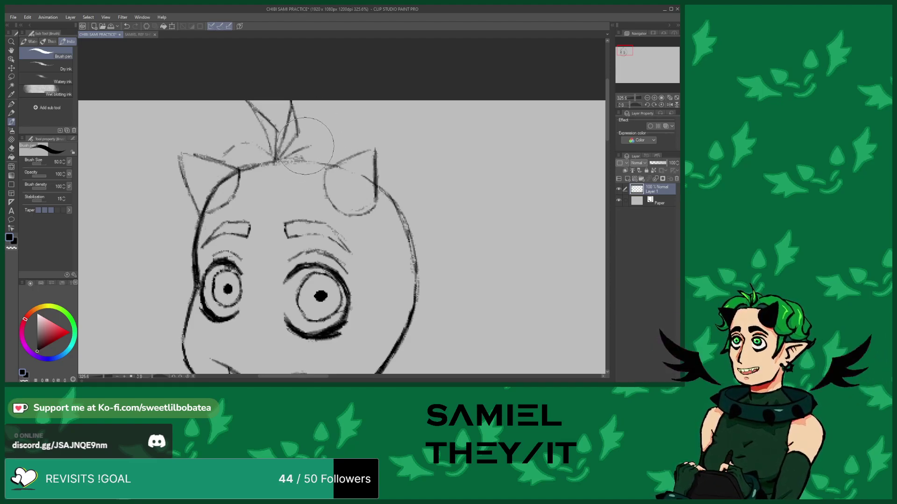
left_click_drag(307, 151, 346, 160)
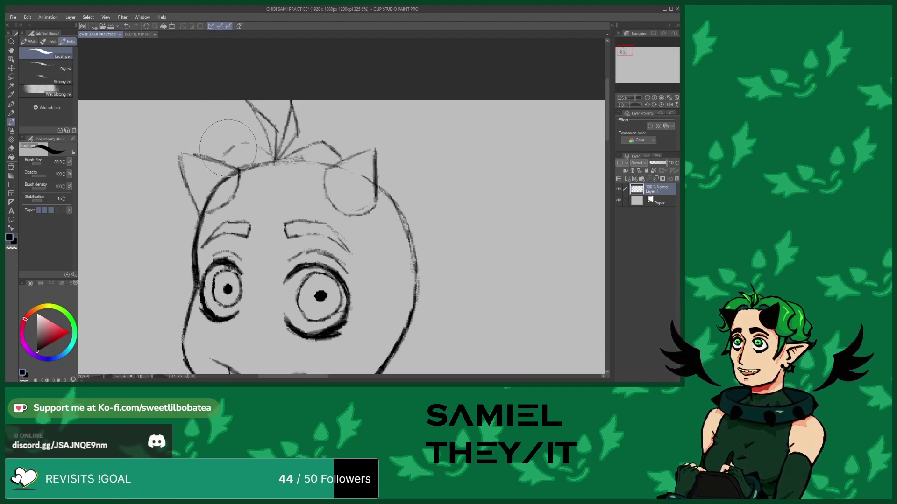
mouse_move(219, 161)
left_mouse_down()
mouse_move(241, 147)
mouse_move(264, 152)
left_mouse_up()
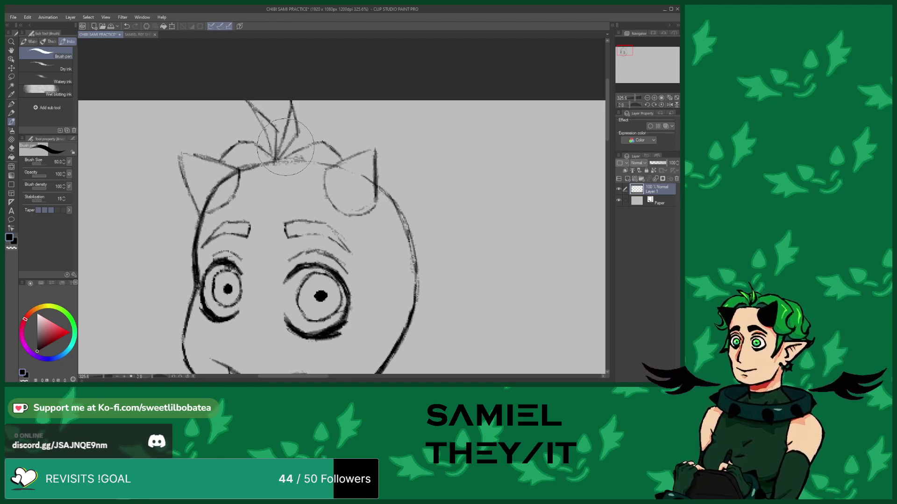
left_click_drag(260, 167, 327, 170)
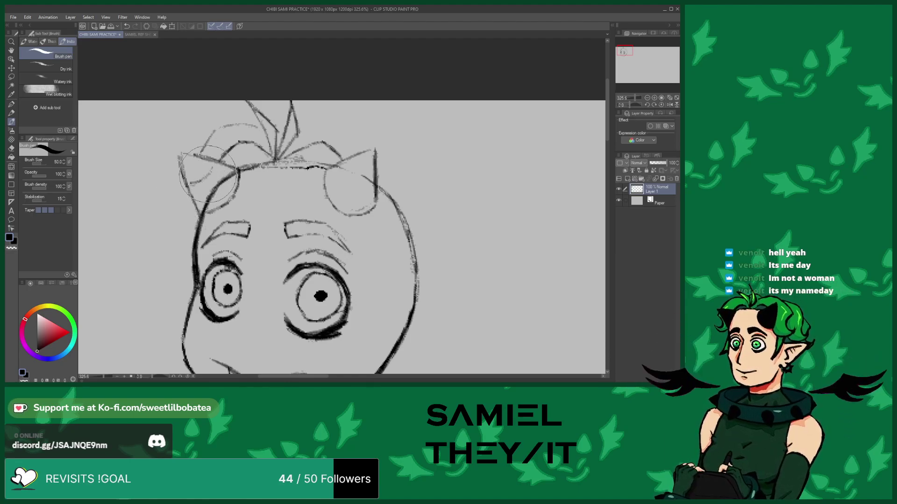
left_click(126, 25)
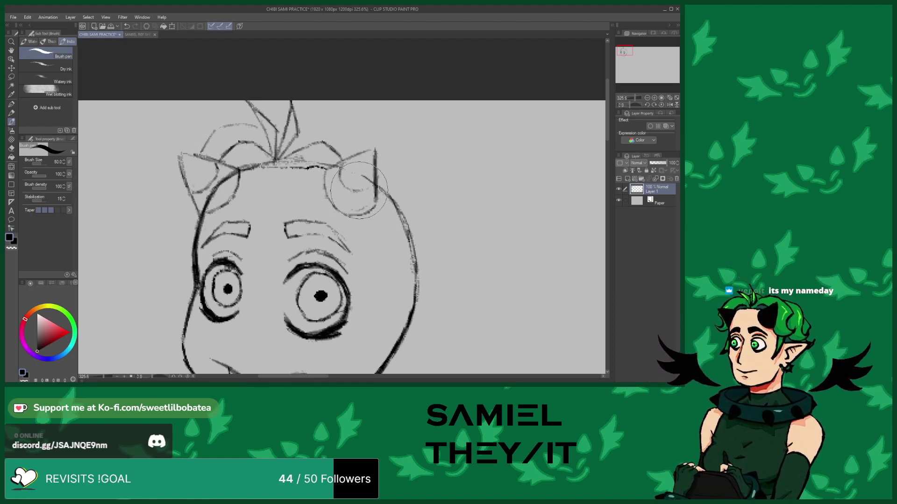
Rough in the outer hair on both sides of the head with outward-flicking pointed locks and a strand beside the left cheek
scroll(203, 94, "down", 3)
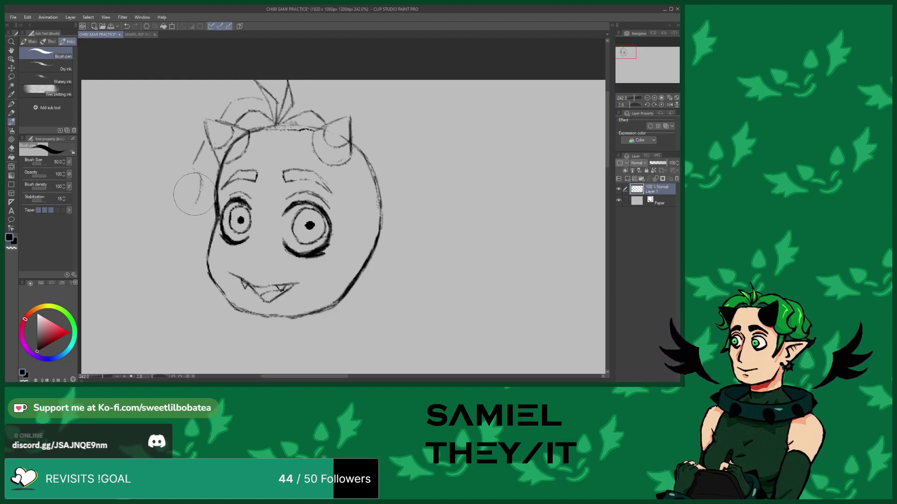
mouse_move(160, 194)
left_mouse_down()
mouse_move(191, 218)
mouse_move(180, 210)
mouse_move(206, 209)
mouse_move(235, 179)
mouse_move(207, 226)
mouse_move(211, 202)
mouse_move(182, 266)
left_mouse_up()
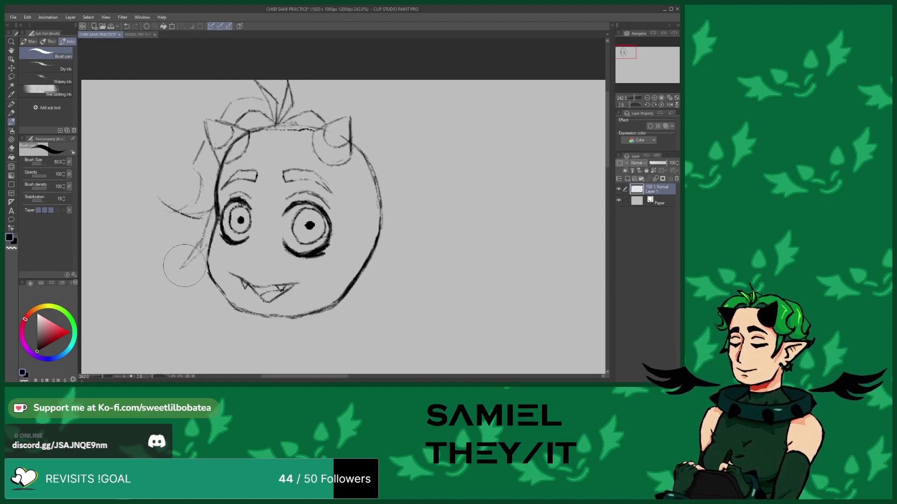
mouse_move(348, 149)
left_mouse_down()
mouse_move(373, 185)
mouse_move(395, 190)
mouse_move(380, 191)
left_mouse_up()
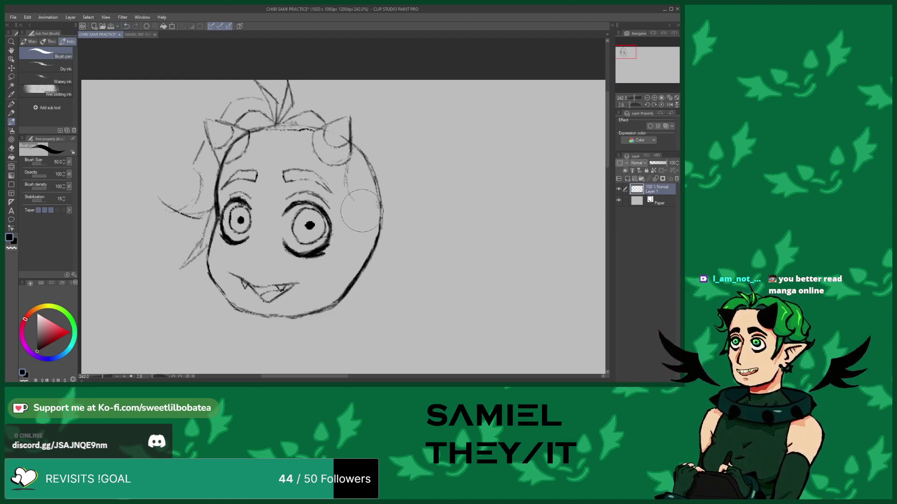
mouse_move(363, 214)
left_mouse_down()
mouse_move(378, 204)
mouse_move(359, 207)
mouse_move(408, 219)
mouse_move(377, 219)
mouse_move(421, 203)
mouse_move(431, 177)
mouse_move(408, 197)
mouse_move(423, 184)
mouse_move(379, 185)
mouse_move(397, 138)
mouse_move(394, 145)
mouse_move(376, 112)
mouse_move(351, 93)
mouse_move(319, 93)
left_mouse_up()
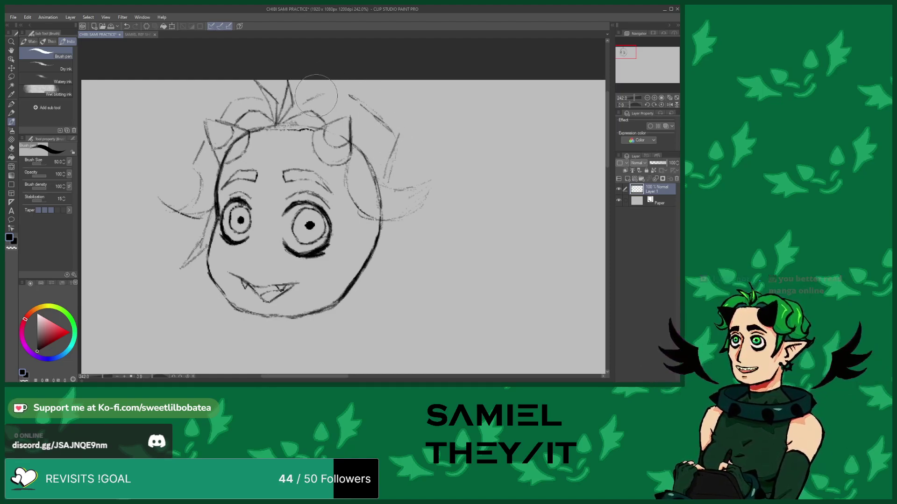
Sketch a pointed sideburn lock running down the right cheek beside the eye, undoing the last stroke
mouse_move(346, 238)
left_mouse_down()
mouse_move(355, 199)
mouse_move(324, 277)
left_mouse_up()
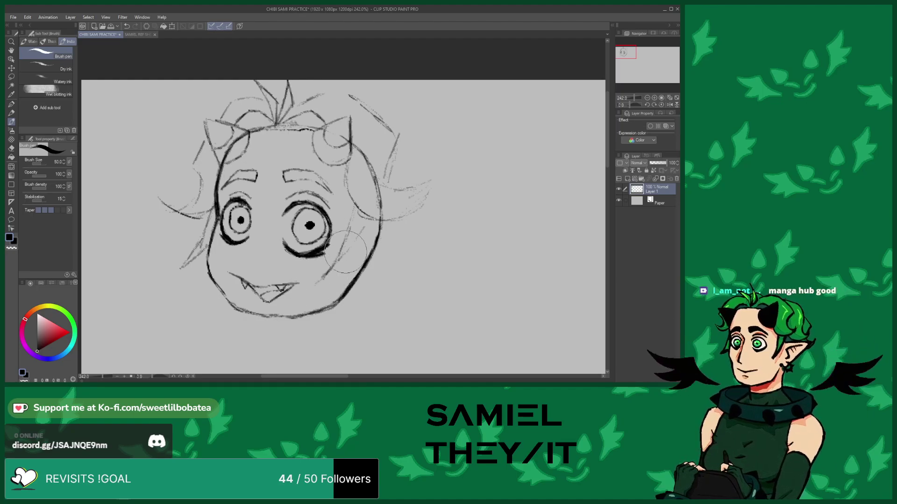
scroll(251, 66, "up", 2)
left_click_drag(339, 241, 309, 286)
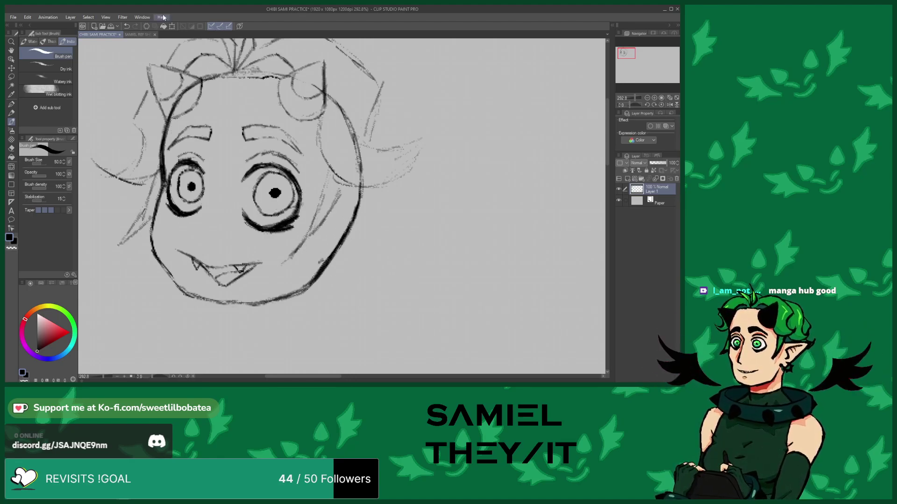
left_click(126, 26)
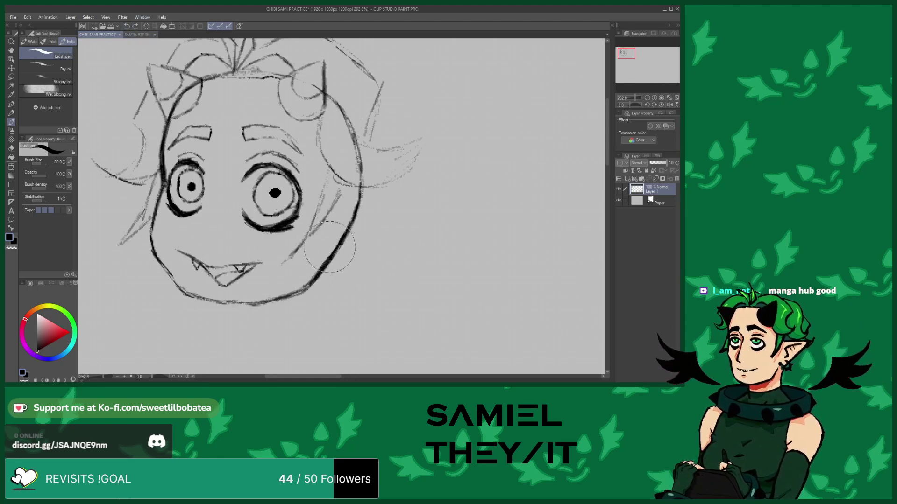
Draw a long pointed ear on the head's right side, and erase the head outline crossing the ear and hair
mouse_move(333, 258)
left_mouse_down()
mouse_move(381, 232)
mouse_move(344, 254)
mouse_move(426, 190)
mouse_move(434, 179)
mouse_move(415, 199)
mouse_move(439, 167)
left_mouse_up()
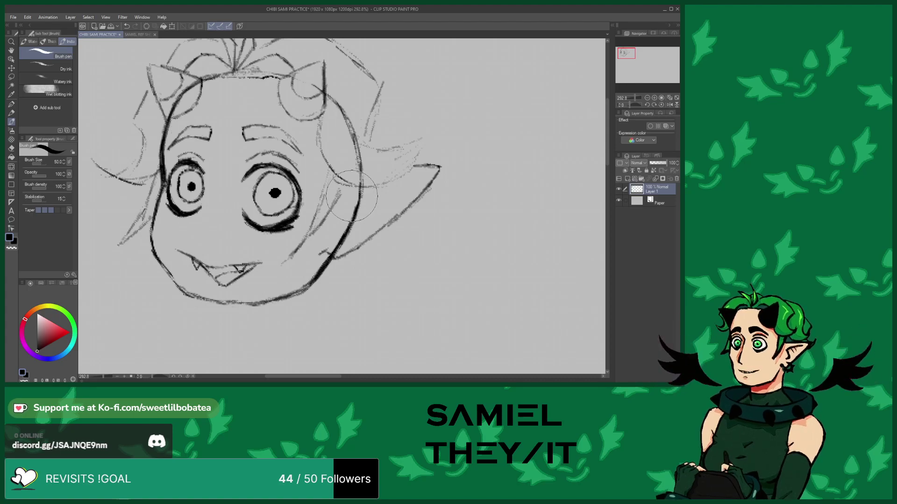
left_click(12, 148)
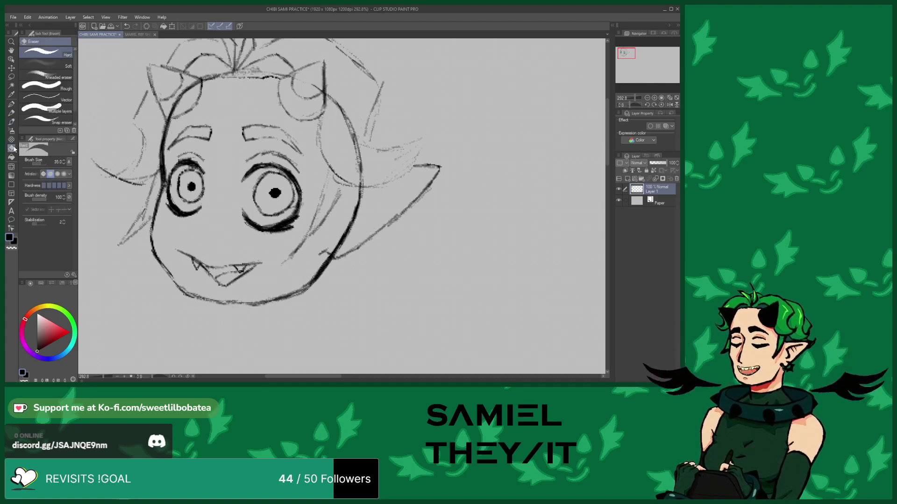
mouse_move(333, 250)
left_mouse_down()
mouse_move(356, 168)
mouse_move(364, 179)
mouse_move(345, 149)
left_mouse_up()
left_click(14, 123)
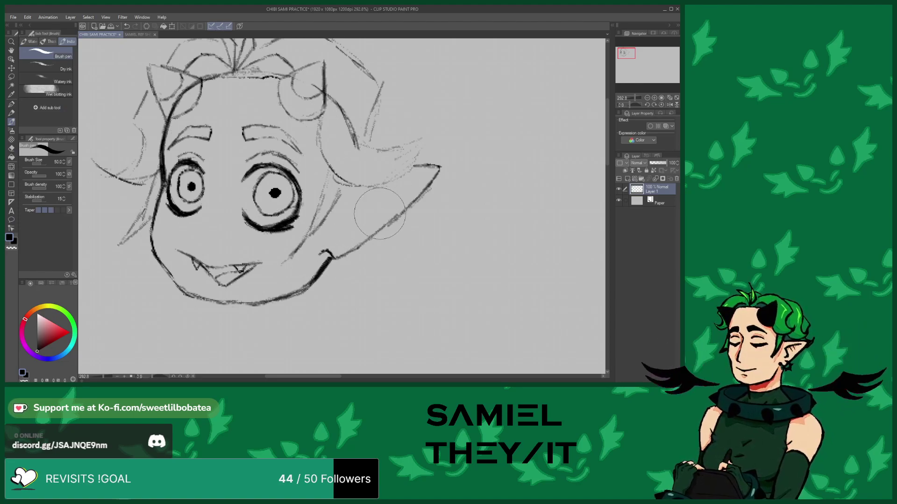
Build up the right side of the hair with layered, curling locks that sweep down to the ear
scroll(302, 256, "down", 1)
scroll(357, 95, "up", 1)
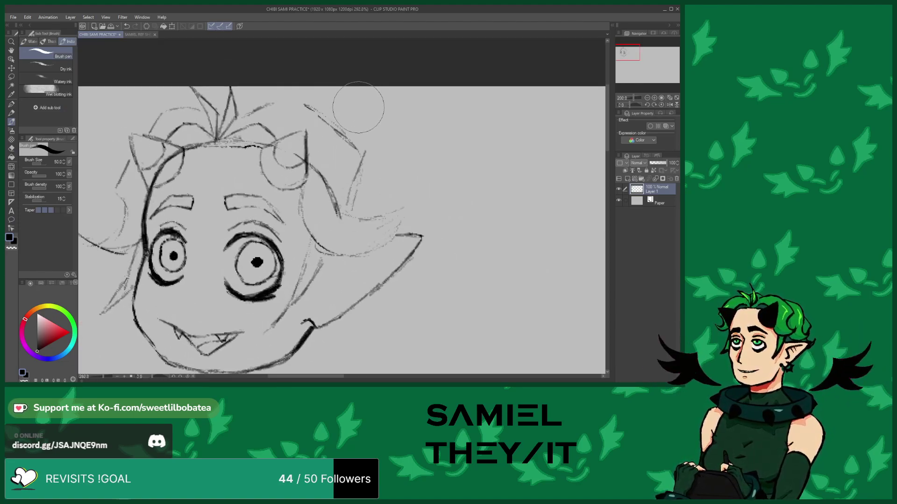
mouse_move(361, 123)
left_mouse_down()
mouse_move(373, 122)
mouse_move(391, 159)
mouse_move(383, 184)
mouse_move(417, 187)
mouse_move(418, 177)
mouse_move(409, 220)
mouse_move(371, 218)
mouse_move(402, 200)
mouse_move(360, 228)
mouse_move(335, 202)
mouse_move(346, 205)
mouse_move(348, 196)
mouse_move(350, 224)
mouse_move(361, 216)
mouse_move(402, 220)
mouse_move(394, 233)
mouse_move(406, 219)
mouse_move(368, 252)
mouse_move(336, 243)
mouse_move(318, 252)
left_mouse_up()
Erase the head outline where it runs through the right-hand hair and inside both horns
left_click(12, 148)
left_click_drag(332, 199, 337, 226)
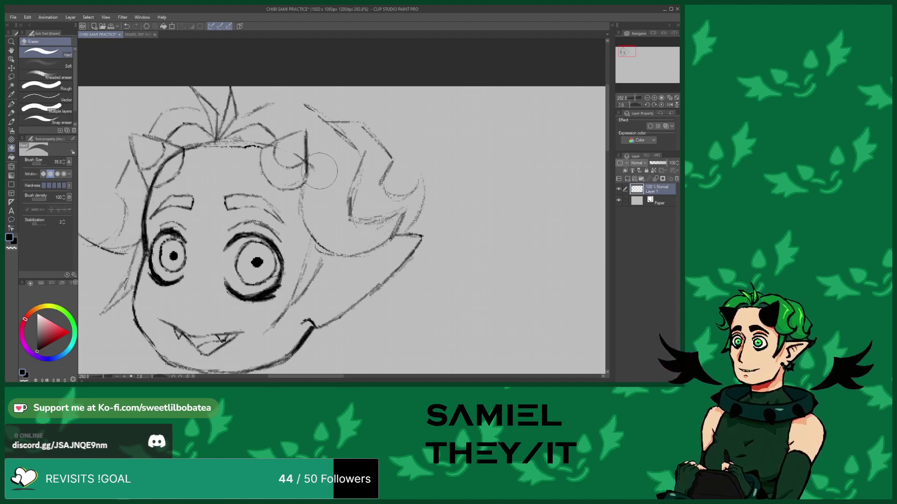
left_click_drag(283, 162, 277, 155)
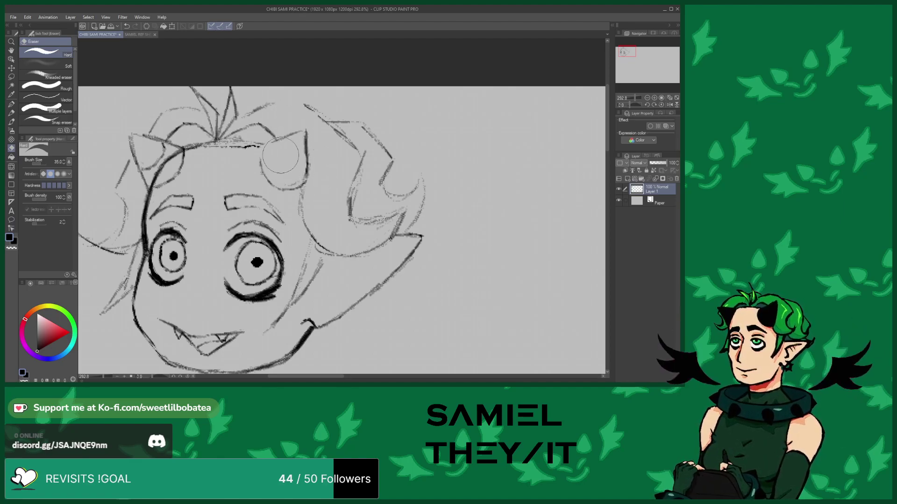
left_click_drag(156, 163, 167, 161)
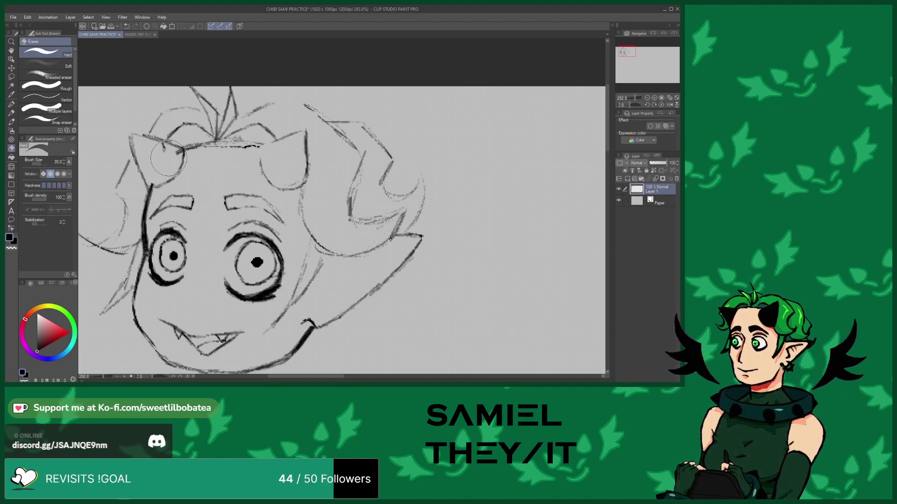
Strengthen the hair outline over the top and both sides, erasing the overlapping stroke at the upper right
key("b")
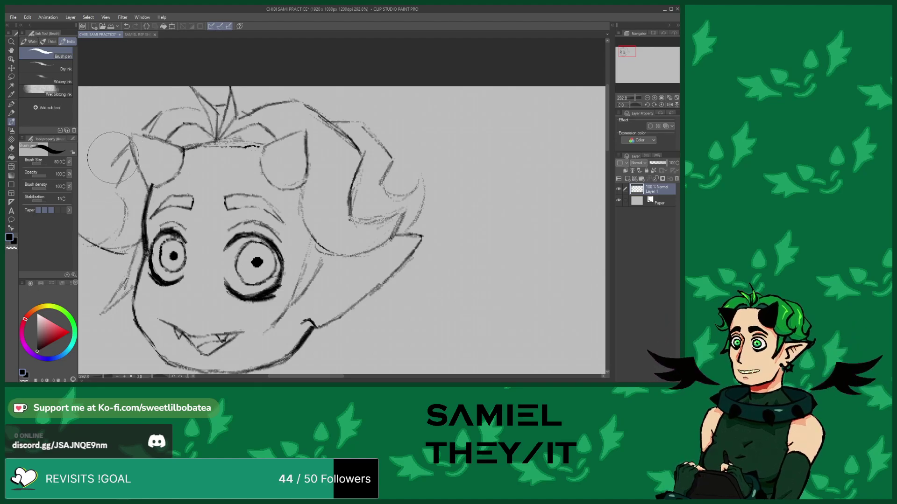
mouse_move(135, 153)
left_mouse_down()
mouse_move(109, 191)
mouse_move(120, 215)
mouse_move(96, 238)
mouse_move(126, 204)
left_mouse_up()
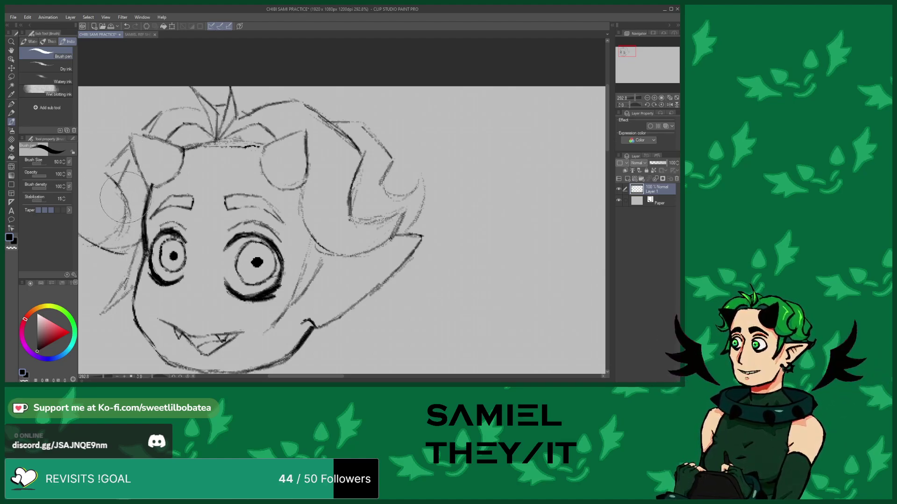
left_click(10, 148)
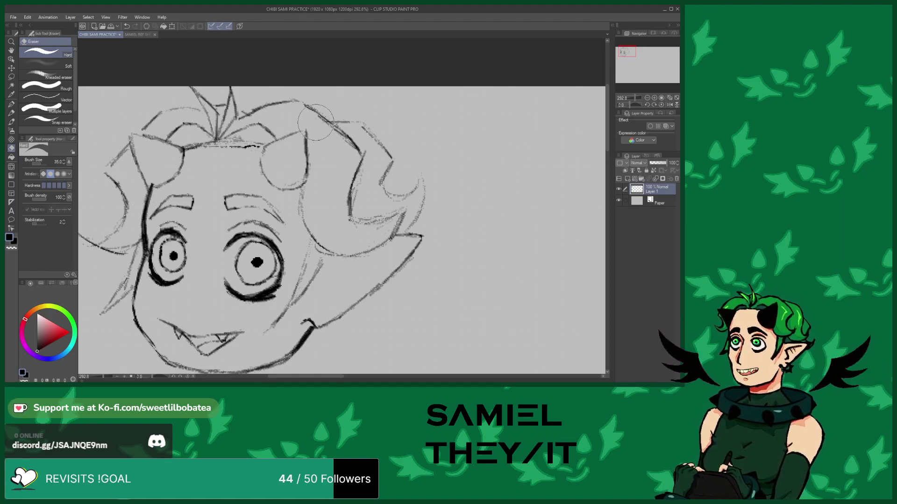
left_click_drag(333, 133, 336, 138)
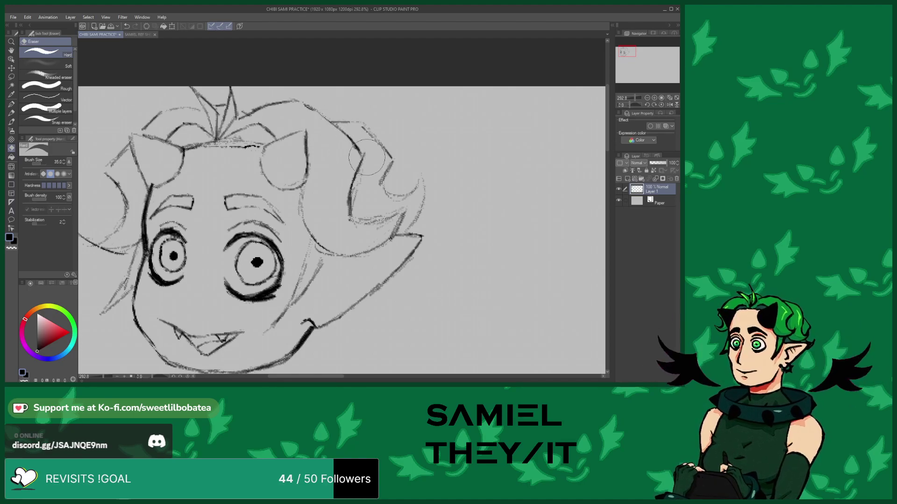
key("b")
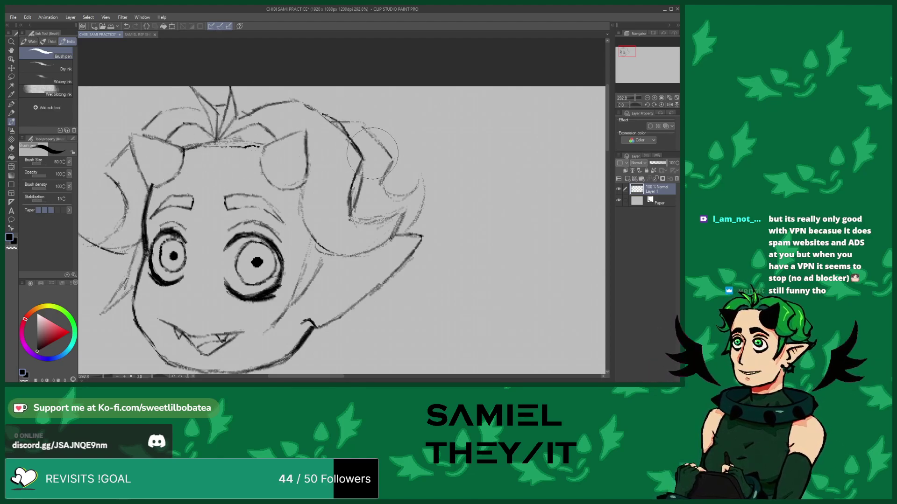
Add inner-ear lines to the pointed ear, clean up its lobe, and draw a small ring earring on it
mouse_move(353, 256)
left_mouse_down()
mouse_move(335, 255)
mouse_move(343, 281)
mouse_move(331, 293)
left_mouse_up()
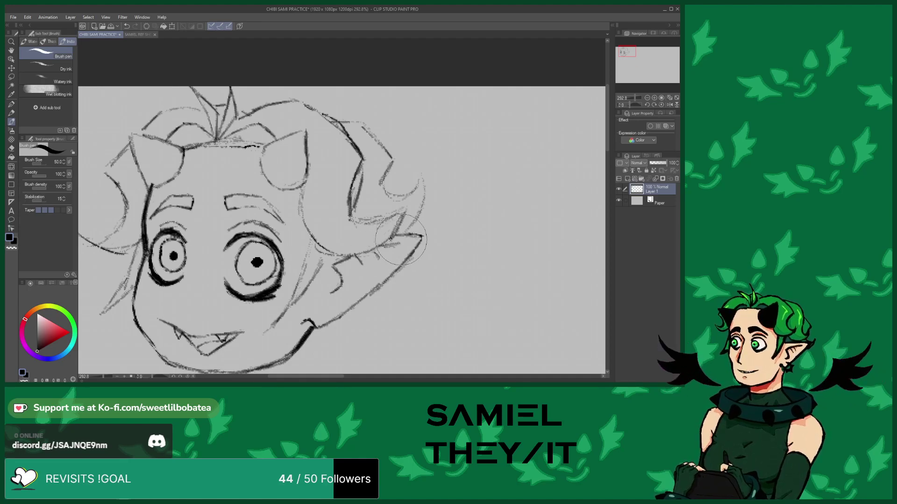
scroll(299, 177, "down", 2)
scroll(308, 219, "up", 2)
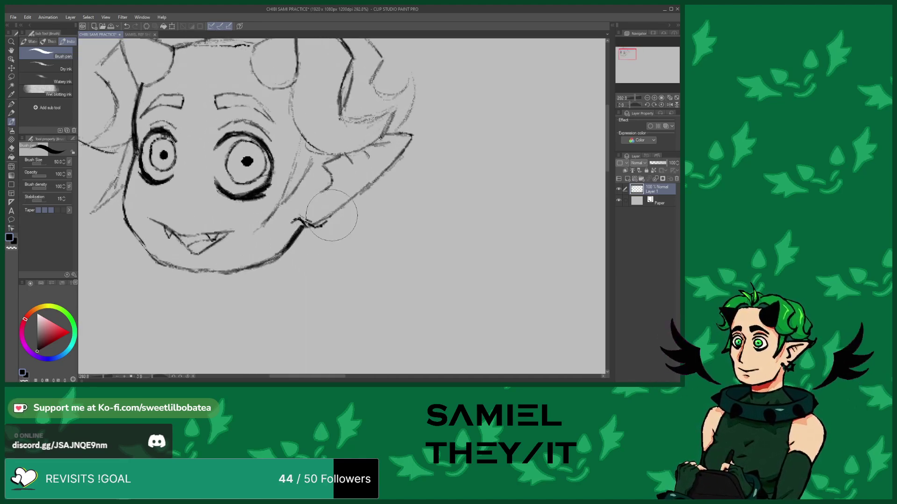
left_click(11, 148)
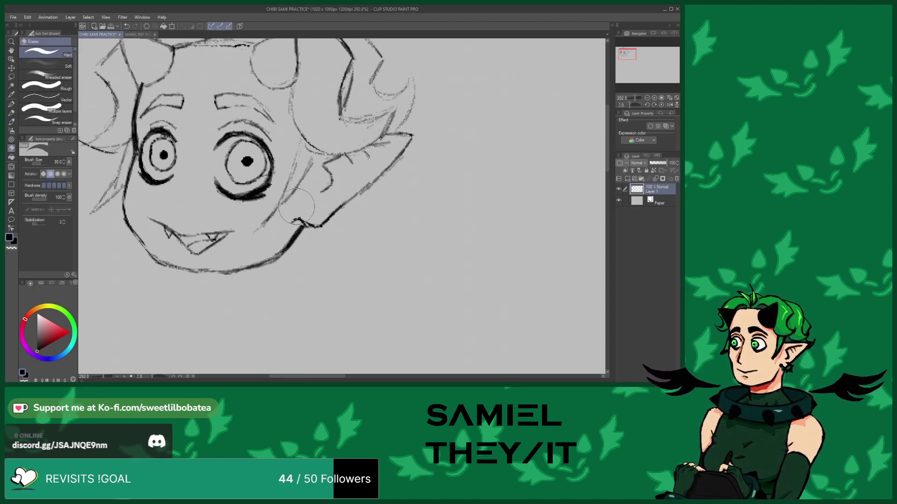
left_click(11, 122)
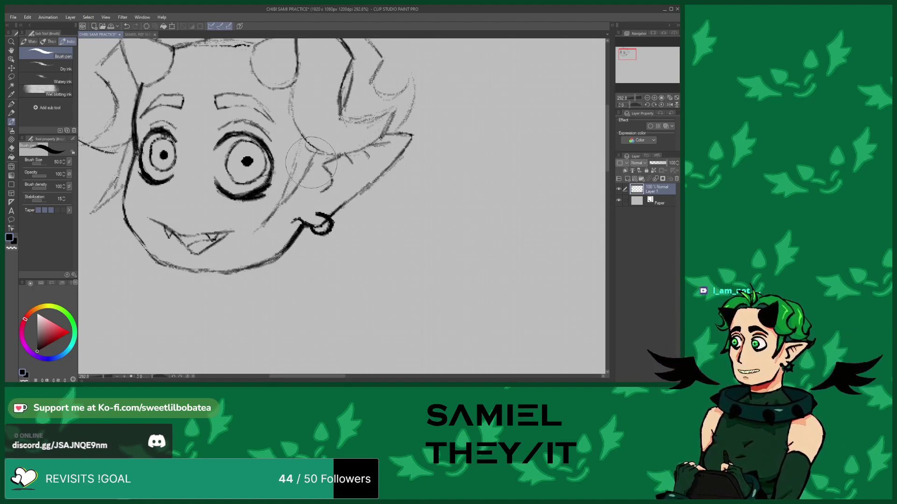
Darken the sideburn lock in front of the ear and erase the stray marks around it
left_click_drag(284, 204, 268, 224)
mouse_move(317, 156)
left_mouse_down()
mouse_move(310, 169)
mouse_move(321, 192)
left_mouse_up()
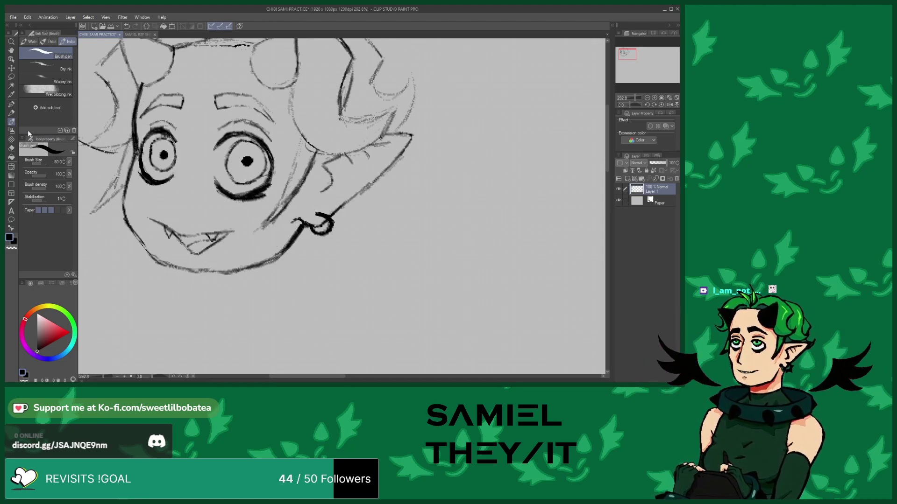
left_click(12, 149)
mouse_move(267, 213)
left_mouse_down()
mouse_move(249, 237)
mouse_move(274, 223)
left_mouse_up()
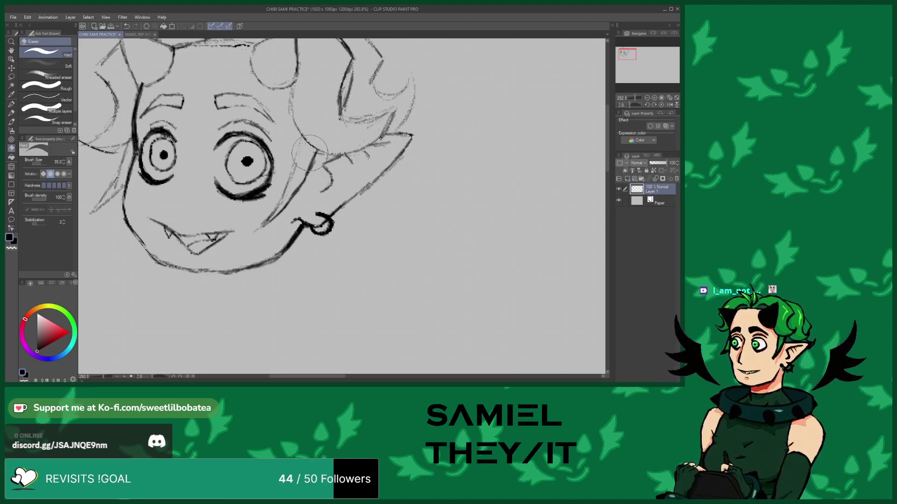
left_click(11, 121)
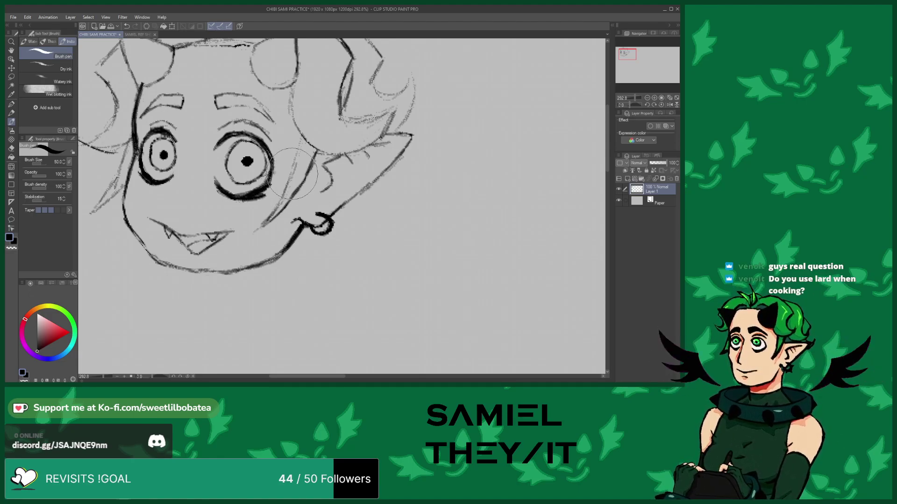
Darken the right-hand horn's outer edge and the hair line running down beneath it, erasing the overlapping marks
scroll(322, 274, "down", 1)
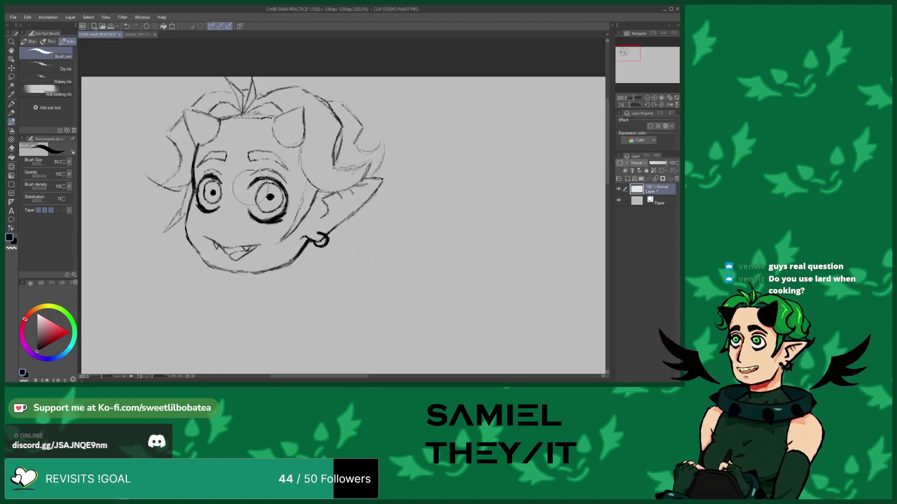
scroll(320, 229, "up", 2)
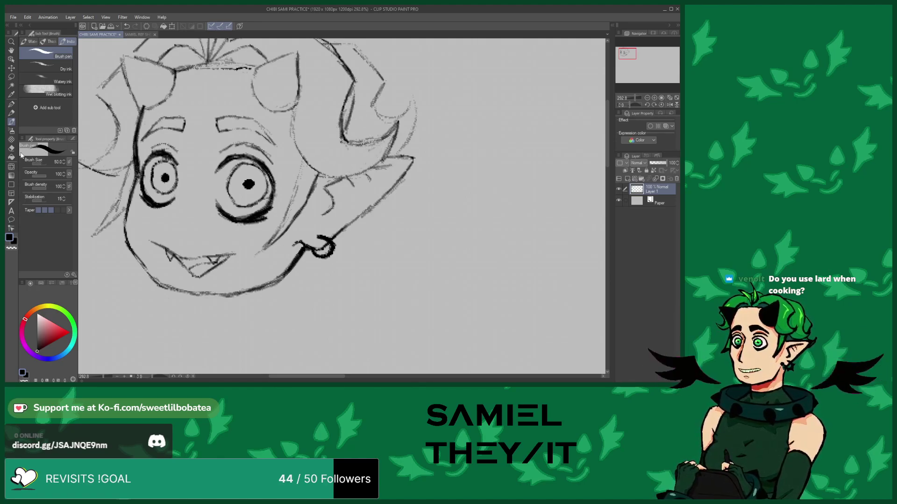
left_click(11, 148)
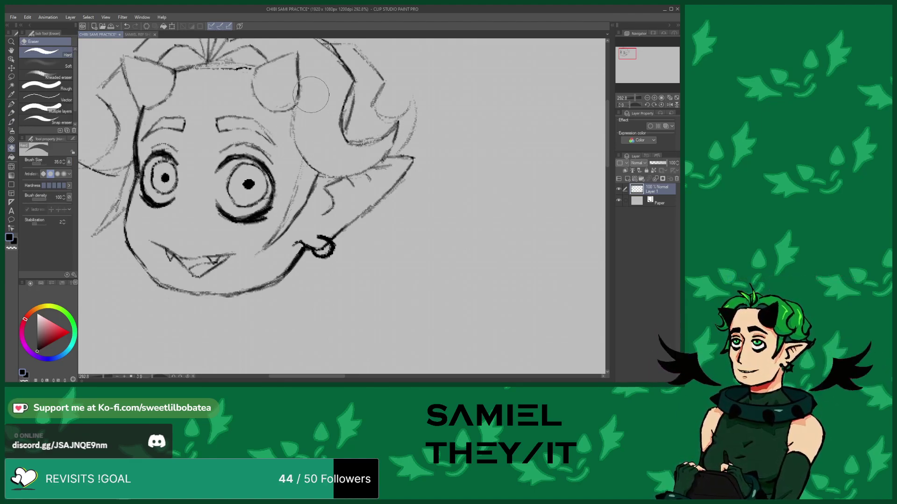
left_click(12, 122)
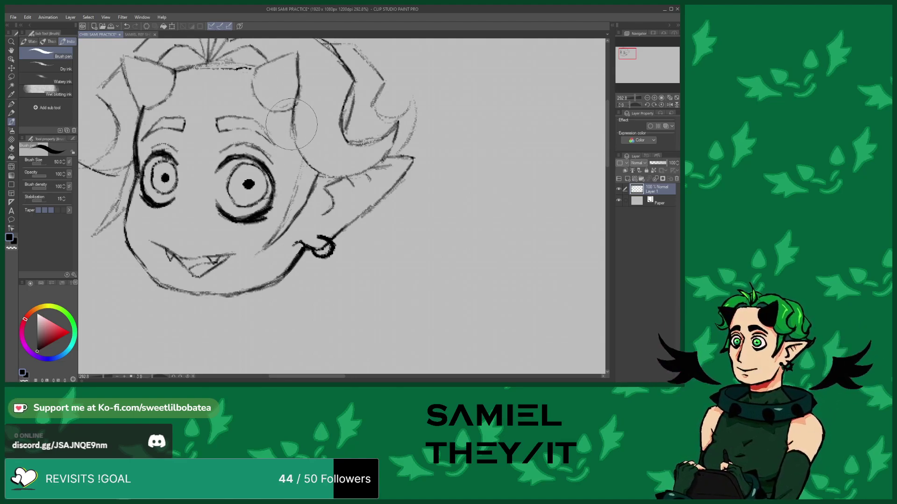
left_click(11, 148)
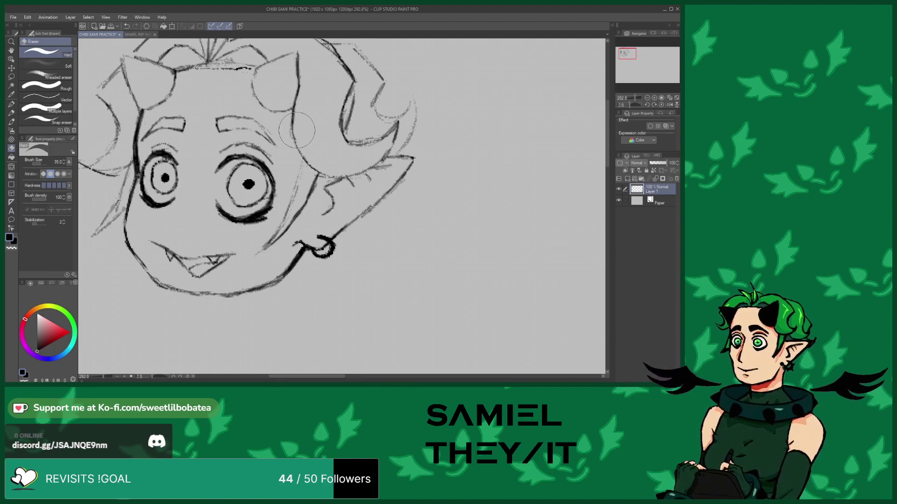
scroll(290, 147, "up", 3)
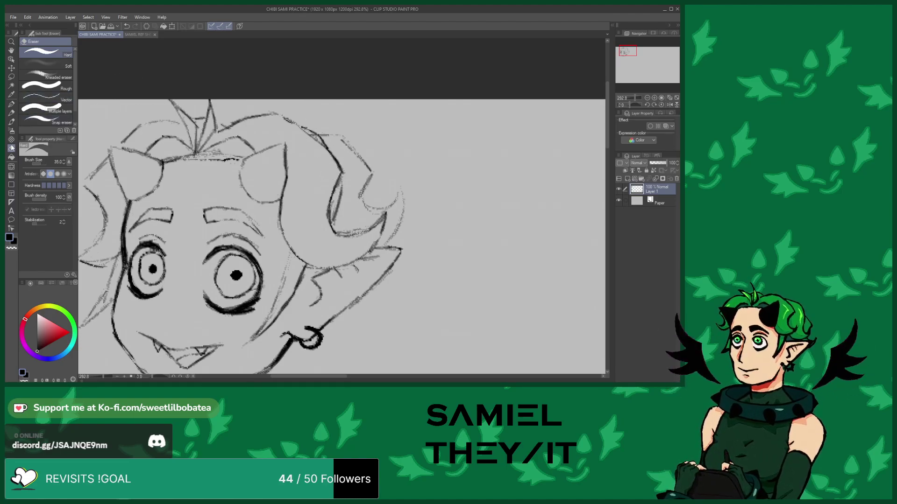
Strengthen the hair outline over the upper right of the head and erase the excess thickness along its inner edge
left_click(12, 121)
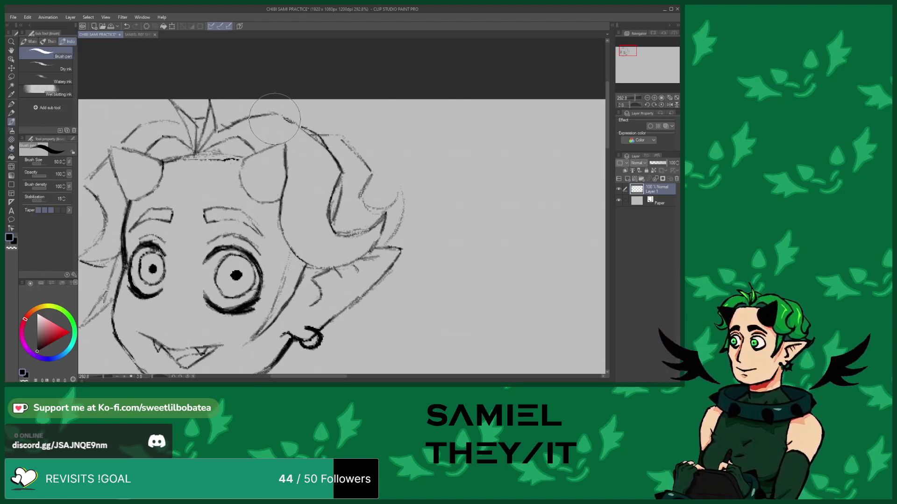
left_click_drag(296, 126, 282, 117)
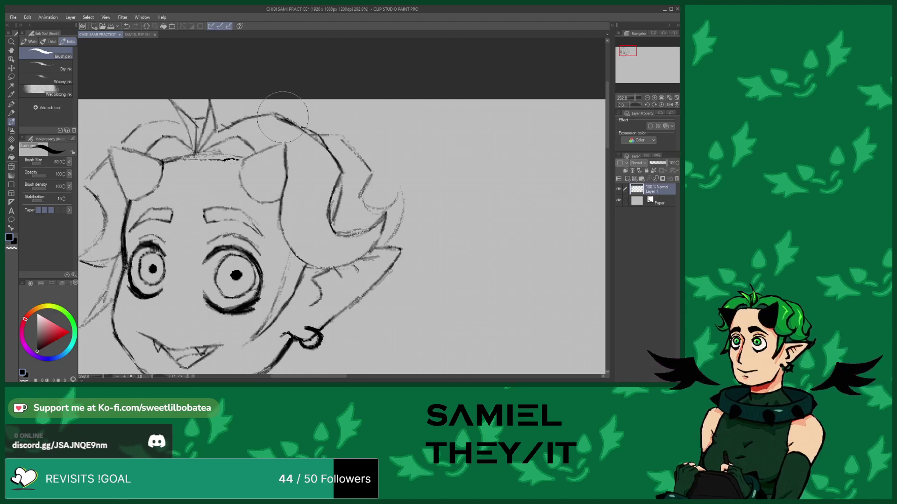
left_click(12, 148)
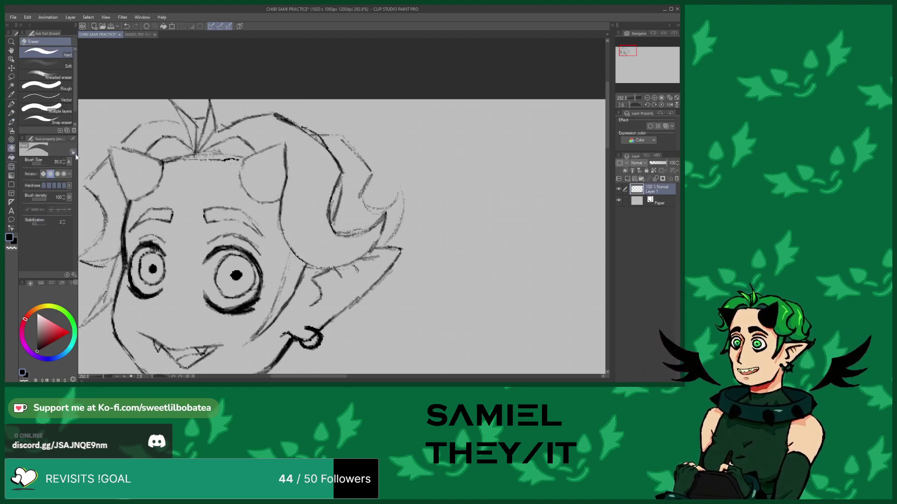
left_click_drag(288, 128, 282, 123)
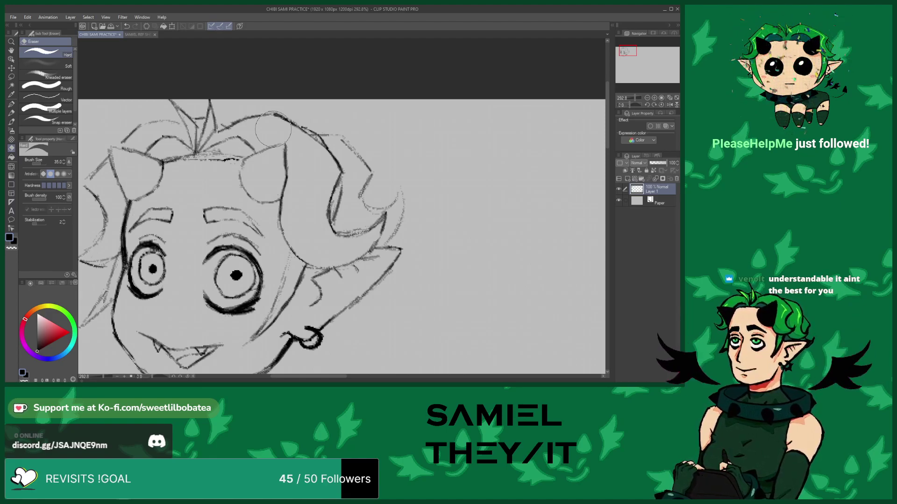
left_click(11, 121)
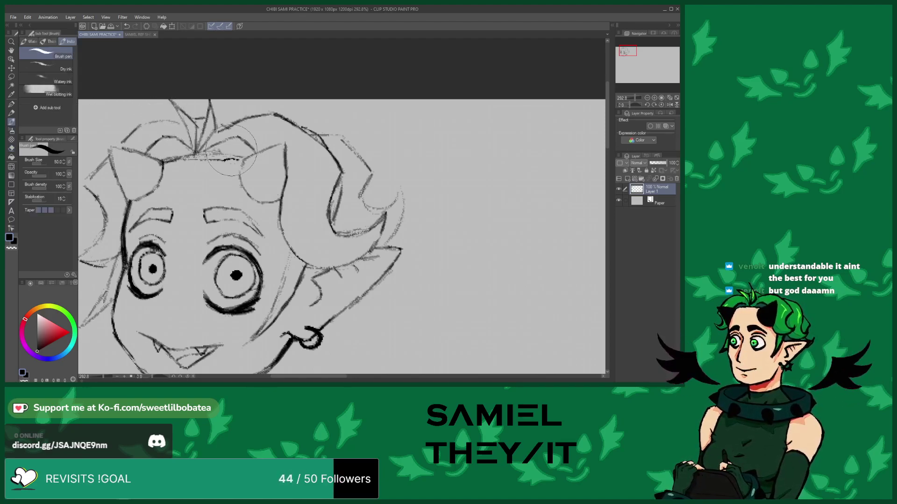
Darken the outline and pointed tip of the hair lock on the left side of the head
scroll(227, 152, "down", 3)
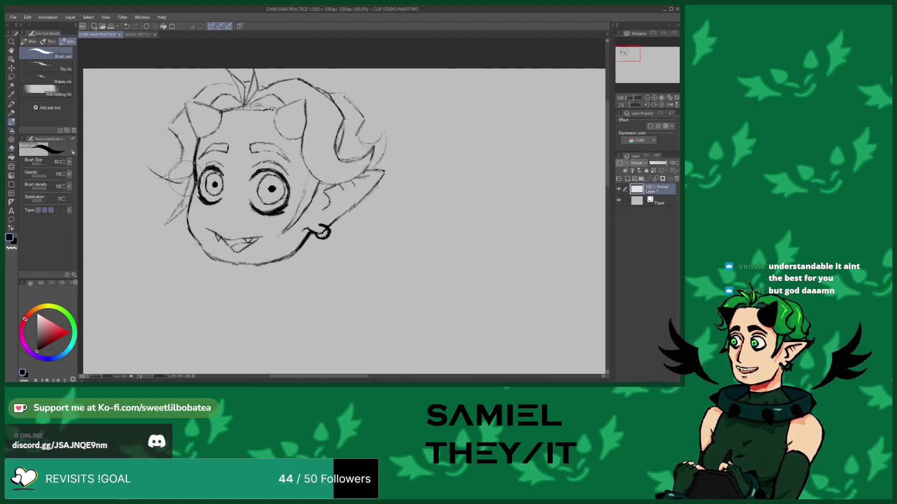
scroll(183, 179, "up", 1)
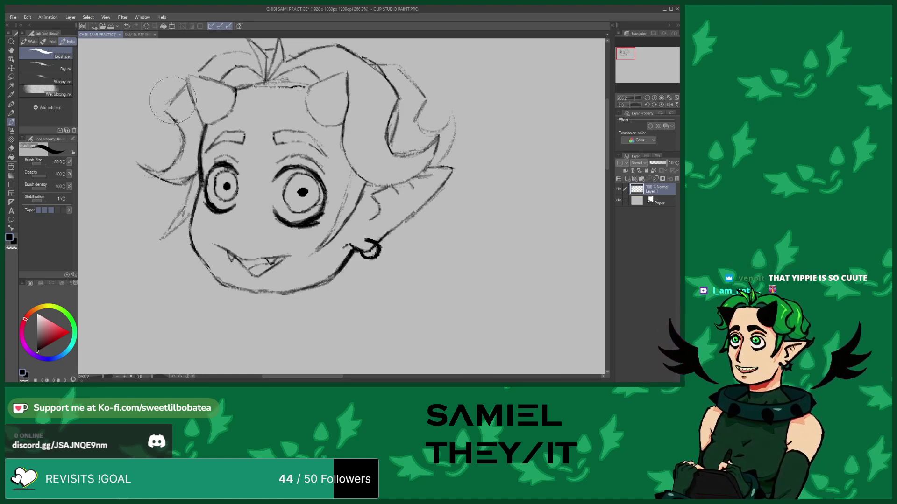
scroll(254, 221, "down", 1)
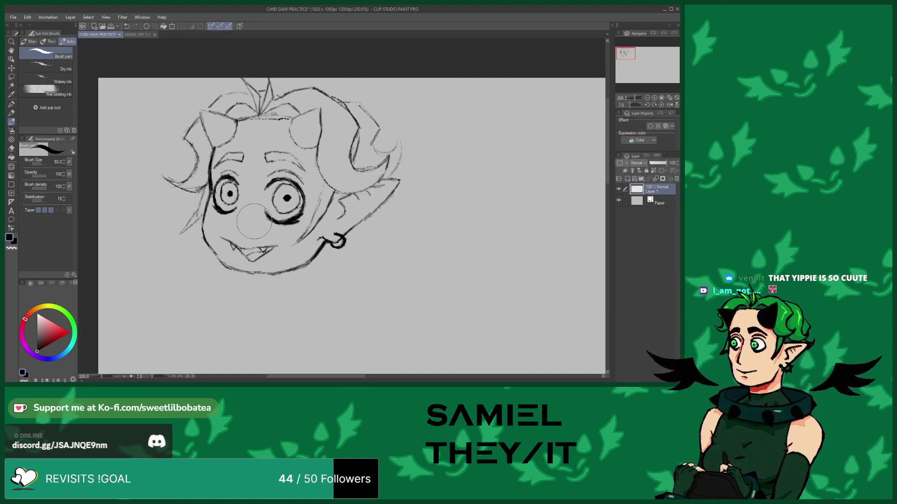
scroll(243, 210, "down", 1)
Darken the jawline around the cheek and chin, and clean up its left side with the eraser
scroll(219, 182, "up", 3)
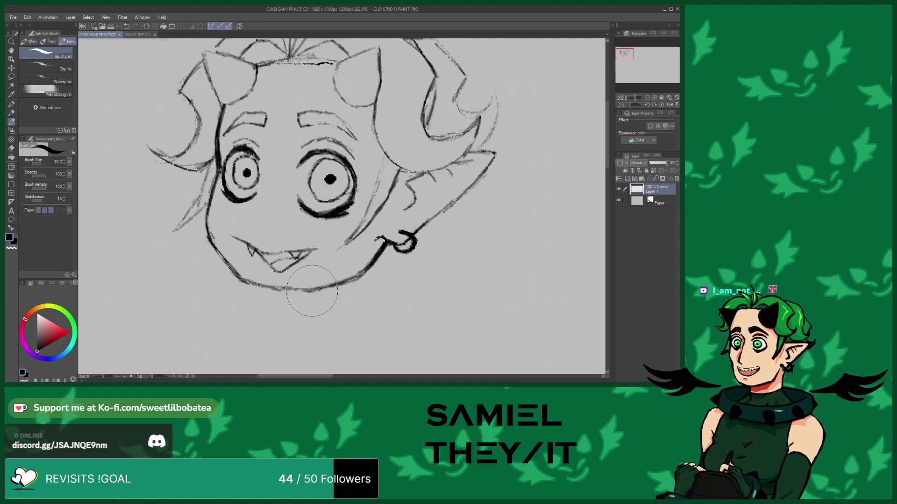
scroll(276, 215, "down", 2)
scroll(272, 213, "up", 1)
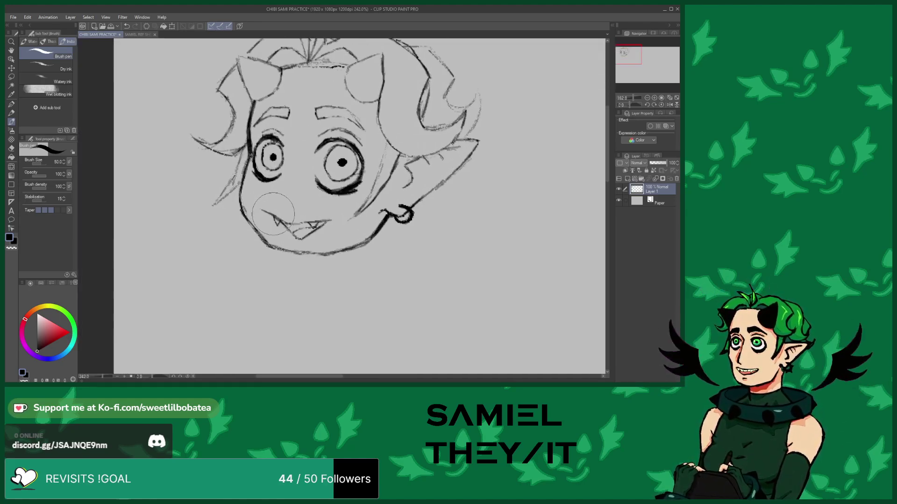
scroll(272, 213, "up", 2)
key("e")
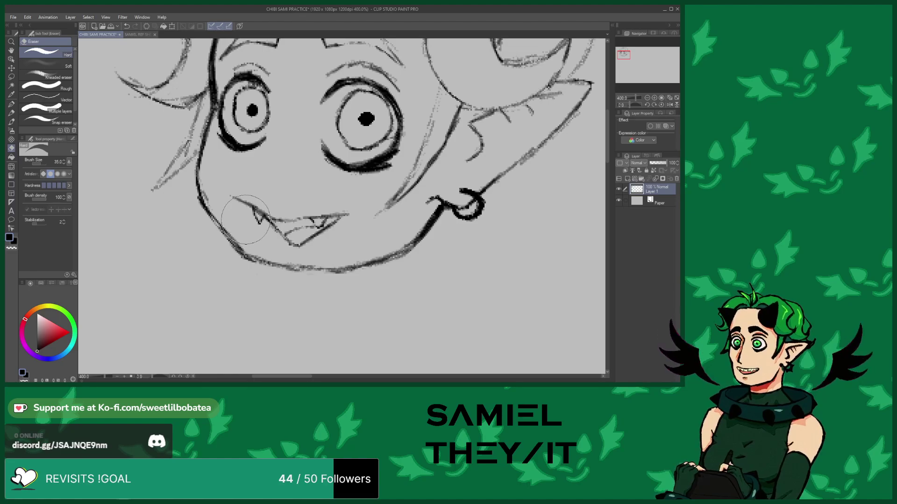
left_click(12, 121)
scroll(300, 248, "down", 2)
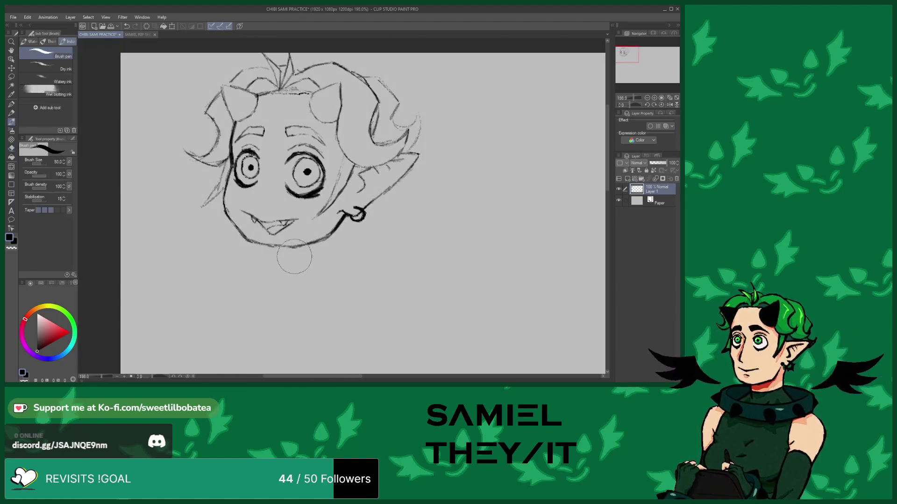
Move the head sketch layer slightly down to leave room above the hair
scroll(325, 247, "down", 3)
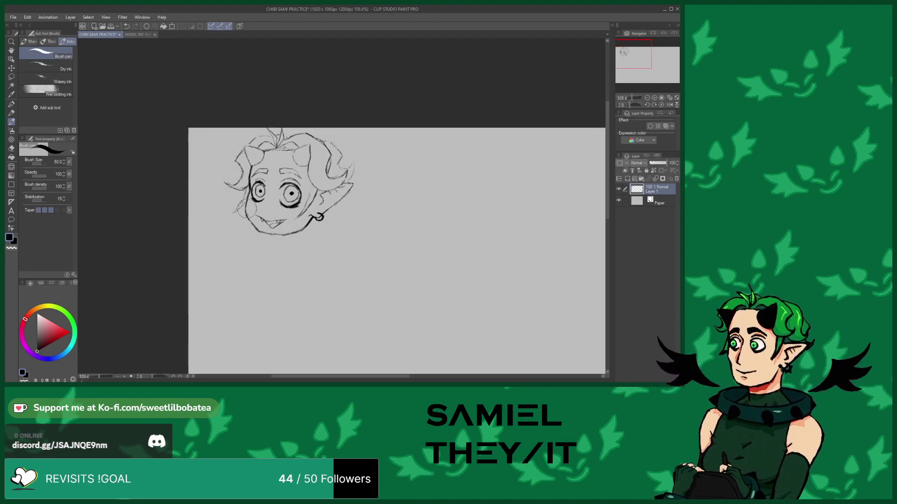
left_click(11, 68)
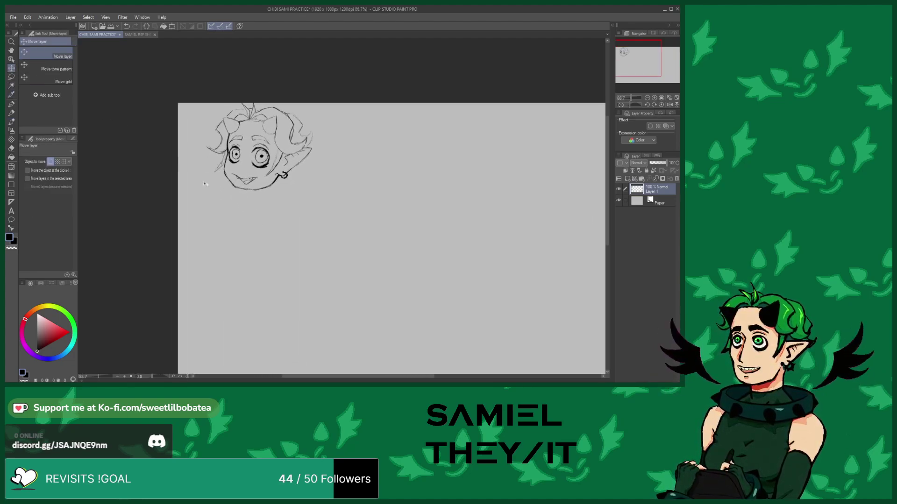
left_click_drag(161, 150, 162, 169)
Extend the hair tuft on top of the head into sharp pointed spikes and clean up their tips
left_click(11, 120)
scroll(246, 119, "up", 5)
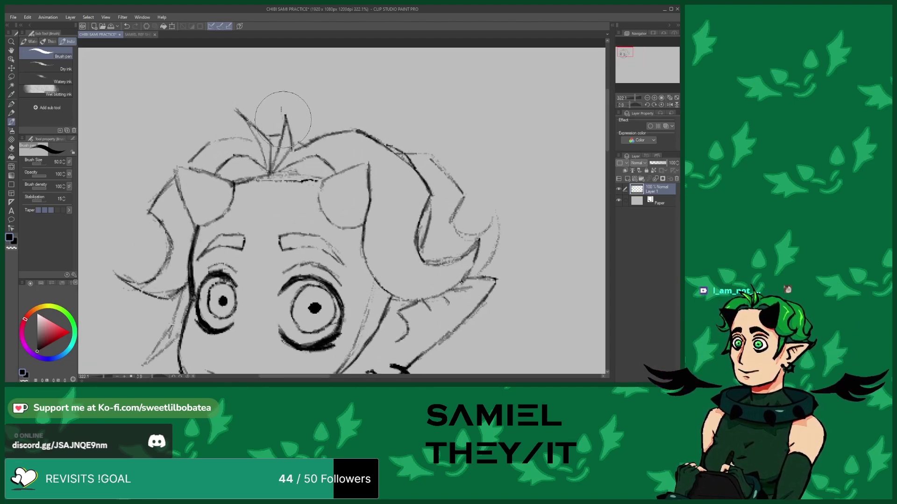
key("e")
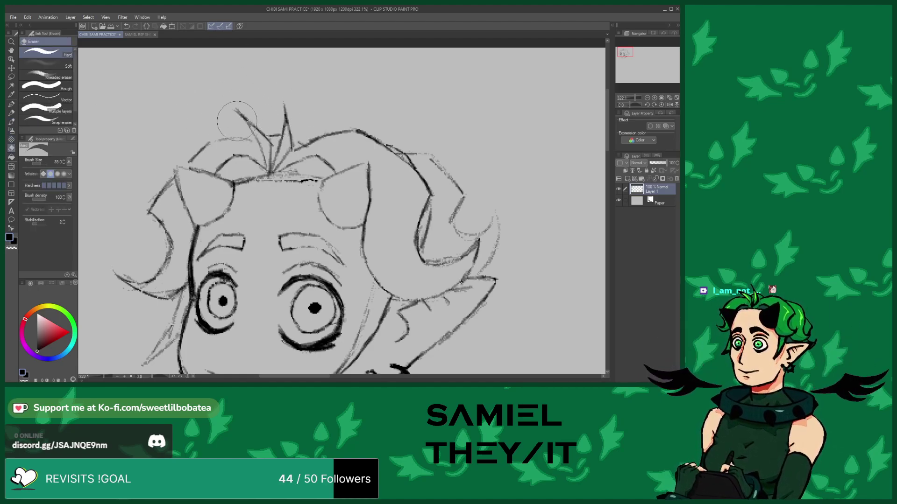
left_click(12, 115)
left_click(11, 122)
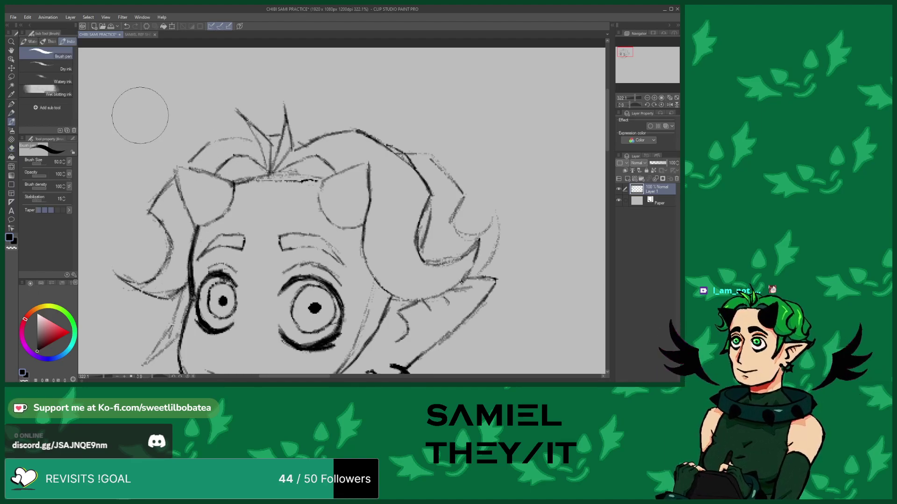
Sketch a rough body below the head with sloping shoulders, bent arms and tapering torso and leg lines
scroll(260, 80, "down", 3)
scroll(262, 140, "up", 3)
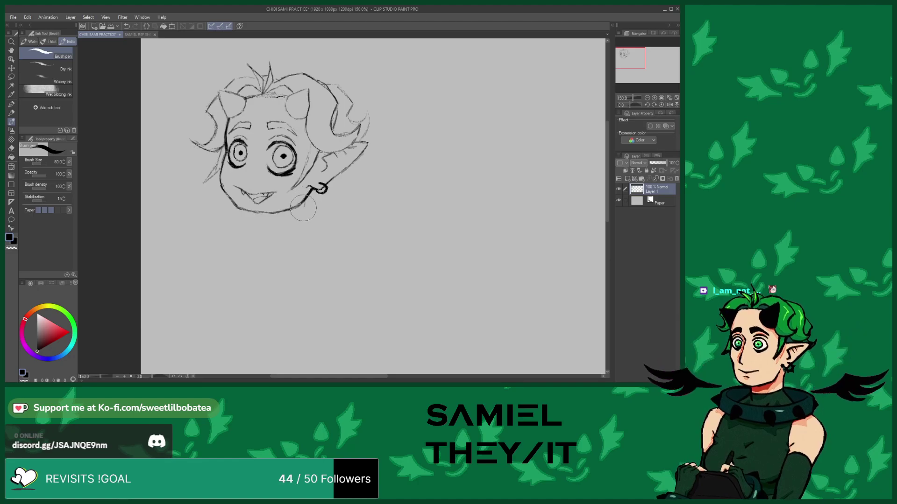
scroll(256, 204, "down", 2)
scroll(256, 204, "up", 1)
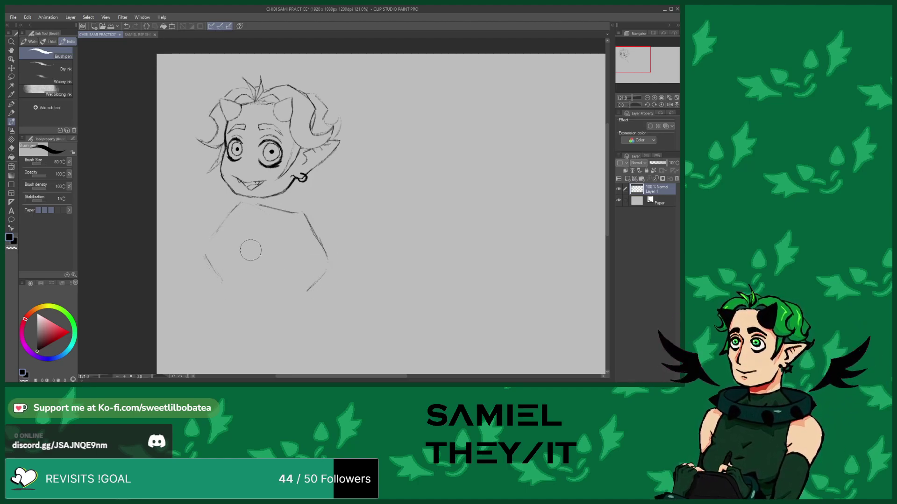
scroll(248, 255, "down", 2)
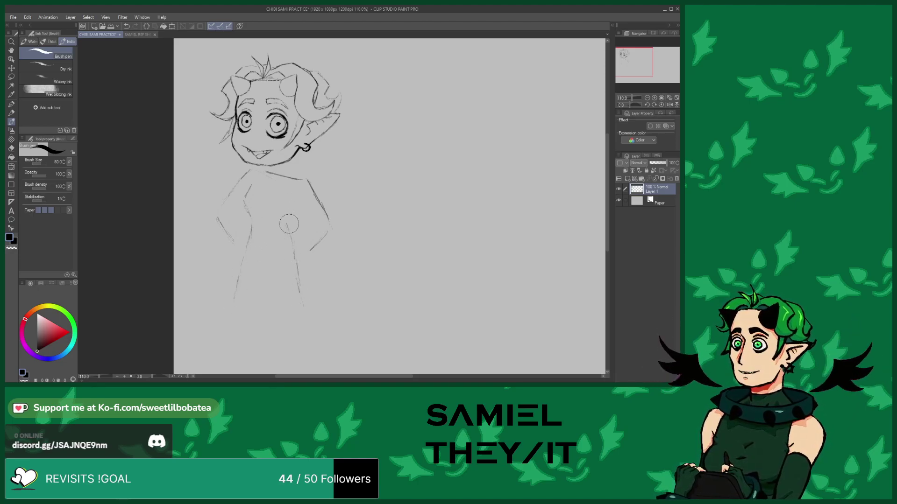
Lasso the body sketch, transform it in perspective to widen its lower end, and shift it up beneath the chin
key("m")
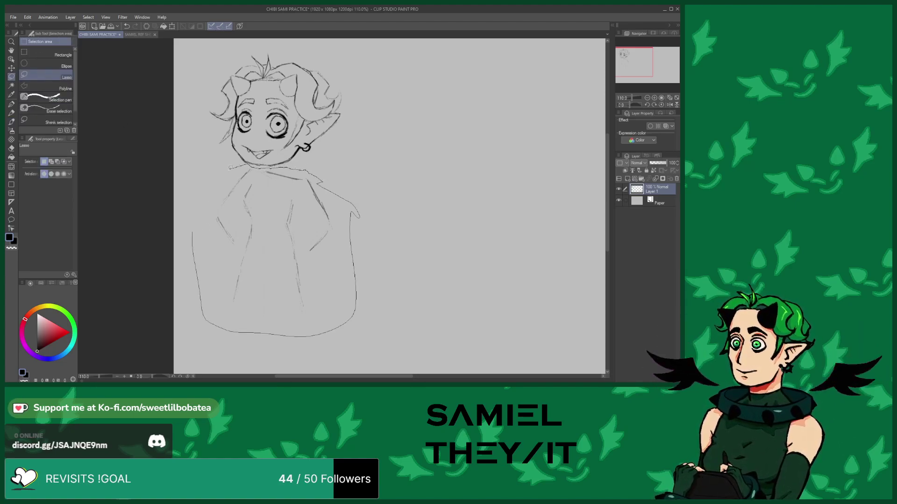
left_click_drag(231, 166, 202, 207)
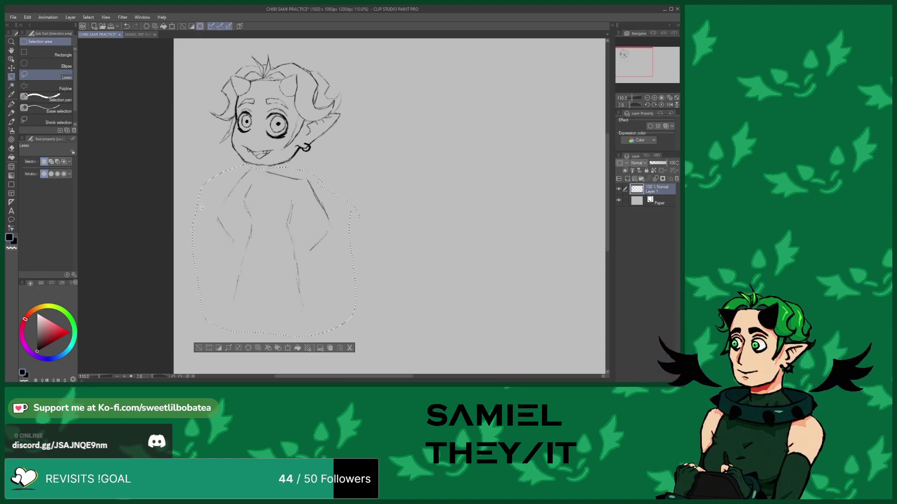
left_click(288, 349)
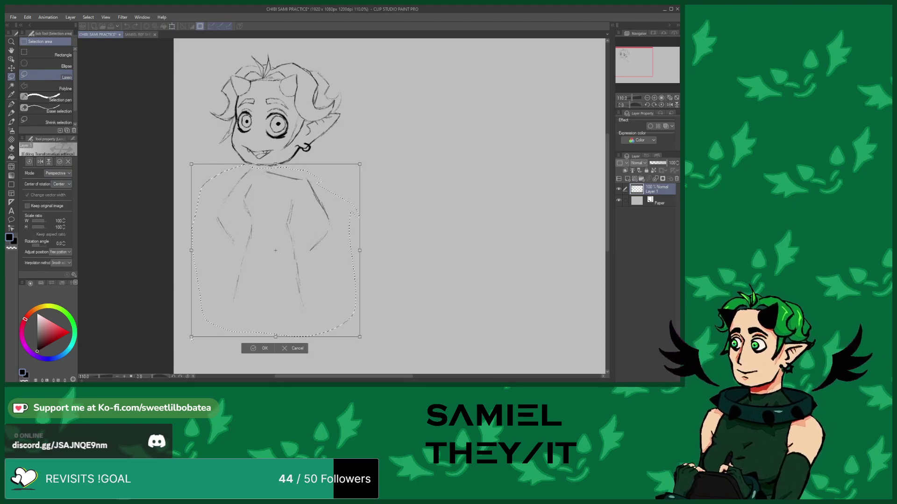
left_click_drag(184, 339, 181, 339)
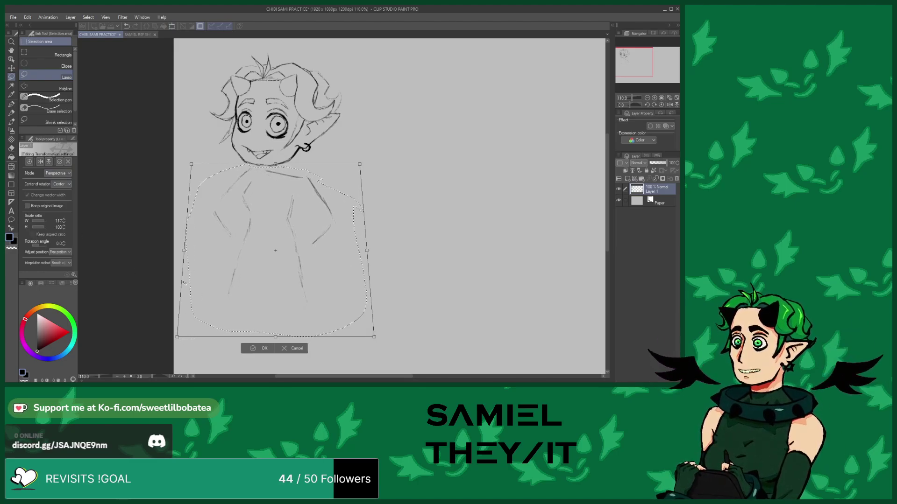
left_click_drag(216, 207, 213, 202)
left_click_drag(232, 244, 234, 243)
left_click_drag(216, 317, 217, 313)
left_click(252, 341)
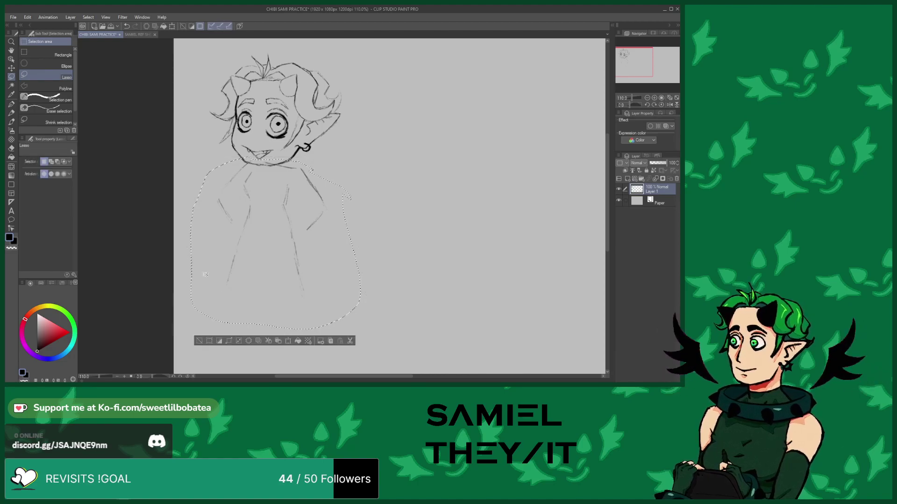
Erase the parts of the shoulder and neck lines that overlap the chin
scroll(241, 159, "up", 3)
left_click(11, 149)
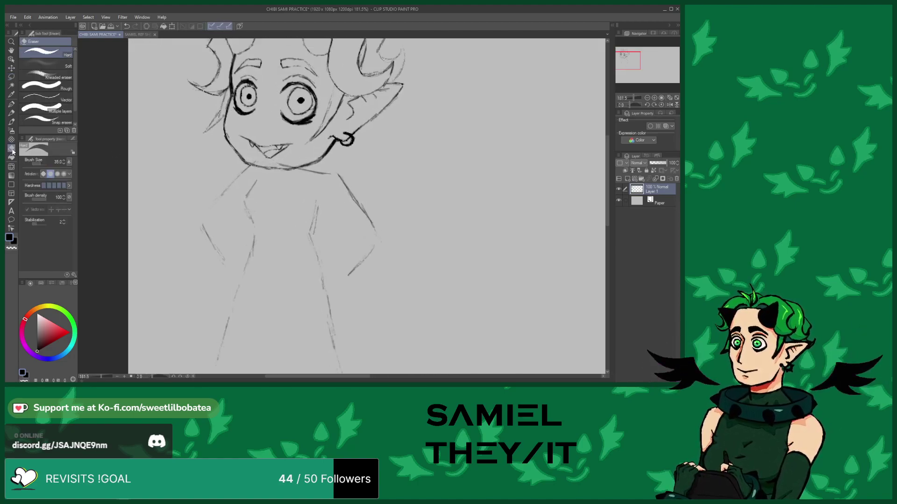
scroll(253, 168, "up", 2)
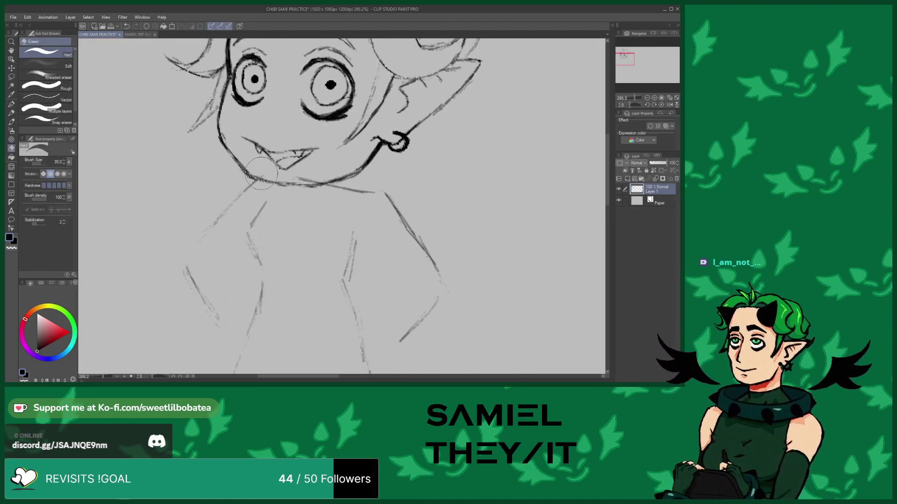
left_click_drag(263, 173, 286, 174)
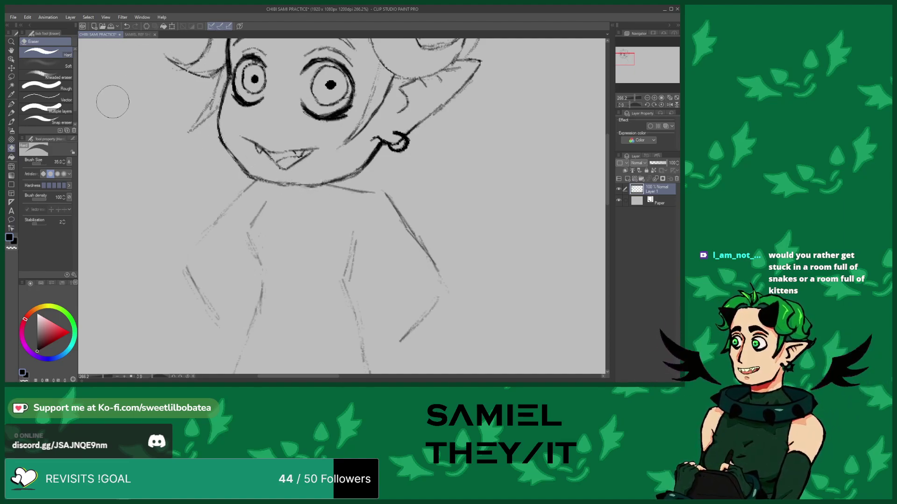
left_click(11, 121)
scroll(276, 290, "down", 1)
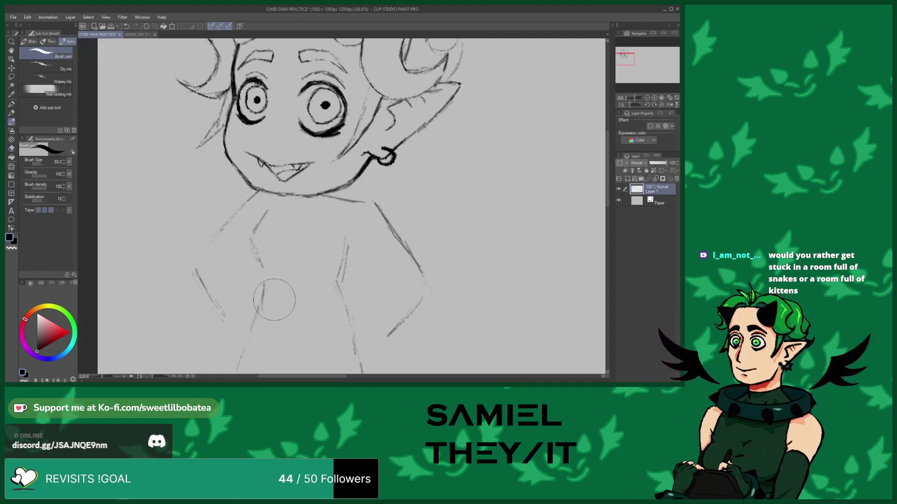
Sketch the inner edges of the bent upper arm and forearm on the earring side of the body
left_click_drag(339, 135, 322, 187)
scroll(322, 187, "down", 4)
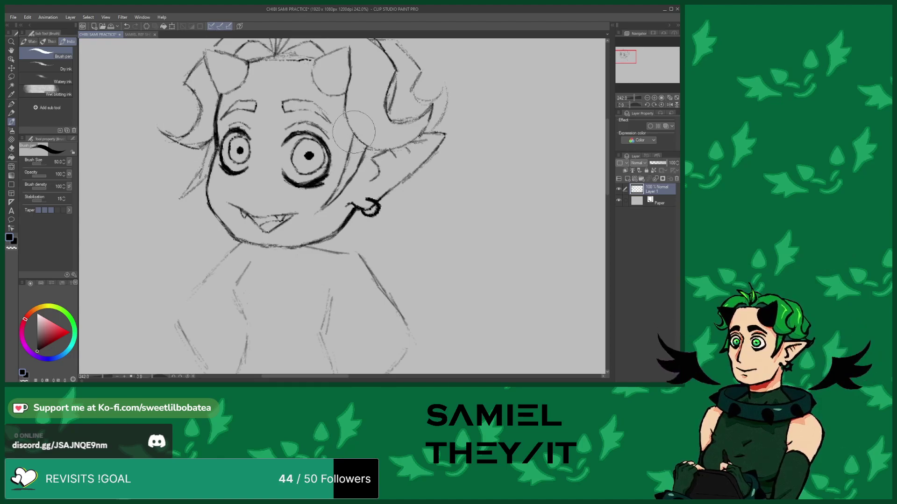
scroll(324, 133, "down", 5)
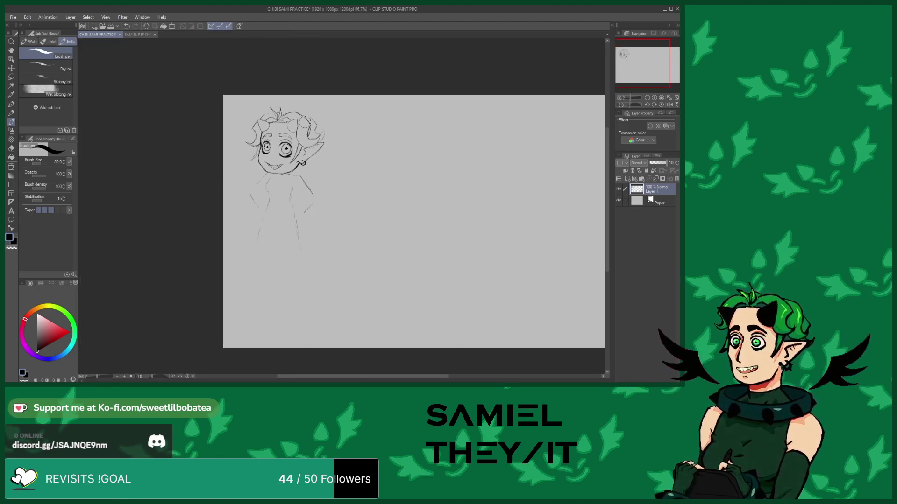
scroll(327, 122, "up", 5)
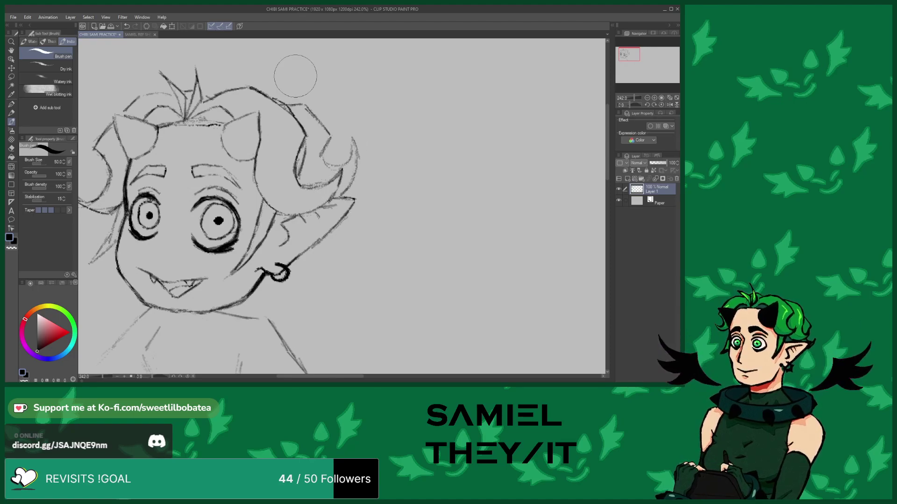
scroll(280, 140, "down", 6)
scroll(225, 220, "up", 6)
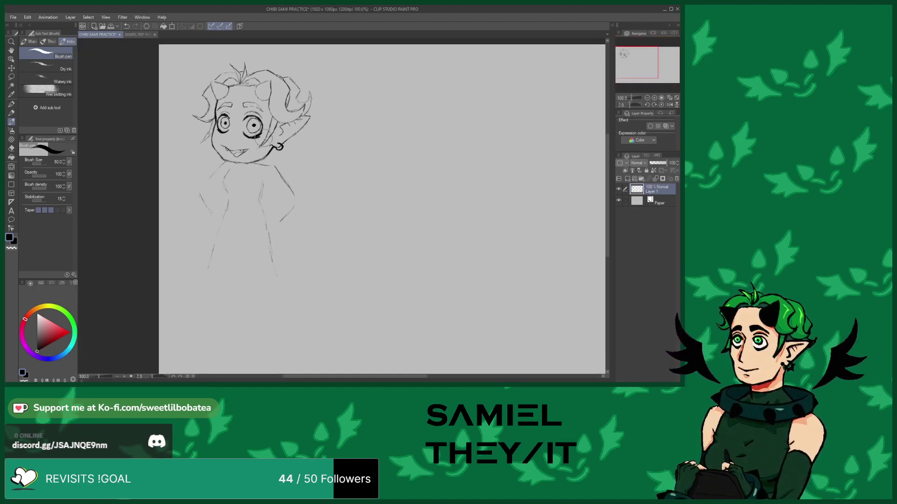
mouse_move(252, 168)
left_mouse_down()
mouse_move(298, 211)
mouse_move(256, 269)
left_mouse_up()
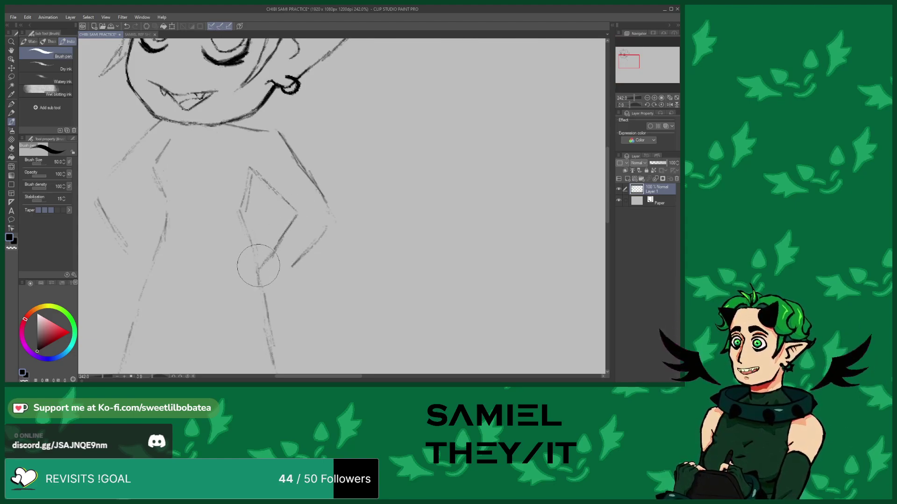
mouse_move(301, 244)
left_mouse_down()
mouse_move(308, 248)
mouse_move(268, 289)
left_mouse_up()
scroll(218, 152, "down", 3)
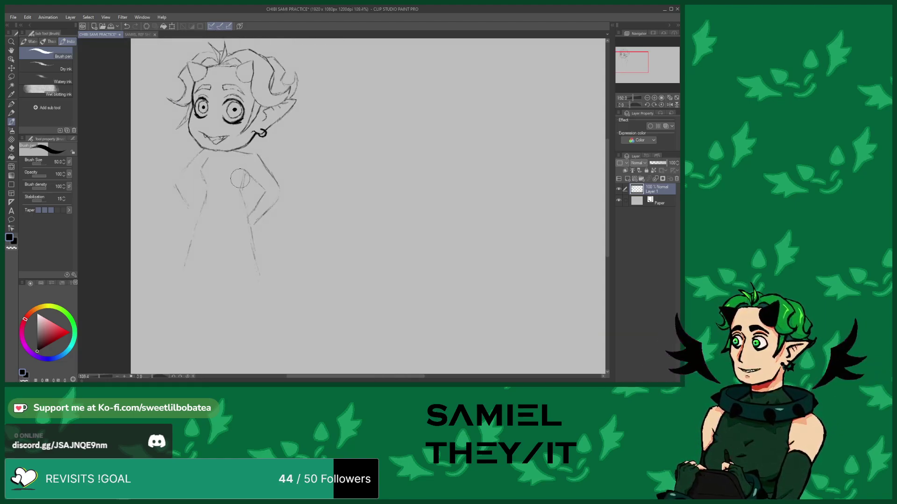
scroll(218, 153, "up", 4)
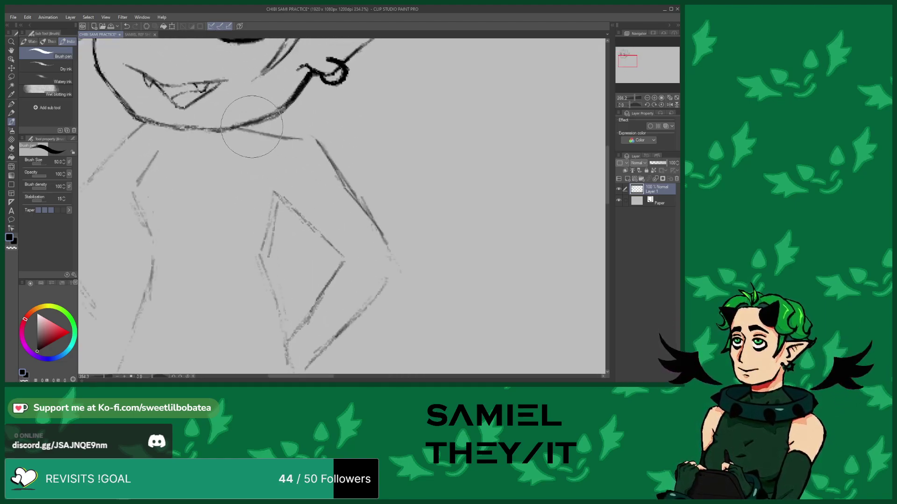
Darken the shoulder, elbow and forearm contours of the earring-side arm, starting the shoulder line from the jaw
left_click_drag(254, 124, 269, 128)
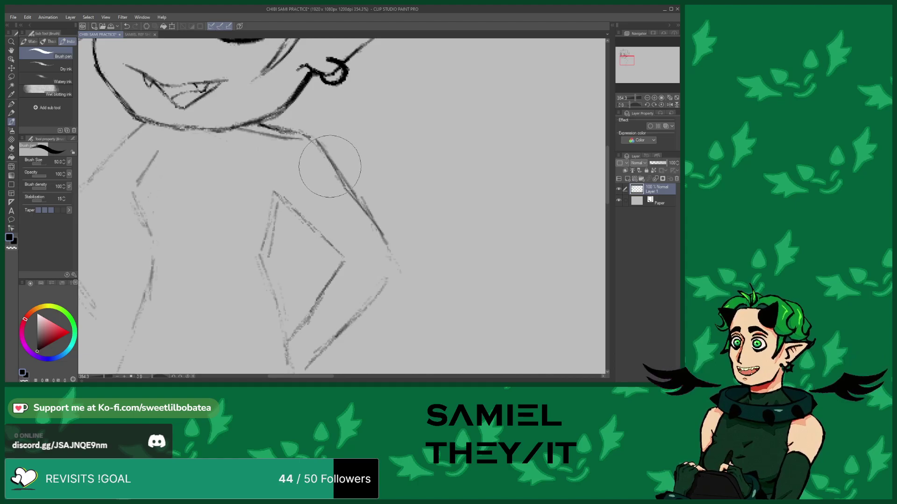
mouse_move(320, 152)
left_mouse_down()
mouse_move(396, 261)
mouse_move(391, 254)
mouse_move(394, 266)
mouse_move(369, 302)
mouse_move(375, 285)
mouse_move(306, 356)
left_mouse_up()
mouse_move(331, 250)
left_mouse_down()
mouse_move(350, 256)
mouse_move(326, 271)
mouse_move(324, 258)
mouse_move(323, 286)
mouse_move(324, 278)
mouse_move(308, 310)
left_mouse_up()
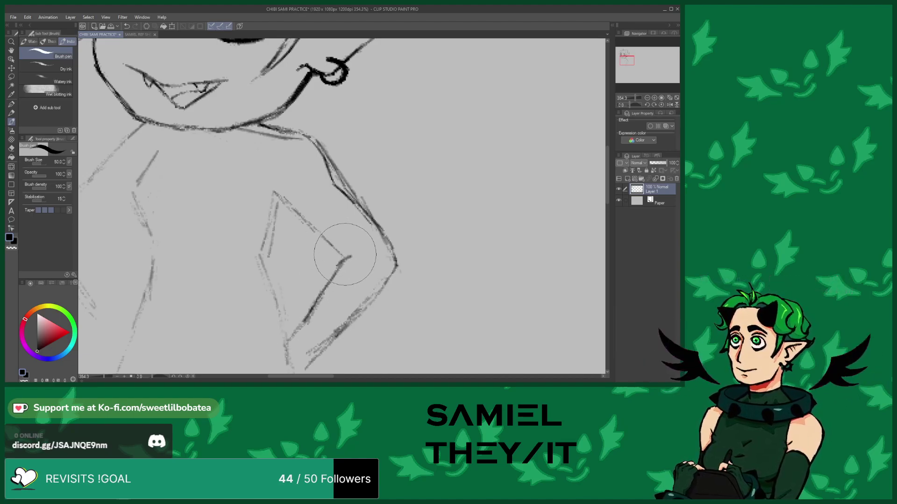
left_click_drag(341, 253, 270, 186)
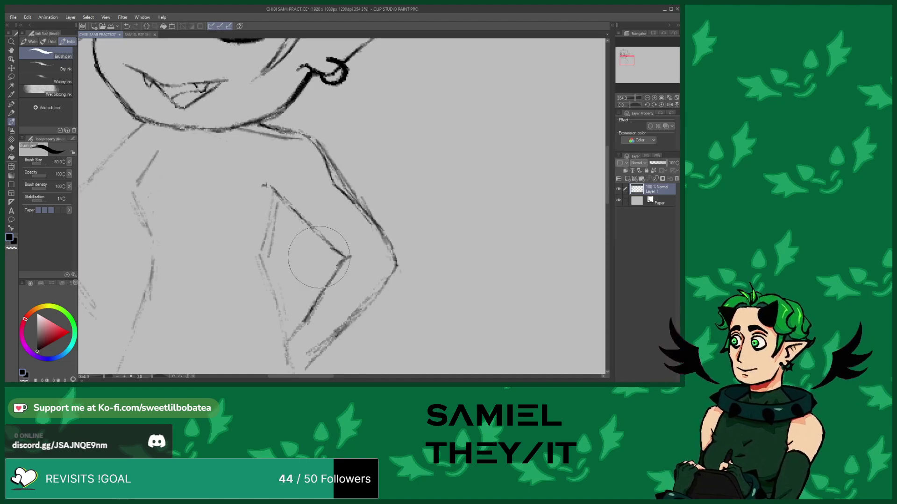
Darken the opposite shoulder line, then draw that side's curved chest contour and reinforce the earring-side armpit and torso line
scroll(355, 311, "down", 1)
scroll(355, 310, "down", 2)
scroll(210, 161, "up", 3)
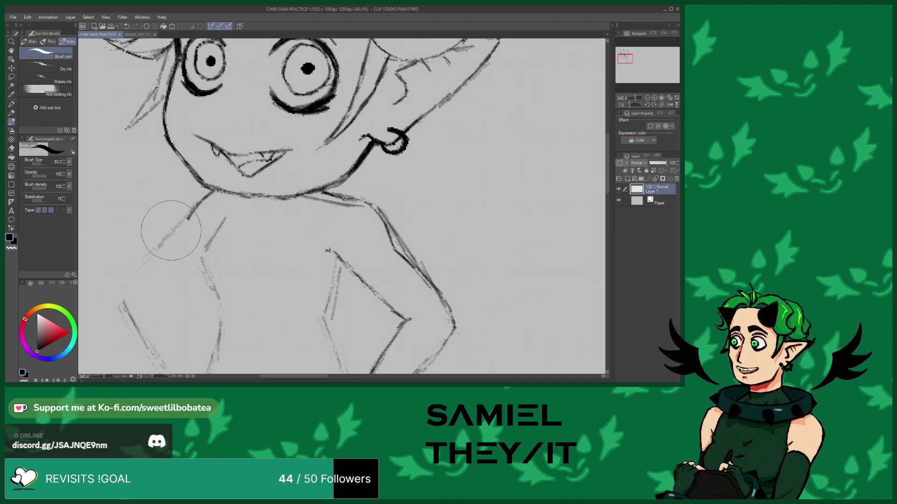
scroll(210, 201, "down", 3)
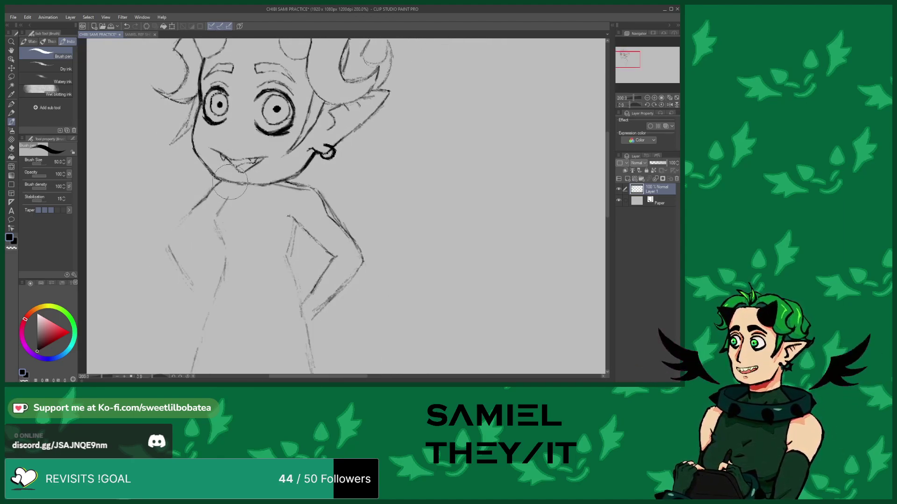
scroll(214, 189, "up", 2)
scroll(217, 191, "up", 1)
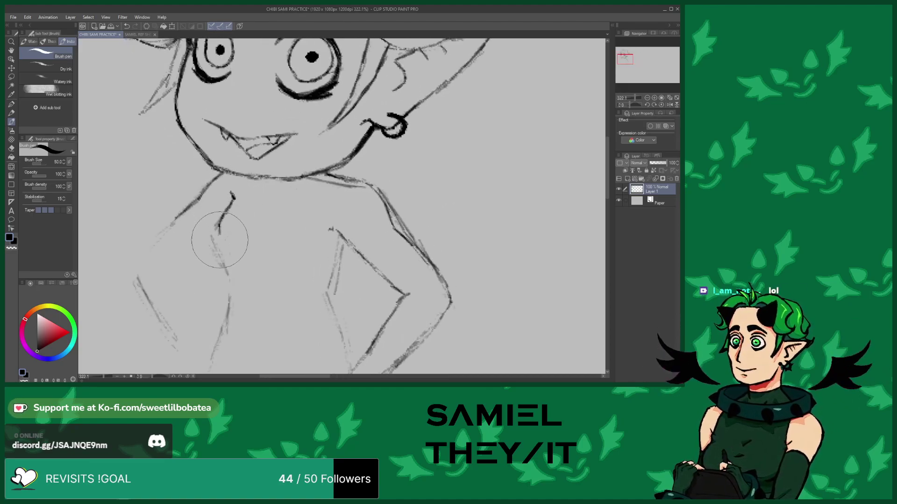
mouse_move(223, 238)
left_mouse_down()
mouse_move(223, 249)
mouse_move(250, 256)
left_mouse_up()
mouse_move(334, 234)
left_mouse_down()
mouse_move(320, 278)
mouse_move(331, 262)
mouse_move(329, 288)
mouse_move(344, 240)
mouse_move(328, 284)
mouse_move(334, 222)
mouse_move(380, 268)
left_mouse_up()
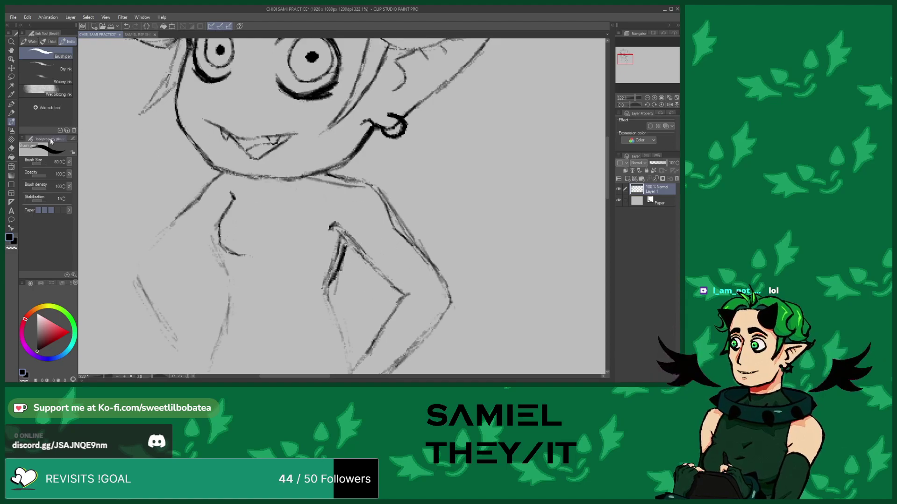
Erase the doubled, stray lines around the earring-side shoulder, upper arm and torso edge
left_click(11, 149)
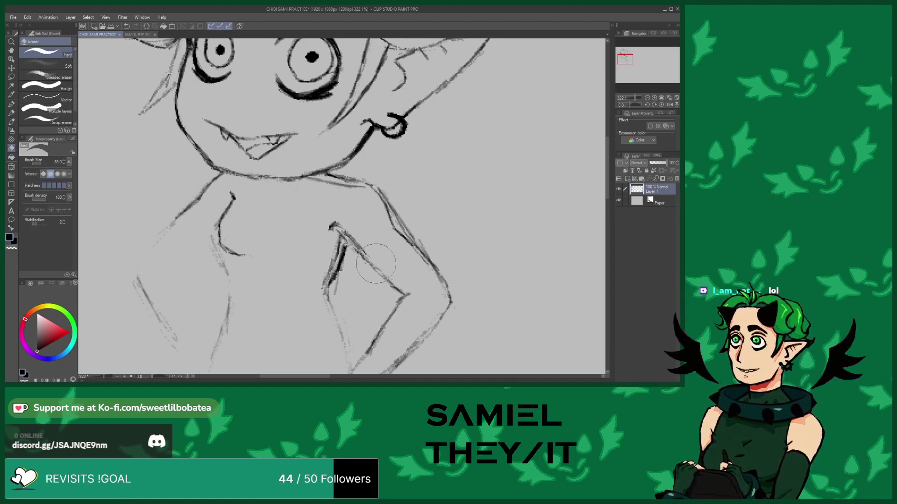
left_click_drag(365, 251, 348, 234)
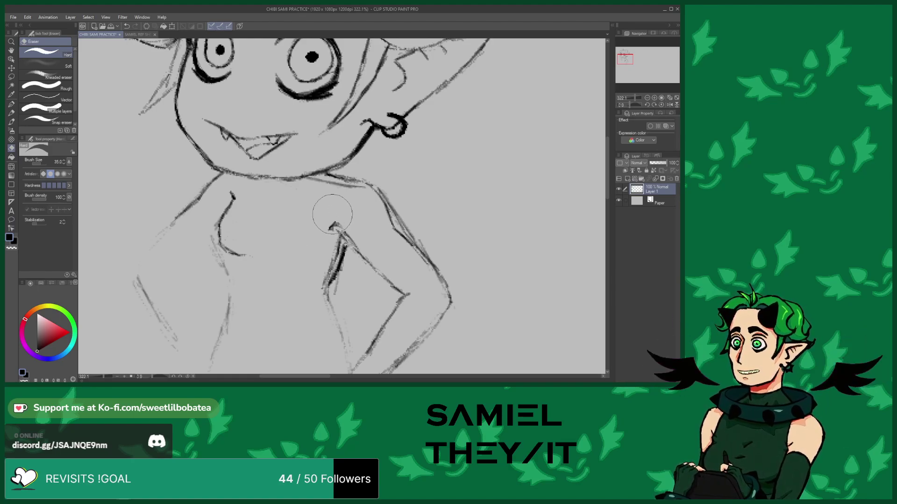
mouse_move(334, 197)
left_mouse_down()
mouse_move(375, 215)
mouse_move(397, 208)
mouse_move(370, 178)
left_mouse_up()
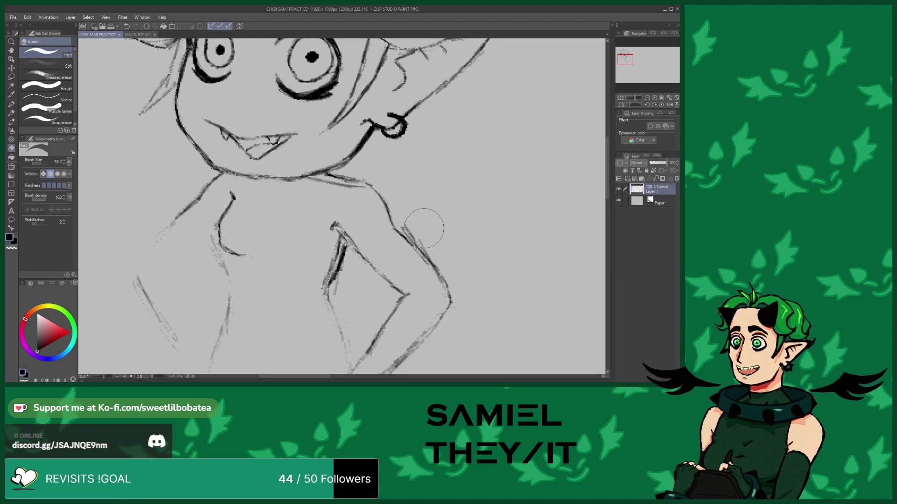
mouse_move(431, 245)
left_mouse_down()
mouse_move(411, 234)
mouse_move(419, 232)
left_mouse_up()
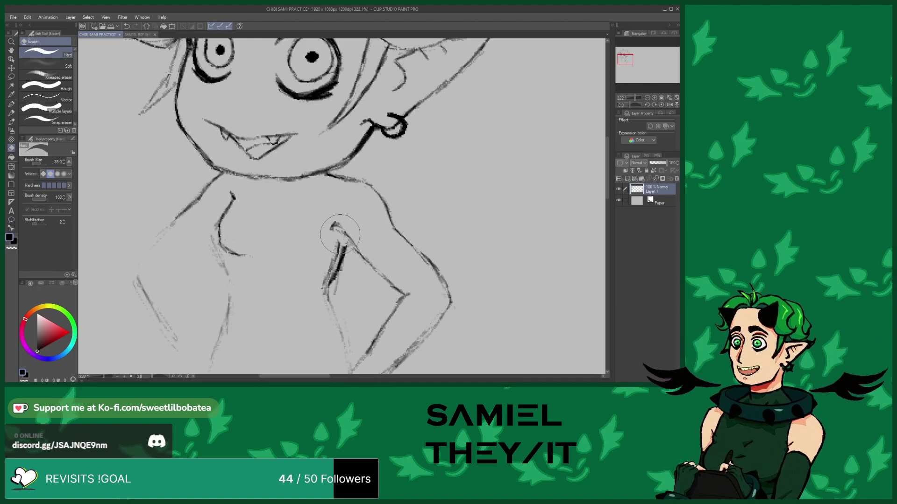
mouse_move(323, 266)
left_mouse_down()
mouse_move(337, 238)
mouse_move(329, 248)
mouse_move(339, 280)
mouse_move(350, 244)
mouse_move(339, 297)
mouse_move(318, 282)
mouse_move(334, 243)
mouse_move(321, 273)
mouse_move(323, 244)
left_mouse_up()
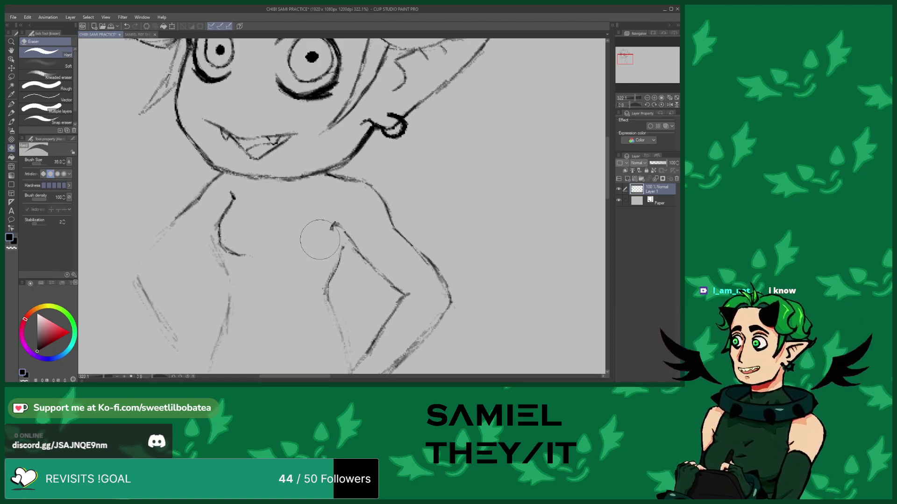
Redraw both waist and hip contours and add the chest's underside curve and the torso edge above the armpit
left_click(11, 123)
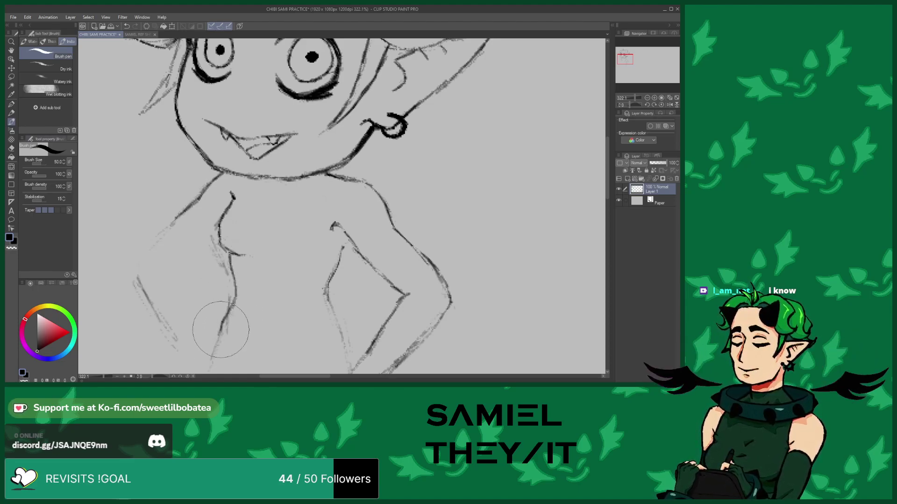
left_click_drag(211, 349, 205, 367)
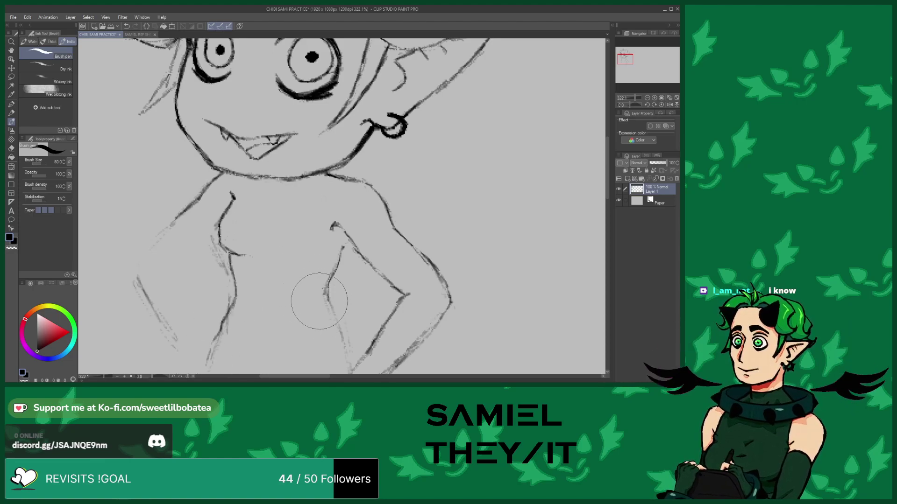
left_click_drag(330, 300, 355, 357)
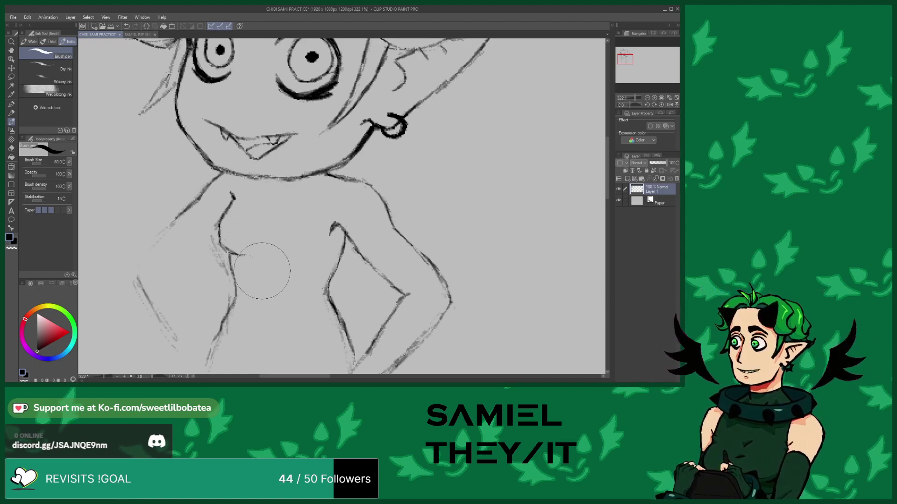
left_click_drag(277, 258, 316, 238)
scroll(316, 238, "down", 2)
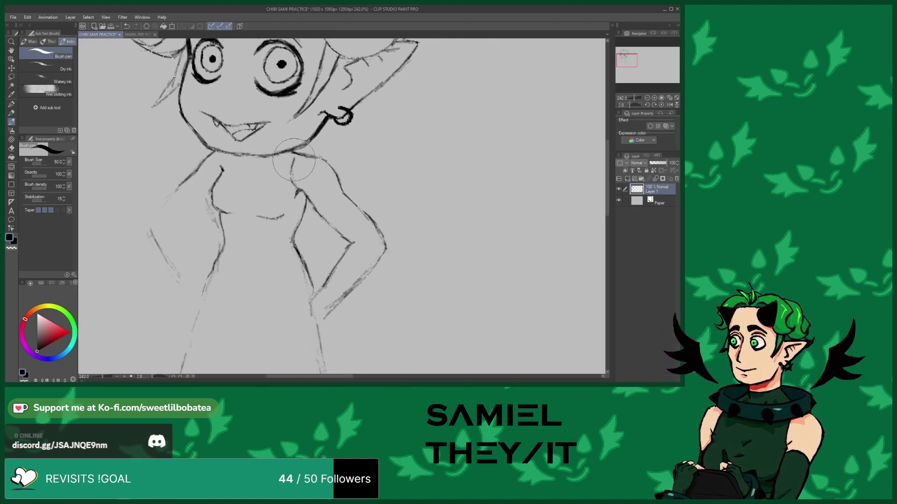
scroll(295, 173, "down", 1)
Erase both bent arms, leaving the torso outline and short shoulder stubs beneath the chin
left_click(11, 147)
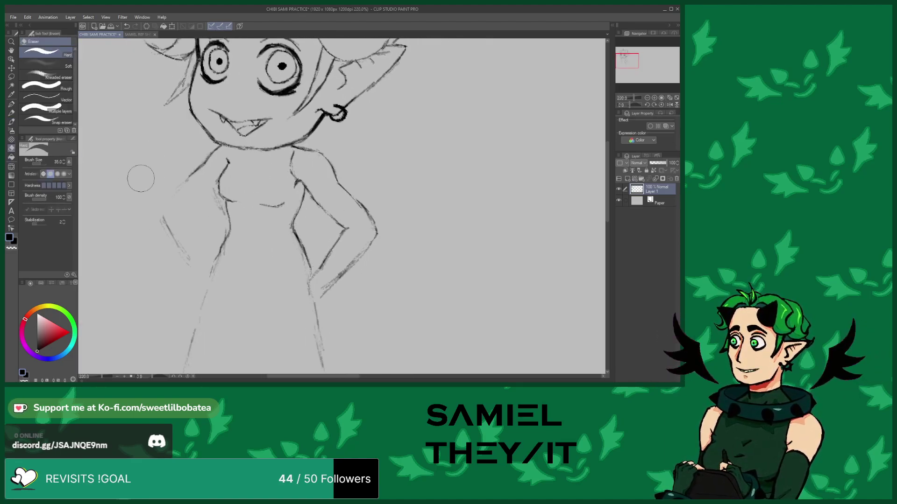
scroll(137, 178, "up", 1)
mouse_move(323, 280)
left_mouse_down()
mouse_move(341, 306)
mouse_move(385, 290)
mouse_move(372, 276)
mouse_move(370, 232)
mouse_move(345, 223)
mouse_move(330, 200)
mouse_move(360, 181)
mouse_move(338, 150)
left_mouse_up()
scroll(233, 272, "down", 1)
scroll(233, 272, "up", 2)
mouse_move(186, 254)
left_mouse_down()
mouse_move(210, 278)
mouse_move(208, 224)
mouse_move(178, 204)
mouse_move(192, 180)
mouse_move(231, 157)
mouse_move(227, 204)
mouse_move(233, 191)
mouse_move(241, 219)
mouse_move(232, 187)
left_mouse_up()
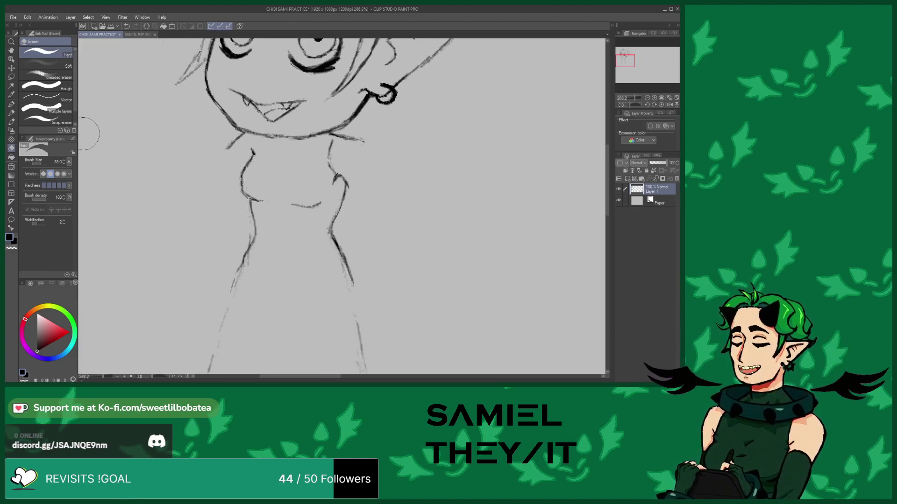
Extend the upper torso contour on the side opposite the earring up to the chin
left_click(10, 123)
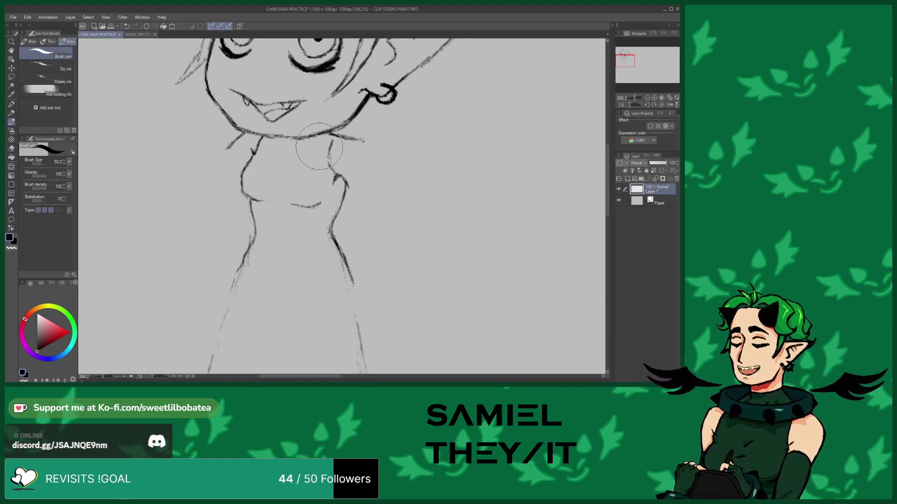
scroll(263, 264, "down", 3)
scroll(292, 221, "up", 3)
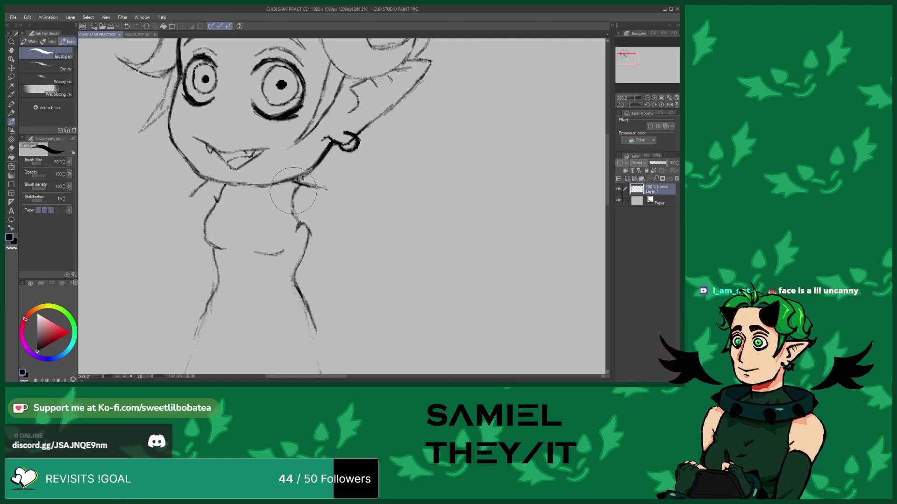
Examine how the armless torso joins the head and chin, both close up and from a distance
scroll(291, 190, "down", 4)
scroll(275, 226, "up", 3)
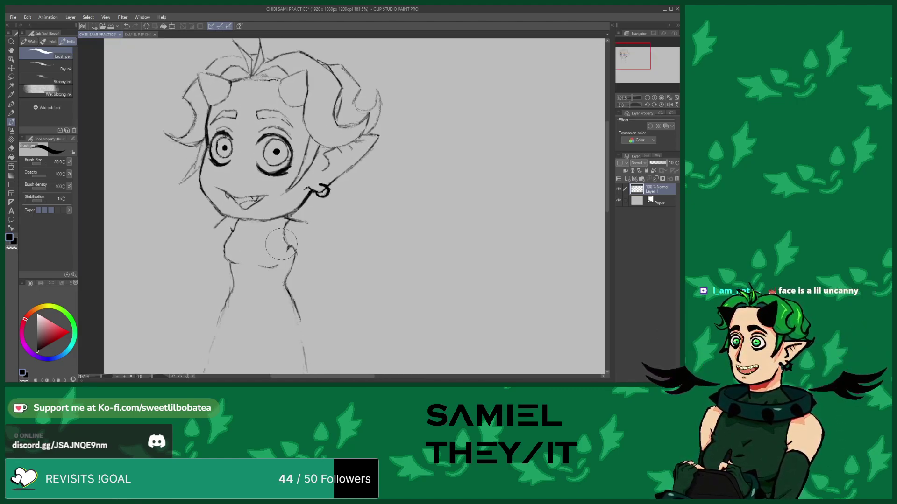
scroll(275, 226, "down", 2)
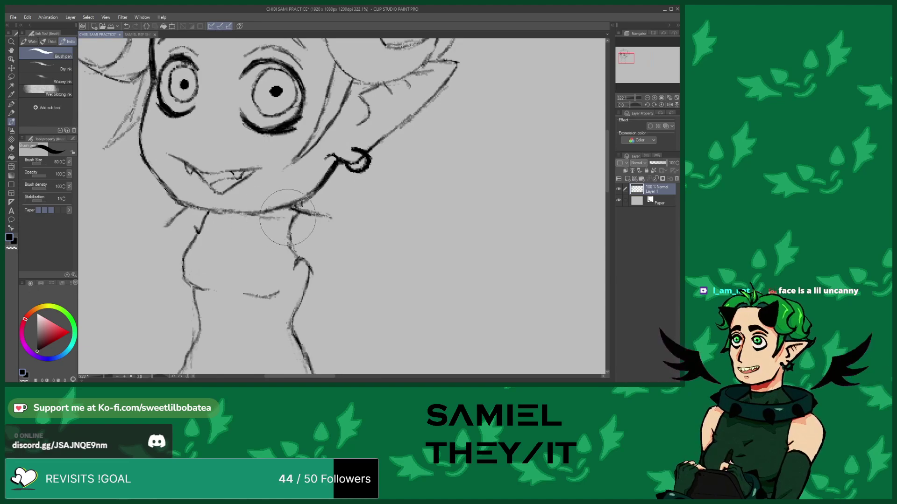
scroll(210, 201, "down", 2)
scroll(211, 202, "down", 1)
scroll(260, 206, "up", 2)
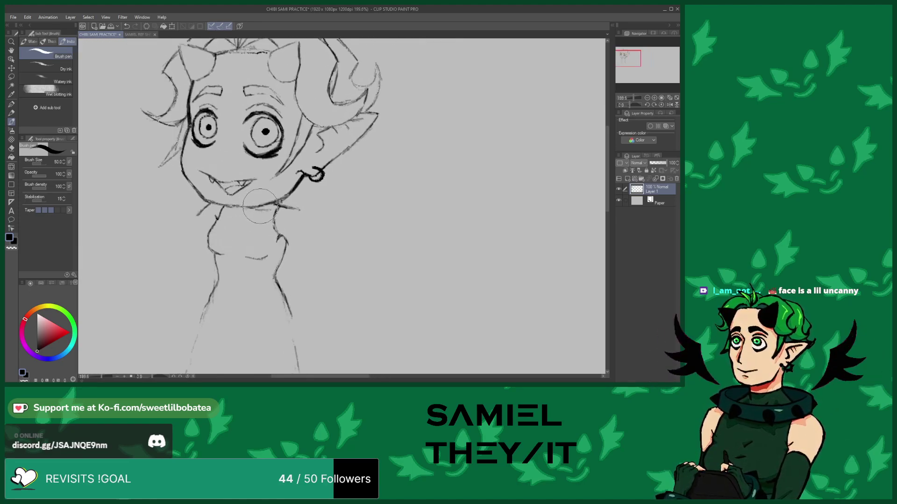
scroll(260, 238, "up", 3)
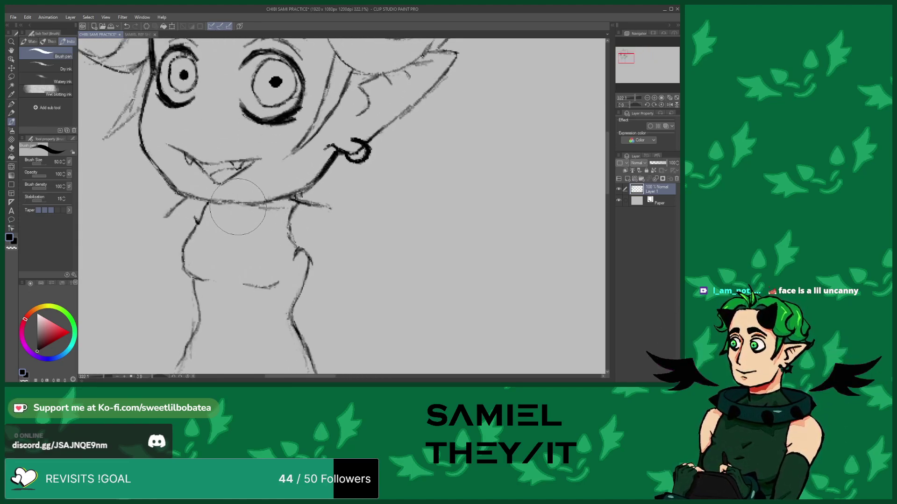
scroll(242, 213, "down", 3)
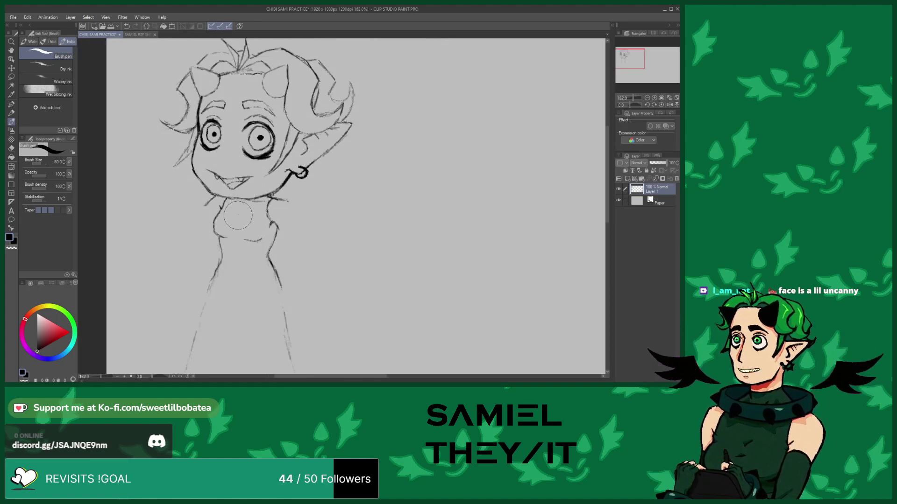
Sketch two spread legs with inner and outer contours tapering to pointed feet below the hips
scroll(238, 215, "down", 3)
scroll(228, 241, "up", 1)
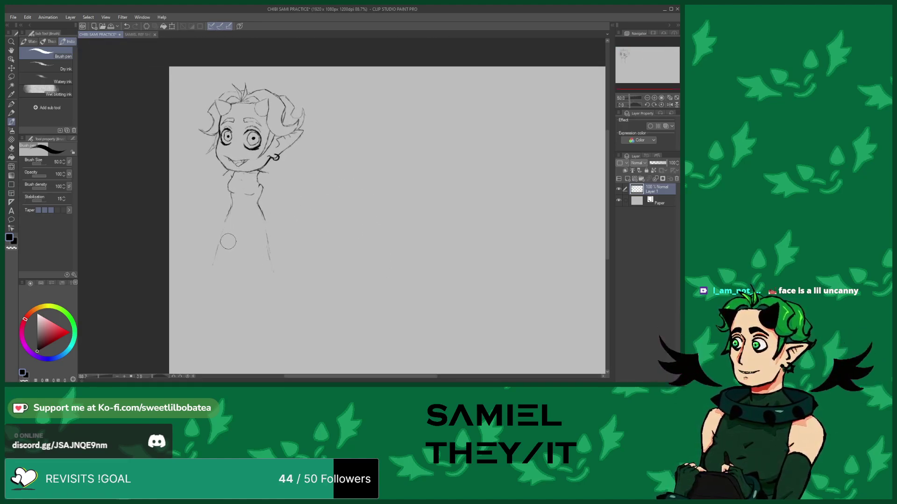
scroll(228, 241, "up", 3)
mouse_move(210, 252)
left_mouse_down()
mouse_move(193, 324)
mouse_move(220, 312)
mouse_move(251, 220)
mouse_move(275, 249)
mouse_move(314, 343)
mouse_move(320, 315)
mouse_move(304, 226)
left_mouse_up()
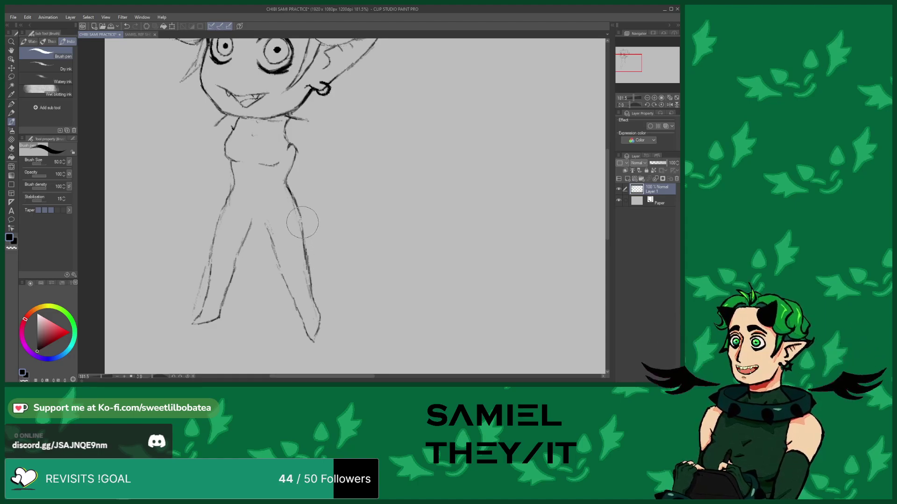
Sketch the arm on the earring side bent outward at the elbow, with its fist resting on the hip
left_click_drag(307, 120, 331, 160)
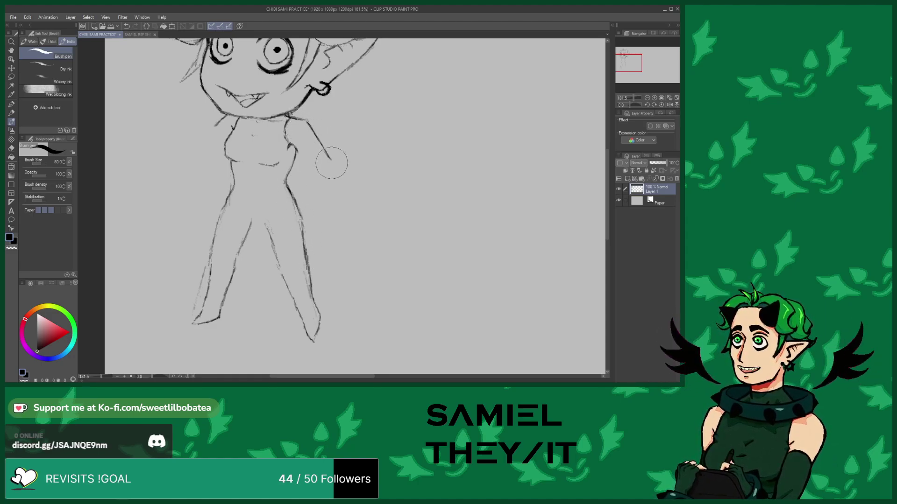
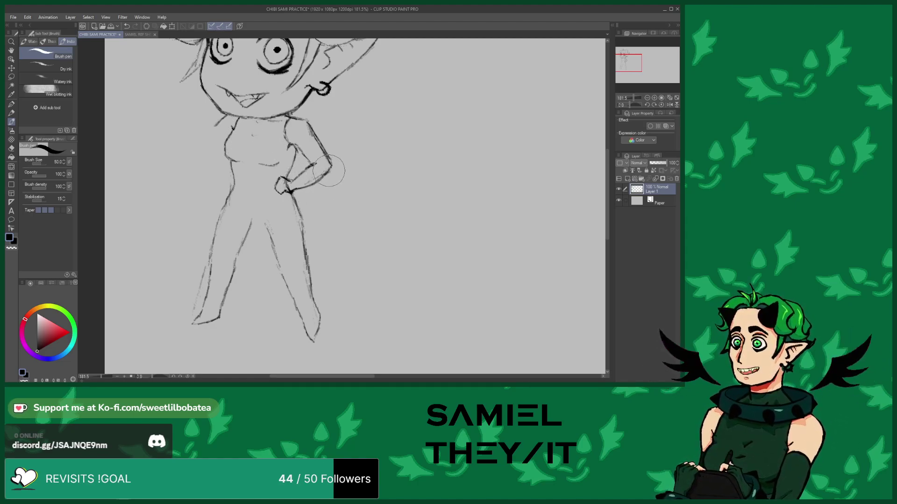
left_click_drag(330, 167, 310, 124)
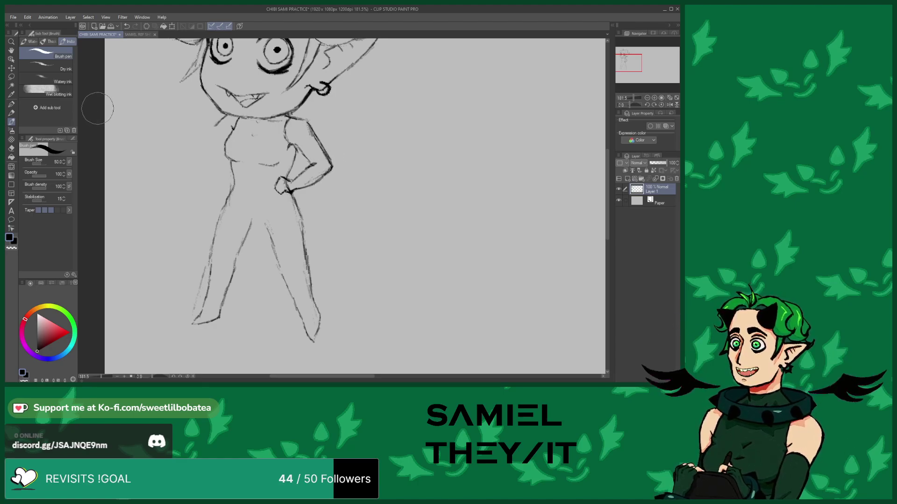
key("e")
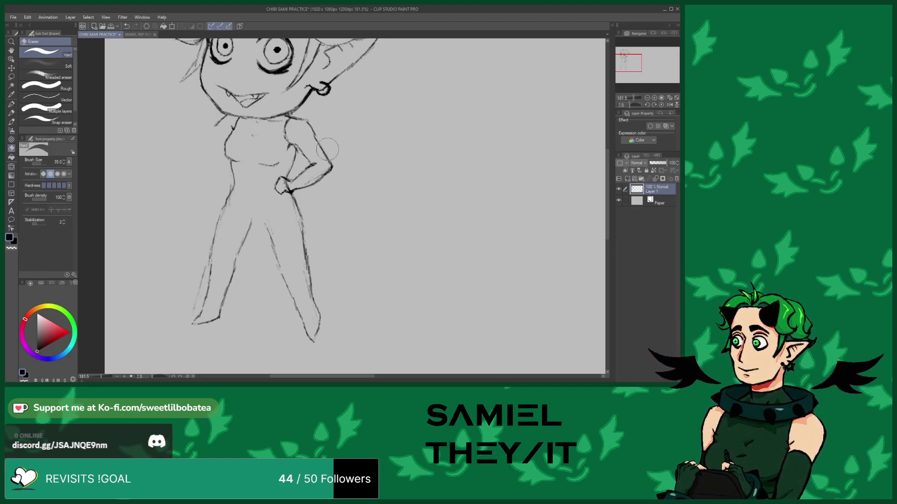
Draw the glove edge on the bent arm, the bodysuit's high-cut leg openings and a stocking band across each thigh
left_click(11, 122)
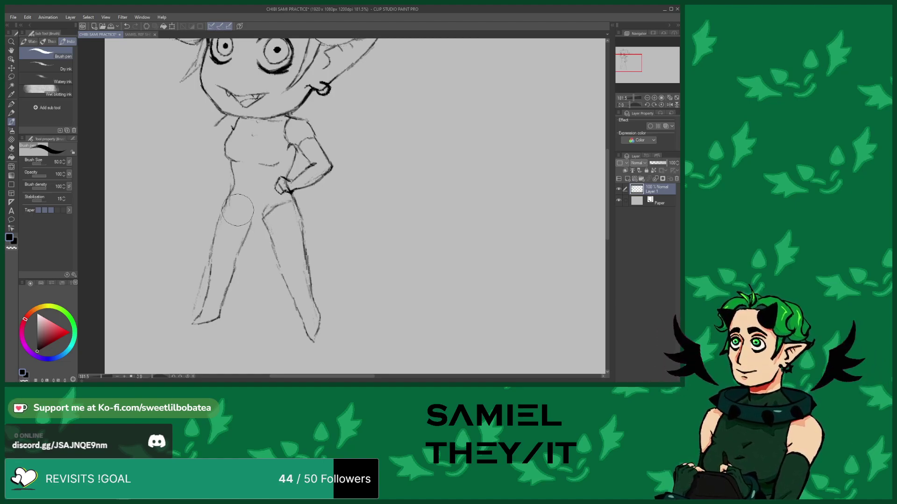
left_click_drag(229, 204, 265, 228)
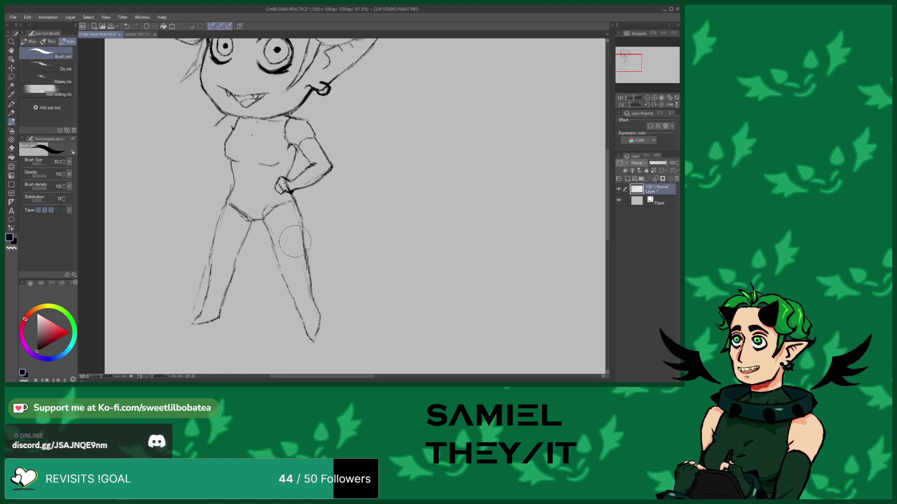
left_click_drag(275, 235, 295, 230)
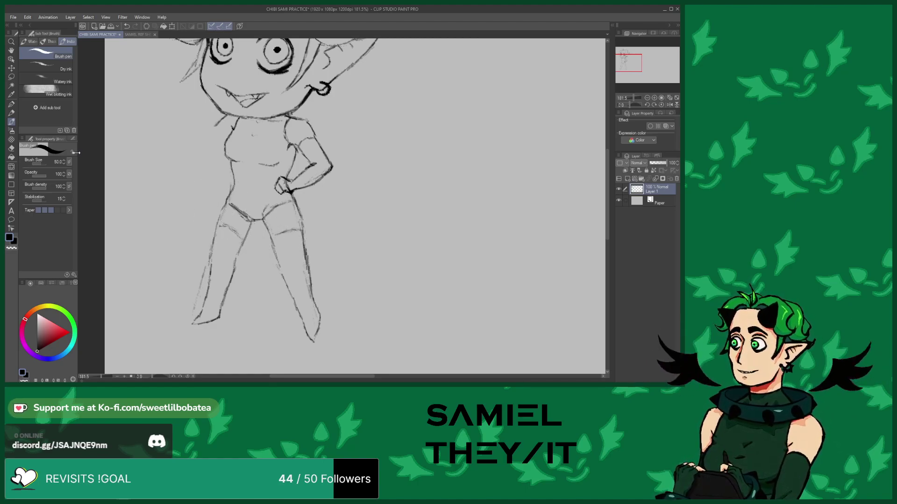
Redraw the waist contour on the side opposite the earring and add short lines marking the toes of both feet
left_click(11, 148)
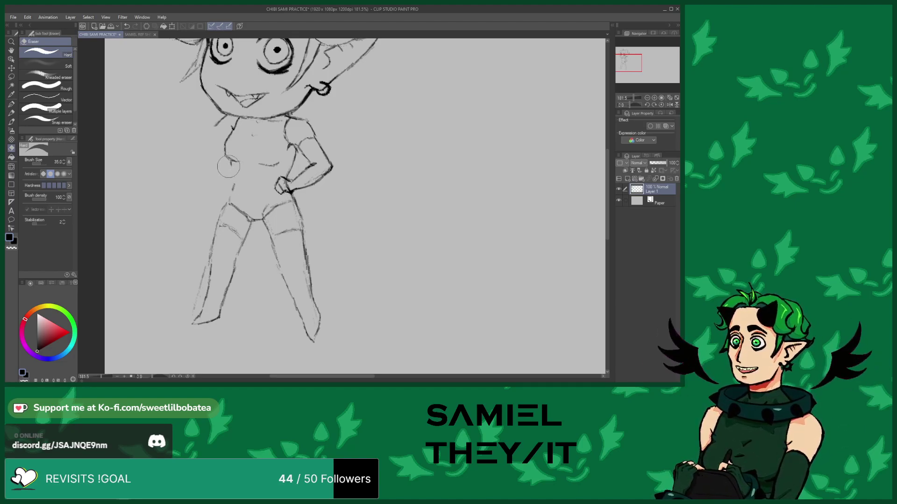
left_click(12, 122)
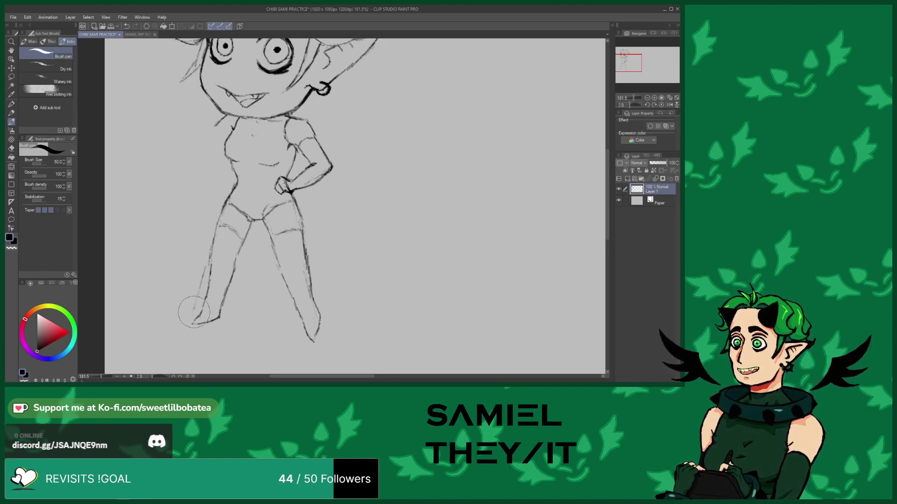
mouse_move(207, 313)
left_mouse_down()
mouse_move(203, 320)
mouse_move(214, 322)
left_mouse_up()
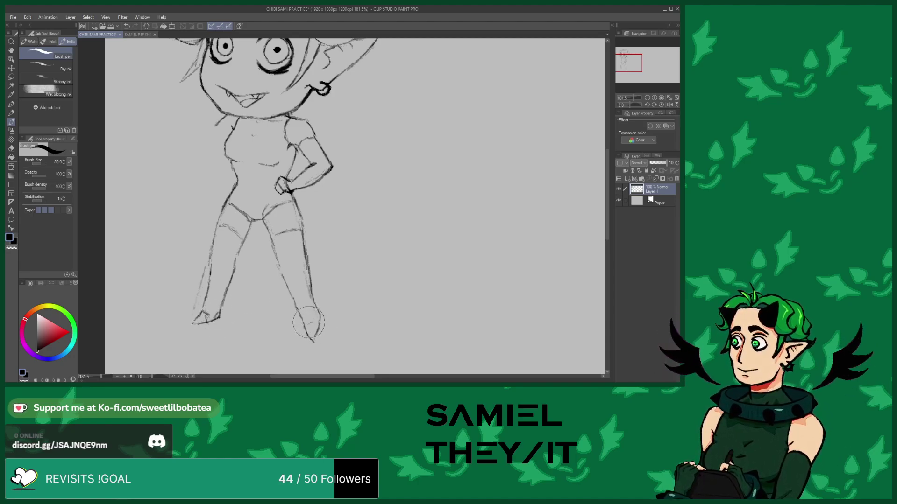
mouse_move(312, 306)
left_mouse_down()
mouse_move(314, 341)
mouse_move(319, 324)
left_mouse_up()
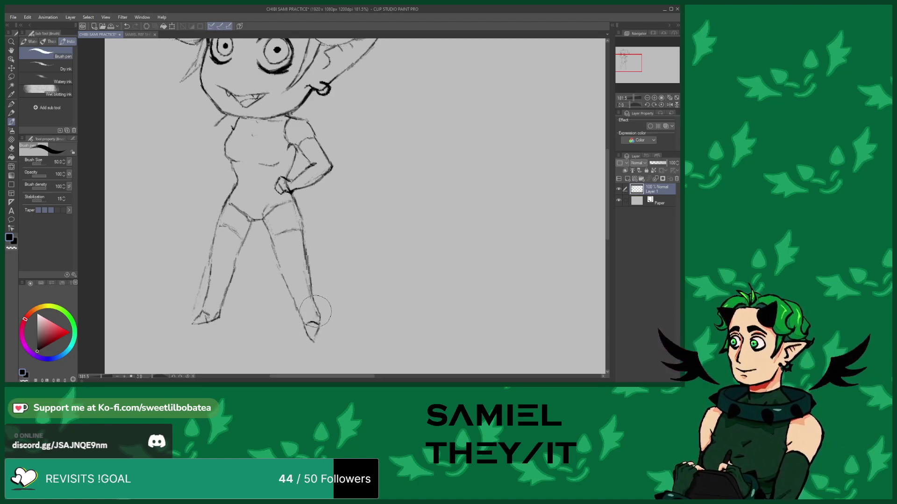
Extend the shoulder line opposite the earring into an upper arm and darken the torso contour beside the finished arm
left_click_drag(214, 122, 199, 157)
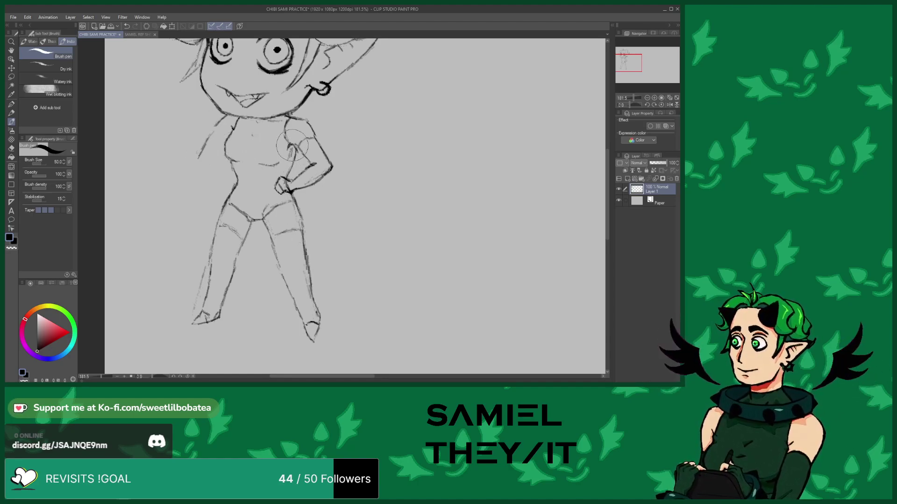
left_click_drag(284, 170, 283, 177)
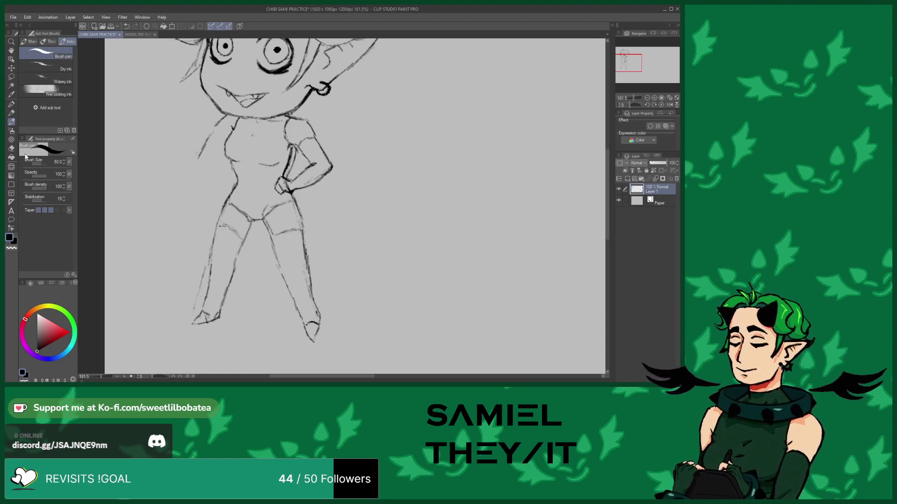
left_click(11, 148)
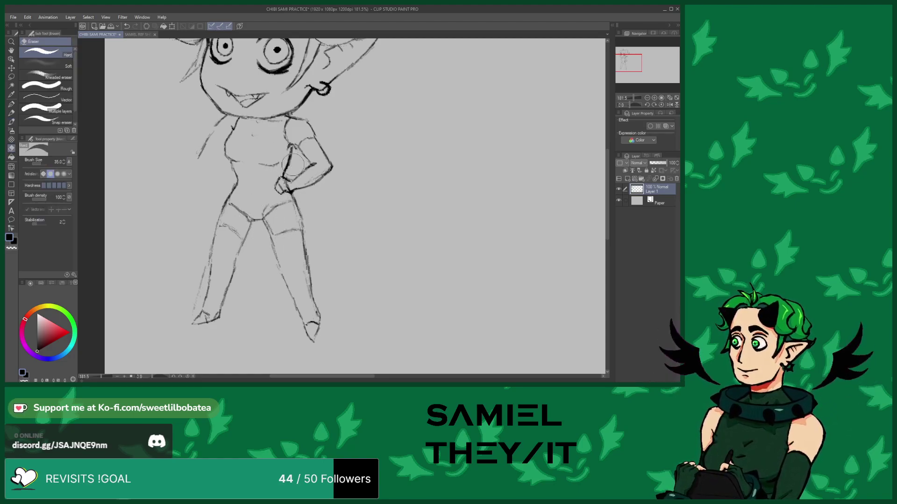
key("b")
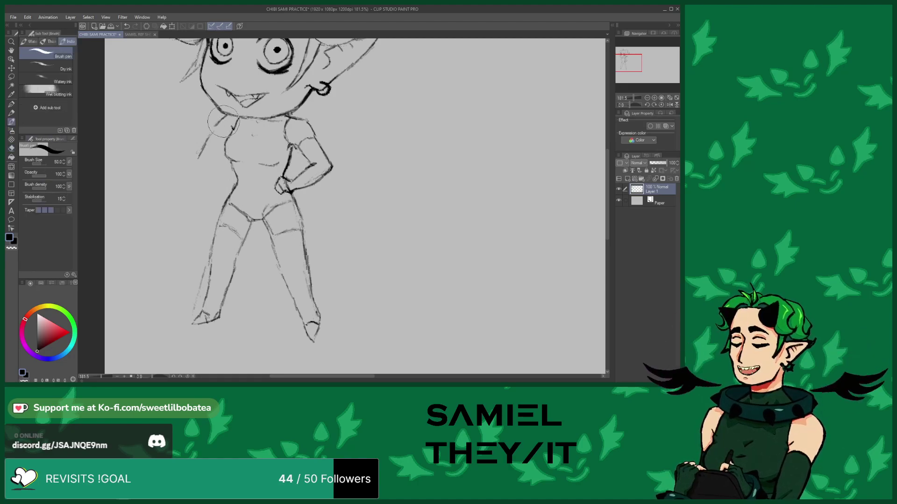
Check the character reference sheet, and sketch the arm opposite the earring with hand on hip and a glove edge
left_click(138, 34)
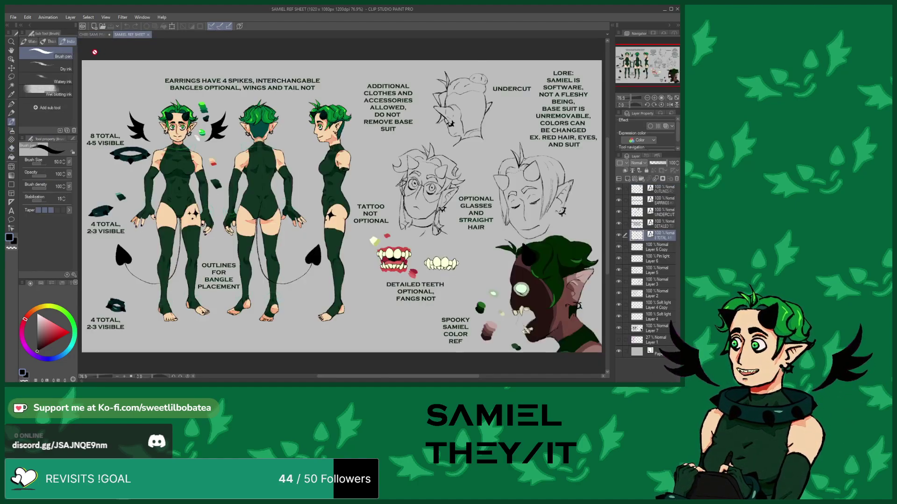
left_click(93, 35)
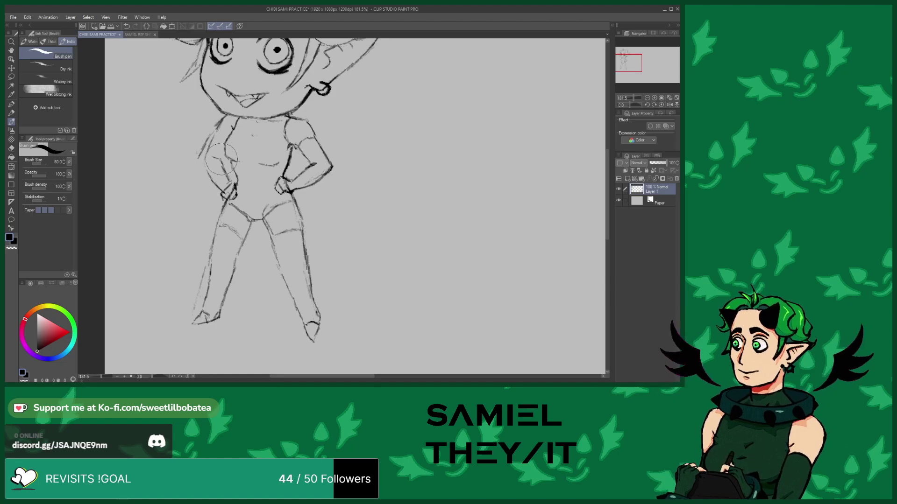
mouse_move(219, 131)
left_mouse_down()
mouse_move(212, 141)
mouse_move(234, 140)
left_mouse_up()
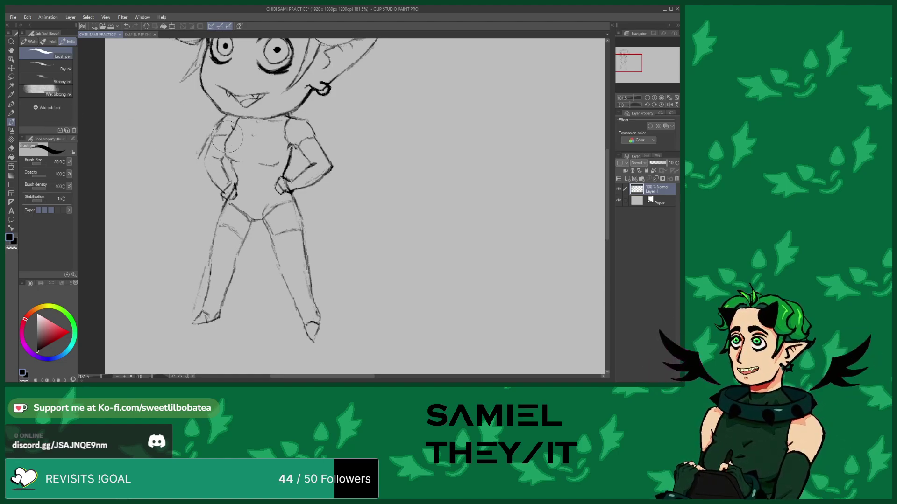
Erase the stray construction lines outside the shoulder and along the outer leg on the side opposite the earring
left_click(11, 148)
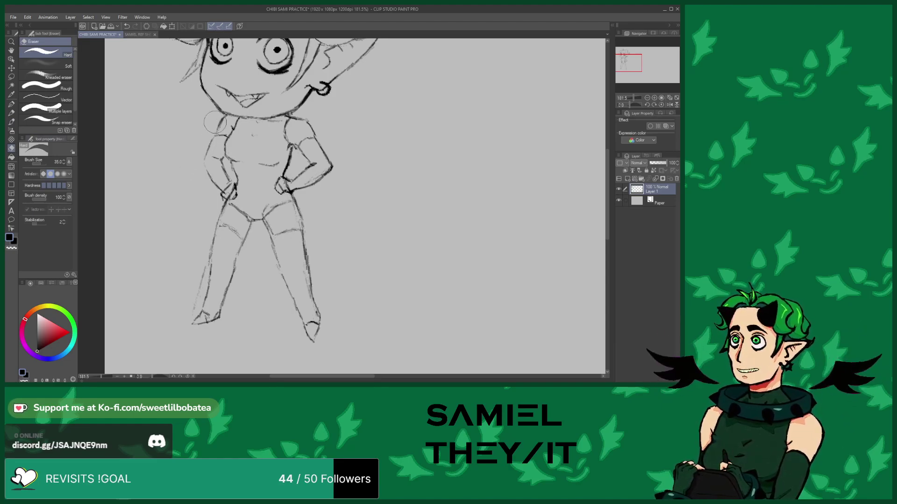
left_click(12, 121)
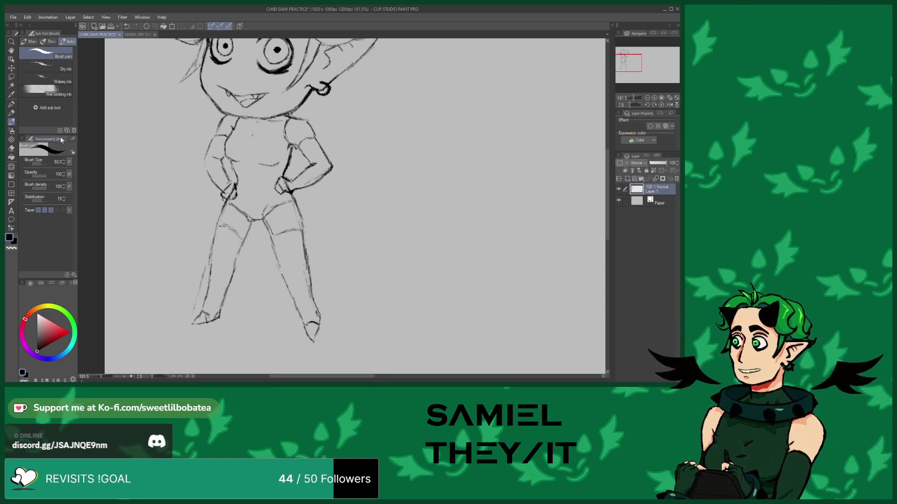
left_click(11, 149)
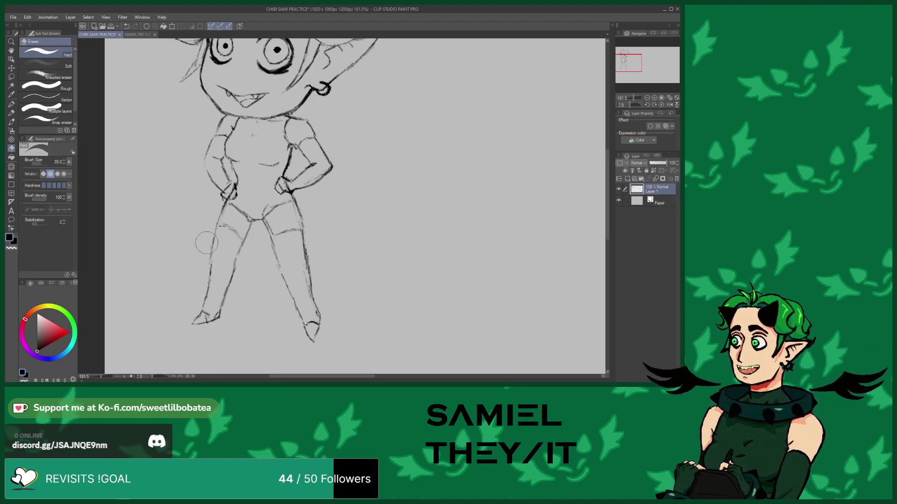
left_click(11, 121)
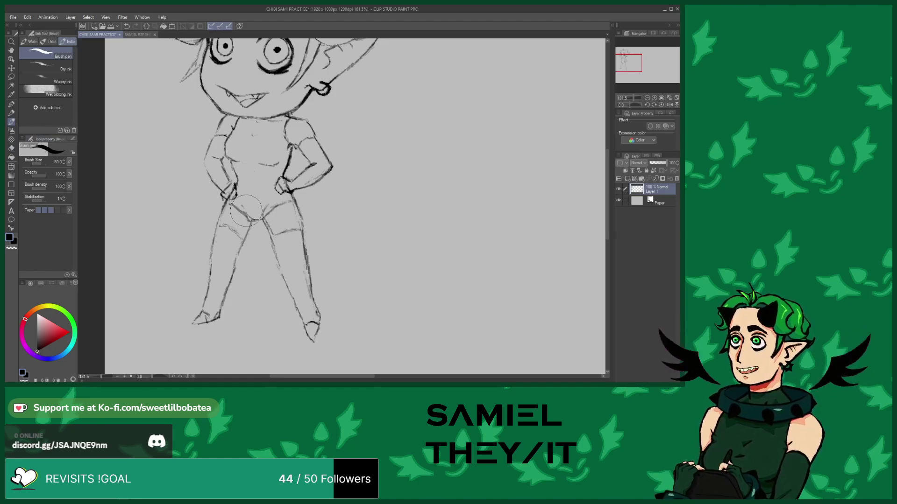
Draw a long thin tail curving out from behind the hip on the earring side, ending in a heart-shaped tip
scroll(238, 193, "down", 3)
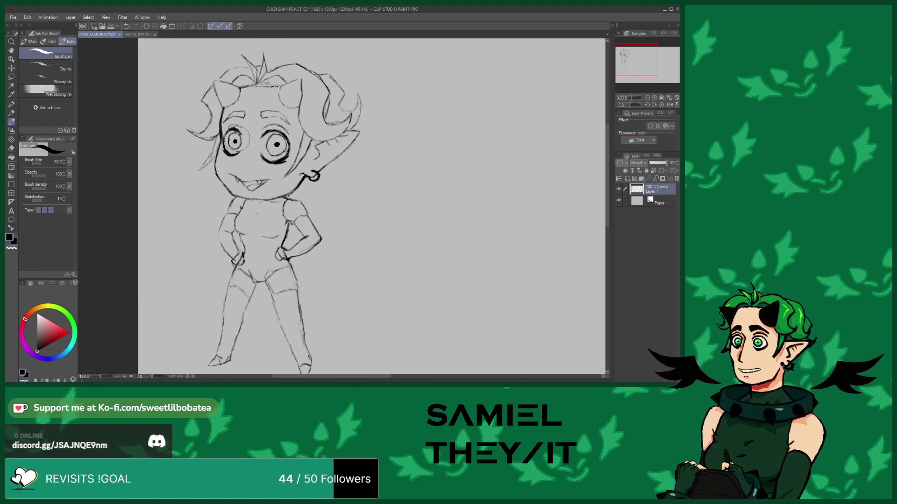
scroll(234, 244, "up", 4)
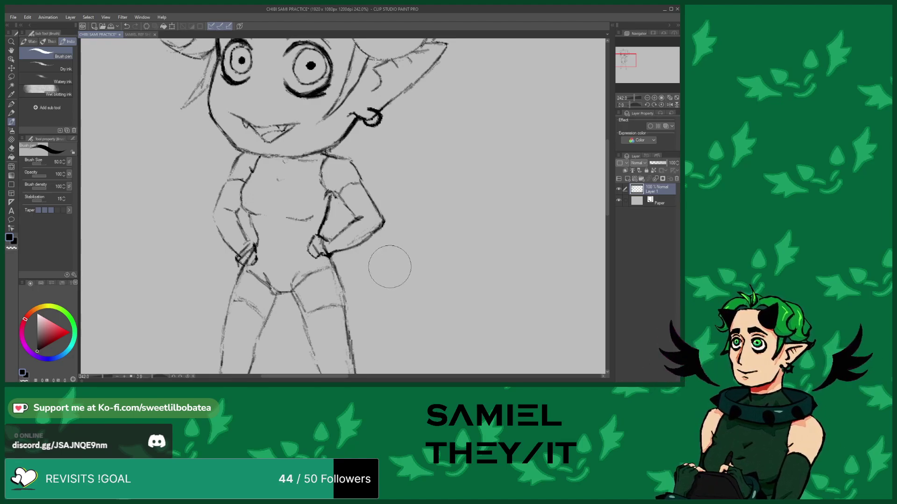
scroll(390, 260, "down", 3)
scroll(207, 253, "up", 1)
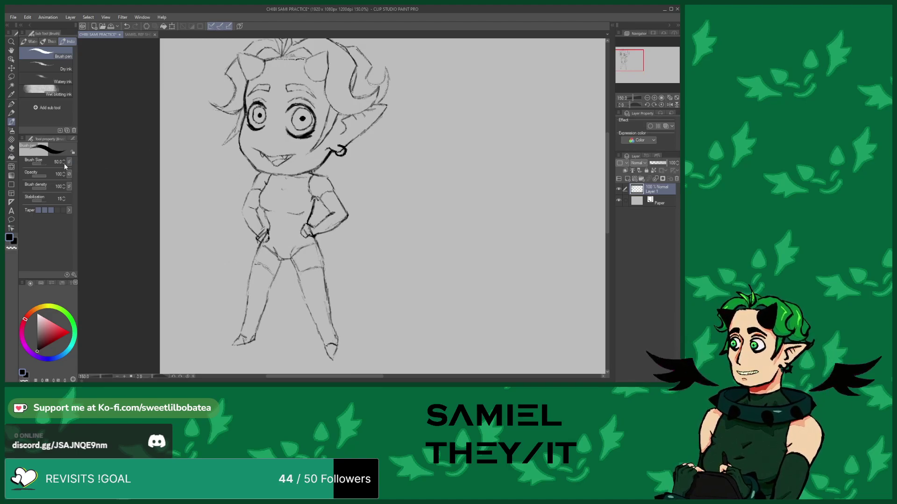
scroll(180, 190, "down", 1)
mouse_move(270, 242)
left_mouse_down()
mouse_move(328, 281)
mouse_move(368, 274)
mouse_move(381, 256)
mouse_move(381, 278)
left_mouse_up()
scroll(360, 202, "down", 1)
Sketch a small feathered wing floating beside the shoulder on the earring side
scroll(295, 202, "up", 2)
left_click_drag(288, 206, 334, 161)
mouse_move(311, 189)
left_mouse_down()
mouse_move(331, 201)
mouse_move(338, 192)
mouse_move(330, 207)
mouse_move(311, 200)
left_mouse_up()
left_click_drag(311, 200, 290, 205)
scroll(237, 221, "down", 1)
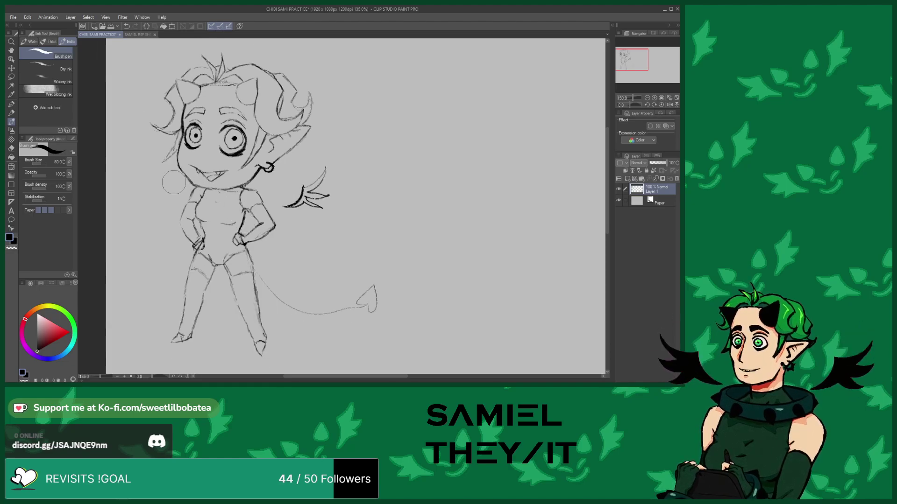
Sketch a matching small feathered wing beside the shoulder opposite the earring
scroll(164, 207, "up", 1)
mouse_move(163, 204)
left_mouse_down()
mouse_move(131, 151)
mouse_move(146, 185)
mouse_move(127, 186)
mouse_move(149, 194)
mouse_move(136, 201)
mouse_move(170, 212)
left_mouse_up()
mouse_move(147, 182)
left_mouse_down()
mouse_move(168, 206)
mouse_move(199, 210)
left_mouse_up()
scroll(204, 191, "down", 2)
scroll(217, 219, "down", 1)
scroll(228, 193, "up", 3)
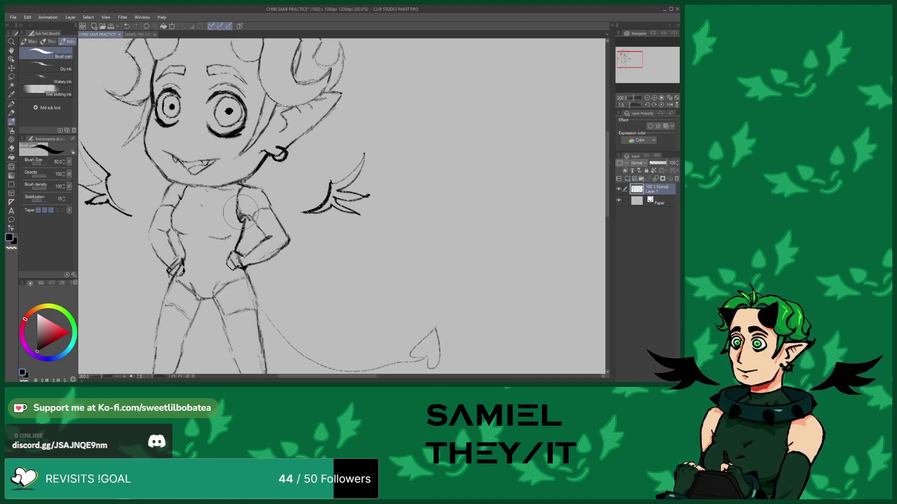
Examine the full chibi sketch with its arms, wings and tail, both close up and from a distance
scroll(225, 207, "down", 2)
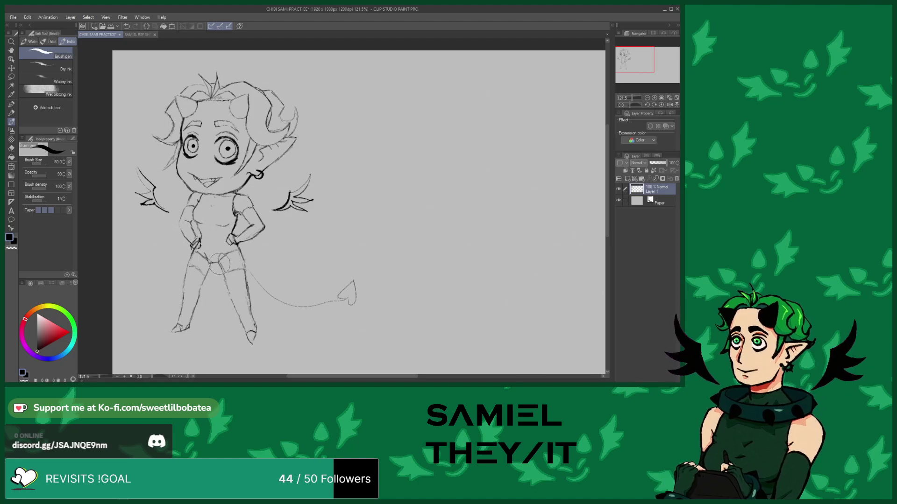
scroll(218, 264, "up", 3)
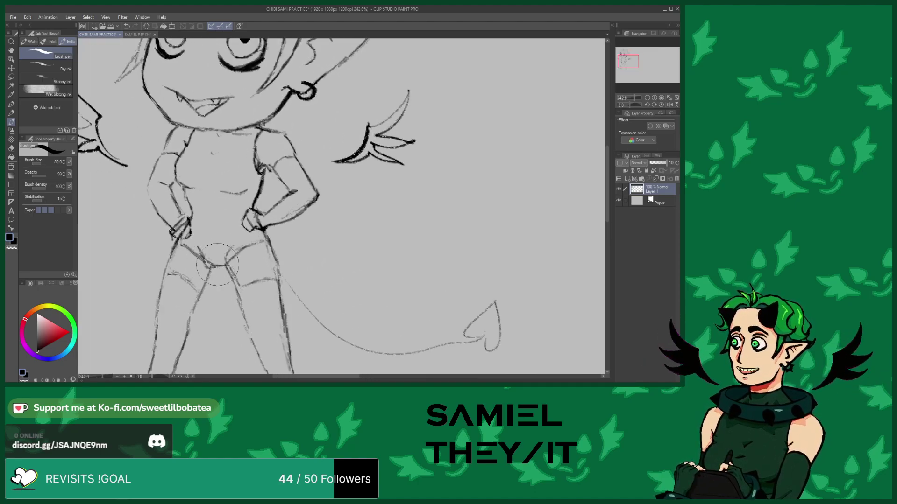
scroll(173, 199, "down", 2)
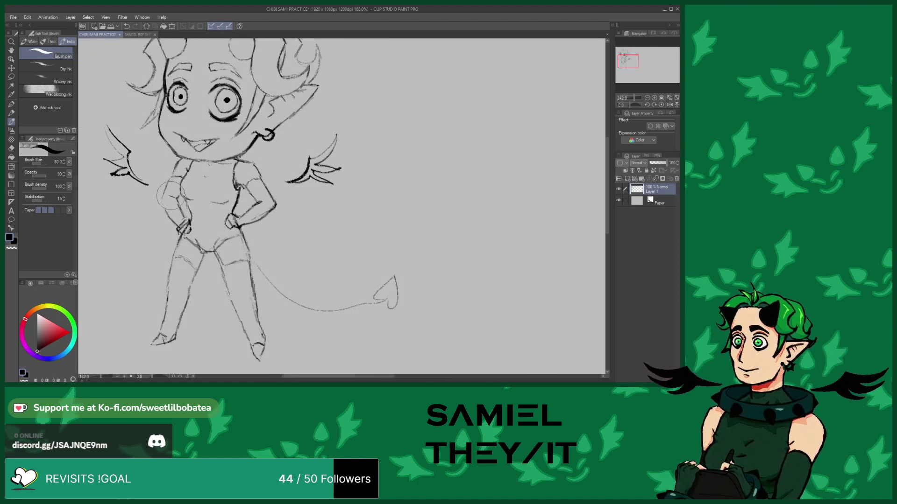
scroll(187, 206, "down", 3)
scroll(190, 210, "up", 3)
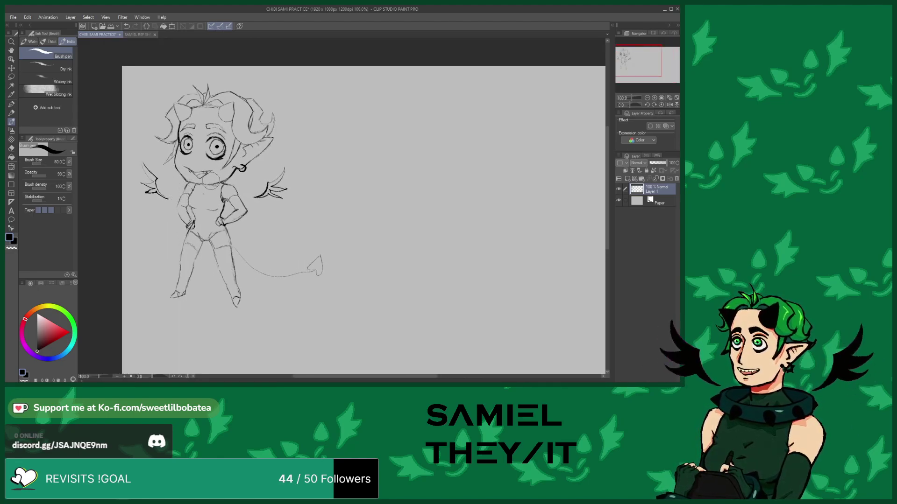
scroll(205, 198, "up", 2)
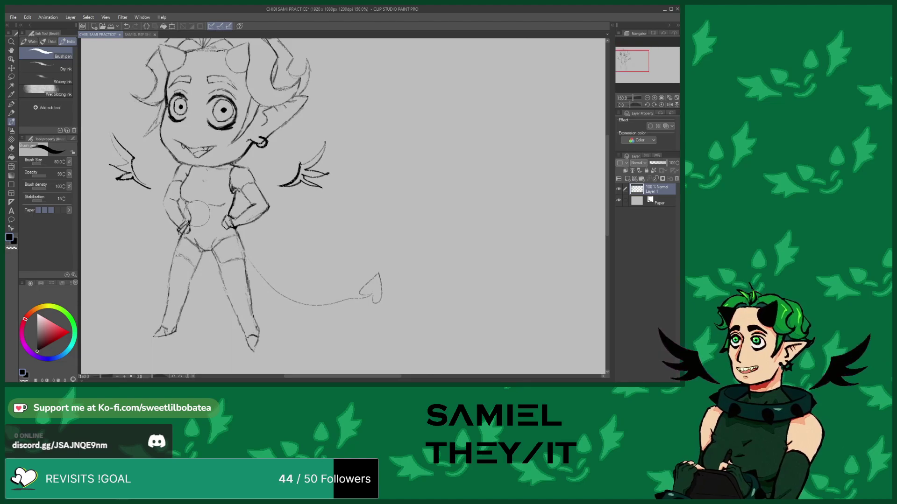
scroll(200, 217, "down", 1)
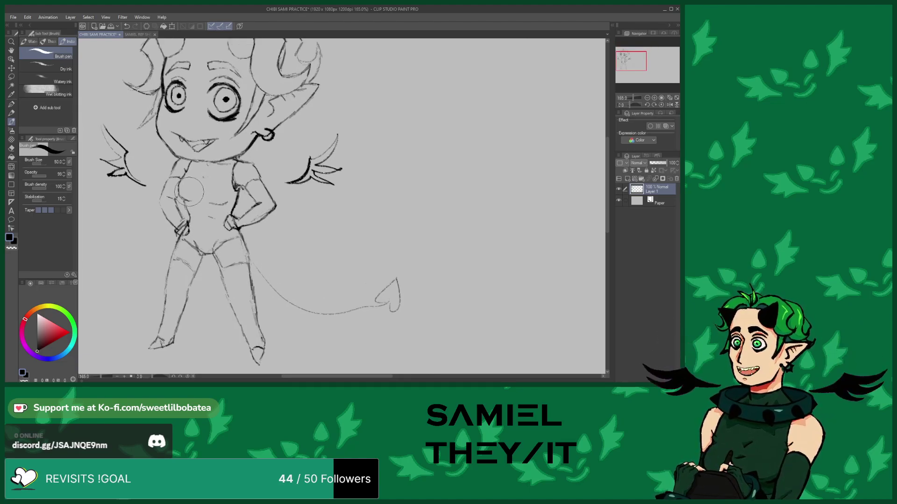
scroll(178, 198, "down", 1)
scroll(178, 200, "down", 4)
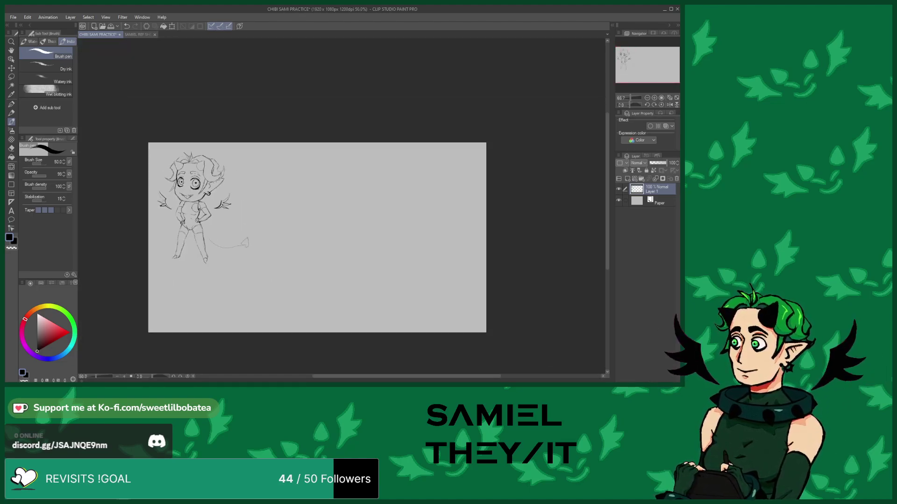
scroll(248, 199, "up", 1)
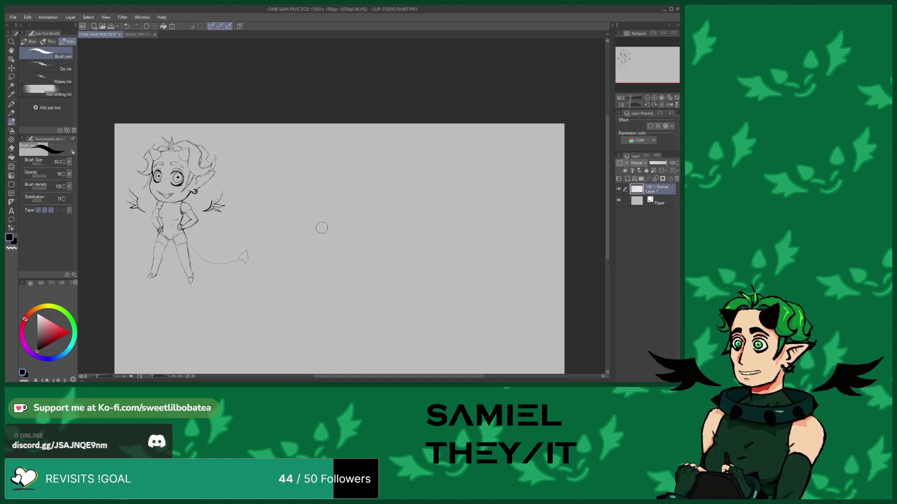
Start a second chibi face beside the finished figure with a curved chin line and a small V-shaped mouth
scroll(308, 166, "down", 2)
scroll(283, 174, "up", 2)
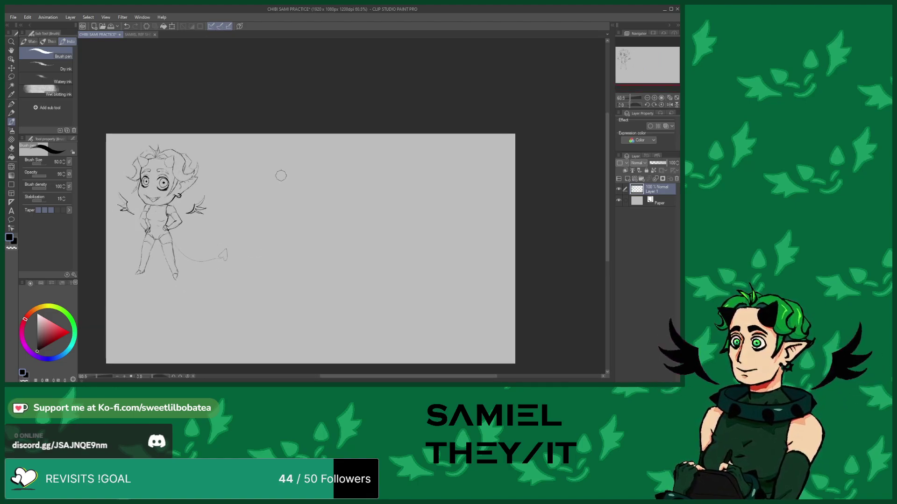
scroll(280, 178, "up", 4)
mouse_move(260, 192)
left_mouse_down()
mouse_move(252, 206)
mouse_move(275, 218)
mouse_move(296, 221)
mouse_move(322, 203)
mouse_move(310, 213)
mouse_move(339, 208)
left_mouse_up()
left_click_drag(283, 204, 310, 204)
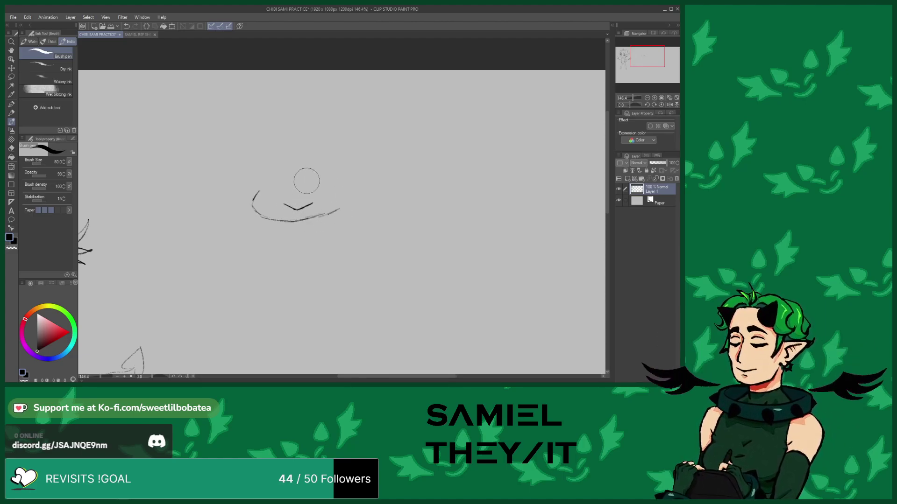
Sketch the near eye above the mouth with a round outline, an oval iris and a thick lower lid
scroll(307, 181, "up", 1)
mouse_move(306, 172)
left_mouse_down()
mouse_move(316, 161)
mouse_move(334, 178)
left_mouse_up()
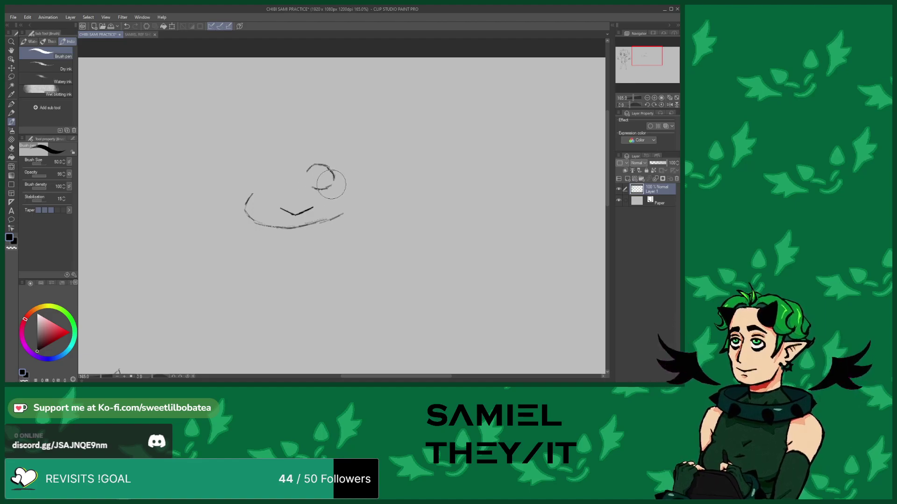
scroll(326, 177, "up", 1)
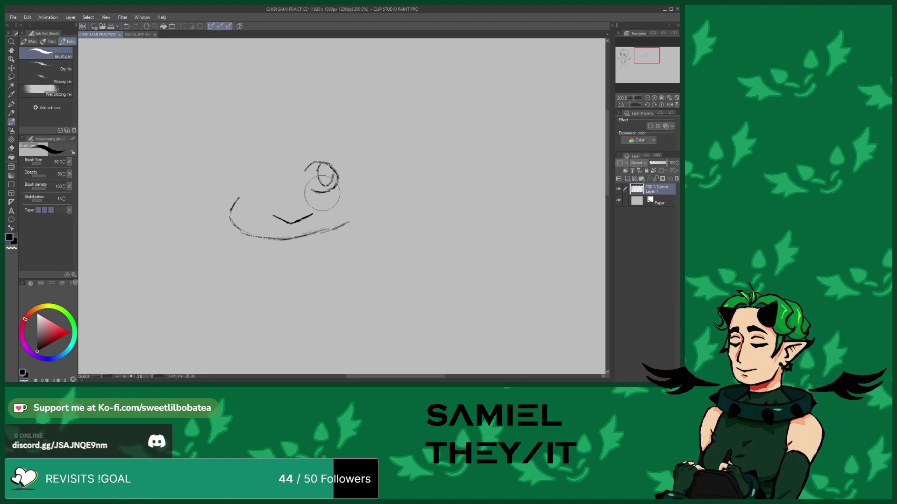
left_click_drag(321, 192, 337, 189)
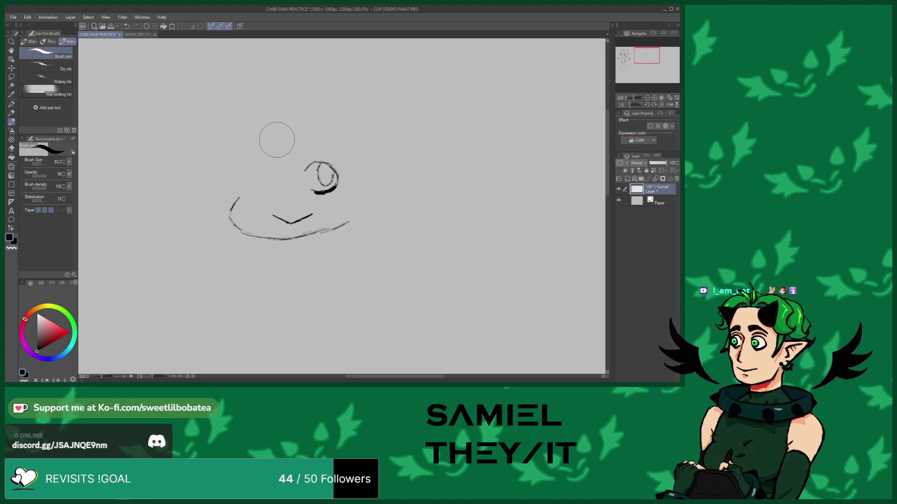
scroll(277, 140, "up", 1)
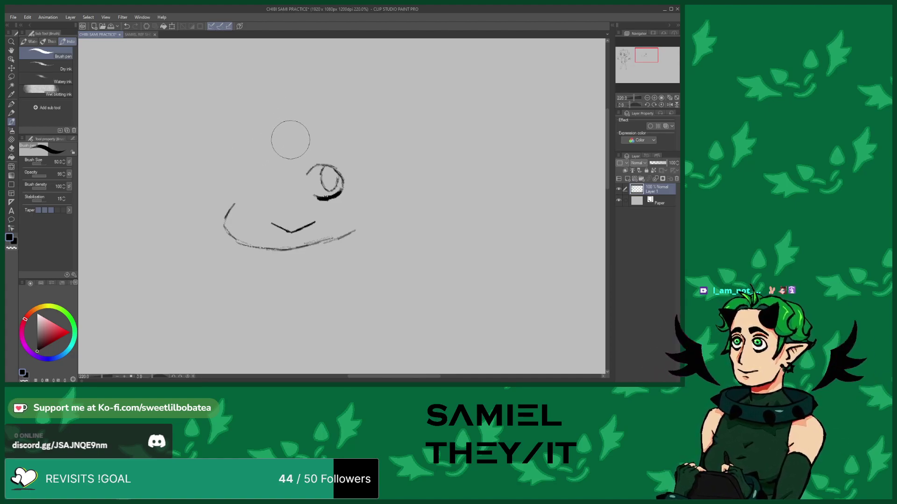
Outline an arched eyebrow above the near eye and erase its stray lines
scroll(287, 156, "up", 1)
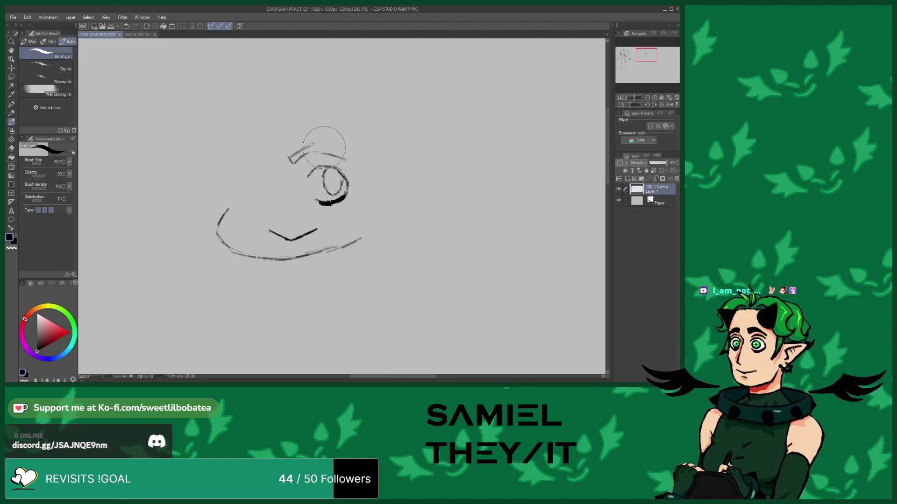
scroll(283, 156, "down", 2)
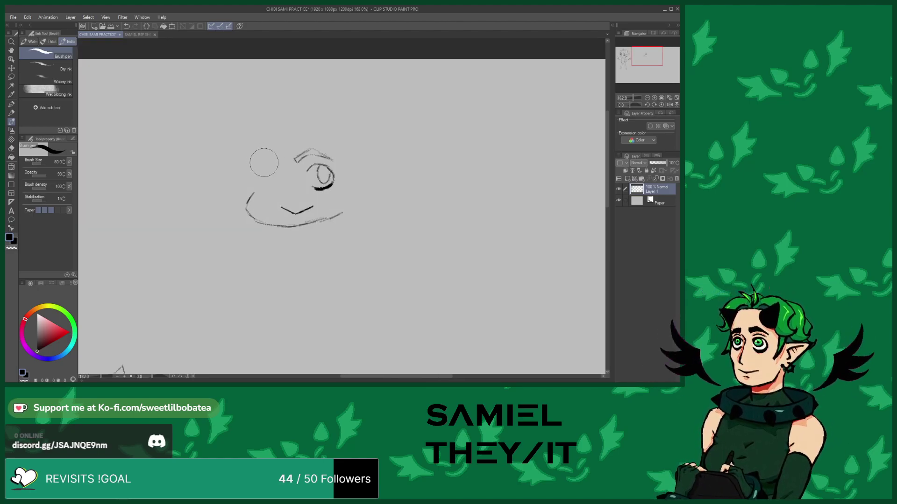
scroll(283, 163, "up", 1)
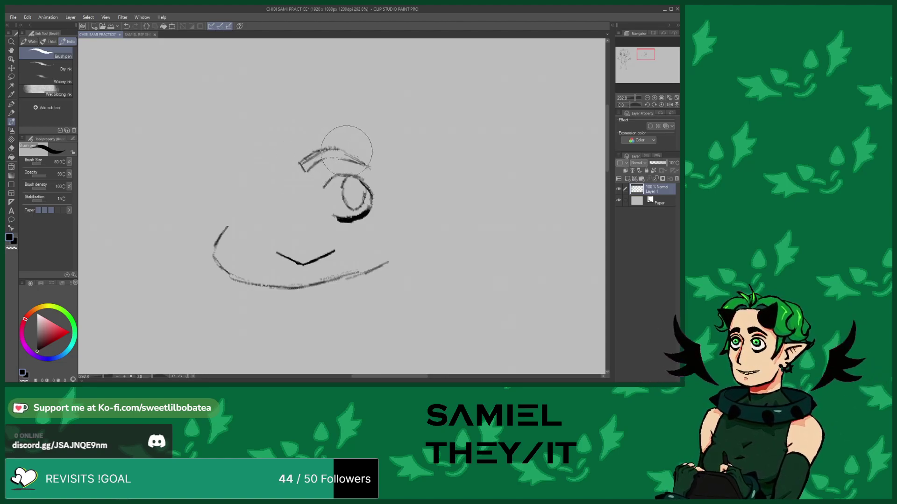
left_click(11, 148)
left_click_drag(318, 155, 306, 161)
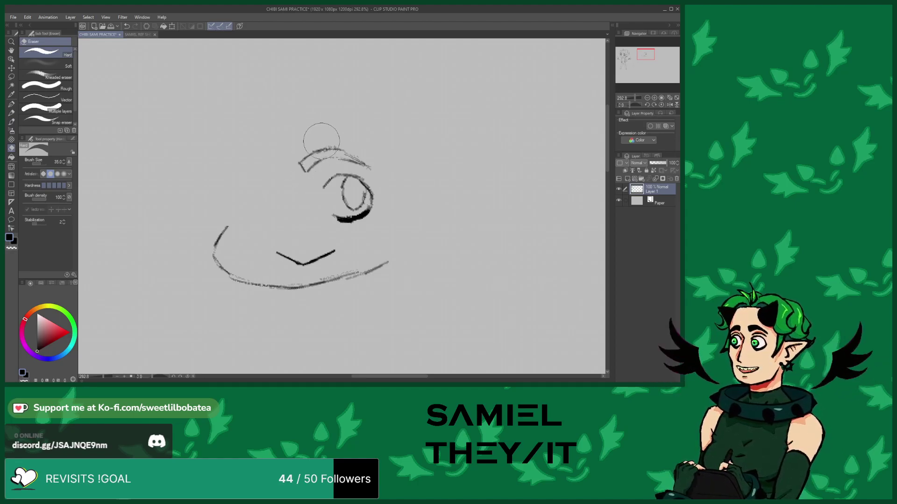
Sketch the round outline of the far eye level with the near one, leaving its inner side open
left_click(12, 122)
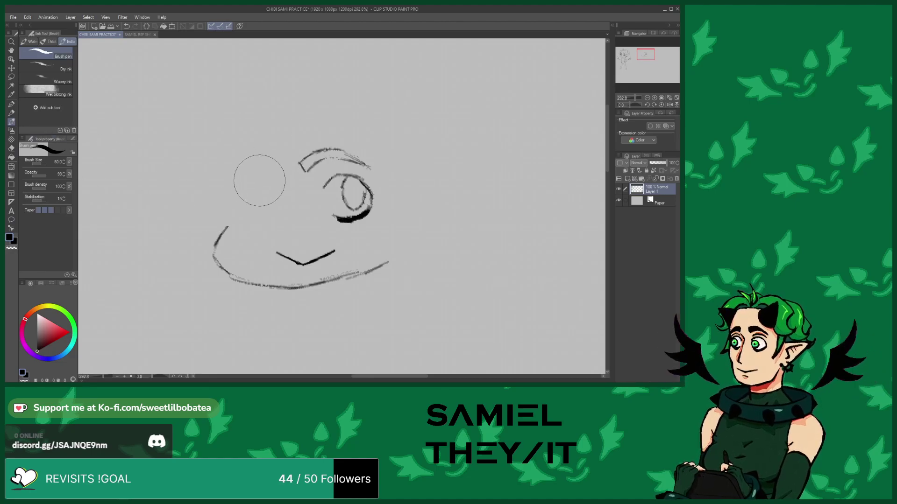
left_click_drag(258, 187, 272, 190)
left_click(11, 148)
left_click(11, 122)
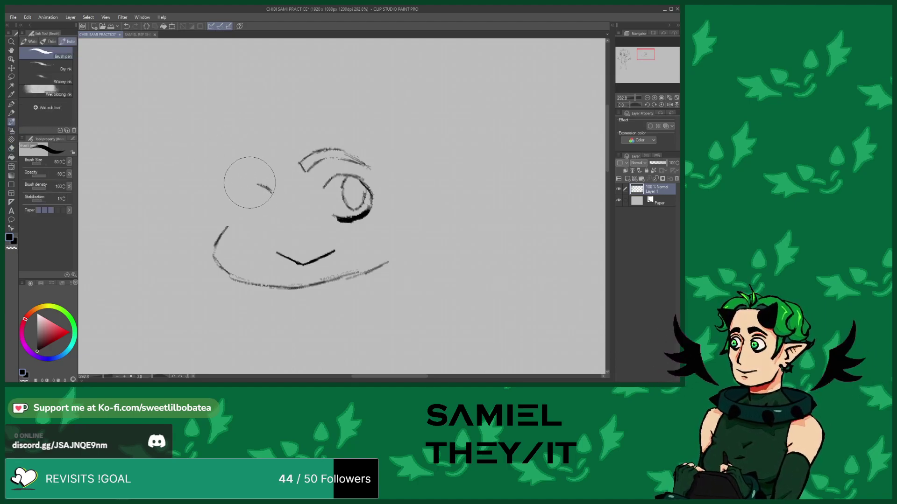
mouse_move(243, 191)
left_mouse_down()
mouse_move(239, 217)
mouse_move(268, 218)
left_mouse_up()
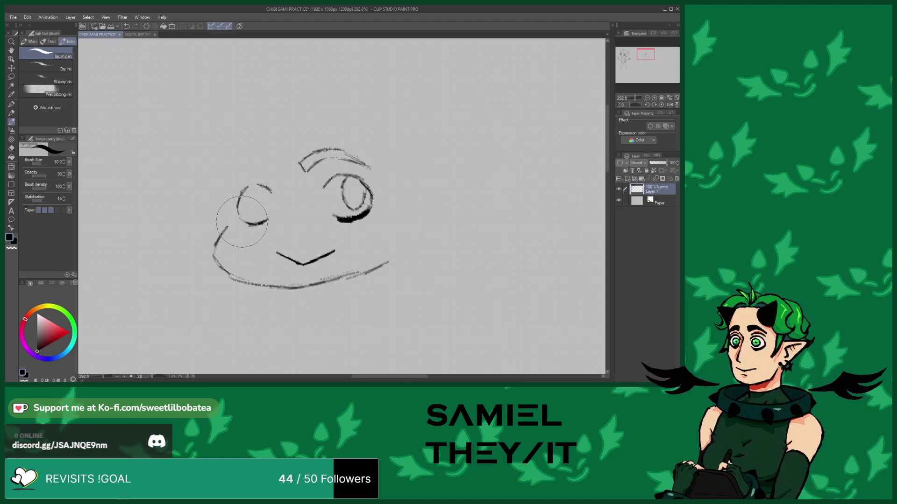
left_click_drag(241, 191, 249, 186)
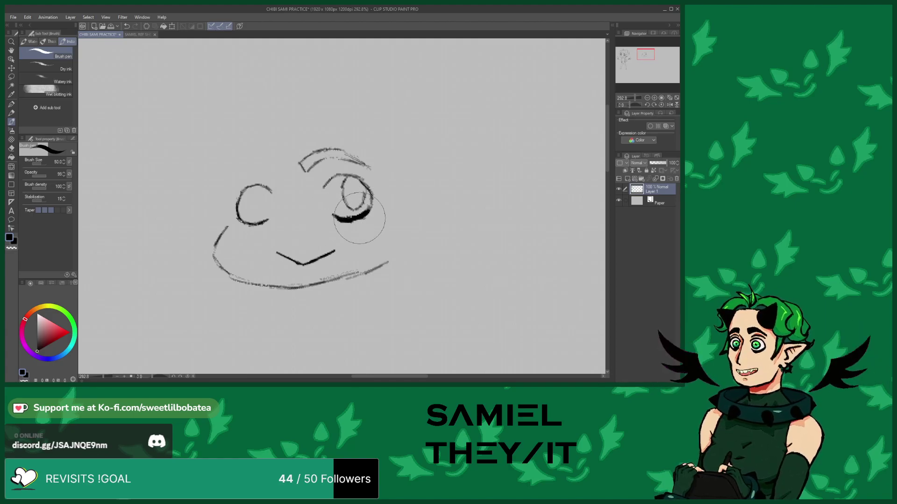
Thin the near eye's heavy lower lid with the eraser and redraw it as a smooth tapered curve
left_click(12, 148)
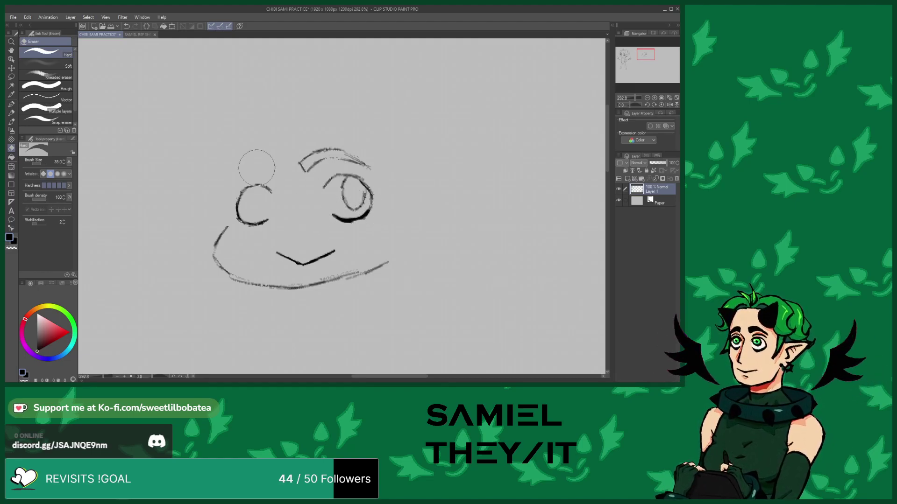
left_click(12, 122)
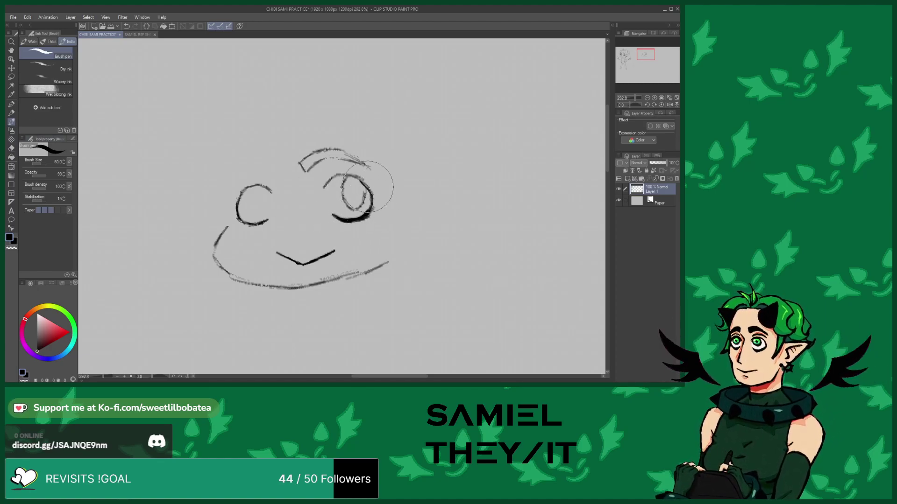
scroll(367, 187, "down", 2)
scroll(180, 134, "up", 1)
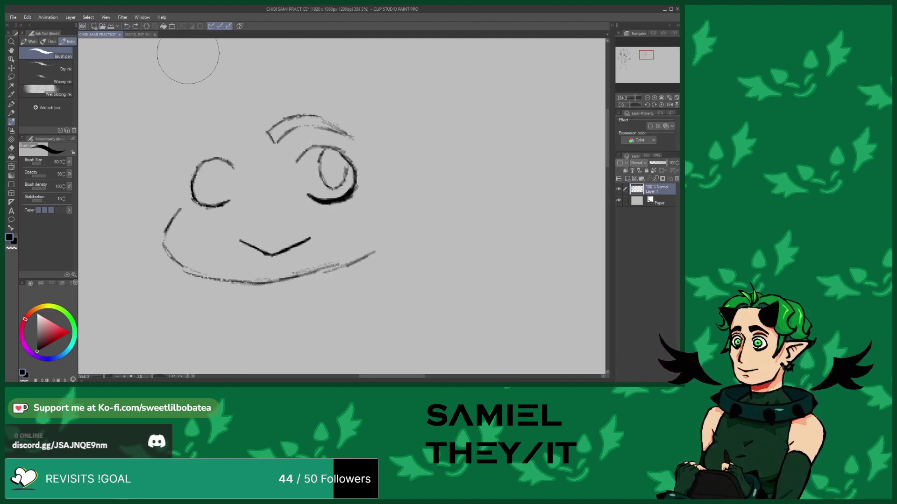
Dot a pupil in the near eye and draw a narrow oval iris with a pupil in the far eye
left_click(334, 169)
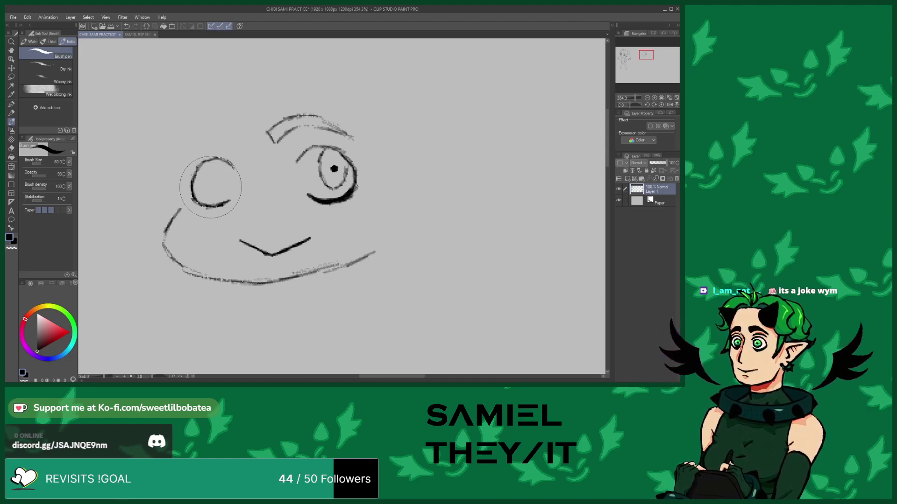
left_click_drag(229, 161, 223, 189)
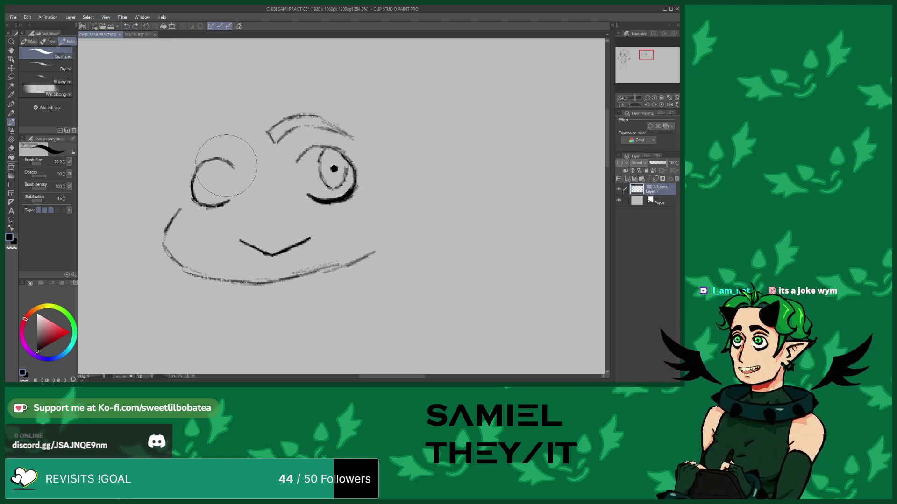
left_click_drag(229, 163, 224, 190)
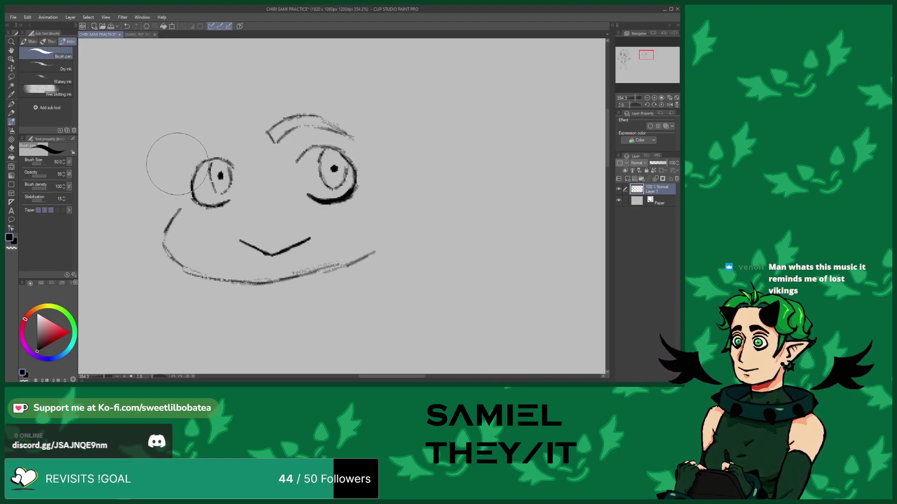
Outline an angled eyebrow above the far eye
mouse_move(182, 161)
left_mouse_down()
mouse_move(212, 142)
mouse_move(237, 152)
mouse_move(231, 134)
mouse_move(208, 133)
left_mouse_up()
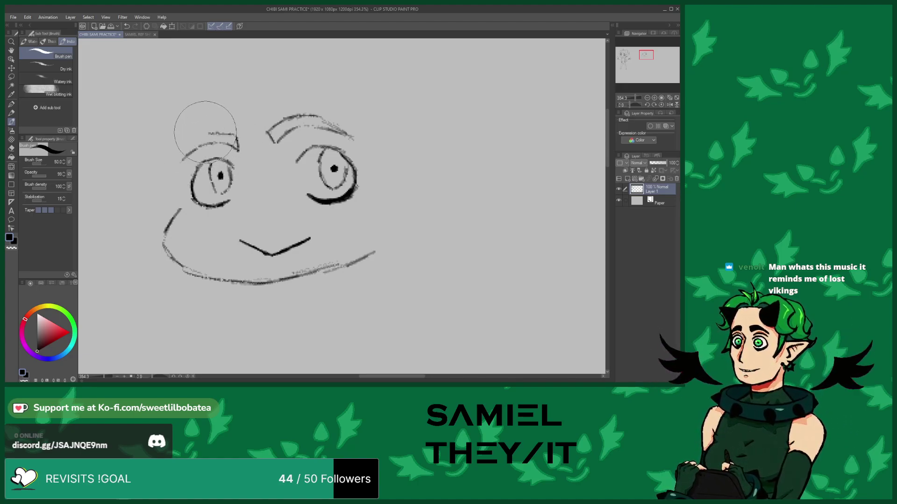
left_click_drag(179, 165, 203, 135)
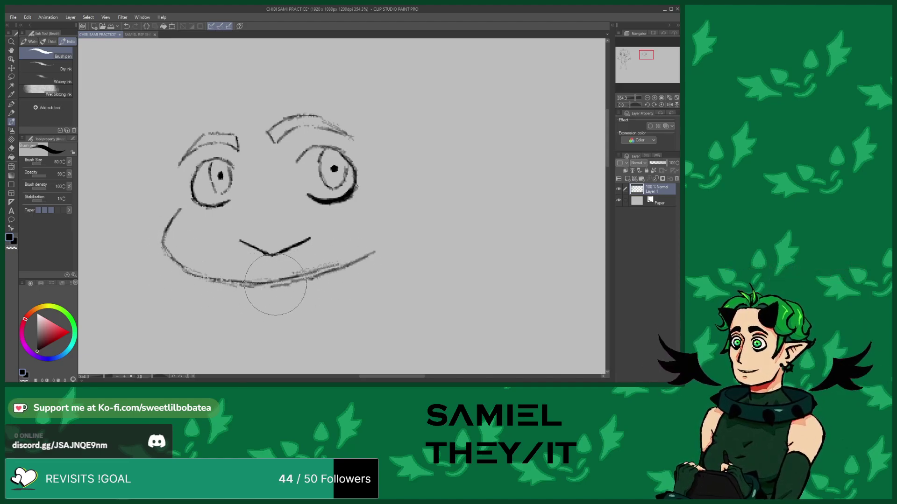
Erase the doubled and rough strokes along the chin and far cheek to leave a thin jawline
left_click(14, 149)
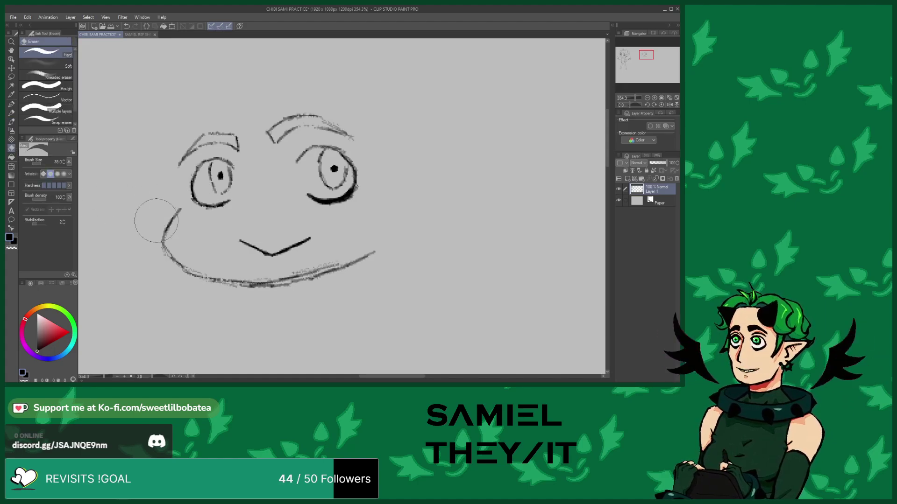
mouse_move(235, 276)
left_mouse_down()
mouse_move(275, 279)
mouse_move(258, 280)
mouse_move(335, 263)
left_mouse_up()
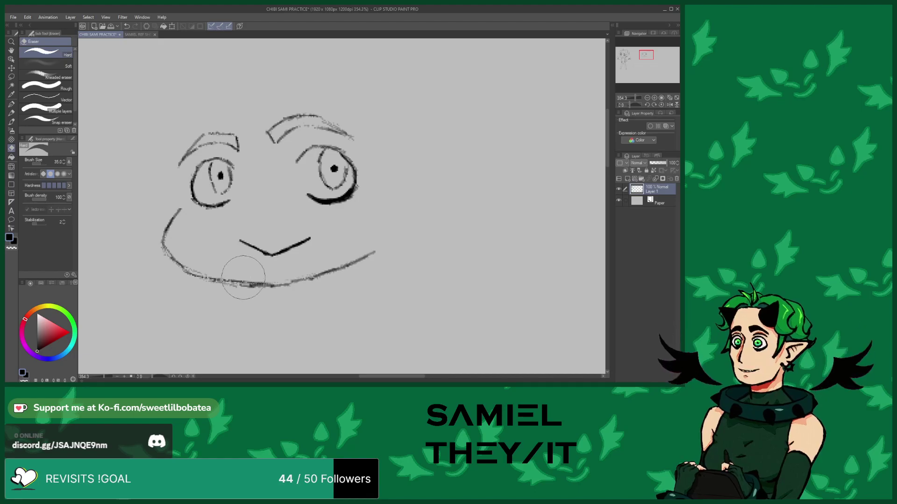
mouse_move(230, 274)
left_mouse_down()
mouse_move(265, 278)
mouse_move(203, 262)
mouse_move(198, 270)
mouse_move(153, 246)
mouse_move(168, 263)
left_mouse_up()
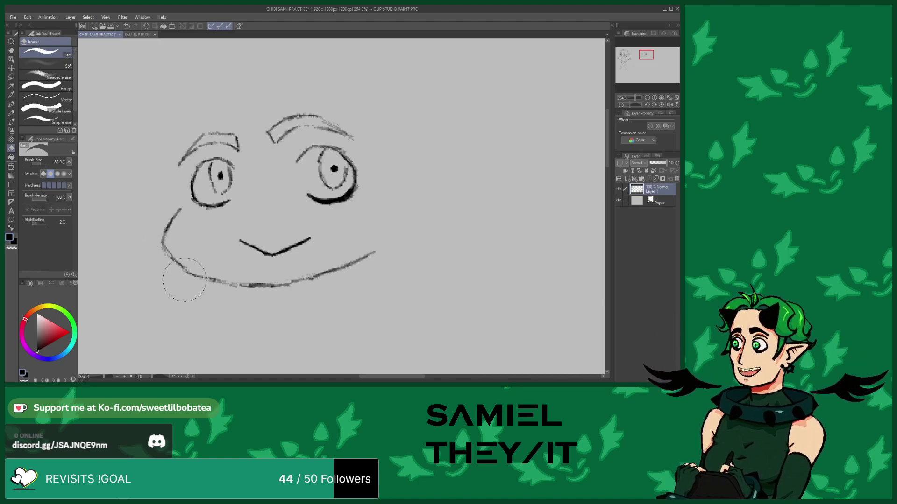
left_click_drag(181, 276, 173, 268)
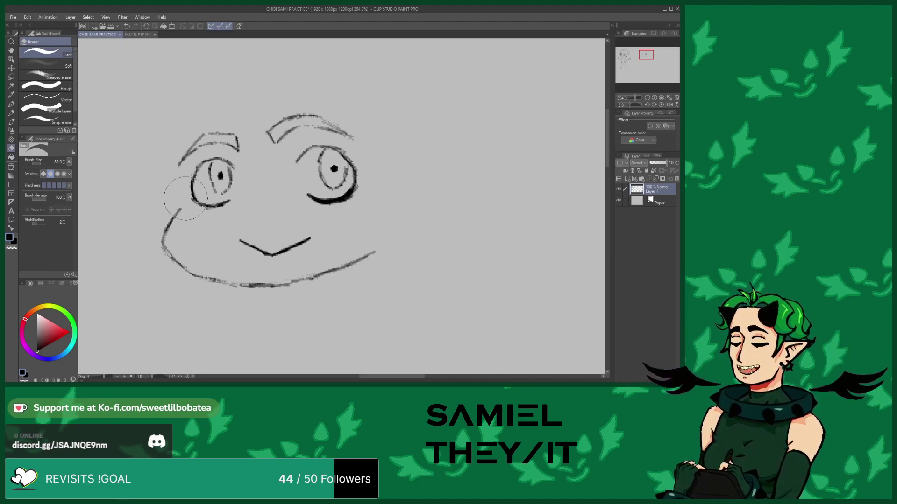
Extend the jawline up the near cheek, then try a short stroke above the far eyebrow and undo it
left_click(12, 121)
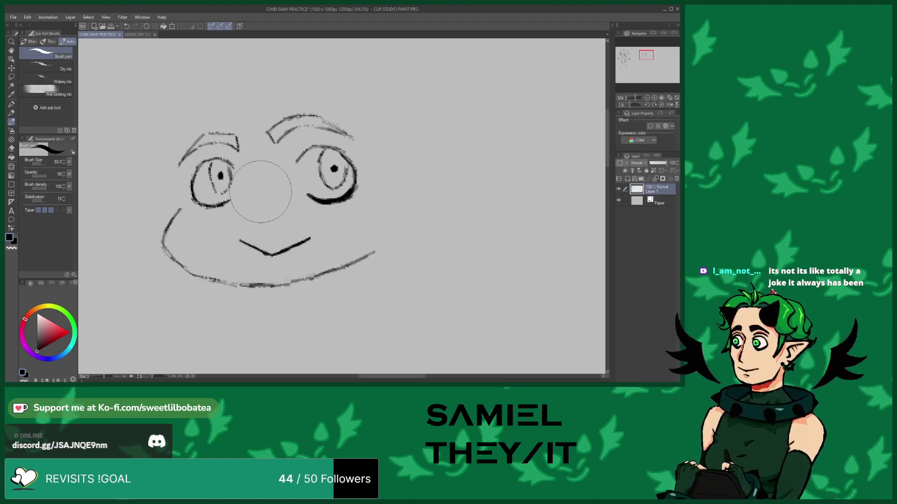
left_click_drag(372, 255, 393, 214)
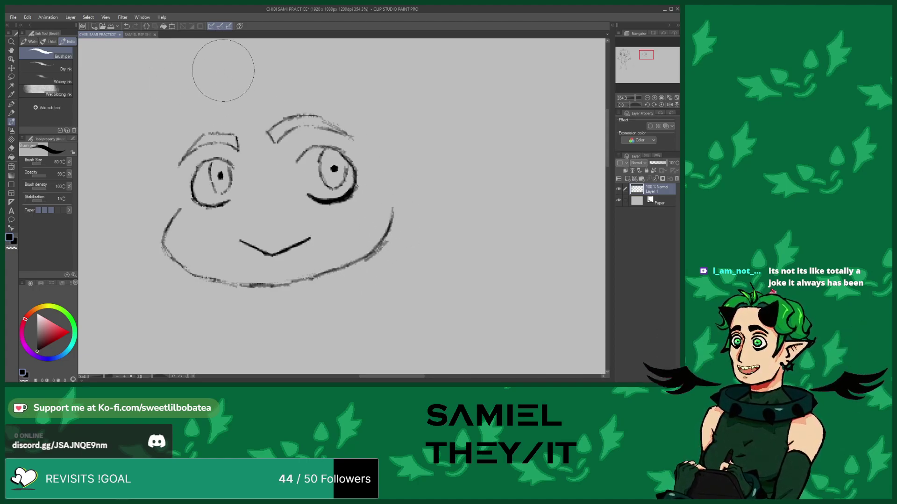
left_click_drag(185, 110, 202, 99)
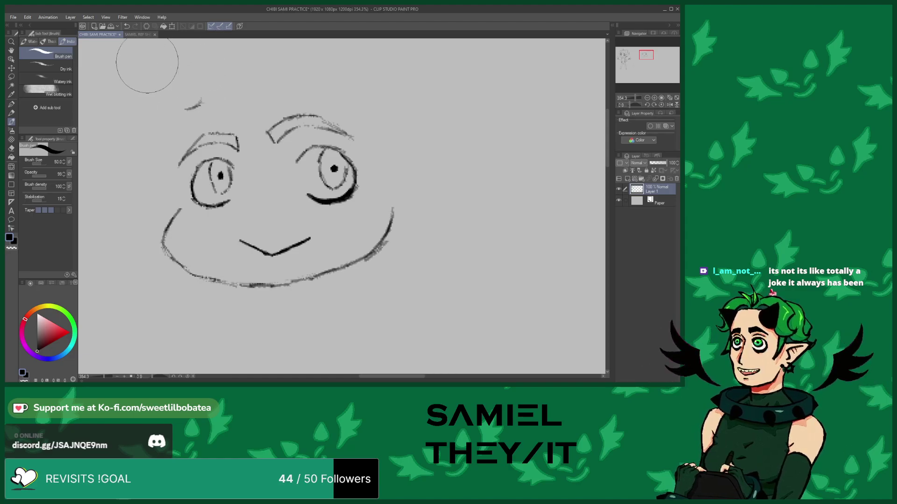
left_click(126, 27)
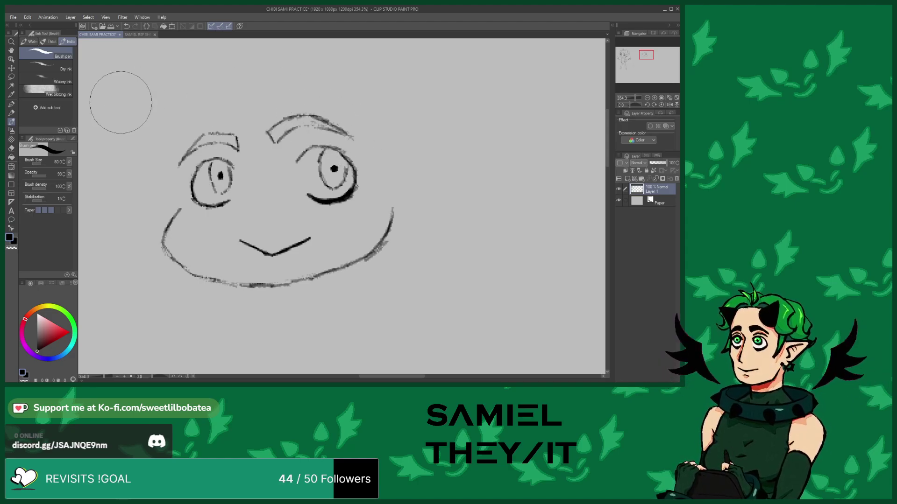
Partly erase the near eyebrow's upper edge and add eyelid crease lines above both eyes
left_click(11, 149)
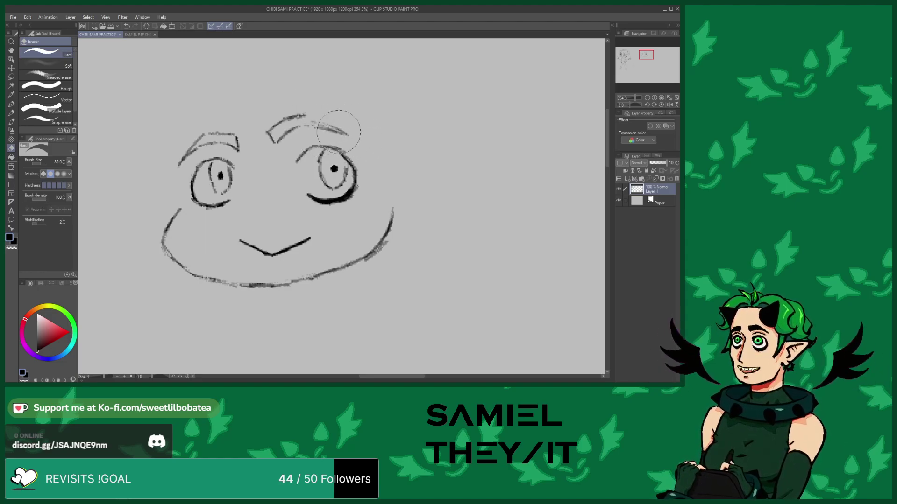
left_click(11, 122)
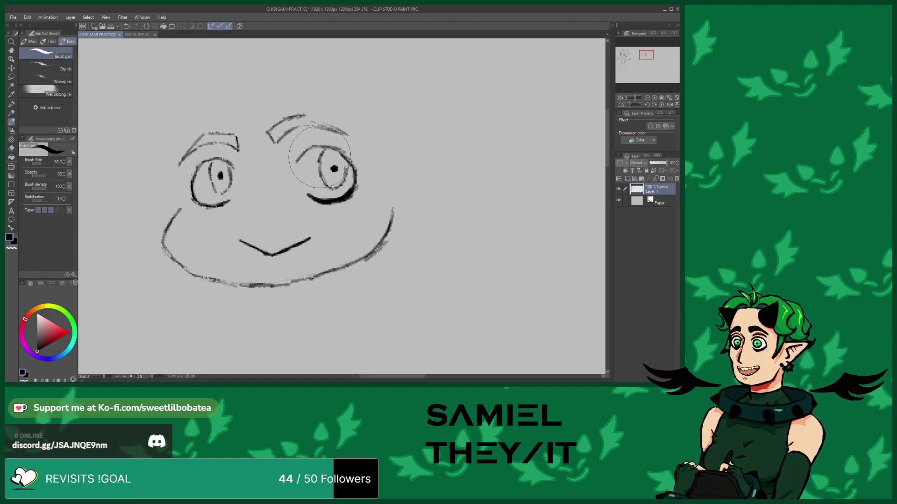
mouse_move(297, 142)
left_mouse_down()
mouse_move(289, 126)
mouse_move(326, 126)
mouse_move(321, 136)
left_mouse_up()
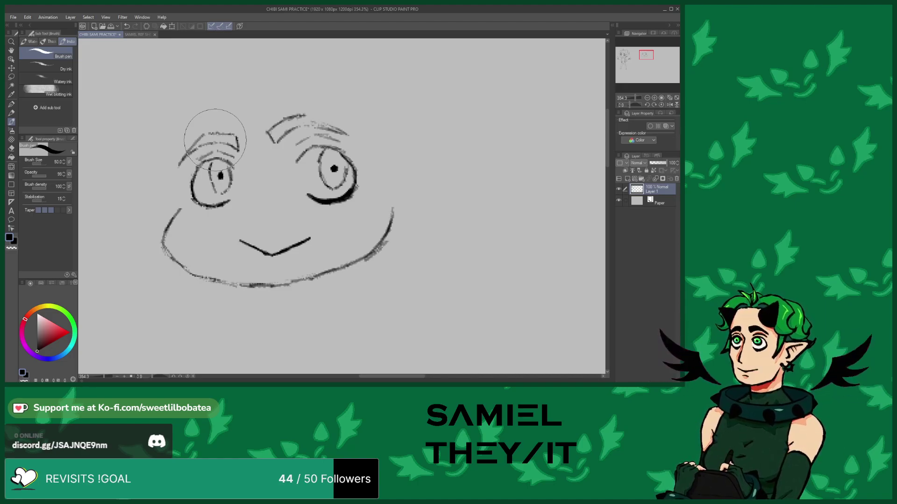
Draw the far side of the face as a line from the cheek up past the far eyebrow
left_click_drag(390, 189, 393, 219)
scroll(391, 209, "down", 2)
scroll(280, 211, "up", 1)
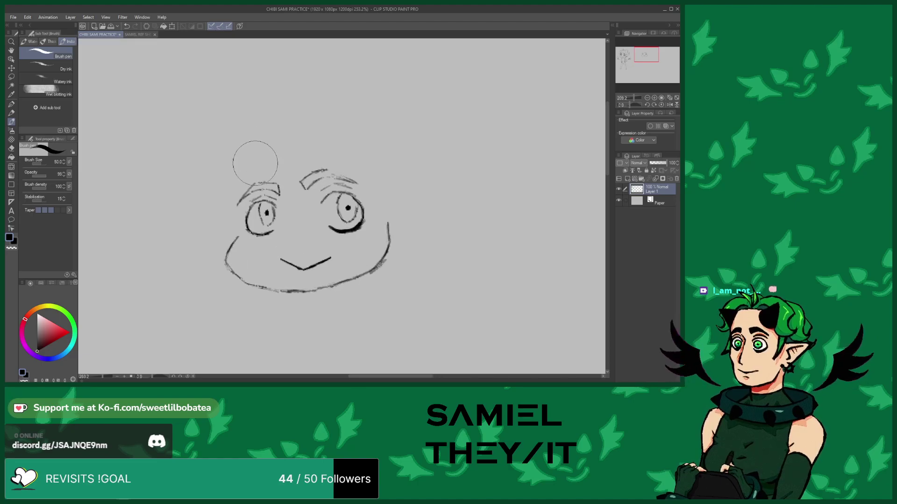
mouse_move(236, 167)
left_mouse_down()
mouse_move(237, 156)
mouse_move(268, 134)
mouse_move(287, 132)
left_mouse_up()
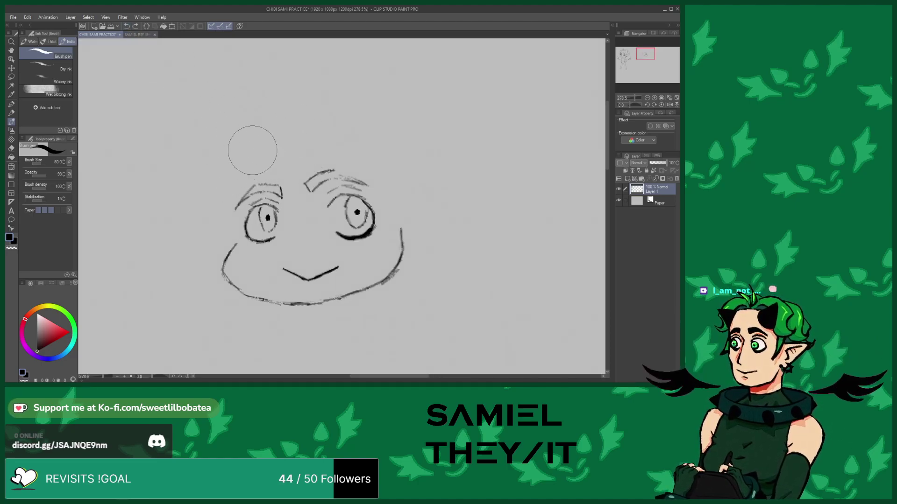
left_click_drag(234, 245, 228, 199)
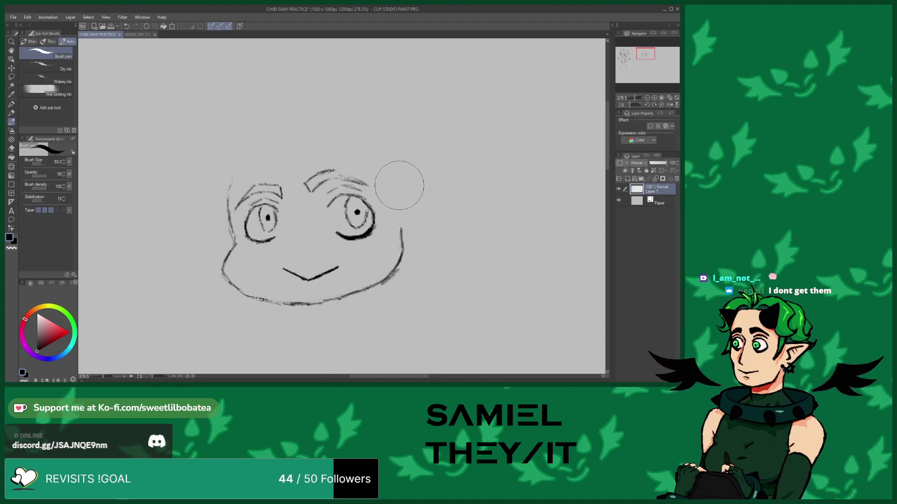
Outline a long pointed ear beside the near cheek and erase the cheek line that crosses its base
mouse_move(403, 189)
left_mouse_down()
mouse_move(470, 172)
mouse_move(411, 246)
mouse_move(471, 174)
mouse_move(399, 189)
left_mouse_up()
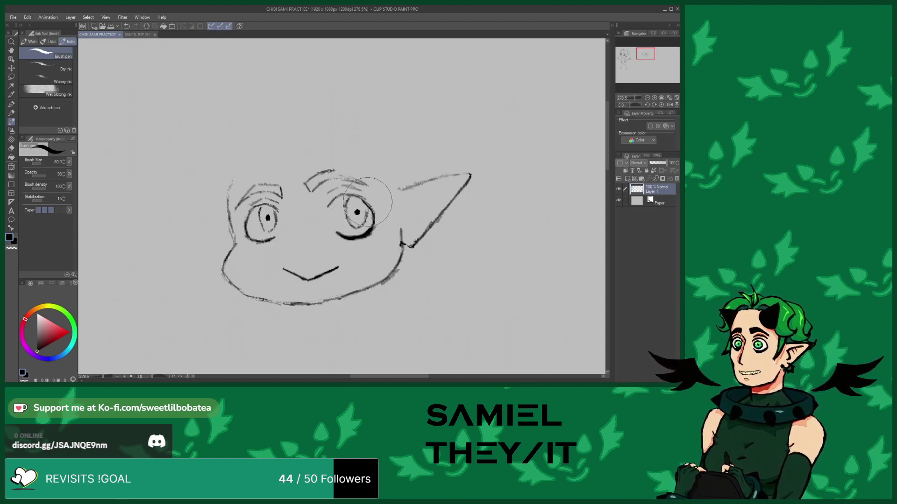
left_click(12, 148)
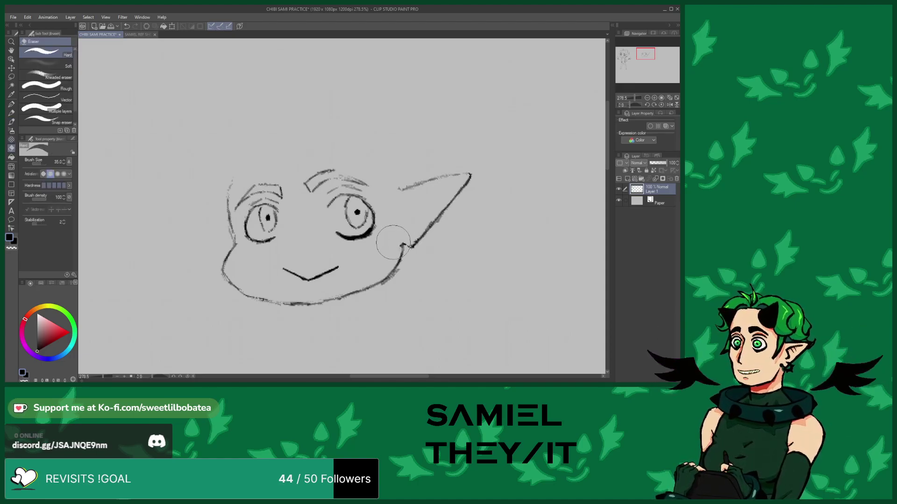
left_click(12, 122)
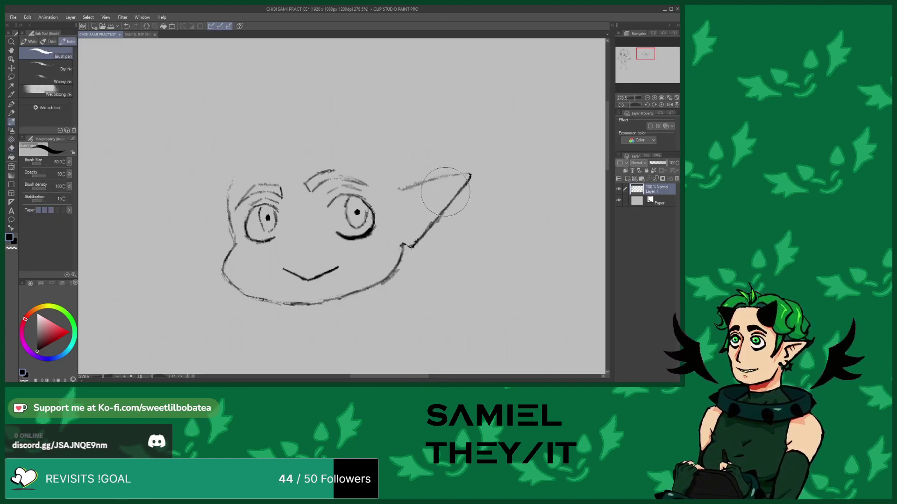
Add the inner ear contour and a small hoop earring on the lobe, reinforcing the base of the ear's upper edge
mouse_move(469, 175)
left_mouse_down()
mouse_move(413, 183)
mouse_move(412, 206)
left_mouse_up()
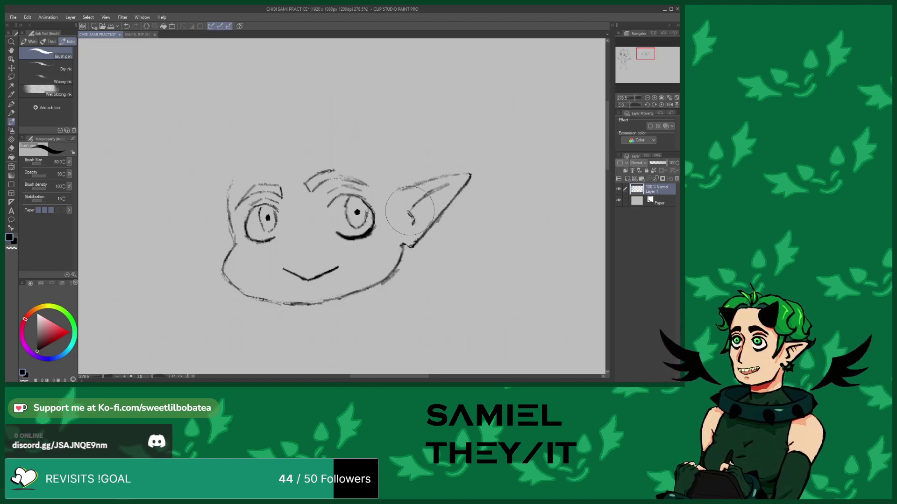
mouse_move(468, 175)
left_mouse_down()
mouse_move(411, 245)
mouse_move(424, 241)
mouse_move(409, 247)
left_mouse_up()
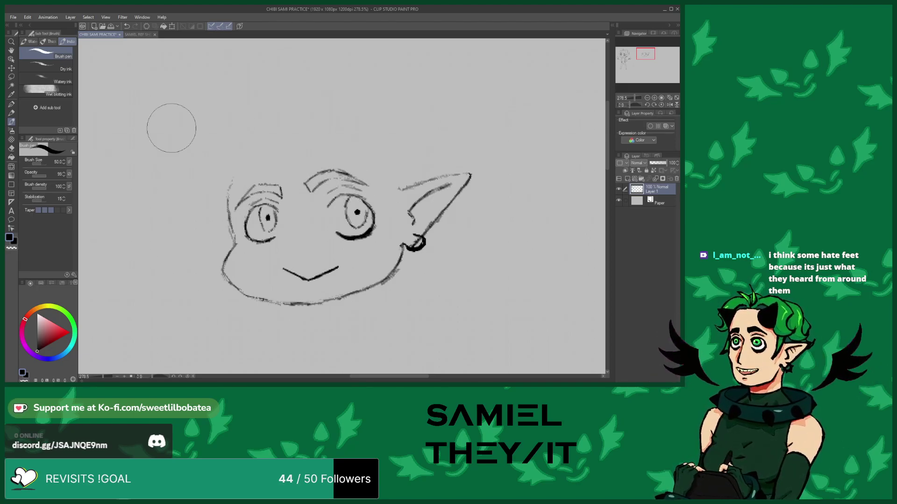
left_click(12, 148)
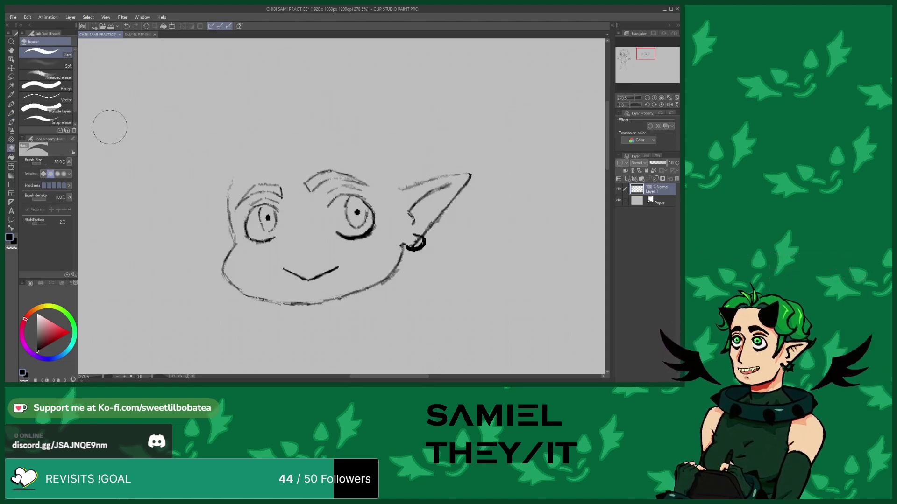
left_click(11, 123)
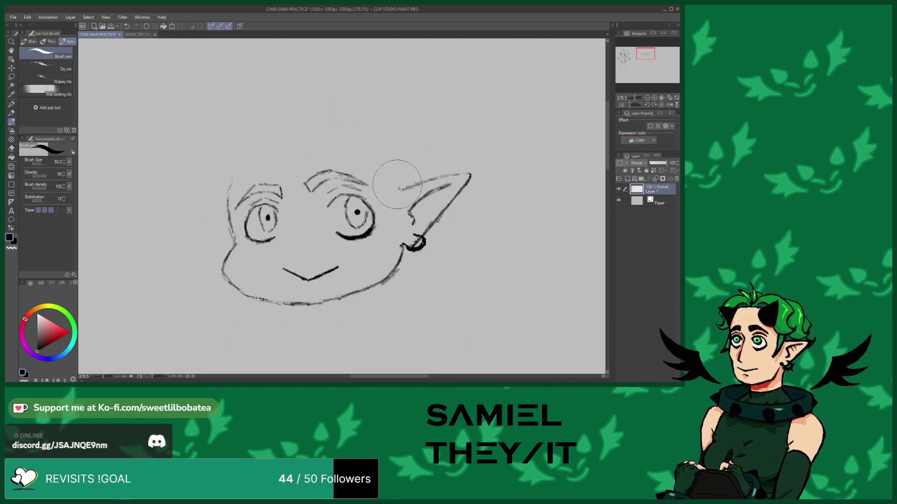
left_click_drag(399, 191, 456, 174)
key("ctrl+z")
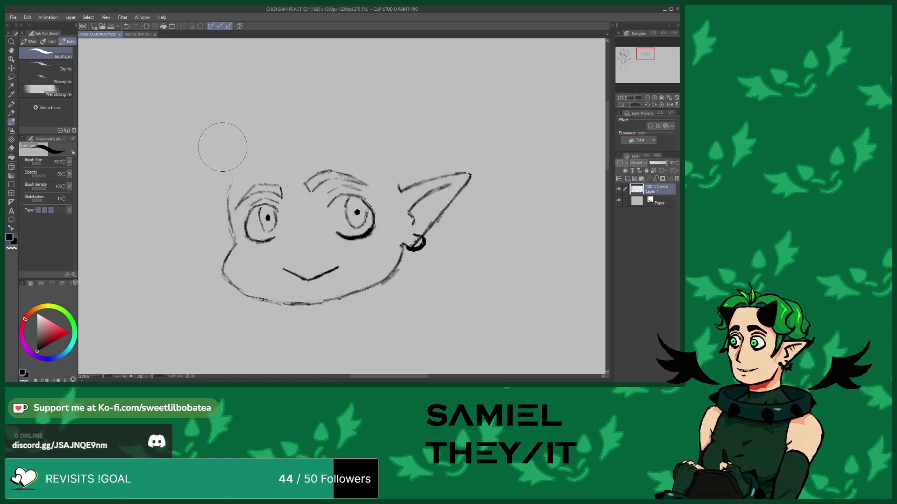
Sketch two small pointed horns above the eyebrows and erase the stray curve inside the far horn
left_click_drag(232, 177, 259, 163)
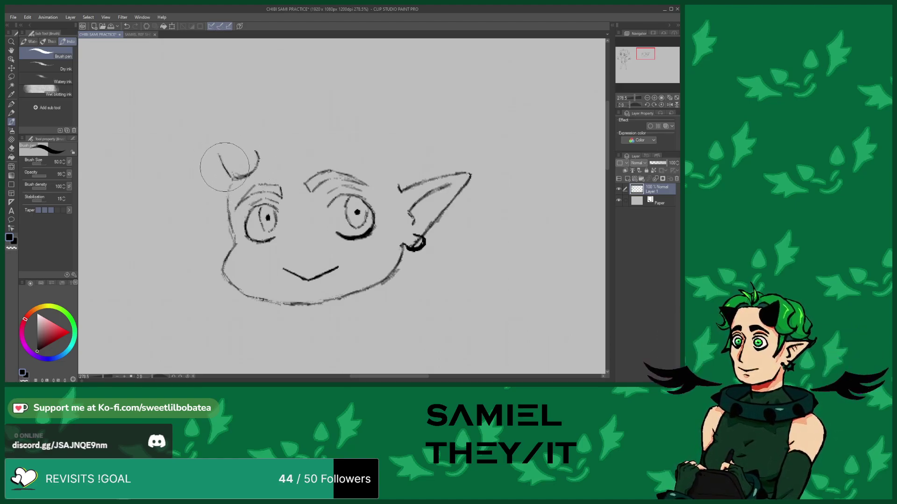
left_click_drag(218, 145, 258, 151)
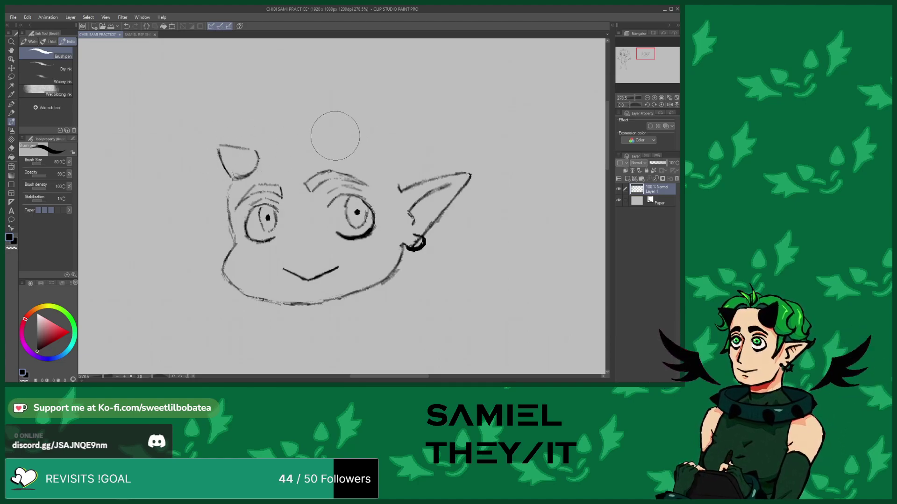
left_click_drag(333, 141, 363, 158)
mouse_move(363, 122)
left_mouse_down()
mouse_move(367, 149)
mouse_move(356, 158)
mouse_move(360, 121)
left_mouse_up()
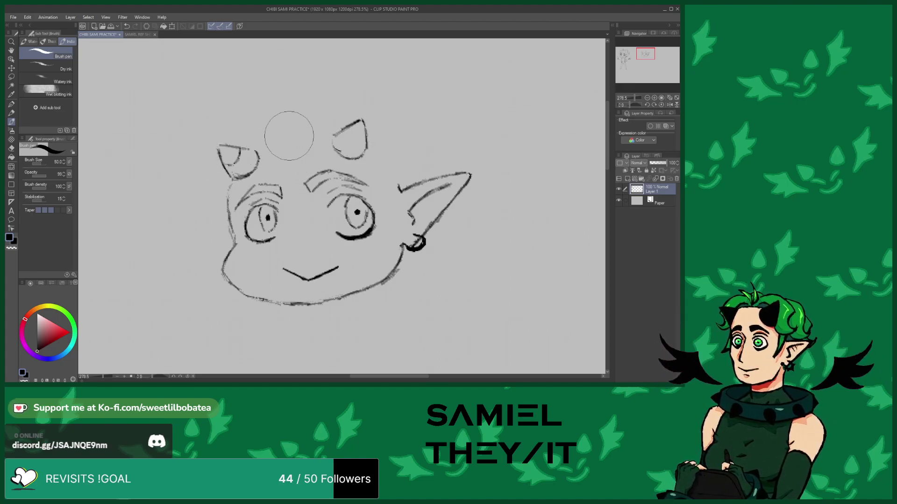
left_click(12, 149)
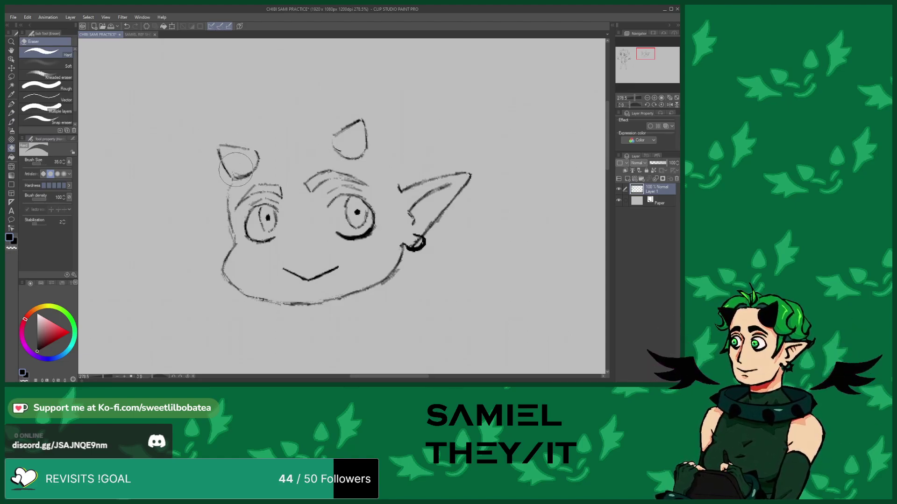
mouse_move(238, 170)
left_mouse_down()
mouse_move(230, 180)
mouse_move(243, 185)
left_mouse_up()
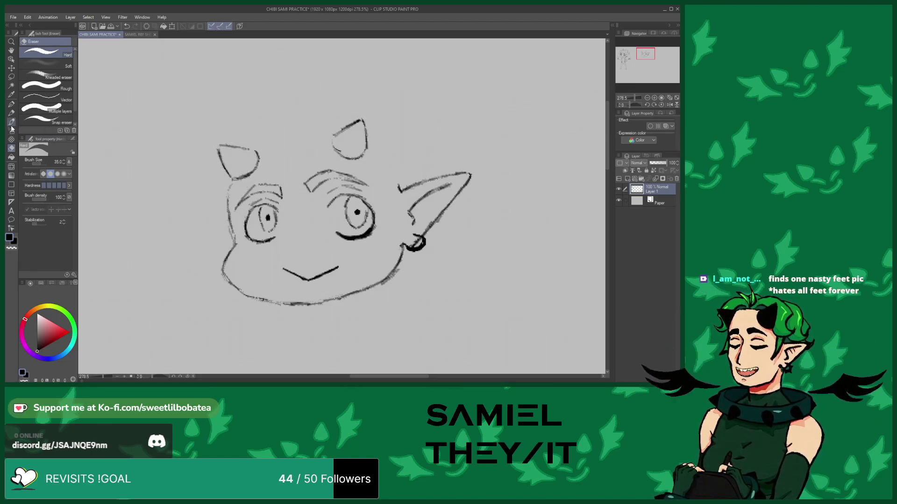
left_click(11, 123)
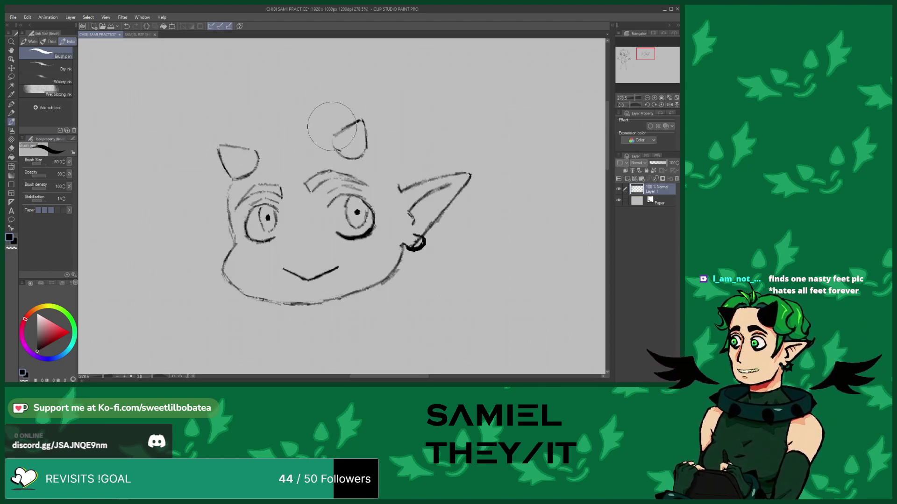
Draw a spiky two-pronged hair tuft above the middle of the forehead
mouse_move(281, 116)
left_mouse_down()
mouse_move(254, 91)
mouse_move(275, 101)
mouse_move(281, 118)
left_mouse_up()
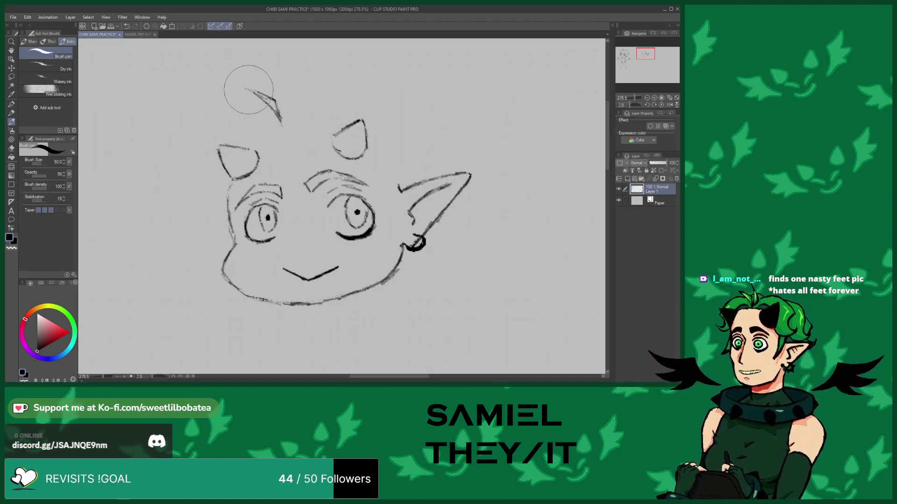
left_click_drag(264, 93, 281, 118)
mouse_move(279, 72)
left_mouse_down()
mouse_move(293, 96)
mouse_move(280, 109)
mouse_move(288, 104)
left_mouse_up()
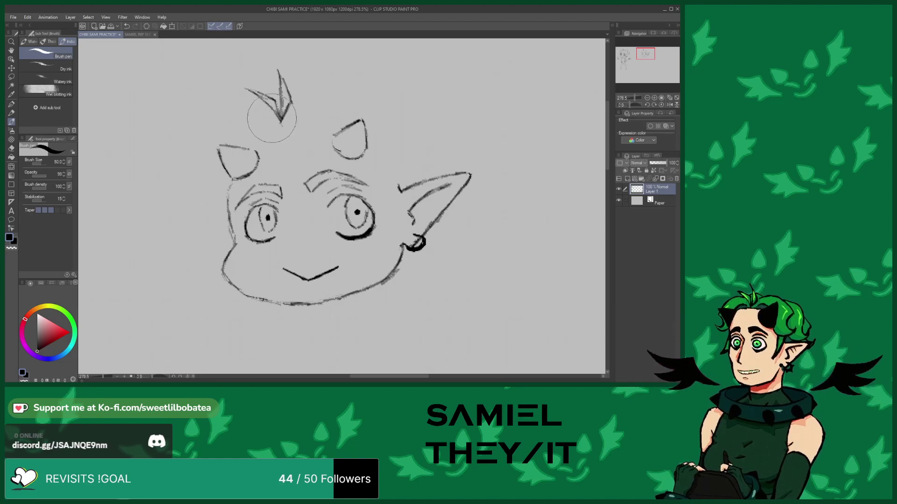
Erase both horns and redraw them slightly larger and higher on the forehead
left_click(11, 148)
mouse_move(210, 141)
left_mouse_down()
mouse_move(236, 176)
mouse_move(221, 148)
mouse_move(232, 138)
mouse_move(263, 153)
left_mouse_up()
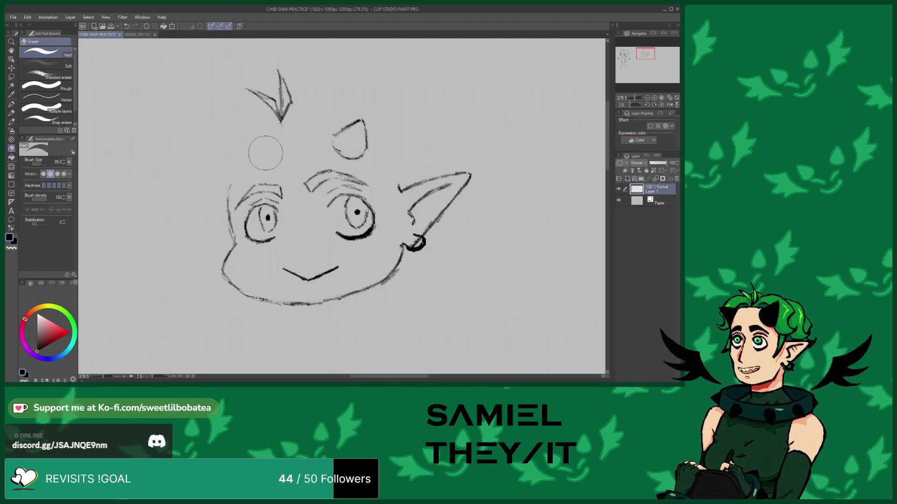
left_click_drag(333, 145, 351, 112)
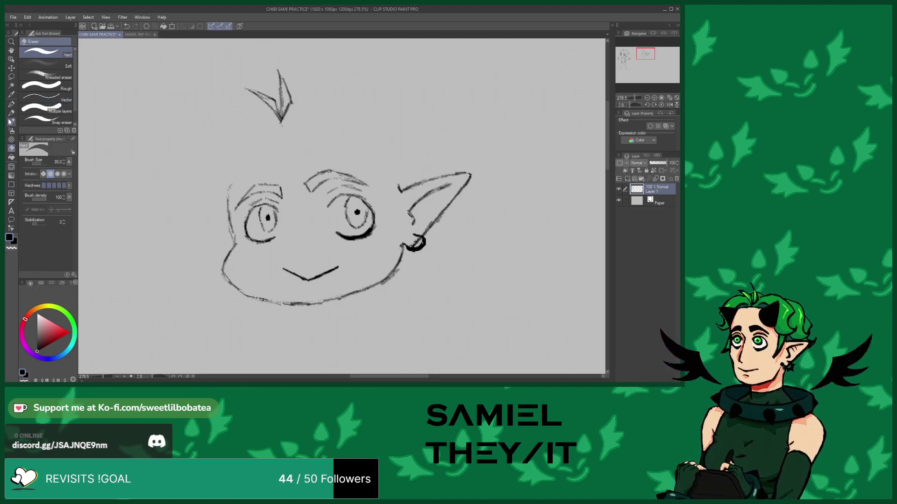
left_click(12, 122)
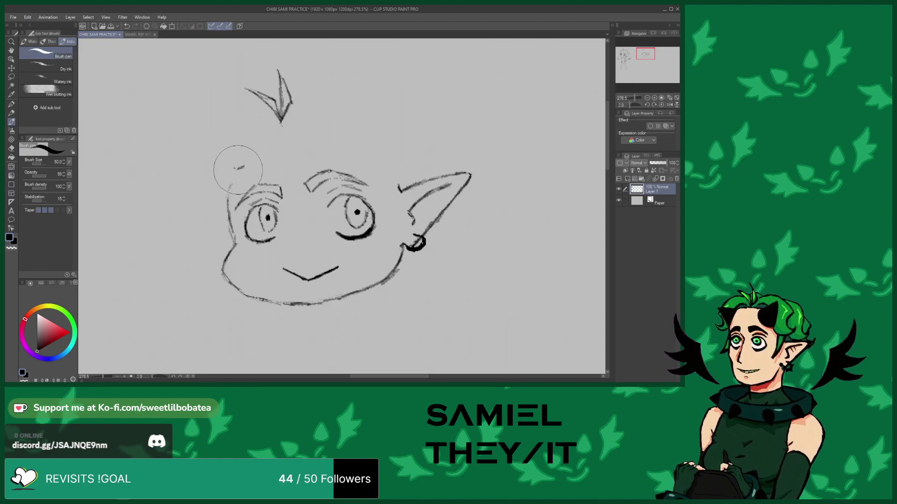
mouse_move(236, 171)
left_mouse_down()
mouse_move(256, 137)
mouse_move(224, 124)
mouse_move(240, 130)
mouse_move(219, 130)
mouse_move(234, 170)
left_mouse_up()
mouse_move(329, 131)
left_mouse_down()
mouse_move(361, 102)
mouse_move(367, 111)
mouse_move(365, 102)
mouse_move(365, 150)
mouse_move(329, 137)
left_mouse_up()
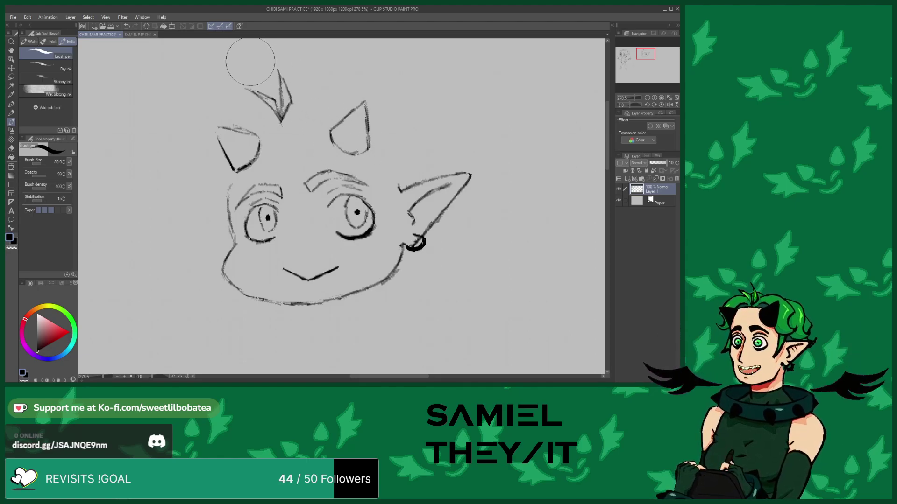
Sketch wavy hair around both horns, sweeping from the central tuft into flicked curls on each side of the head
mouse_move(264, 114)
left_mouse_down()
mouse_move(256, 112)
mouse_move(252, 133)
left_mouse_up()
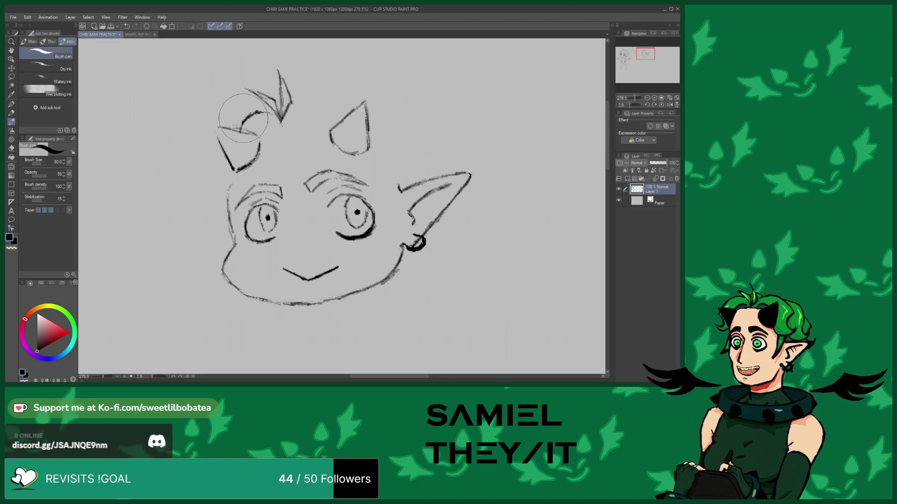
mouse_move(234, 171)
left_mouse_down()
mouse_move(214, 197)
mouse_move(184, 194)
mouse_move(164, 170)
mouse_move(201, 164)
mouse_move(205, 150)
mouse_move(189, 137)
mouse_move(207, 131)
mouse_move(200, 127)
mouse_move(223, 99)
mouse_move(262, 93)
left_mouse_up()
mouse_move(307, 116)
left_mouse_down()
mouse_move(296, 109)
mouse_move(326, 103)
mouse_move(374, 157)
mouse_move(423, 154)
mouse_move(432, 132)
mouse_move(395, 145)
mouse_move(396, 93)
mouse_move(351, 74)
left_mouse_up()
mouse_move(299, 89)
left_mouse_down()
mouse_move(314, 79)
mouse_move(320, 94)
left_mouse_up()
Draw pointed side locks hanging in front of the ear and along the far cheek
left_click_drag(388, 169, 384, 250)
left_click_drag(405, 169, 384, 253)
mouse_move(234, 172)
left_mouse_down()
mouse_move(229, 218)
mouse_move(219, 196)
mouse_move(205, 266)
left_mouse_up()
mouse_move(227, 210)
left_mouse_down()
mouse_move(203, 274)
mouse_move(226, 215)
mouse_move(280, 203)
left_mouse_up()
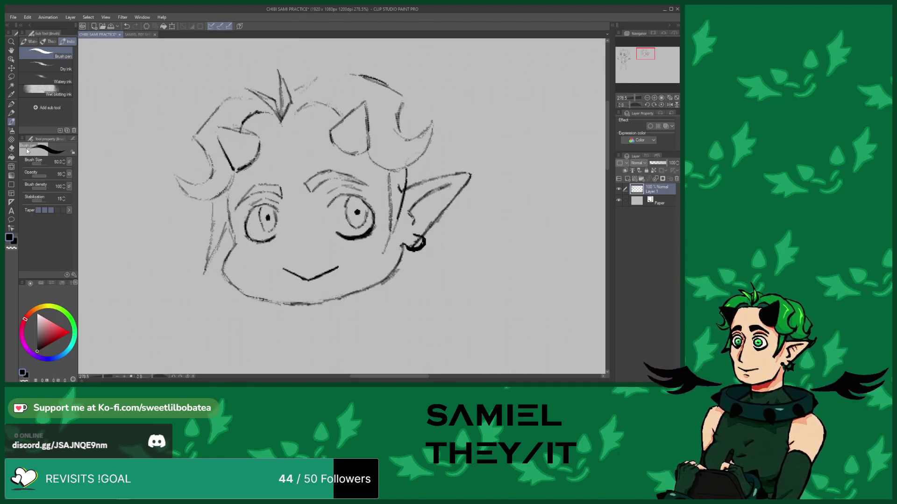
Widen the hair above the ear with outer curls and erase the doubled strokes along the crown
left_click(12, 149)
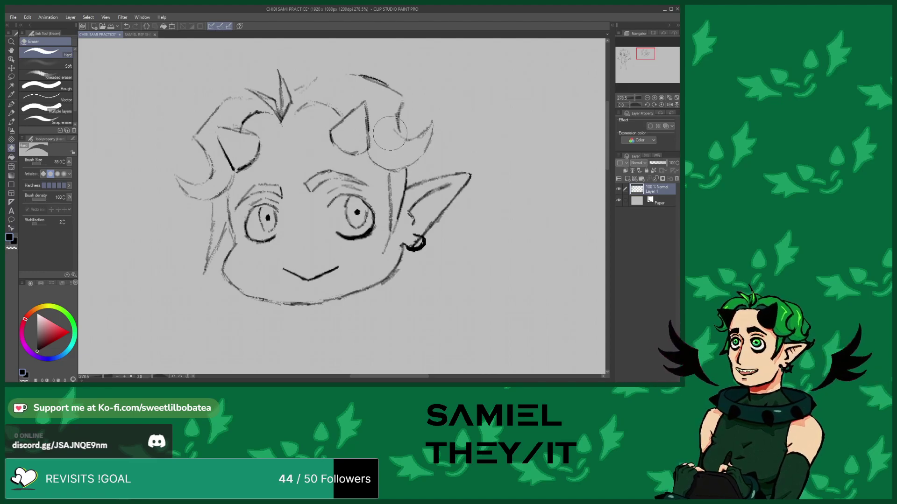
left_click(11, 122)
mouse_move(387, 89)
left_mouse_down()
mouse_move(381, 65)
mouse_move(423, 92)
mouse_move(401, 117)
mouse_move(416, 136)
mouse_move(457, 125)
mouse_move(443, 155)
mouse_move(401, 163)
mouse_move(414, 164)
mouse_move(413, 185)
mouse_move(412, 175)
left_mouse_up()
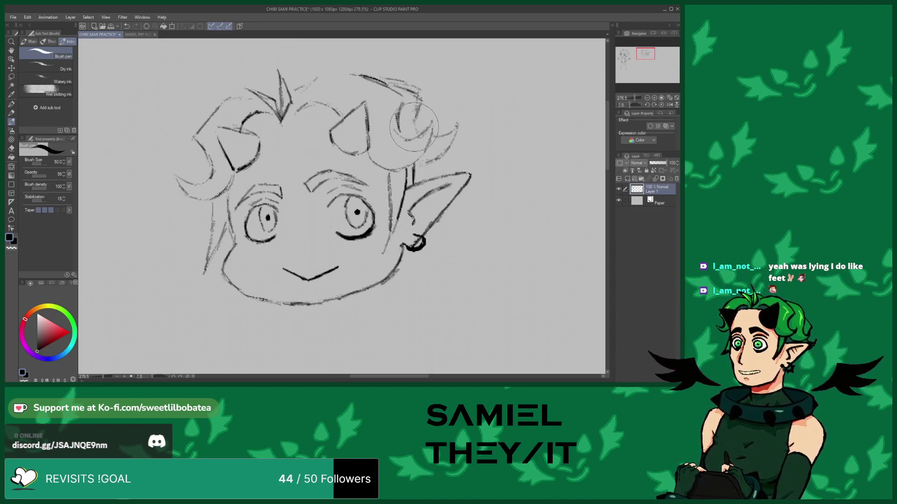
left_click(8, 149)
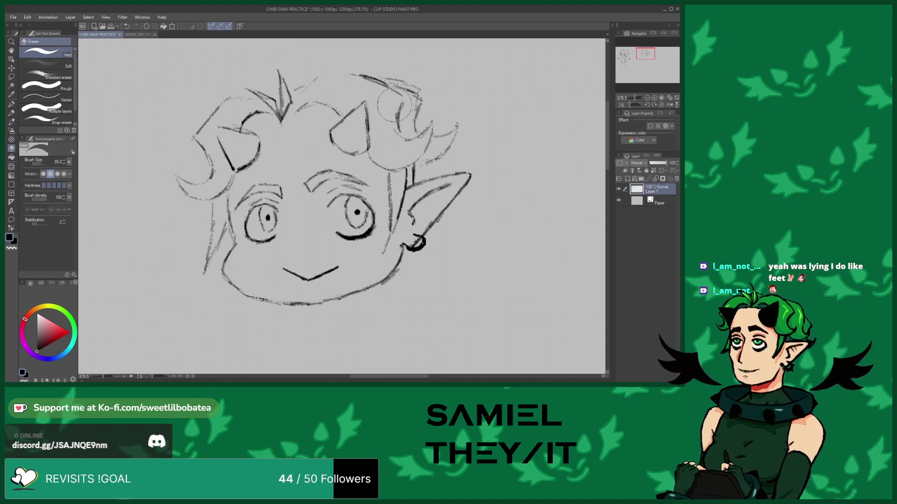
left_click_drag(381, 70, 426, 94)
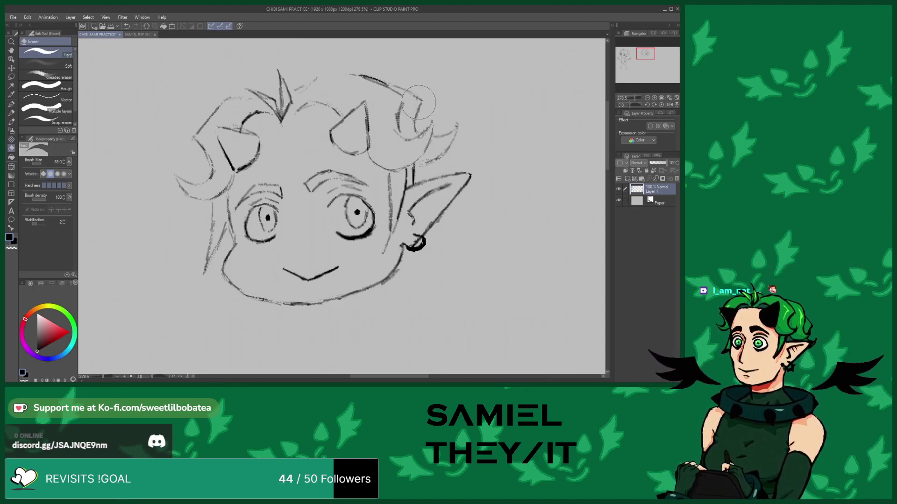
Join the crown outline from the tuft across the head and add hairline strokes between the horns
left_click(11, 122)
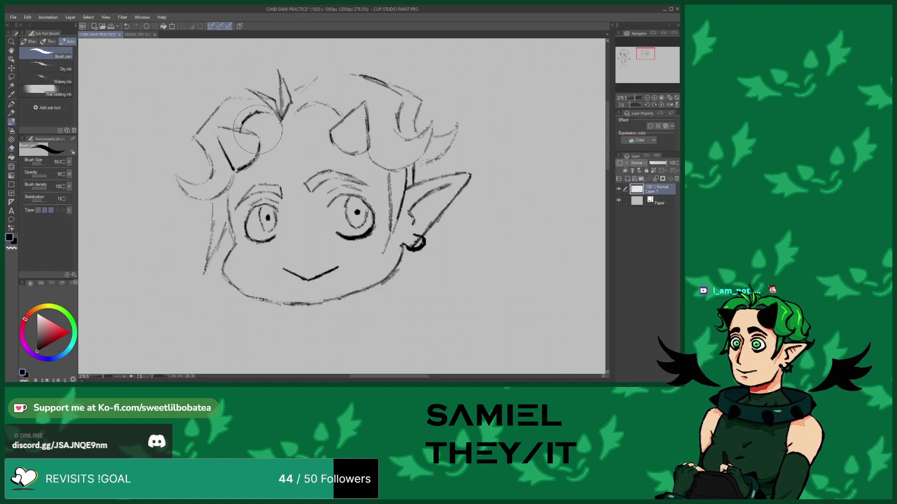
mouse_move(288, 102)
left_mouse_down()
mouse_move(300, 80)
mouse_move(354, 71)
left_mouse_up()
left_click_drag(214, 107, 255, 100)
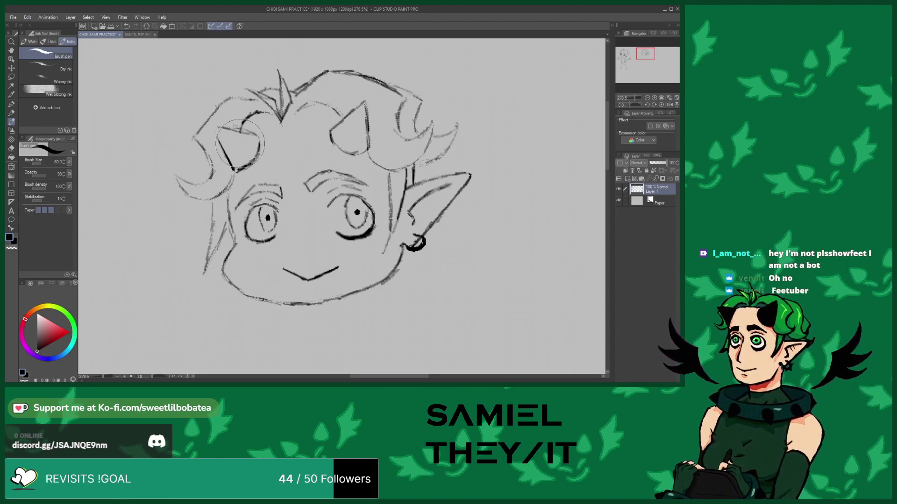
scroll(201, 107, "down", 2)
left_click_drag(254, 125, 314, 120)
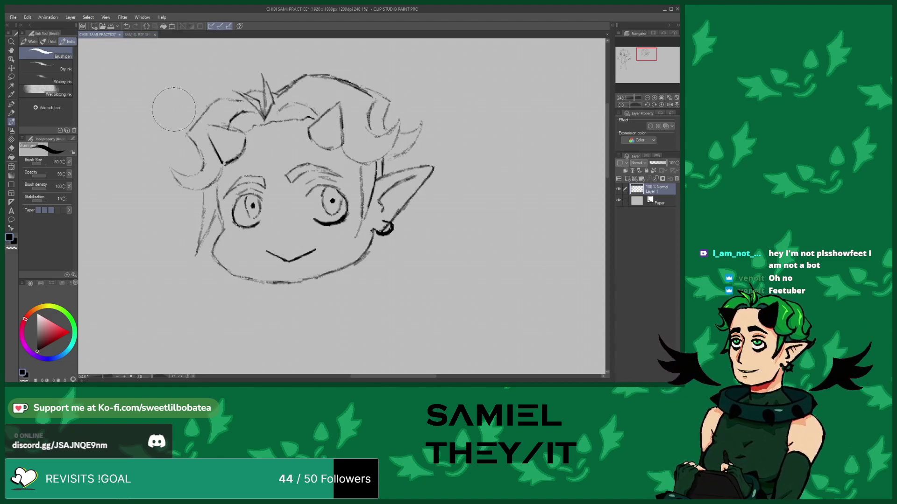
Check the character's hair, horns and ears on the SAMIEL REF SHEET, and return to the chibi practice canvas
scroll(187, 154, "down", 2)
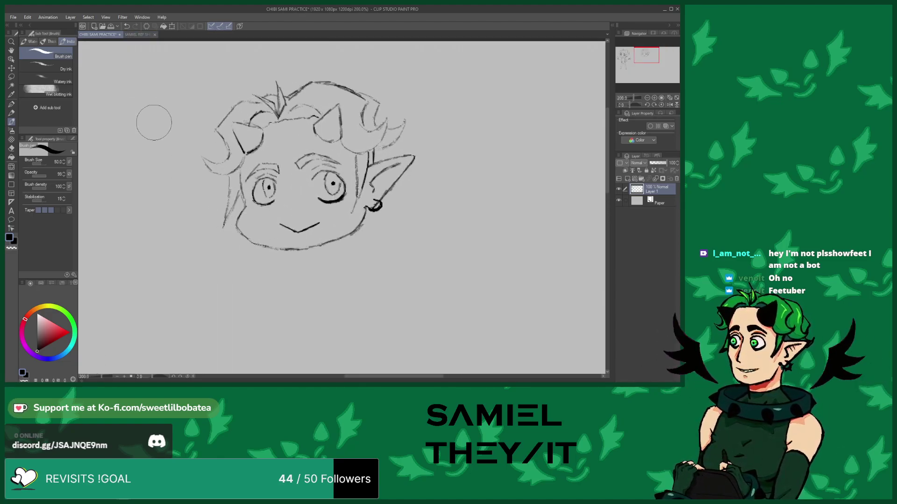
left_click(143, 35)
scroll(241, 74, "down", 1)
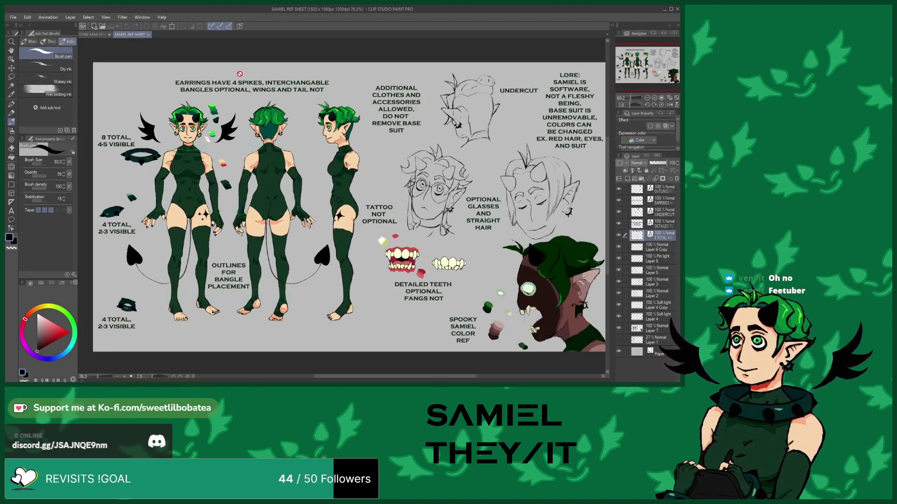
left_click(85, 35)
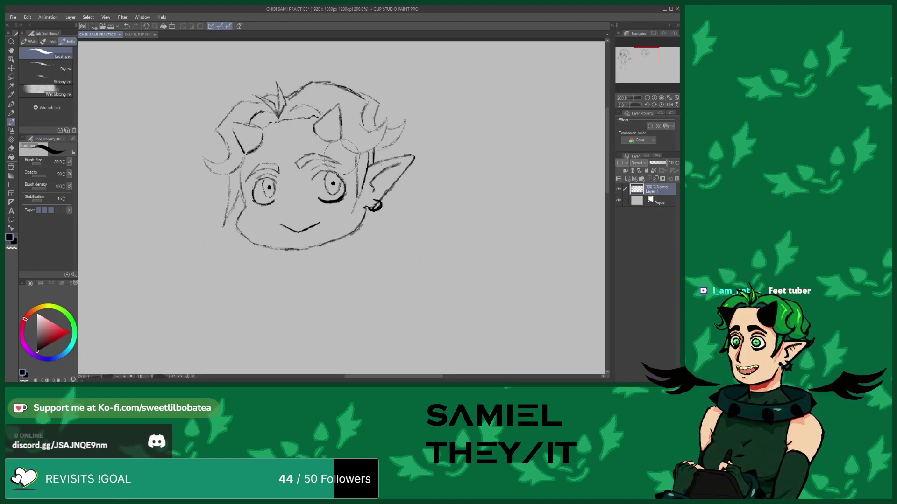
Erase the stray strokes along the second head's far cheek and darken the cheek contour and both pointed side locks
scroll(239, 192, "up", 1)
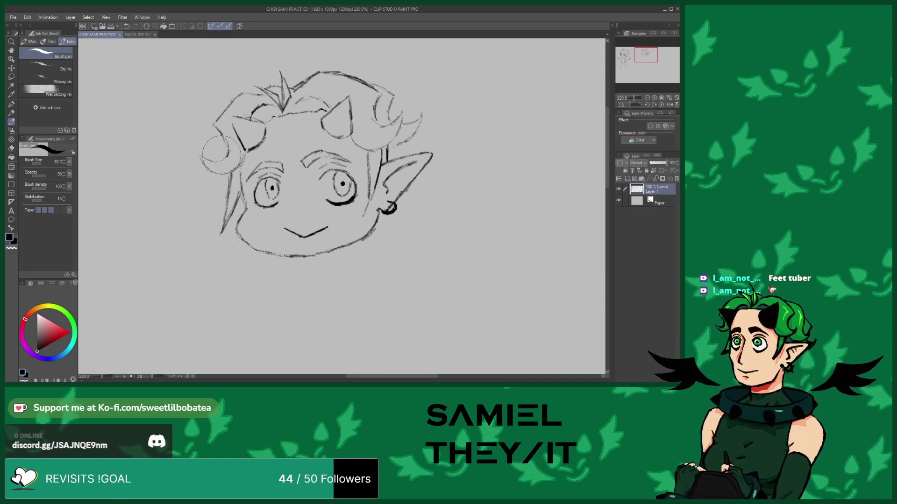
scroll(206, 140, "down", 3)
scroll(270, 196, "down", 3)
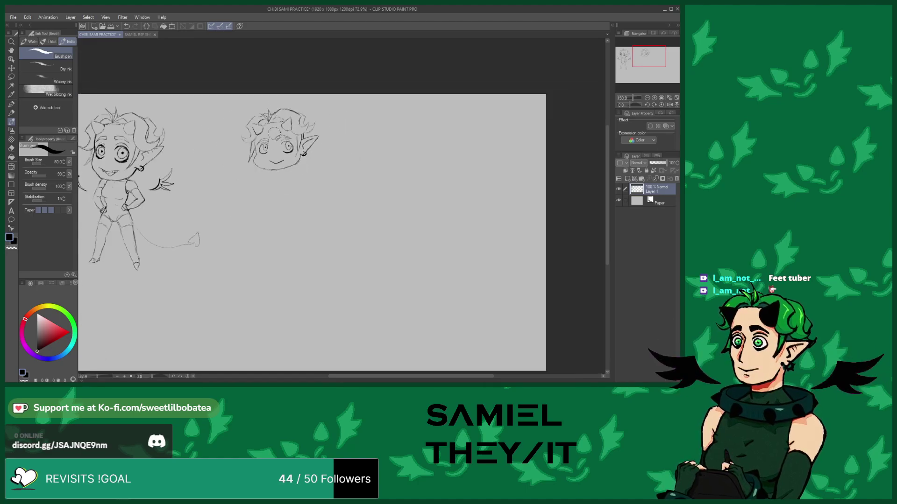
scroll(252, 163, "up", 4)
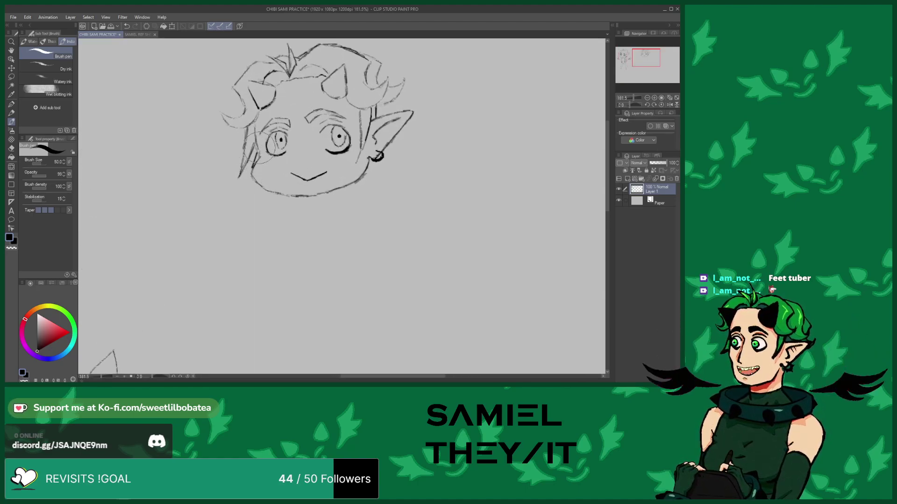
left_click(11, 149)
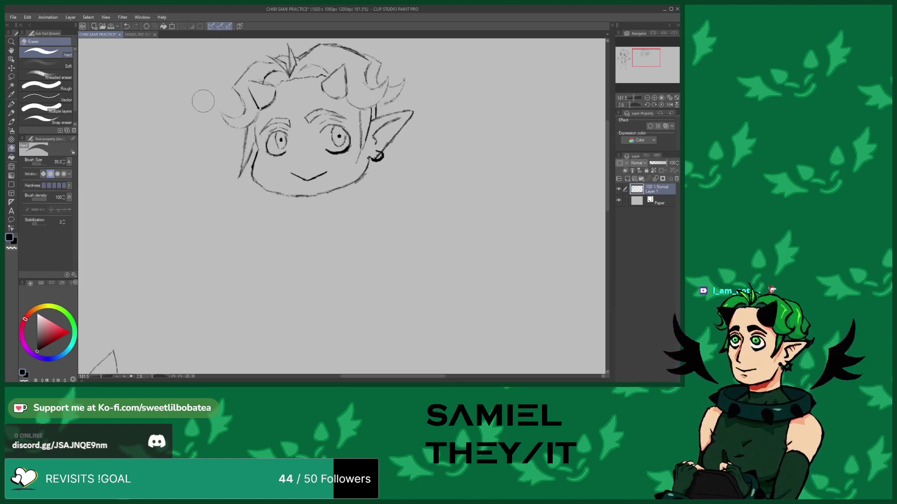
left_click(11, 122)
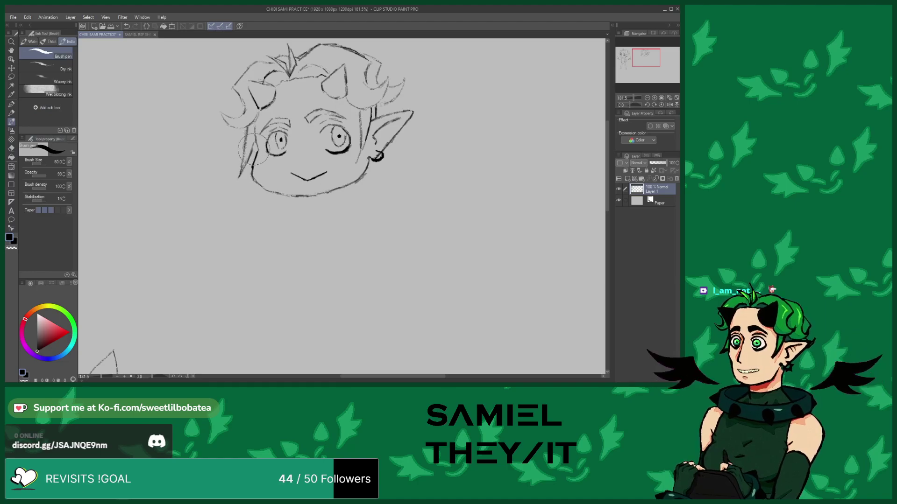
scroll(253, 149, "up", 1)
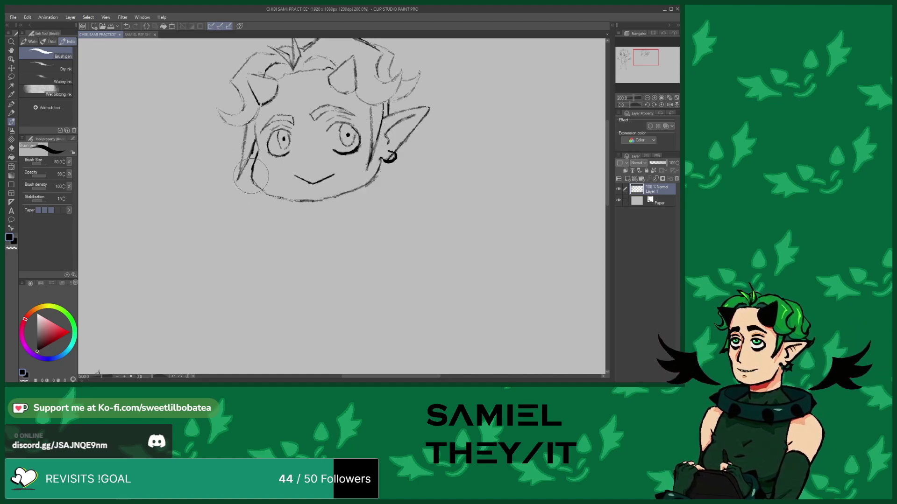
scroll(290, 85, "down", 5)
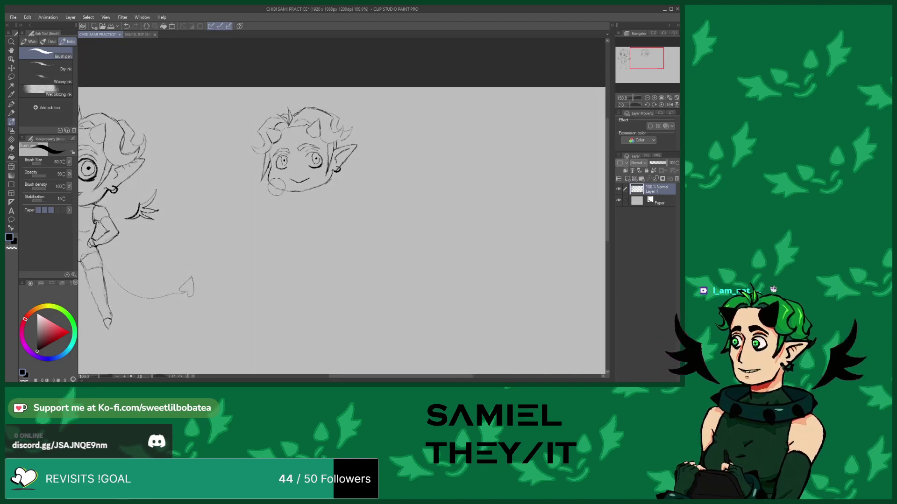
left_click_drag(277, 184, 281, 181)
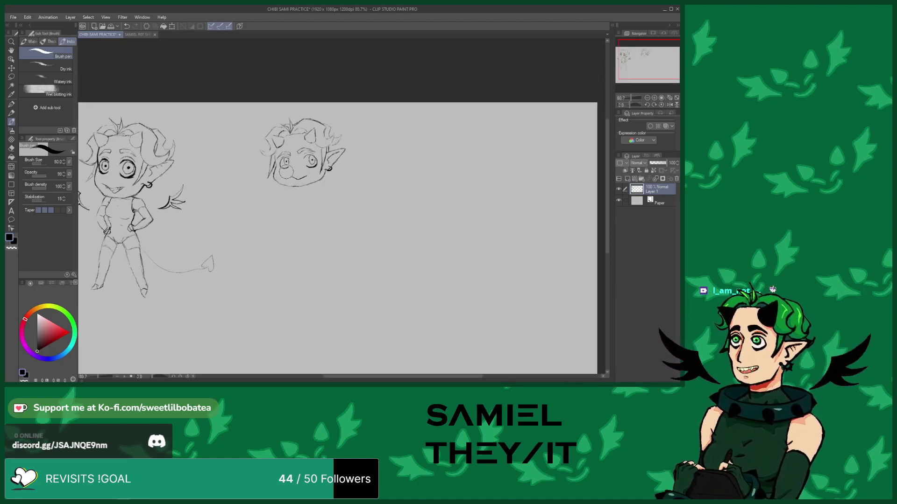
scroll(286, 166, "down", 2)
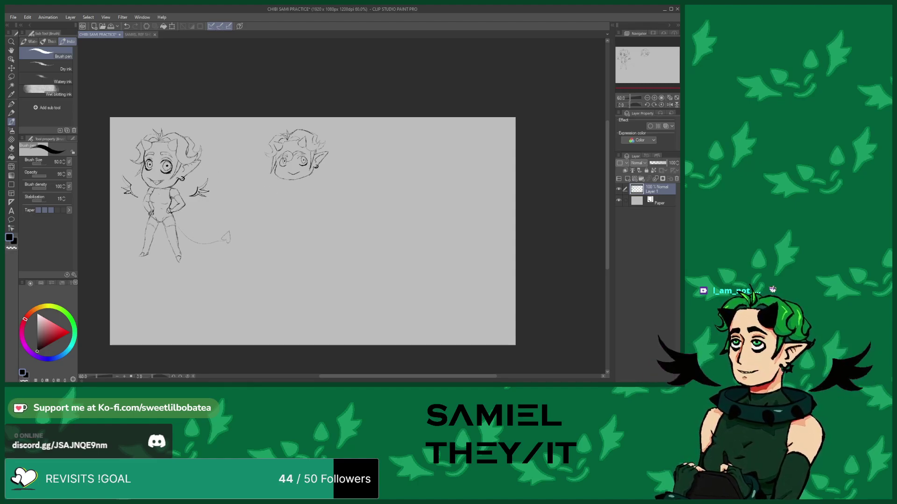
Try a rolled joint in the full-body figure's mouth and undo its strokes
scroll(179, 193, "up", 5)
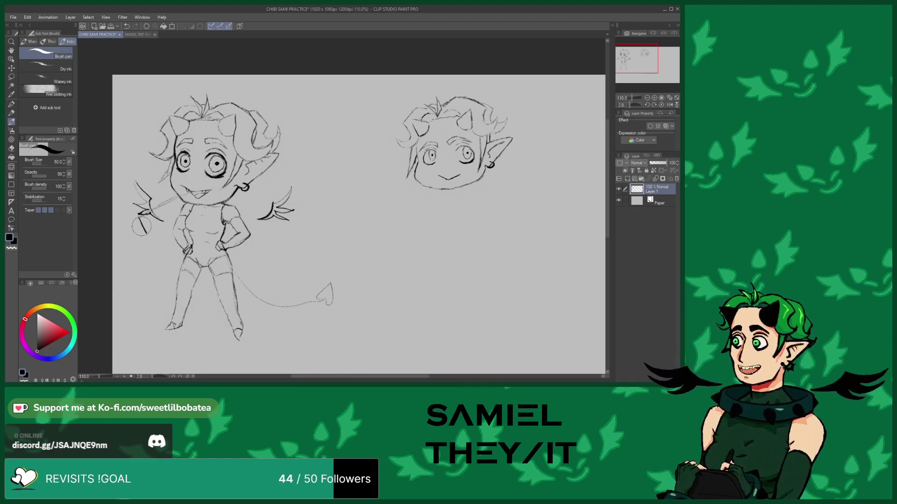
left_click_drag(150, 228, 201, 191)
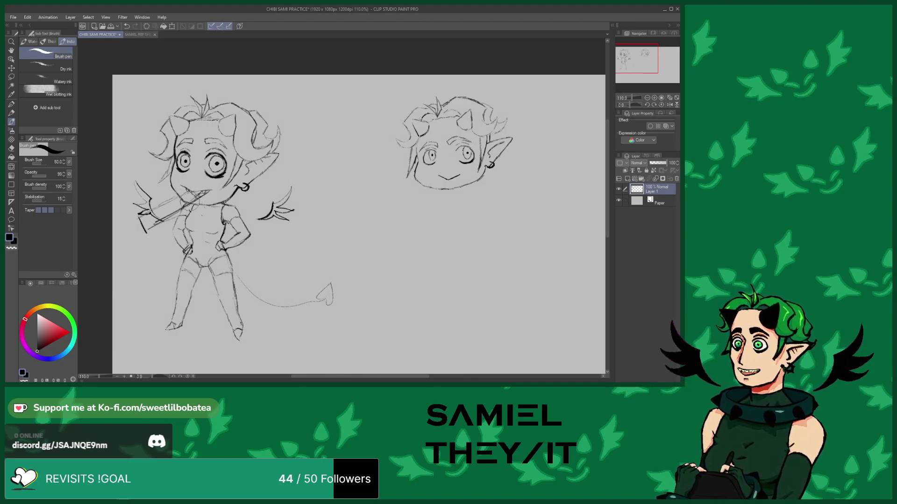
scroll(140, 233, "down", 5)
scroll(137, 233, "up", 1)
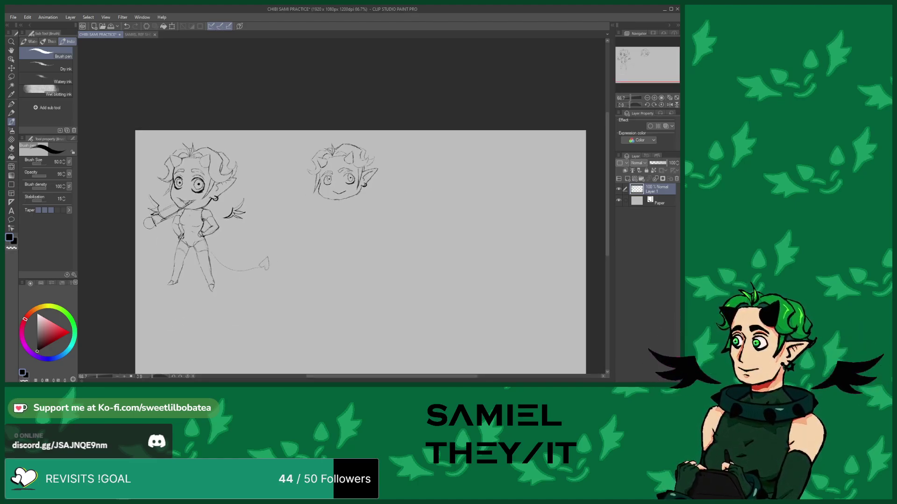
left_click(127, 26)
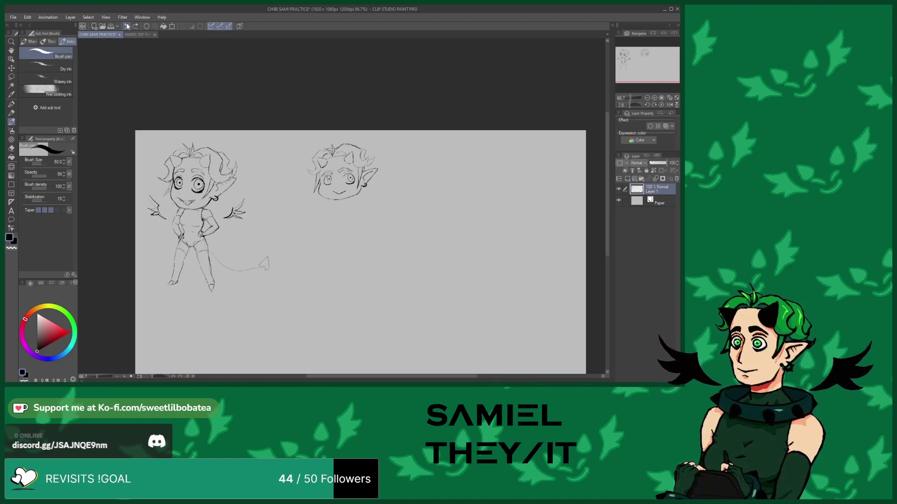
scroll(310, 241, "down", 2)
scroll(367, 231, "up", 3)
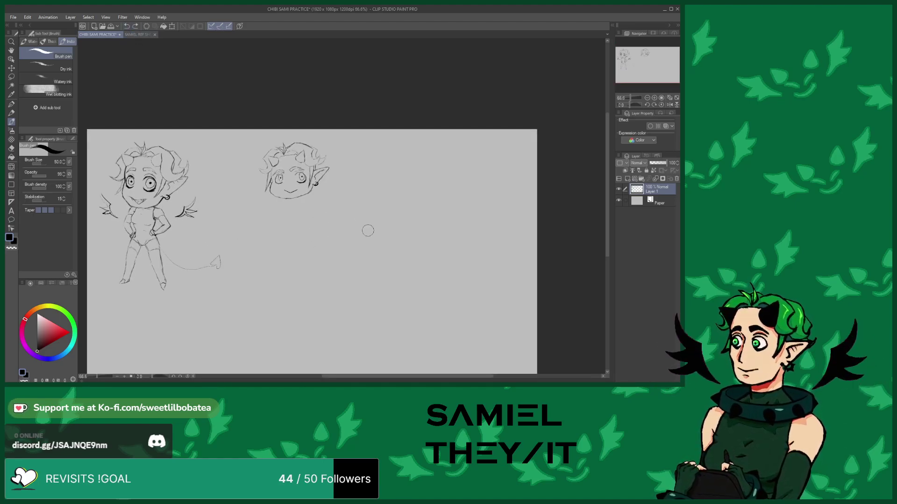
scroll(217, 151, "up", 1)
scroll(221, 154, "down", 2)
scroll(271, 159, "up", 4)
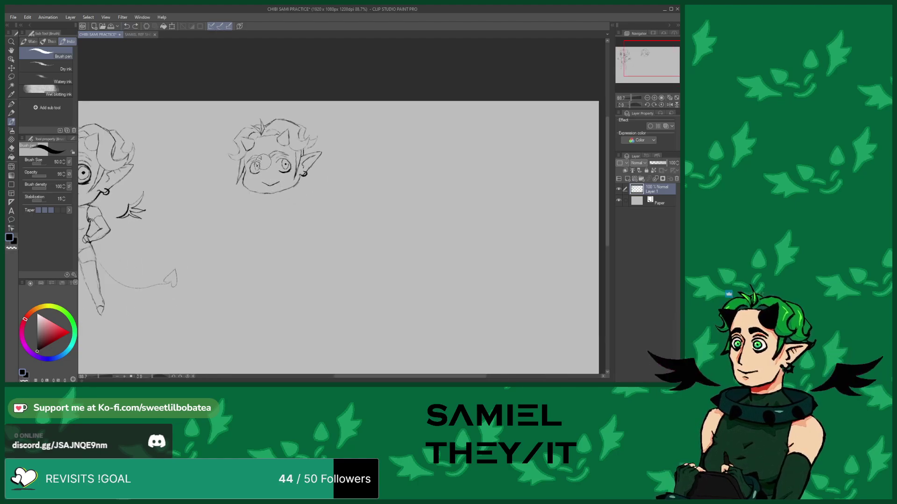
scroll(272, 161, "down", 4)
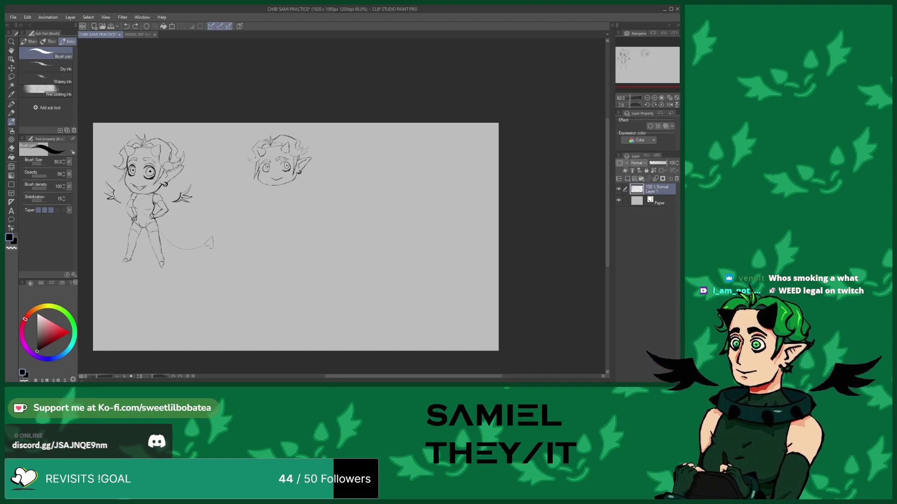
scroll(187, 215, "up", 1)
scroll(187, 214, "down", 2)
Draw a rolled joint in the full-body figure's mouth, with a wavy smoke line rising from its tip
scroll(187, 215, "up", 4)
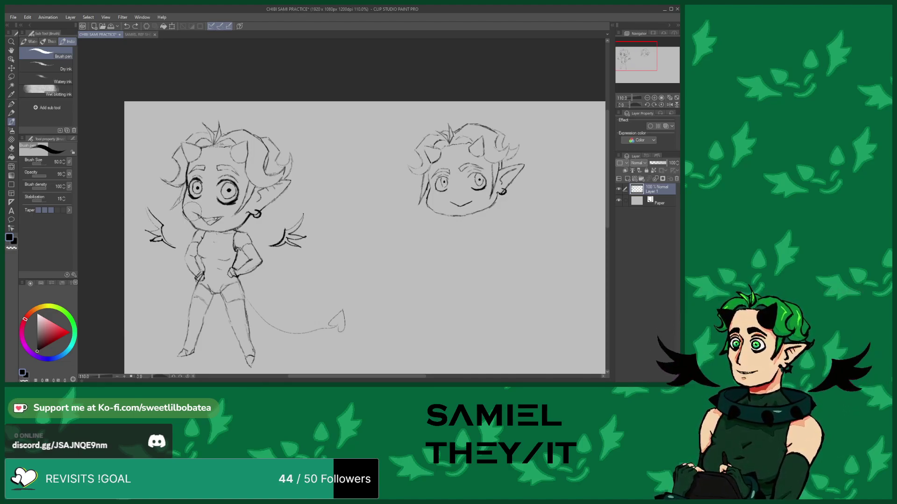
scroll(192, 215, "up", 1)
mouse_move(202, 217)
left_mouse_down()
mouse_move(147, 246)
mouse_move(152, 260)
mouse_move(191, 242)
mouse_move(172, 257)
mouse_move(210, 219)
left_mouse_up()
mouse_move(149, 252)
left_mouse_down()
mouse_move(161, 213)
mouse_move(140, 147)
left_mouse_up()
scroll(138, 144, "down", 4)
scroll(139, 143, "down", 2)
scroll(139, 144, "up", 1)
Draw two arms with hands under the second head, both angled outward and down from the shoulders
scroll(223, 156, "up", 8)
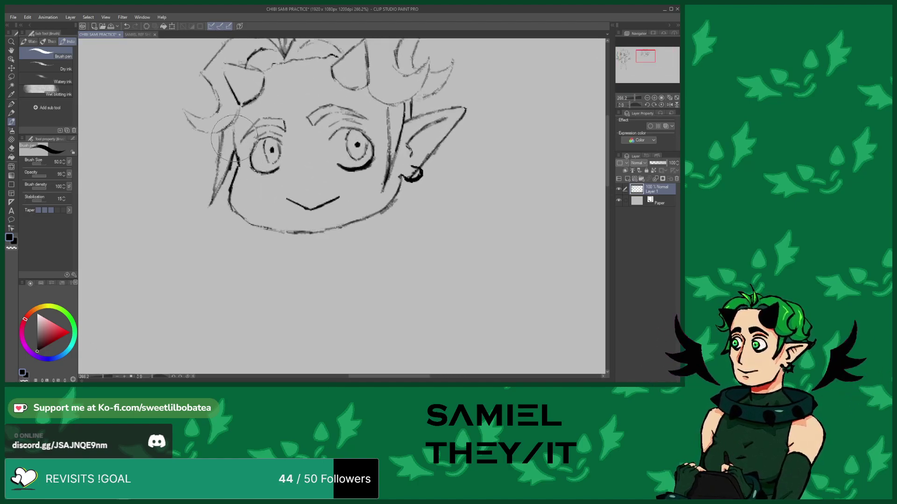
scroll(234, 173, "down", 7)
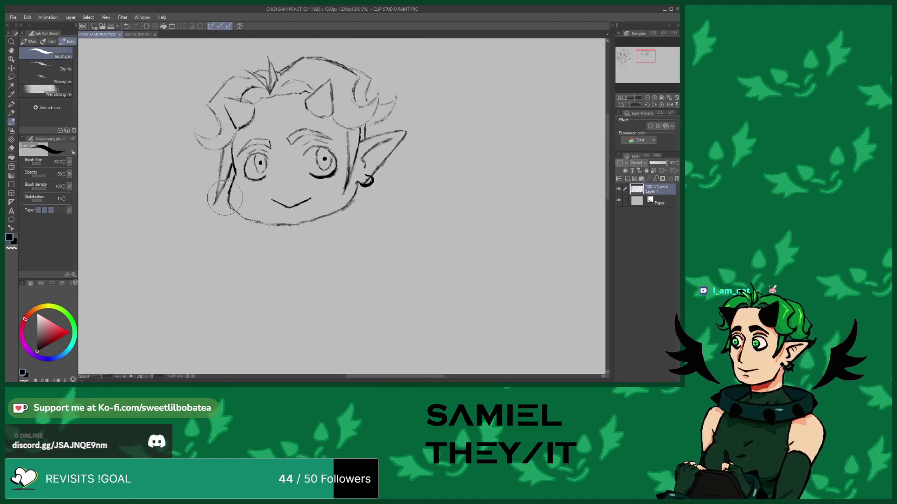
scroll(224, 185, "down", 1)
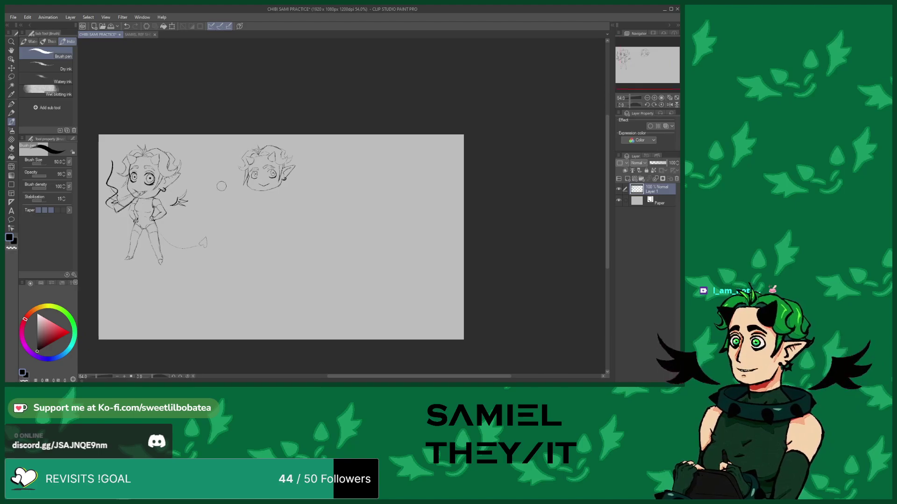
scroll(282, 211, "up", 4)
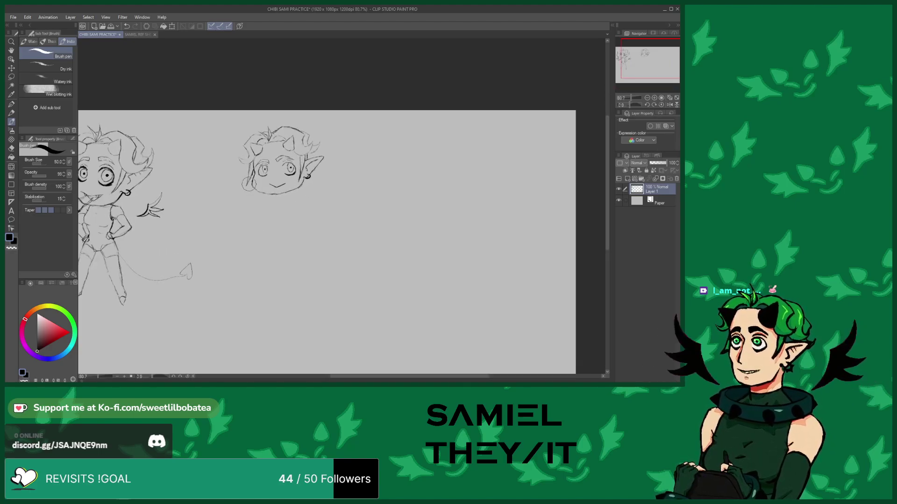
scroll(258, 191, "up", 4)
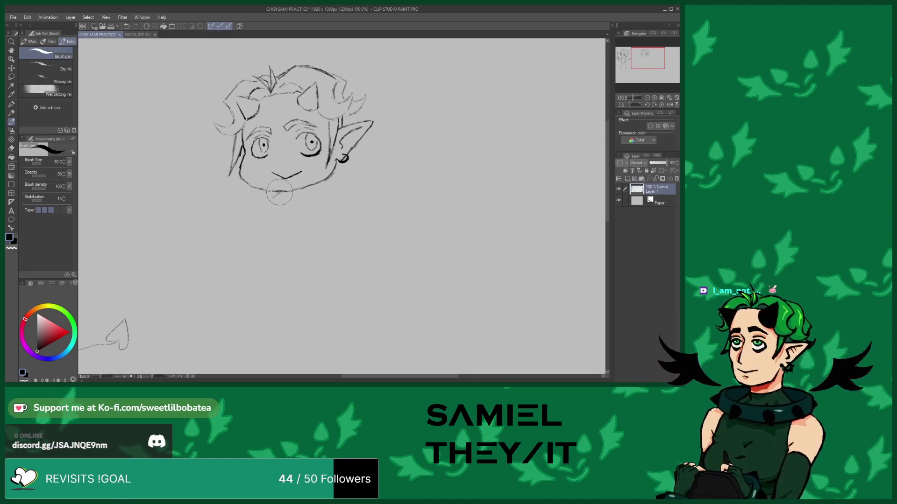
mouse_move(278, 192)
left_mouse_down()
mouse_move(244, 234)
mouse_move(231, 235)
mouse_move(253, 239)
left_mouse_up()
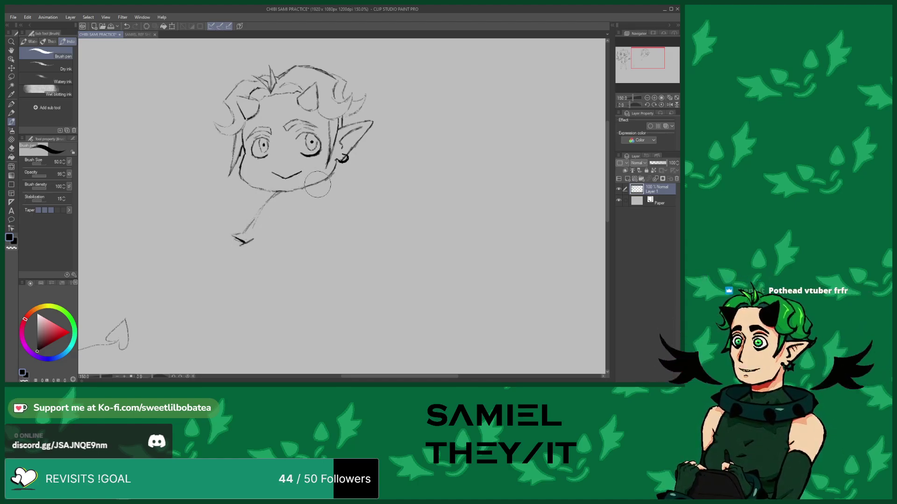
mouse_move(311, 186)
left_mouse_down()
mouse_move(362, 221)
mouse_move(381, 214)
mouse_move(369, 235)
mouse_move(321, 202)
left_mouse_up()
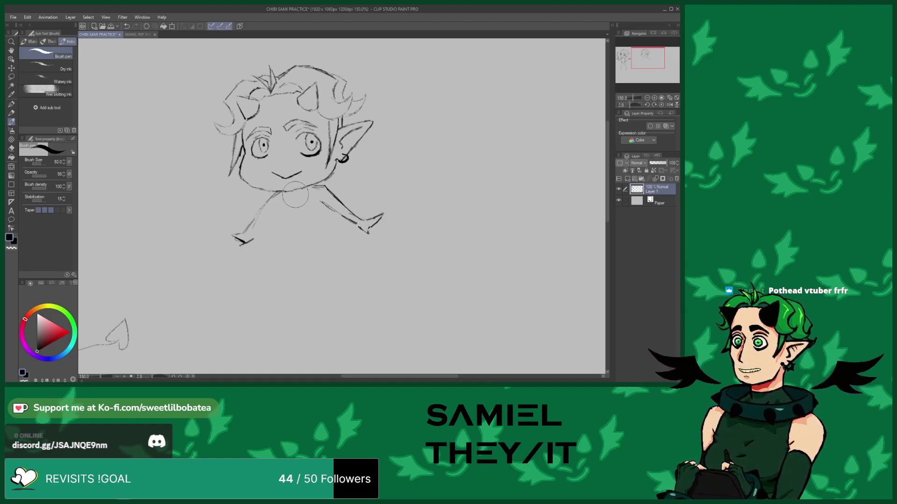
Sketch the torso and hips under the second head, adding two bent, spread legs with pointed feet
mouse_move(268, 212)
left_mouse_down()
mouse_move(241, 242)
mouse_move(273, 208)
mouse_move(271, 216)
mouse_move(262, 205)
mouse_move(276, 191)
mouse_move(236, 240)
mouse_move(280, 194)
mouse_move(296, 200)
mouse_move(280, 207)
mouse_move(288, 234)
mouse_move(244, 270)
mouse_move(260, 275)
mouse_move(290, 241)
mouse_move(294, 248)
mouse_move(275, 255)
left_mouse_up()
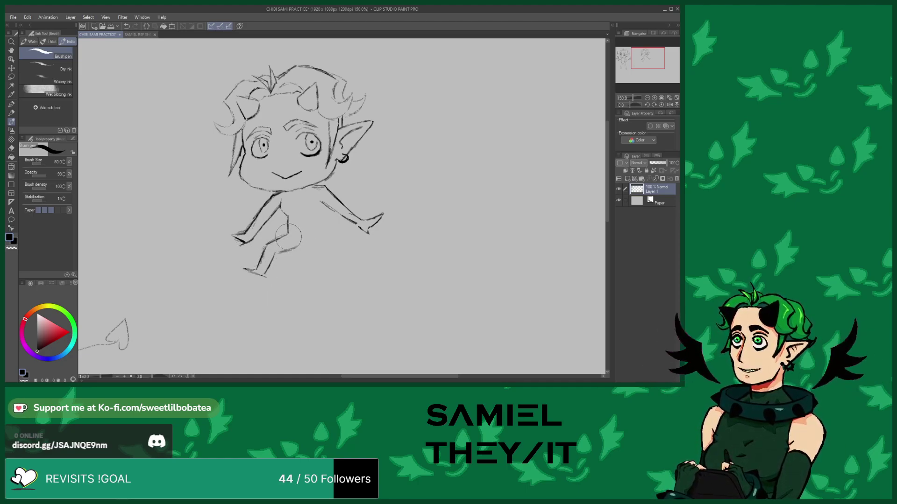
mouse_move(315, 217)
left_mouse_down()
mouse_move(343, 265)
mouse_move(367, 249)
mouse_move(381, 264)
mouse_move(338, 273)
mouse_move(310, 249)
left_mouse_up()
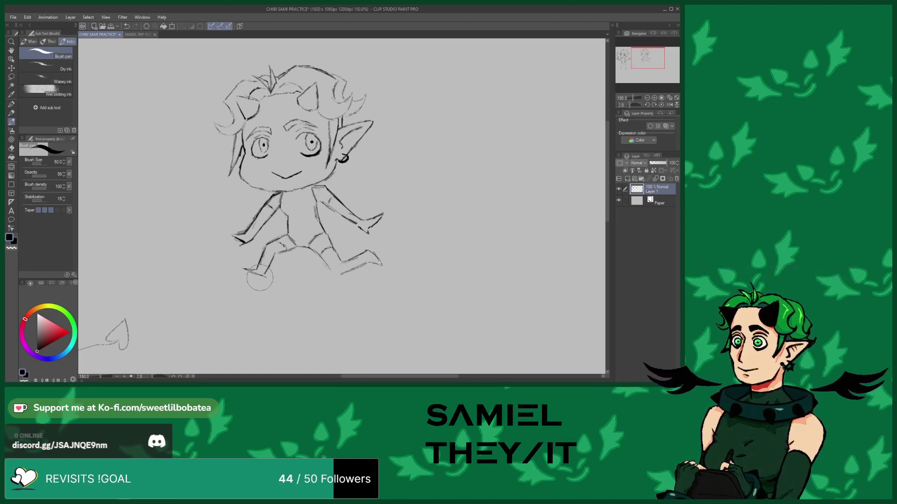
left_click_drag(243, 269, 266, 277)
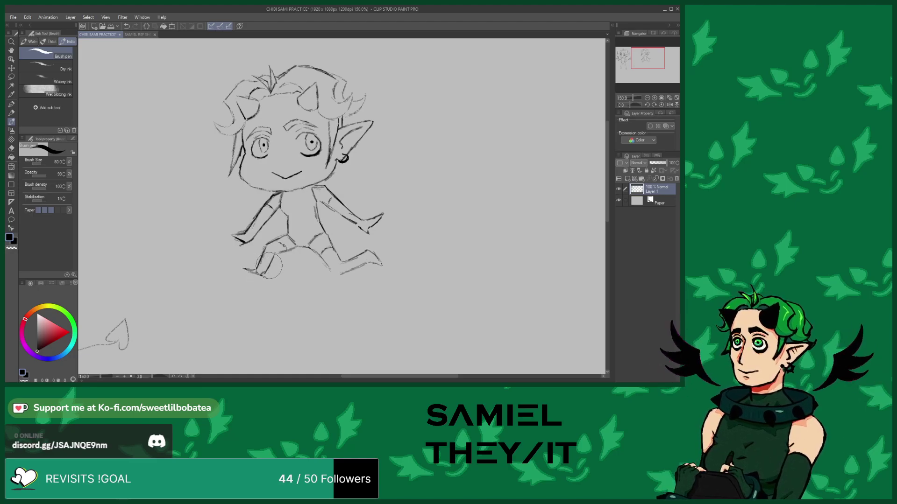
left_click_drag(373, 258, 382, 264)
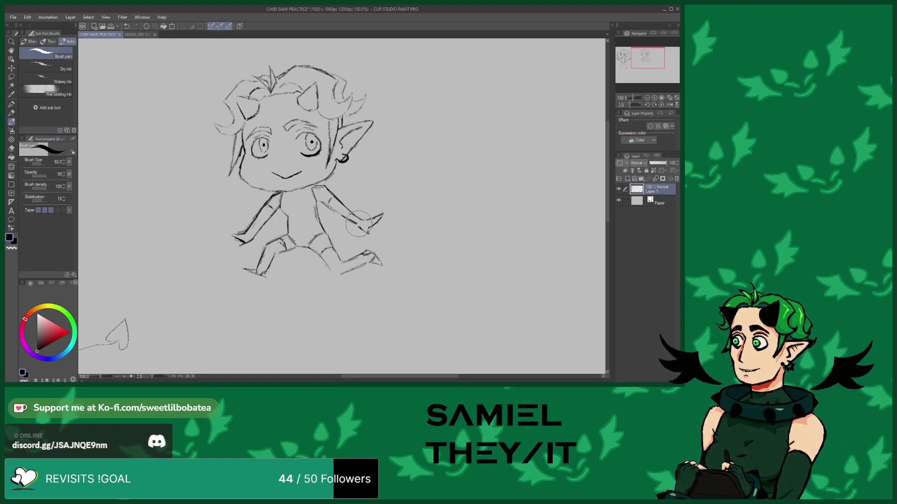
Sharpen the second figure's hands with darker finger strokes and erase the stray marks around the far hand
mouse_move(362, 228)
left_mouse_down()
mouse_move(373, 219)
mouse_move(372, 227)
mouse_move(370, 213)
left_mouse_up()
left_click_drag(222, 232, 242, 233)
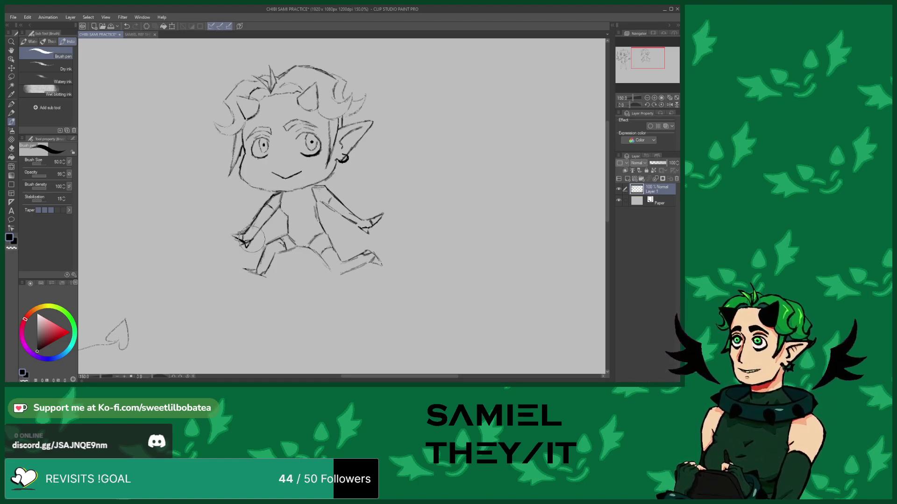
left_click(11, 148)
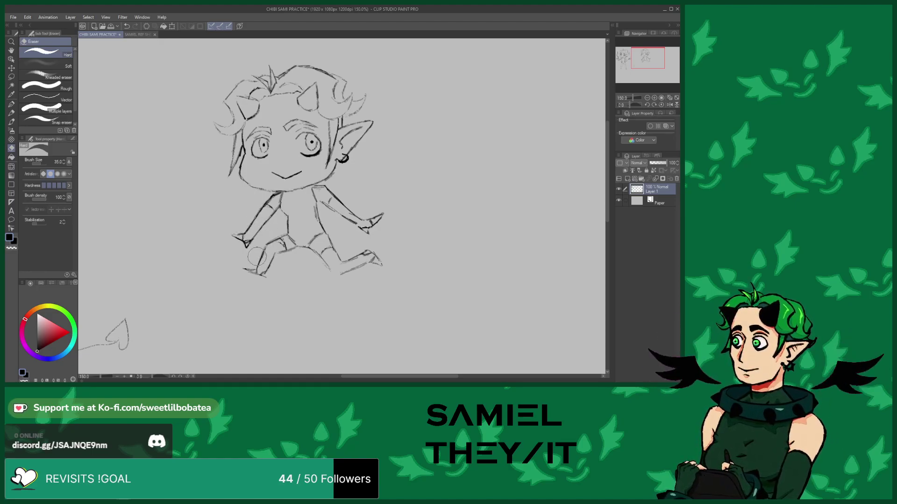
scroll(269, 187, "down", 3)
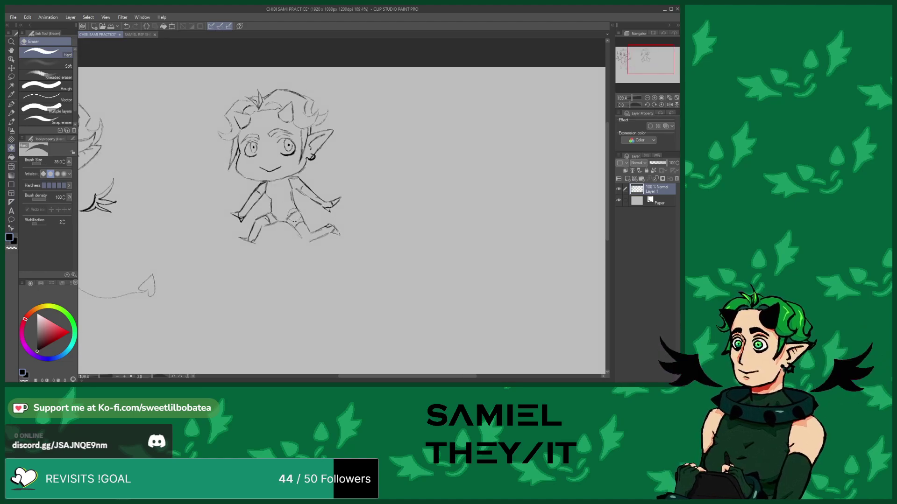
Close the knee of the second figure's ear-side leg and firm up its shin line down to the foot
left_click(11, 122)
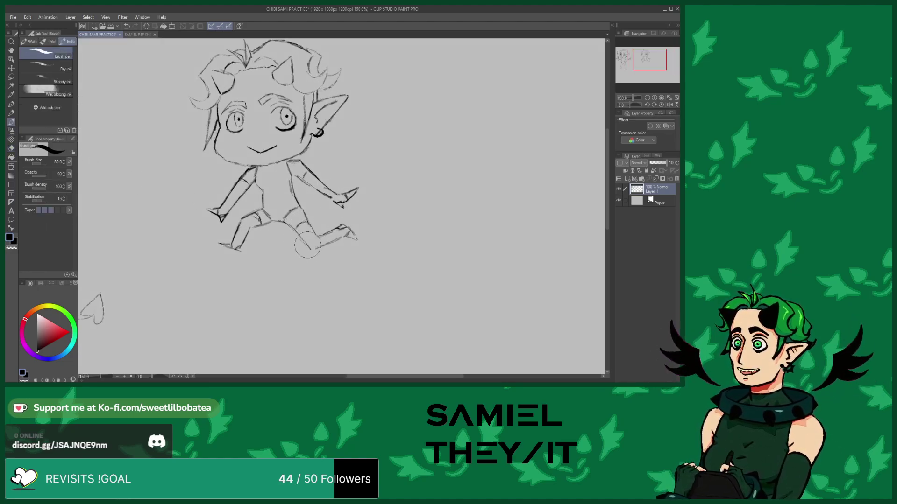
left_click_drag(306, 244, 358, 239)
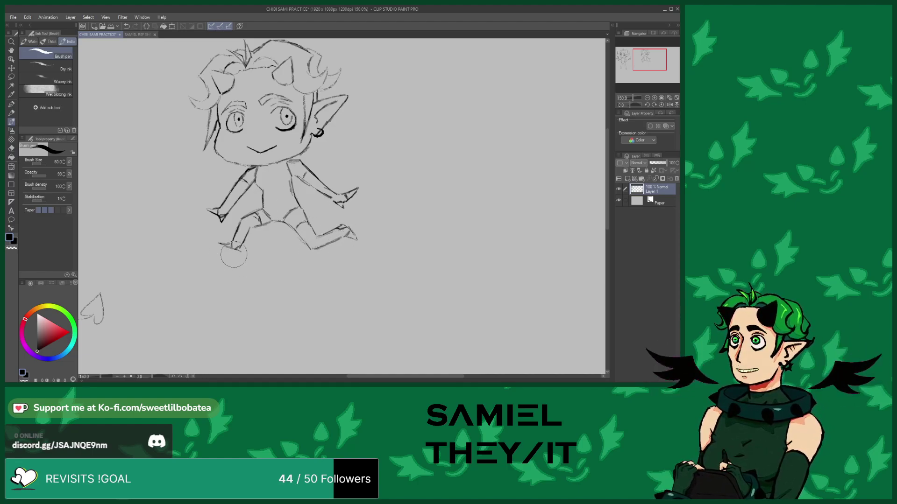
scroll(275, 280, "down", 3)
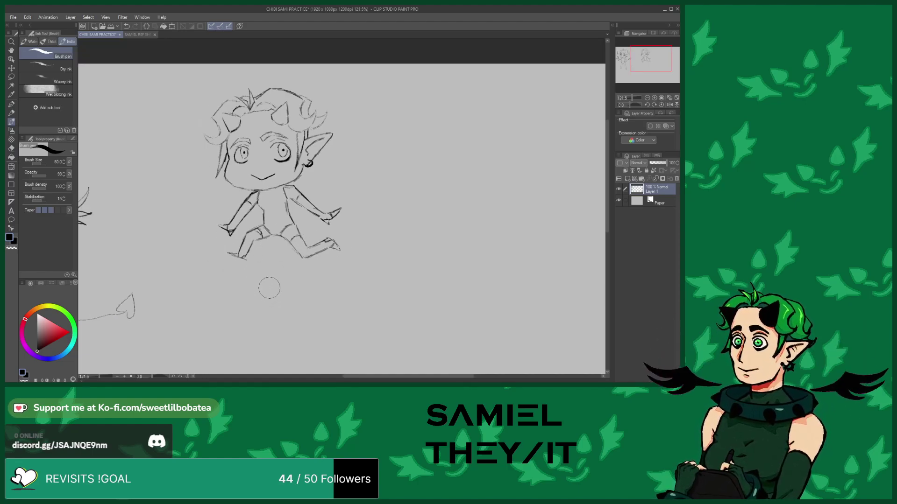
scroll(280, 233, "up", 4)
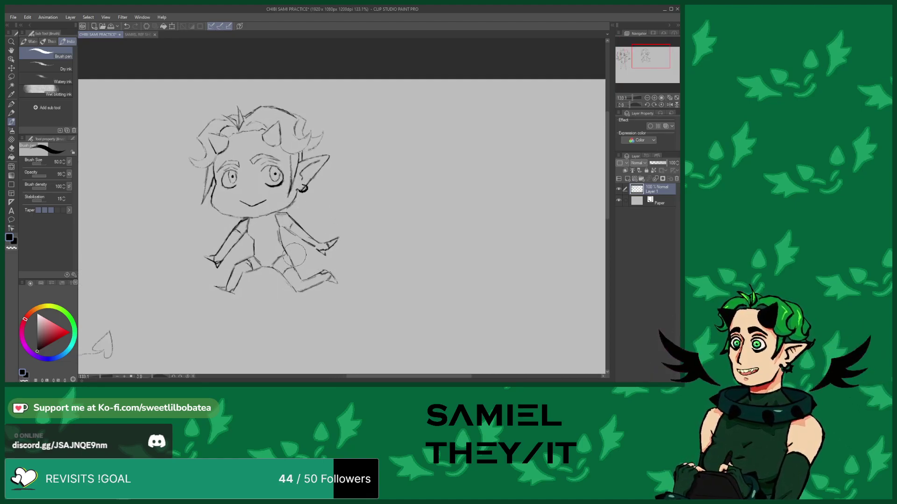
Draw a thin curving tail with a bold spade tip and a small dark wing beside the second figure
mouse_move(302, 261)
left_mouse_down()
mouse_move(384, 251)
mouse_move(376, 254)
mouse_move(397, 236)
mouse_move(381, 263)
left_mouse_up()
mouse_move(313, 216)
left_mouse_down()
mouse_move(347, 211)
mouse_move(330, 213)
mouse_move(337, 221)
mouse_move(313, 217)
left_mouse_up()
scroll(288, 177, "down", 3)
scroll(194, 122, "up", 1)
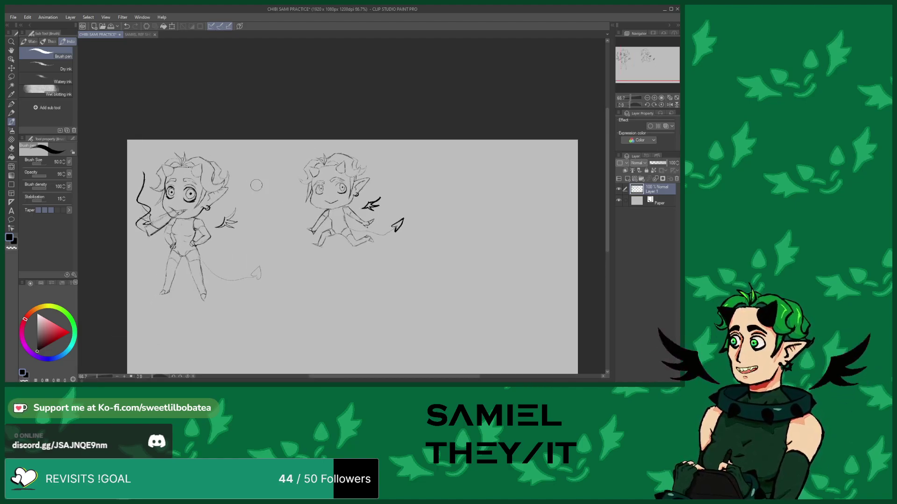
Compare both chibi sketches with the character's reference sheet, then return to the practice canvas
scroll(280, 188, "down", 1)
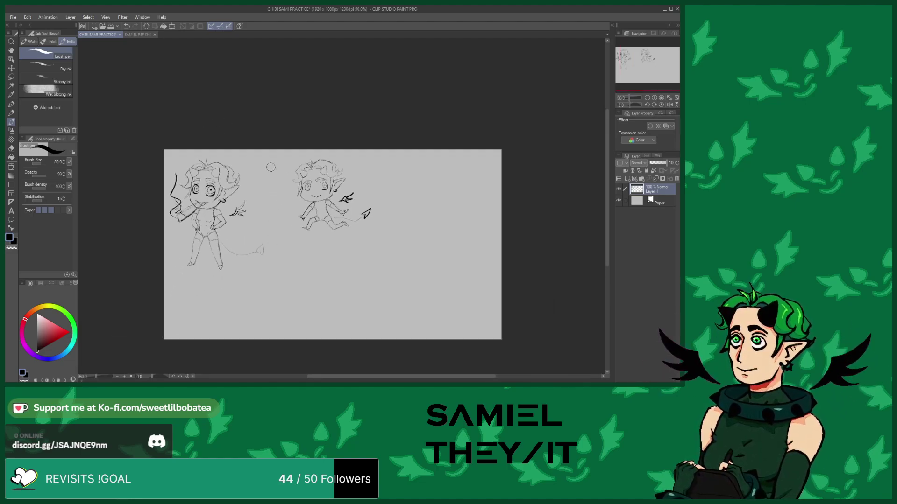
scroll(274, 169, "down", 1)
scroll(285, 213, "up", 1)
scroll(264, 192, "down", 1)
scroll(246, 194, "up", 1)
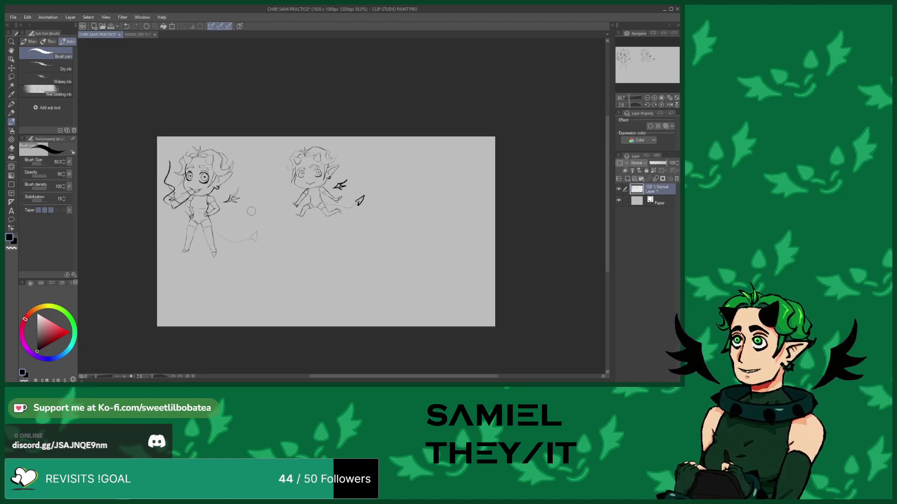
scroll(231, 115, "up", 1)
left_click(130, 35)
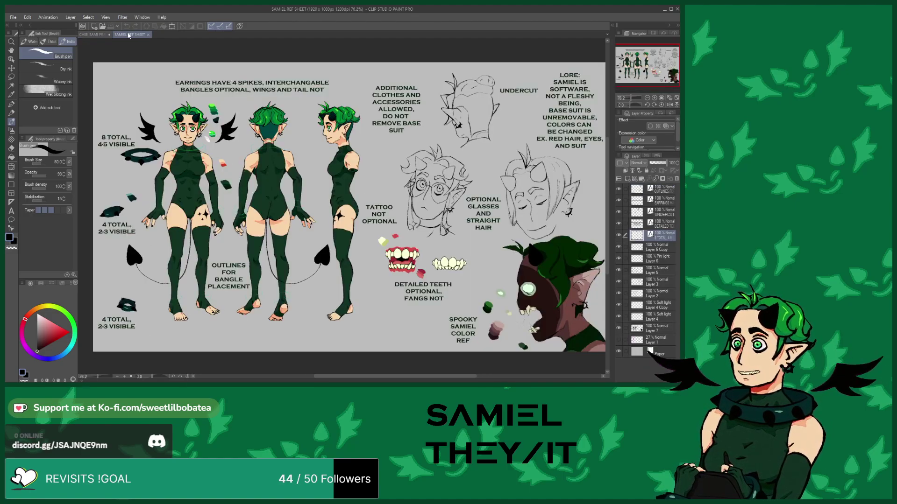
left_click(96, 34)
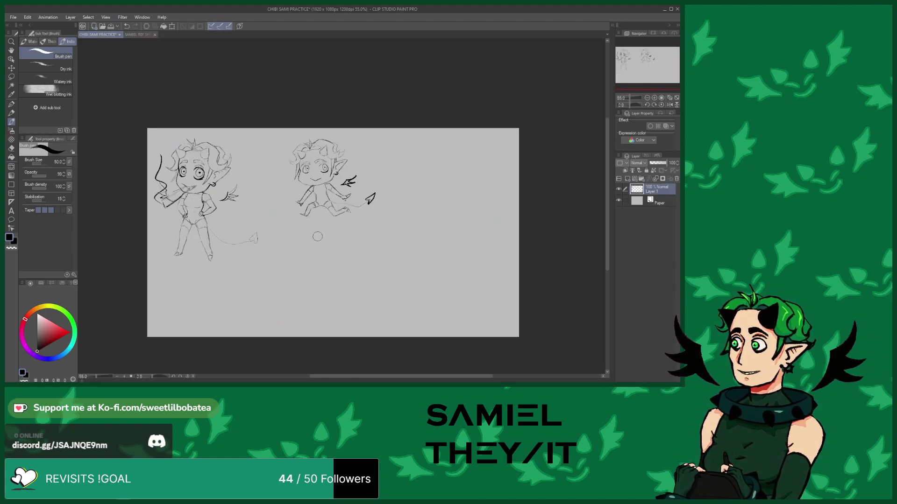
Rework the second figure's hoop earring by adding short dark spikes around it
scroll(249, 205, "down", 1)
scroll(280, 187, "up", 5)
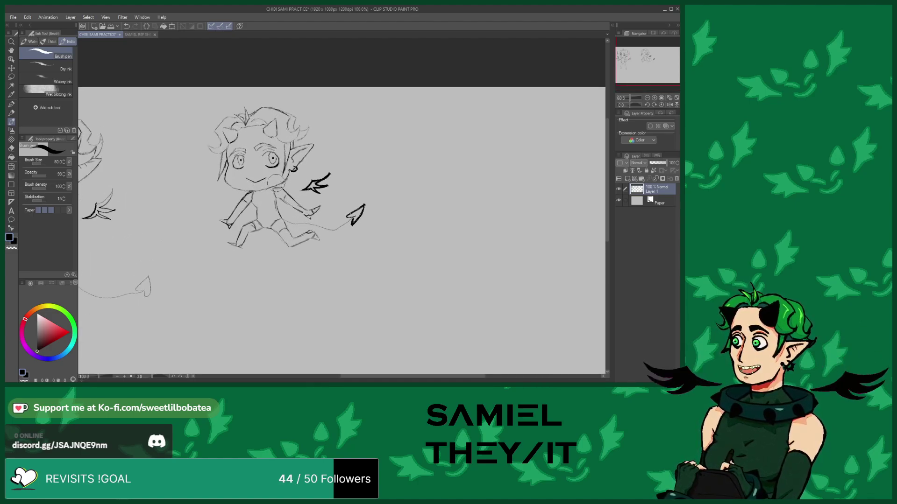
scroll(290, 176, "up", 1)
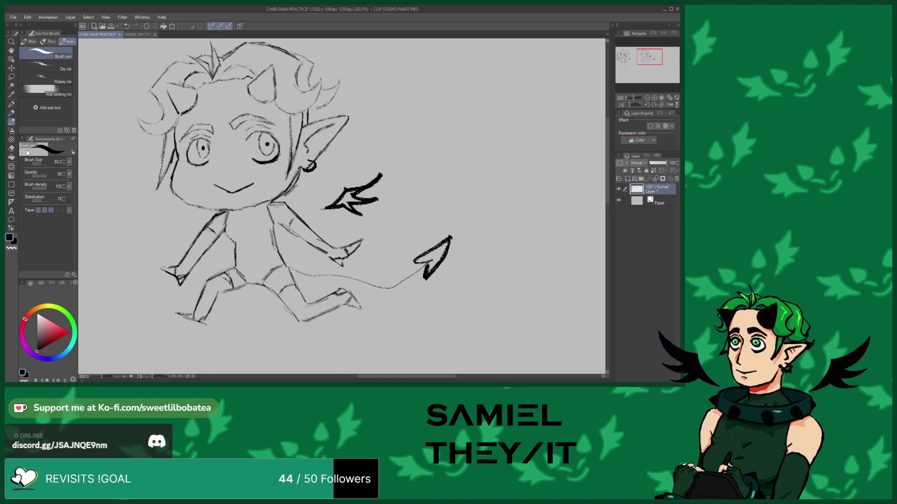
left_click(11, 148)
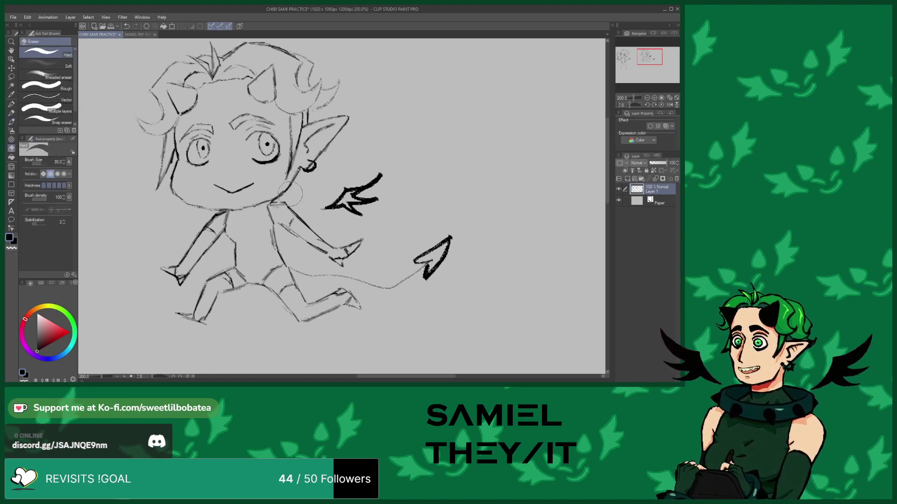
left_click(12, 121)
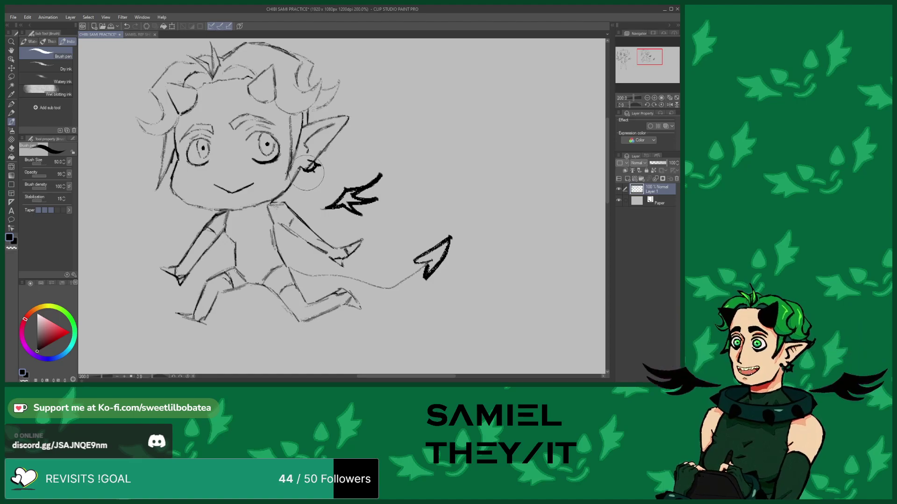
Add matching spikes to the first figure's hoop earring
scroll(303, 173, "down", 6)
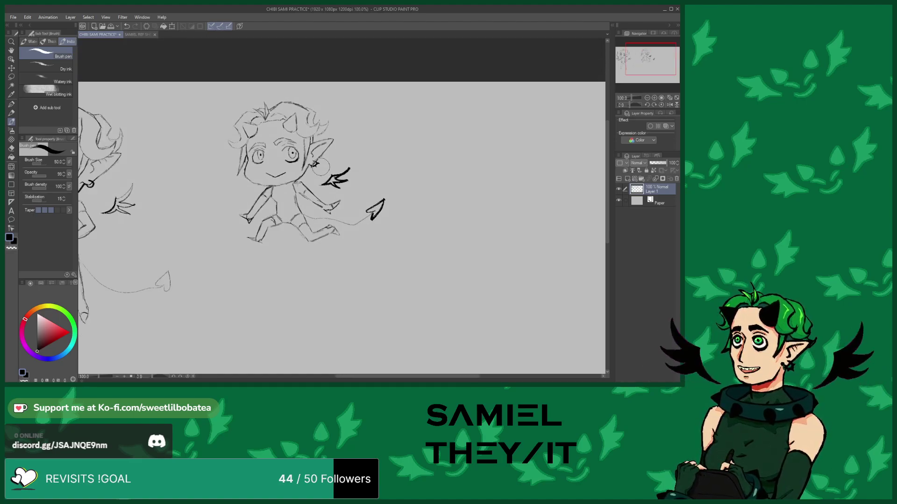
scroll(177, 176, "up", 3)
scroll(176, 175, "up", 1)
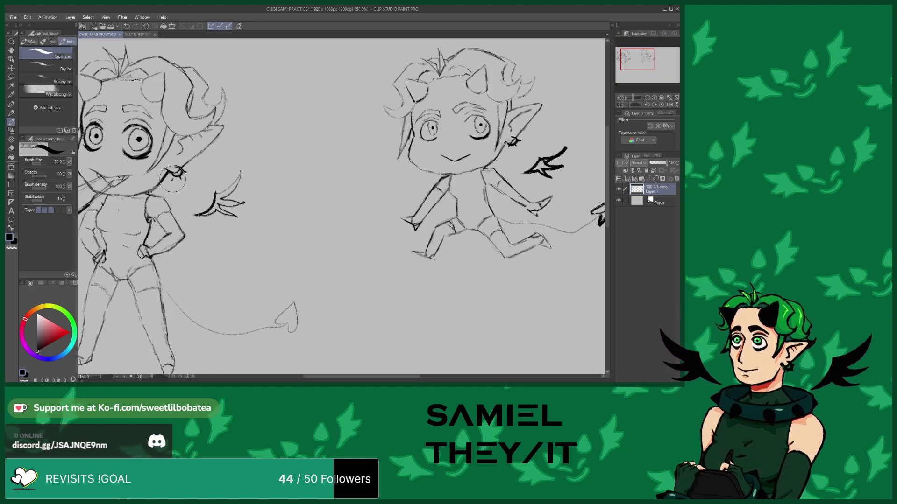
scroll(179, 167, "down", 3)
scroll(179, 167, "down", 2)
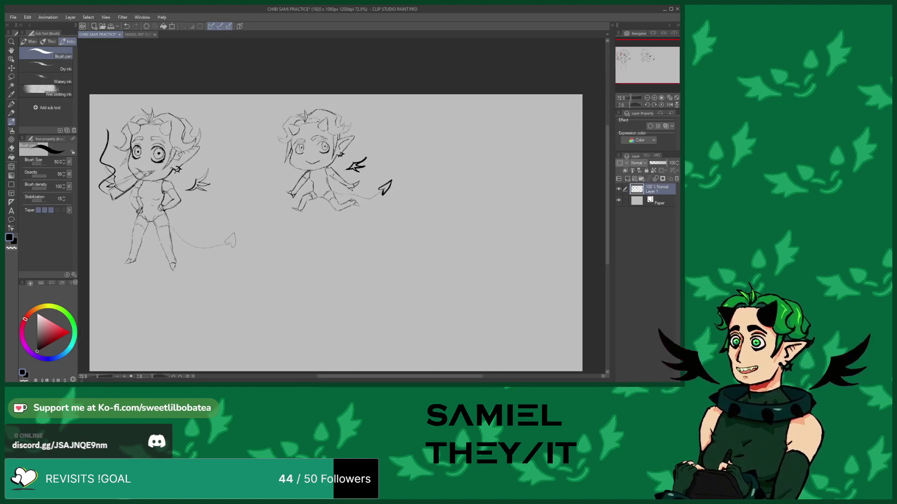
scroll(175, 157, "up", 2)
scroll(257, 171, "down", 1)
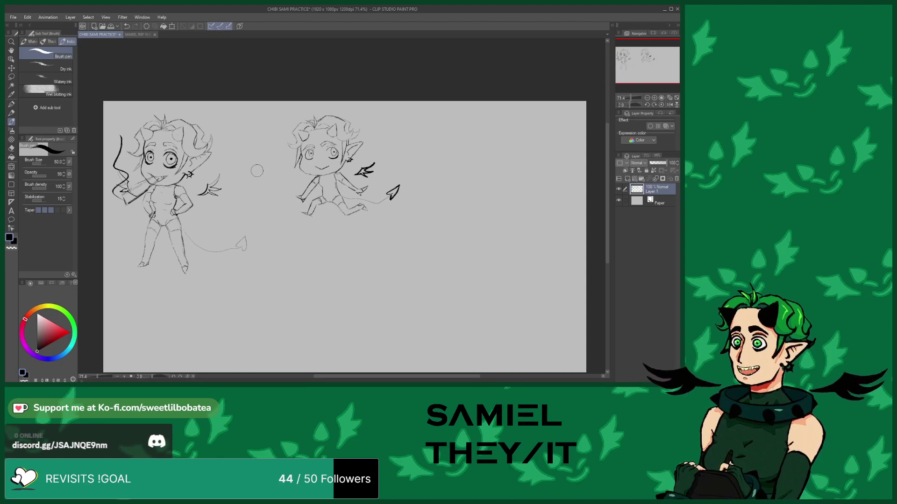
scroll(376, 183, "down", 1)
scroll(377, 182, "up", 2)
scroll(256, 136, "down", 2)
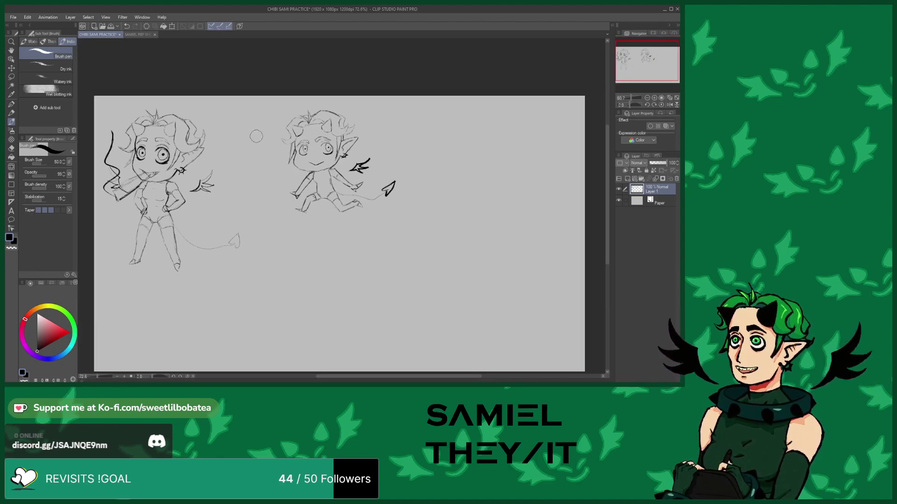
scroll(257, 138, "down", 1)
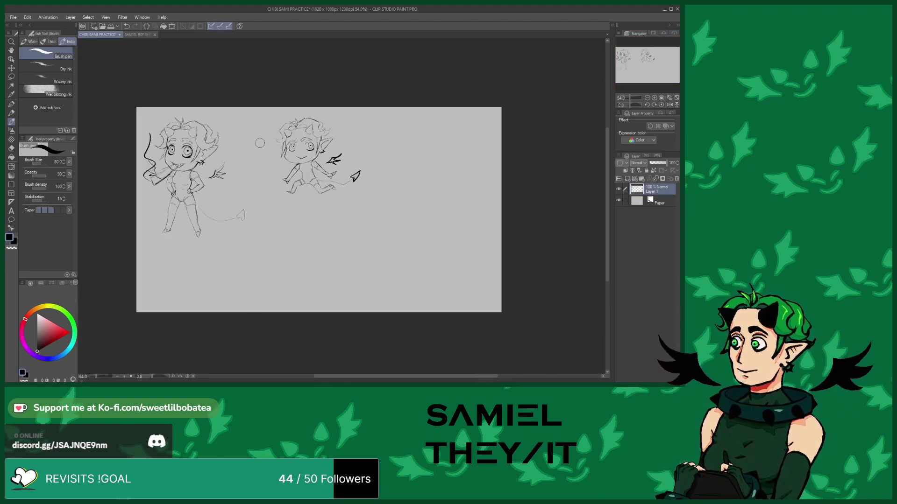
scroll(259, 142, "down", 1)
scroll(241, 173, "up", 2)
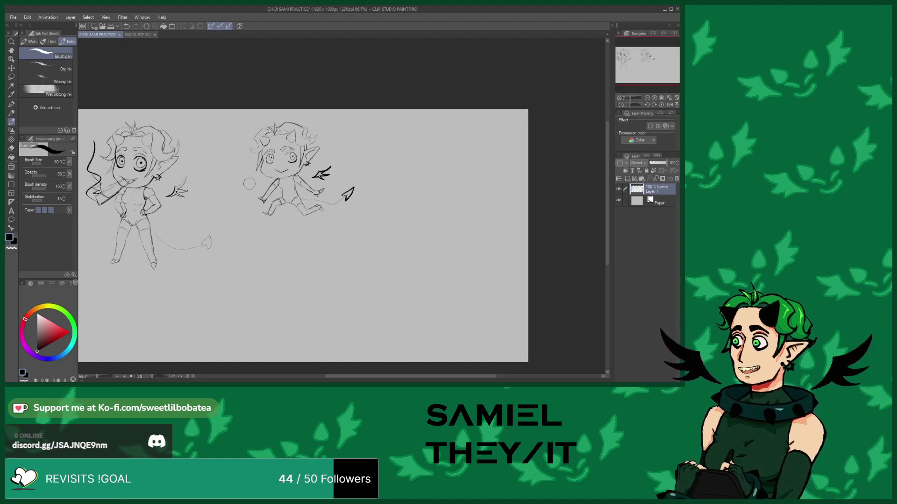
Draw a short curved chest line in the middle of the second figure's torso
scroll(216, 168, "down", 1)
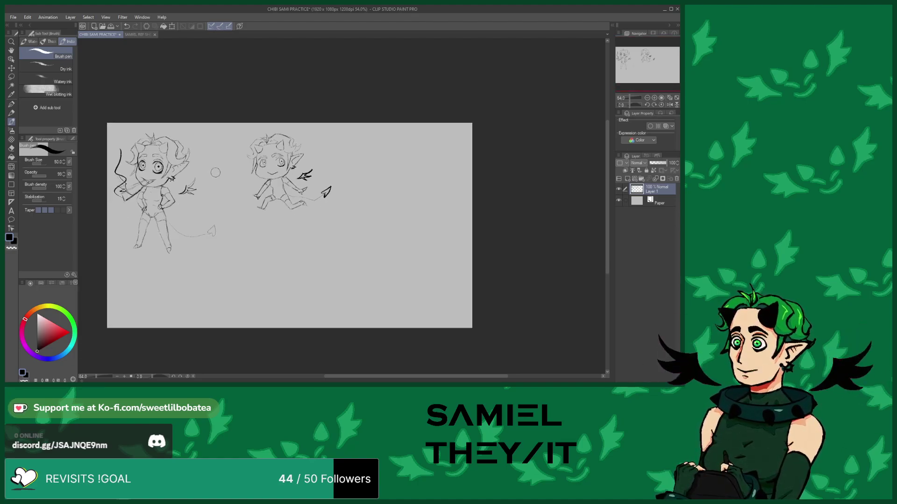
scroll(216, 168, "up", 3)
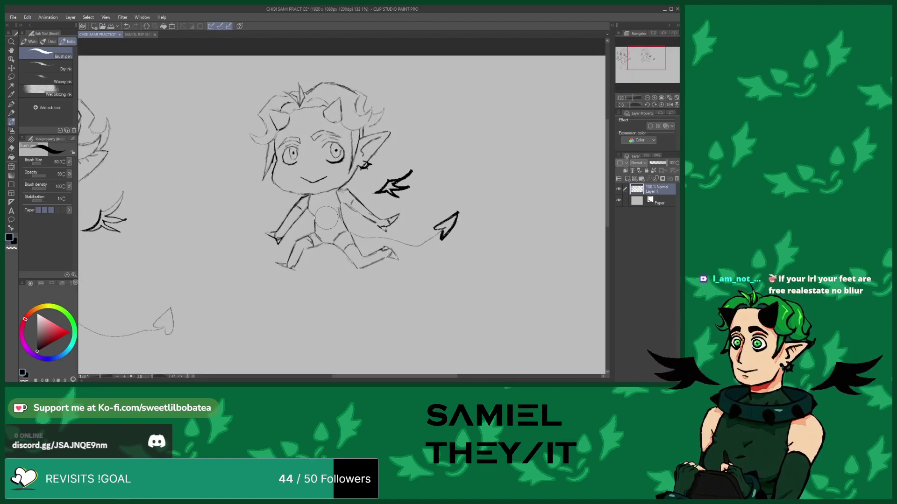
scroll(323, 212, "up", 1)
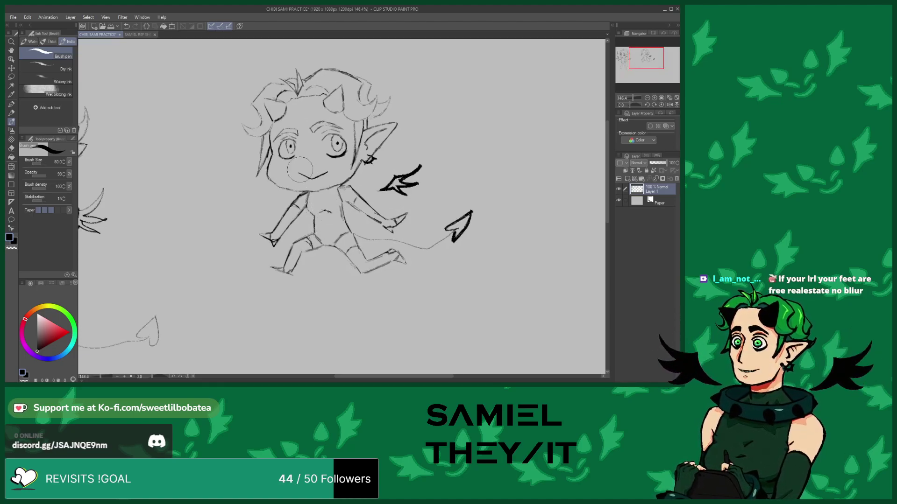
scroll(301, 173, "down", 2)
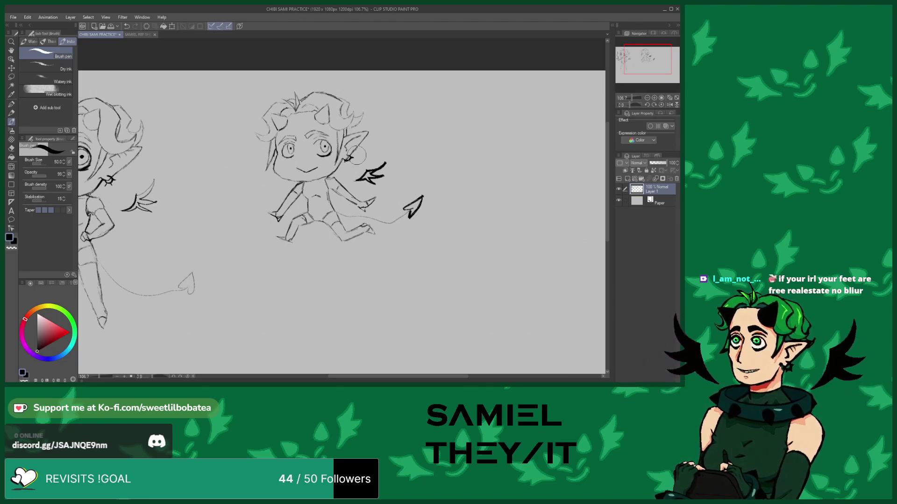
scroll(224, 123, "down", 1)
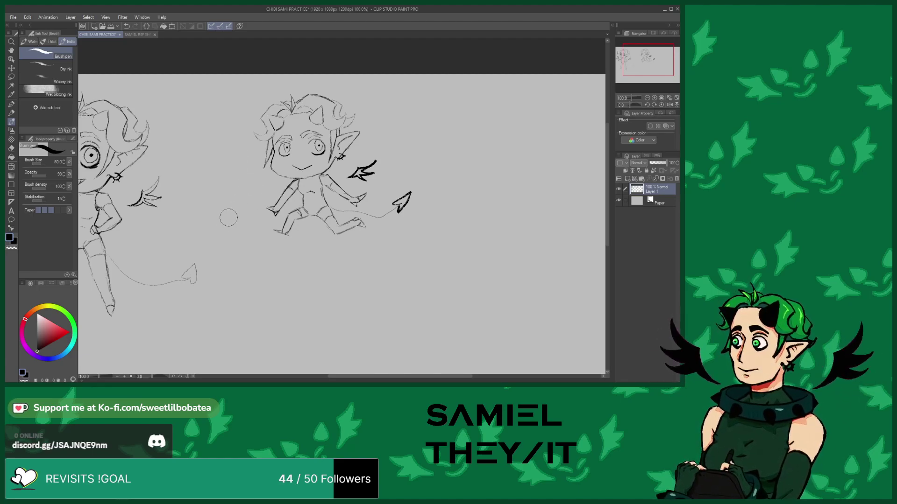
scroll(229, 215, "down", 4)
scroll(262, 234, "up", 5)
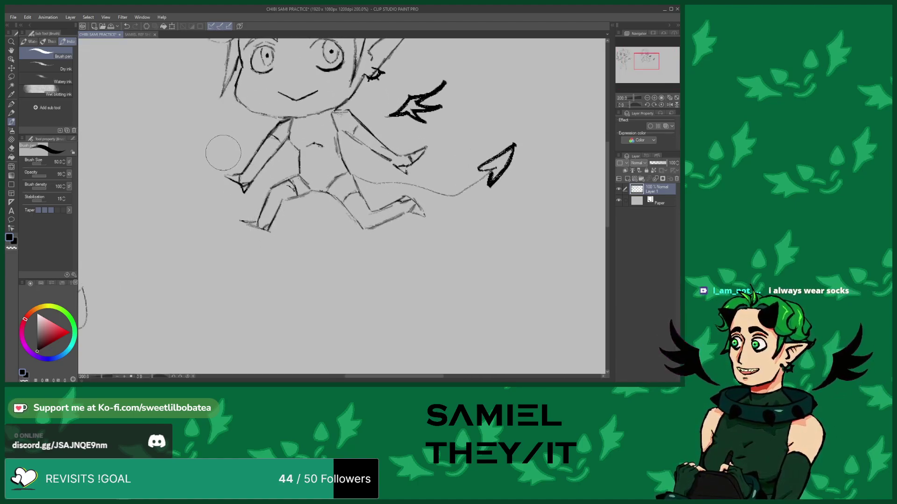
scroll(226, 158, "down", 2)
scroll(227, 157, "down", 3)
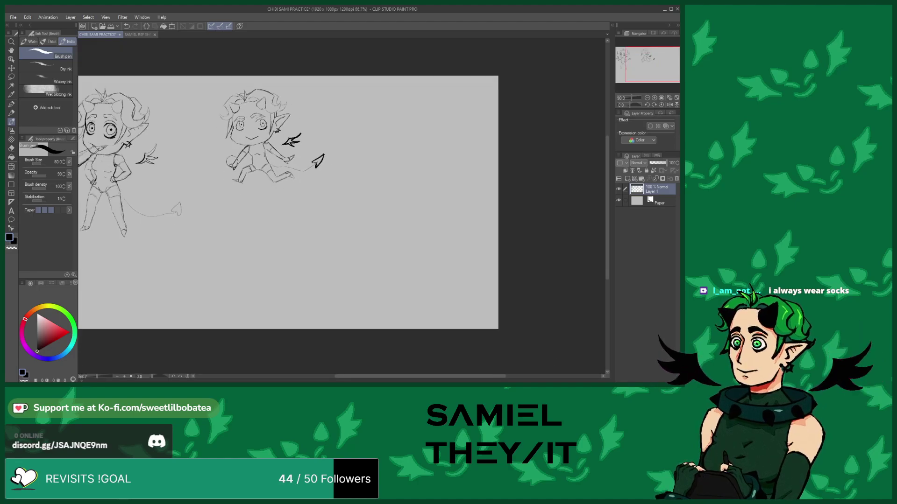
scroll(360, 142, "up", 2)
scroll(361, 118, "down", 4)
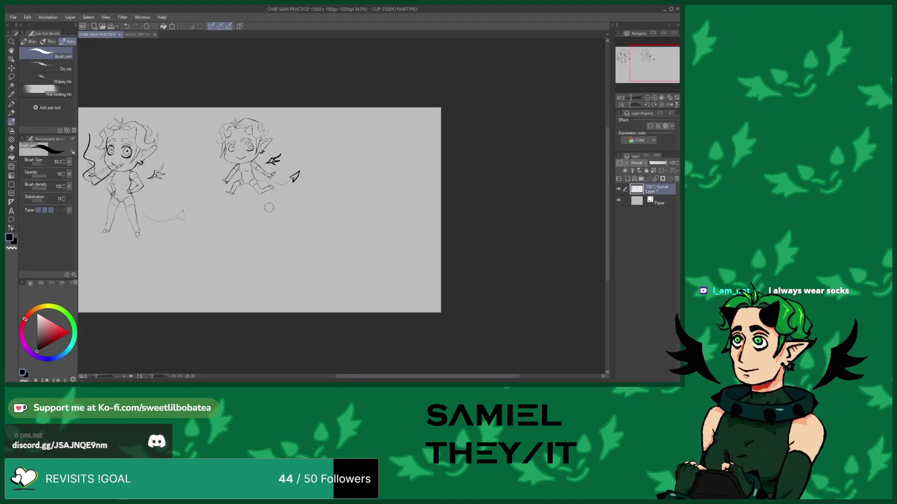
scroll(236, 217, "up", 2)
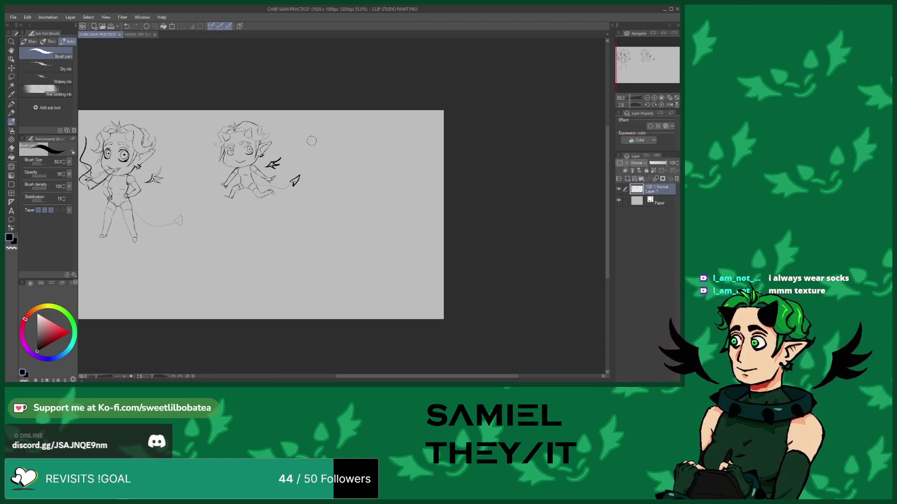
scroll(294, 178, "up", 9)
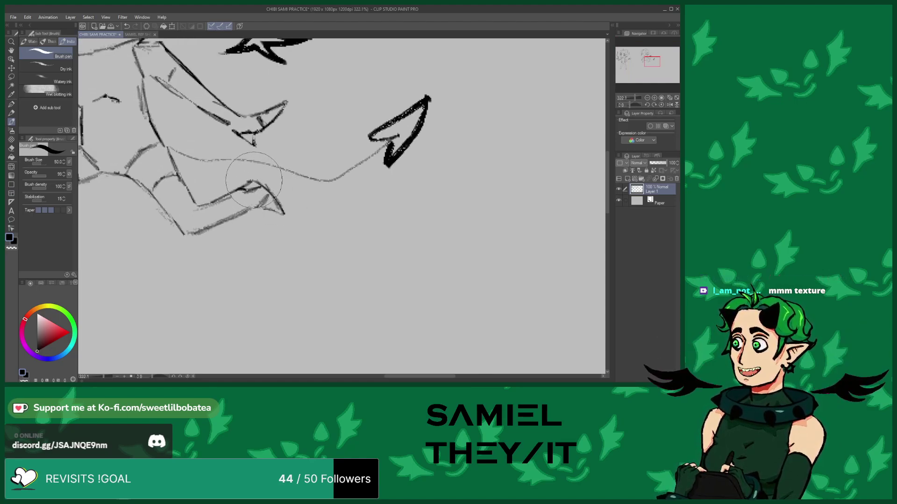
scroll(280, 238, "down", 9)
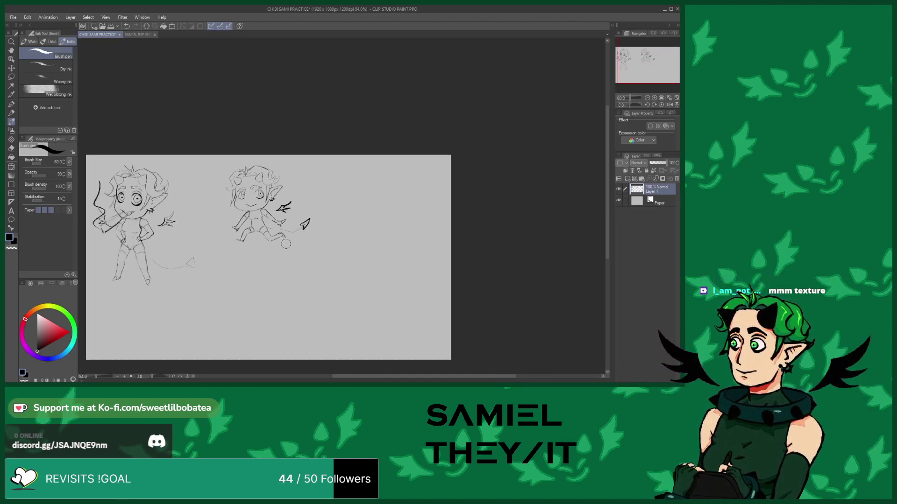
scroll(286, 243, "down", 1)
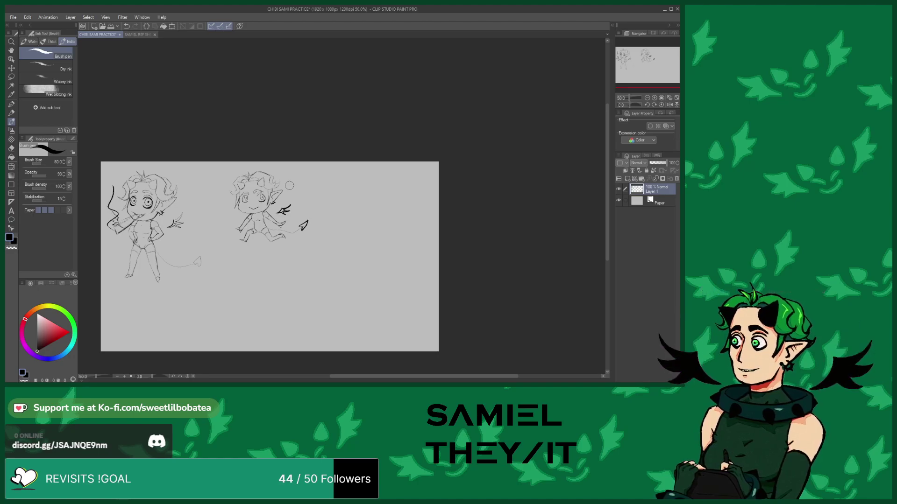
scroll(259, 198, "up", 3)
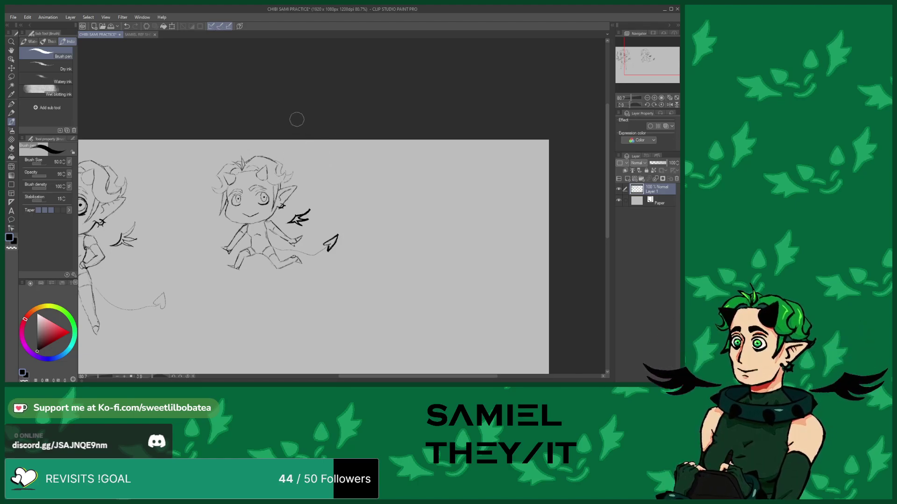
scroll(280, 210, "down", 3)
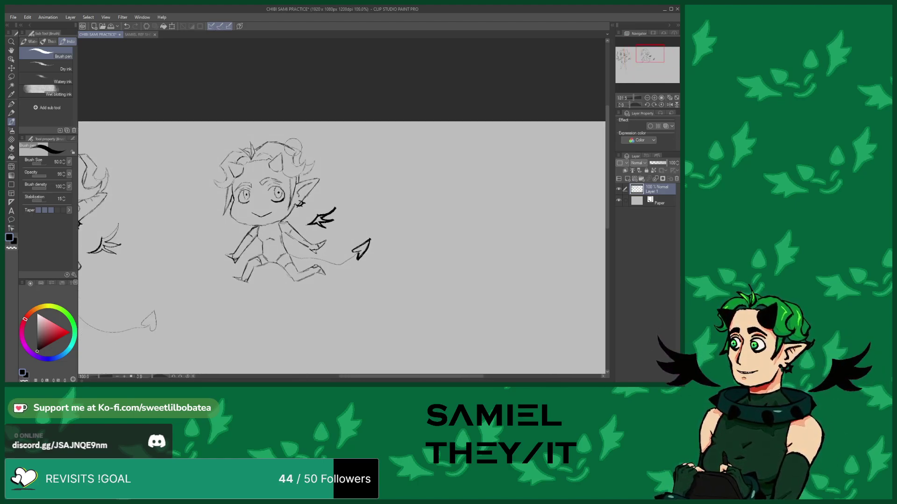
scroll(222, 206, "up", 2)
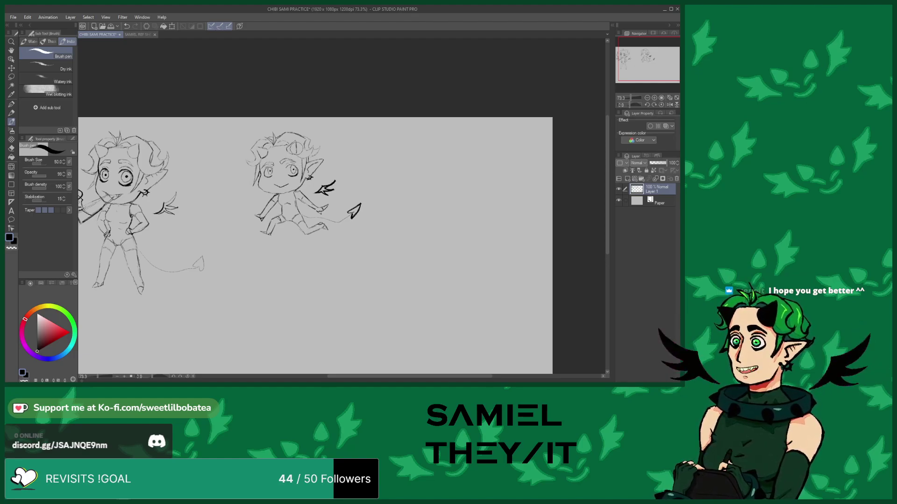
Draw the glove's upper edge as a short darker line across the second figure's ear-side upper arm
scroll(304, 189, "up", 4)
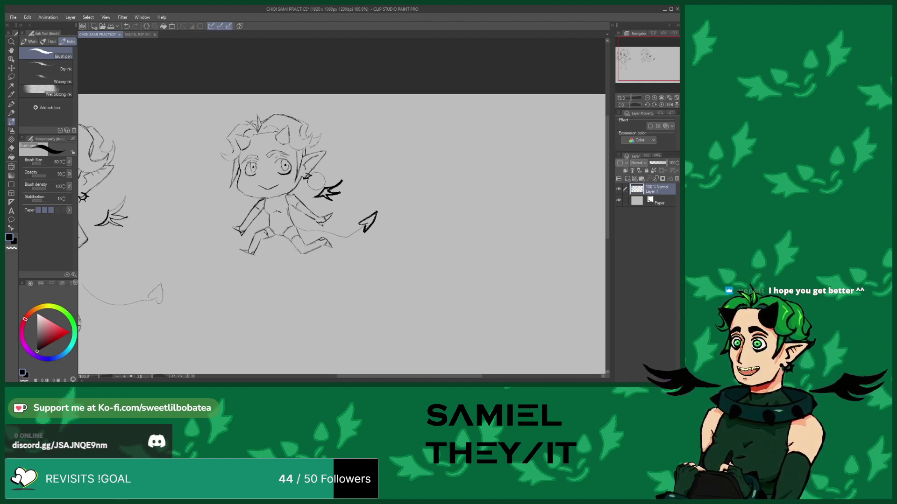
scroll(259, 203, "up", 1)
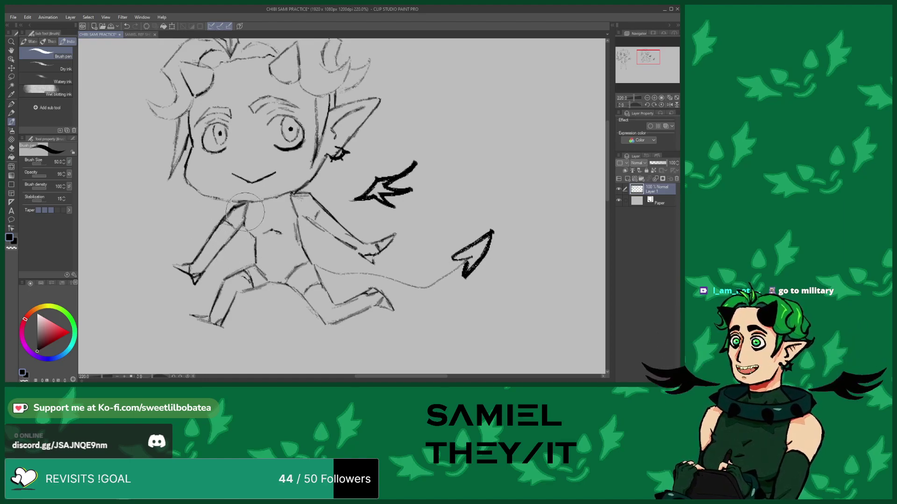
scroll(299, 218, "up", 2)
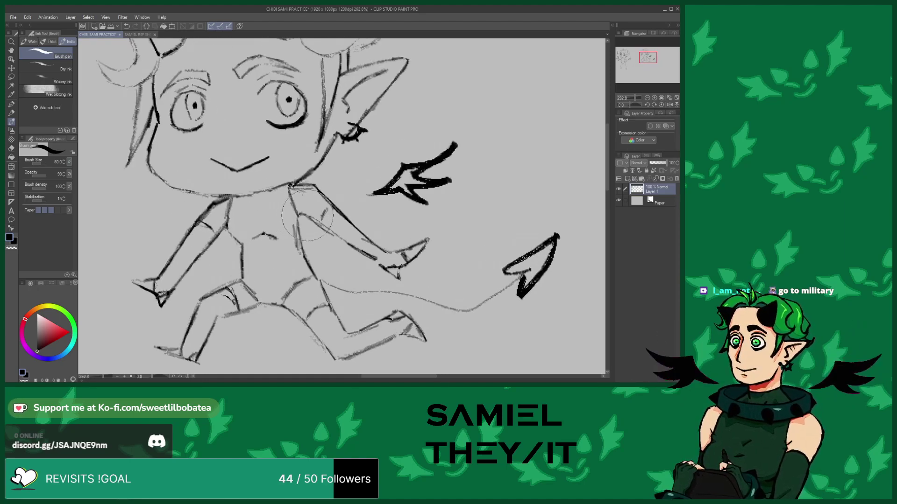
left_click_drag(323, 211, 319, 221)
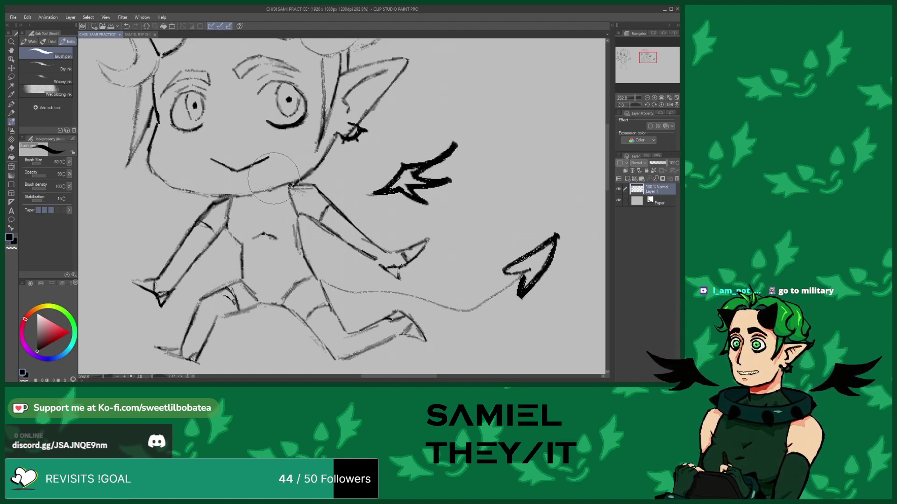
Darken the outer line of the second figure's arm opposite the ear, and trim its excess thickness with the Hard eraser
scroll(221, 215, "down", 3)
scroll(221, 215, "down", 2)
scroll(252, 229, "up", 4)
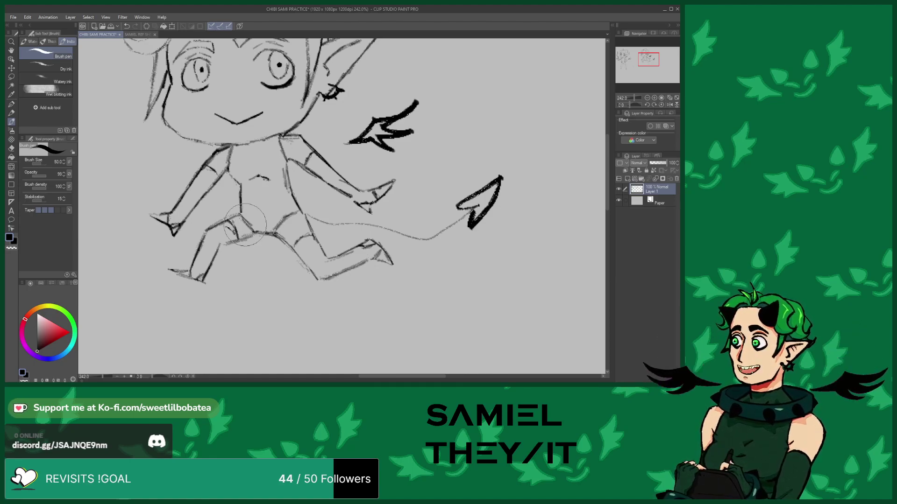
left_click(11, 148)
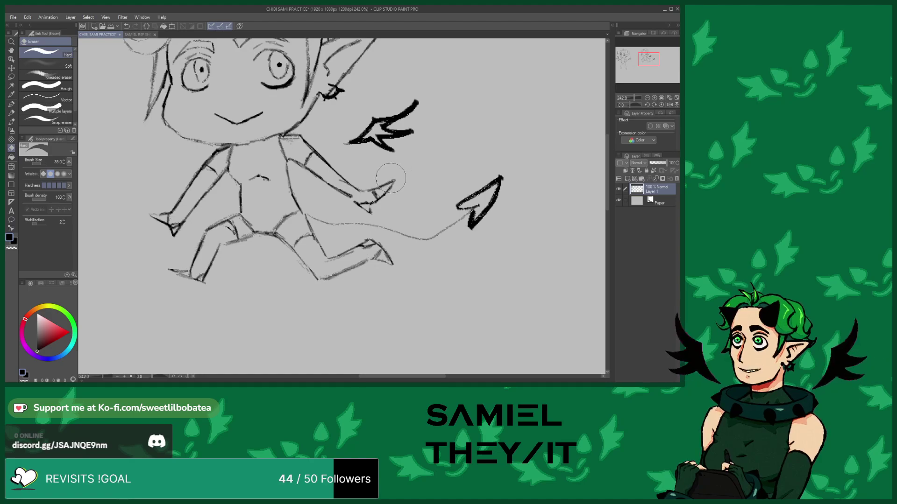
key("b")
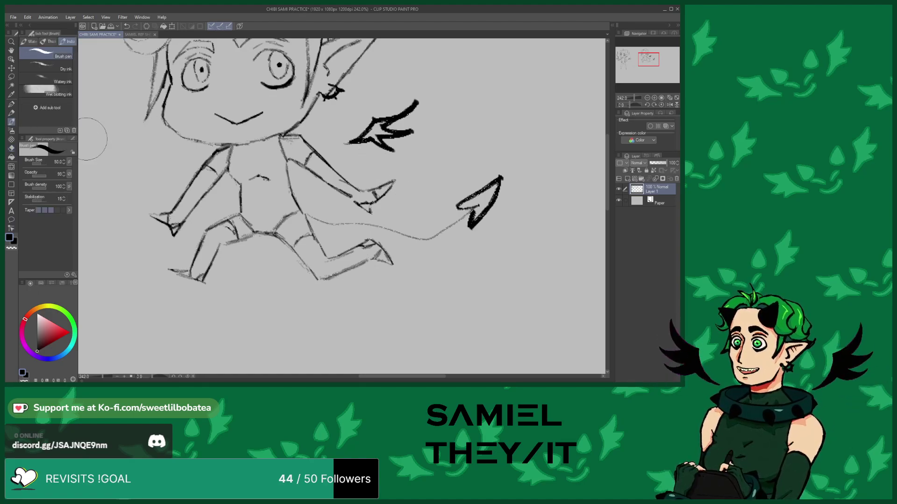
mouse_move(177, 210)
left_mouse_down()
mouse_move(206, 187)
mouse_move(210, 158)
mouse_move(200, 173)
mouse_move(215, 156)
mouse_move(187, 196)
mouse_move(196, 182)
left_mouse_up()
left_click(11, 148)
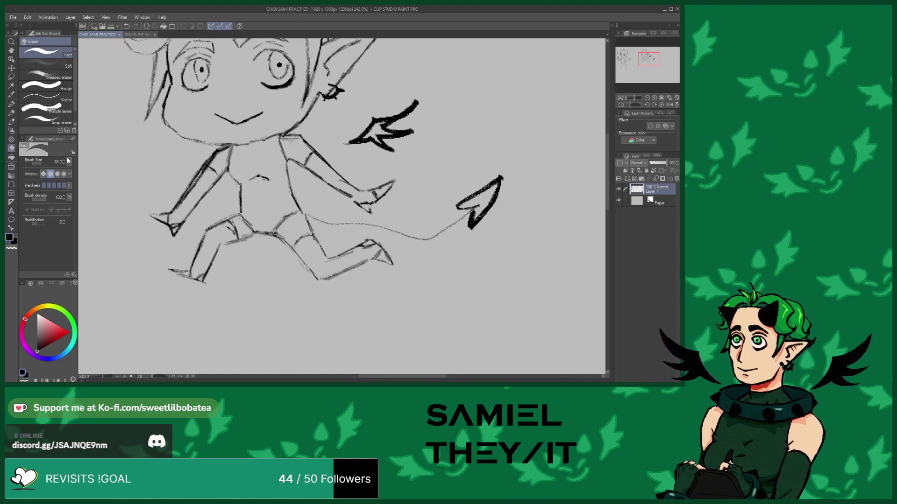
mouse_move(174, 204)
left_mouse_down()
mouse_move(192, 179)
mouse_move(169, 209)
mouse_move(214, 150)
mouse_move(195, 183)
left_mouse_up()
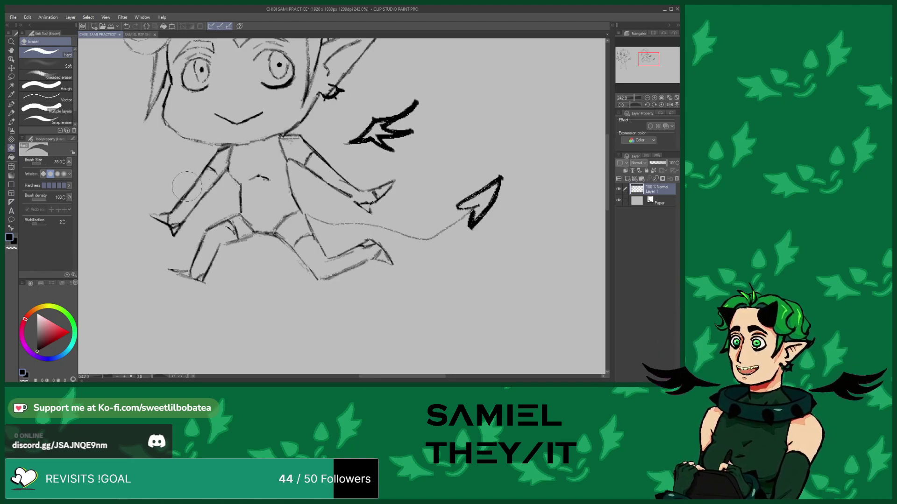
left_click(12, 122)
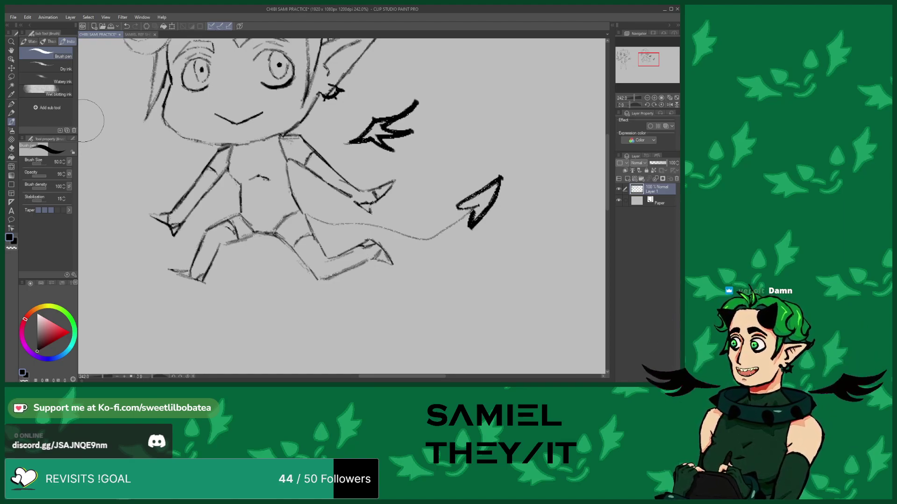
Fill the second figure's arrow-shaped tail tip and wing outline with solid black
scroll(234, 208, "down", 6)
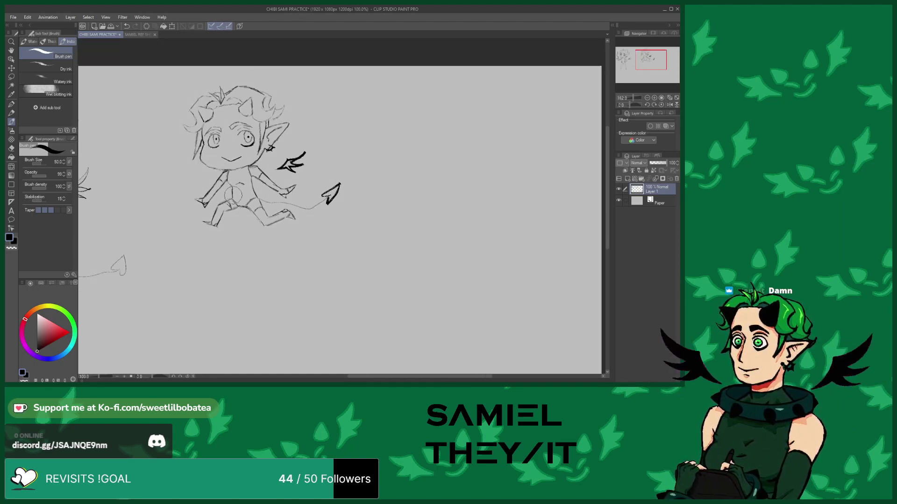
scroll(234, 201, "up", 5)
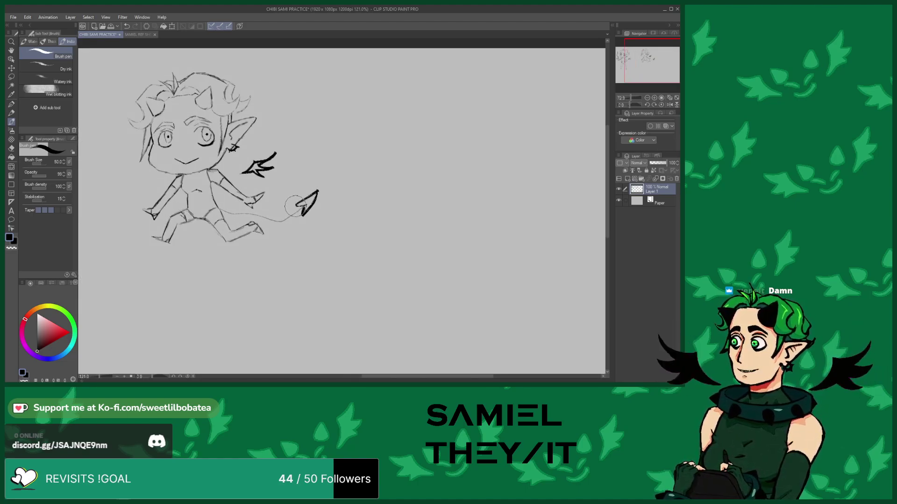
mouse_move(308, 206)
left_mouse_down()
mouse_move(325, 188)
mouse_move(303, 218)
mouse_move(324, 185)
mouse_move(294, 207)
mouse_move(312, 196)
mouse_move(304, 215)
mouse_move(304, 196)
mouse_move(312, 201)
left_mouse_up()
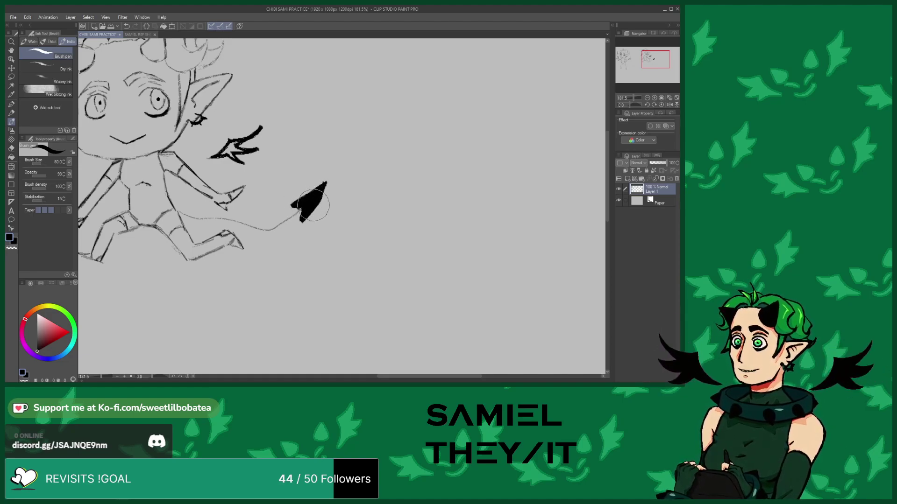
scroll(222, 159, "up", 1)
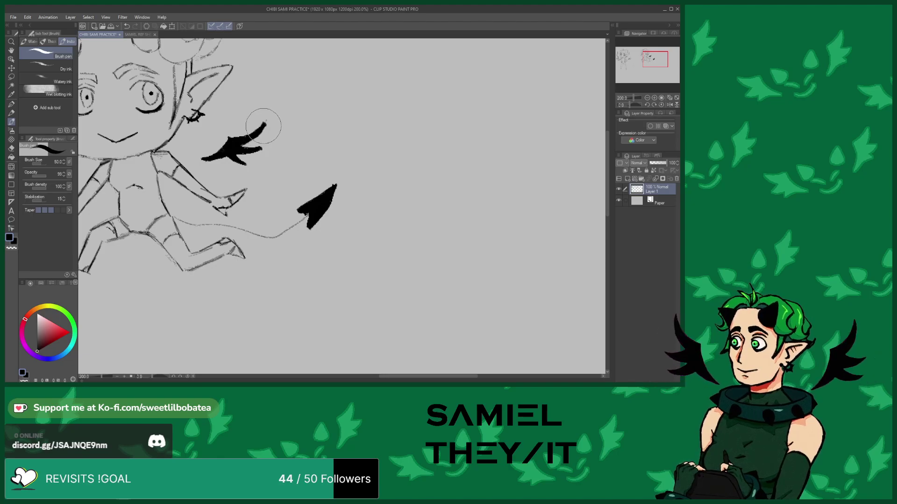
Sharpen the feather tips of the second figure's black wing with the Hard eraser
scroll(265, 201, "down", 2)
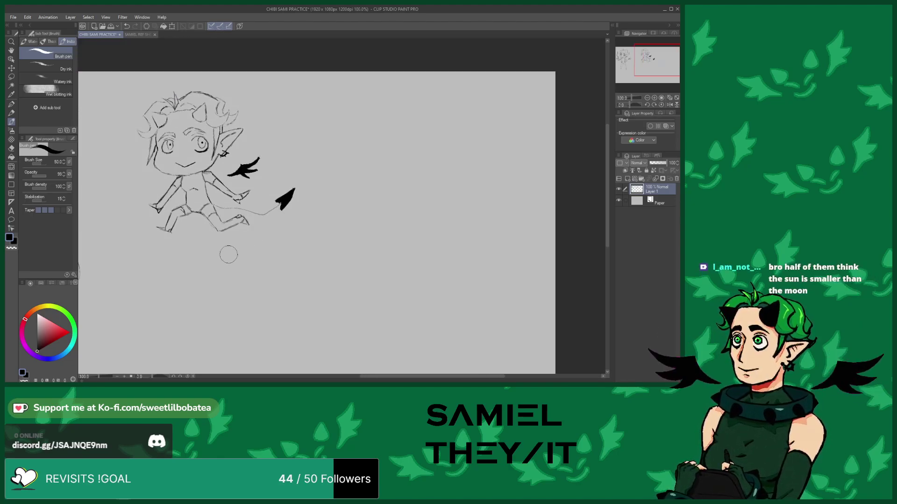
scroll(221, 237, "up", 1)
scroll(253, 139, "up", 5)
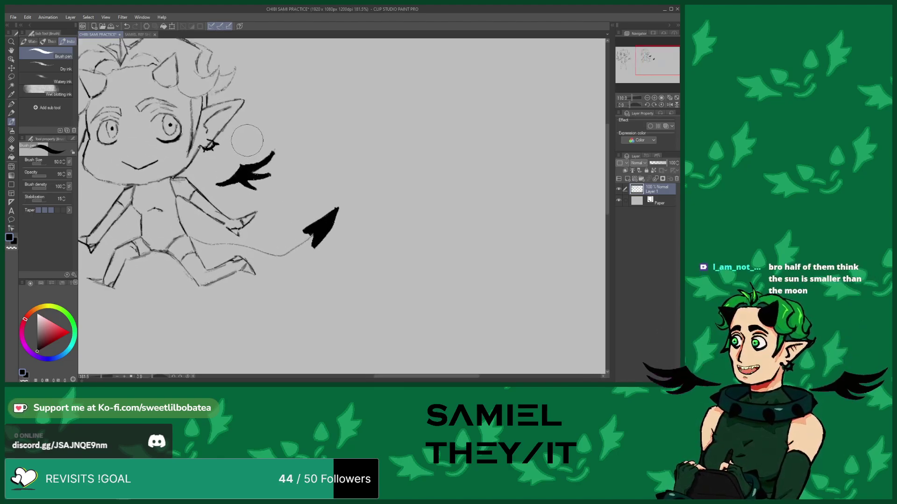
left_click(10, 149)
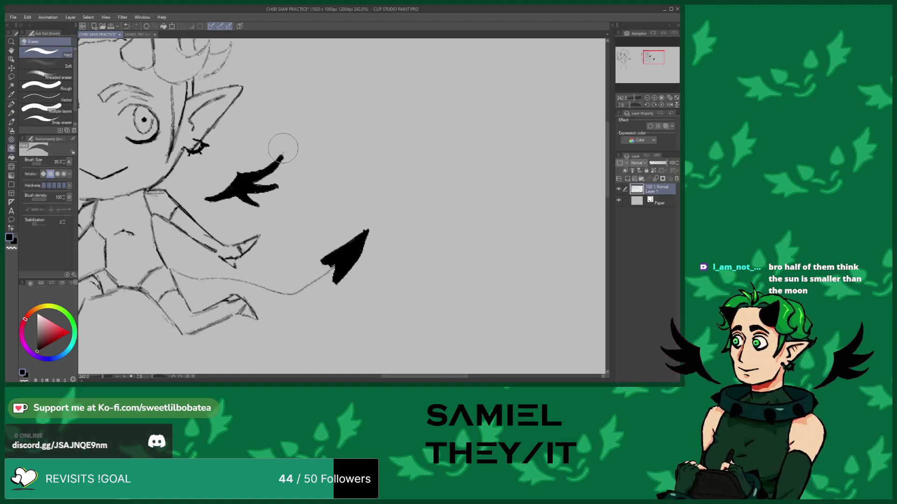
left_click_drag(280, 177, 270, 182)
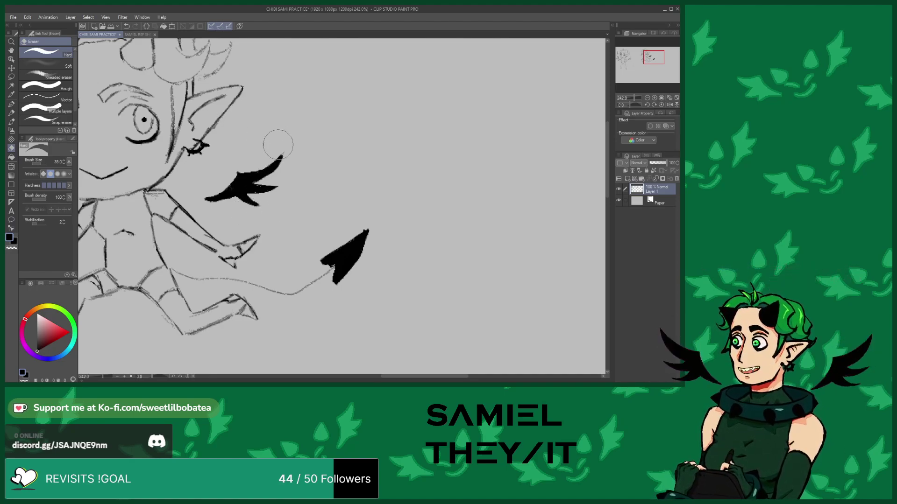
Add short inner fold strokes to the second figure's pointed ear and extend the black wing's inner end and upper edge into sharper points
left_click(11, 122)
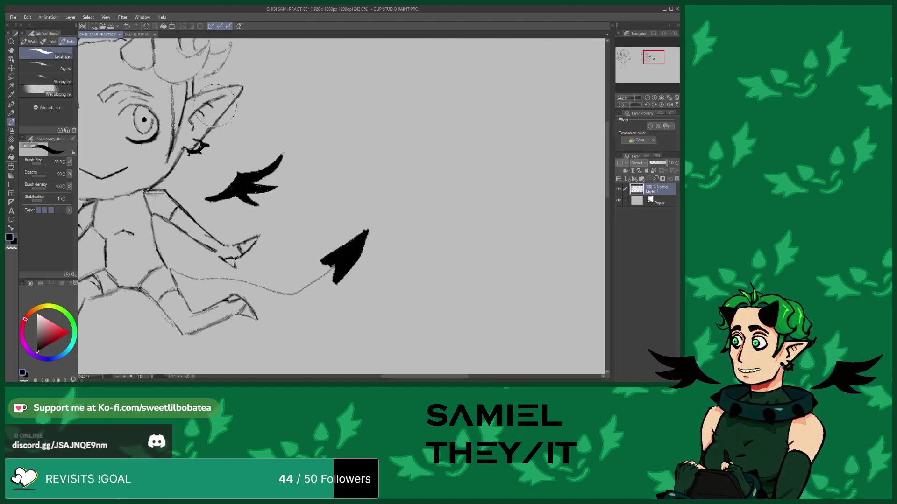
scroll(285, 196, "down", 3)
scroll(303, 168, "up", 5)
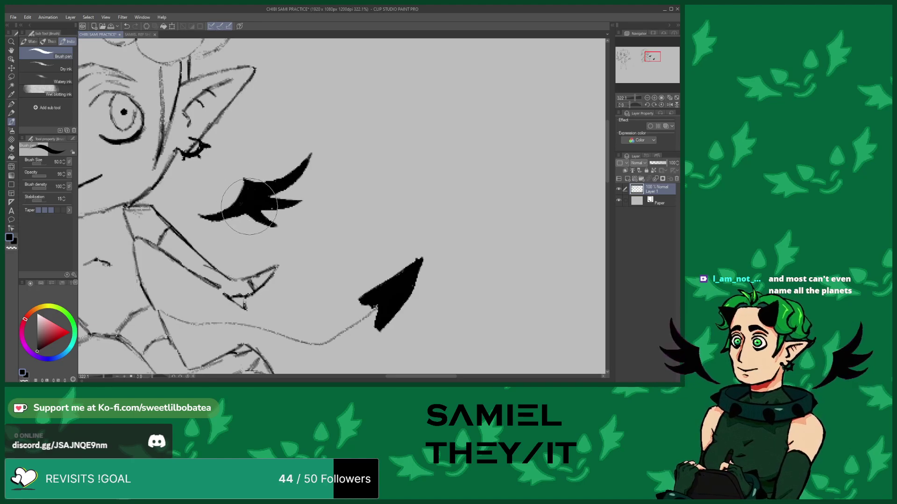
Redraw the pointed, outward-curling hair tuft above the second figure's ear with darker brush lines
scroll(247, 183, "down", 8)
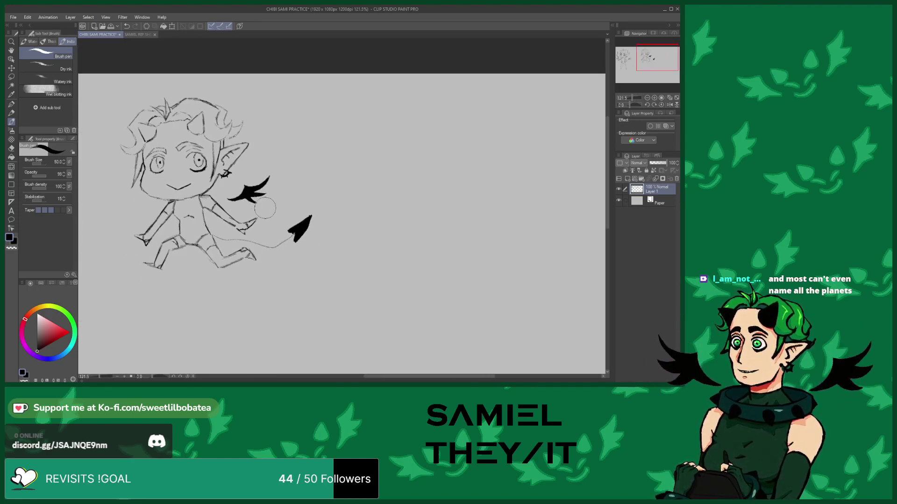
scroll(279, 225, "up", 3)
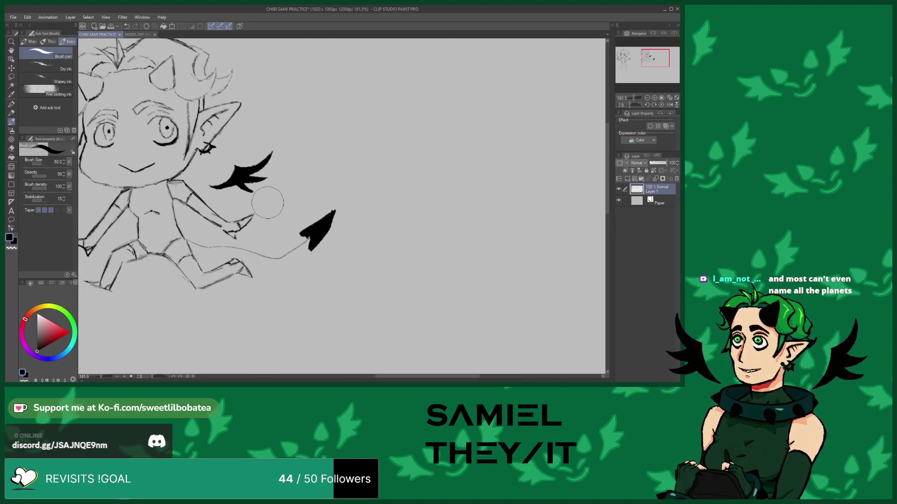
scroll(251, 158, "up", 5)
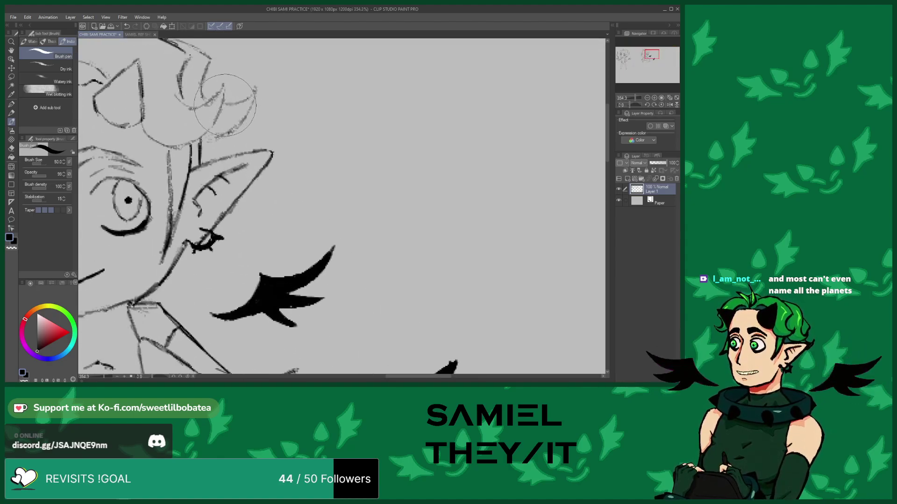
mouse_move(249, 96)
left_mouse_down()
mouse_move(256, 84)
mouse_move(245, 121)
mouse_move(255, 98)
left_mouse_up()
left_click_drag(203, 141, 232, 138)
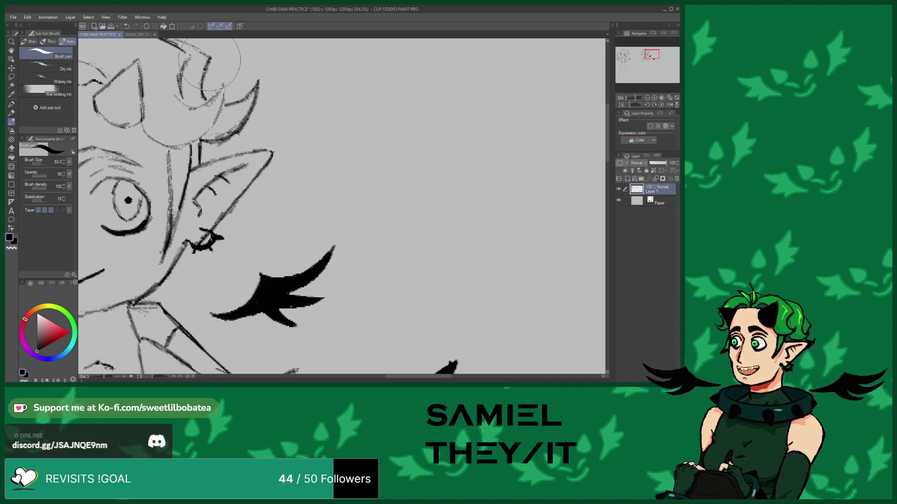
Darken the sketched hair outline across the crown and the curls above the pointed ear with the Brush pen
scroll(187, 54, "down", 5)
scroll(201, 61, "up", 5)
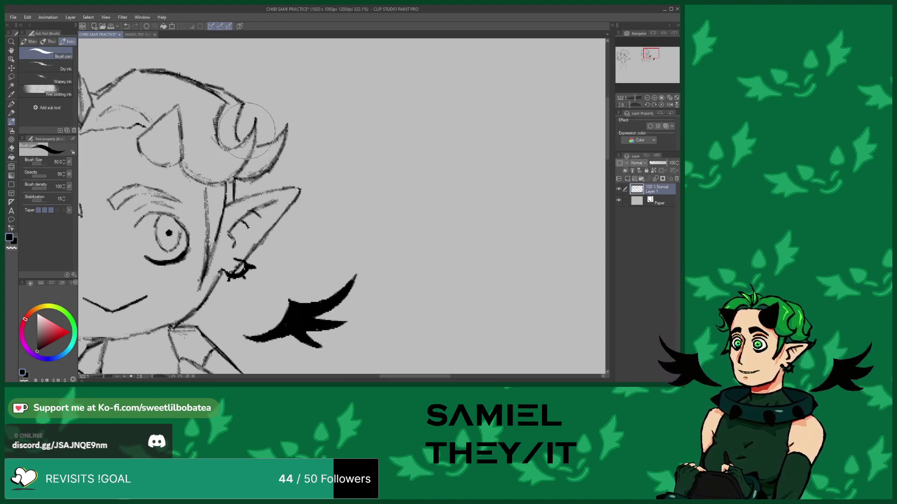
scroll(250, 180, "down", 2)
scroll(251, 180, "down", 1)
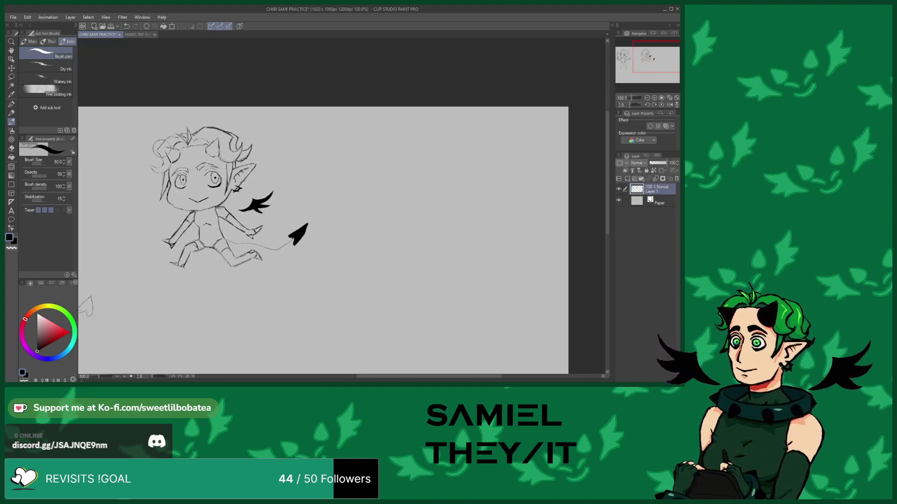
scroll(225, 126, "up", 2)
scroll(223, 125, "up", 3)
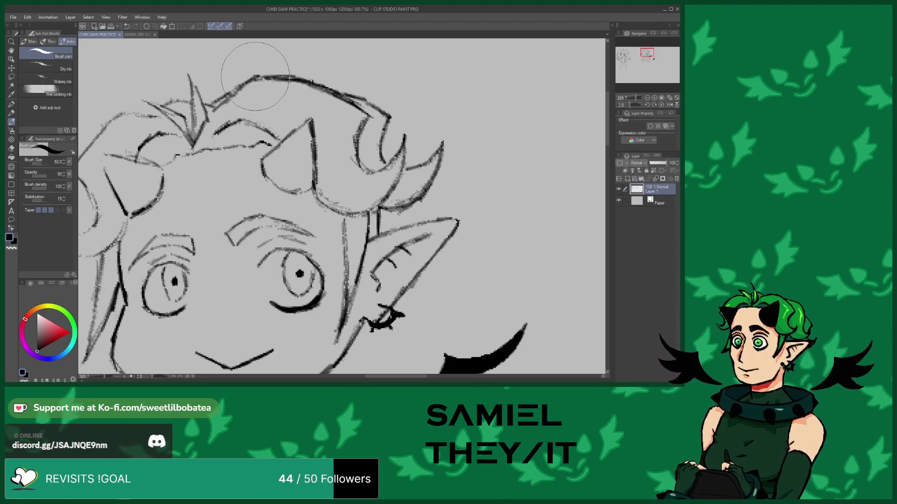
Darken the upper and inner edge of the hair curl beside the left horn and tidy it with the Hard eraser
scroll(285, 103, "down", 4)
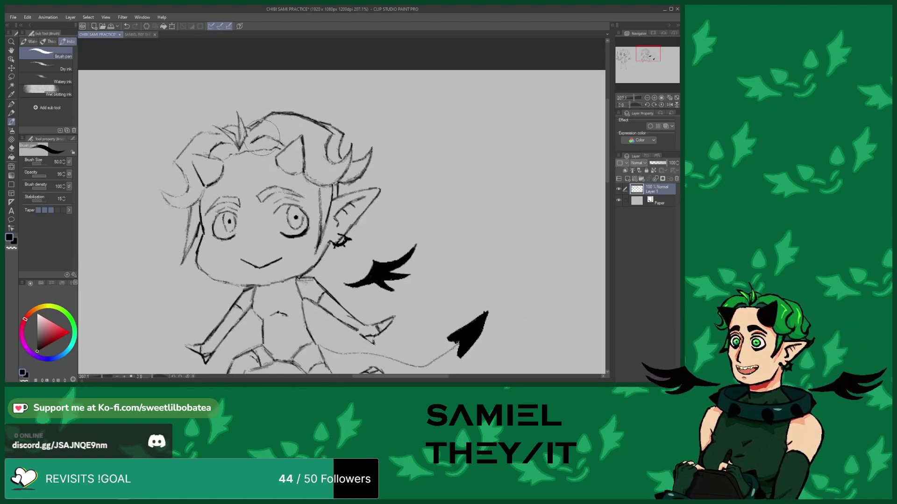
scroll(178, 138, "up", 2)
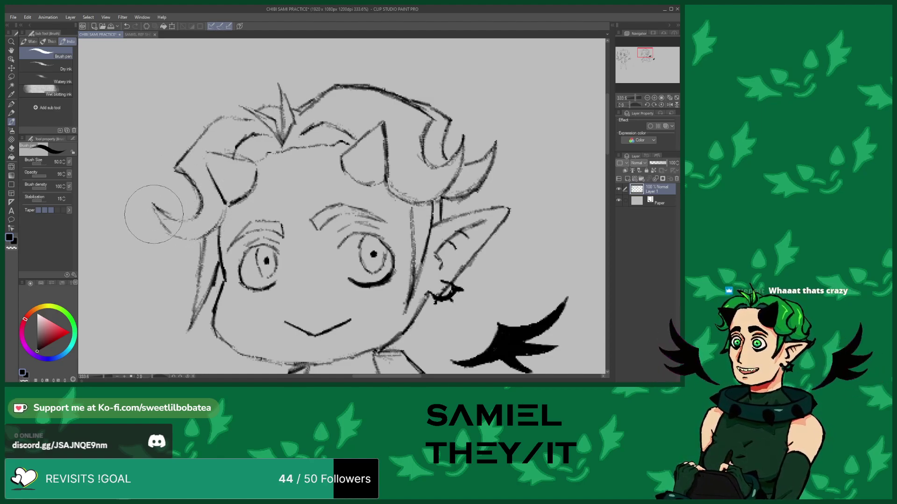
left_click(11, 149)
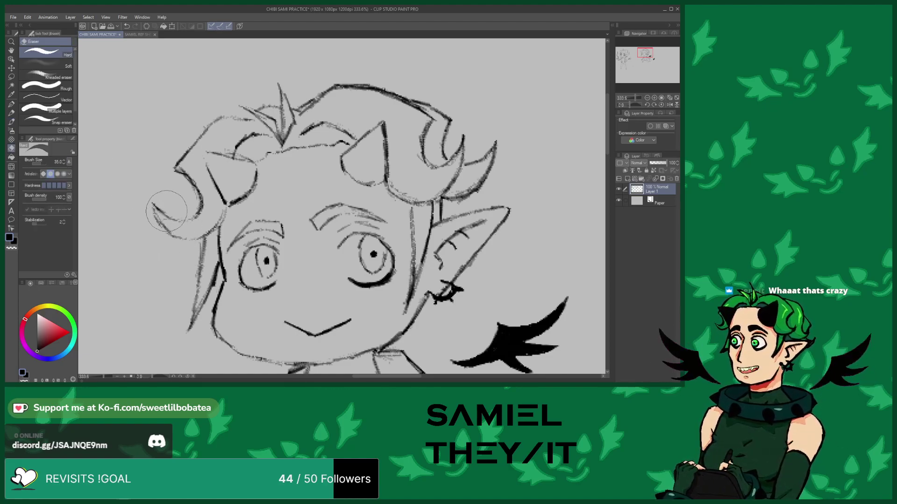
left_click(11, 122)
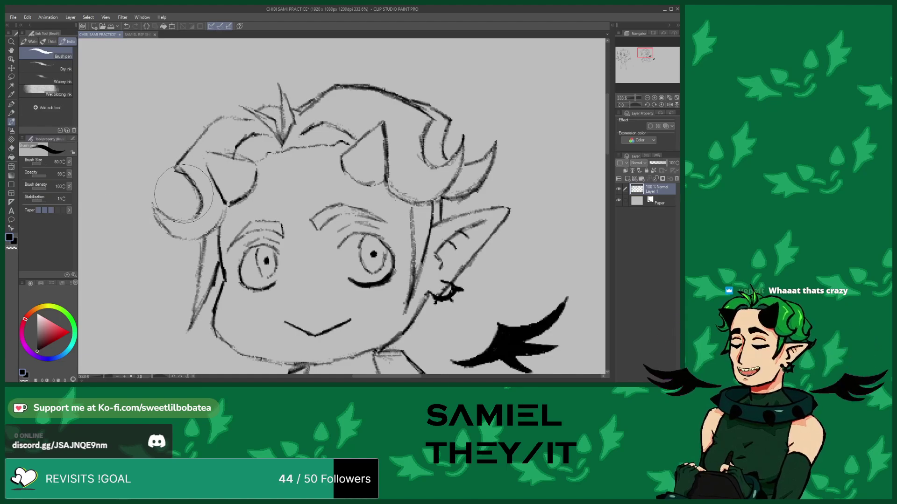
Ink the left horn's outline with the Brush pen and clean its edges with the Hard eraser
scroll(192, 193, "down", 3)
scroll(193, 192, "up", 3)
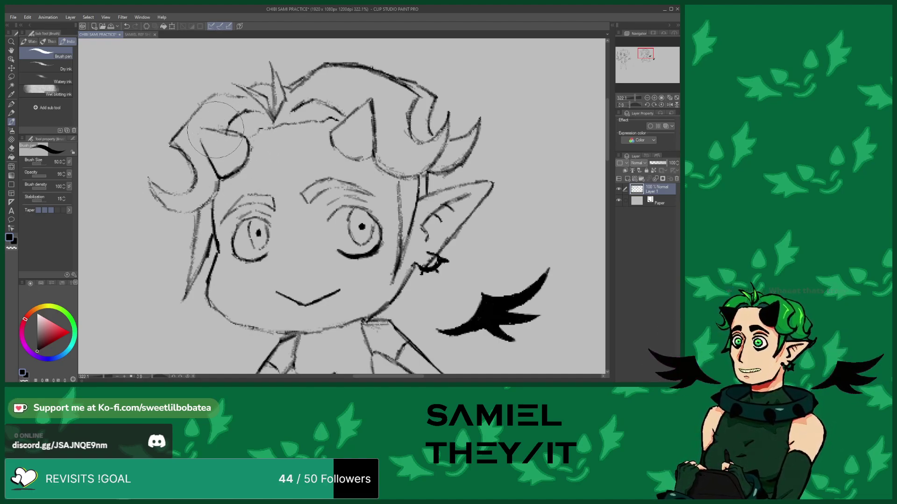
mouse_move(204, 126)
left_mouse_down()
mouse_move(195, 129)
mouse_move(202, 142)
left_mouse_up()
left_click(14, 148)
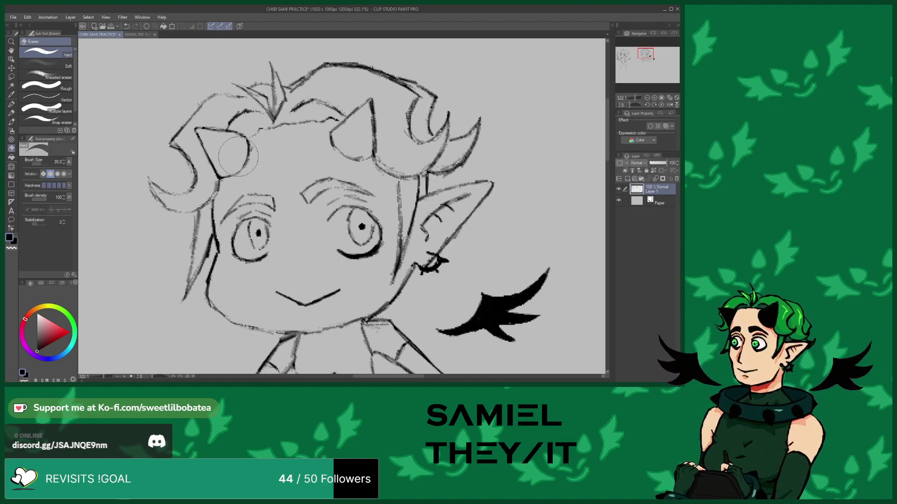
left_click(12, 122)
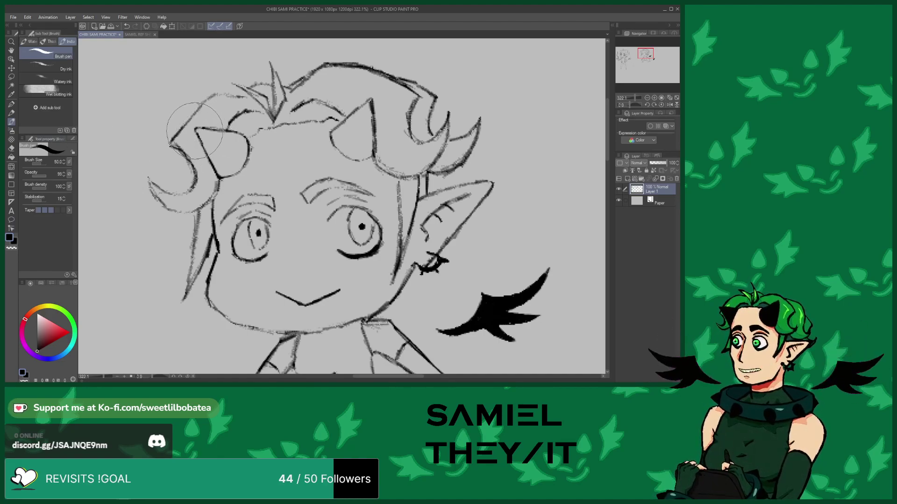
Darken the right horn's outline with the Brush pen and tidy the horn lines with the Hard eraser
scroll(195, 131, "up", 2)
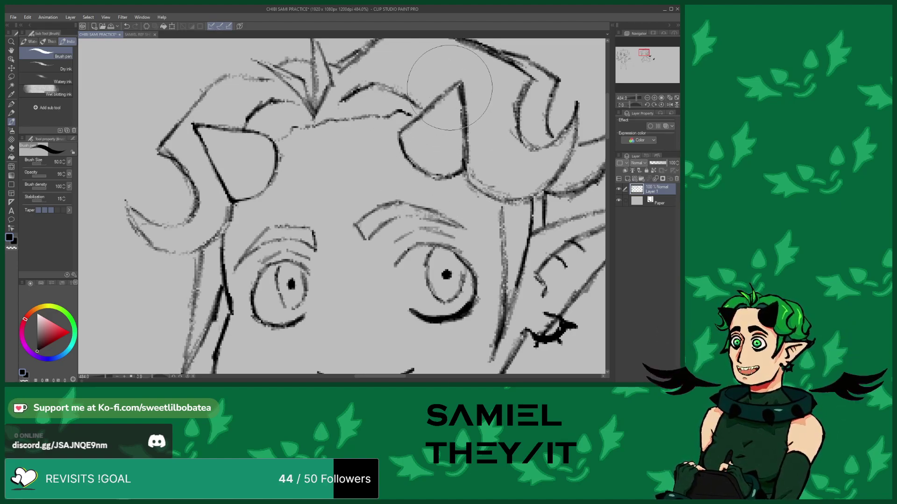
scroll(261, 187, "down", 3)
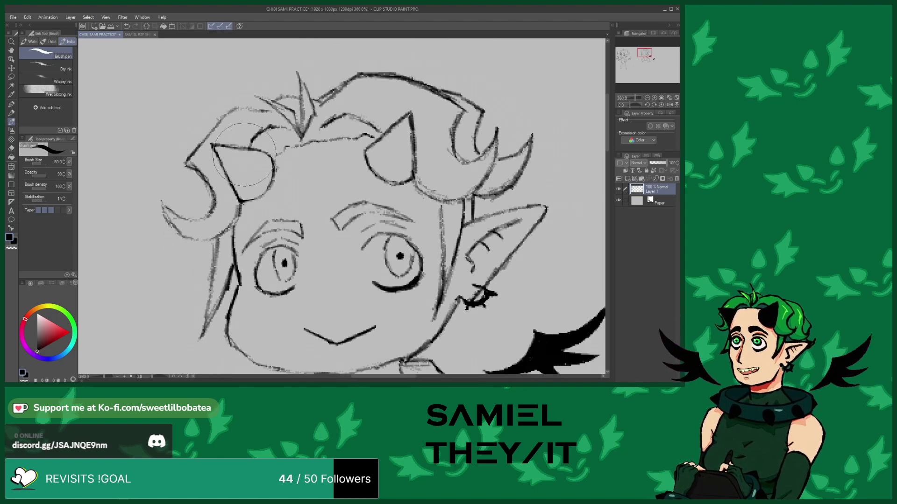
scroll(222, 141, "up", 1)
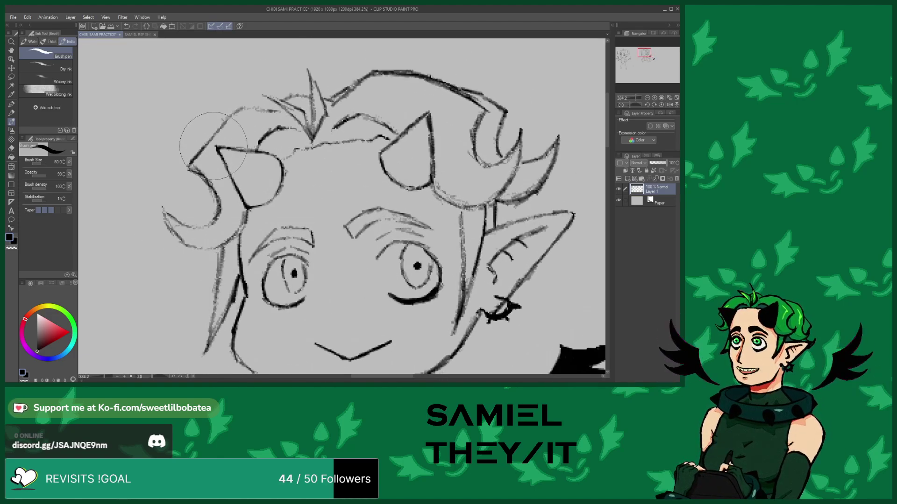
left_click(12, 148)
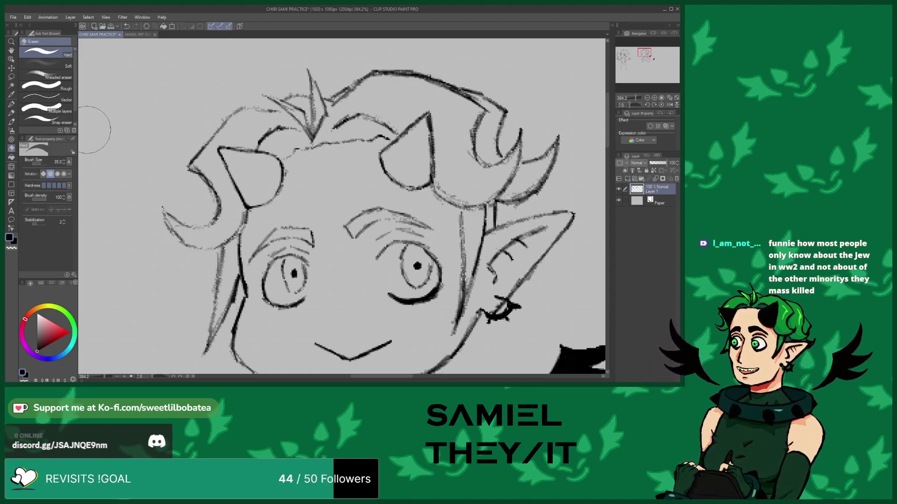
left_click(12, 122)
Darken the hair outline between the left horn and the central tuft with the Brush pen
scroll(251, 147, "down", 2)
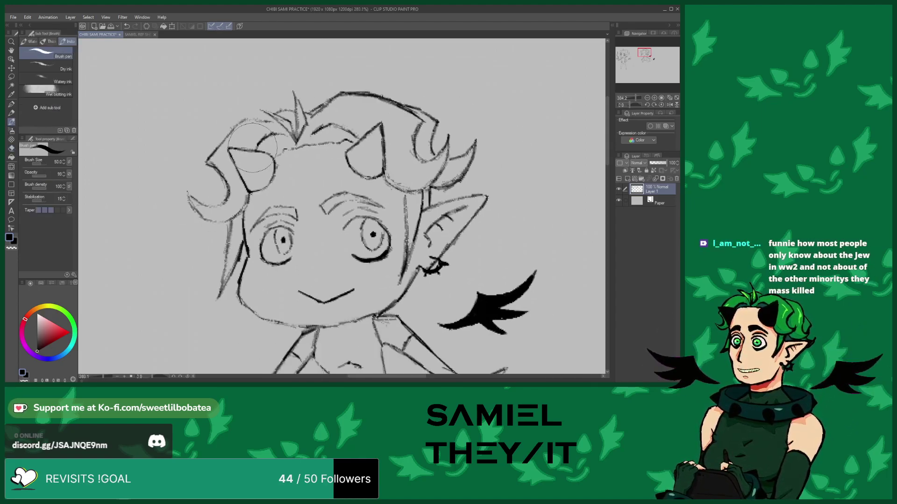
scroll(251, 147, "down", 2)
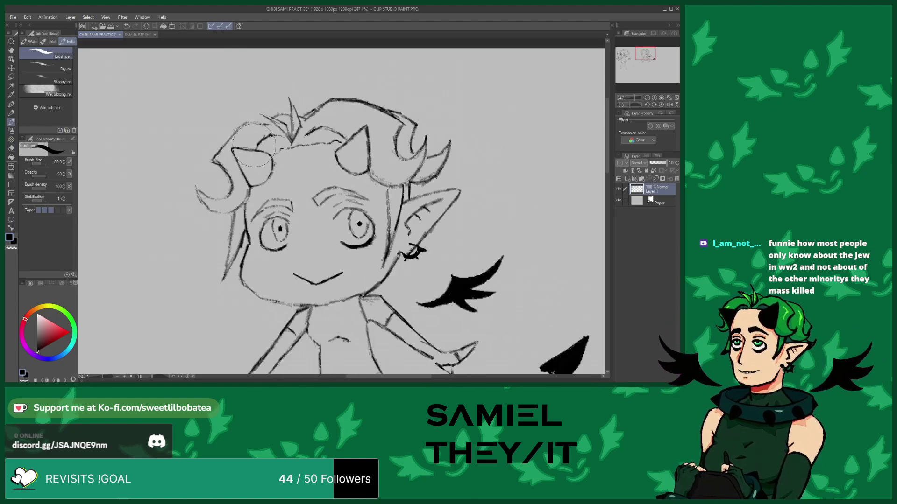
scroll(253, 153, "down", 2)
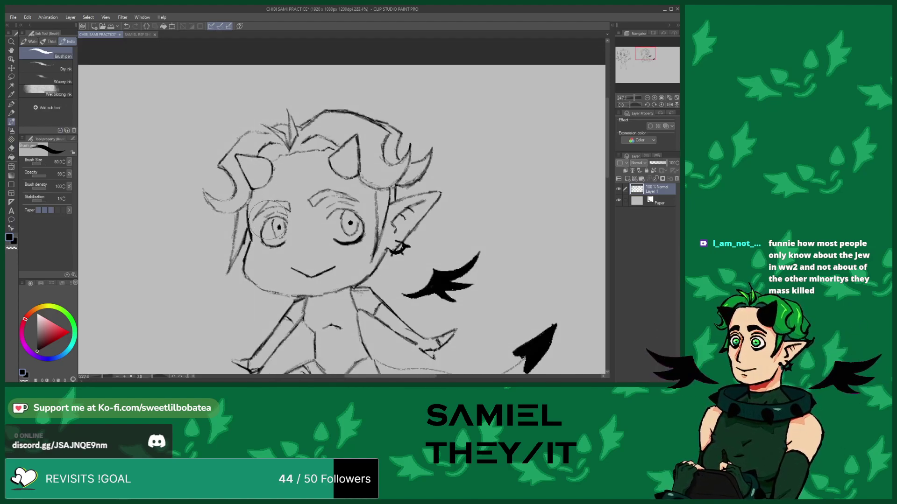
scroll(268, 152, "up", 4)
scroll(268, 152, "up", 2)
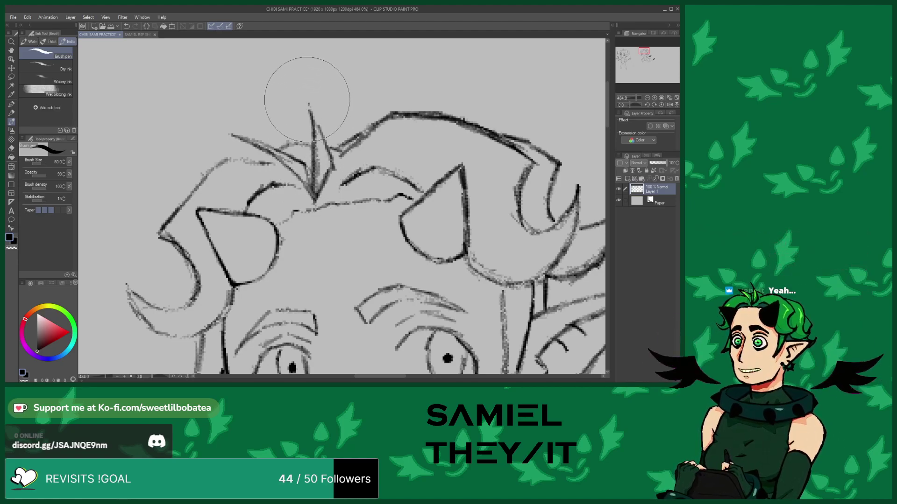
left_click_drag(315, 127, 332, 147)
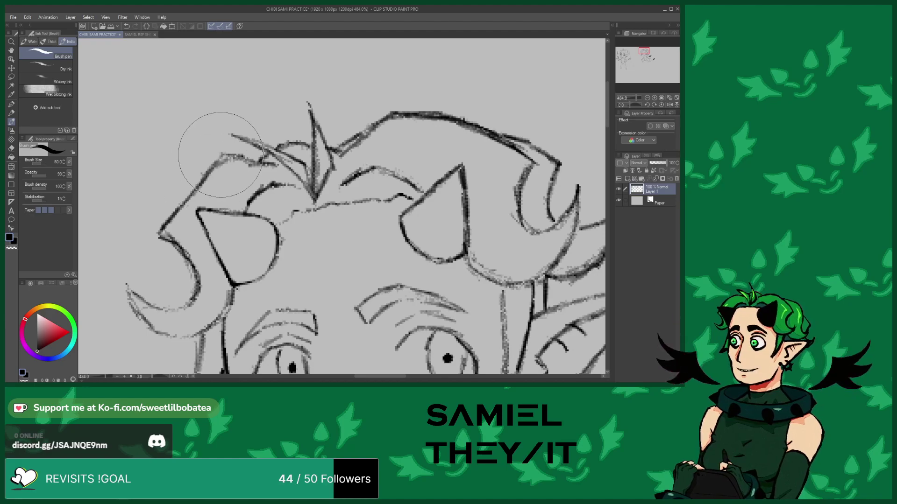
scroll(246, 105, "down", 2)
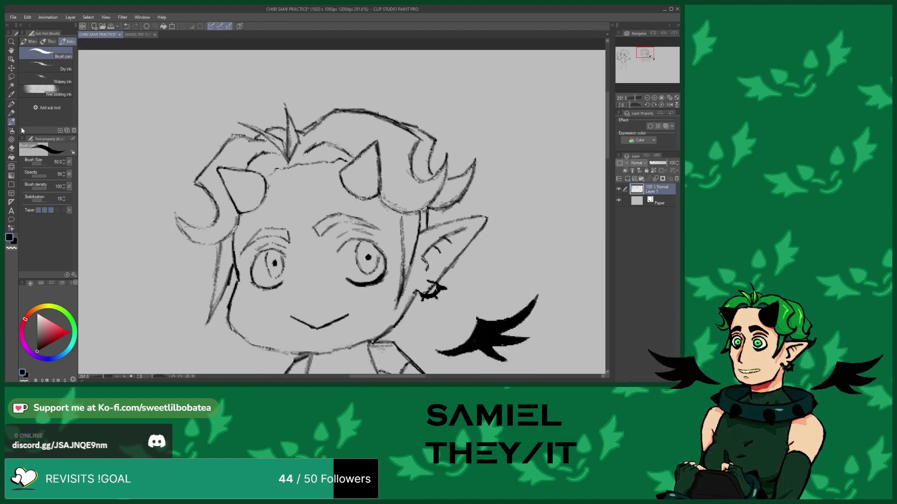
Strengthen the long hair strand in front of the pointed ear and clean its edges with the Hard eraser
left_click(11, 148)
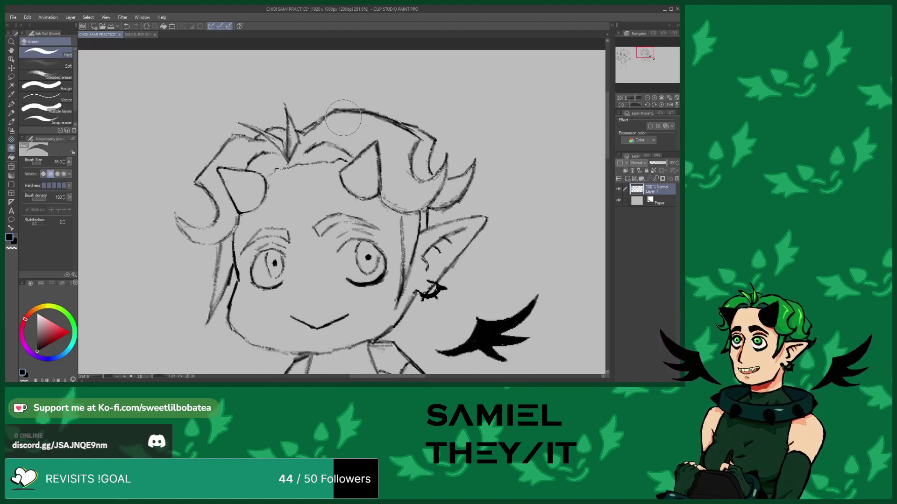
scroll(361, 120, "down", 5)
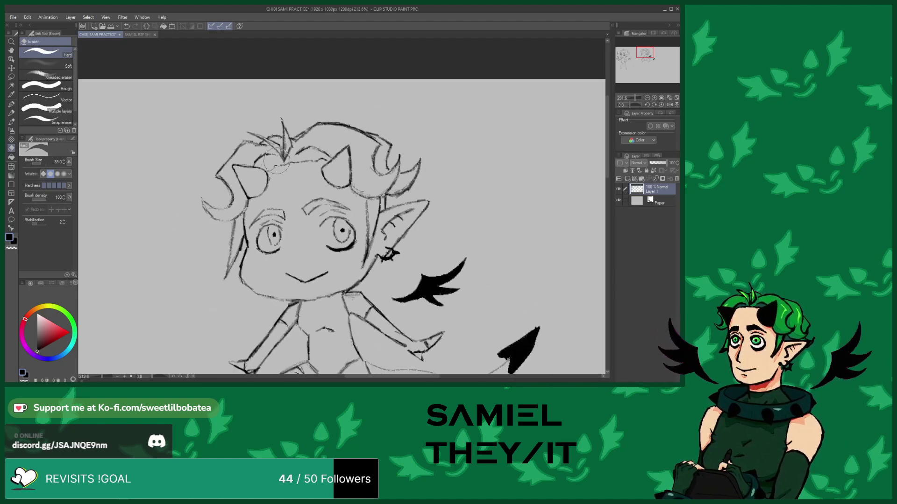
scroll(274, 189, "up", 1)
scroll(274, 189, "up", 1)
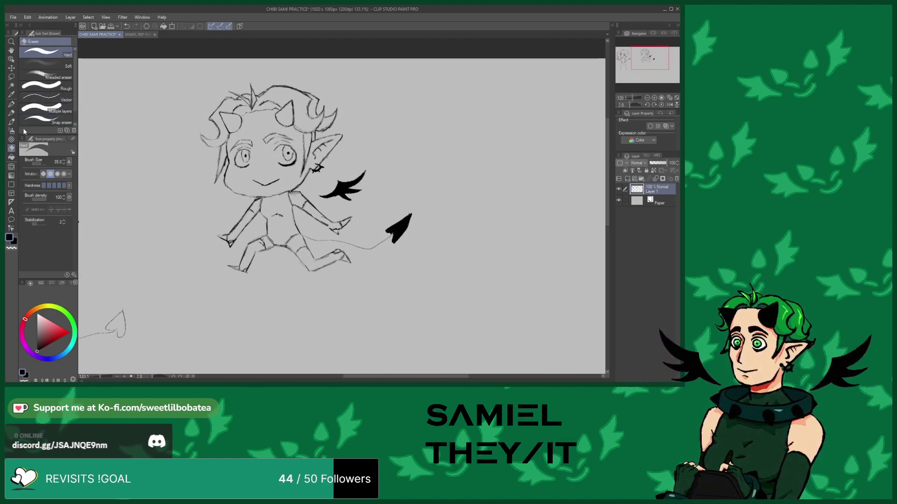
left_click(11, 122)
scroll(289, 138, "up", 4)
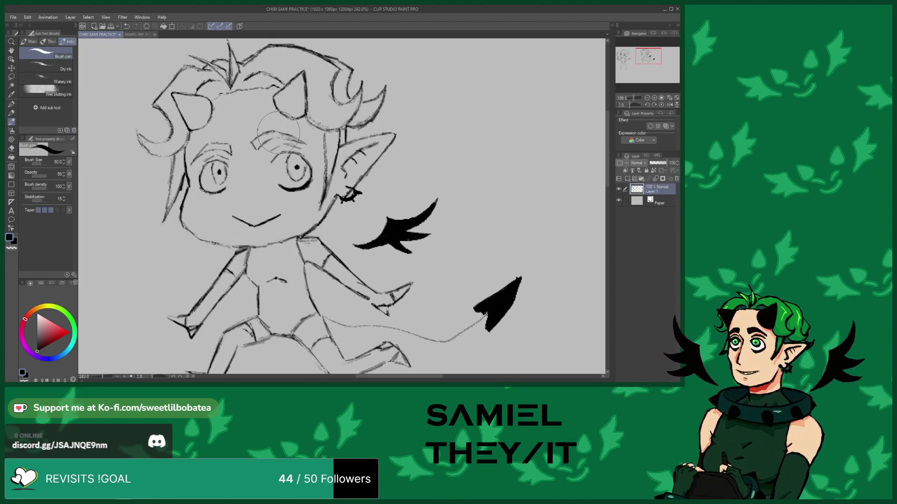
left_click(12, 149)
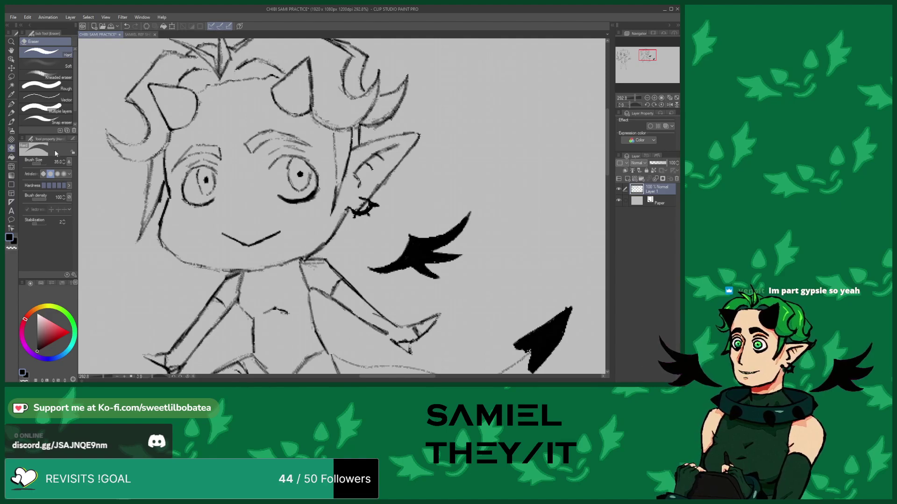
left_click(10, 123)
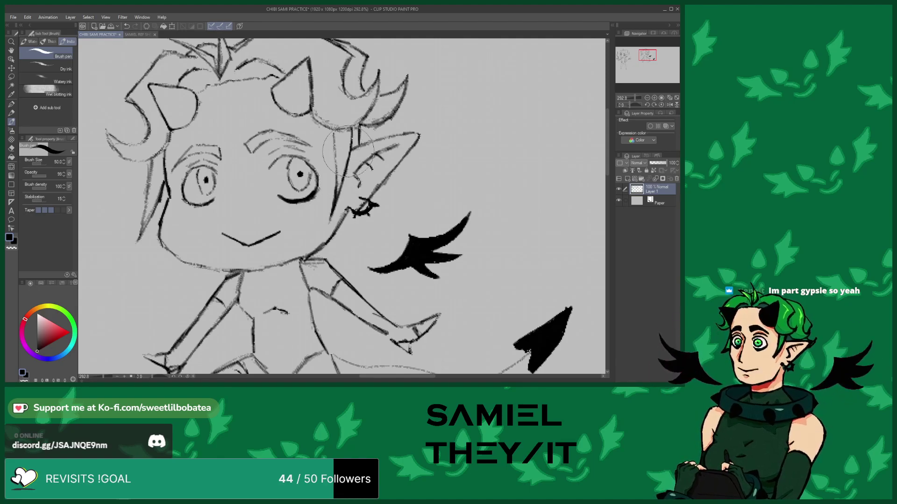
Darken the left cheek and jaw contour with the Brush pen and clean the line with the Hard eraser
scroll(170, 231, "down", 3)
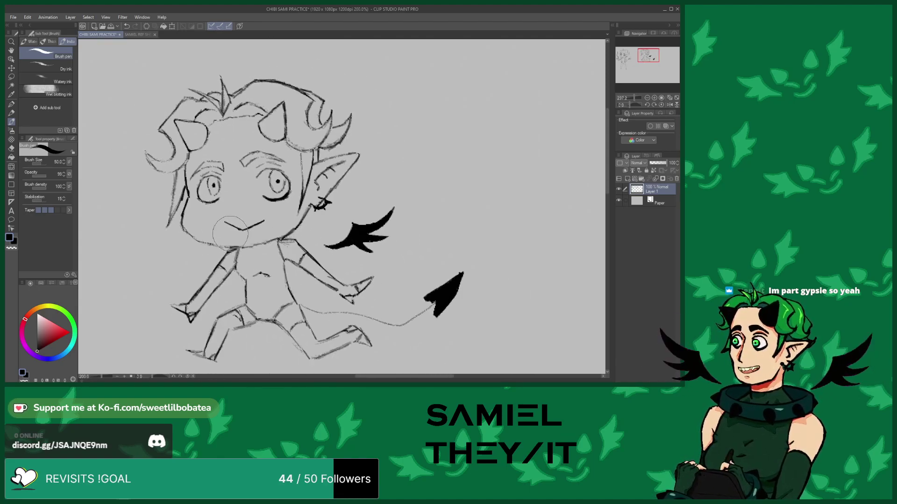
scroll(170, 230, "up", 2)
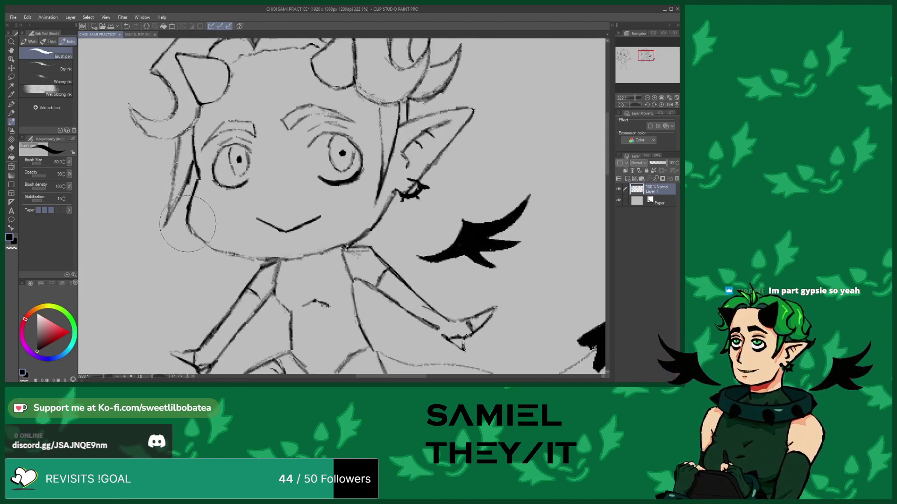
left_click_drag(206, 238, 229, 249)
left_click(12, 148)
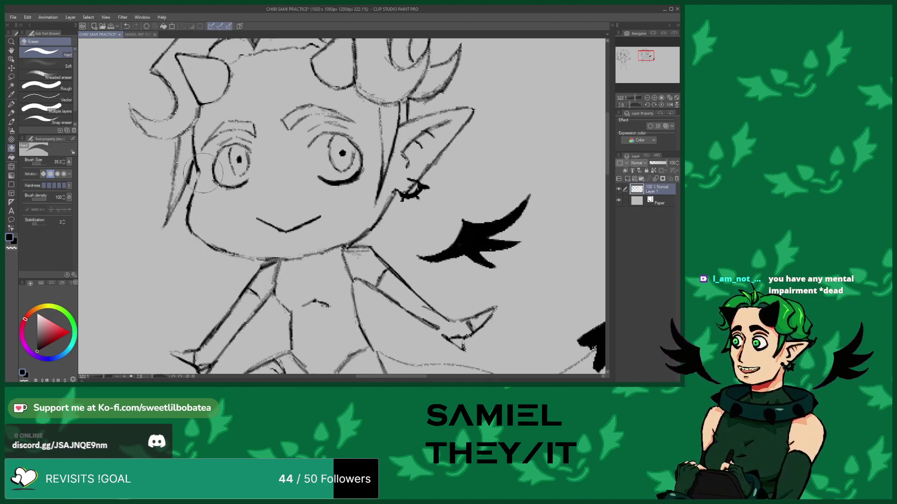
Darken the pointed tip and lower edge of the left hair curl with the Brush pen
left_click(11, 123)
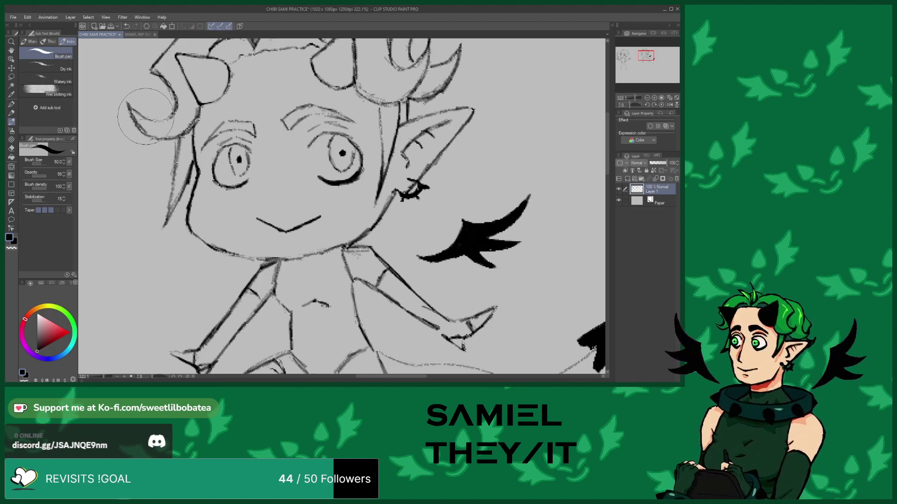
scroll(167, 117, "down", 2)
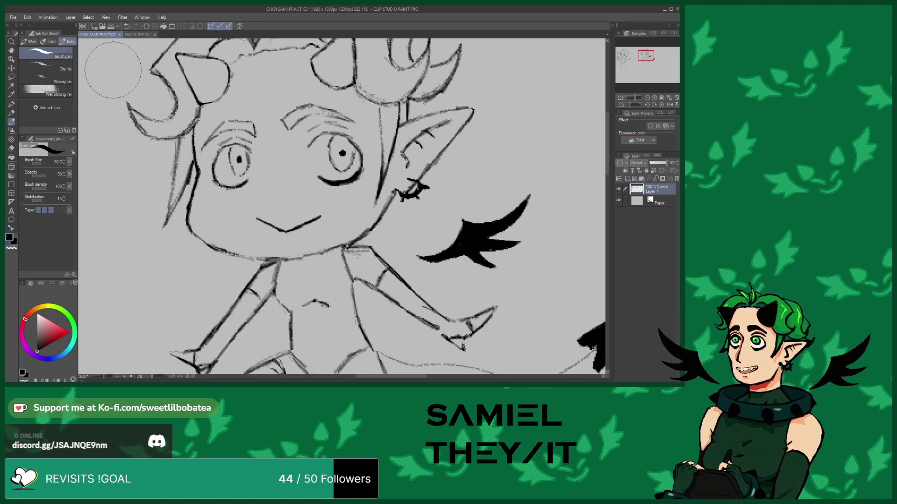
scroll(185, 206, "down", 2)
scroll(197, 89, "up", 4)
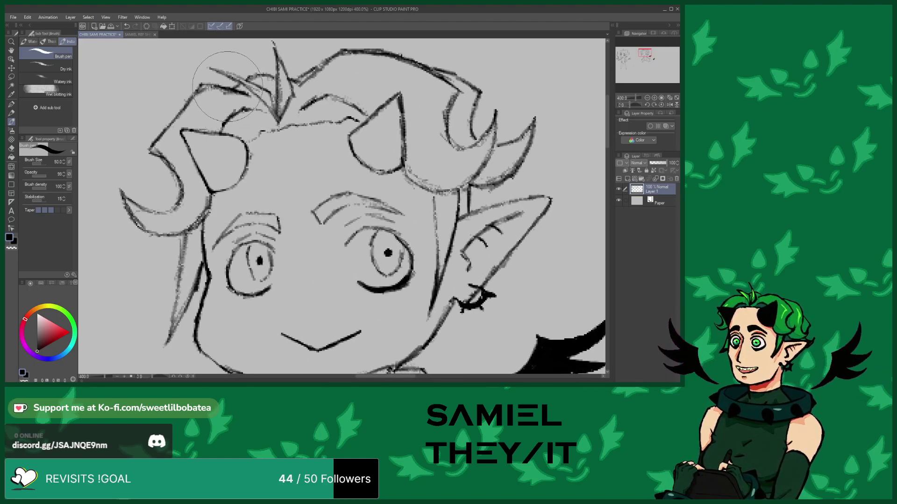
Clean up the sketch lines of the hair between the left horn and the central tuft with the Hard eraser
left_click(10, 148)
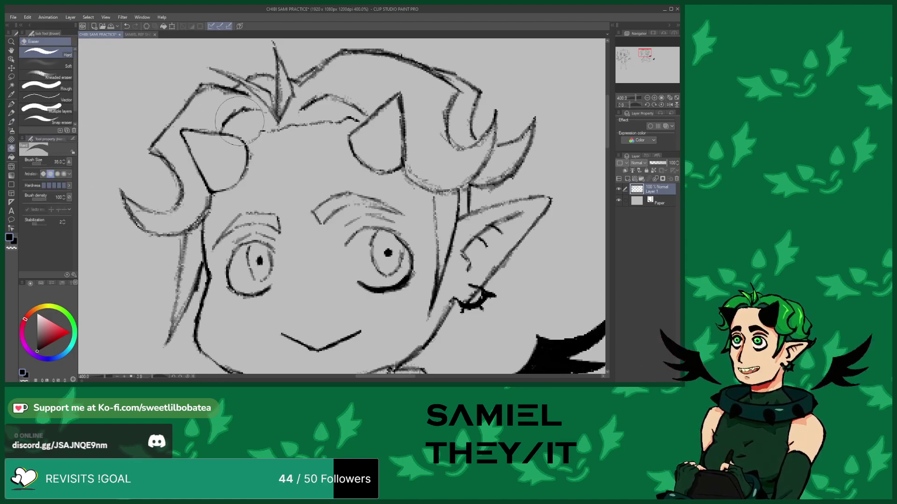
mouse_move(211, 95)
left_mouse_down()
mouse_move(240, 99)
mouse_move(215, 93)
mouse_move(165, 150)
mouse_move(154, 151)
mouse_move(173, 157)
mouse_move(186, 182)
mouse_move(130, 147)
mouse_move(184, 96)
left_mouse_up()
scroll(310, 88, "down", 3)
scroll(230, 90, "up", 3)
mouse_move(235, 108)
left_mouse_down()
mouse_move(290, 116)
mouse_move(250, 94)
mouse_move(296, 114)
mouse_move(224, 100)
left_mouse_up()
scroll(285, 89, "down", 5)
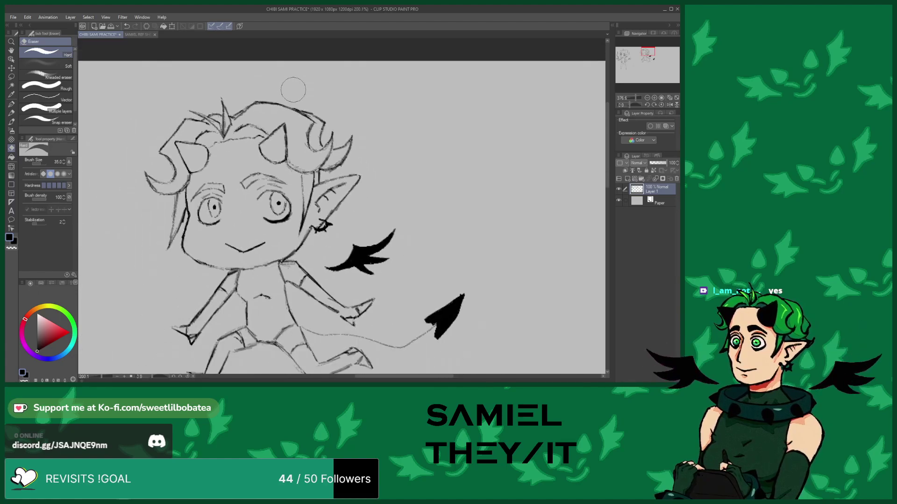
scroll(271, 181, "down", 2)
scroll(233, 183, "up", 5)
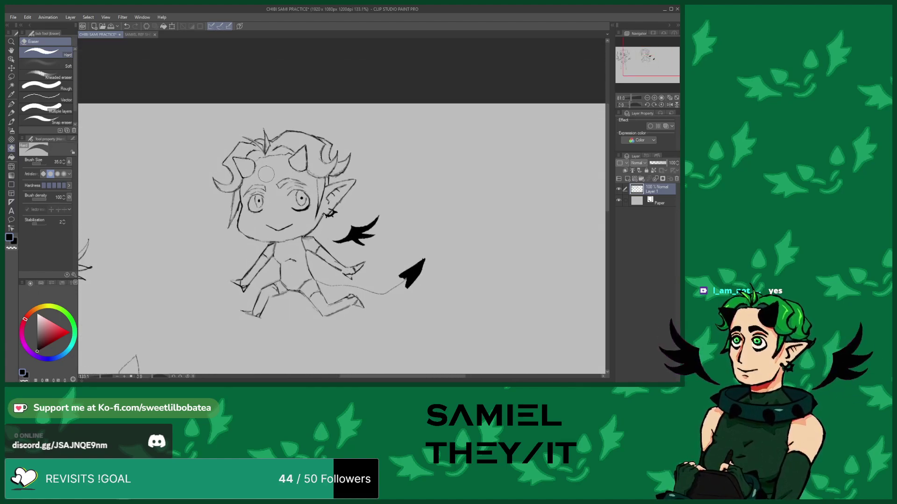
Darken the inner curve and tip of the left hair curl with the Brush pen and clean its edges with the Hard eraser
scroll(206, 181, "up", 1)
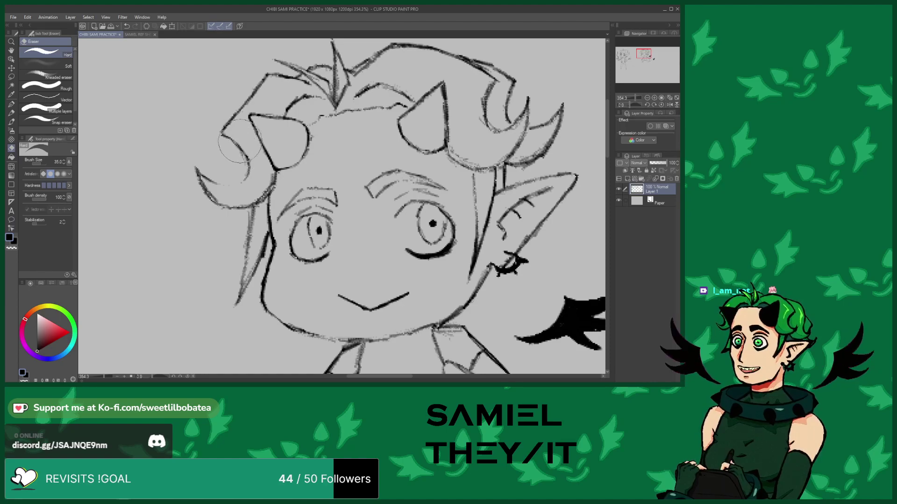
left_click(11, 122)
scroll(209, 180, "up", 1)
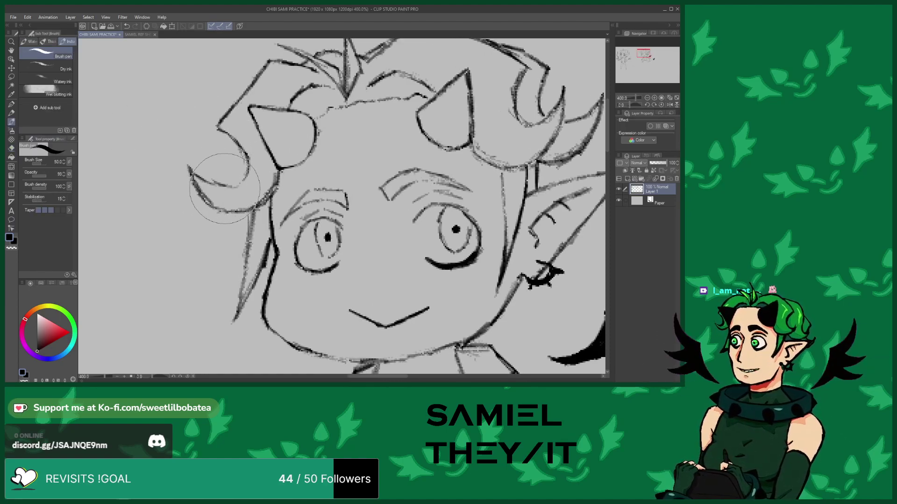
left_click(12, 147)
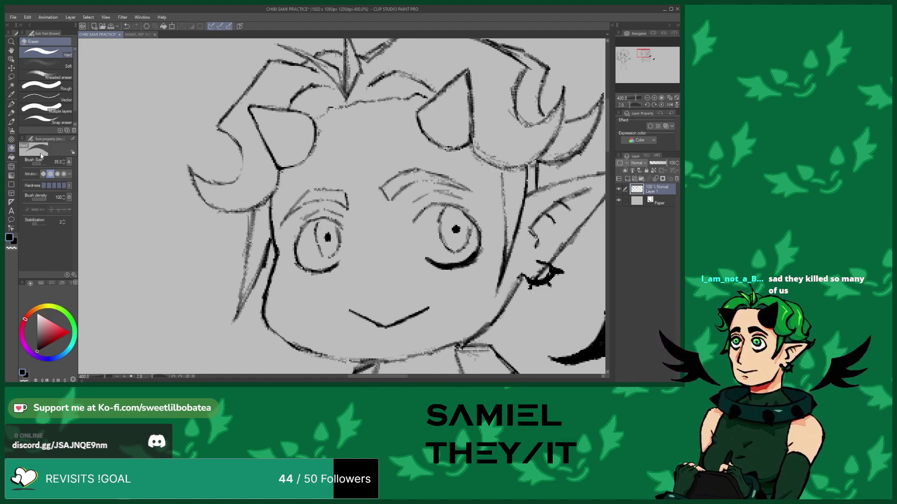
left_click(12, 123)
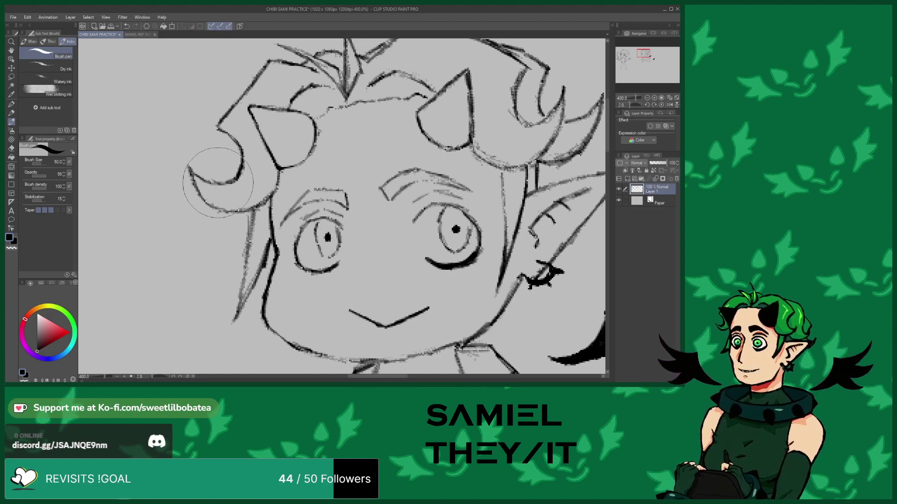
scroll(213, 161, "down", 3)
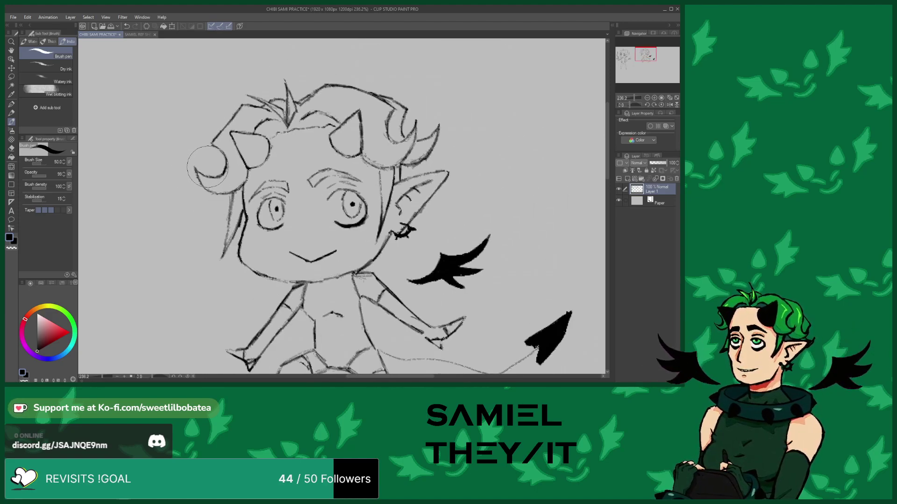
scroll(255, 185, "up", 2)
scroll(373, 150, "up", 2)
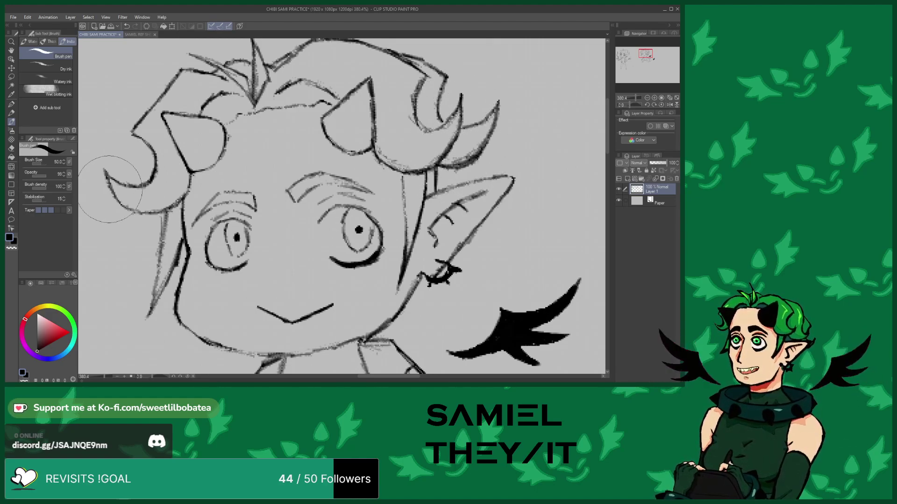
Erase the stray sketch lines around the right horn and the adjacent hair curl with the Hard eraser
left_click(11, 148)
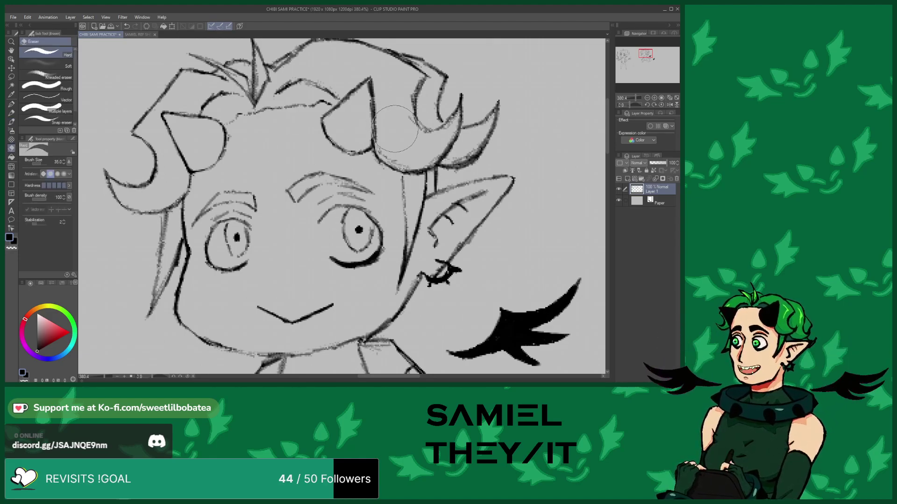
left_click_drag(403, 84, 405, 102)
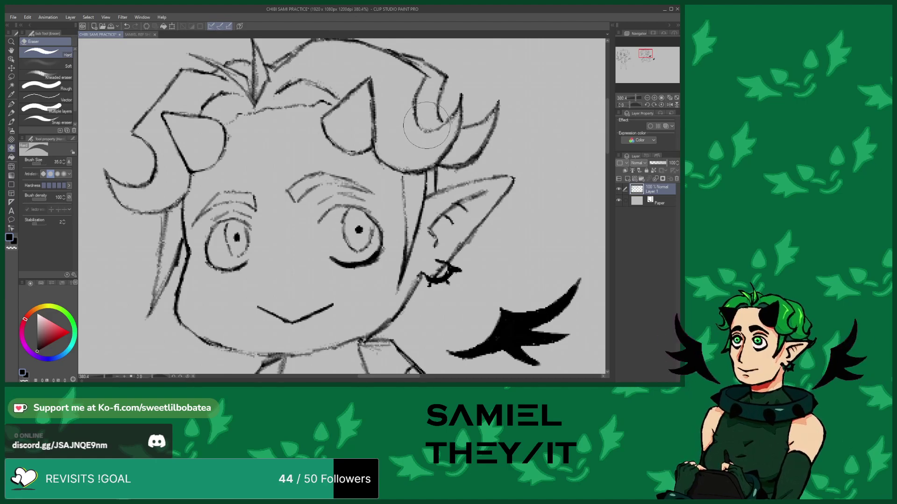
scroll(224, 243, "down", 5)
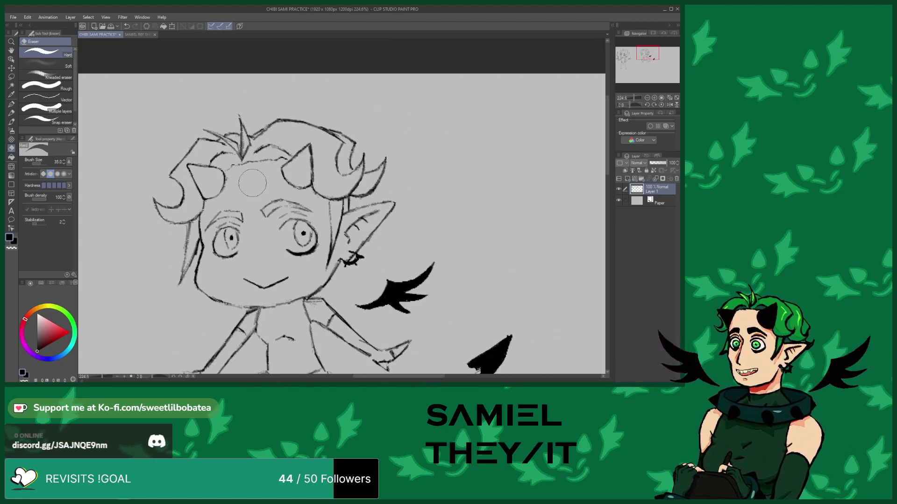
scroll(262, 132, "up", 3)
scroll(239, 144, "up", 3)
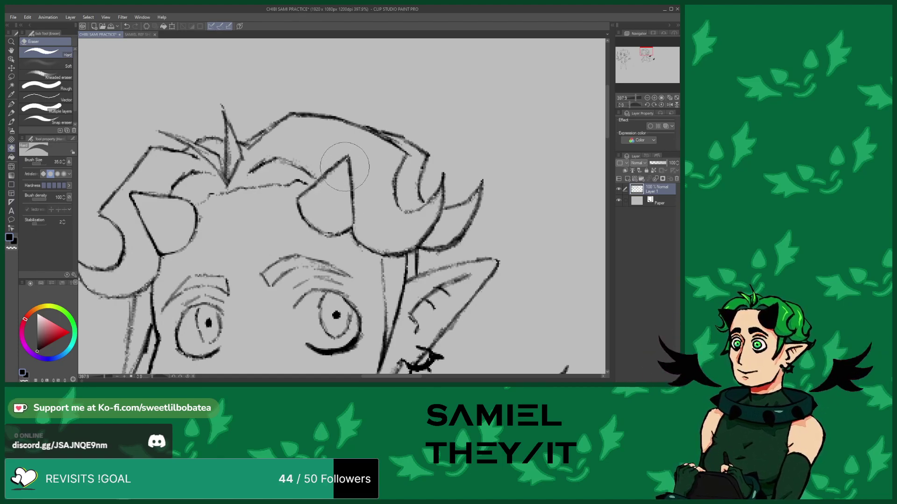
scroll(316, 191, "down", 3)
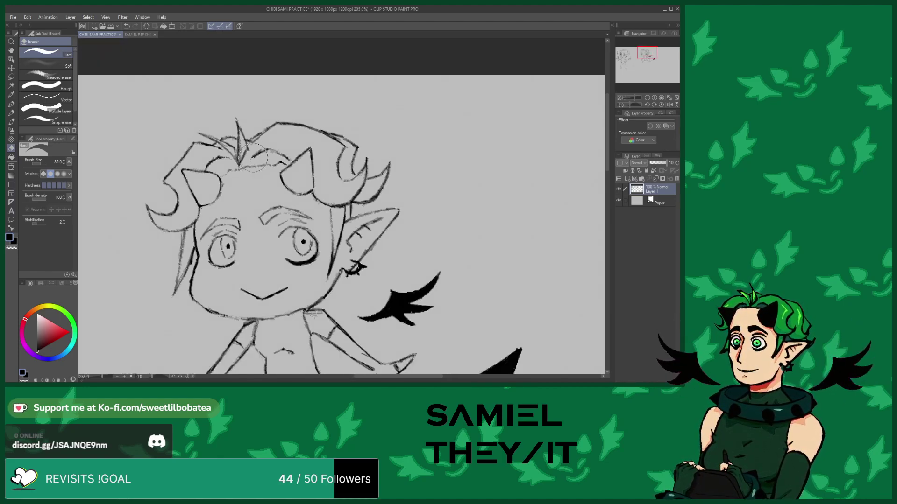
scroll(279, 171, "up", 2)
scroll(278, 171, "up", 1)
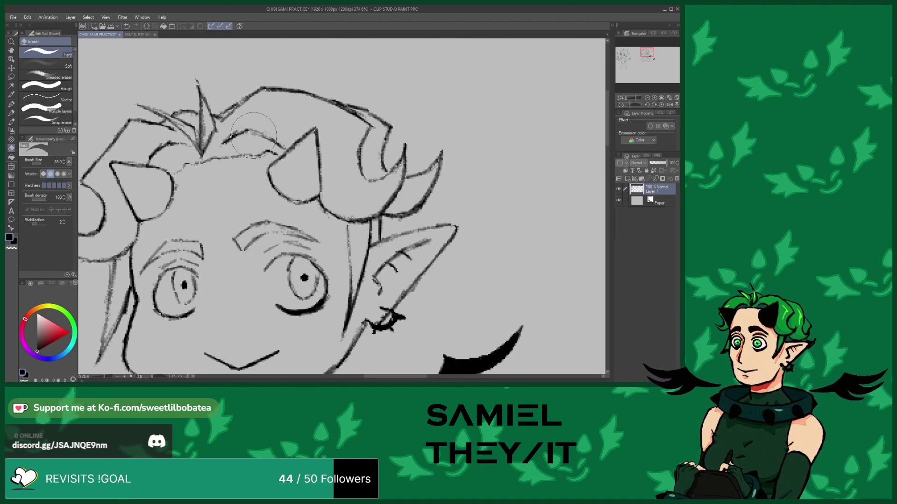
Darken the hairline and the curved hair strands between the two horns with the Brush pen
left_click(11, 122)
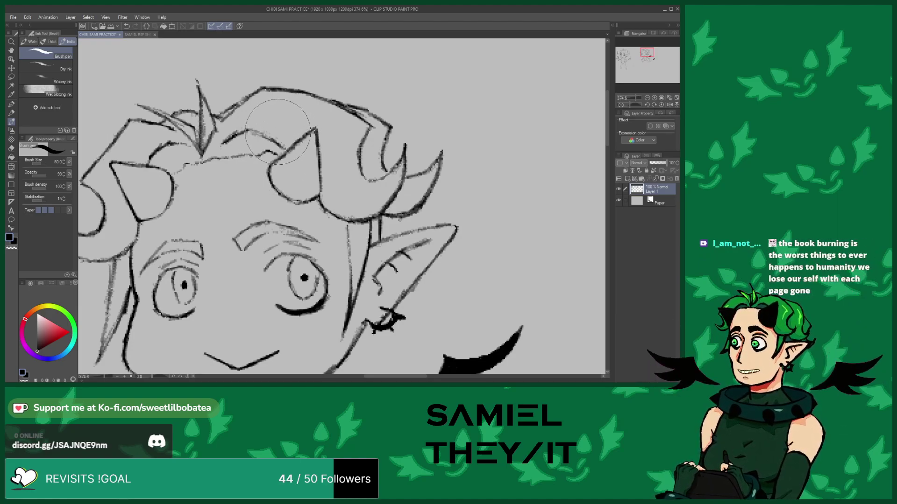
scroll(284, 135, "down", 6)
scroll(229, 165, "up", 3)
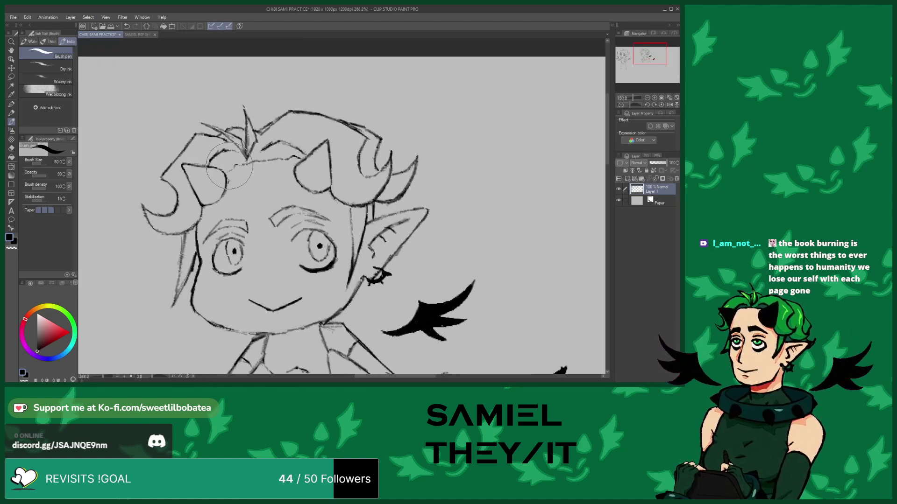
scroll(229, 166, "up", 2)
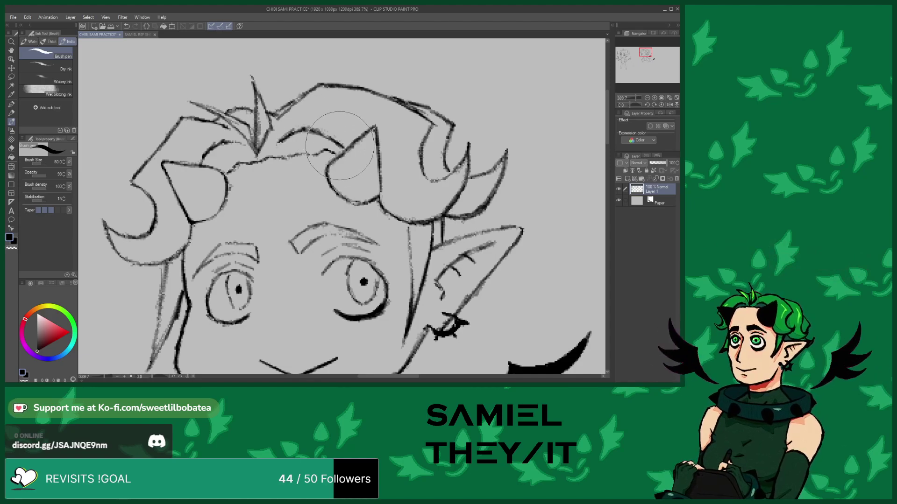
scroll(214, 125, "down", 1)
scroll(214, 125, "down", 1)
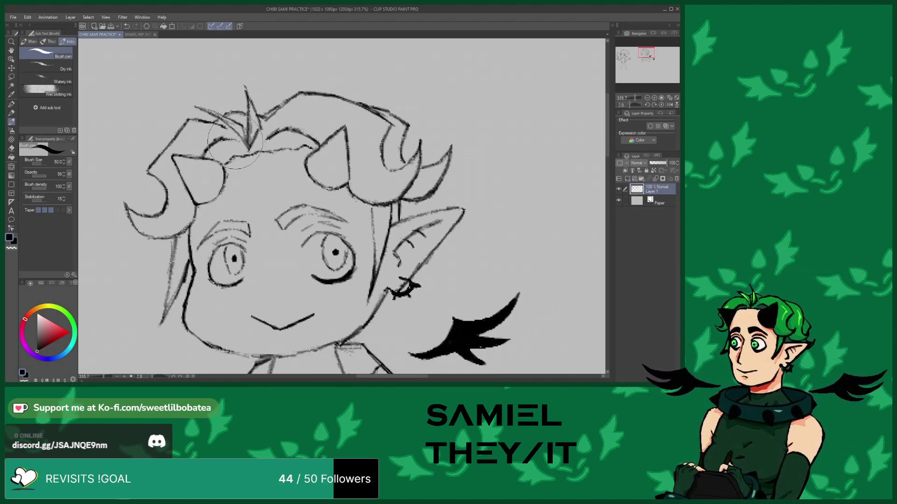
scroll(225, 136, "down", 4)
scroll(233, 117, "up", 6)
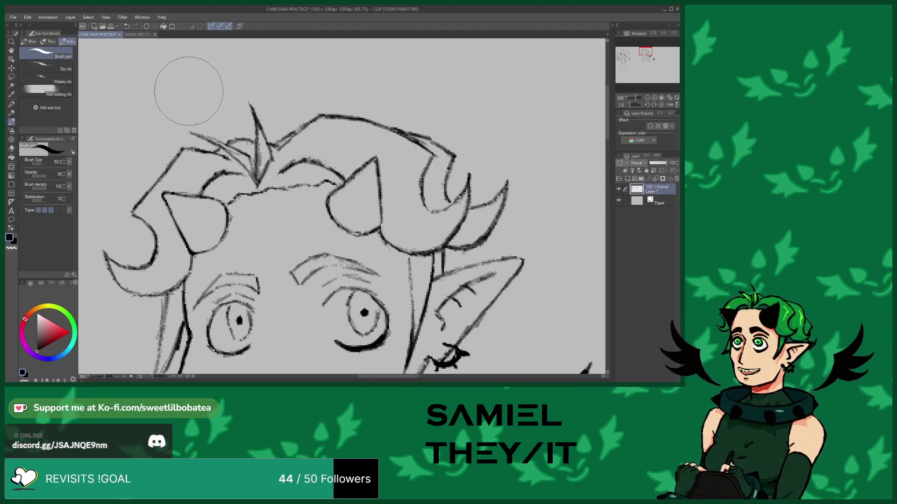
scroll(219, 140, "down", 6)
scroll(242, 206, "up", 2)
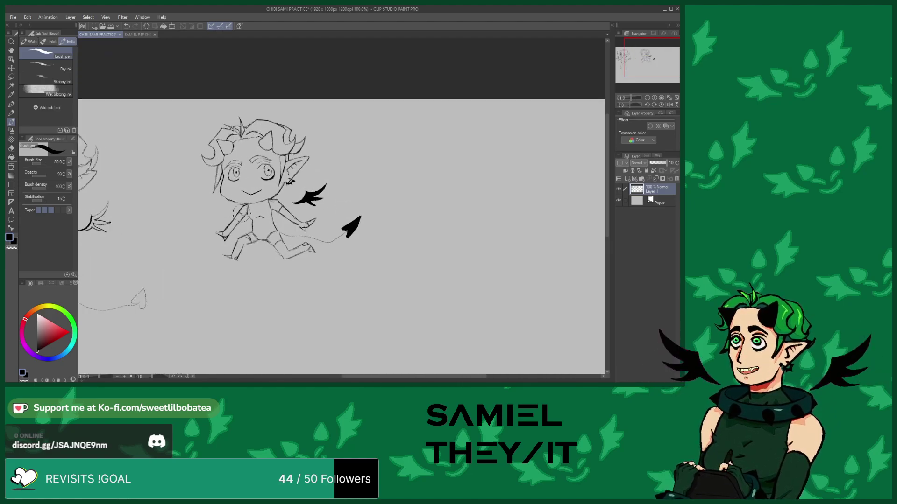
Clean up the sketch lines of the upper arm beside the wing with the Hard eraser
scroll(242, 206, "up", 4)
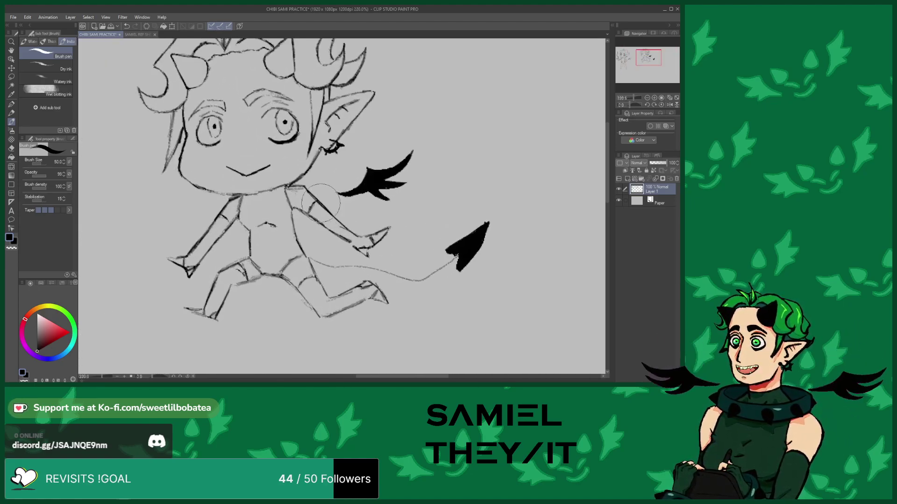
scroll(321, 202, "up", 2)
left_click(13, 149)
scroll(283, 186, "up", 2)
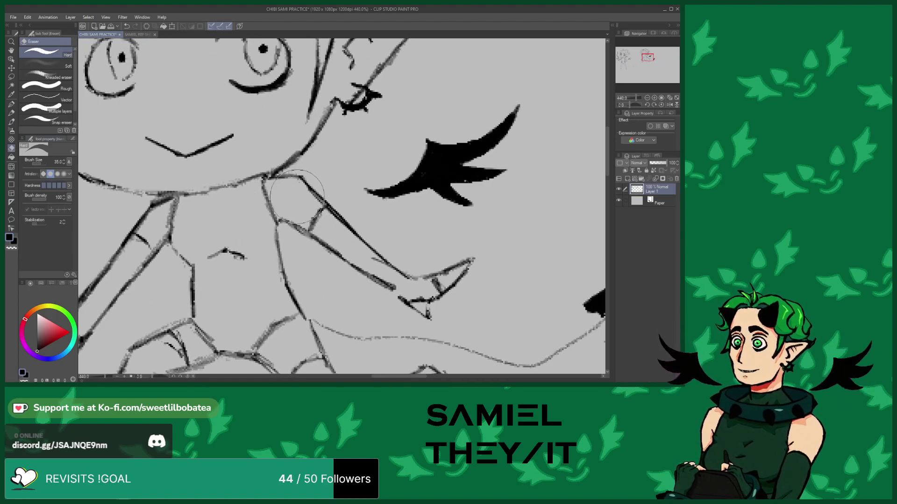
scroll(290, 187, "down", 4)
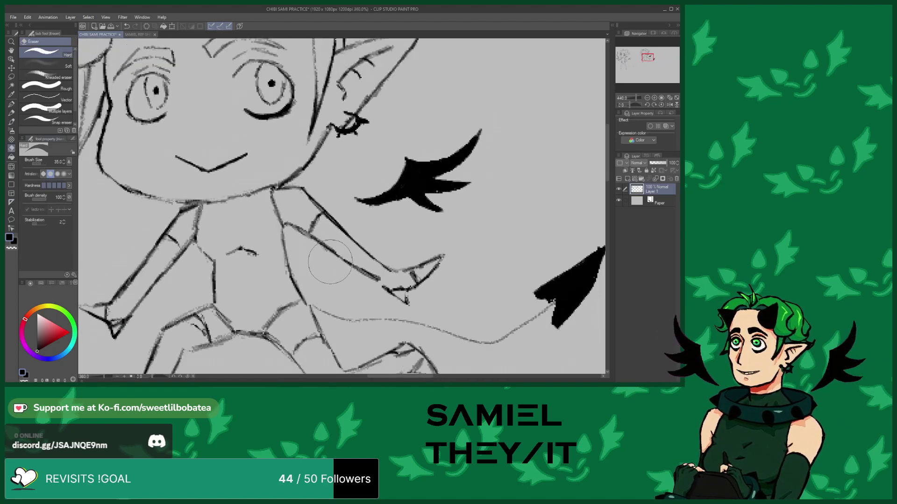
scroll(224, 126, "down", 1)
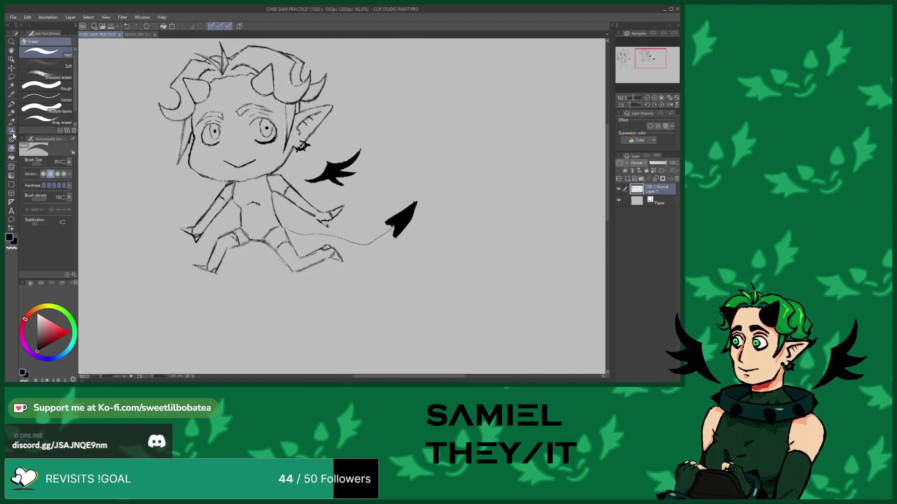
Refine the underside of the thigh on the leg nearest the tail, thinning the rough line with the Hard eraser
left_click(11, 121)
scroll(247, 196, "down", 3)
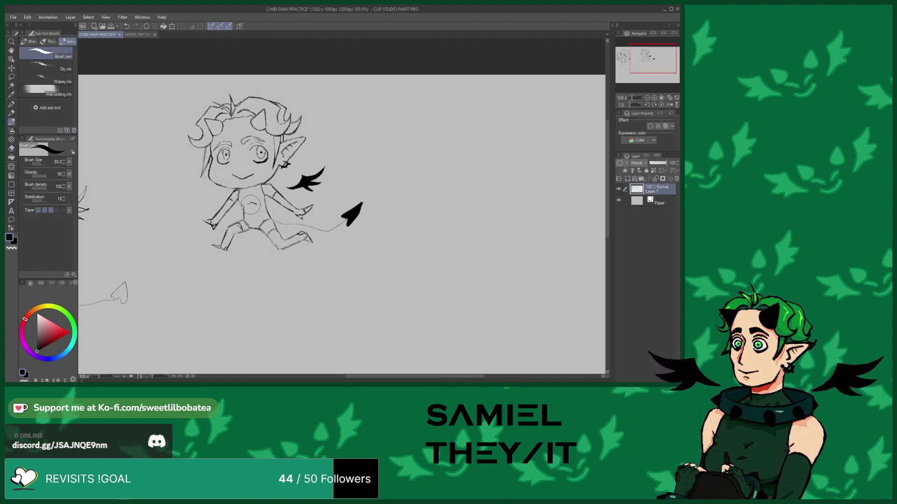
scroll(280, 225, "up", 3)
scroll(285, 227, "up", 5)
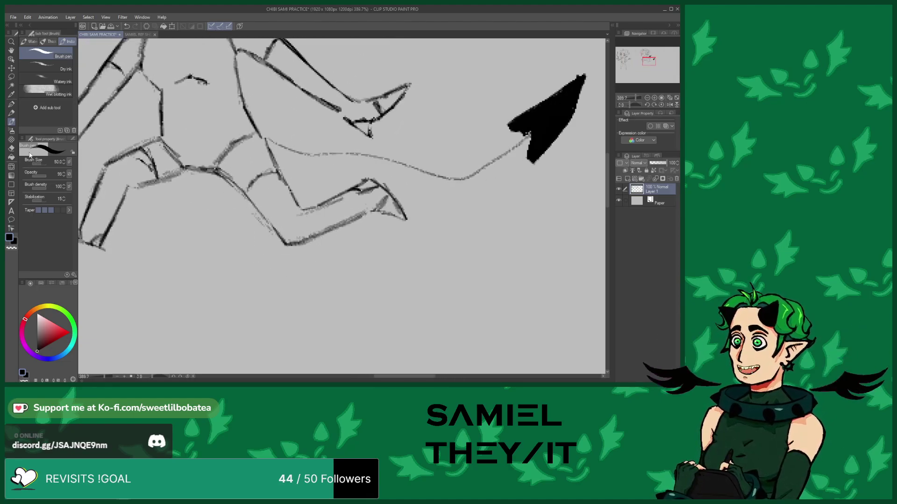
key("e")
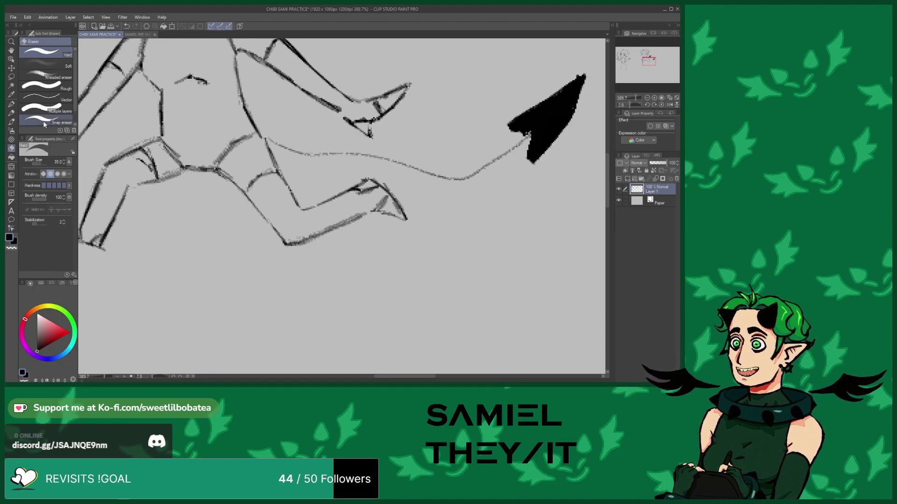
left_click(11, 122)
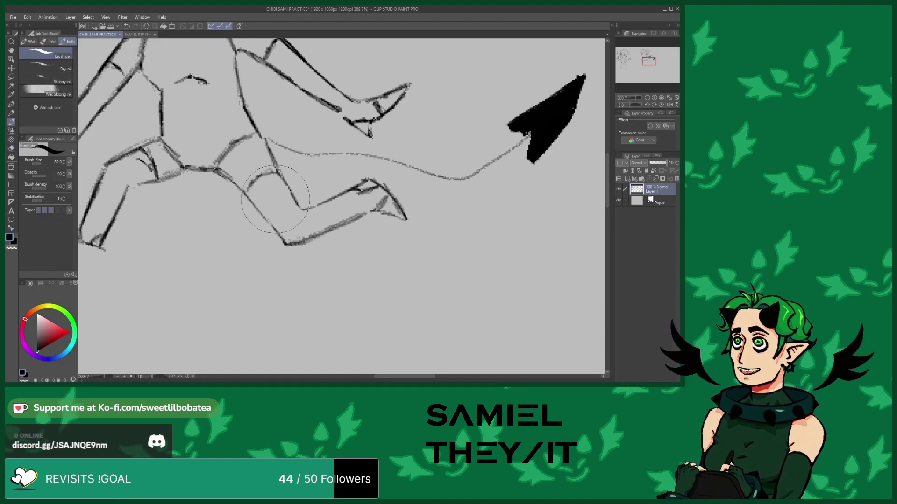
Erase the extra inner line beside the thigh band on the left leg, keeping a single curved band line
scroll(280, 224, "down", 5)
scroll(282, 224, "down", 2)
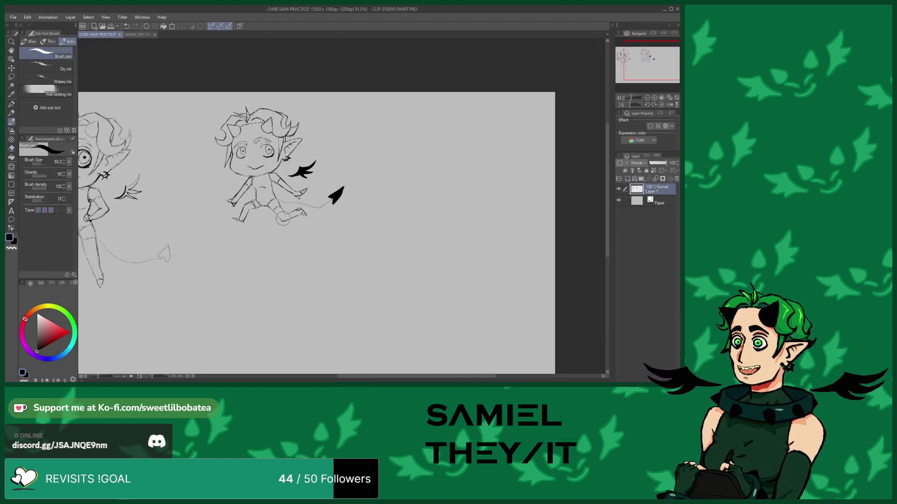
scroll(270, 219, "up", 4)
scroll(255, 213, "up", 5)
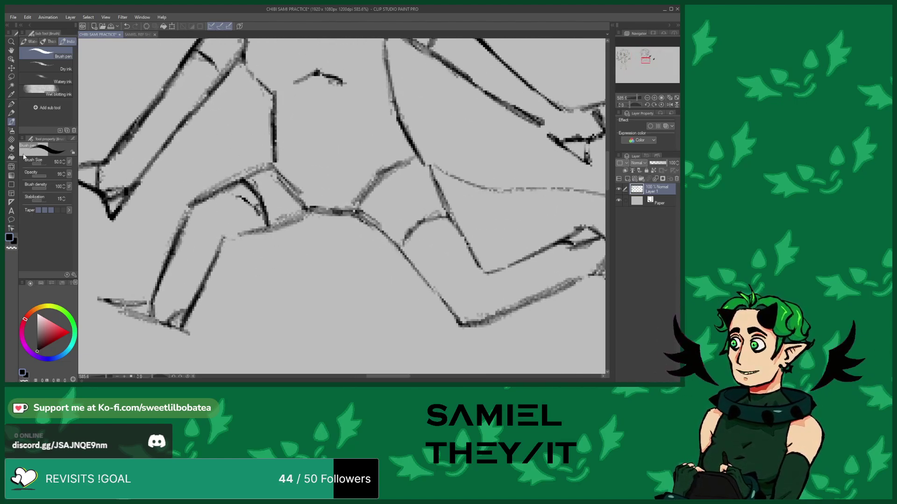
key("e")
mouse_move(242, 203)
left_mouse_down()
mouse_move(254, 229)
mouse_move(233, 200)
mouse_move(256, 180)
mouse_move(260, 190)
mouse_move(256, 145)
left_mouse_up()
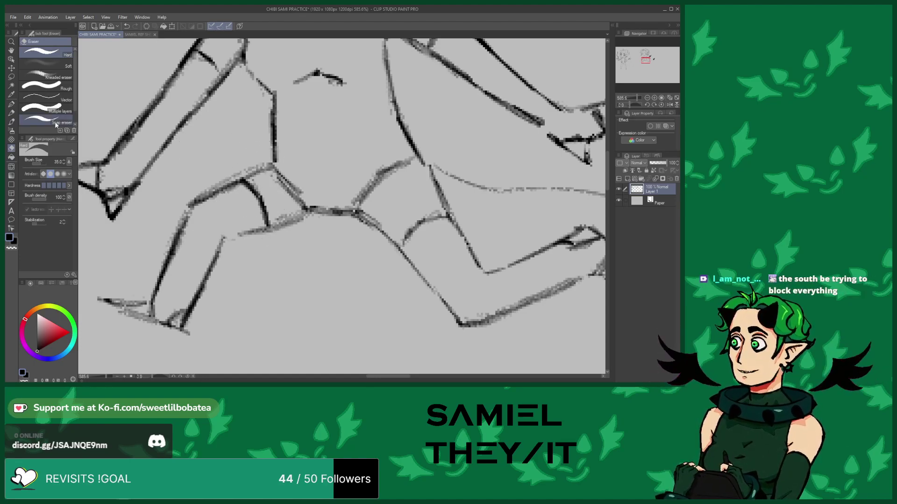
Draw a small filled four-pointed star and smaller marks beside it on the right thigh with the Brush pen
key("b")
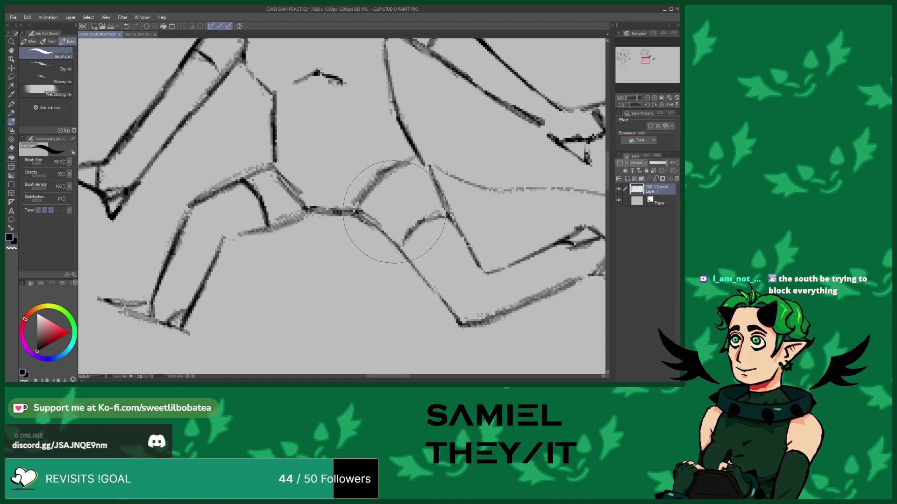
left_click_drag(401, 219, 384, 193)
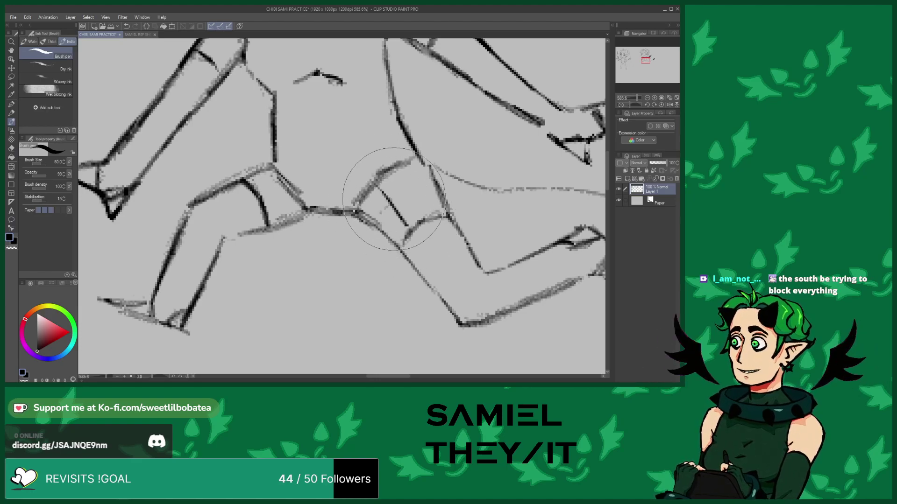
left_click(127, 26)
mouse_move(422, 212)
left_mouse_down()
mouse_move(408, 180)
mouse_move(408, 203)
left_mouse_up()
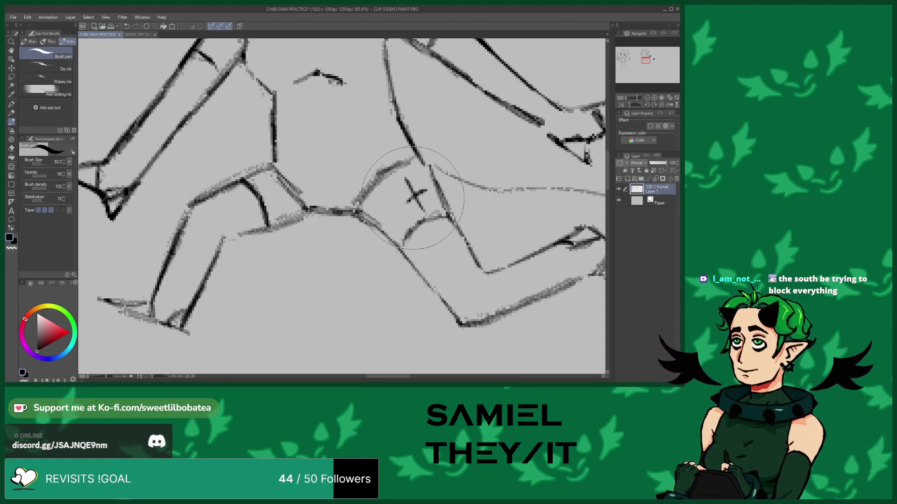
left_click_drag(415, 200, 422, 208)
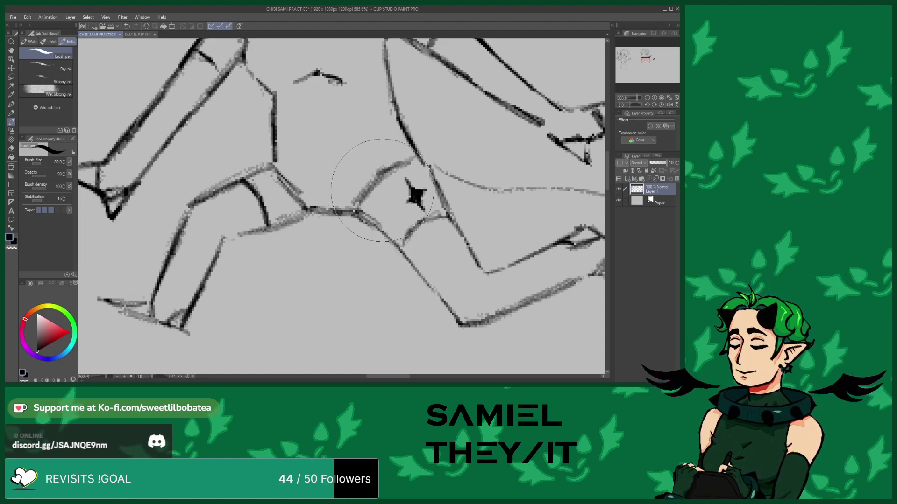
mouse_move(380, 192)
left_mouse_down()
mouse_move(393, 204)
mouse_move(381, 204)
mouse_move(402, 217)
left_mouse_up()
left_click(403, 214)
Draw a filled four-pointed star and two smaller star marks on the standing chibi's thigh below the hand on the hip with the Brush pen
scroll(404, 210, "down", 8)
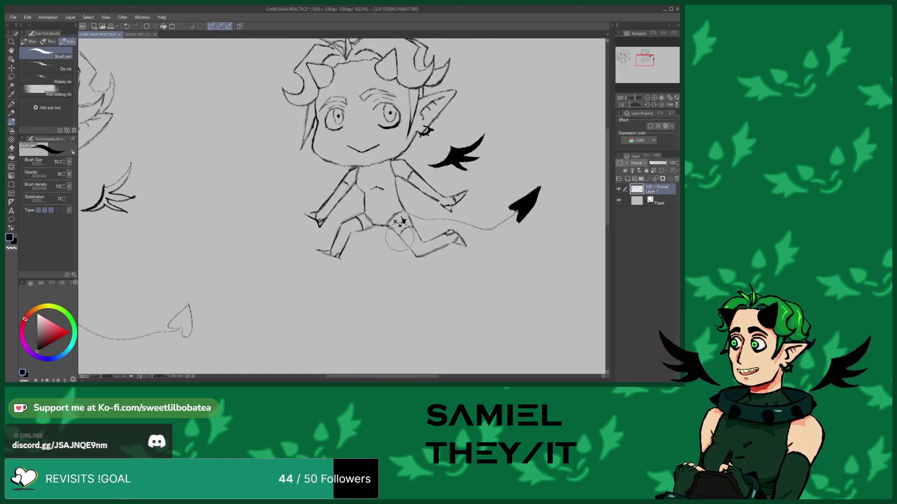
scroll(400, 238, "down", 2)
scroll(228, 246, "up", 8)
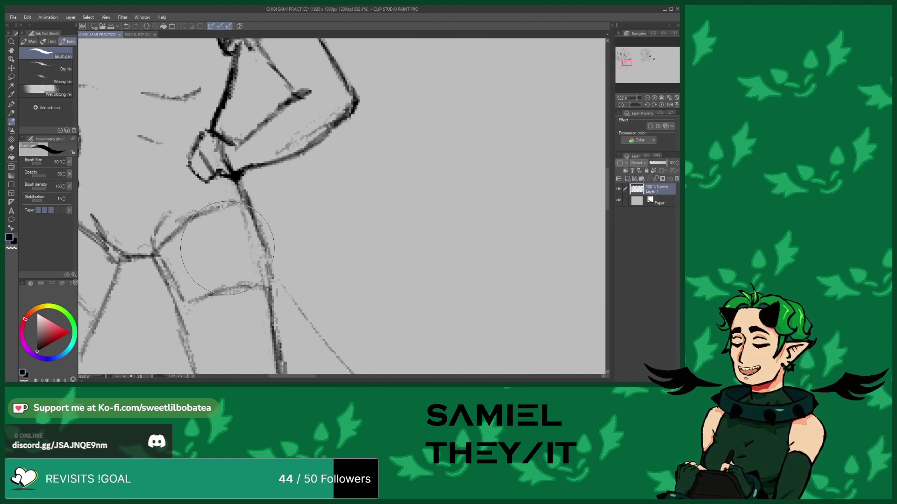
left_click_drag(218, 214, 227, 254)
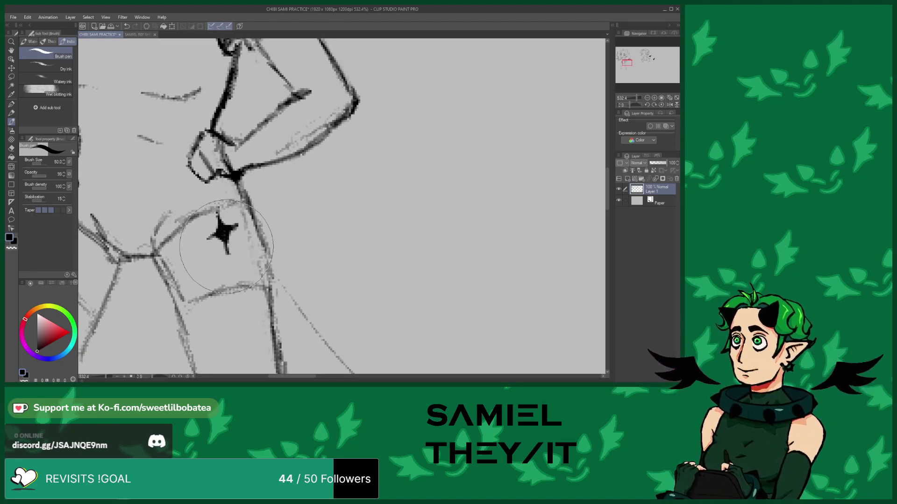
scroll(213, 213, "down", 5)
scroll(205, 222, "up", 4)
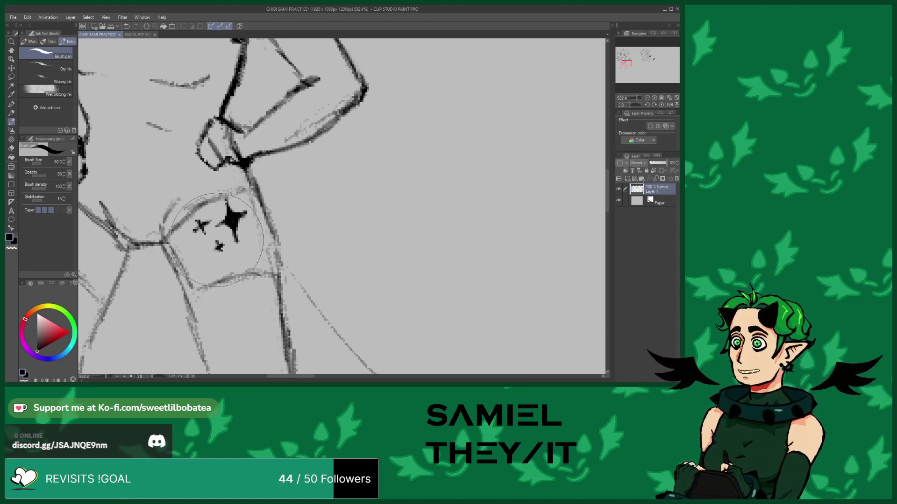
Examine both chibi sketches up close and on the full canvas, along with the empty area beside the running chibi
scroll(215, 235, "down", 6)
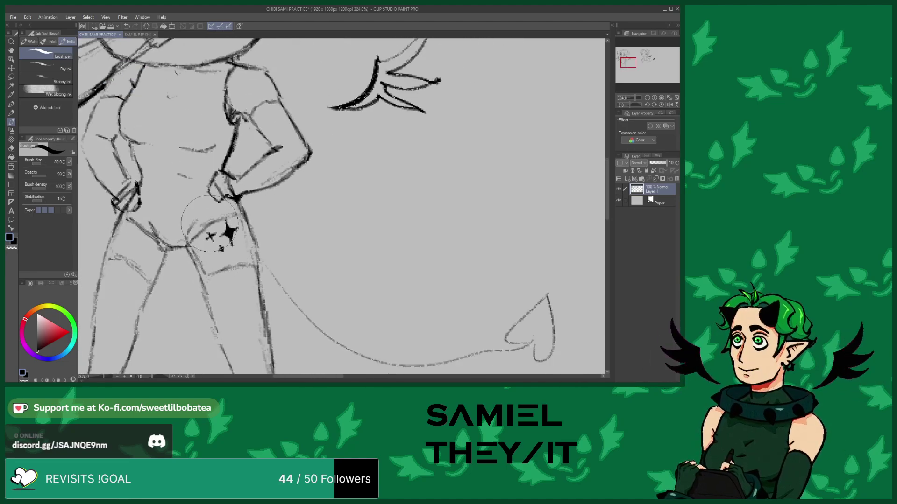
scroll(217, 232, "down", 2)
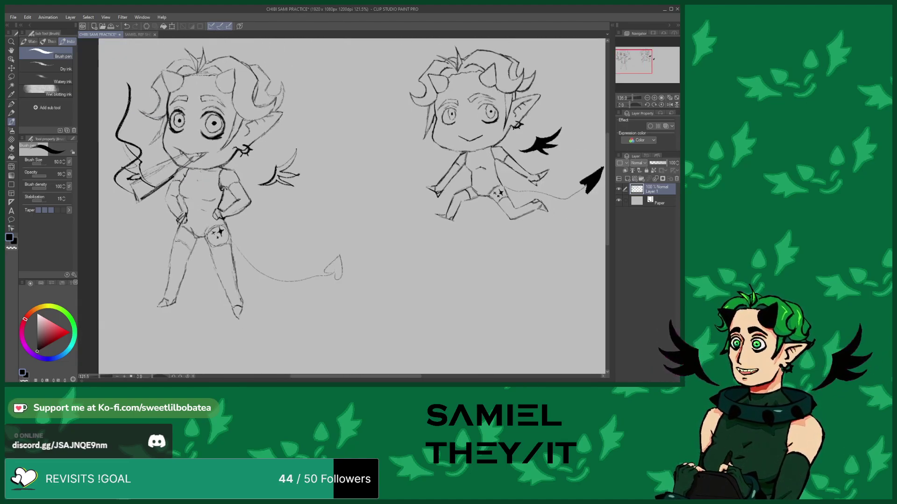
scroll(229, 252, "down", 3)
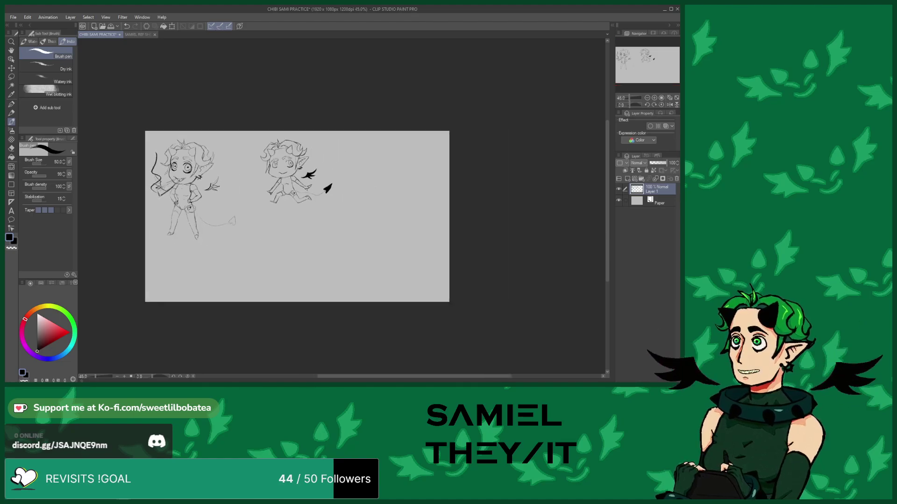
scroll(305, 182, "up", 6)
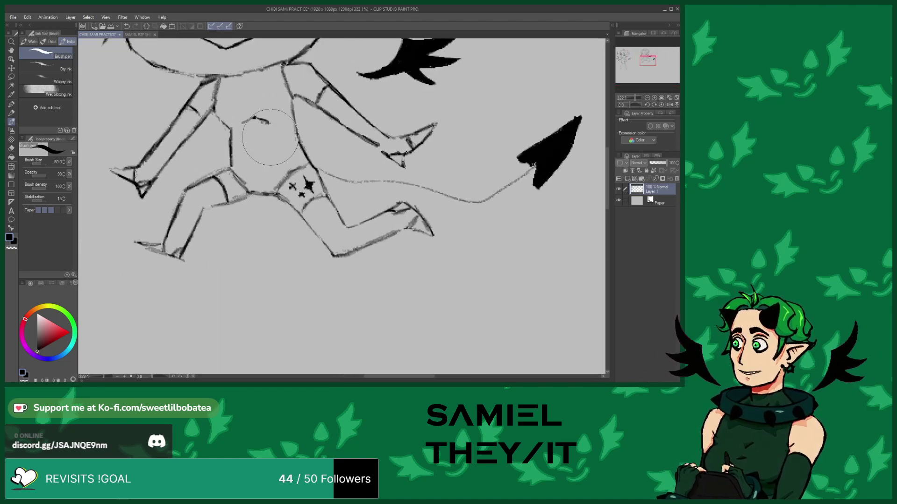
scroll(253, 179, "down", 7)
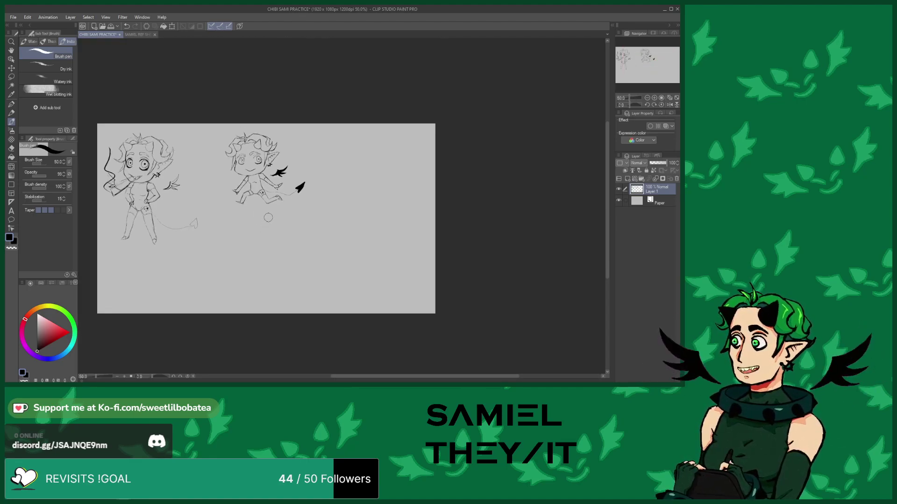
left_click_drag(269, 210, 276, 201)
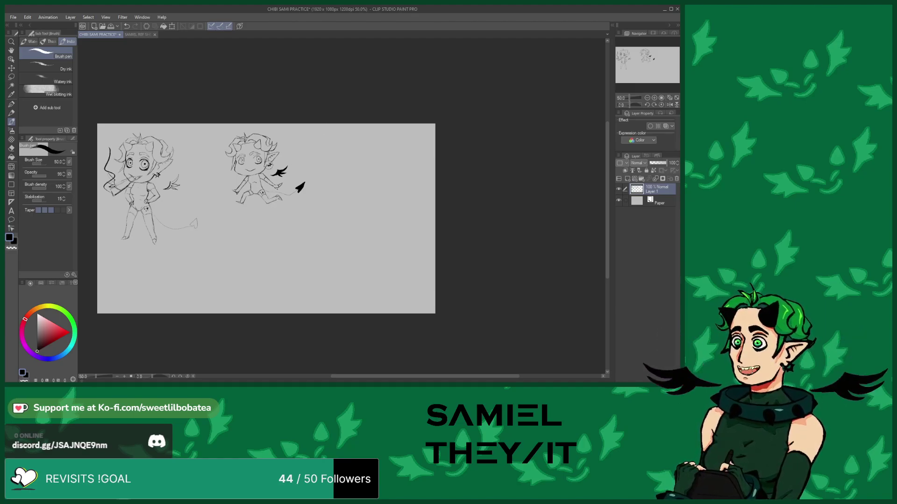
scroll(340, 137, "up", 3)
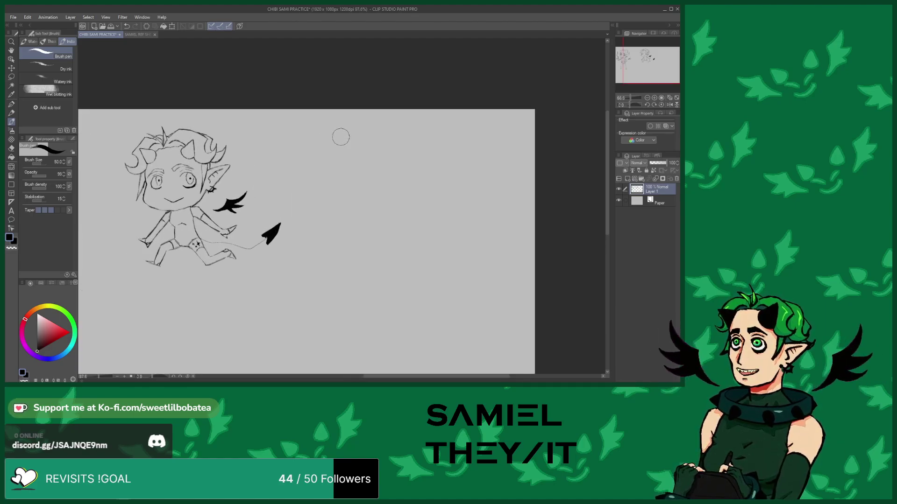
scroll(340, 137, "up", 1)
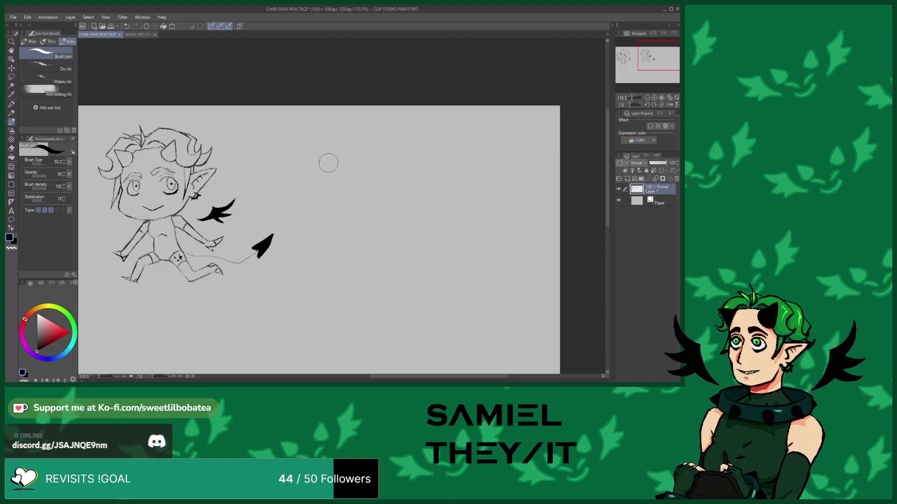
scroll(329, 169, "down", 4)
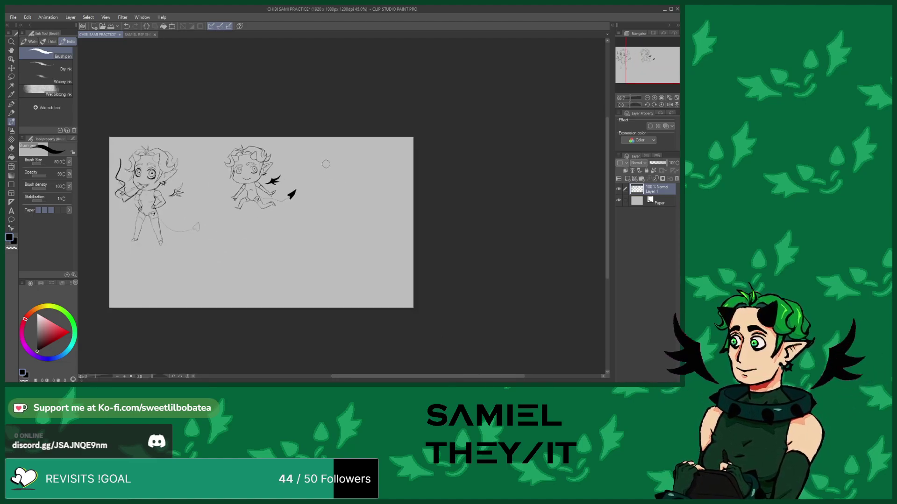
Fill the standing chibi's heart-shaped tail tip solid black with the Brush pen and round off its left lobe with the Hard eraser
scroll(196, 228, "up", 8)
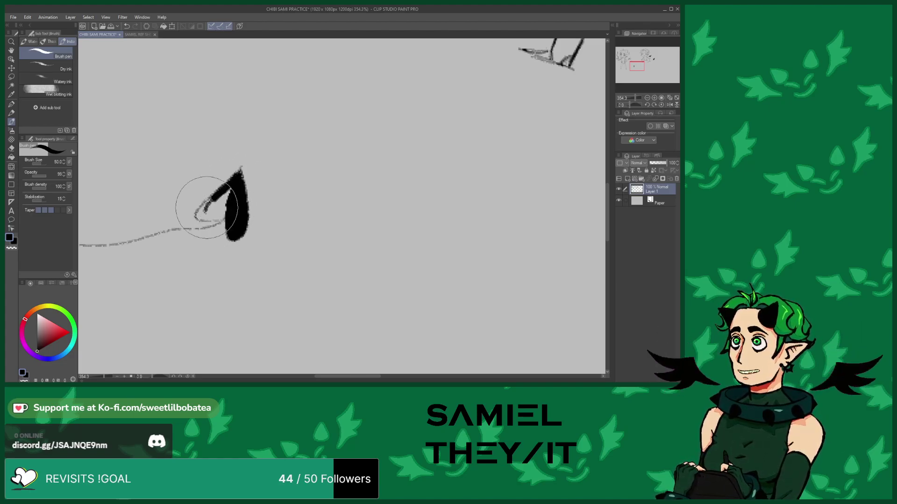
left_click_drag(205, 205, 218, 211)
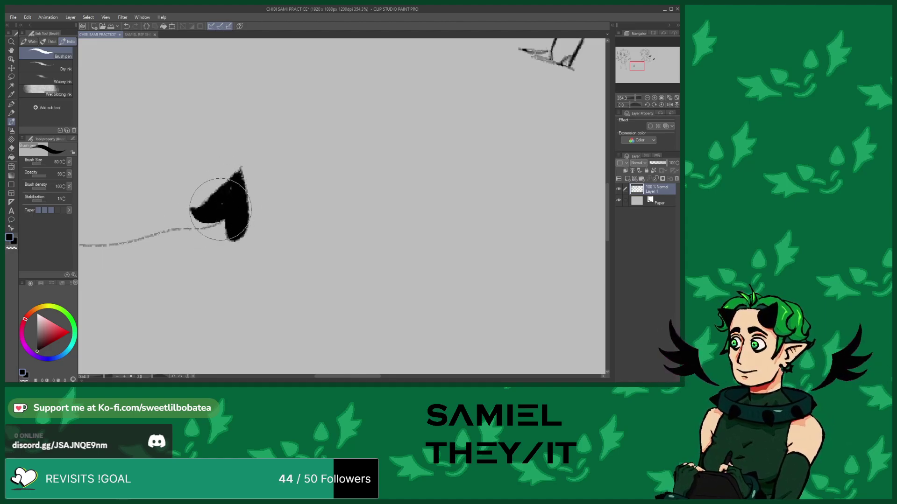
left_click(11, 149)
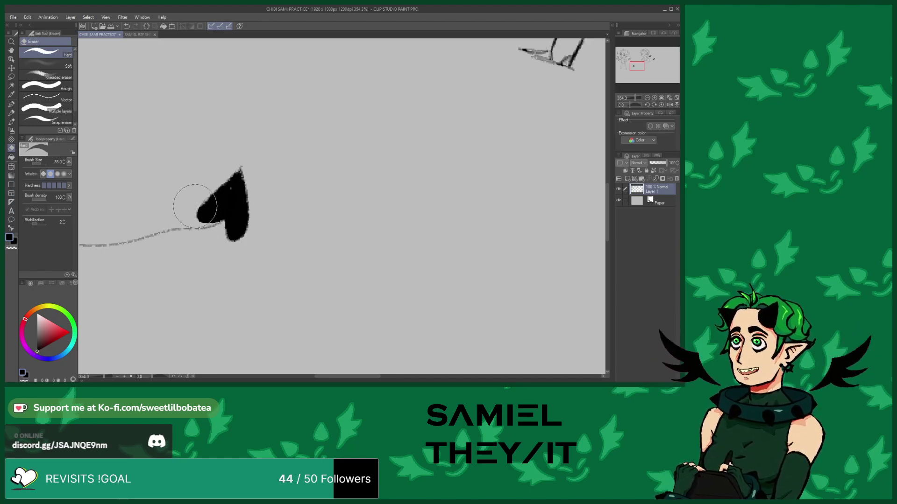
left_click(12, 122)
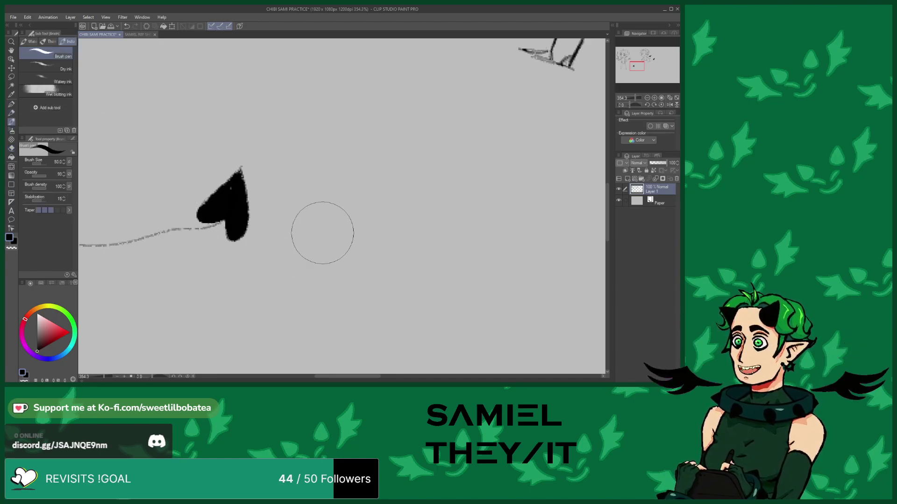
Fill the standing chibi's wing solid black with the Brush pen, including the long upper feather
scroll(321, 233, "down", 5)
scroll(223, 192, "up", 5)
mouse_move(228, 188)
left_mouse_down()
mouse_move(220, 175)
mouse_move(240, 150)
mouse_move(217, 186)
mouse_move(237, 178)
left_mouse_up()
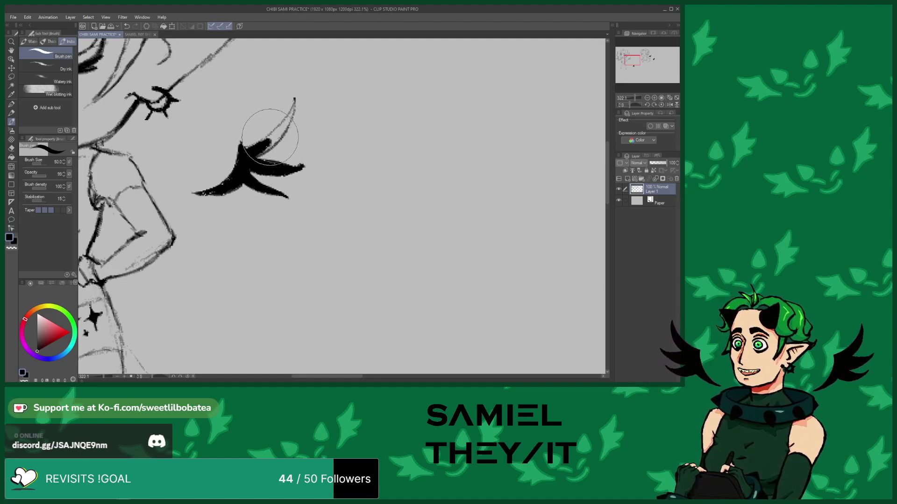
mouse_move(261, 150)
left_mouse_down()
mouse_move(288, 104)
mouse_move(290, 114)
left_mouse_up()
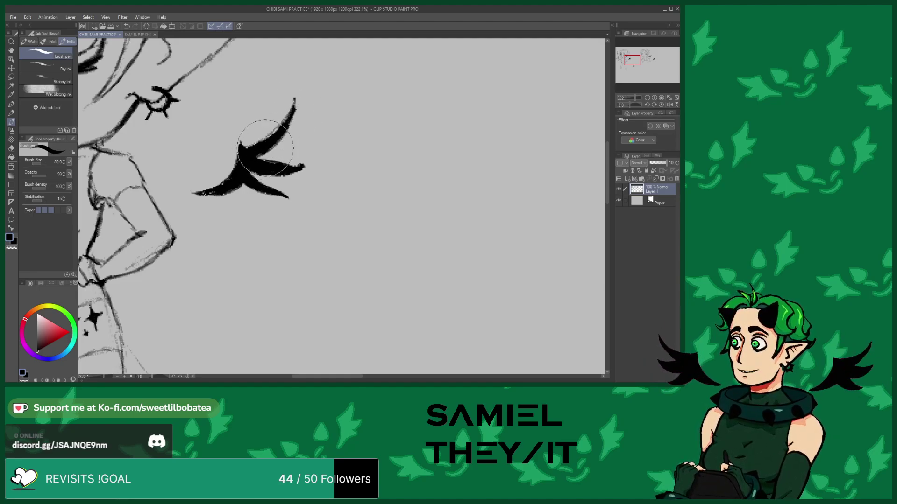
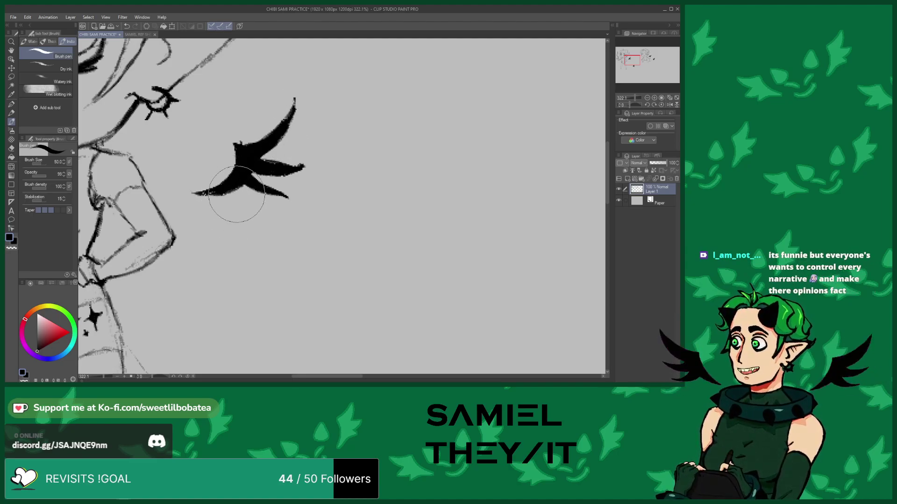
scroll(231, 180, "down", 1)
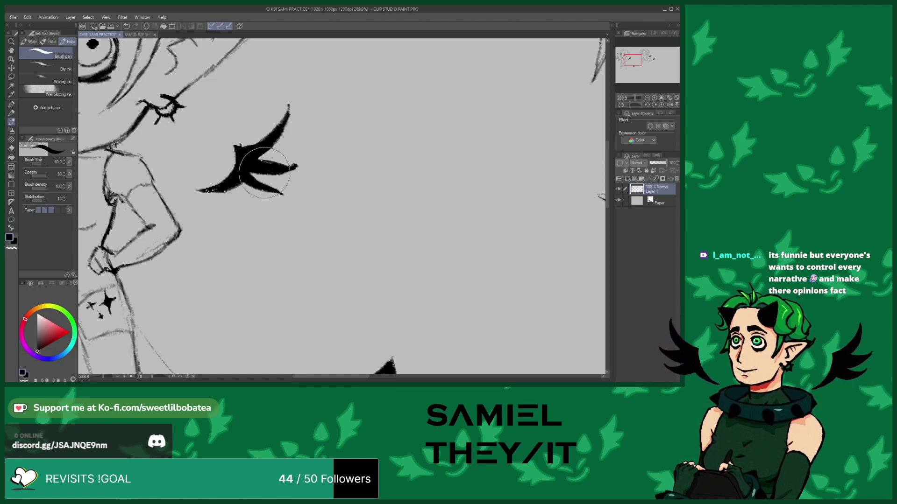
Compare the filled wings and tail tips of the two chibi sketches across the whole canvas
scroll(258, 172, "down", 10)
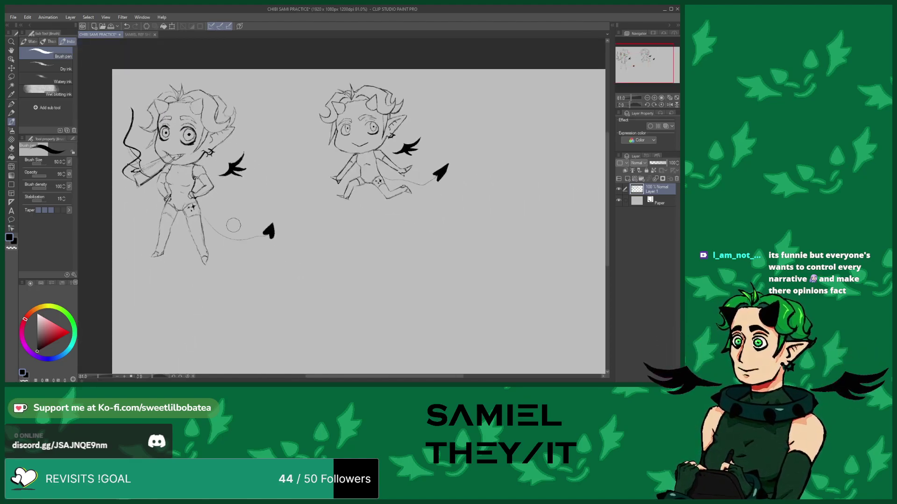
scroll(233, 224, "down", 3)
scroll(247, 224, "up", 3)
scroll(261, 222, "down", 3)
scroll(262, 222, "down", 1)
scroll(210, 224, "up", 1)
scroll(308, 194, "up", 2)
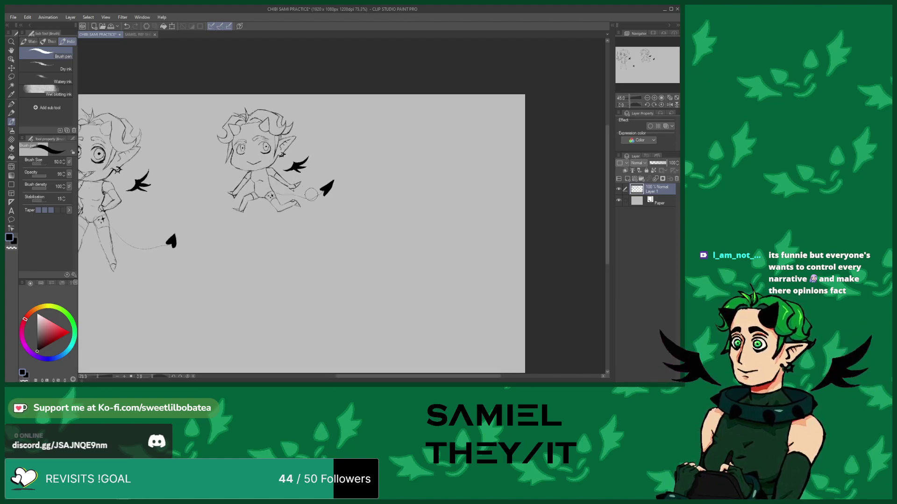
scroll(311, 200, "down", 2)
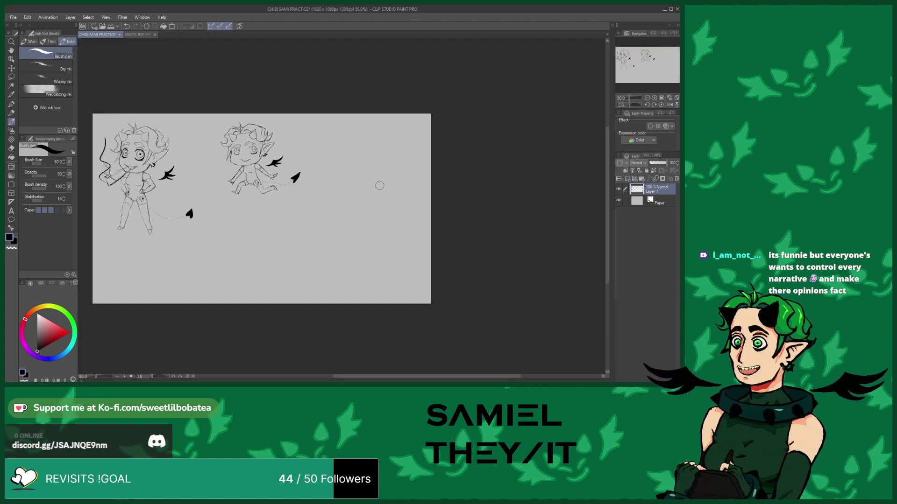
scroll(351, 183, "up", 1)
scroll(358, 183, "down", 2)
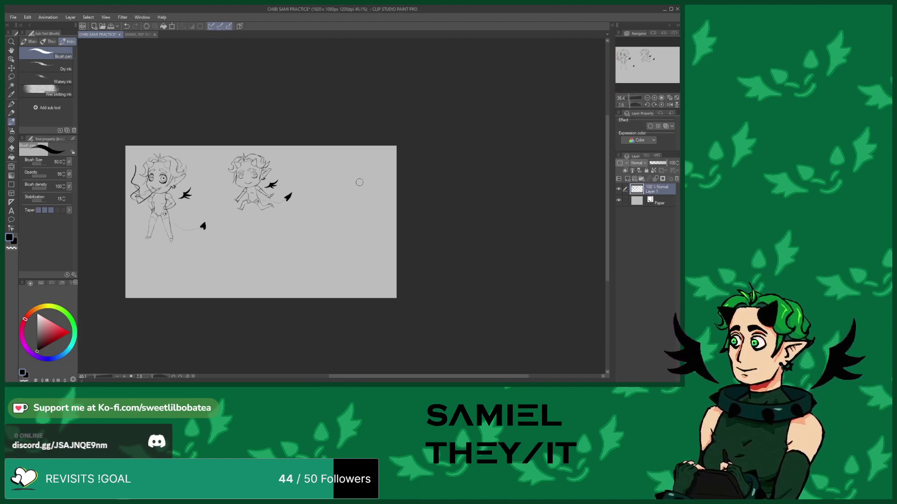
Sketch a third chibi's tilted head outline in the empty area beside the running chibi, adding a small smiling mouth near the chin
scroll(359, 183, "up", 5)
mouse_move(320, 206)
left_mouse_down()
mouse_move(347, 227)
mouse_move(398, 212)
mouse_move(405, 192)
mouse_move(391, 112)
mouse_move(353, 102)
mouse_move(327, 115)
mouse_move(335, 103)
mouse_move(298, 158)
mouse_move(317, 202)
left_mouse_up()
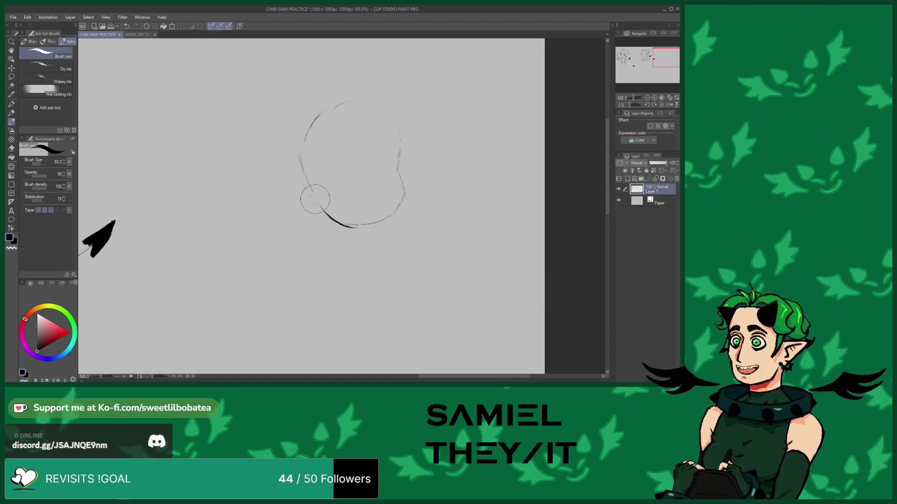
scroll(352, 178, "up", 2)
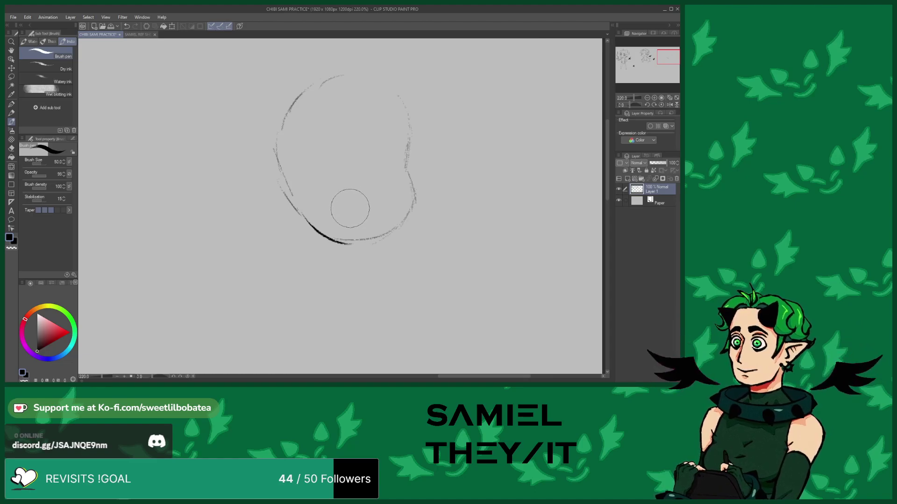
mouse_move(347, 212)
left_mouse_down()
mouse_move(369, 221)
mouse_move(393, 215)
left_mouse_up()
Sketch the new head's left eye as a round iris with curved lid lines, thinning the upper lid with the Hard eraser
mouse_move(352, 155)
left_mouse_down()
mouse_move(340, 141)
mouse_move(320, 145)
mouse_move(318, 161)
mouse_move(346, 178)
left_mouse_up()
mouse_move(328, 149)
left_mouse_down()
mouse_move(324, 159)
mouse_move(346, 156)
mouse_move(332, 146)
left_mouse_up()
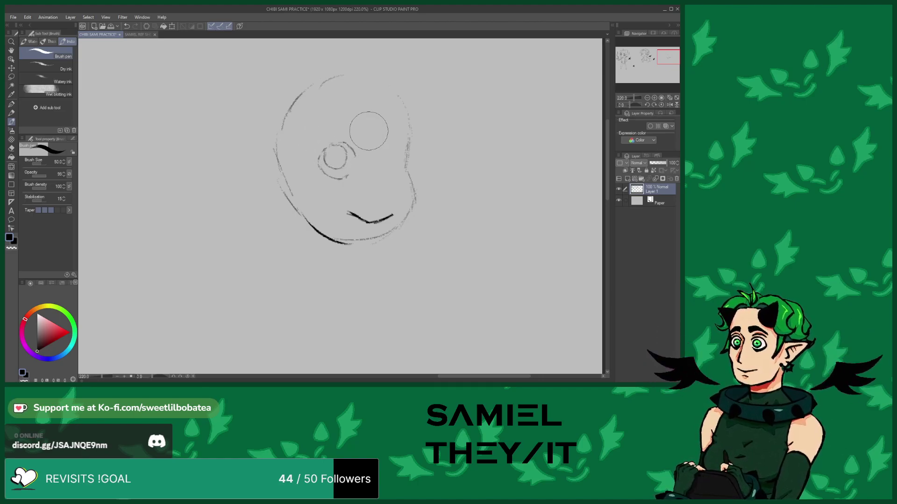
scroll(328, 158, "up", 2)
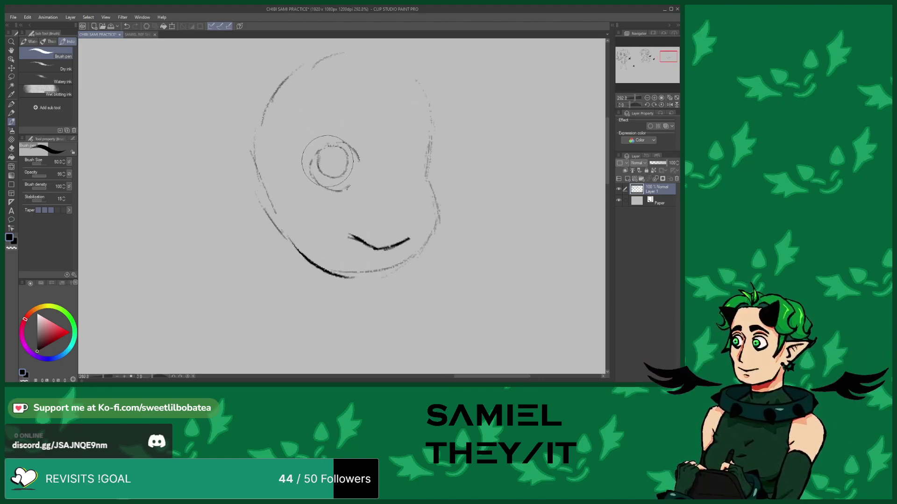
left_click_drag(329, 148, 344, 146)
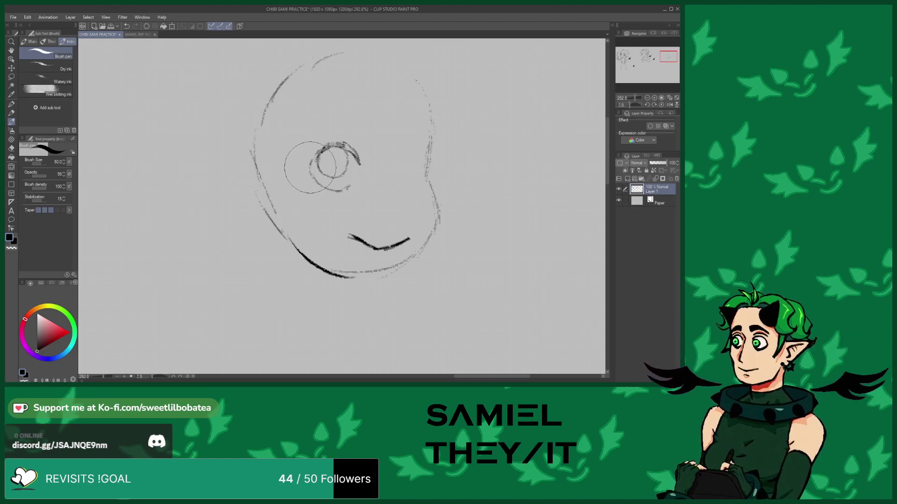
left_click(12, 148)
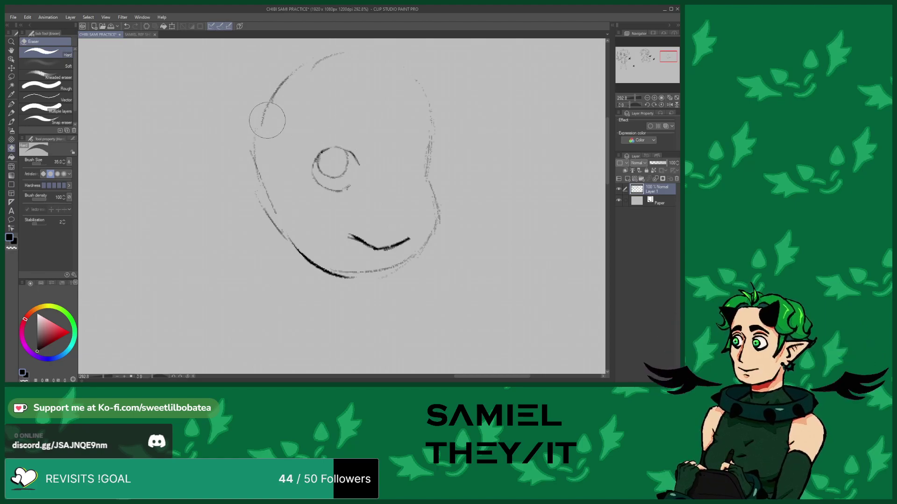
Fill a small black pupil inside the iris with the Brush pen and undo the last stroke by the lower lid
left_click(11, 122)
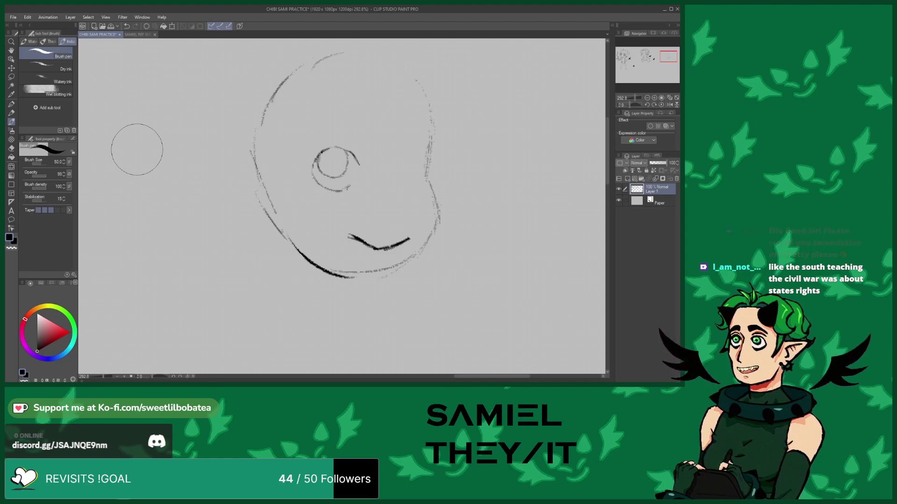
scroll(332, 161, "up", 2)
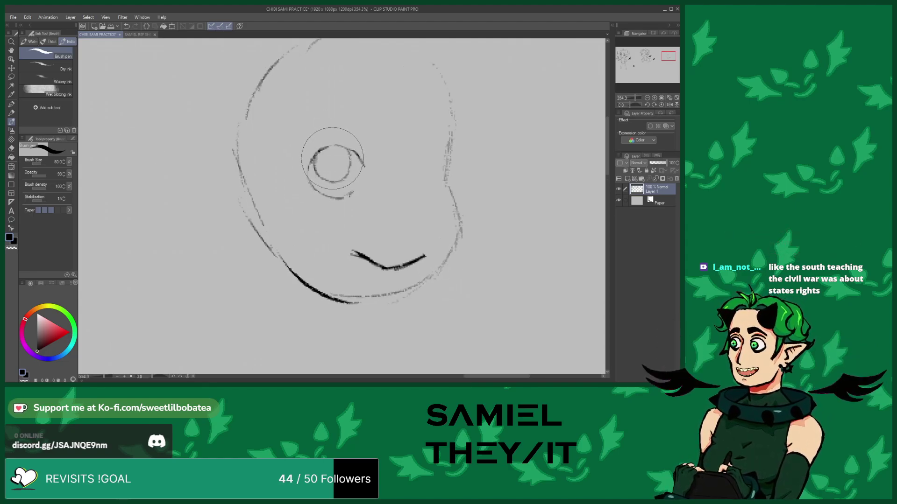
left_click_drag(332, 159, 331, 161)
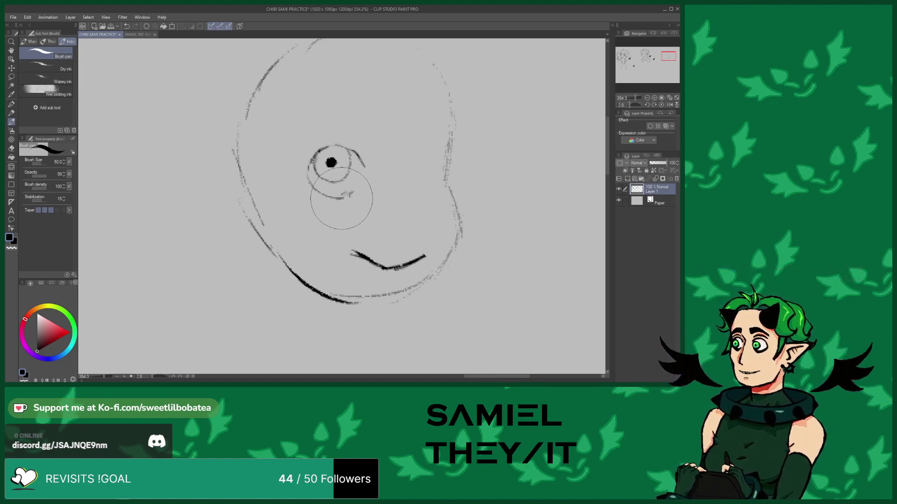
left_click(127, 27)
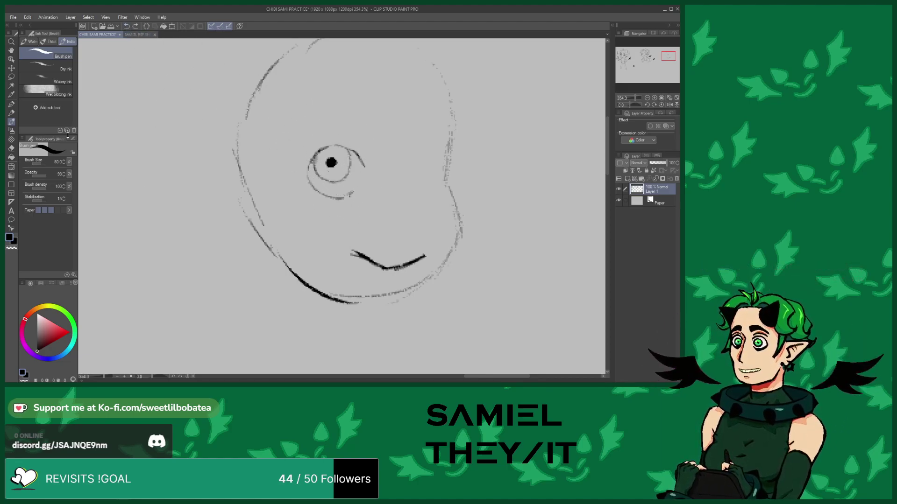
Darken the third chibi's left eye outline with bold upper and lower lid lines, trimming the upper lid's inner end with the Hard eraser
mouse_move(354, 192)
left_mouse_down()
mouse_move(333, 199)
mouse_move(297, 188)
mouse_move(306, 175)
left_mouse_up()
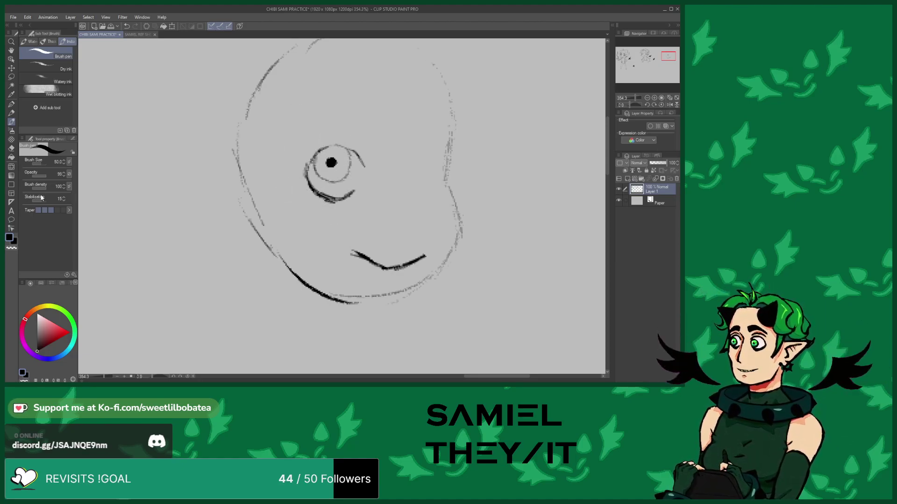
left_click(11, 148)
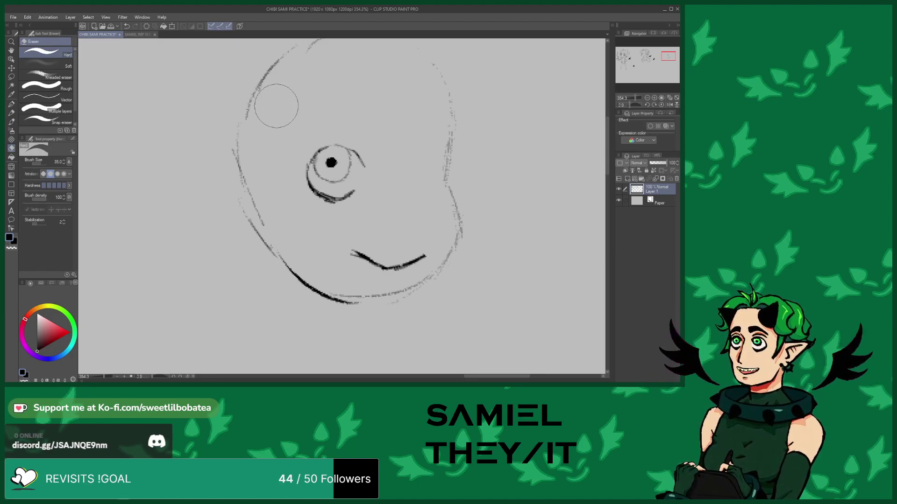
left_click(11, 121)
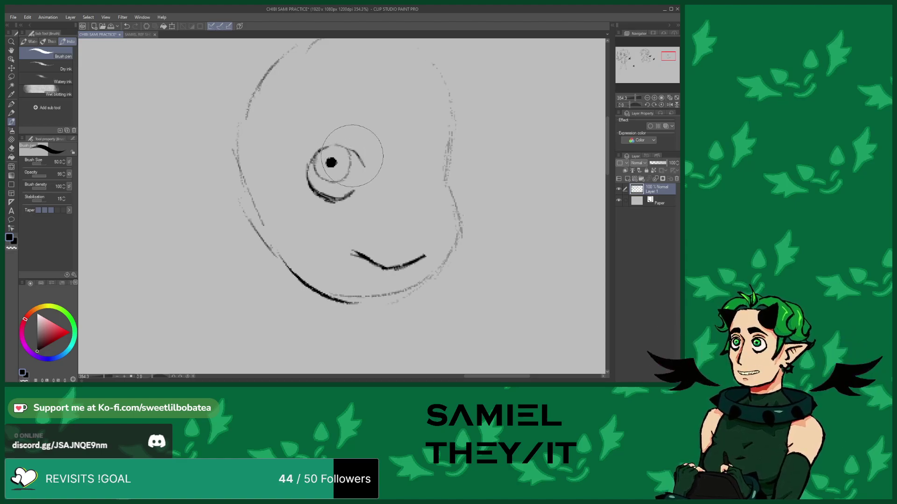
left_click_drag(363, 166, 354, 155)
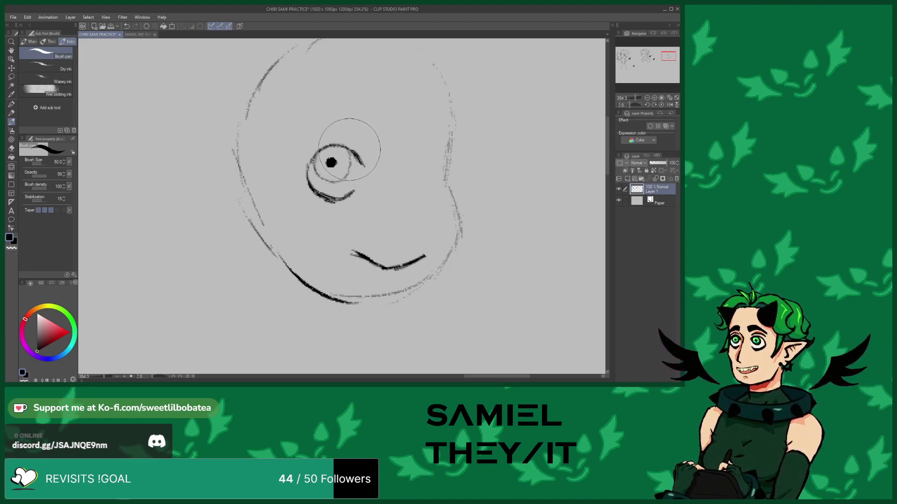
key("e")
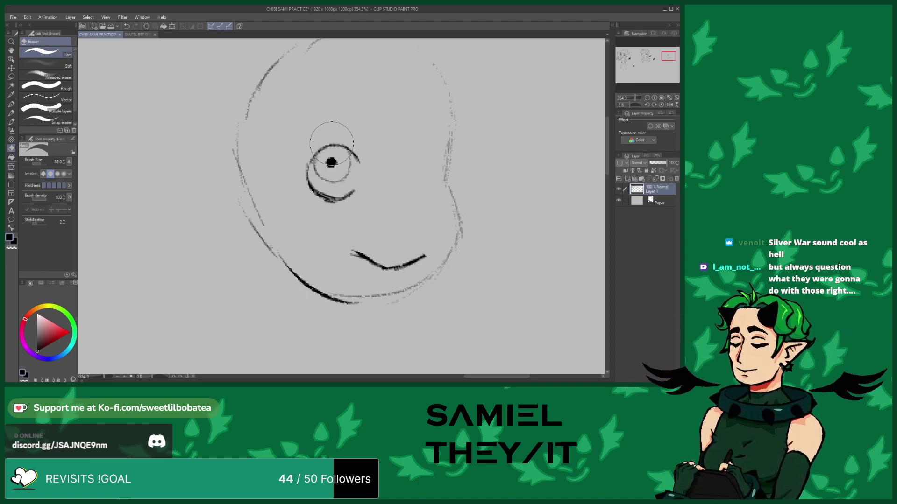
left_click(11, 121)
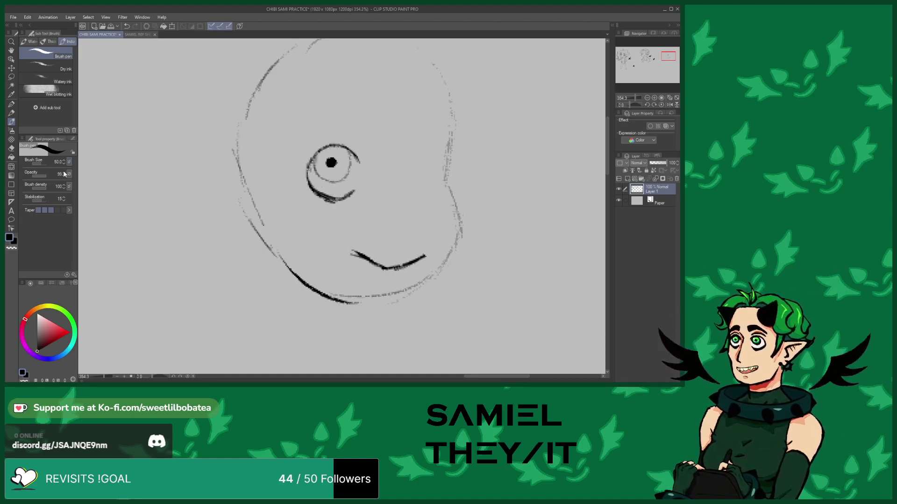
left_click(10, 149)
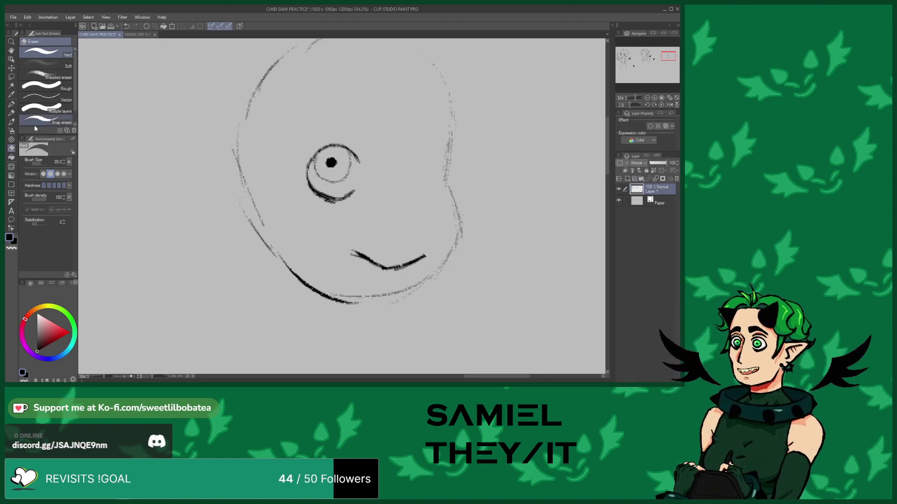
Ink the right eye's outline as open upper and lower lid curves, erasing and redrawing the upper lid's inner end
left_click(11, 123)
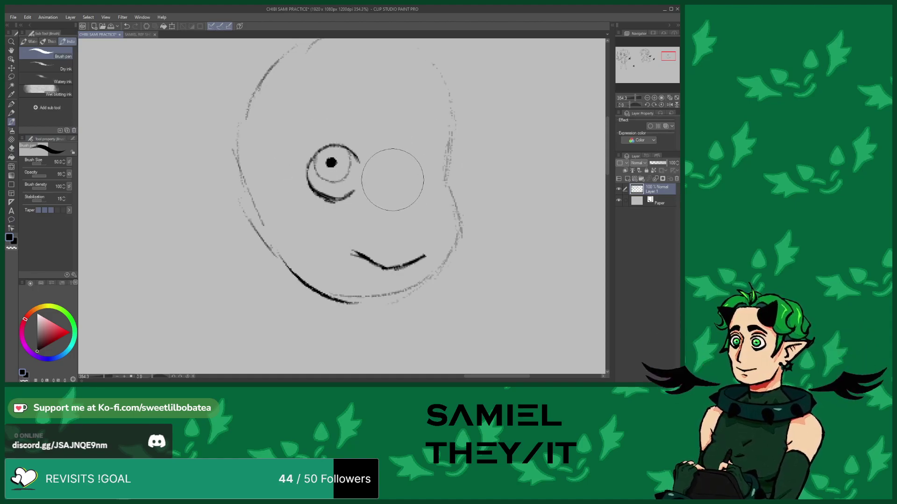
mouse_move(405, 161)
left_mouse_down()
mouse_move(433, 148)
mouse_move(442, 180)
left_mouse_up()
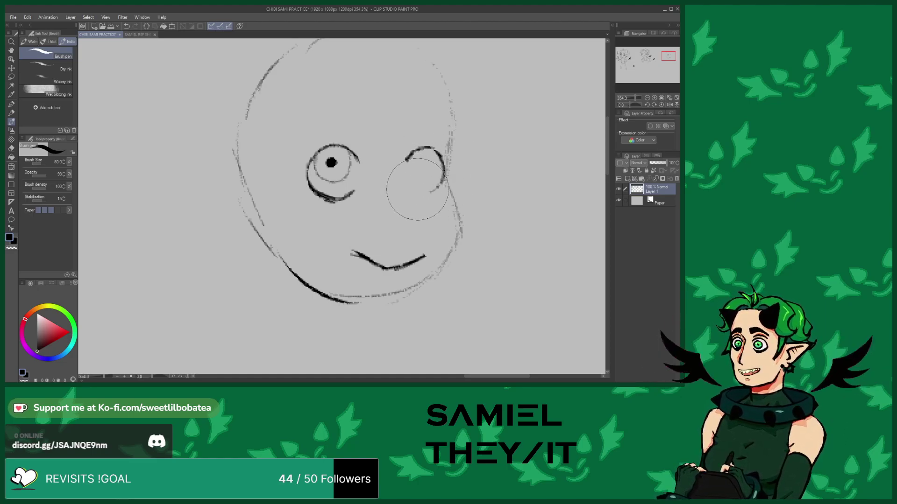
left_click_drag(408, 188, 442, 184)
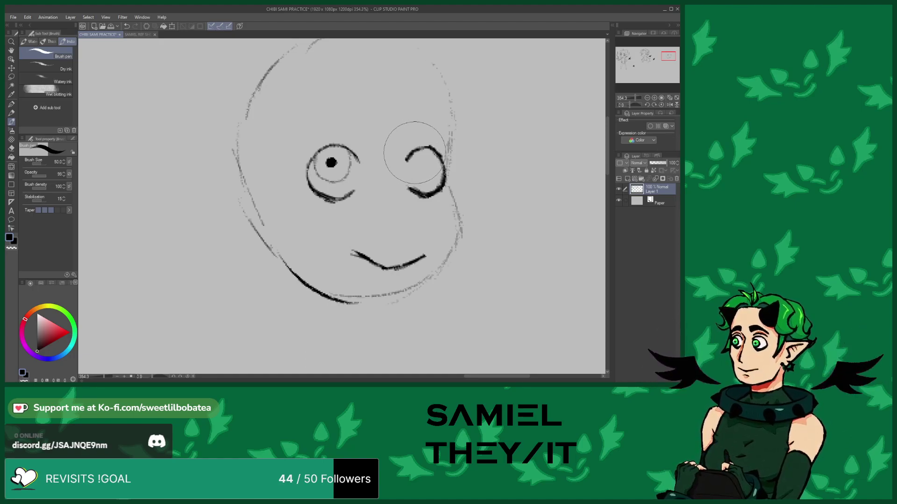
left_click(11, 148)
left_click_drag(411, 161, 410, 156)
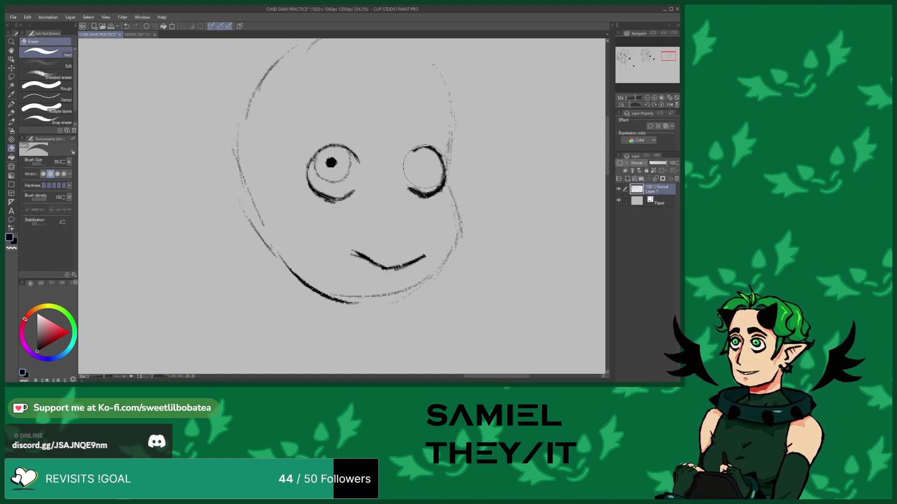
left_click(11, 121)
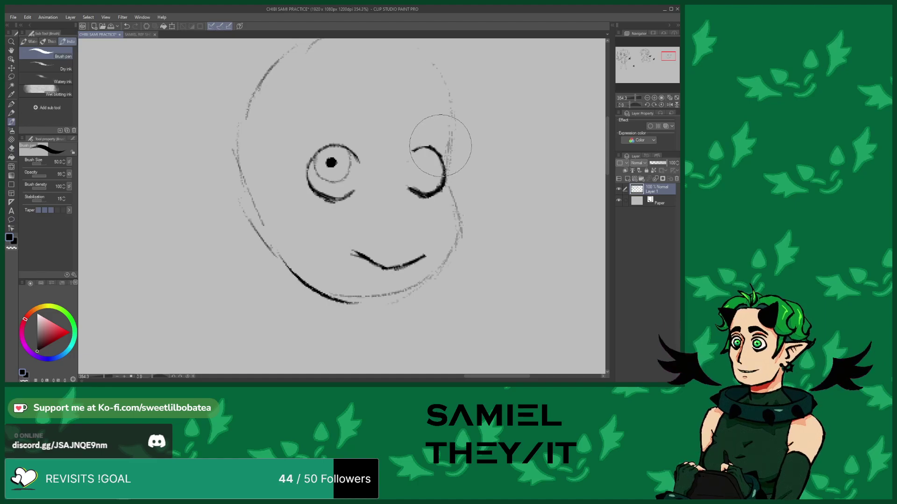
left_click_drag(408, 160, 420, 144)
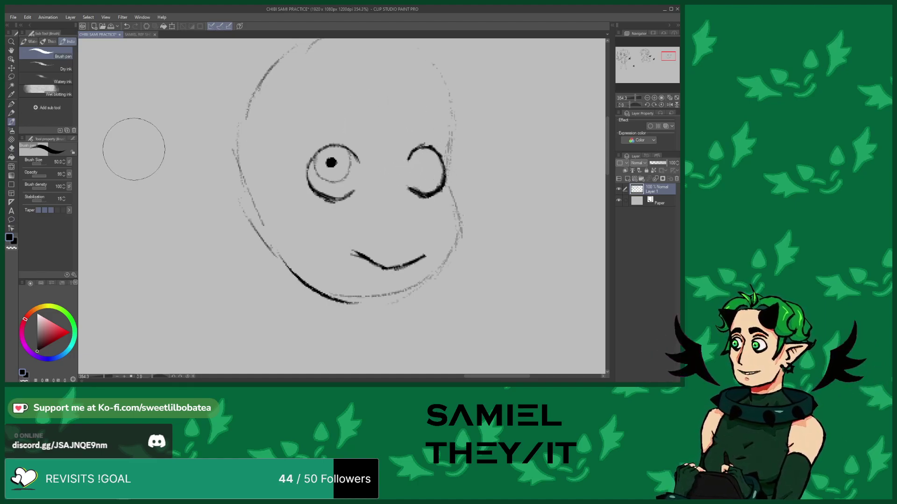
left_click(11, 148)
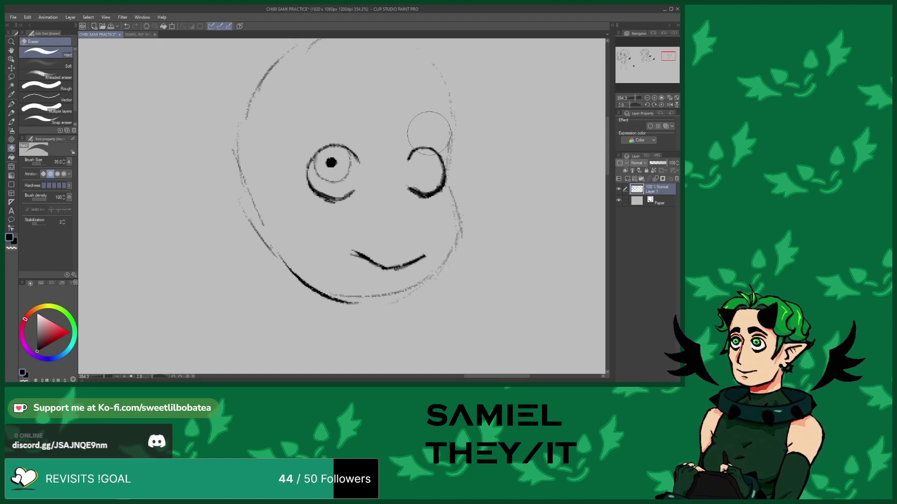
Draw a curved iris with a small black pupil inside the right eye and thicken the eye's outer edge
left_click(11, 121)
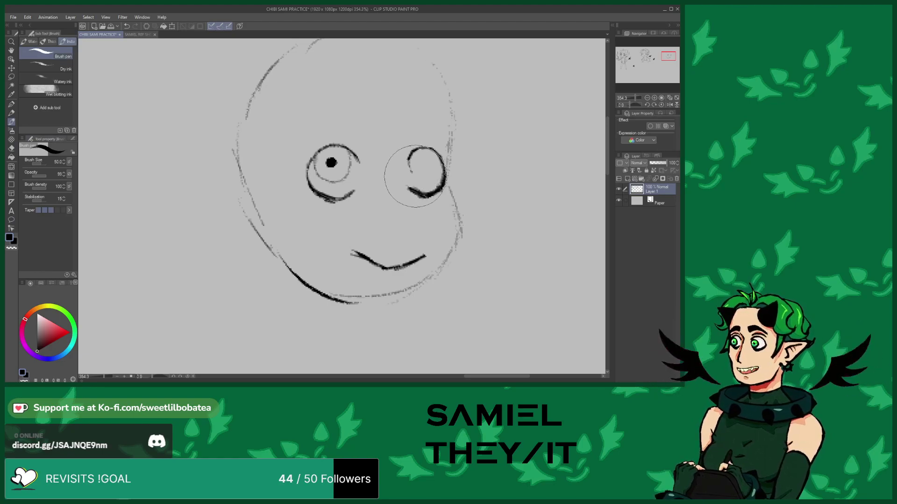
left_click_drag(415, 176, 433, 172)
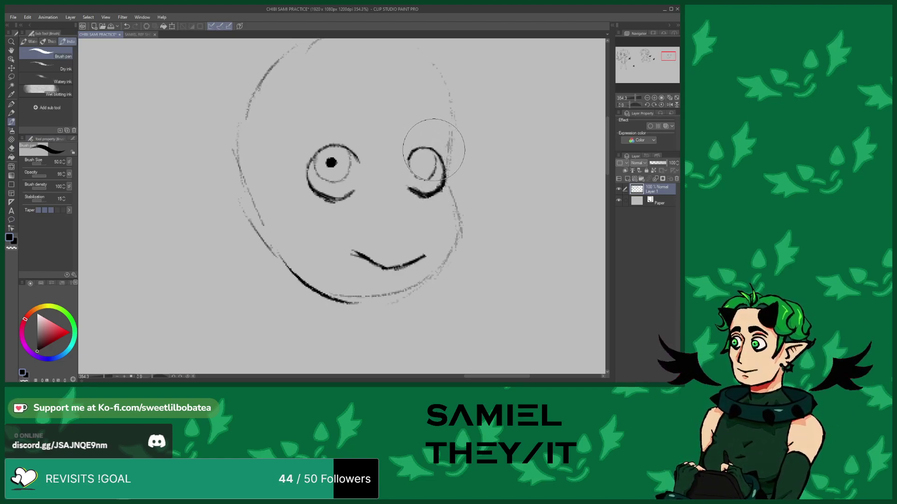
left_click(422, 162)
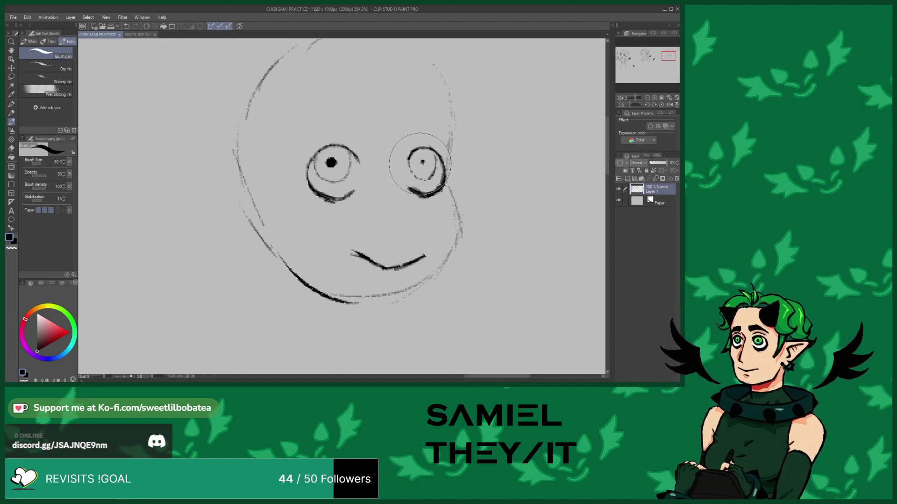
left_click(422, 162)
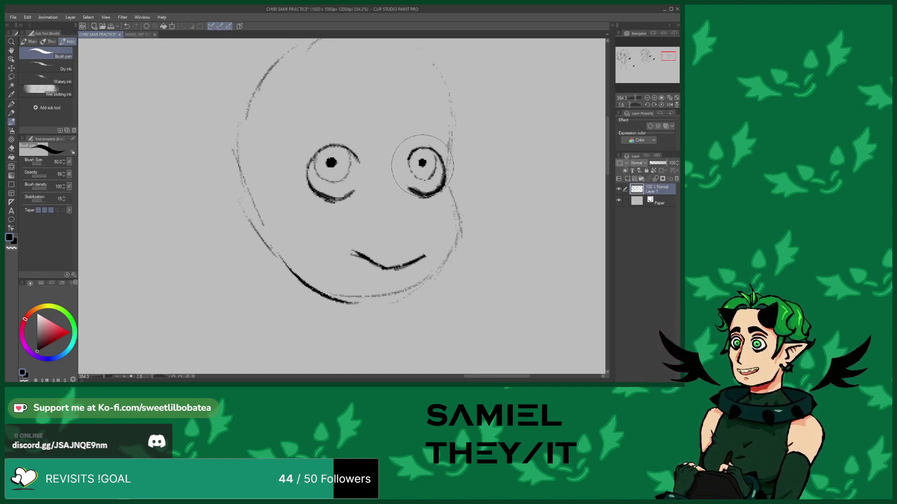
left_click_drag(442, 155, 444, 192)
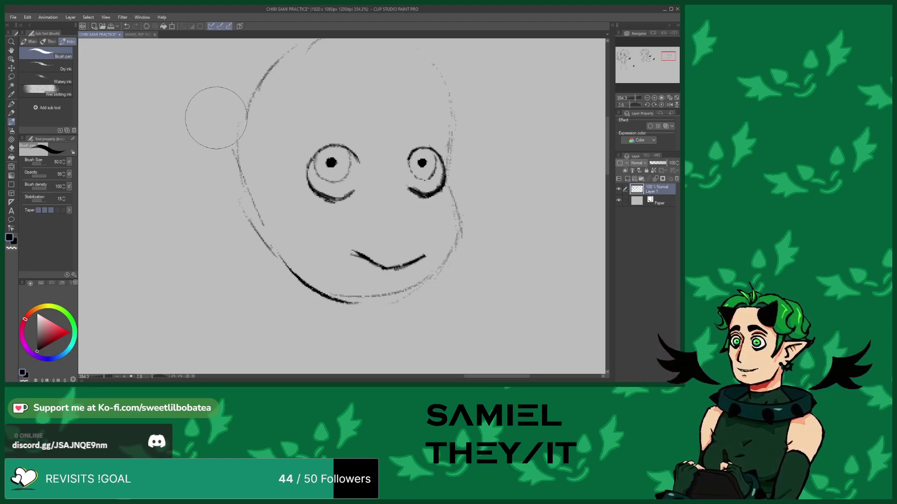
Thicken the left eye's lower lid with the Brush pen and clean its edges with the Hard eraser
scroll(219, 129, "down", 2)
scroll(322, 175, "up", 3)
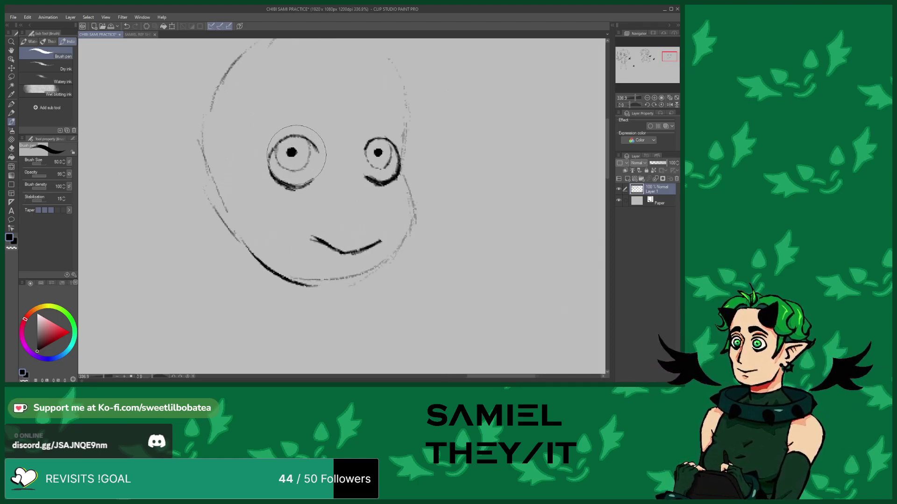
left_click(11, 148)
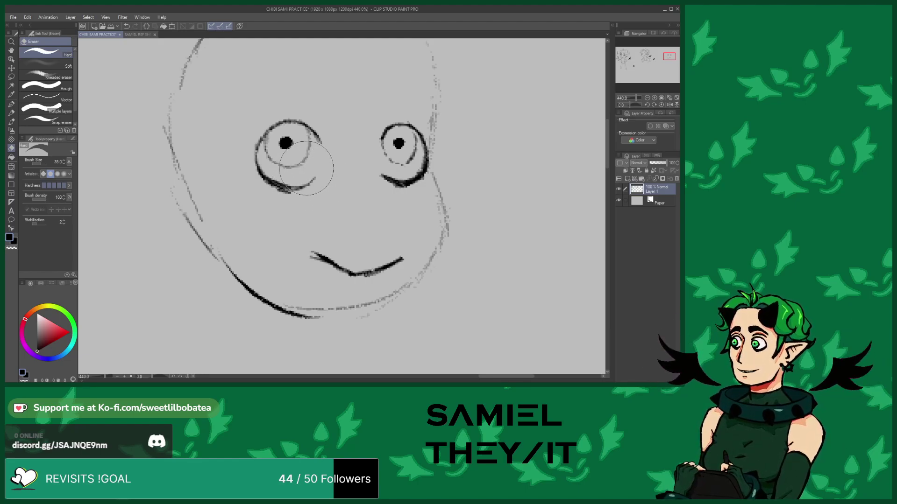
key("b")
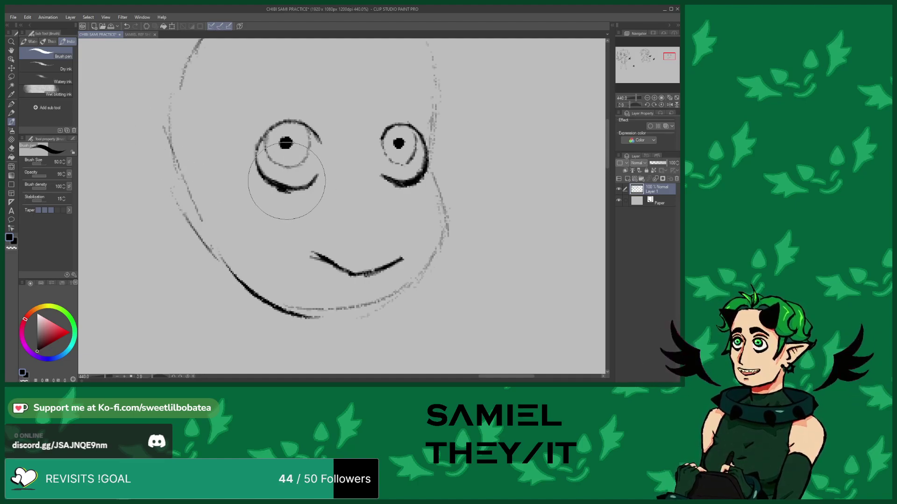
left_click(11, 148)
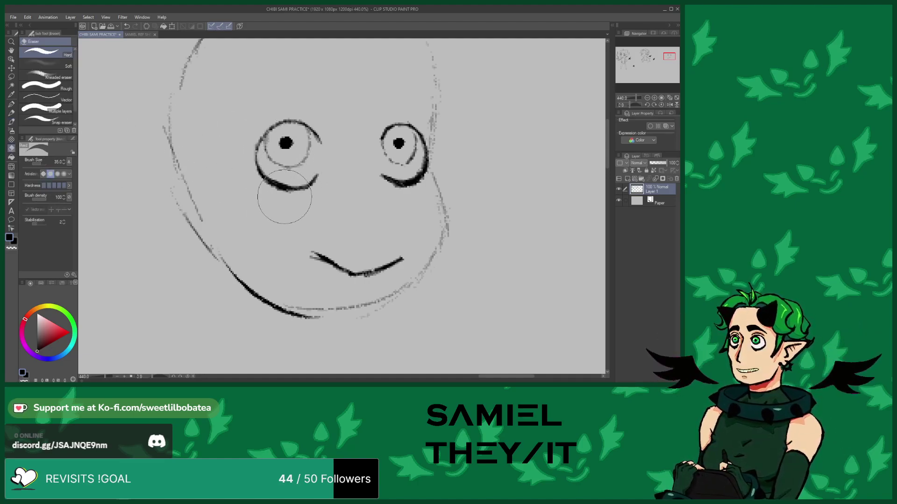
left_click(11, 122)
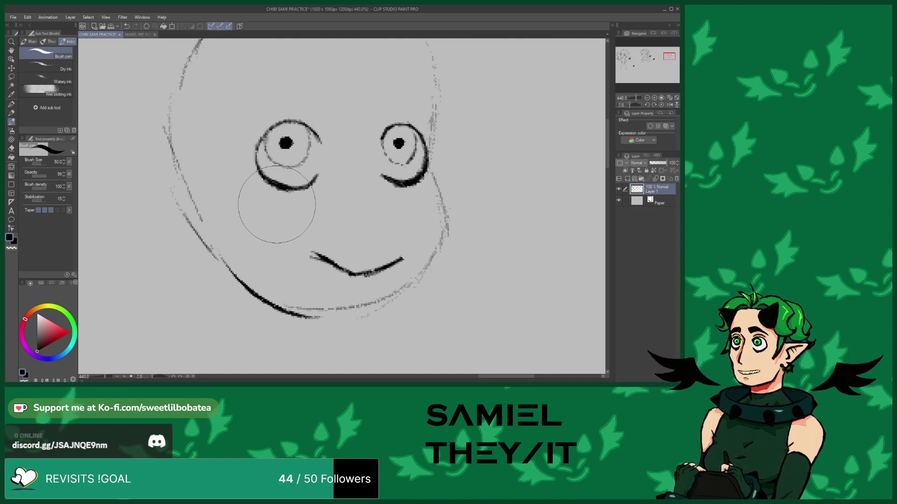
Draw a thin curved crease line above each of the third chibi's eyes
scroll(252, 205, "down", 3)
scroll(255, 179, "up", 2)
scroll(254, 179, "up", 4)
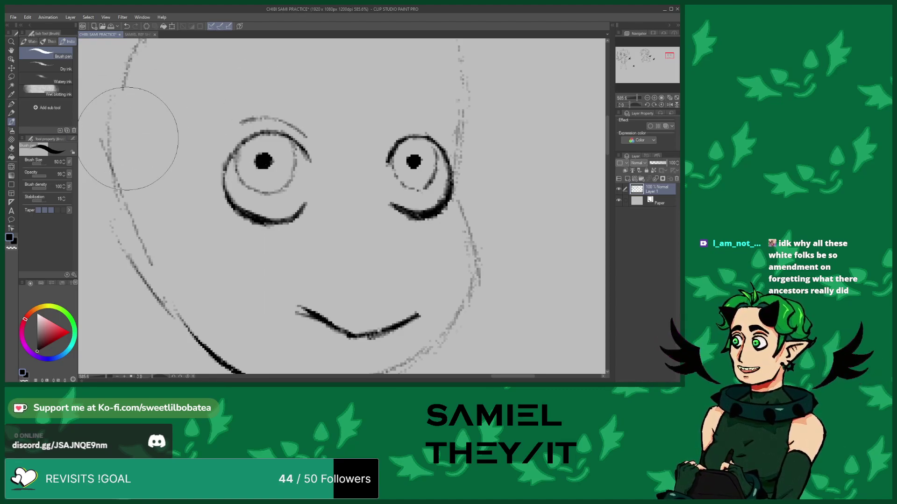
mouse_move(384, 133)
left_mouse_down()
mouse_move(407, 117)
mouse_move(439, 129)
left_mouse_up()
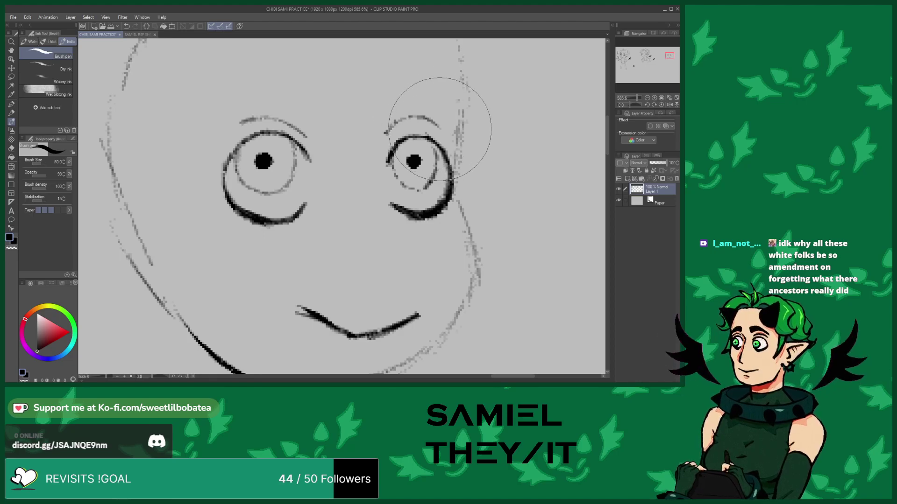
Clean up the smiling mouth line with the Hard eraser and redraw its left corner as a thin, tapered stroke
scroll(294, 234, "down", 10)
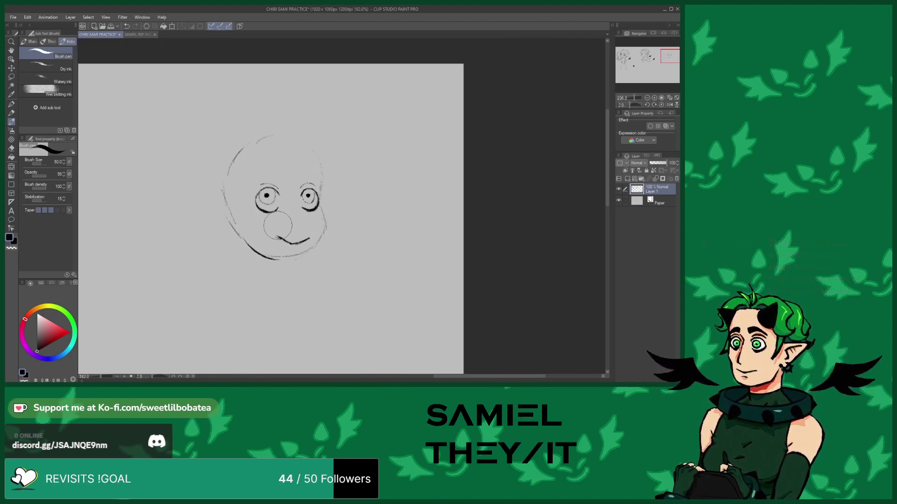
scroll(278, 226, "up", 3)
scroll(278, 225, "up", 1)
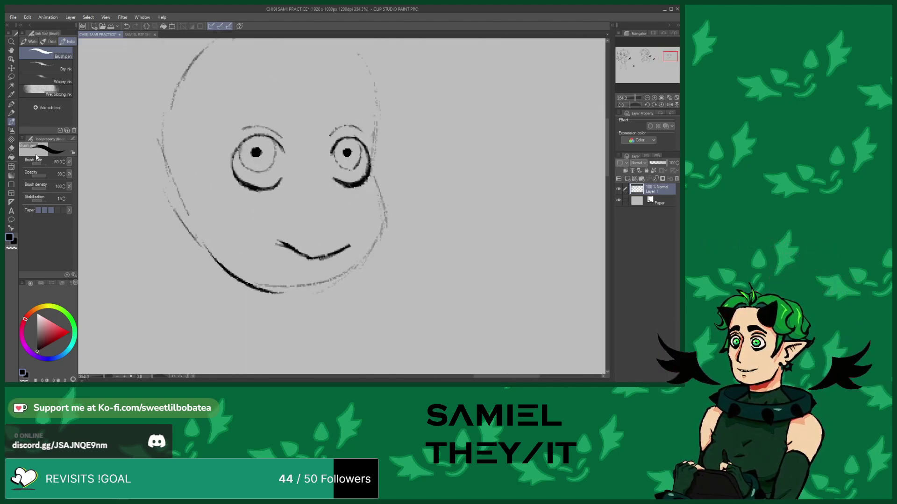
left_click(12, 150)
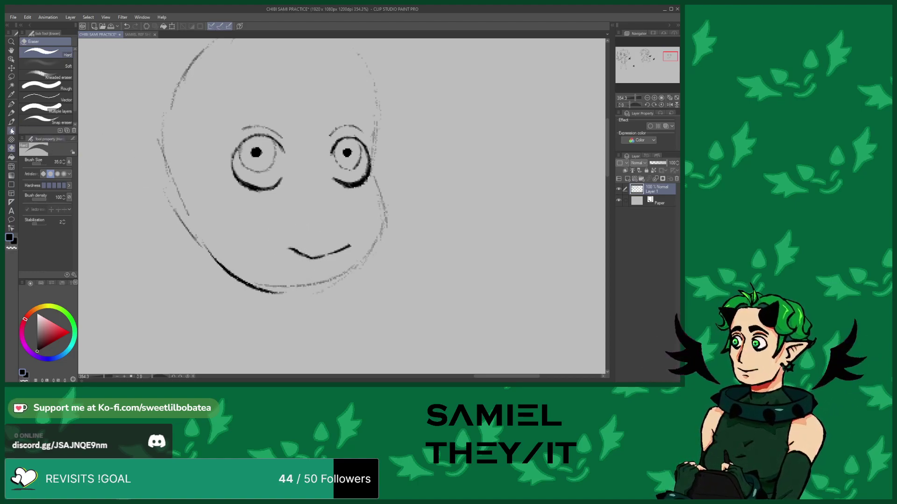
key("b")
scroll(294, 242, "up", 1)
scroll(294, 242, "up", 1)
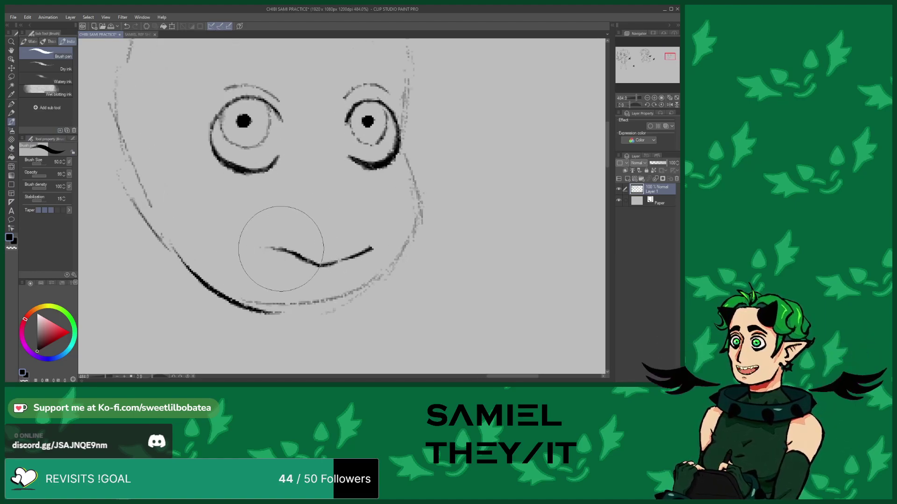
left_click(11, 148)
left_click_drag(268, 238, 261, 246)
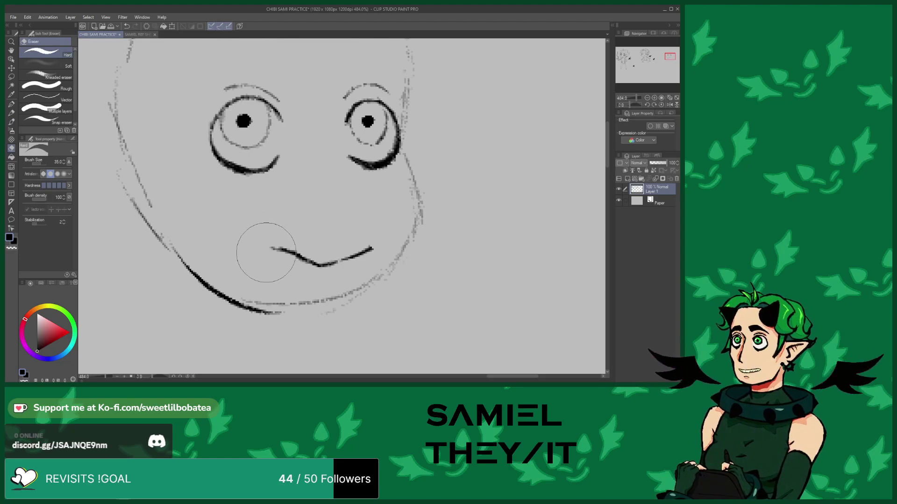
left_click(12, 122)
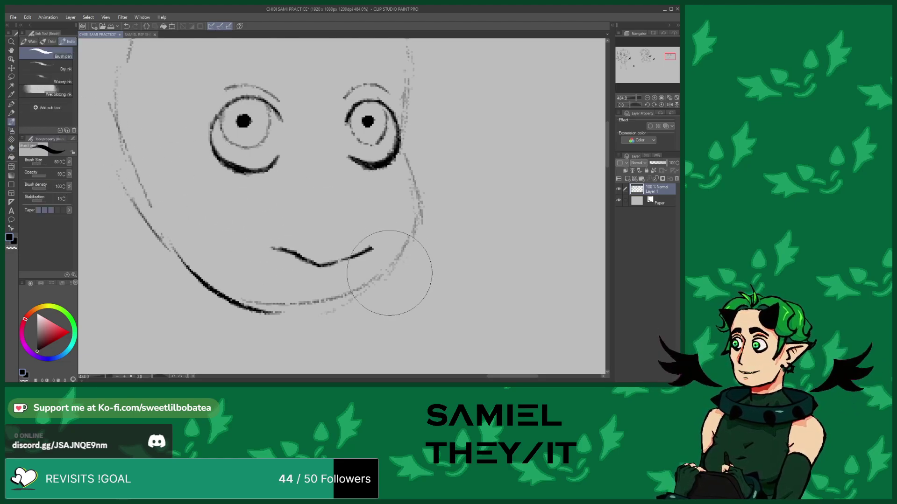
Ink the right cheek and jaw contour with a bold line from beside the right eye down to the chin
scroll(378, 252, "down", 3)
scroll(378, 245, "up", 3)
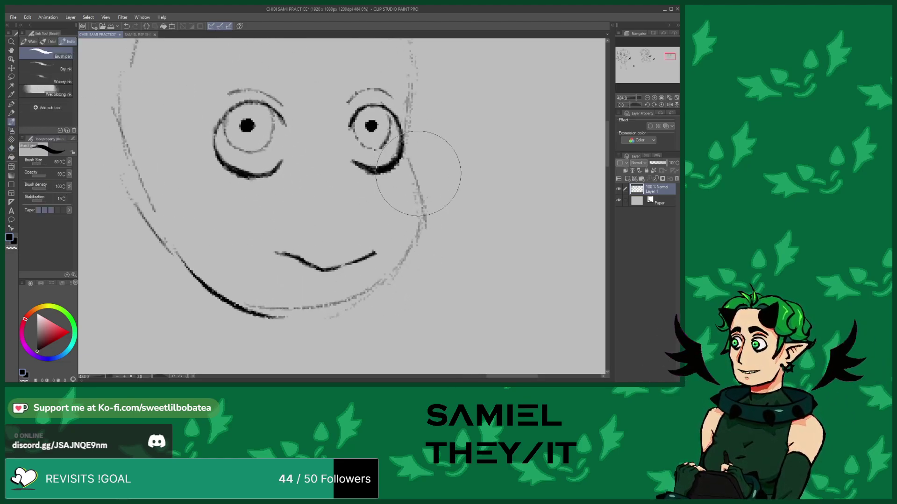
mouse_move(404, 150)
left_mouse_down()
mouse_move(424, 214)
mouse_move(414, 247)
left_mouse_up()
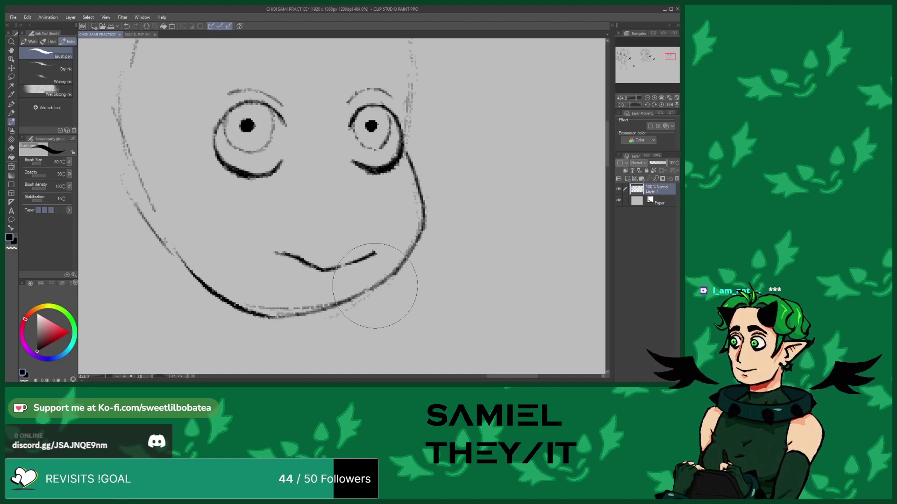
scroll(240, 155, "down", 5)
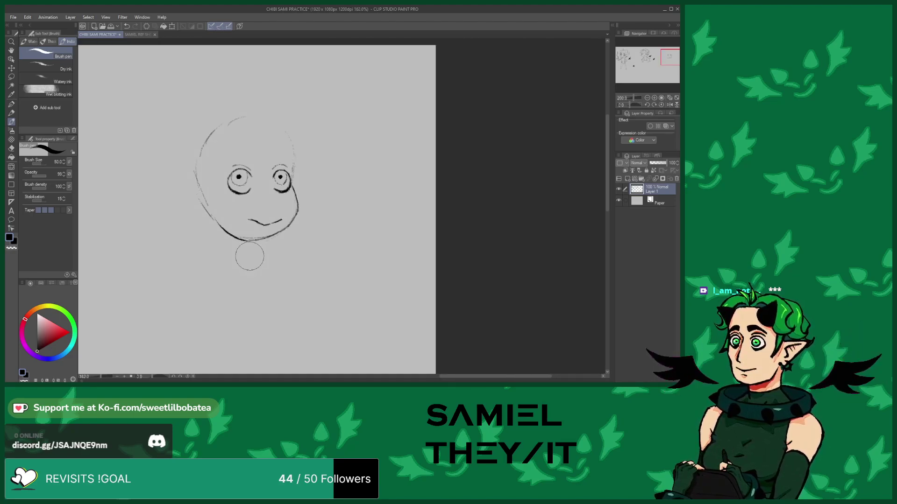
Outline an angular, arched eyebrow above the third chibi's left eye with the Brush pen
scroll(231, 159, "up", 1)
scroll(231, 159, "up", 5)
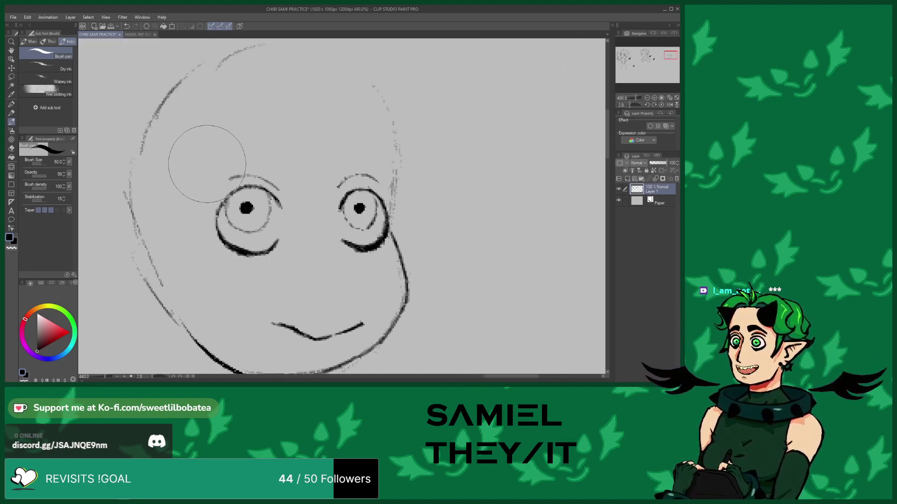
mouse_move(213, 161)
left_mouse_down()
mouse_move(251, 150)
mouse_move(241, 144)
mouse_move(275, 150)
mouse_move(295, 167)
mouse_move(296, 148)
left_mouse_up()
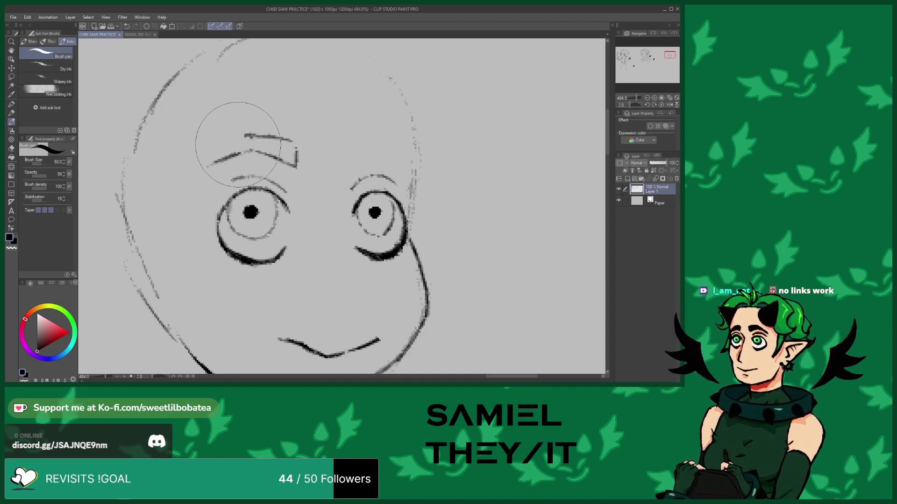
key("e")
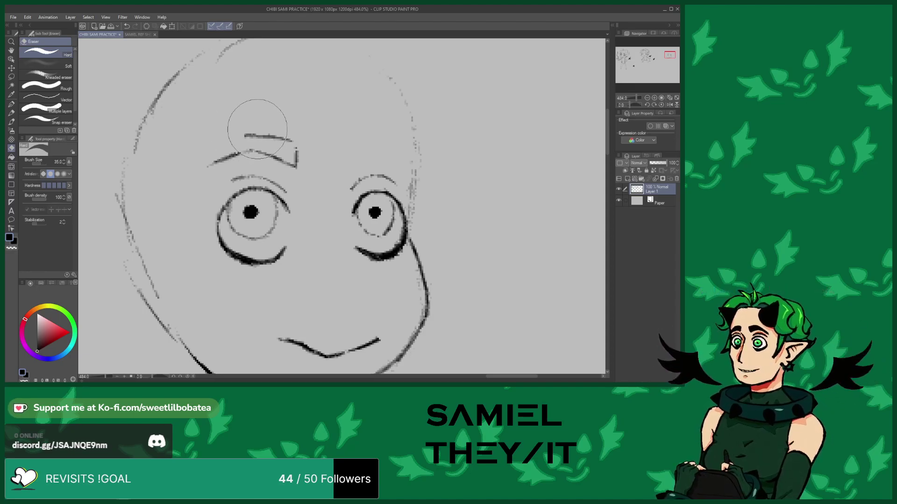
left_click(10, 122)
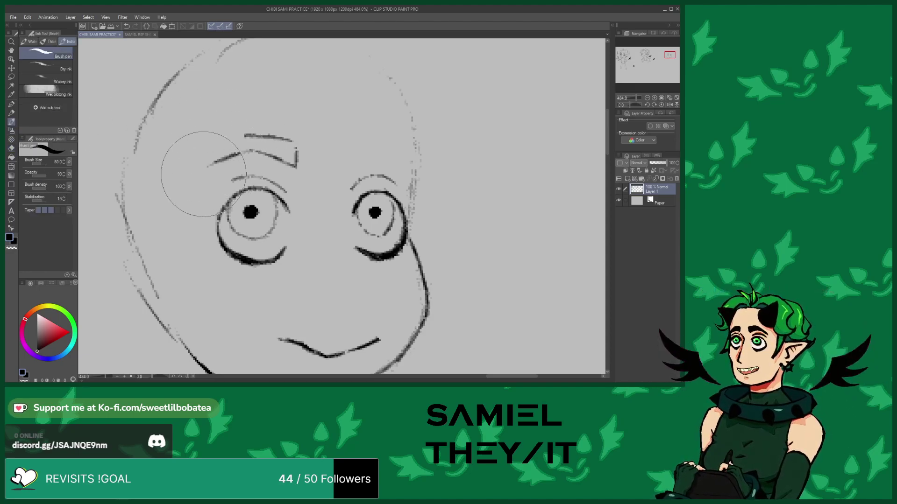
left_click_drag(216, 157, 244, 136)
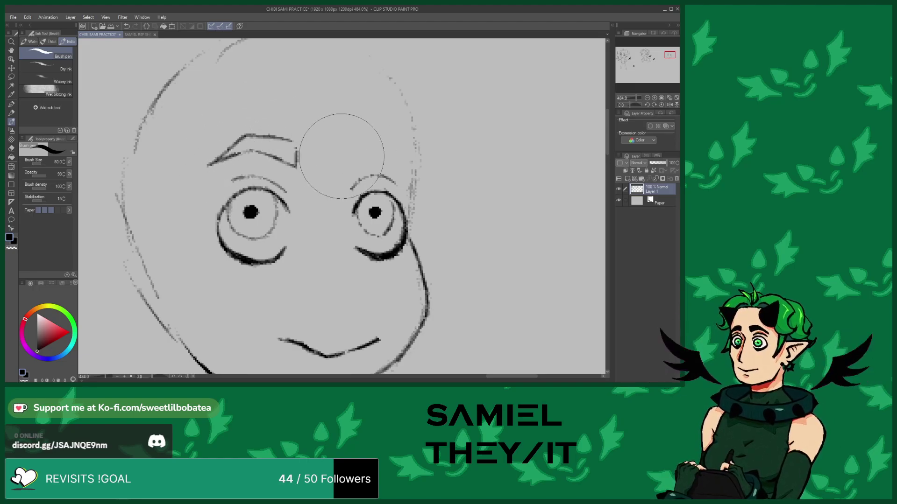
Draw the right eyebrow's short inner edge, erasing the heavy first stroke and replacing it with a thinner one
left_click_drag(339, 157, 341, 168)
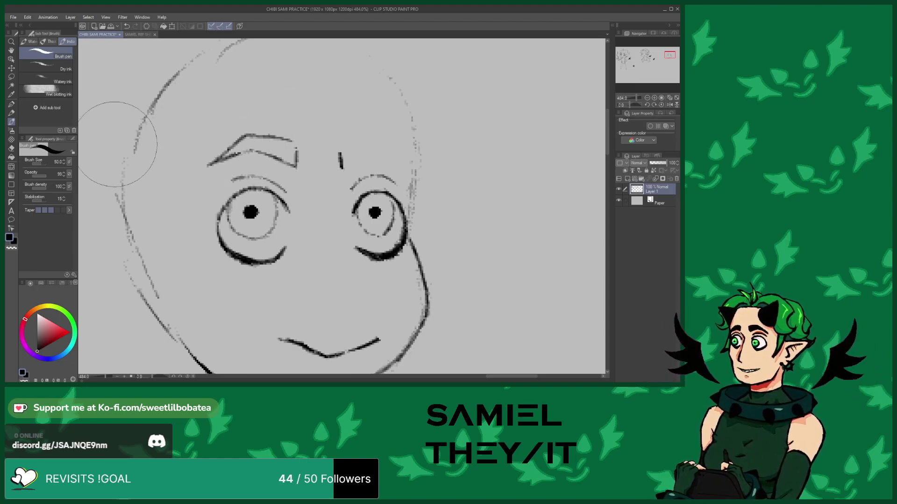
left_click(11, 148)
left_click_drag(326, 150, 340, 160)
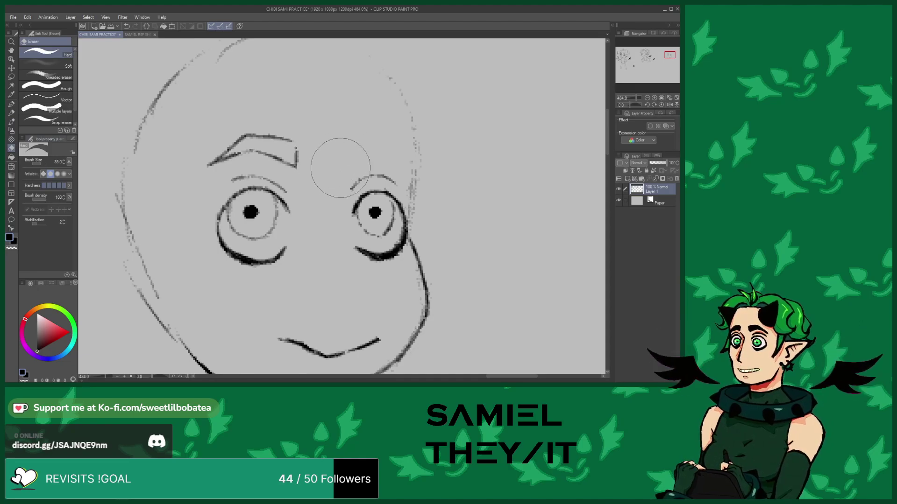
left_click(11, 122)
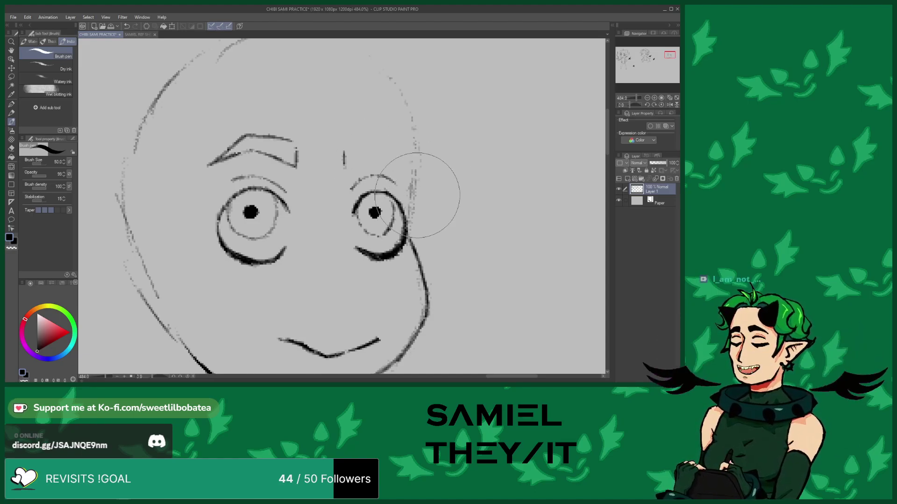
Ink the right side of the forehead from beside the right eye up over the temple
left_click_drag(409, 206, 417, 146)
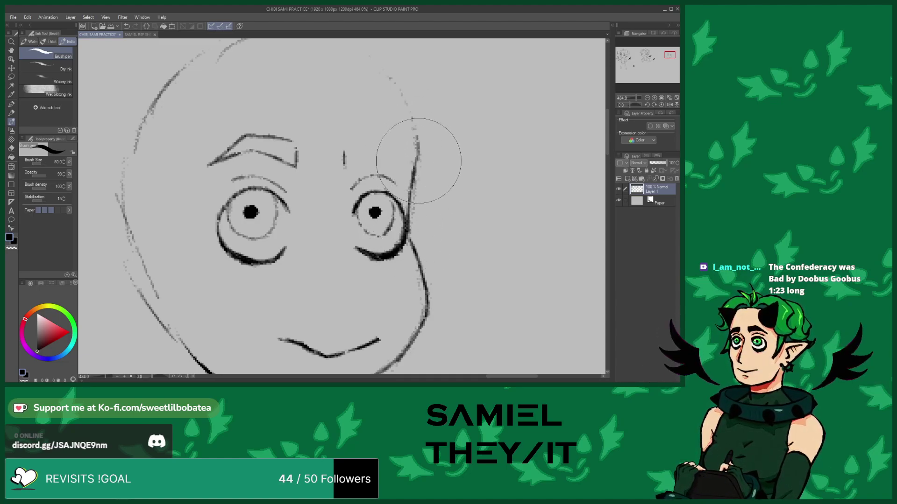
left_click_drag(386, 75, 416, 137)
scroll(318, 201, "down", 3)
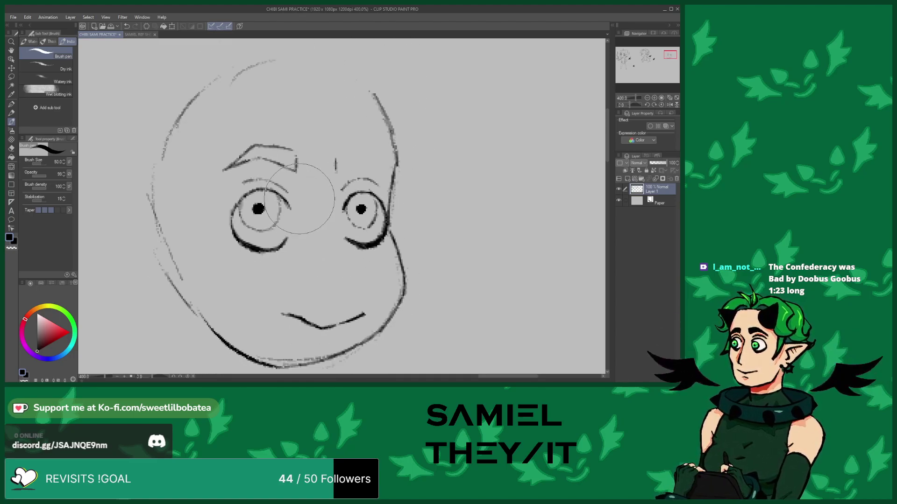
Complete the right eyebrow outline with an angled lower edge and a matching upper edge
scroll(295, 185, "down", 2)
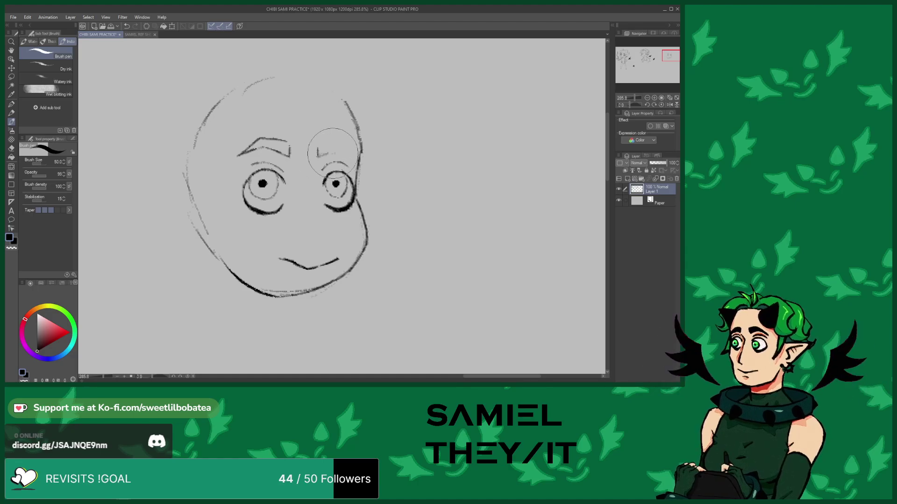
left_click_drag(322, 155, 353, 159)
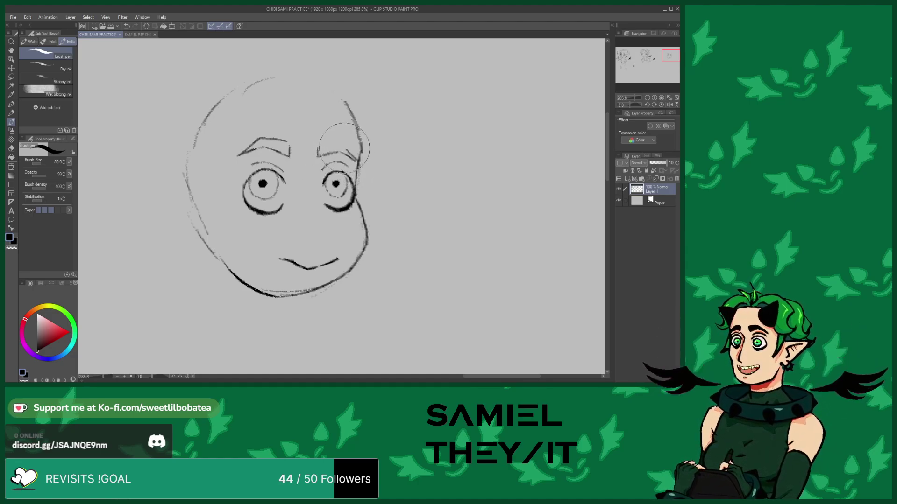
mouse_move(329, 143)
left_mouse_down()
mouse_move(318, 144)
mouse_move(352, 149)
mouse_move(328, 143)
left_mouse_up()
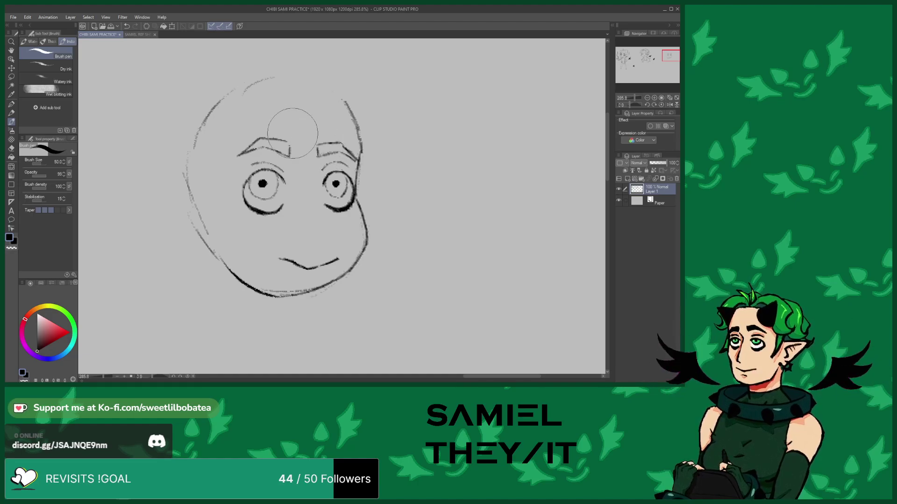
Sketch a long pointed ear on the head's left side and a larger rounded skull outline up over the crown
scroll(294, 131, "down", 2)
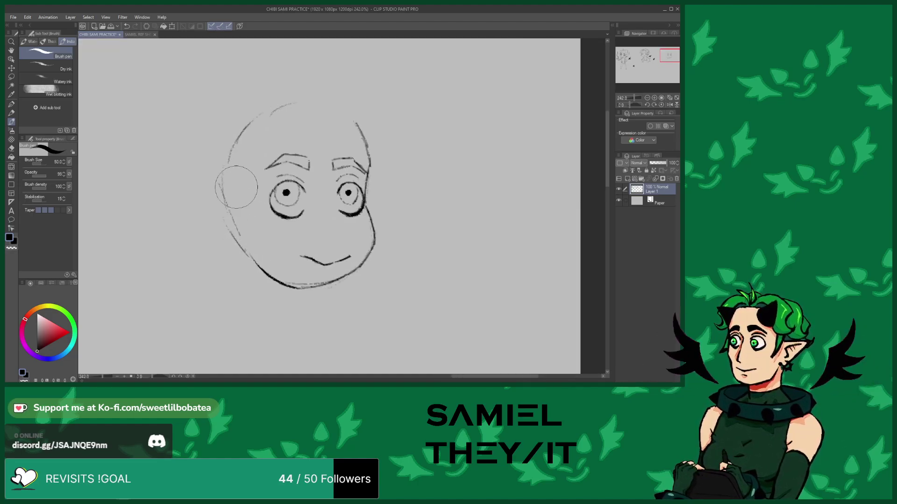
mouse_move(239, 176)
left_mouse_down()
mouse_move(189, 167)
mouse_move(235, 228)
left_mouse_up()
mouse_move(218, 160)
left_mouse_down()
mouse_move(242, 110)
mouse_move(267, 97)
mouse_move(294, 95)
mouse_move(353, 117)
left_mouse_up()
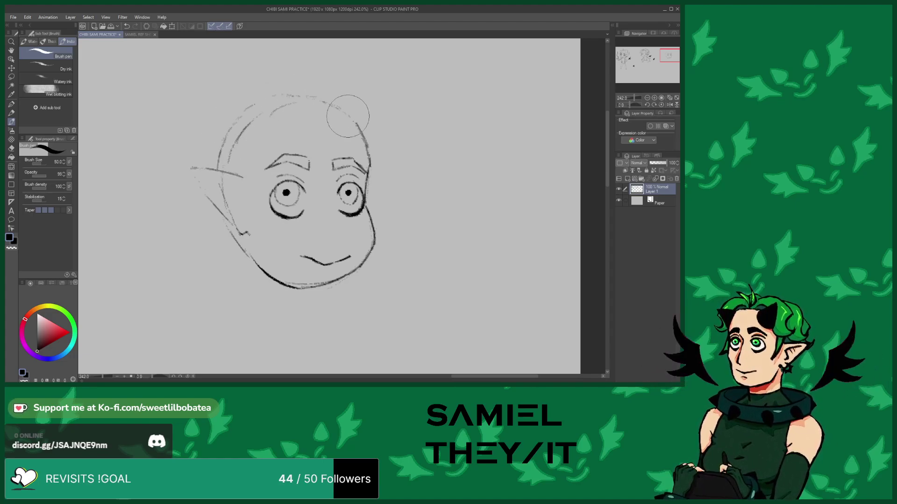
Erase the old inner skull curve and the cheek line crossing the ear with the Hard eraser
left_click(11, 149)
left_click_drag(222, 166, 240, 131)
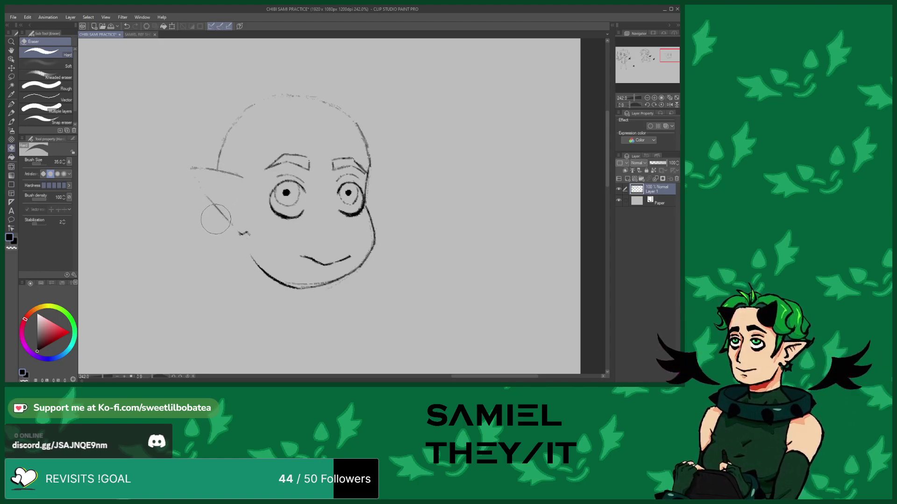
Re-ink the pointed ear with the Brush pen, adding its inner fold, and draw thin strands behind the lobe
left_click(11, 121)
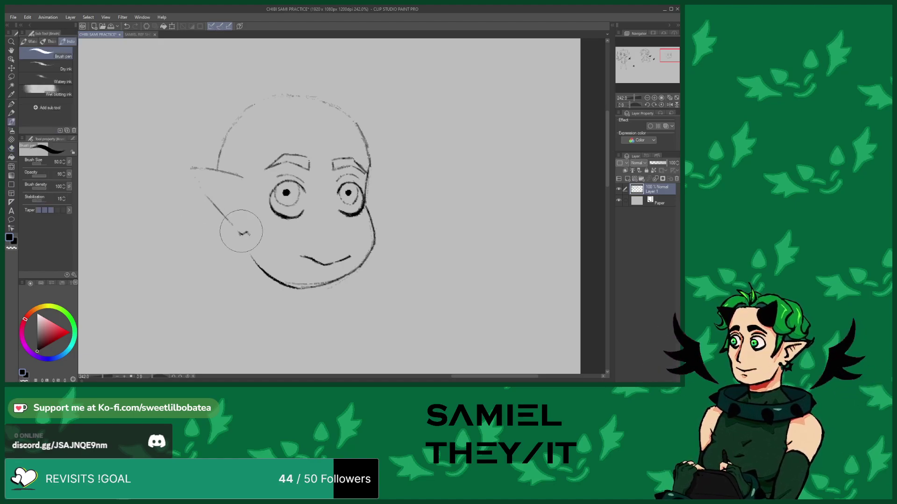
scroll(235, 228, "up", 1)
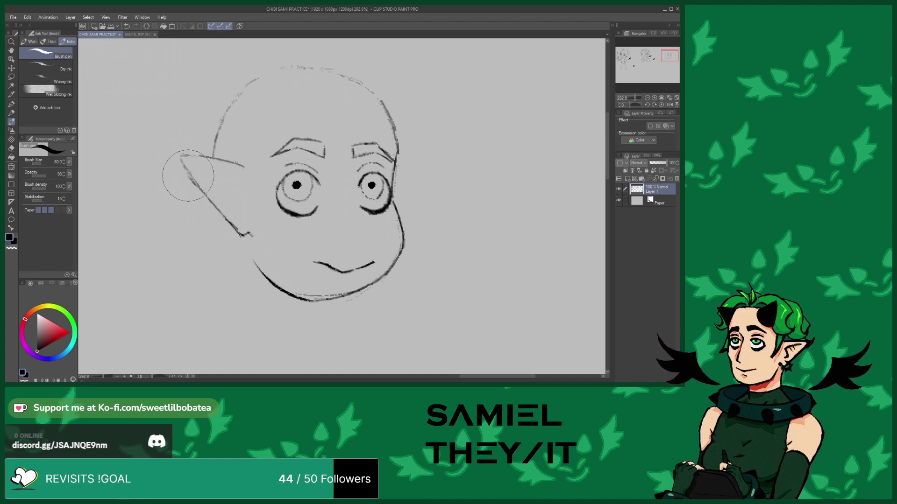
mouse_move(179, 155)
left_mouse_down()
mouse_move(228, 163)
mouse_move(213, 169)
mouse_move(236, 186)
left_mouse_up()
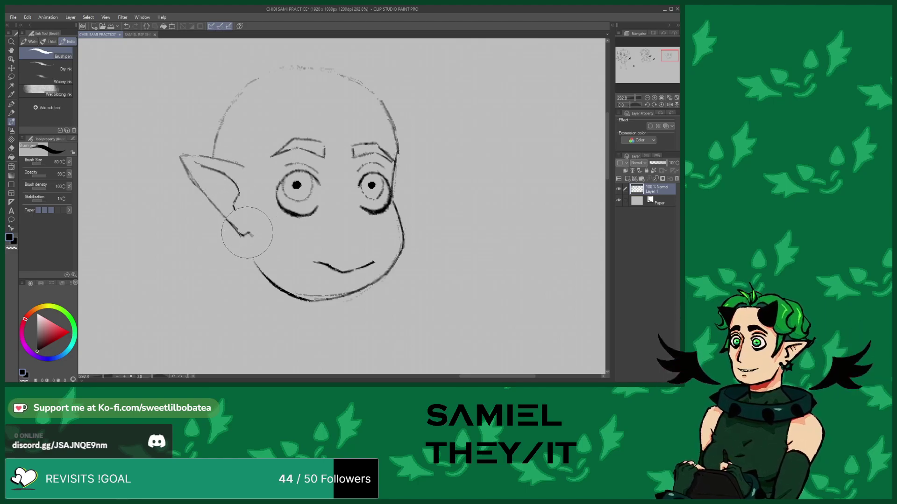
scroll(232, 197, "down", 3)
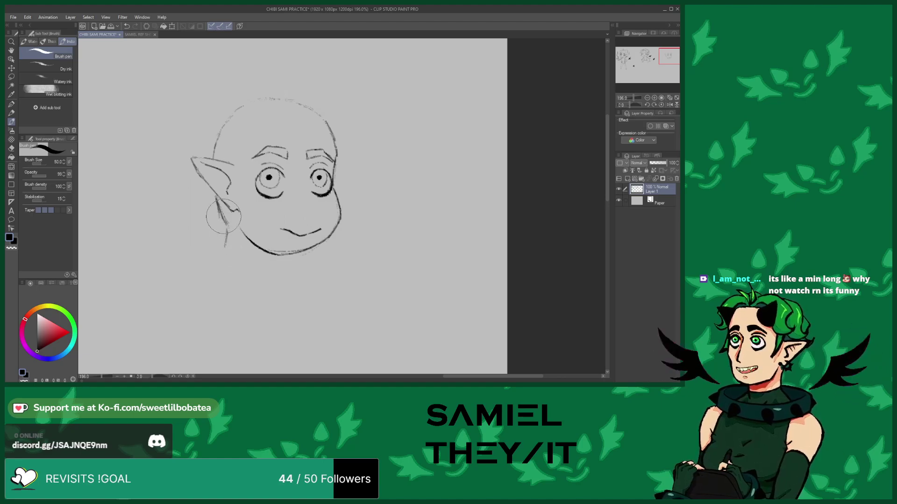
left_click_drag(227, 225, 225, 248)
Draw a rounded, pointed horn on the left of the forehead and a triangular horn jutting from the right temple
scroll(228, 257, "down", 2)
scroll(254, 139, "up", 1)
scroll(319, 161, "up", 2)
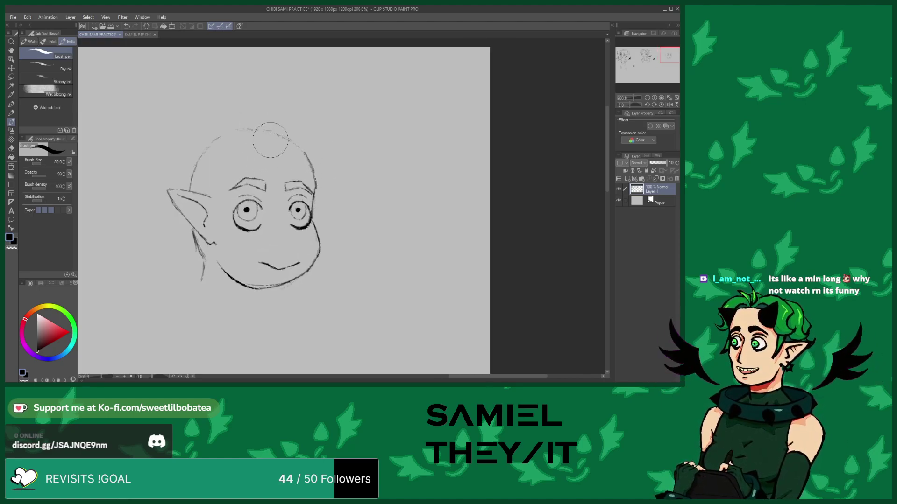
scroll(229, 166, "up", 1)
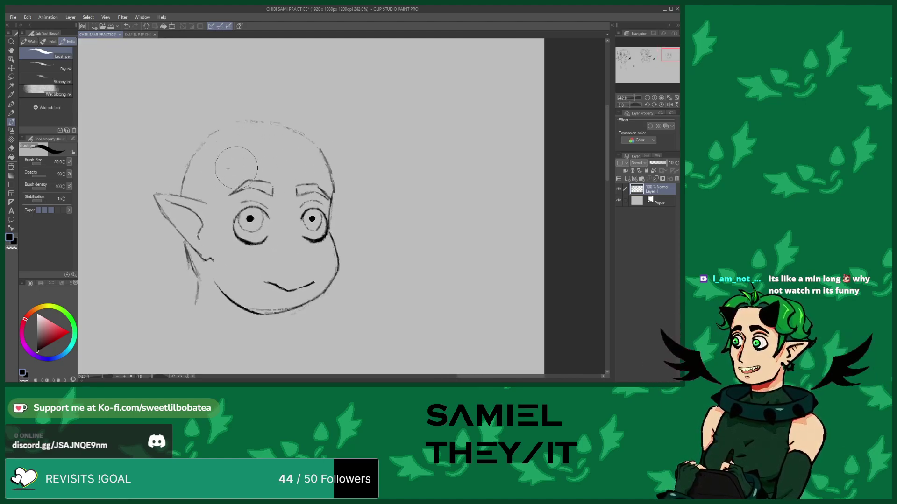
mouse_move(226, 169)
left_mouse_down()
mouse_move(251, 146)
mouse_move(221, 123)
mouse_move(229, 129)
mouse_move(216, 136)
mouse_move(217, 168)
mouse_move(214, 123)
left_mouse_up()
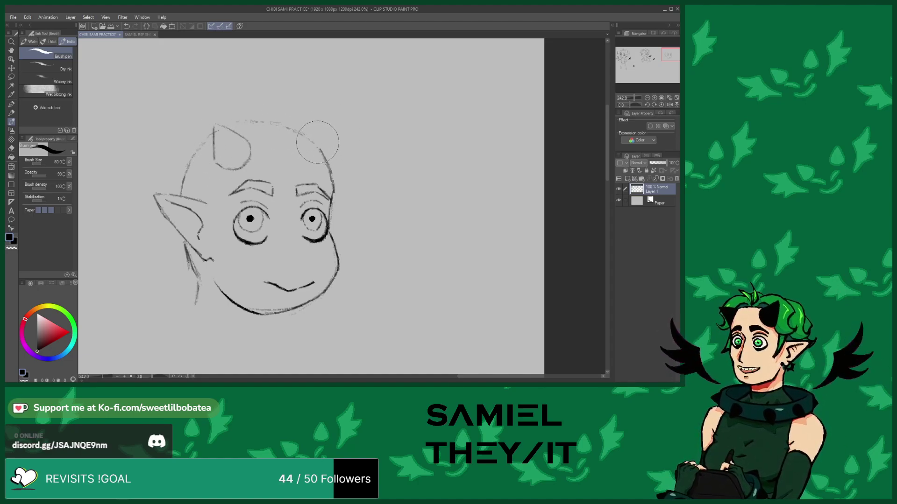
mouse_move(316, 140)
left_mouse_down()
mouse_move(357, 141)
mouse_move(333, 177)
left_mouse_up()
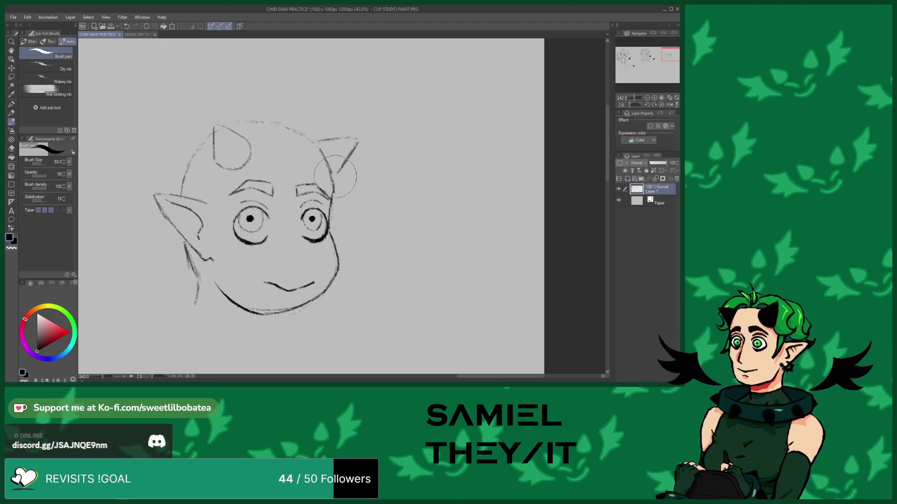
Sketch the hair with a spiky tuft at the crown and swept, curling locks around both horns
mouse_move(284, 136)
left_mouse_down()
mouse_move(264, 78)
mouse_move(282, 95)
mouse_move(282, 134)
mouse_move(289, 113)
mouse_move(284, 137)
mouse_move(289, 74)
mouse_move(302, 122)
mouse_move(303, 115)
mouse_move(293, 128)
mouse_move(224, 117)
mouse_move(218, 184)
mouse_move(200, 155)
mouse_move(212, 154)
mouse_move(198, 170)
left_mouse_up()
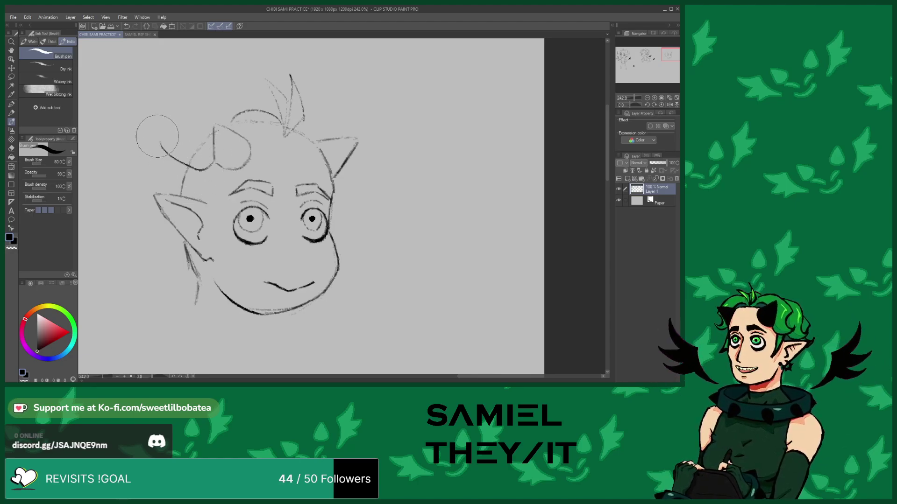
key("ctrl+z")
mouse_move(212, 135)
left_mouse_down()
mouse_move(217, 177)
mouse_move(154, 187)
left_mouse_up()
mouse_move(173, 140)
left_mouse_down()
mouse_move(147, 168)
mouse_move(220, 90)
mouse_move(270, 96)
mouse_move(308, 122)
mouse_move(327, 116)
mouse_move(341, 140)
mouse_move(329, 136)
left_mouse_up()
mouse_move(329, 201)
left_mouse_down()
mouse_move(341, 217)
mouse_move(370, 214)
mouse_move(379, 191)
mouse_move(357, 187)
mouse_move(348, 162)
mouse_move(364, 140)
mouse_move(321, 109)
left_mouse_up()
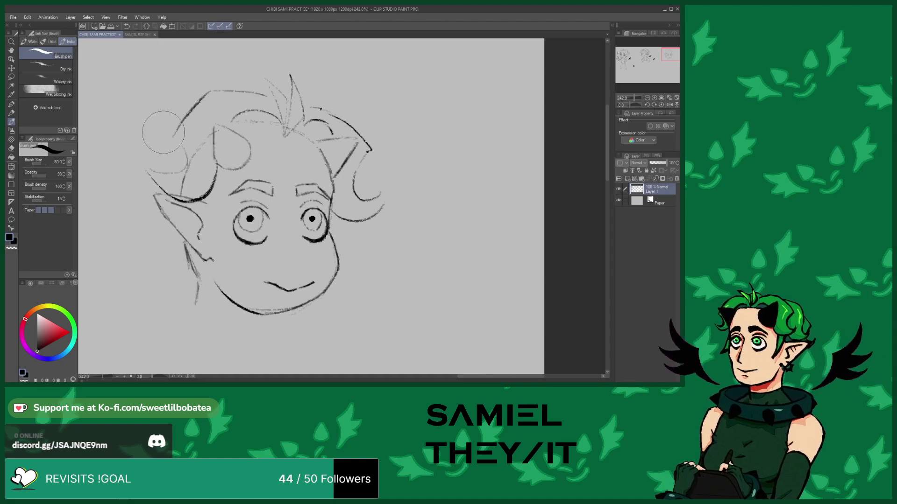
Draw tapered sideburn strands in front of the left ear and beside the right cheek, thinning them with the Hard eraser
scroll(196, 122, "down", 2)
scroll(215, 133, "up", 3)
left_click_drag(225, 140, 237, 223)
left_click_drag(188, 153, 222, 132)
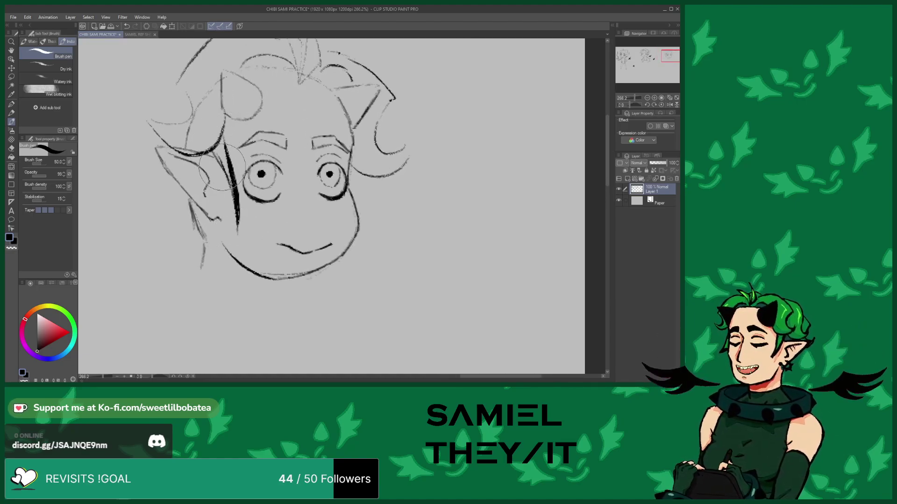
left_click_drag(365, 182, 372, 267)
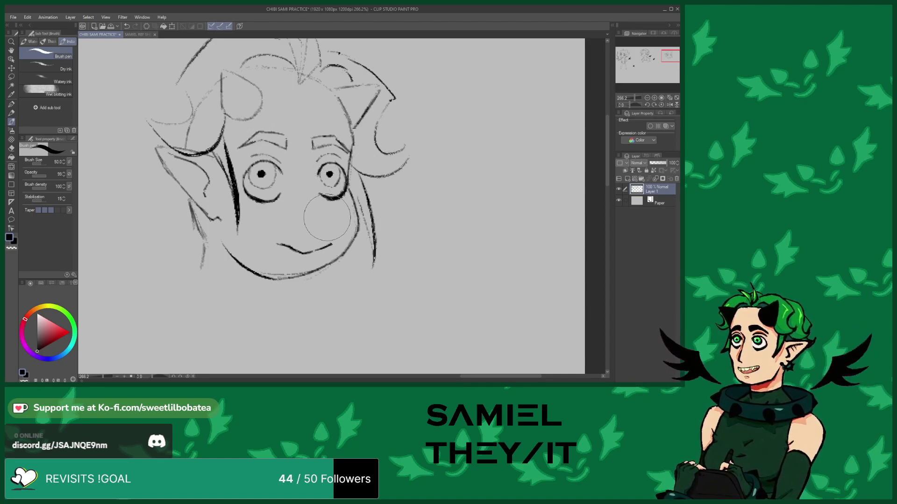
left_click(12, 148)
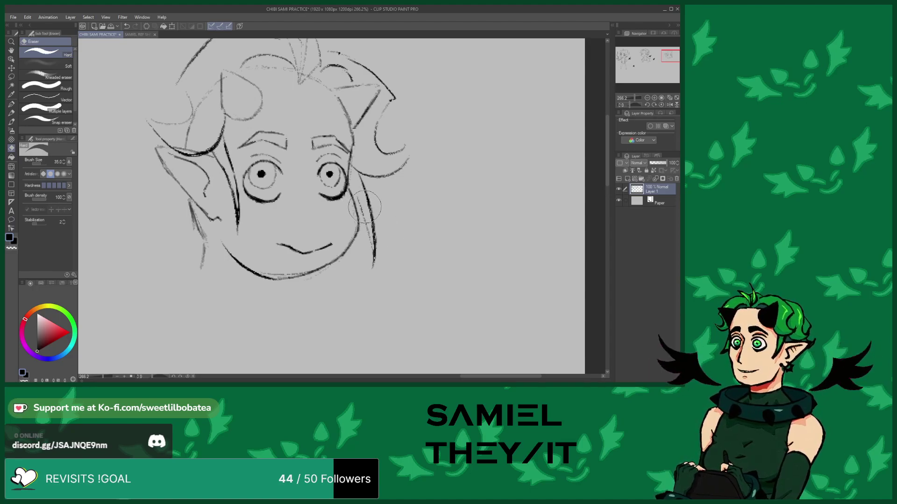
left_click(11, 121)
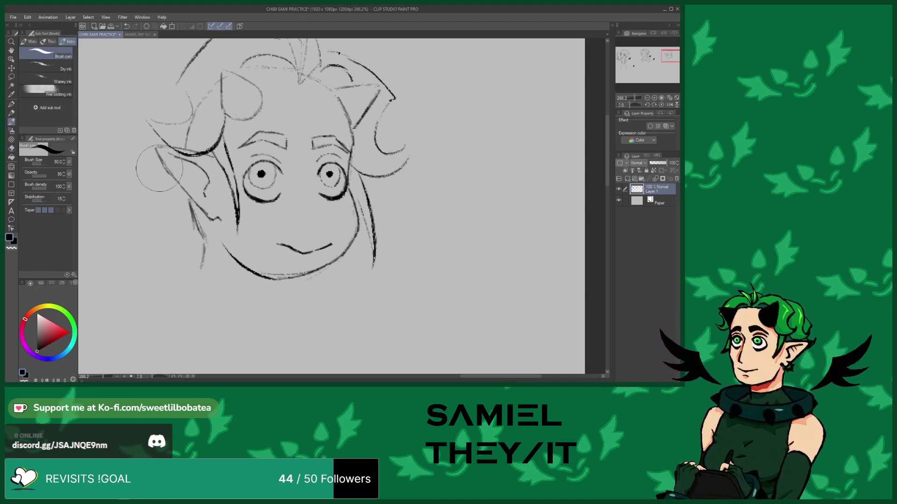
Extend the hair on the left with an angular outer lock and curled strands above the ear
scroll(310, 305, "down", 1)
mouse_move(250, 135)
left_mouse_down()
mouse_move(220, 135)
mouse_move(206, 189)
left_mouse_up()
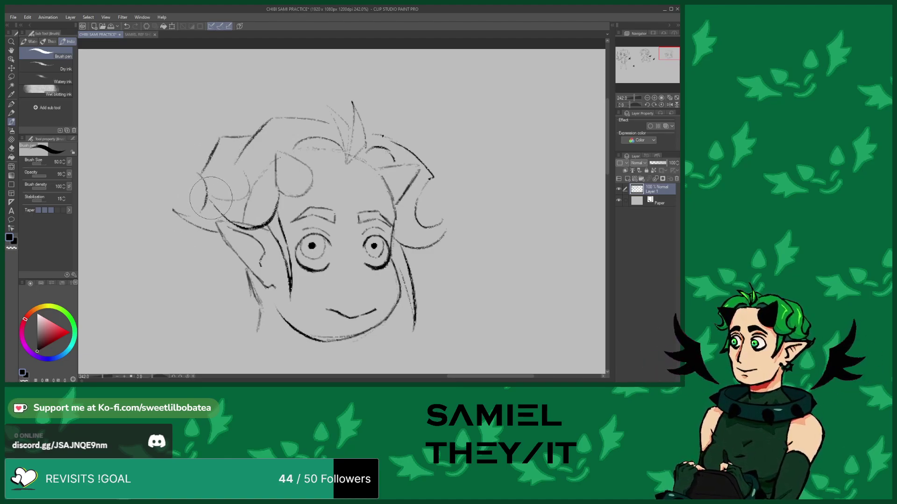
scroll(210, 198, "up", 2)
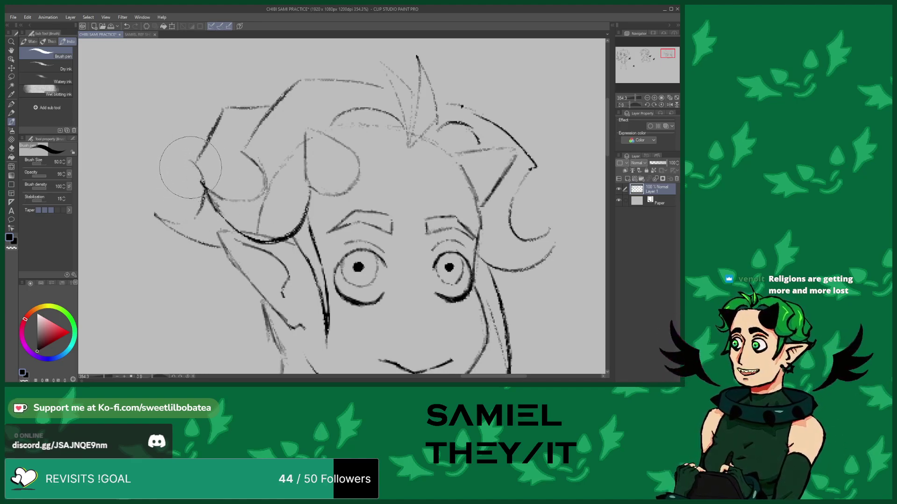
scroll(210, 164, "down", 2)
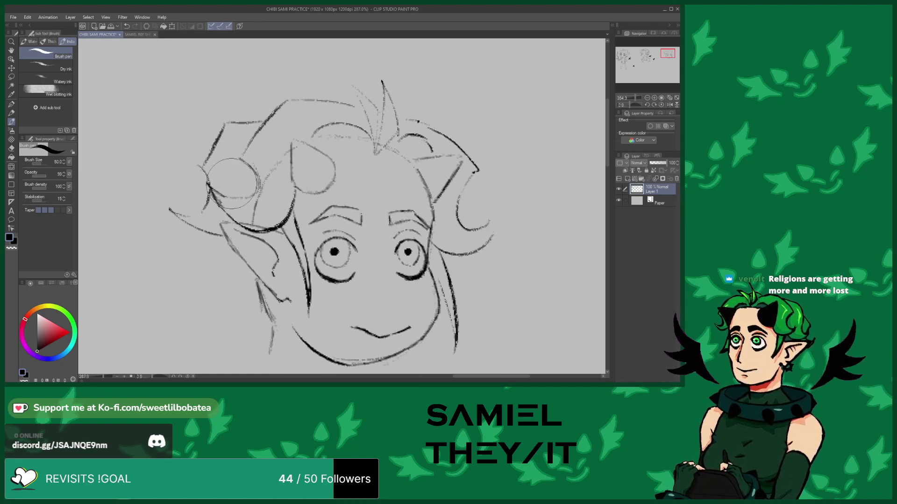
Darken the hair strand behind the left ear and extend it into an outward curl at the nape
scroll(229, 173, "up", 2)
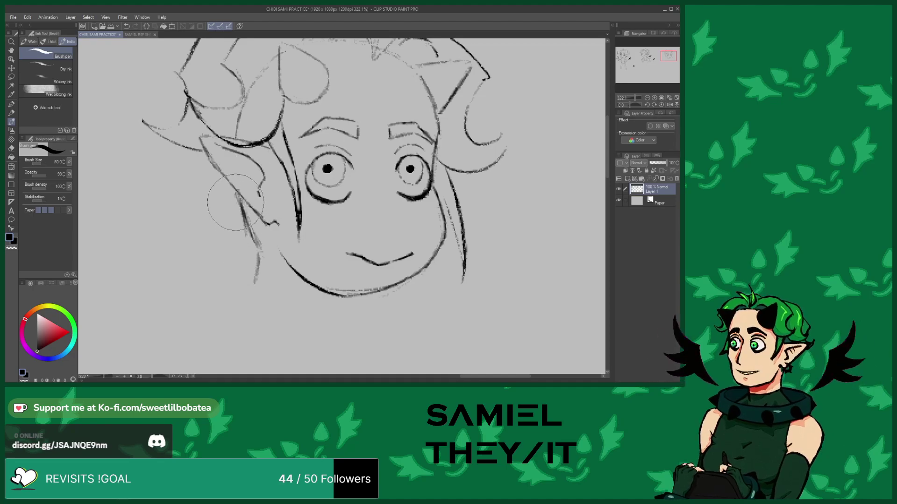
left_click_drag(256, 233, 255, 292)
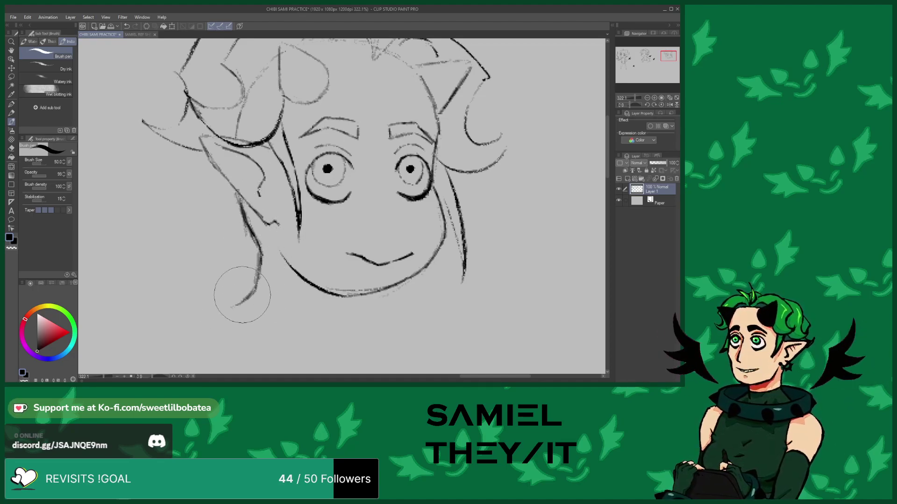
Draw a short neck line beneath the chin, undoing the first attempt, and trim it with the Hard eraser
scroll(253, 280, "down", 2)
scroll(284, 306, "up", 3)
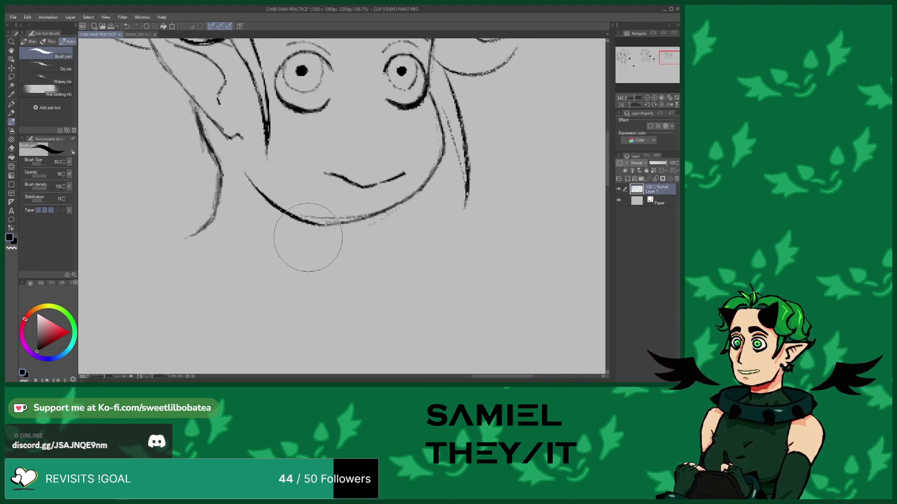
left_click_drag(306, 227, 300, 237)
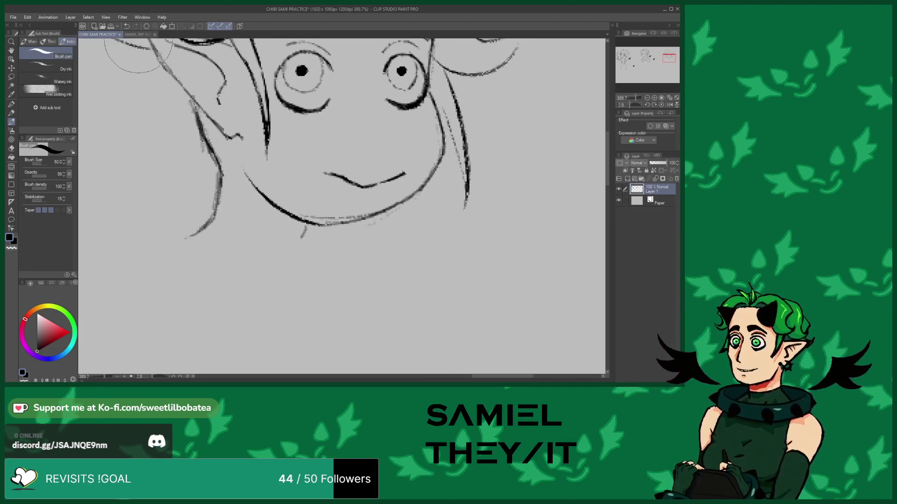
left_click(128, 26)
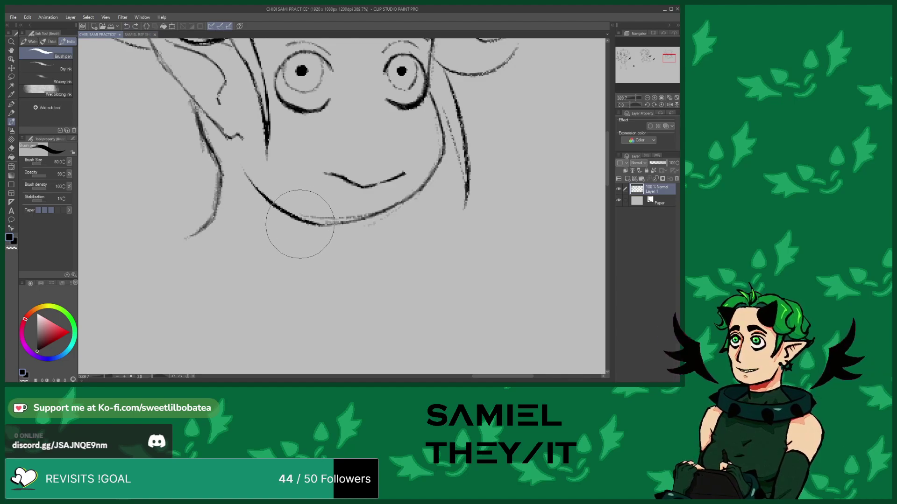
scroll(299, 226, "down", 3)
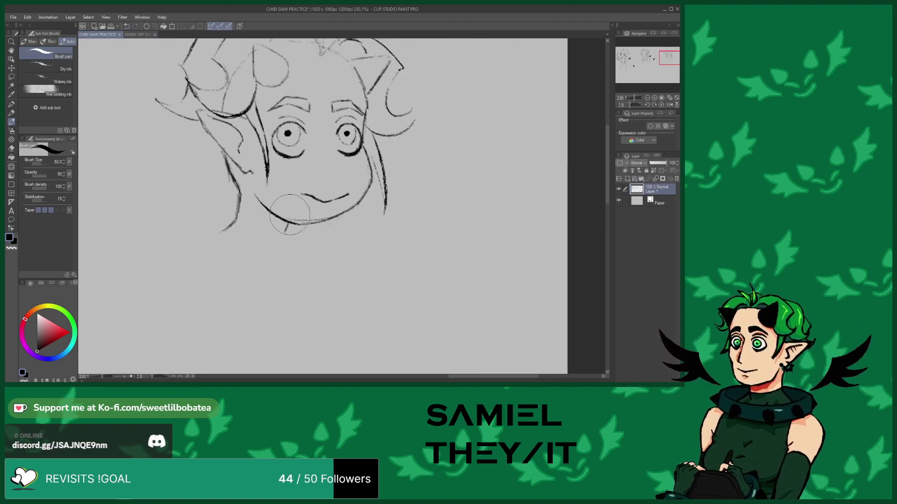
left_click(11, 148)
scroll(212, 167, "up", 1)
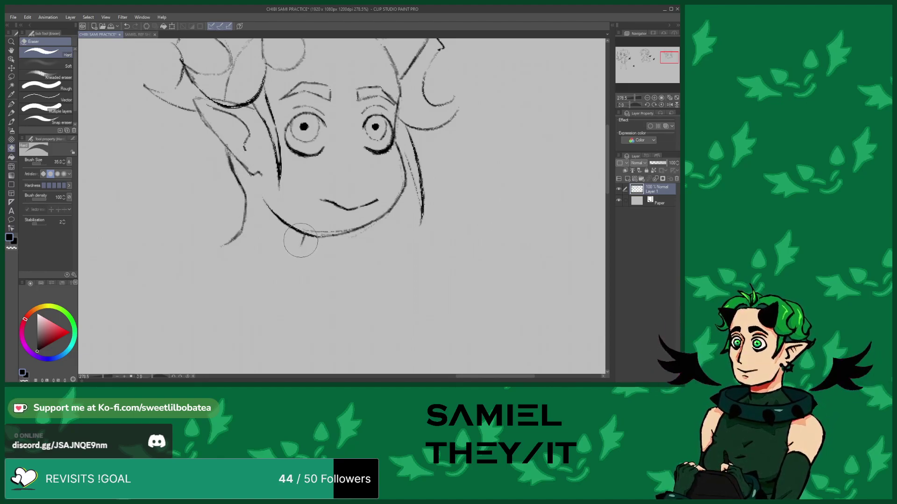
Add a pointed hair strand with the brush pen just below the left ear
left_click(12, 122)
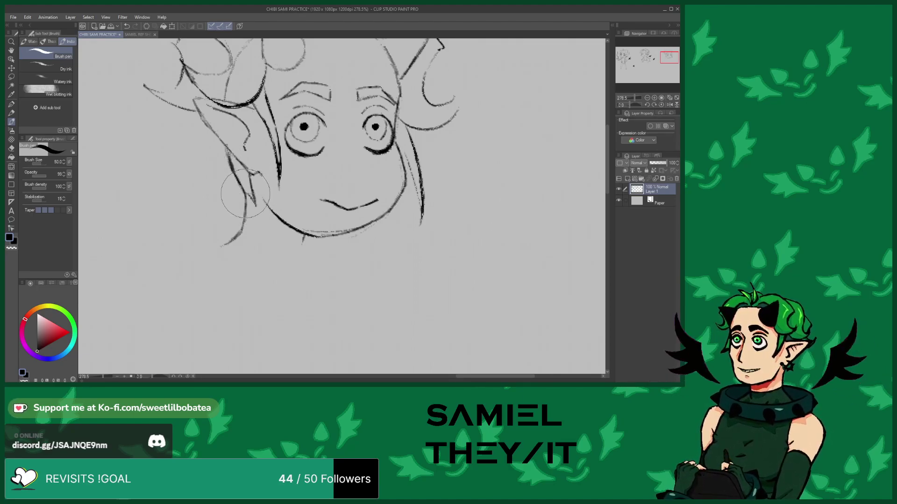
scroll(262, 219, "down", 1)
scroll(327, 217, "down", 1)
scroll(389, 214, "up", 3)
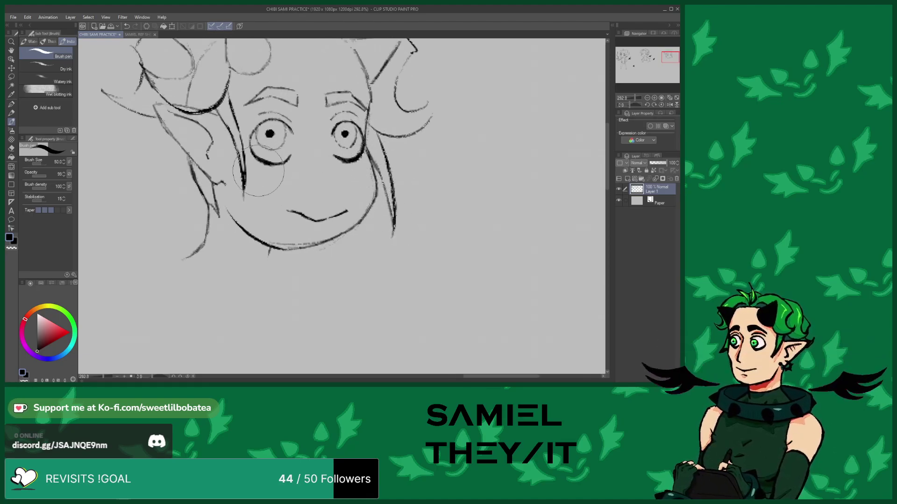
Extend the curled lock on the right side of the head with a thick, upturned pointed tip
scroll(260, 264, "down", 1)
scroll(260, 264, "down", 1)
scroll(337, 166, "up", 2)
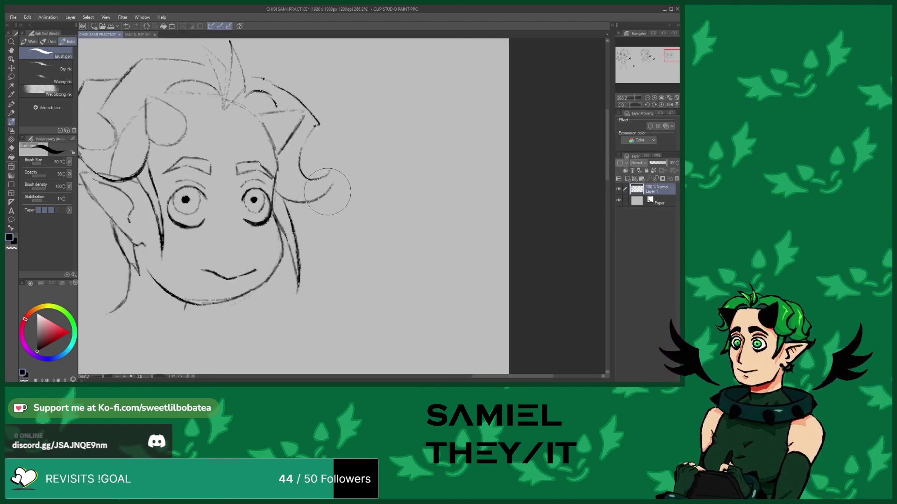
left_click_drag(335, 151, 327, 189)
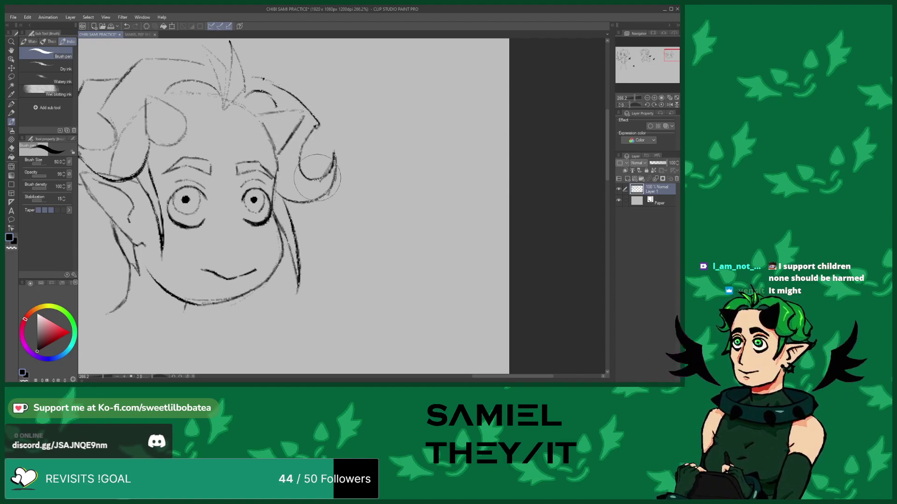
scroll(312, 169, "down", 3)
scroll(235, 167, "down", 1)
scroll(235, 166, "up", 2)
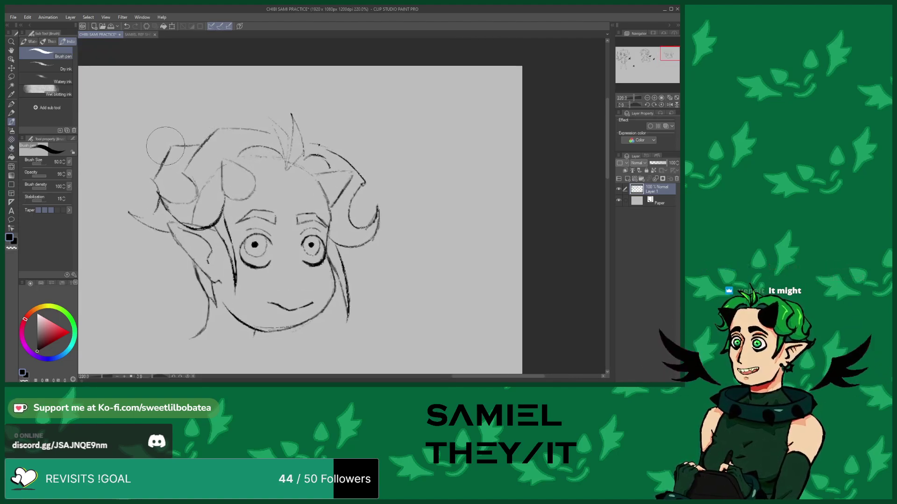
Clean the base of the crown tuft with the Hard eraser and redraw the tuft and hairline between the horns
scroll(264, 165, "up", 1)
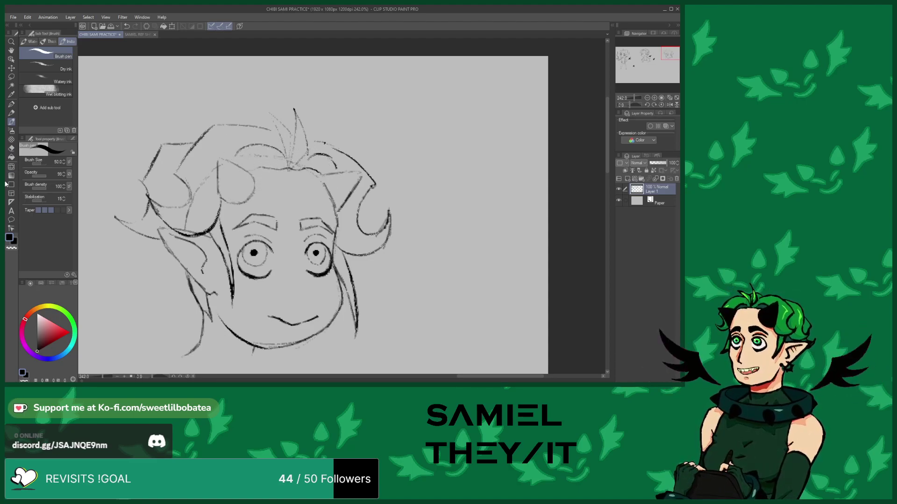
left_click(11, 149)
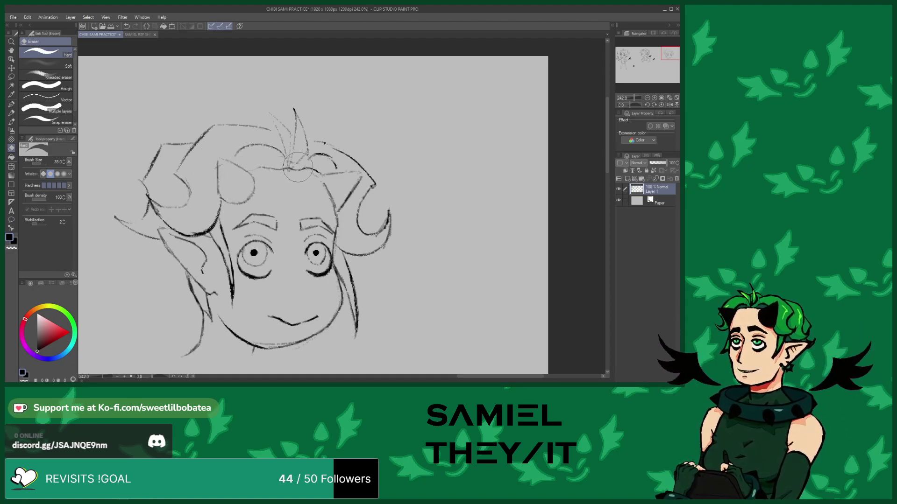
left_click(11, 123)
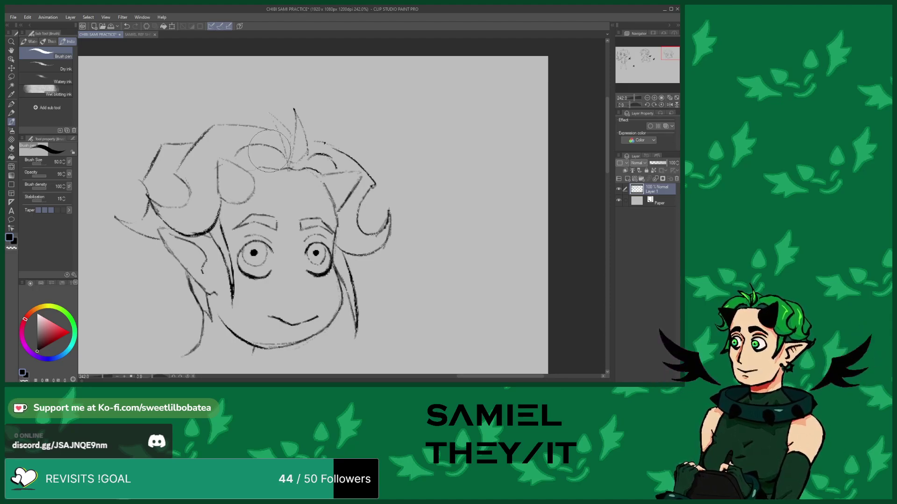
scroll(258, 156, "down", 3)
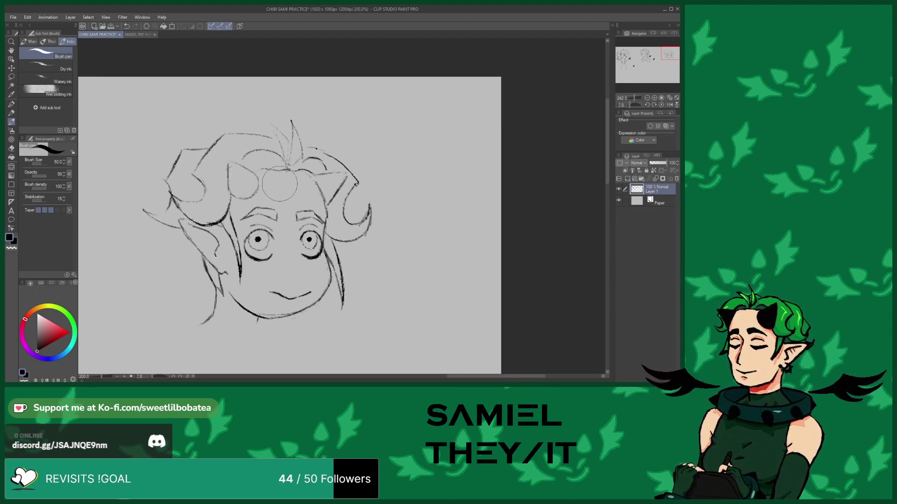
scroll(288, 152, "up", 3)
scroll(288, 152, "up", 2)
left_click_drag(299, 122, 310, 197)
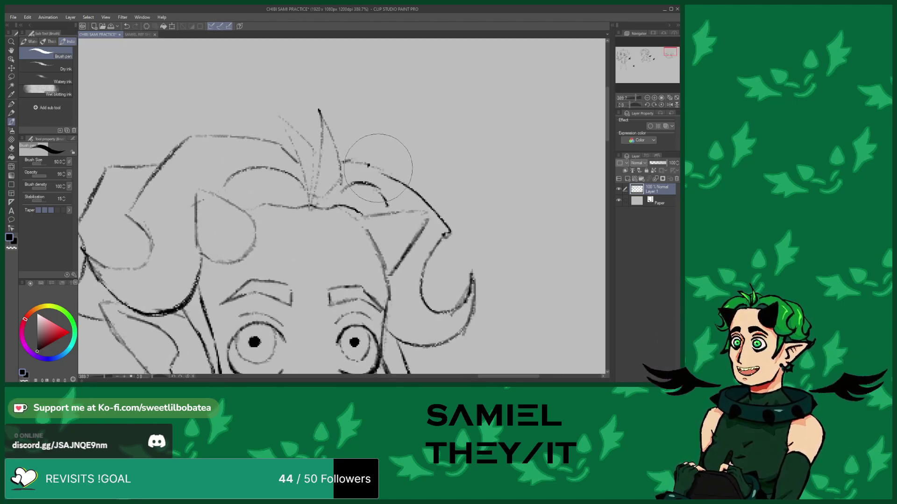
scroll(294, 134, "down", 6)
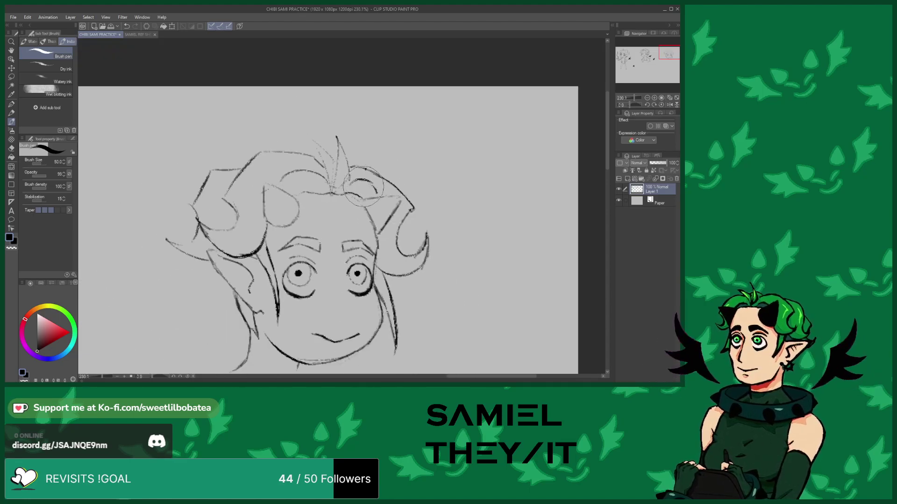
Add inner-ear detail and a hoop earring to the left ear, darken its outline and add short strands beside it
scroll(241, 212, "up", 5)
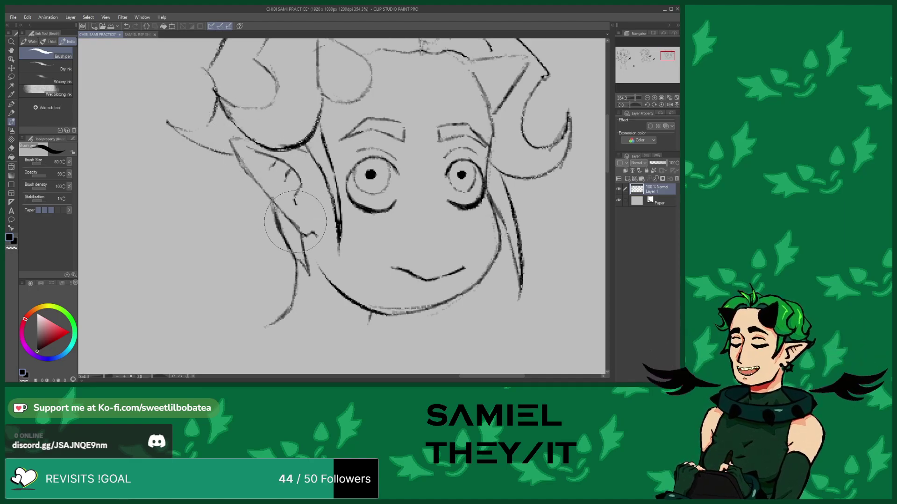
mouse_move(301, 237)
left_mouse_down()
mouse_move(309, 242)
mouse_move(298, 221)
mouse_move(291, 229)
mouse_move(300, 237)
left_mouse_up()
scroll(301, 237, "down", 2)
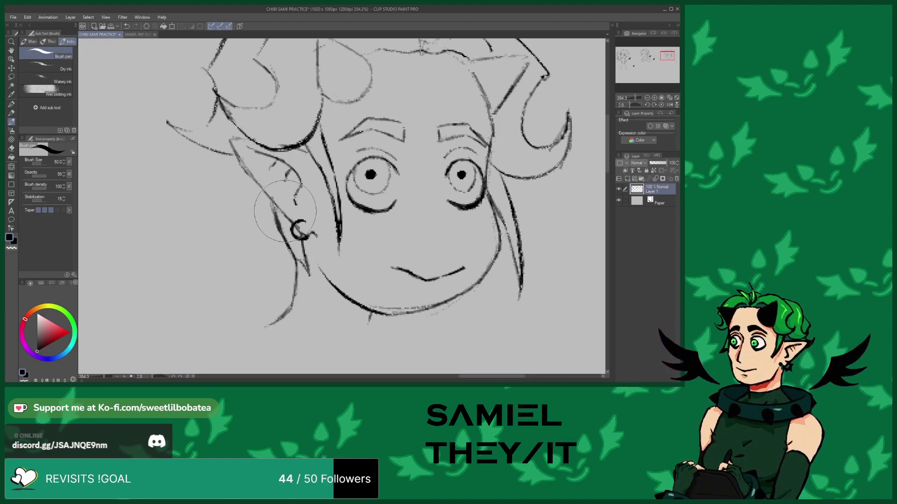
scroll(253, 159, "down", 2)
scroll(251, 159, "up", 3)
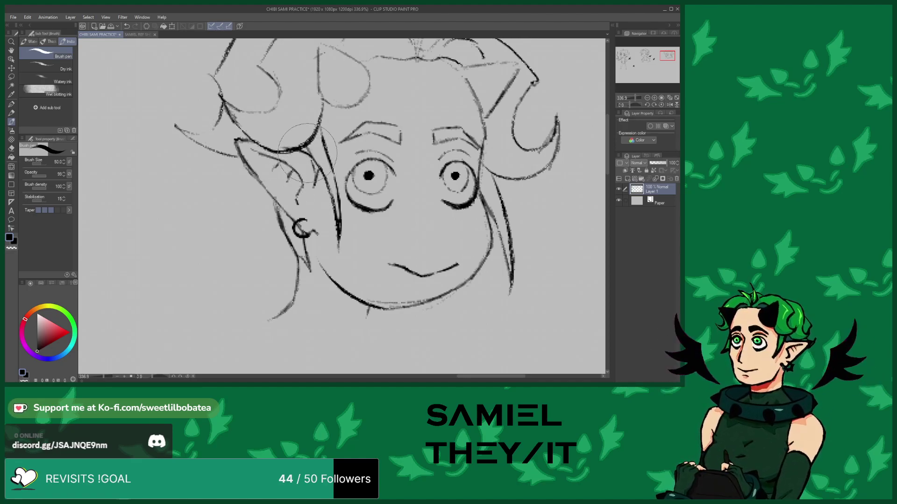
Erase the doubled sketch lines along the chin and jaw with the Hard eraser
scroll(256, 129, "down", 3)
scroll(321, 232, "down", 1)
scroll(322, 240, "up", 3)
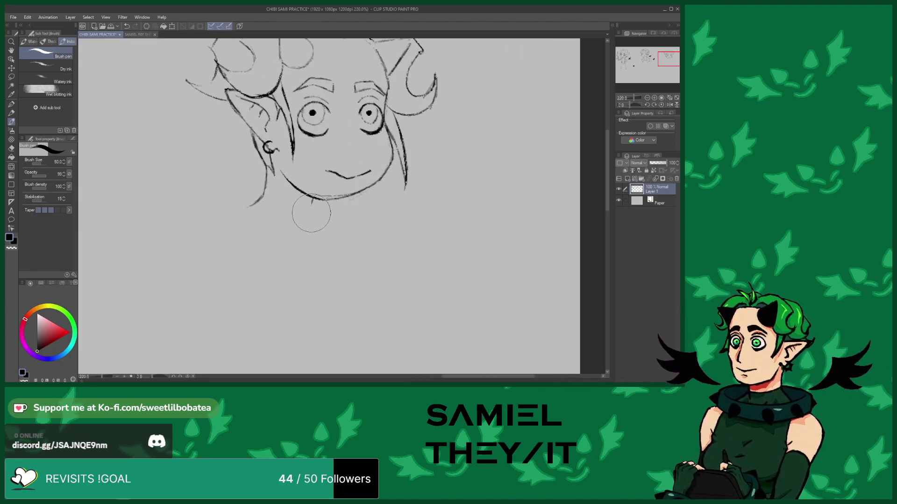
left_click(10, 149)
scroll(320, 191, "up", 1)
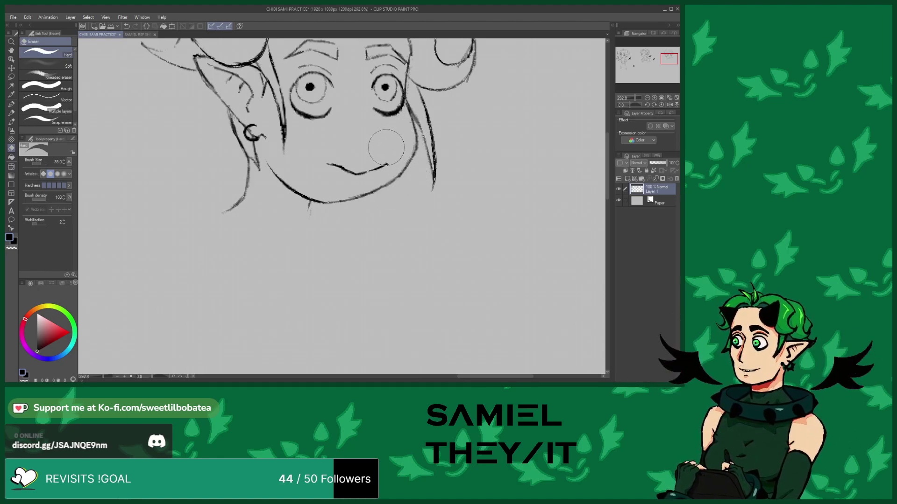
scroll(330, 214, "down", 4)
scroll(398, 193, "up", 4)
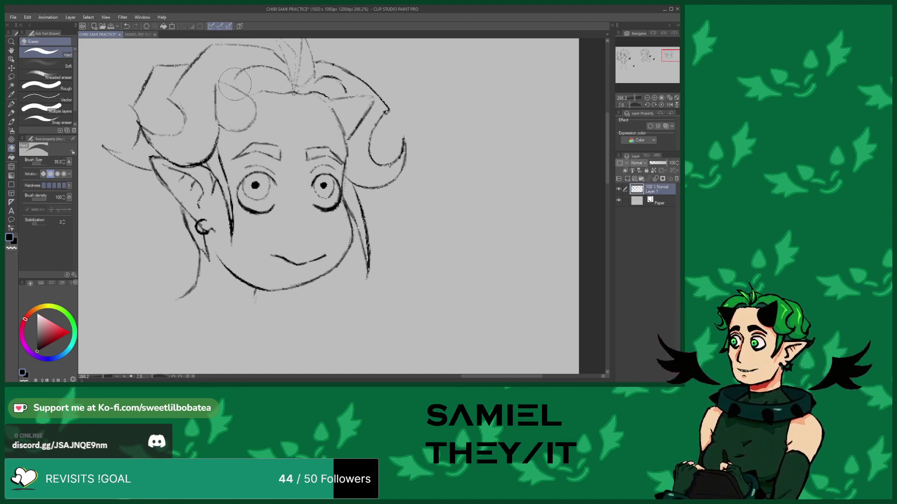
scroll(280, 290, "down", 4)
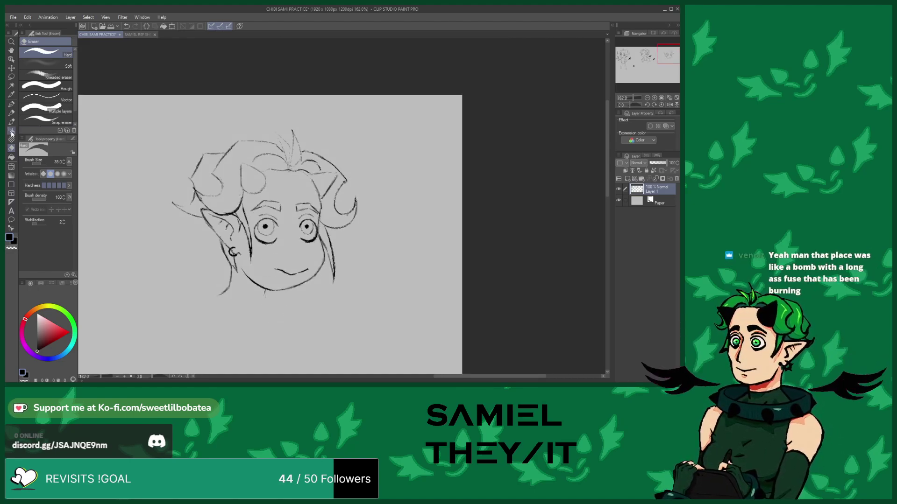
Sketch the neck and sloping shoulder lines on both sides below the head with the brush pen
key("b")
scroll(238, 296, "down", 3)
scroll(263, 199, "up", 7)
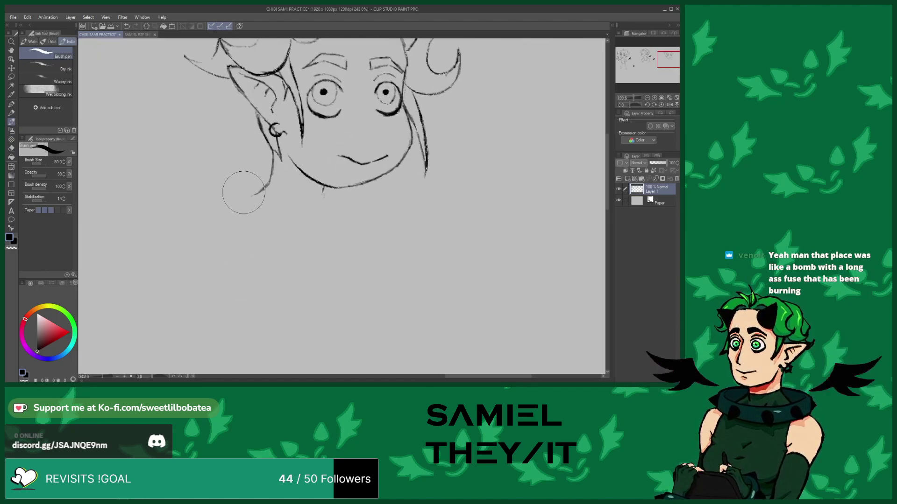
mouse_move(241, 199)
left_mouse_down()
mouse_move(209, 214)
mouse_move(196, 213)
mouse_move(193, 200)
mouse_move(206, 204)
mouse_move(193, 217)
left_mouse_up()
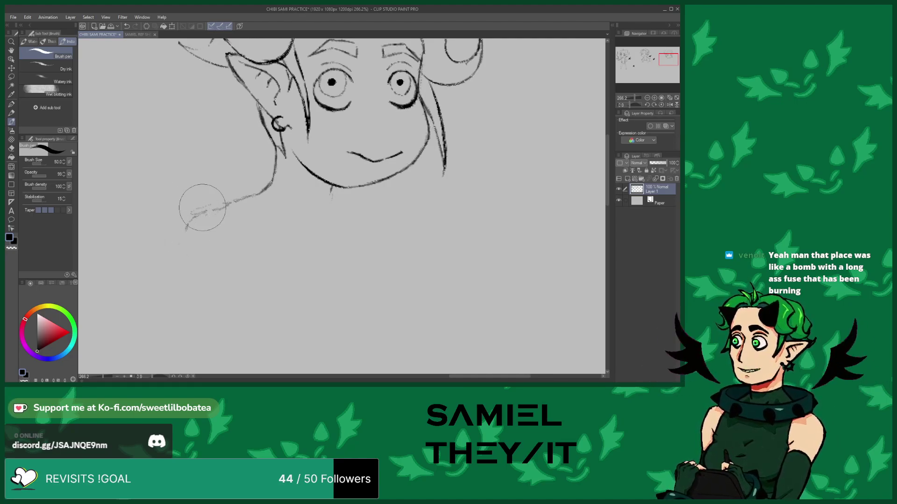
key("ctrl+minus")
mouse_move(311, 197)
left_mouse_down()
mouse_move(343, 217)
mouse_move(349, 243)
left_mouse_up()
scroll(289, 287, "down", 5)
scroll(252, 209, "up", 3)
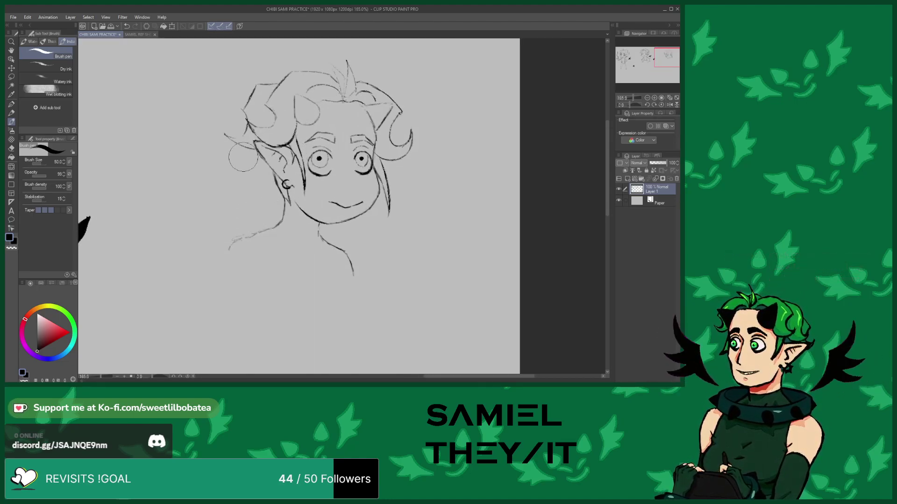
Darken the forehead contour beside the right horn and tidy the curled lock on the left with the Hard eraser
scroll(271, 207, "down", 2)
scroll(340, 125, "up", 4)
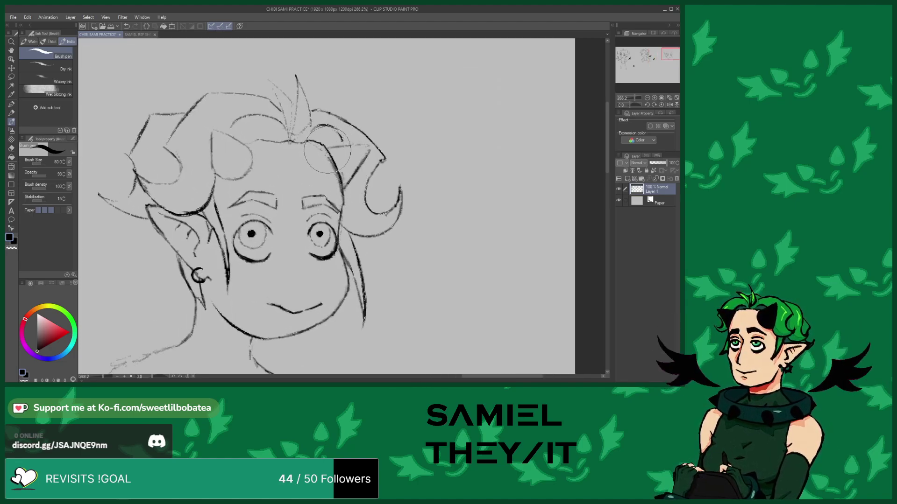
left_click(16, 149)
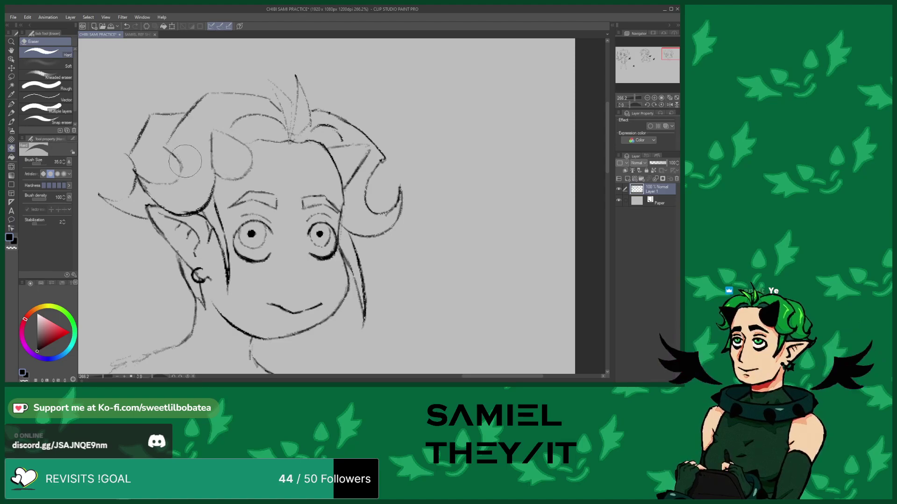
scroll(196, 152, "down", 5)
scroll(245, 195, "down", 3)
scroll(234, 205, "up", 3)
scroll(229, 210, "down", 3)
scroll(225, 217, "up", 2)
scroll(226, 217, "up", 3)
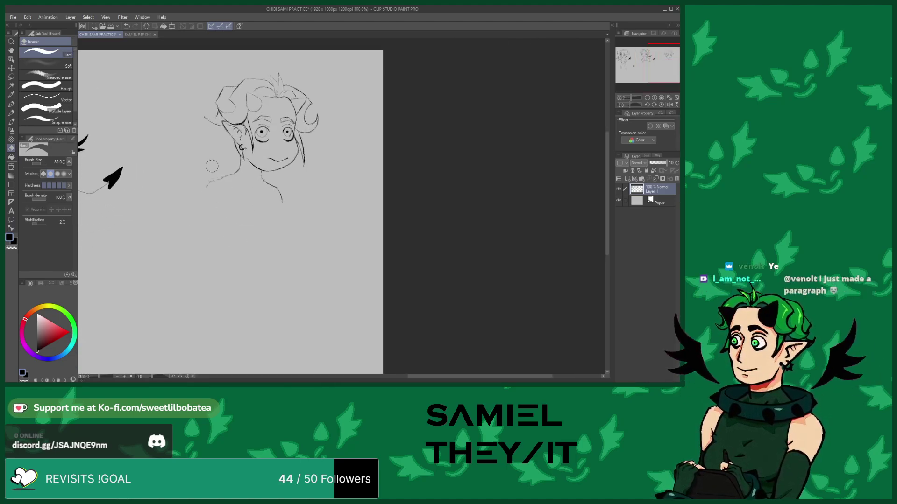
Sketch a long arm line down from the left shoulder and lengthen the right arm line slightly
scroll(112, 125, "up", 1)
left_click(11, 124)
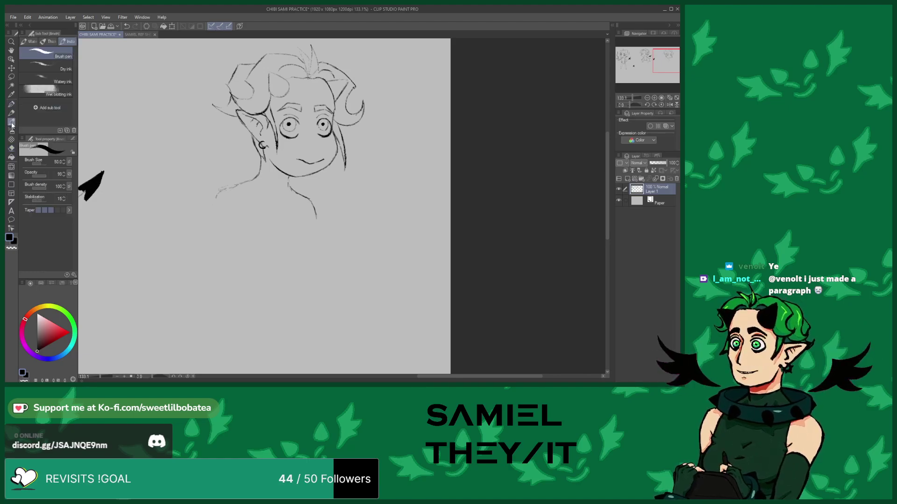
left_click_drag(249, 183, 215, 194)
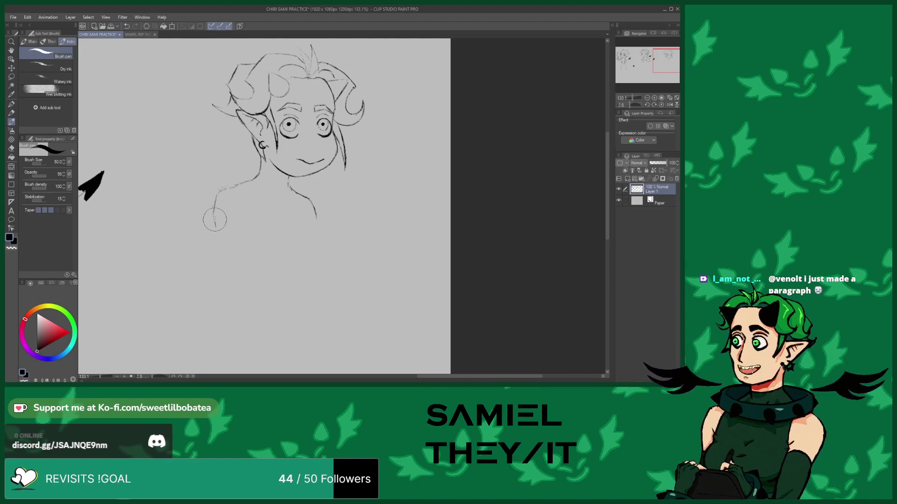
left_click_drag(215, 235, 214, 257)
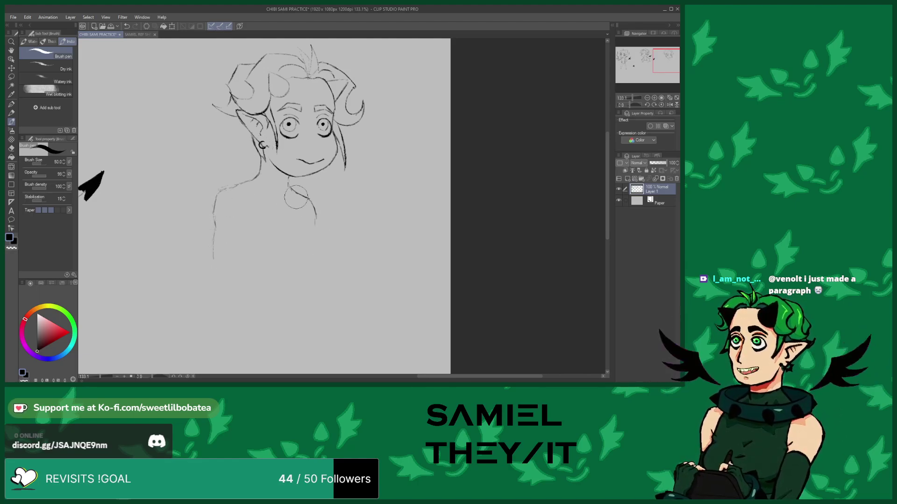
Erase the arm lines and outer shoulder curves with the Hard eraser and add a short brush stroke inside the neck
left_click(13, 149)
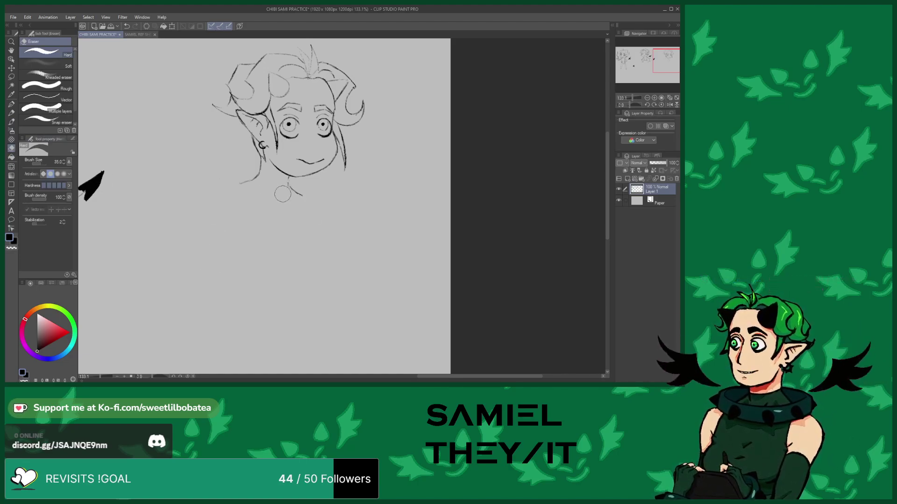
left_click(11, 122)
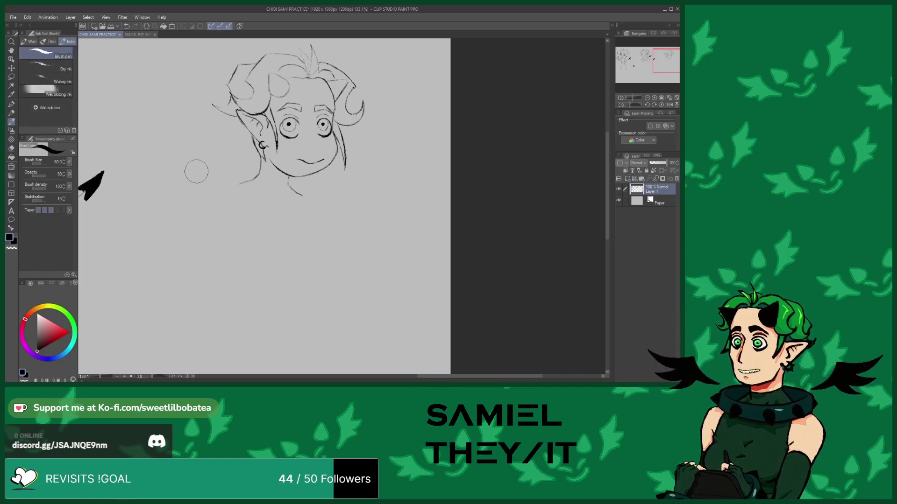
scroll(258, 182, "up", 4)
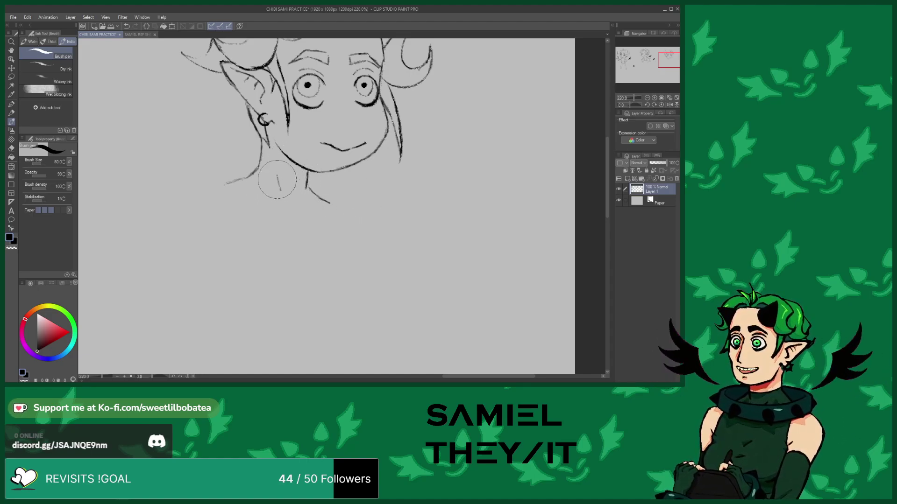
scroll(277, 203, "down", 2)
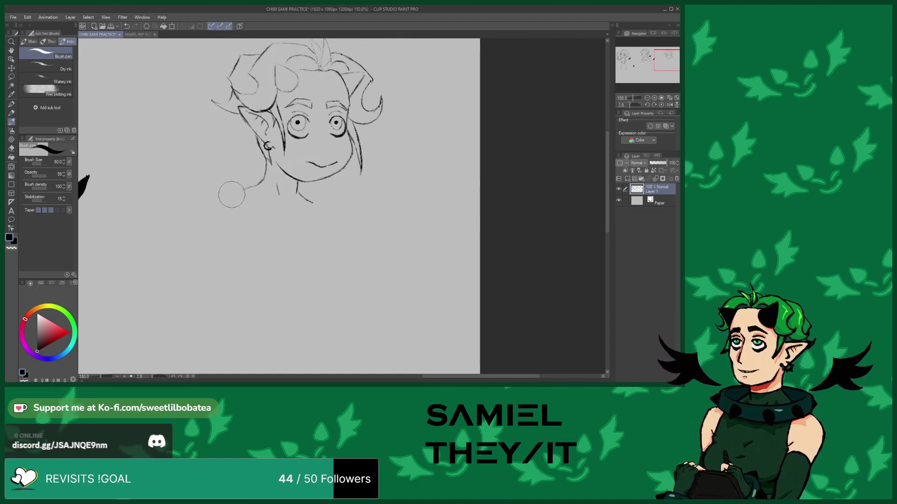
Sketch new shoulder slopes, the outer and inner lines of the left arm, and the right side contour of the chest
mouse_move(224, 197)
left_mouse_down()
mouse_move(214, 230)
mouse_move(222, 271)
left_mouse_up()
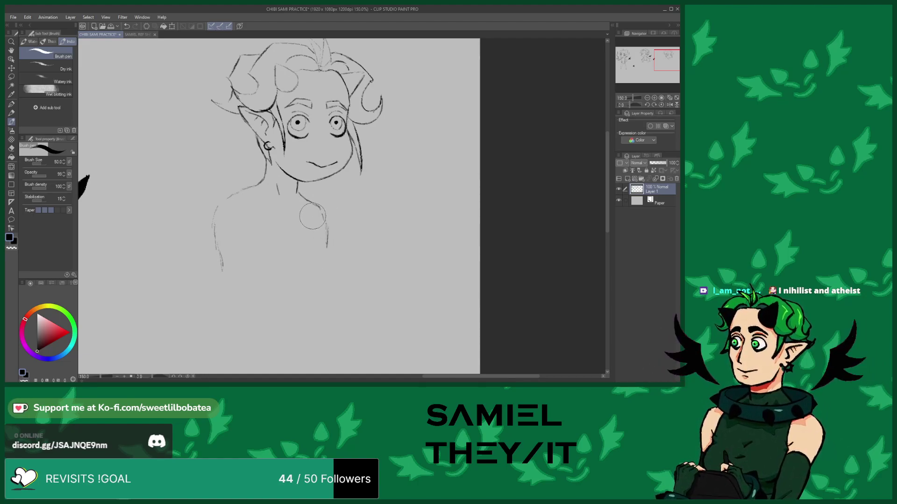
left_click_drag(312, 215, 322, 235)
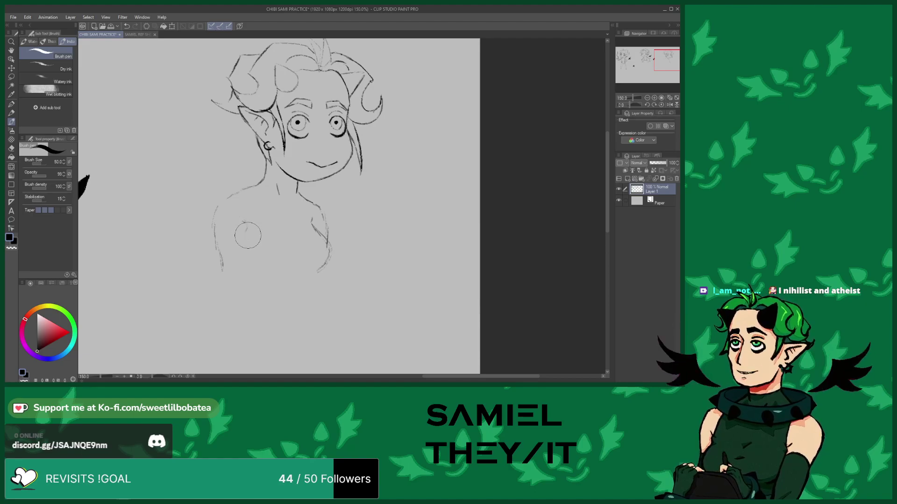
left_click_drag(243, 220, 250, 279)
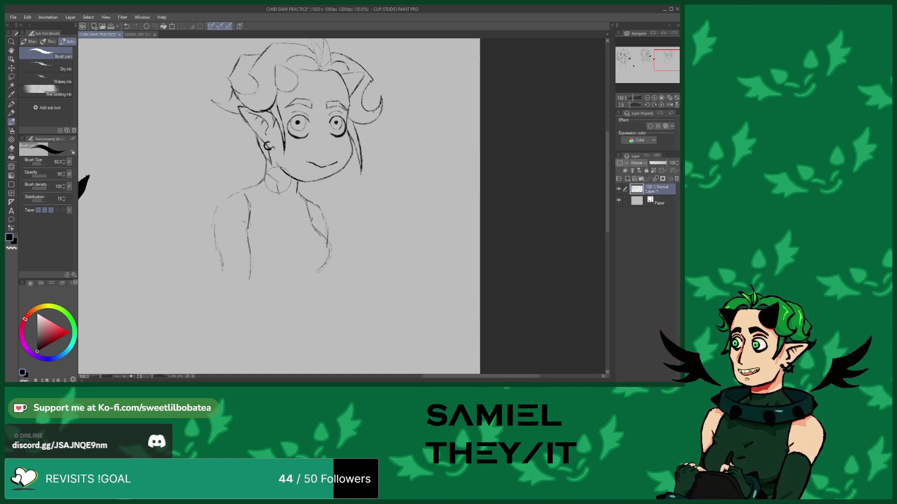
Close the bust with a lower torso edge, draw the curve under the chest and a chest crease, and add a curved band across the left arm
scroll(312, 214, "down", 1)
scroll(287, 238, "up", 2)
left_click_drag(272, 232, 304, 241)
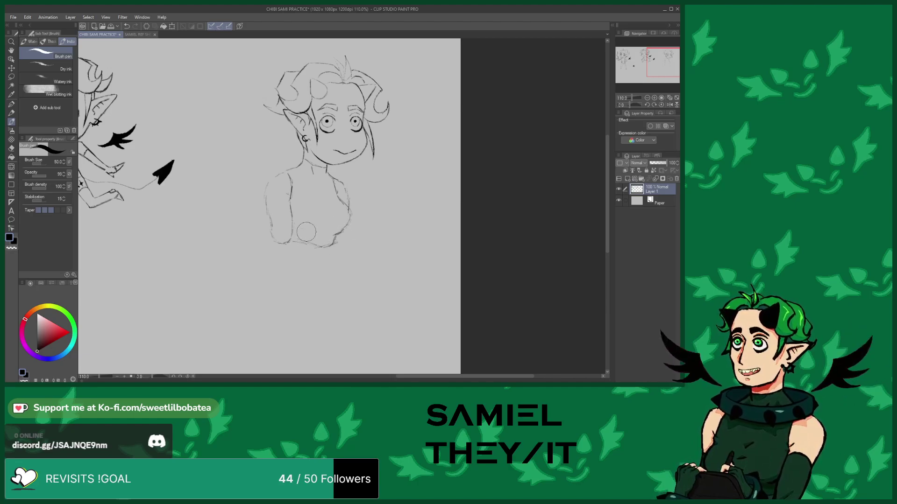
left_click_drag(295, 229, 322, 233)
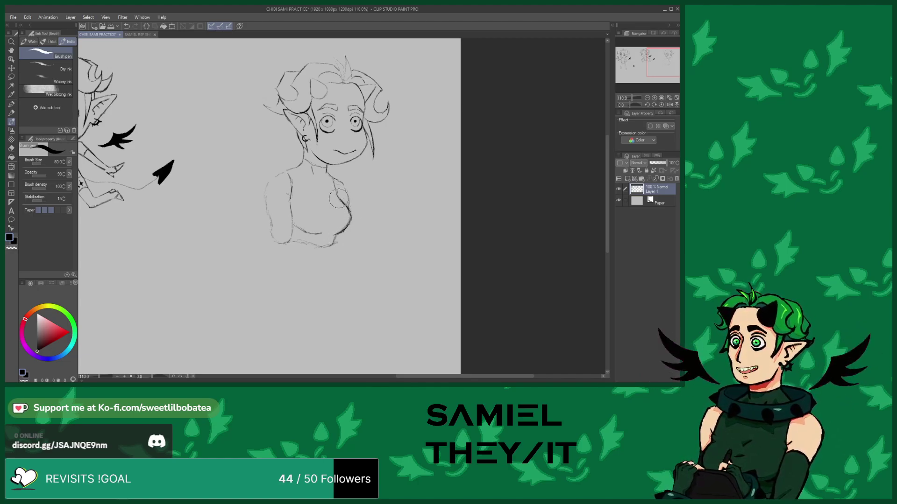
left_click_drag(320, 196, 324, 206)
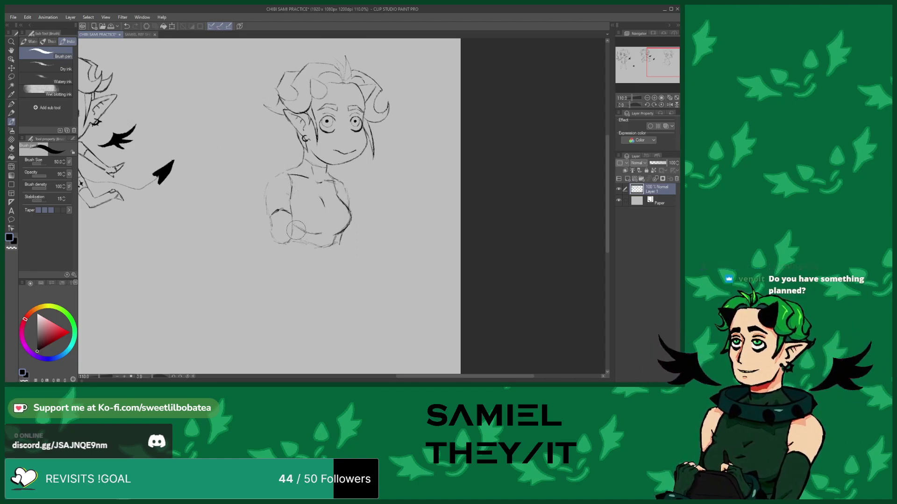
Darken the left shoulder and arm outline and draw the cut-off end of the arm as a small oval
scroll(297, 227, "down", 2)
scroll(287, 236, "down", 1)
scroll(284, 251, "up", 4)
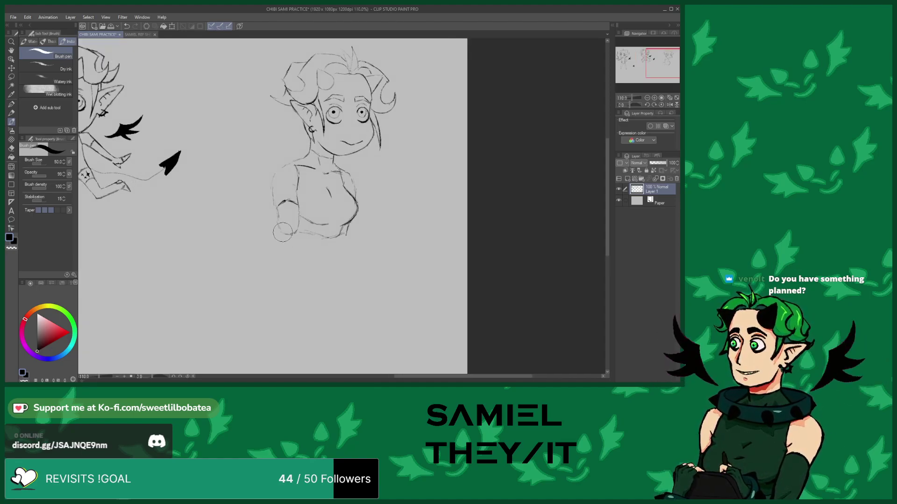
mouse_move(282, 227)
left_mouse_down()
mouse_move(307, 227)
mouse_move(283, 233)
mouse_move(277, 219)
mouse_move(265, 148)
mouse_move(269, 163)
mouse_move(277, 125)
mouse_move(308, 120)
mouse_move(302, 114)
mouse_move(327, 106)
left_mouse_up()
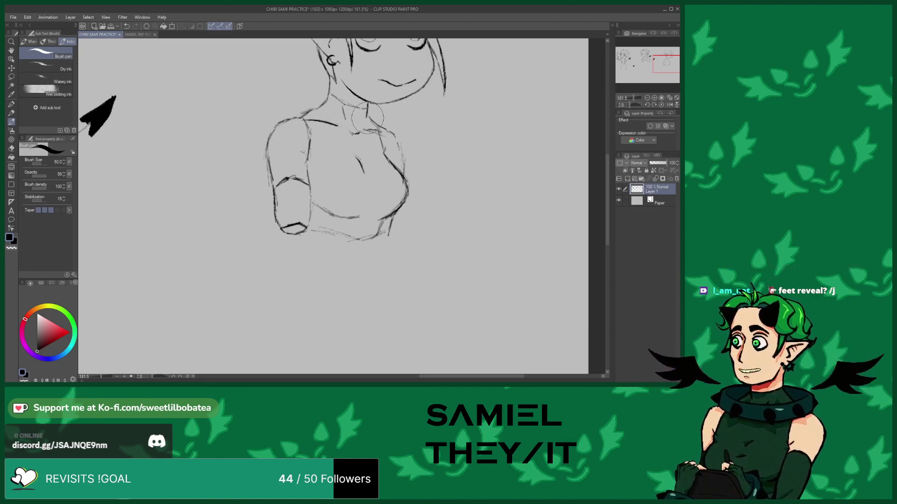
Darken the right shoulder contour and the bottom edge of the torso with heavier brush pen strokes
mouse_move(386, 129)
left_mouse_down()
mouse_move(399, 148)
mouse_move(397, 159)
mouse_move(391, 155)
left_mouse_up()
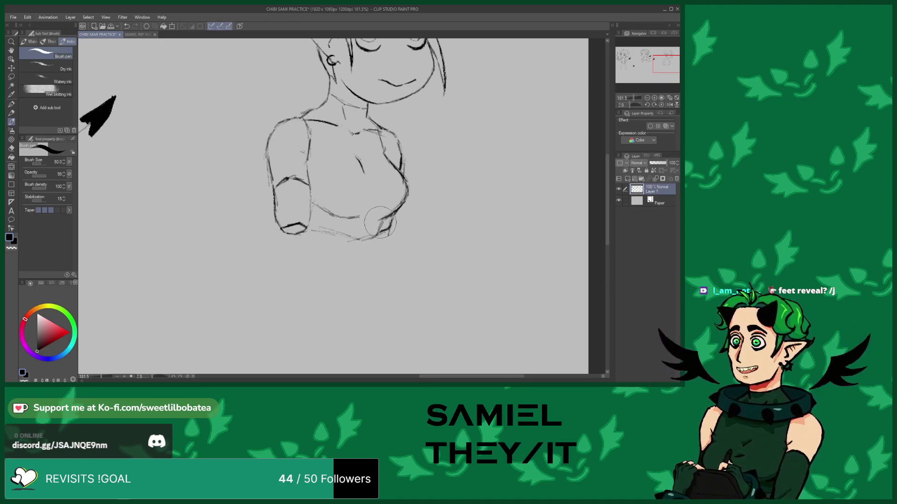
mouse_move(354, 239)
left_mouse_down()
mouse_move(379, 235)
mouse_move(308, 227)
left_mouse_up()
left_click_drag(364, 236, 386, 220)
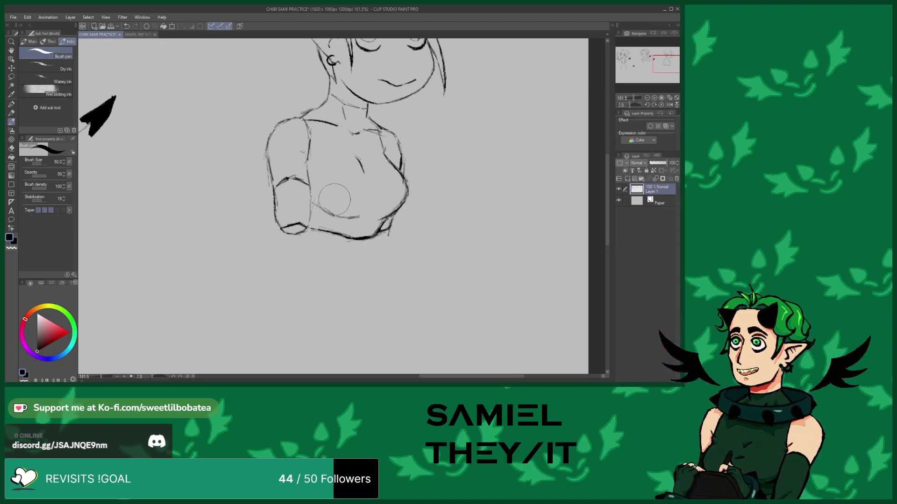
Add small crossed strokes inside the cut-off end of the left arm
scroll(326, 210, "down", 5)
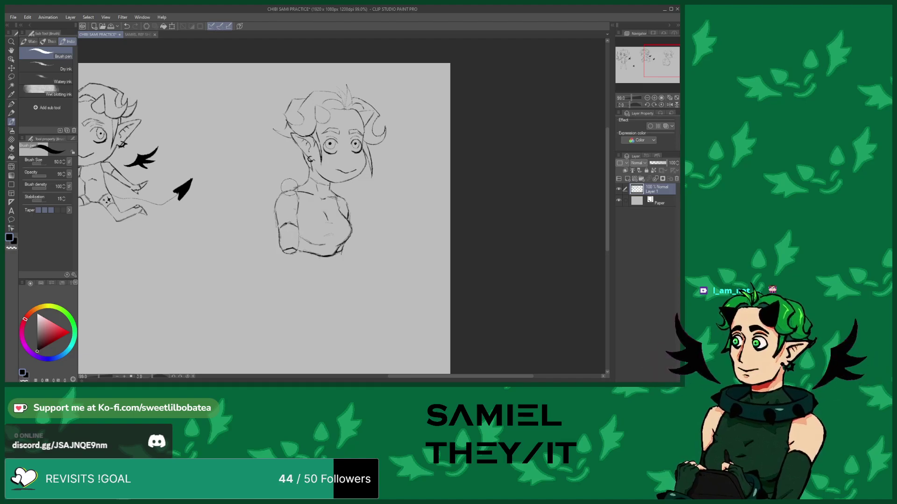
scroll(319, 231, "down", 1)
scroll(322, 233, "up", 3)
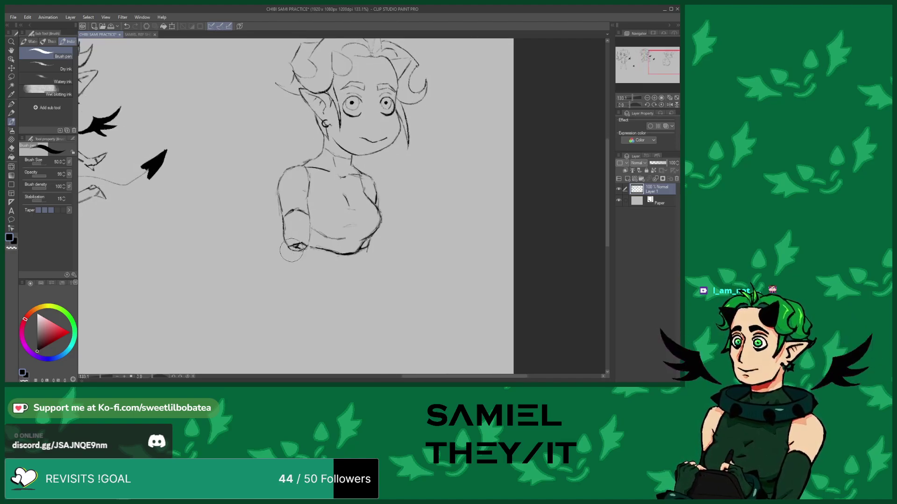
Examine the bust sketch up close and beside the neighbouring chibi to compare their proportions
scroll(324, 237, "down", 3)
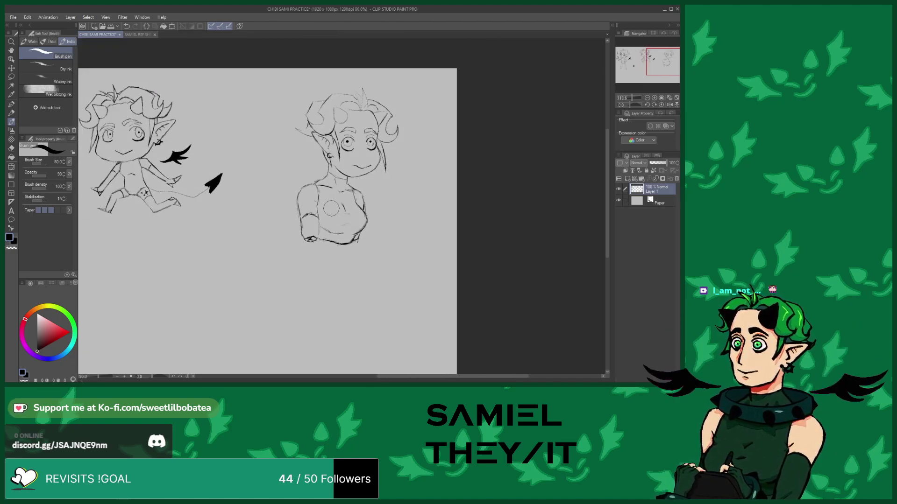
scroll(257, 222, "down", 3)
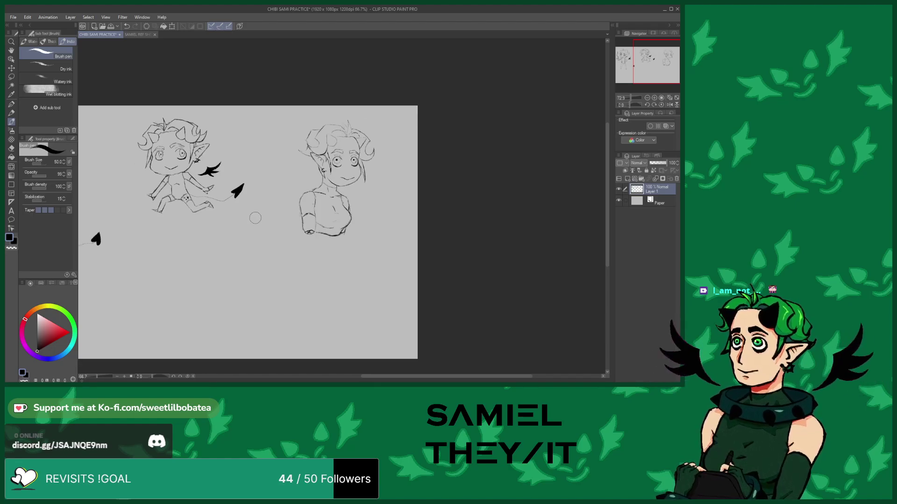
scroll(276, 224, "up", 2)
scroll(276, 224, "up", 1)
scroll(271, 236, "down", 1)
scroll(262, 259, "up", 1)
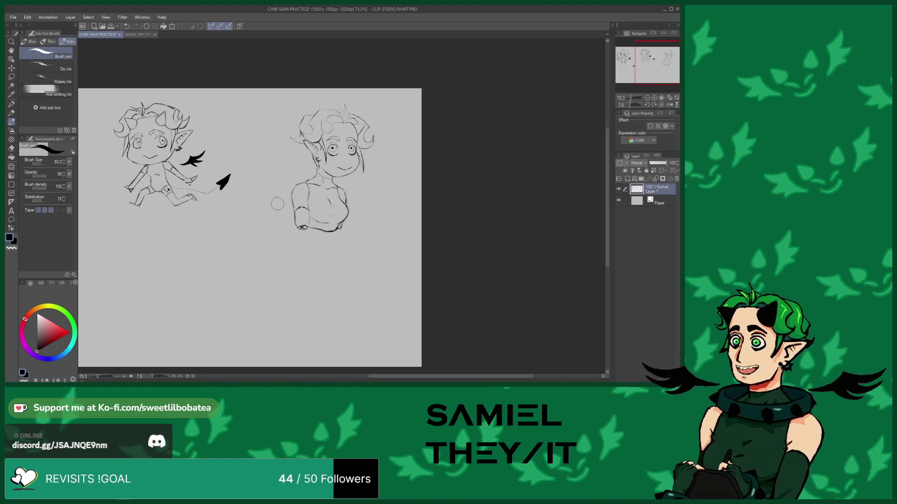
scroll(298, 243, "down", 1)
scroll(304, 210, "up", 5)
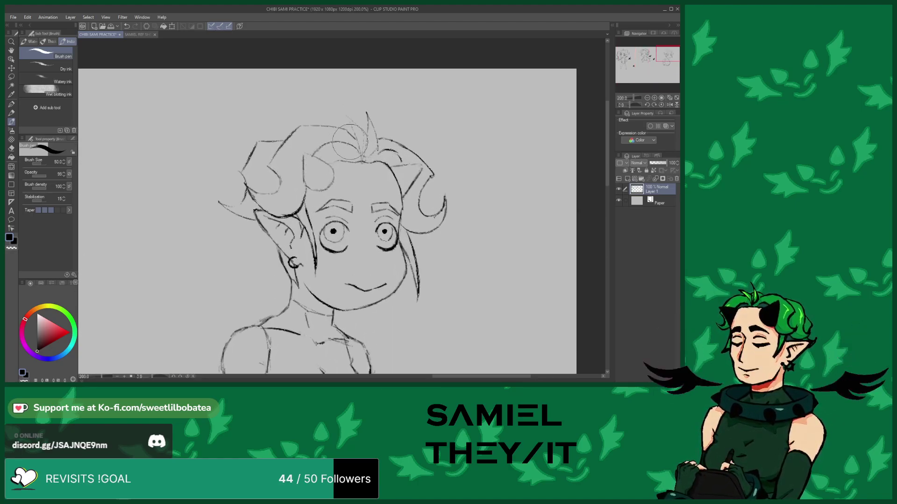
scroll(308, 229, "down", 1)
scroll(308, 230, "down", 4)
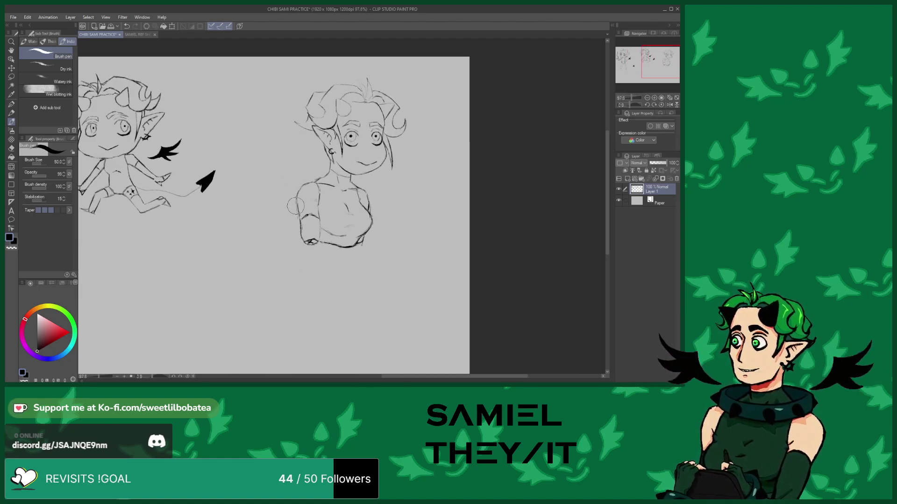
scroll(280, 262, "down", 2)
scroll(282, 257, "up", 2)
scroll(315, 192, "down", 1)
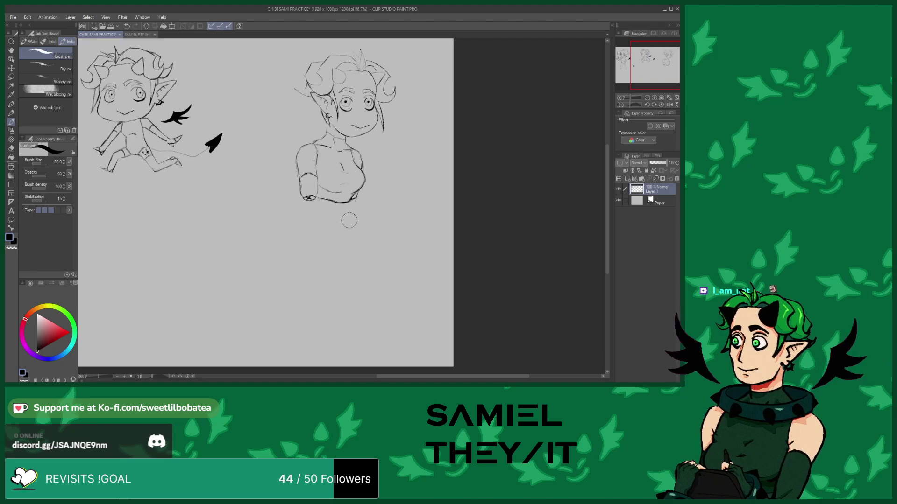
Darken the inner edge of the left forearm with the brush pen and check the arm and torso lines for cleanup
left_click(12, 148)
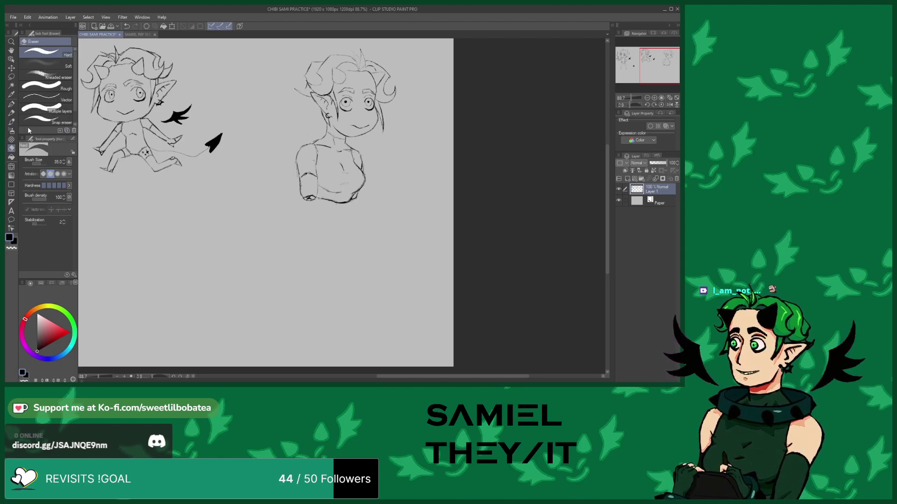
left_click(11, 123)
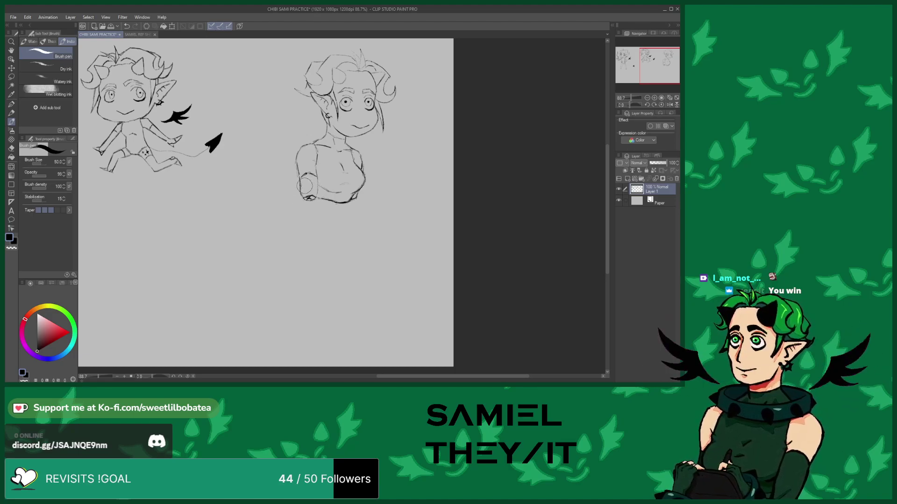
scroll(313, 200, "up", 4)
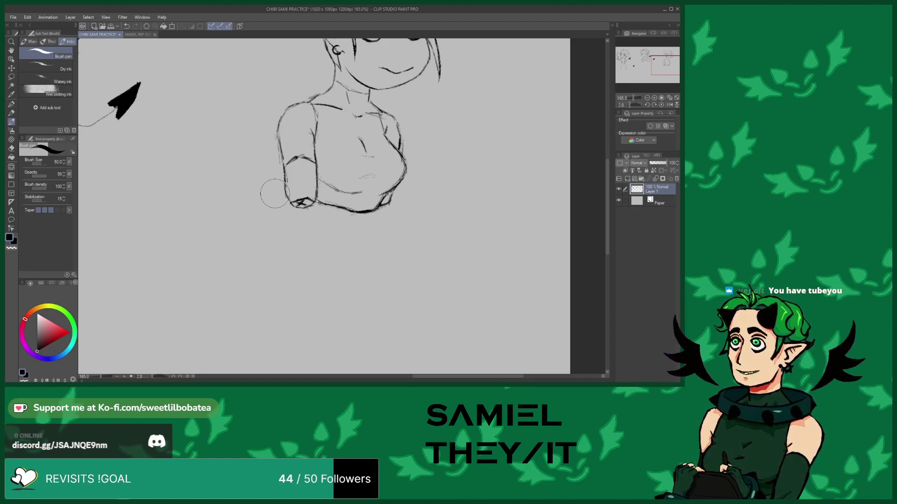
scroll(272, 190, "down", 3)
scroll(249, 139, "up", 3)
left_click(9, 150)
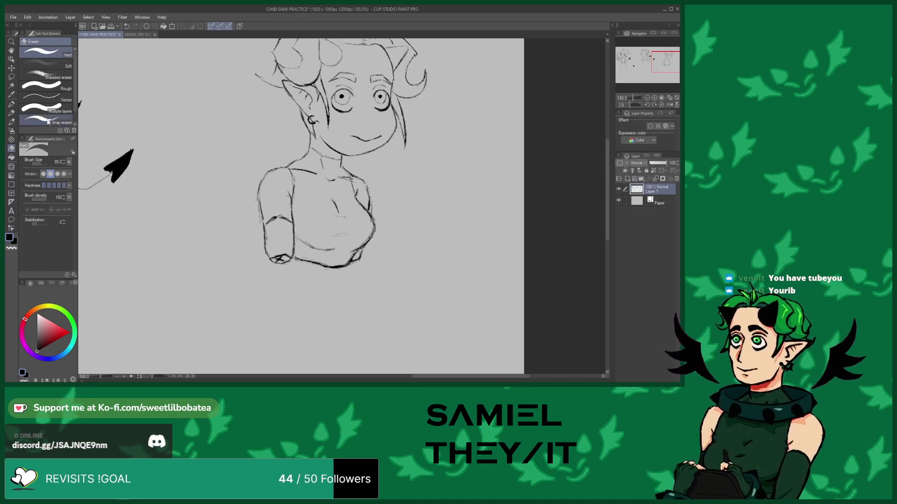
left_click(11, 121)
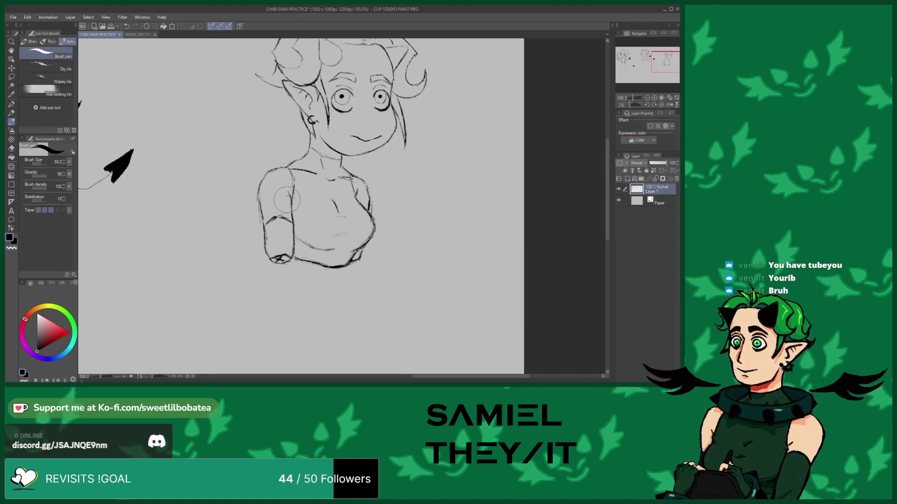
Sketch the outline of a feathered wing beside the bust, to the left of the shoulder, with pointed feather tips
scroll(288, 196, "down", 1)
scroll(306, 200, "down", 1)
scroll(306, 201, "down", 1)
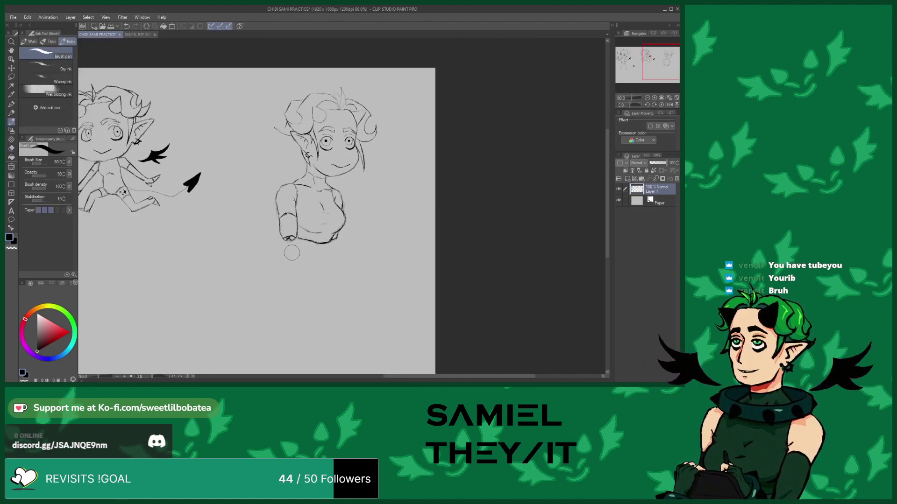
scroll(291, 233, "up", 2)
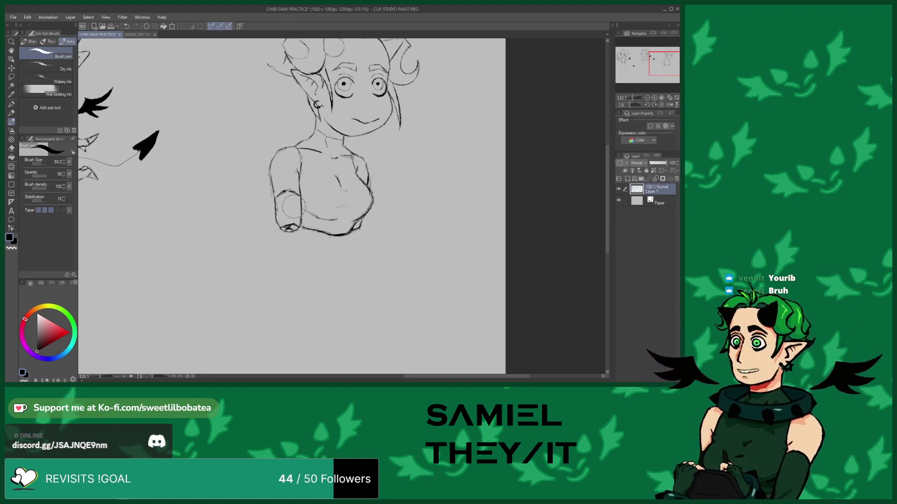
scroll(297, 204, "down", 4)
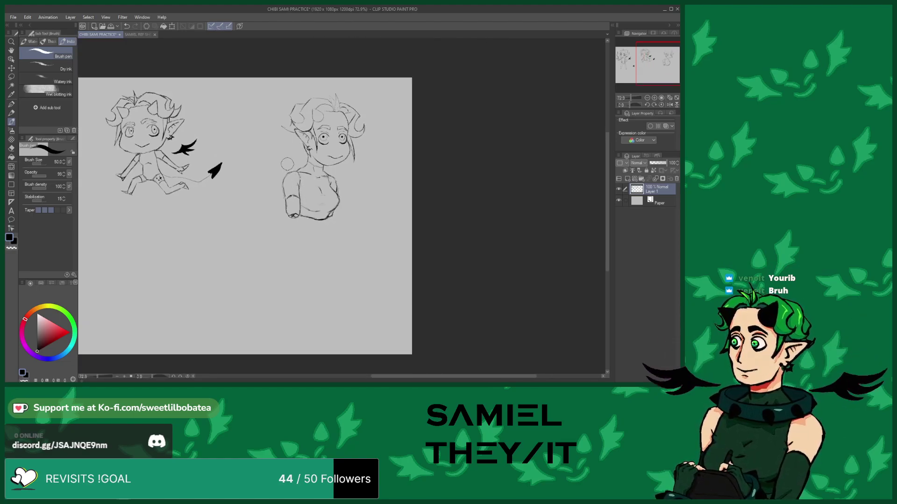
scroll(276, 161, "up", 3)
scroll(273, 160, "up", 1)
mouse_move(273, 176)
left_mouse_down()
mouse_move(241, 116)
mouse_move(250, 152)
mouse_move(236, 151)
mouse_move(256, 158)
left_mouse_up()
left_click_drag(235, 164, 275, 182)
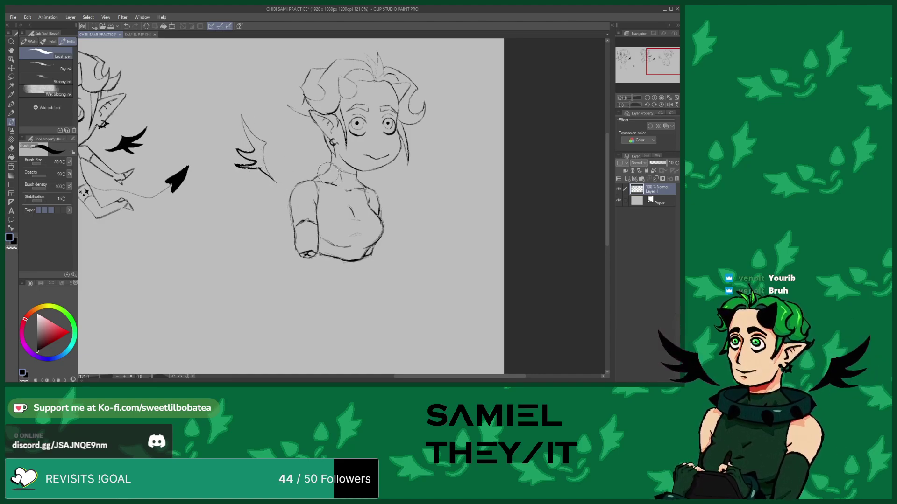
Sketch a wide curved jaw line for a new head in the empty canvas area below the first chibi's tail
scroll(316, 185, "down", 5)
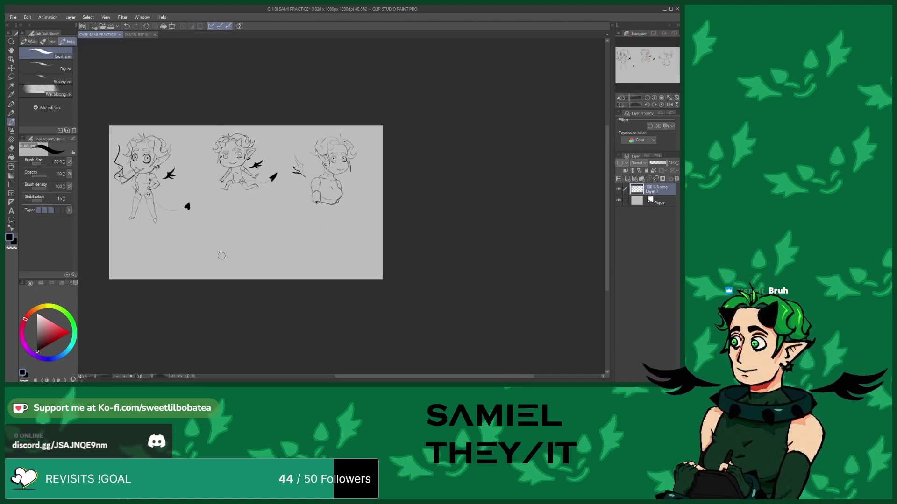
scroll(223, 255, "down", 2)
scroll(229, 223, "up", 2)
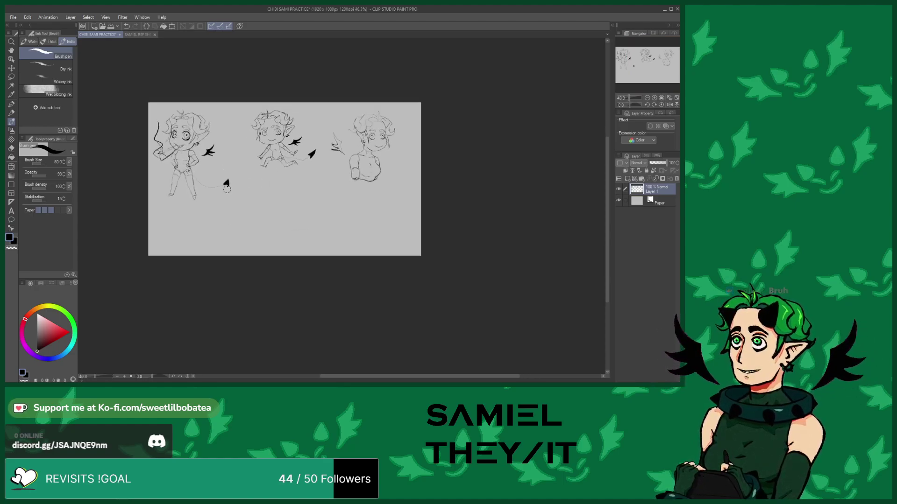
scroll(223, 230, "up", 2)
scroll(218, 191, "up", 5)
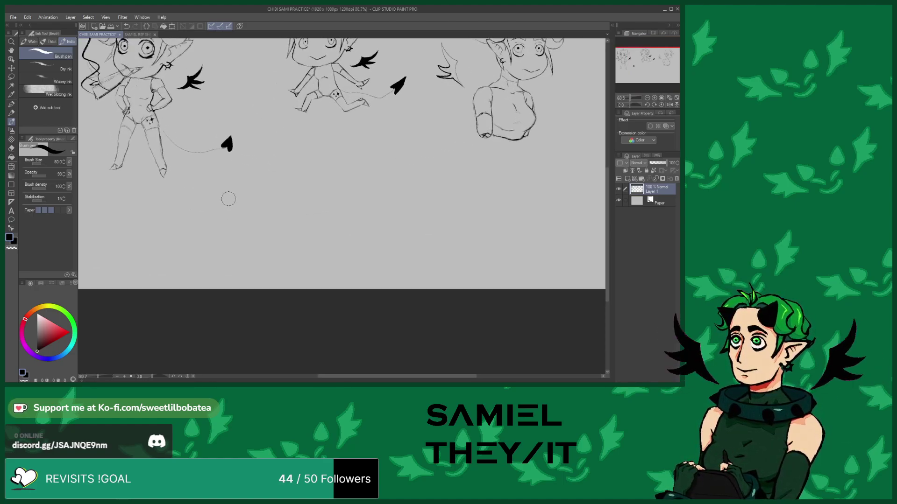
mouse_move(205, 213)
left_mouse_down()
mouse_move(200, 244)
mouse_move(223, 254)
mouse_move(279, 248)
mouse_move(299, 220)
left_mouse_up()
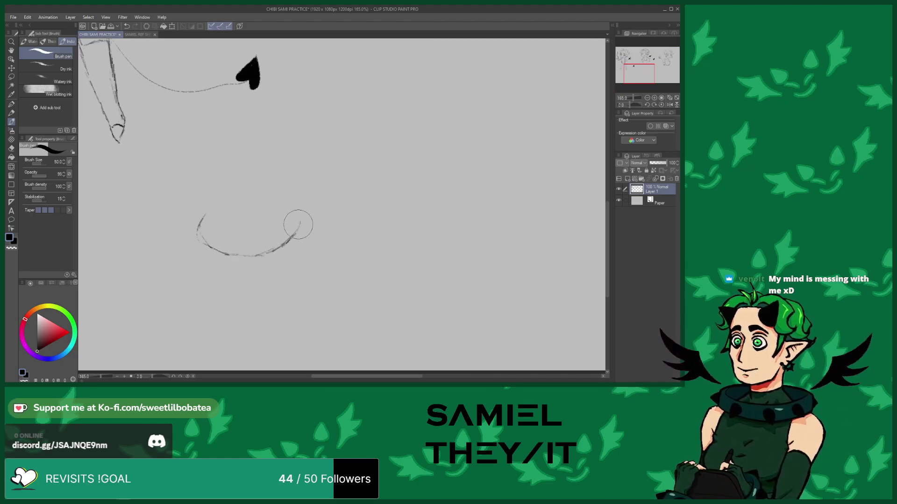
Sketch a small triangular open mouth, two dot eyes and short blush strokes on both cheeks inside the new jaw line
scroll(244, 234, "up", 2)
mouse_move(224, 232)
left_mouse_down()
mouse_move(256, 236)
mouse_move(243, 253)
mouse_move(233, 233)
left_mouse_up()
left_click_drag(210, 192, 214, 193)
mouse_move(272, 199)
left_mouse_down()
mouse_move(280, 225)
mouse_move(290, 223)
left_mouse_up()
left_click_drag(305, 209, 300, 219)
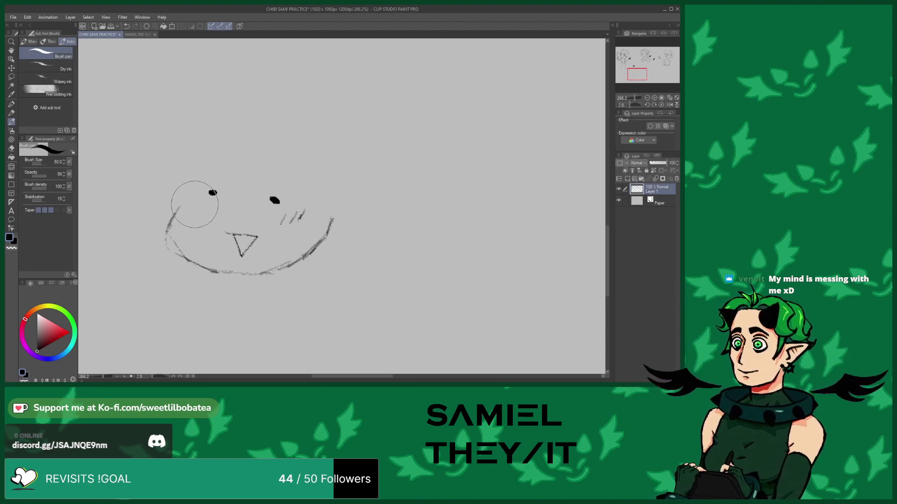
left_click_drag(191, 203, 188, 209)
left_click_drag(198, 202, 200, 214)
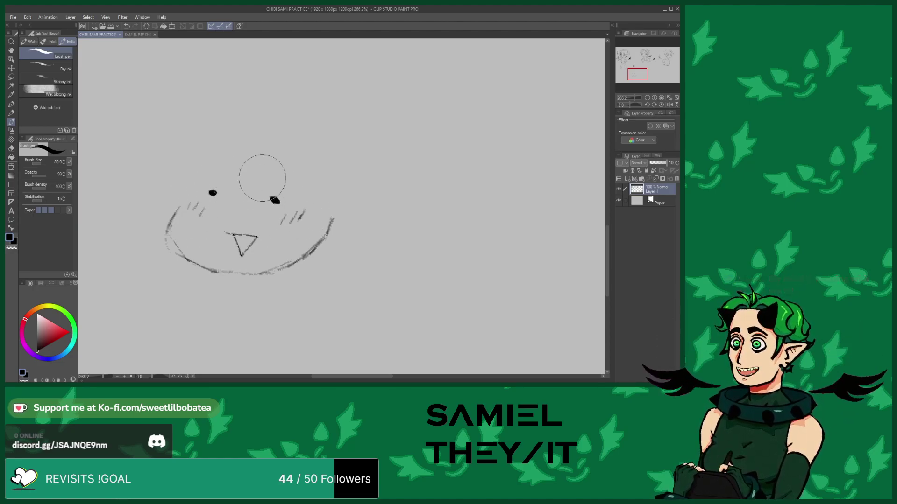
Darken the jaw outline on both sides, erase its stray outer lines and extend the left cheek line up to the temple
left_click_drag(335, 215, 331, 228)
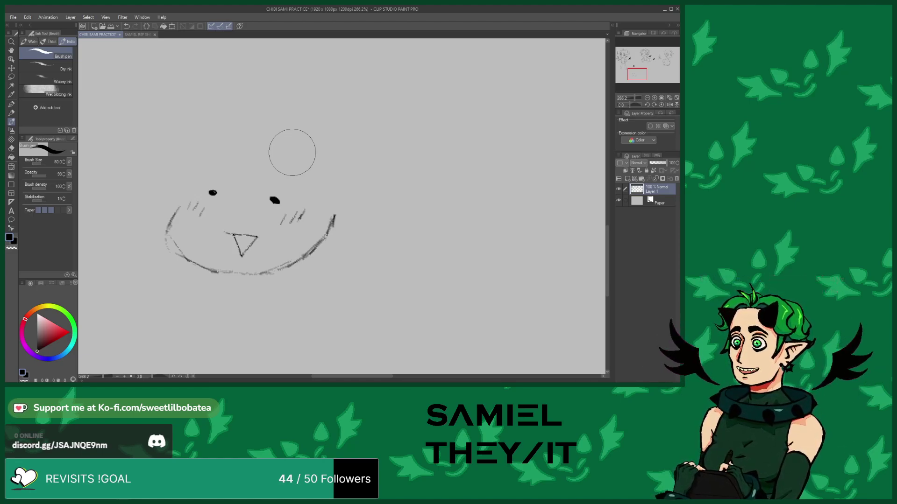
mouse_move(187, 192)
left_mouse_down()
mouse_move(172, 226)
mouse_move(190, 259)
mouse_move(173, 237)
left_mouse_up()
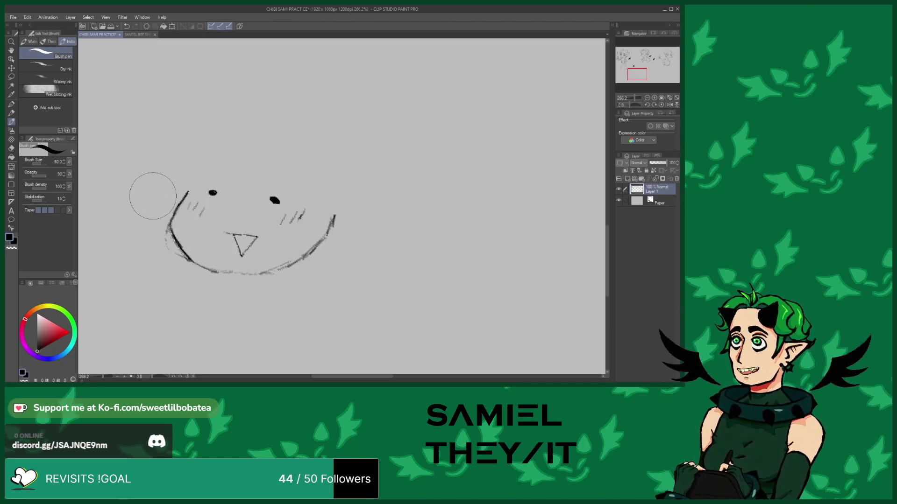
left_click(12, 149)
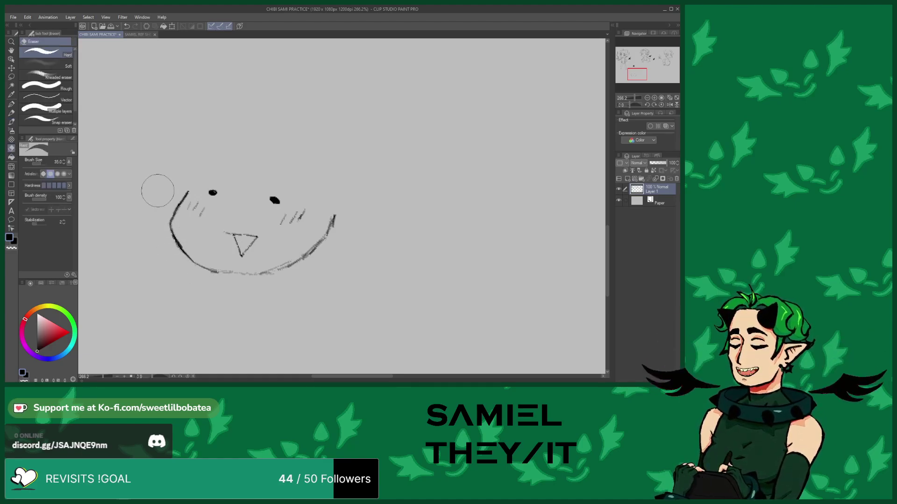
left_click(12, 121)
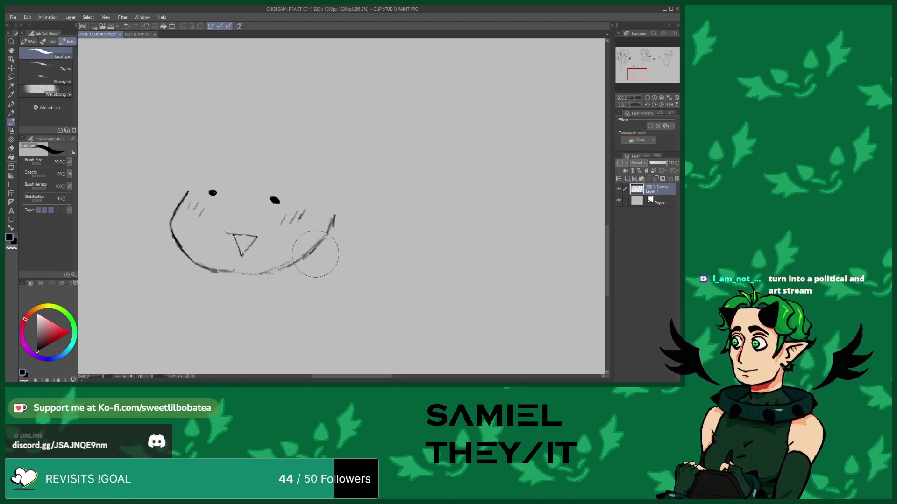
mouse_move(334, 215)
left_mouse_down()
mouse_move(312, 248)
mouse_move(328, 235)
mouse_move(278, 271)
mouse_move(281, 262)
mouse_move(209, 269)
mouse_move(287, 266)
left_mouse_up()
key("e")
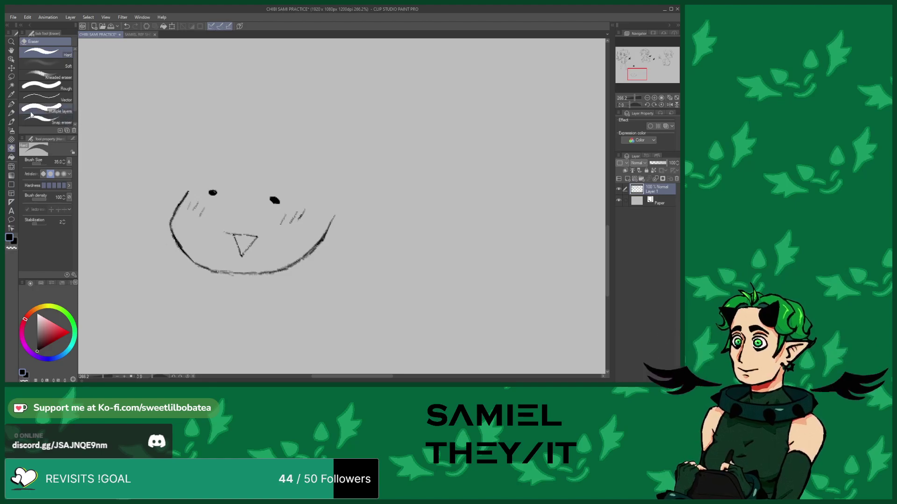
left_click(12, 122)
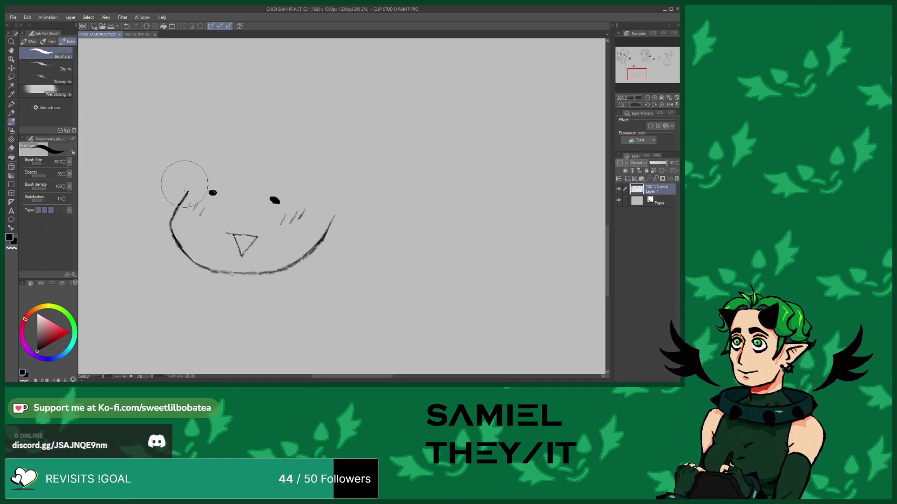
left_click_drag(185, 188, 184, 165)
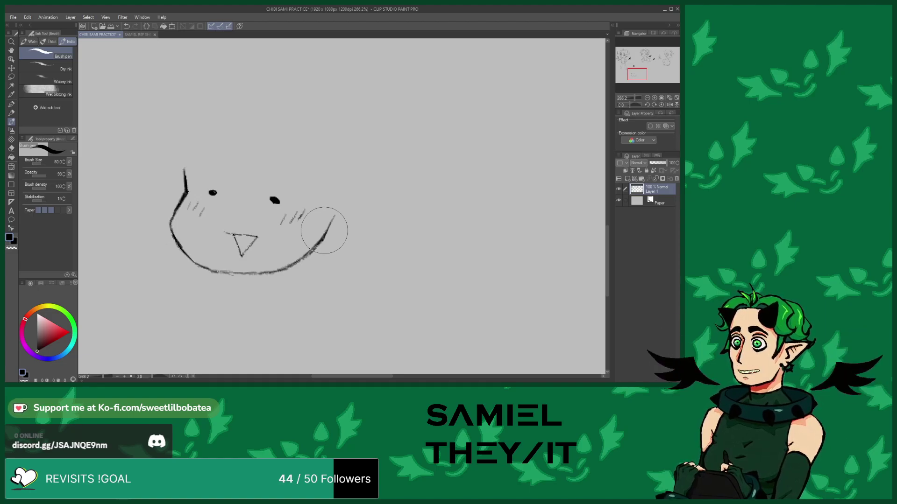
mouse_move(330, 161)
left_mouse_down()
mouse_move(381, 147)
mouse_move(331, 218)
mouse_move(351, 207)
left_mouse_up()
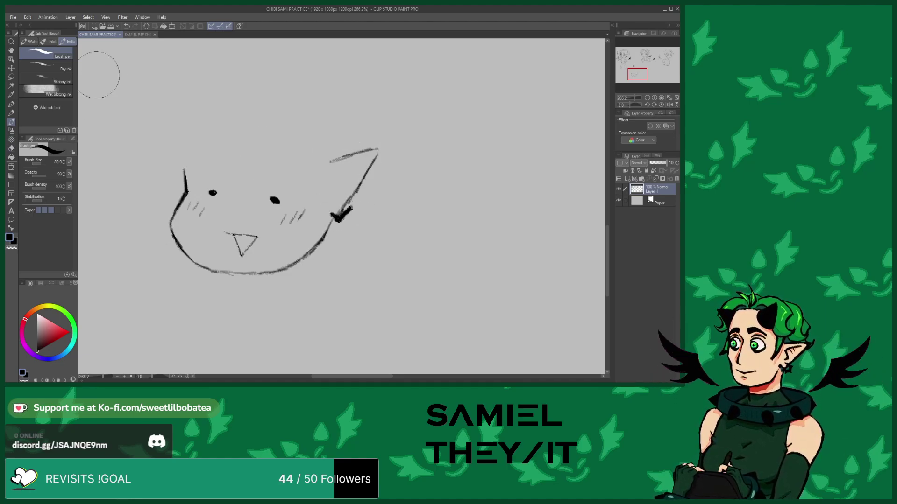
left_click(127, 25)
left_click(127, 26)
Sketch a long pointed ear beside the right cheek, then erase it down to its small lobe
mouse_move(337, 159)
left_mouse_down()
mouse_move(397, 162)
mouse_move(393, 179)
mouse_move(357, 209)
mouse_move(331, 215)
mouse_move(356, 213)
mouse_move(343, 220)
mouse_move(372, 192)
left_mouse_up()
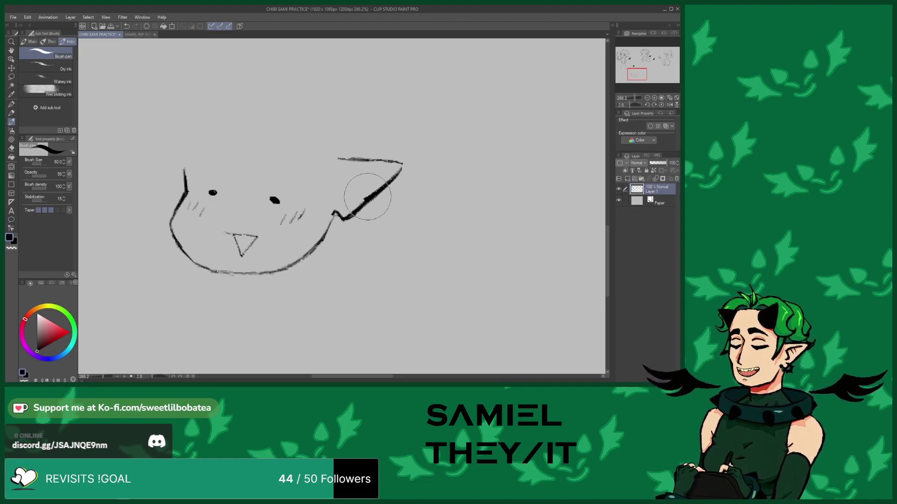
left_click(11, 148)
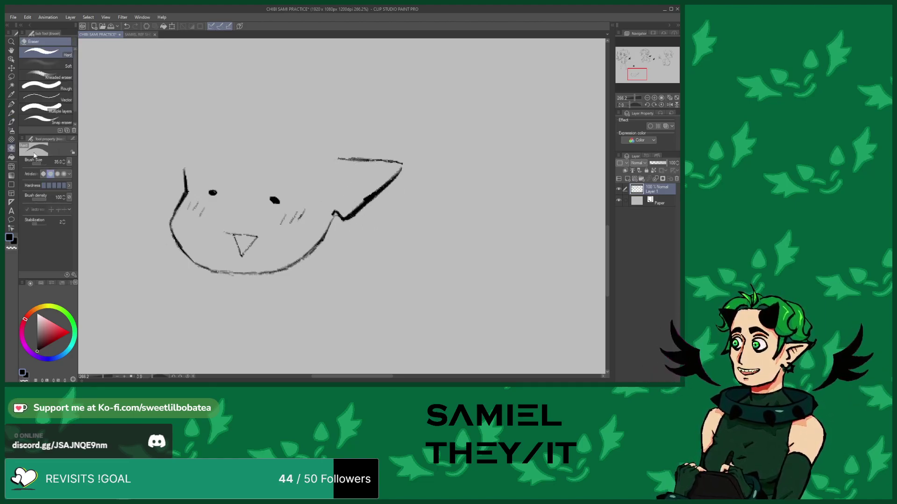
left_click_drag(347, 202, 396, 170)
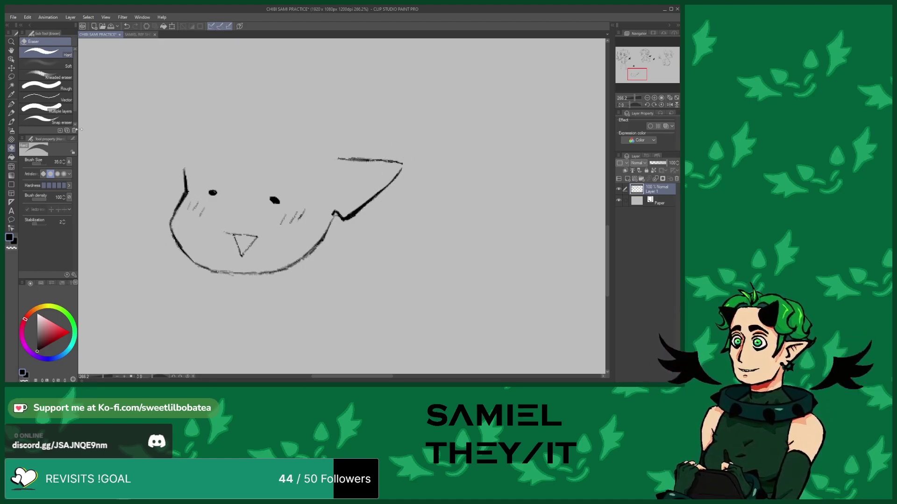
left_click(12, 121)
mouse_move(340, 165)
left_mouse_down()
mouse_move(362, 152)
mouse_move(359, 163)
mouse_move(393, 156)
mouse_move(383, 151)
mouse_move(404, 156)
mouse_move(402, 174)
mouse_move(400, 158)
left_mouse_up()
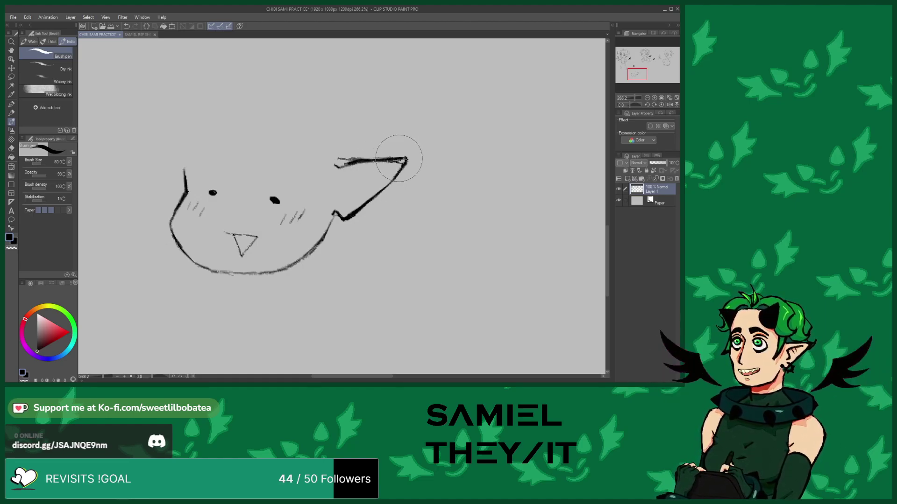
key("e")
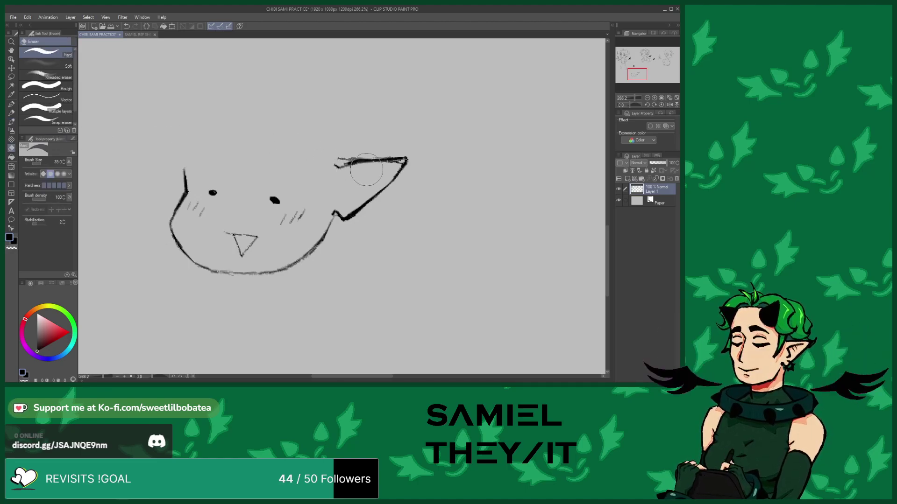
mouse_move(364, 220)
left_mouse_down()
mouse_move(399, 181)
mouse_move(370, 215)
mouse_move(388, 174)
mouse_move(372, 163)
mouse_move(397, 154)
mouse_move(348, 168)
left_mouse_up()
left_click(11, 122)
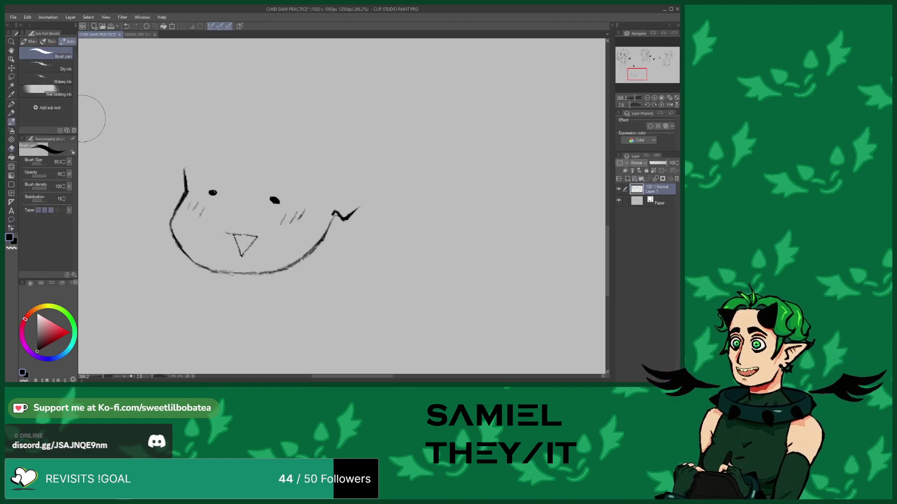
Redraw the pointed ear from the lobe with an inner fold line and hang a small spiked ring earring from it
left_click_drag(335, 163, 387, 150)
left_click_drag(346, 217, 387, 166)
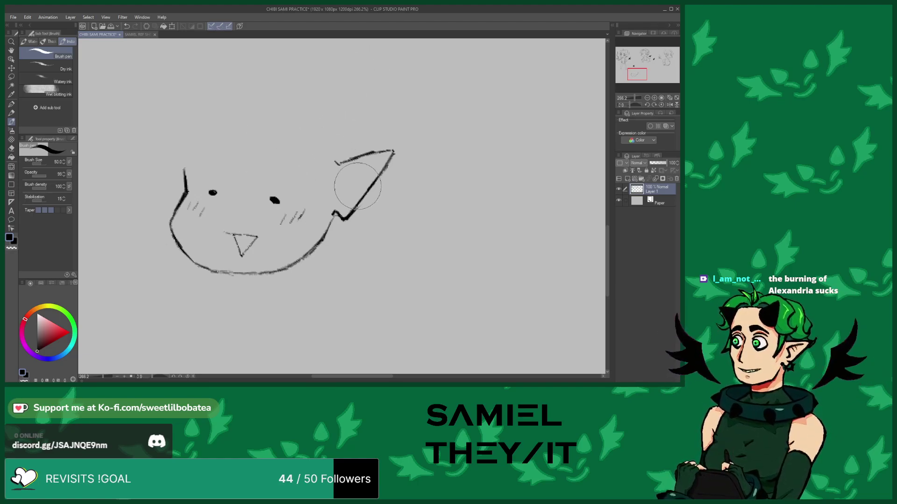
mouse_move(369, 162)
left_mouse_down()
mouse_move(344, 187)
mouse_move(357, 218)
mouse_move(347, 220)
left_mouse_up()
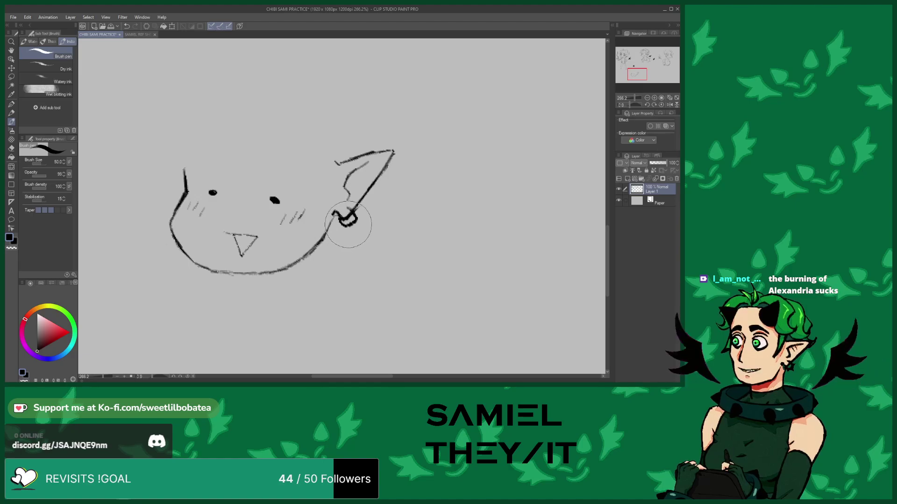
left_click_drag(340, 216, 351, 221)
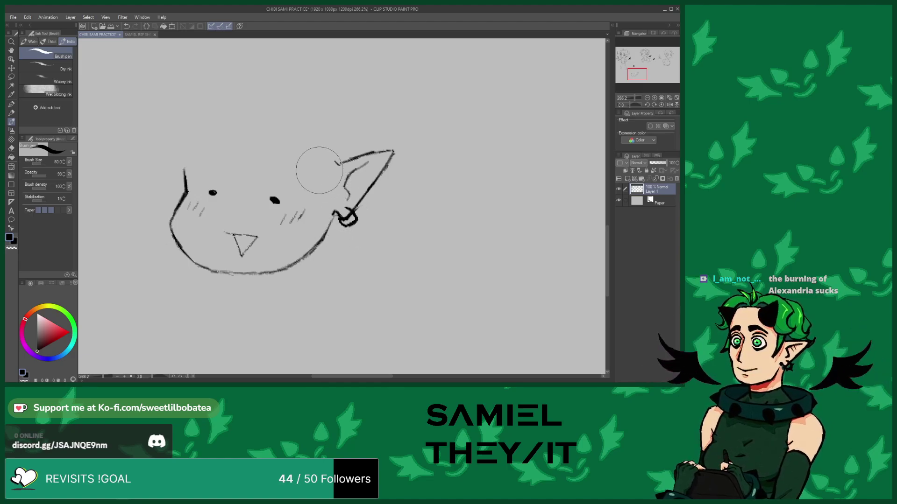
left_click_drag(351, 231, 340, 226)
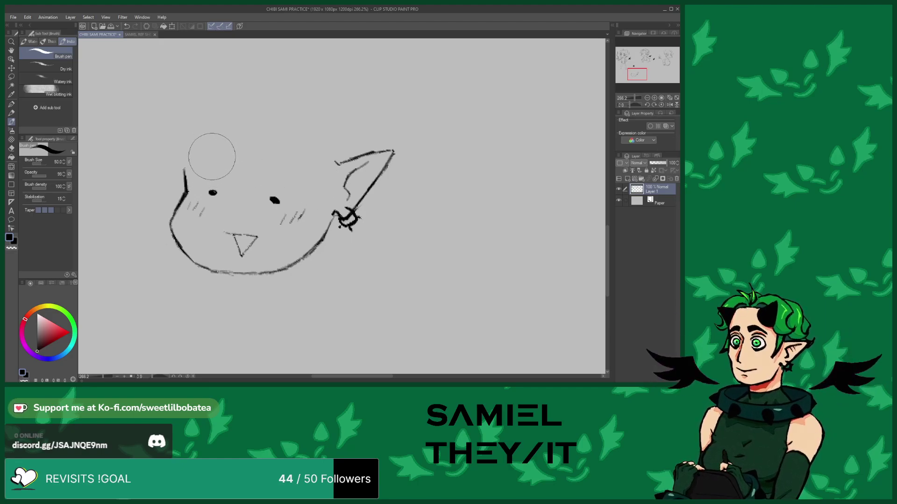
Sketch a pointed leaf-like hair tuft above the face with a rounded horn on each side of it
mouse_move(216, 73)
left_mouse_down()
mouse_move(240, 117)
mouse_move(237, 57)
mouse_move(241, 116)
left_mouse_up()
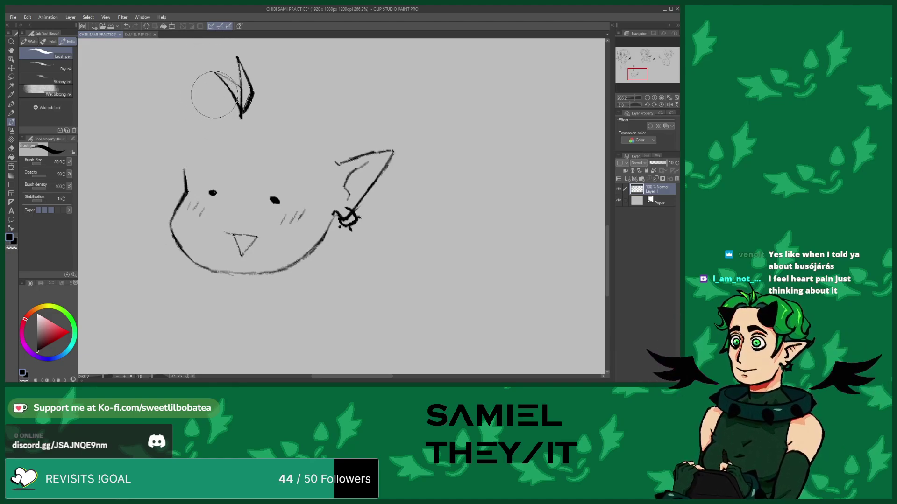
left_click_drag(193, 94, 234, 102)
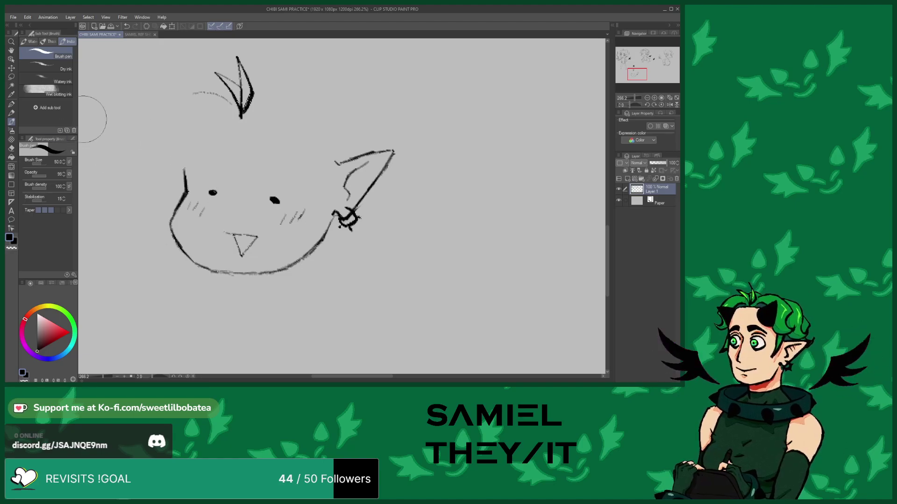
mouse_move(196, 136)
left_mouse_down()
mouse_move(185, 139)
mouse_move(206, 117)
mouse_move(192, 96)
mouse_move(168, 95)
mouse_move(174, 133)
mouse_move(204, 128)
left_mouse_up()
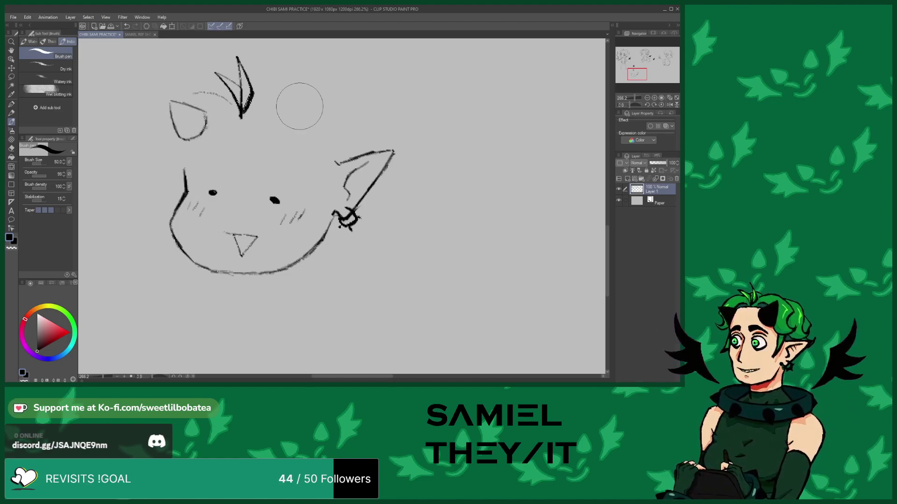
left_click_drag(278, 113, 308, 98)
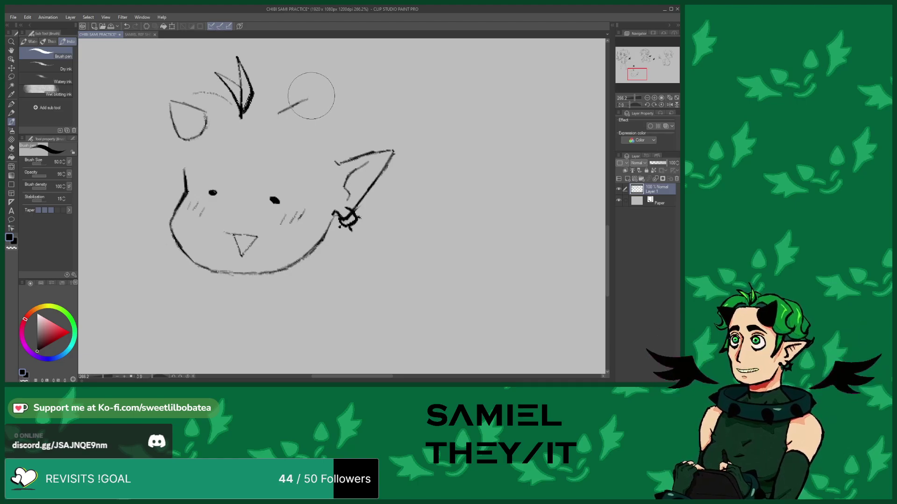
mouse_move(311, 131)
left_mouse_down()
mouse_move(314, 104)
mouse_move(297, 145)
left_mouse_up()
mouse_move(278, 112)
left_mouse_down()
mouse_move(284, 139)
mouse_move(305, 141)
mouse_move(314, 99)
left_mouse_up()
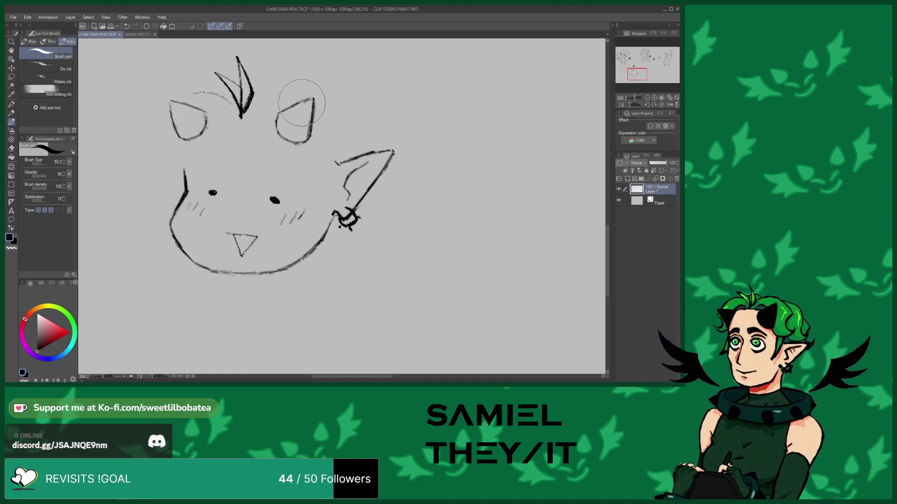
Sketch the hair outline around both horns with curled ends above the temples and arcs running up to the tuft
left_click_drag(252, 93, 279, 96)
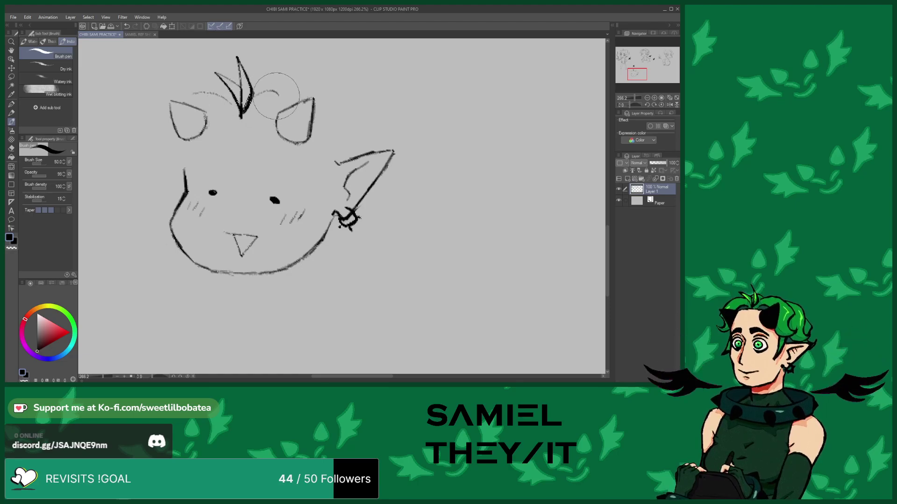
left_click(126, 26)
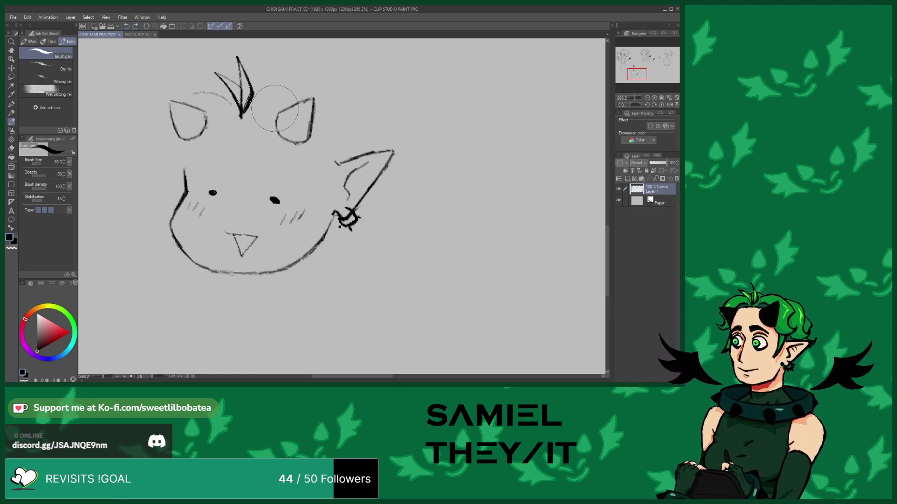
left_click_drag(256, 101, 293, 102)
mouse_move(309, 143)
left_mouse_down()
mouse_move(337, 161)
mouse_move(366, 123)
mouse_move(351, 86)
mouse_move(259, 73)
left_mouse_up()
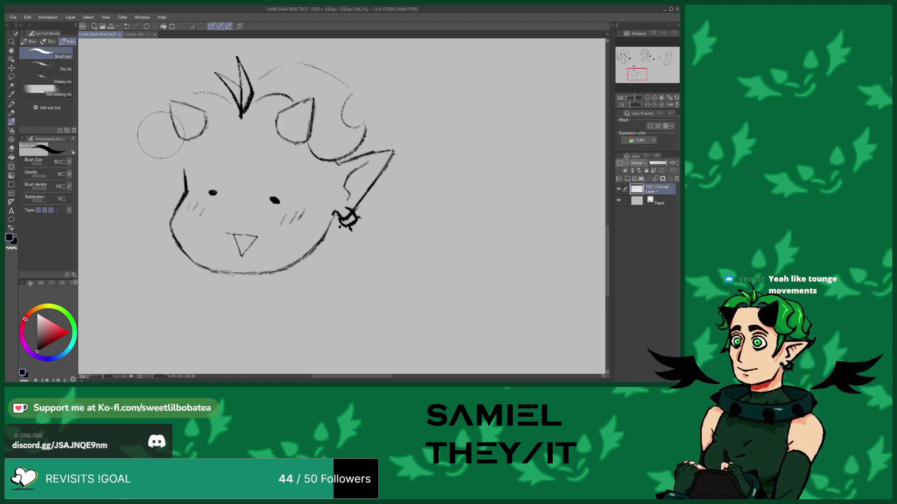
left_click_drag(184, 147, 145, 155)
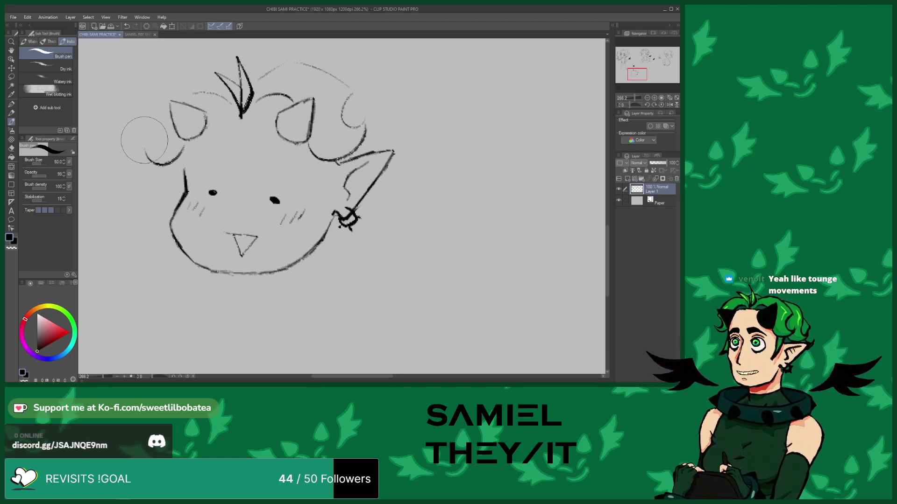
mouse_move(145, 148)
left_mouse_down()
mouse_move(141, 128)
mouse_move(153, 133)
mouse_move(160, 116)
mouse_move(143, 95)
mouse_move(213, 63)
mouse_move(236, 76)
left_mouse_up()
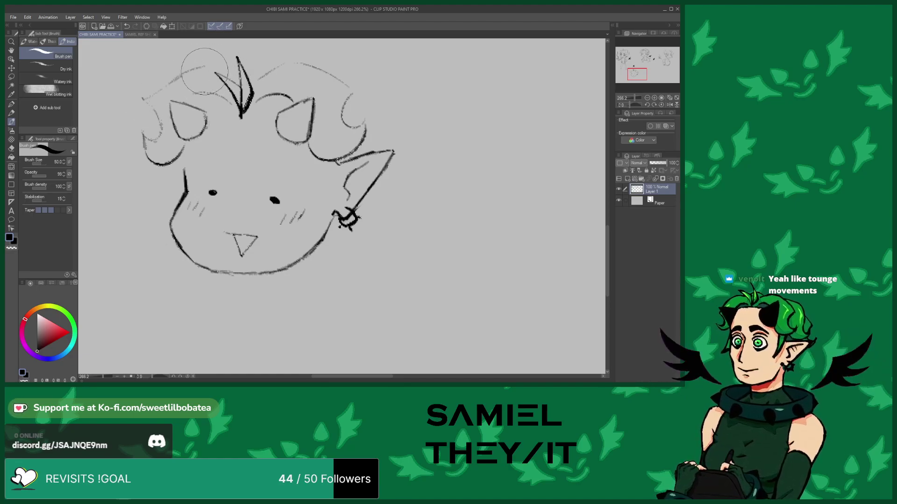
Sketch tapered side locks beside both cheeks, darken the left temple line and draw the wavy hairline between the horns
mouse_move(323, 186)
left_mouse_down()
mouse_move(330, 205)
mouse_move(309, 243)
left_mouse_up()
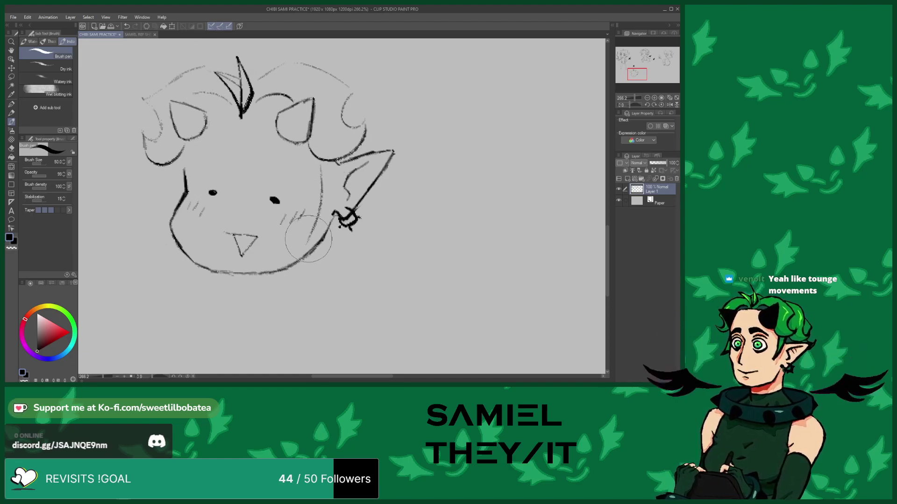
left_click_drag(337, 161, 327, 215)
left_click_drag(310, 140, 336, 159)
mouse_move(167, 169)
left_mouse_down()
mouse_move(149, 254)
mouse_move(159, 239)
left_mouse_up()
left_click_drag(181, 185, 159, 224)
left_click_drag(191, 164, 186, 205)
mouse_move(197, 140)
left_mouse_down()
mouse_move(177, 168)
mouse_move(178, 158)
left_mouse_up()
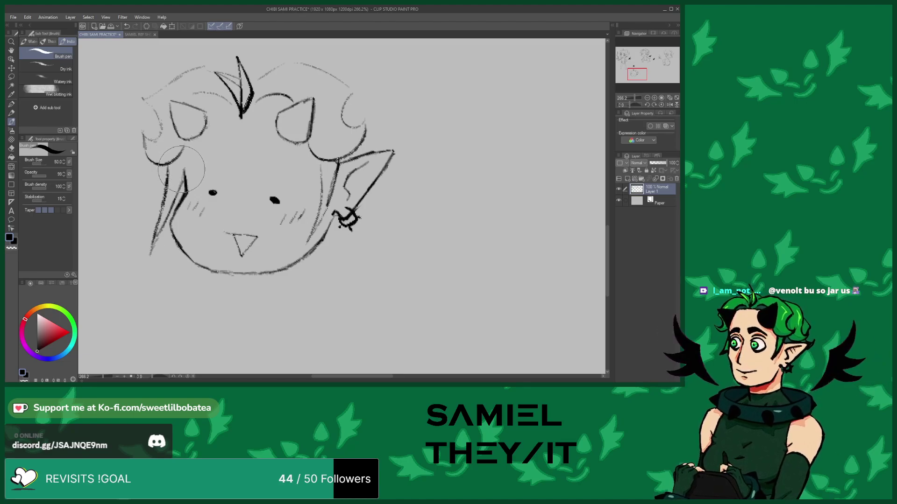
left_click_drag(181, 157, 184, 172)
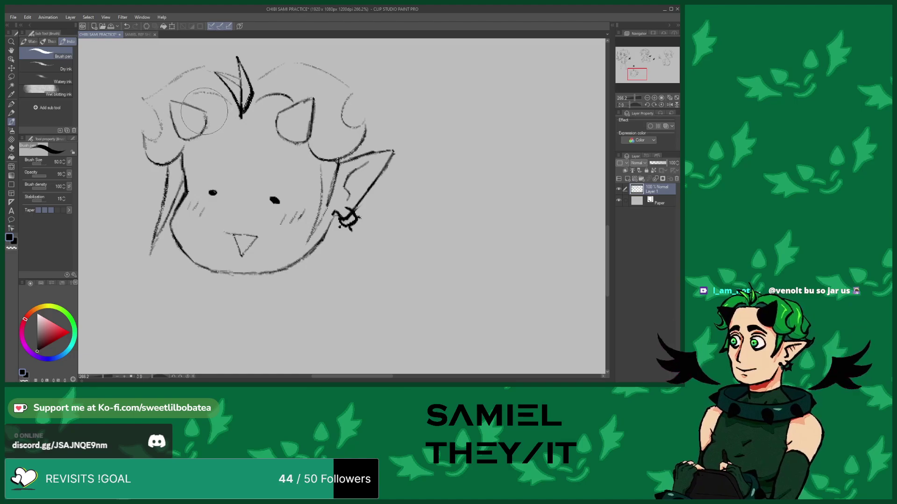
left_click_drag(252, 116, 278, 111)
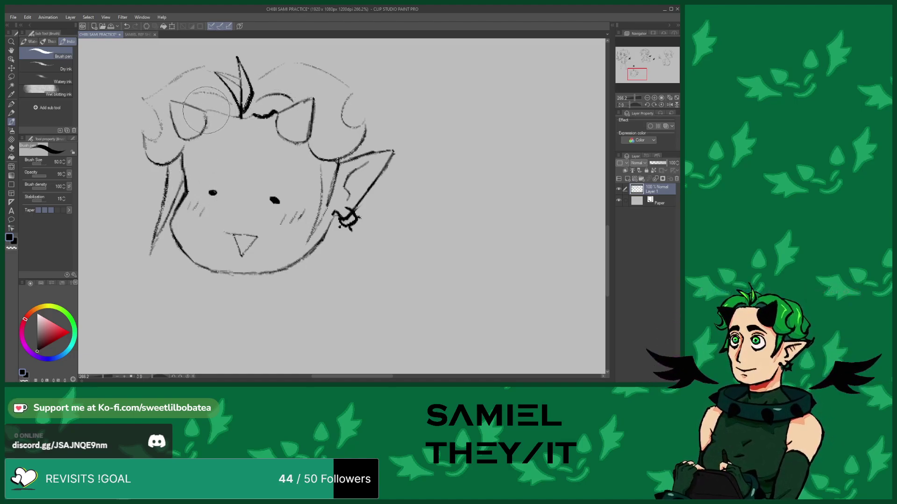
left_click_drag(242, 118, 253, 115)
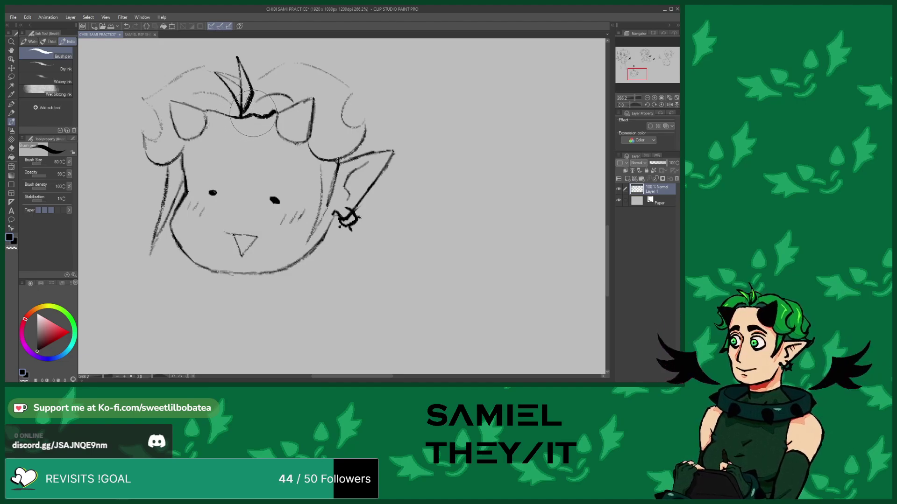
Sketch a second arc along the hair crown beside the tuft and an upturned curl tip above the pointed ear
scroll(231, 178, "down", 4)
scroll(230, 178, "down", 2)
scroll(231, 113, "up", 4)
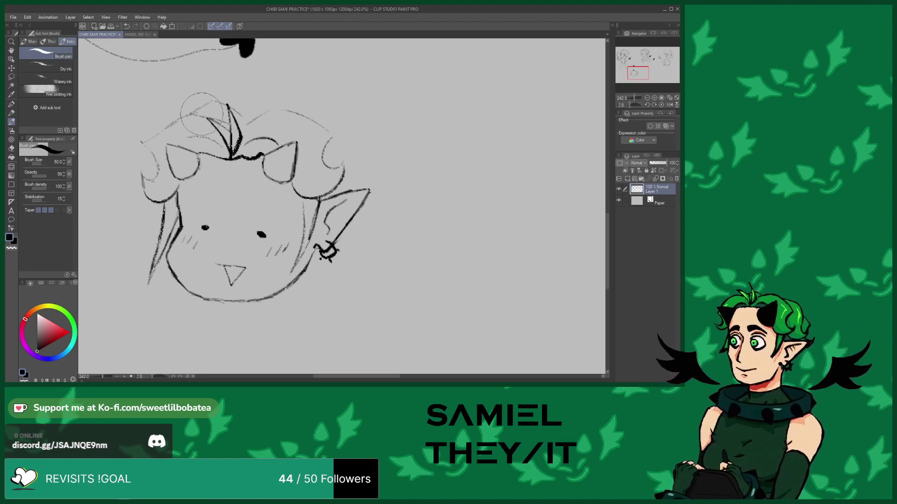
mouse_move(245, 109)
left_mouse_down()
mouse_move(279, 94)
mouse_move(272, 98)
mouse_move(303, 103)
mouse_move(324, 119)
mouse_move(338, 155)
mouse_move(360, 140)
mouse_move(348, 170)
left_mouse_up()
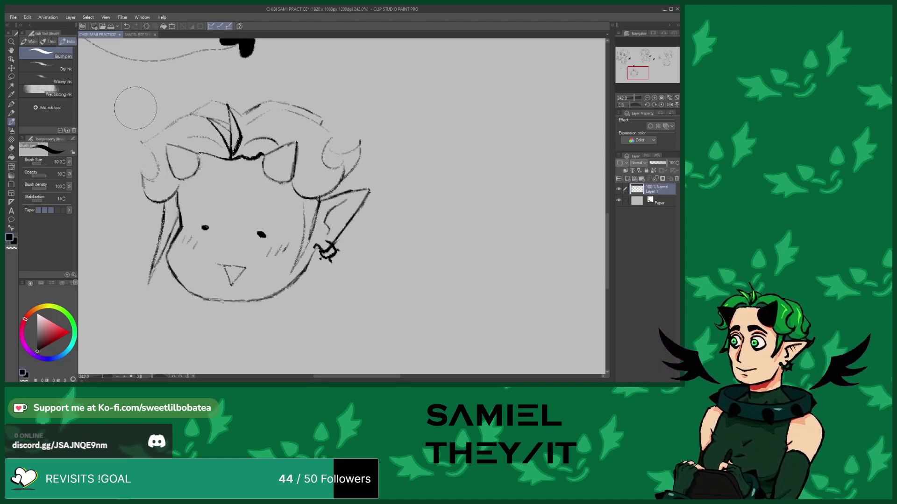
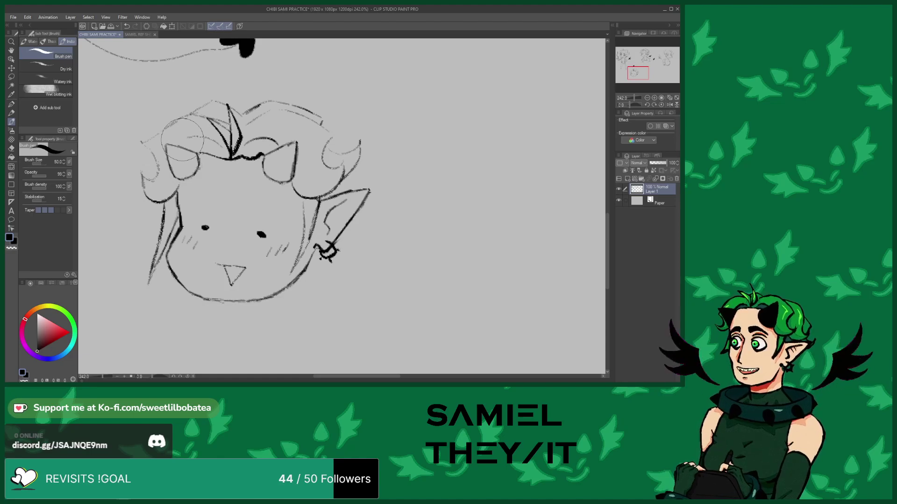
Sketch a spiked collar with two round studs under the chin and two vertical lines for the torso below it
scroll(243, 254, "up", 2)
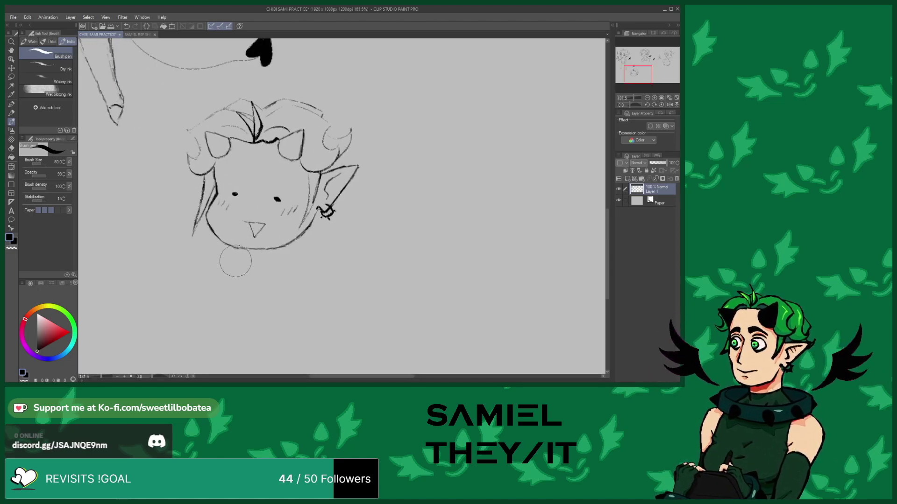
mouse_move(235, 252)
left_mouse_down()
mouse_move(236, 262)
mouse_move(264, 264)
mouse_move(311, 250)
mouse_move(311, 237)
mouse_move(310, 251)
mouse_move(235, 260)
mouse_move(289, 249)
mouse_move(251, 306)
left_mouse_up()
left_click_drag(299, 260, 299, 297)
scroll(296, 317, "down", 2)
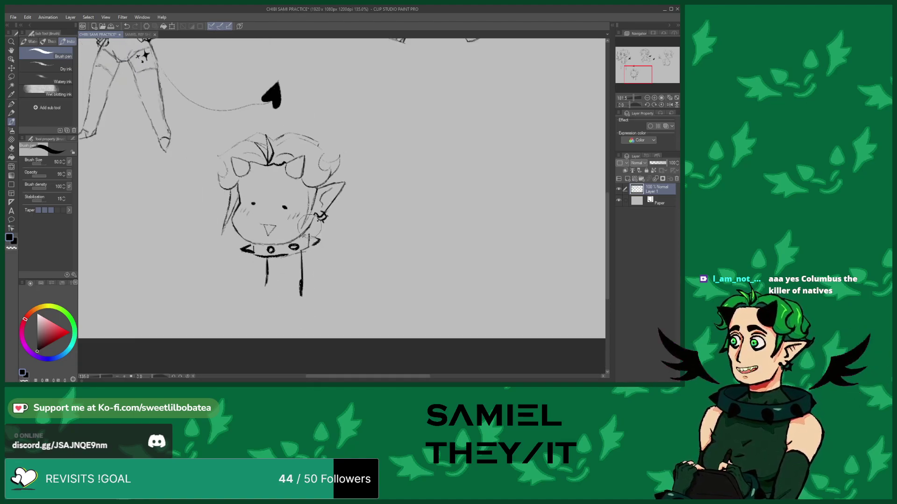
Sketch two legs stretched forward from the torso in a seated pose, with small upturned feet and inner leg lines
scroll(260, 293, "up", 1)
mouse_move(318, 256)
left_mouse_down()
mouse_move(258, 289)
mouse_move(268, 291)
mouse_move(273, 269)
mouse_move(273, 282)
mouse_move(317, 268)
left_mouse_up()
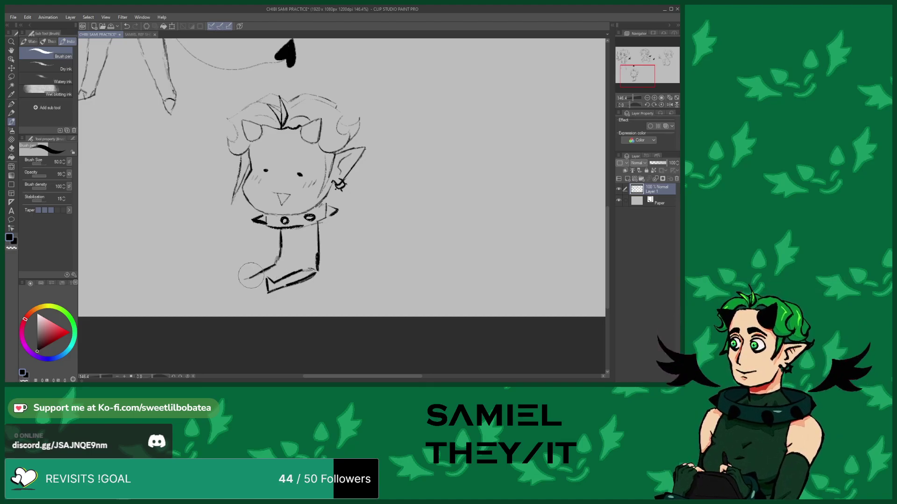
left_click_drag(239, 270, 252, 284)
mouse_move(279, 265)
left_mouse_down()
mouse_move(299, 261)
mouse_move(317, 276)
mouse_move(307, 270)
mouse_move(319, 255)
mouse_move(317, 271)
mouse_move(316, 262)
left_mouse_up()
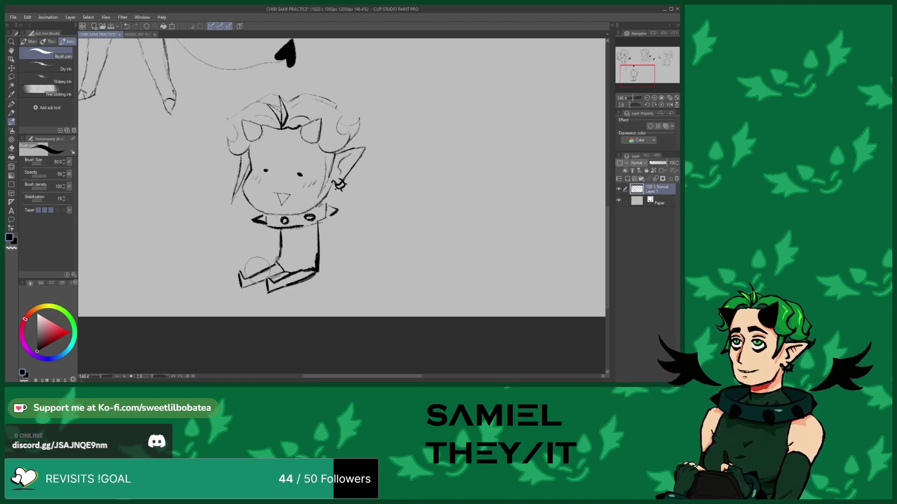
mouse_move(271, 267)
left_mouse_down()
mouse_move(300, 265)
mouse_move(302, 276)
left_mouse_up()
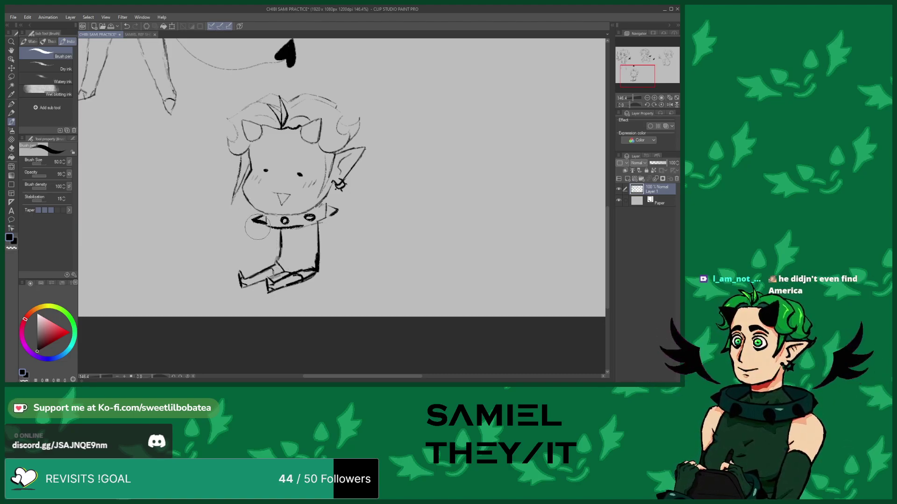
Erase the stray and overly heavy lines where the torso meets the thighs and at the rear corner of the hip
scroll(265, 317, "up", 3)
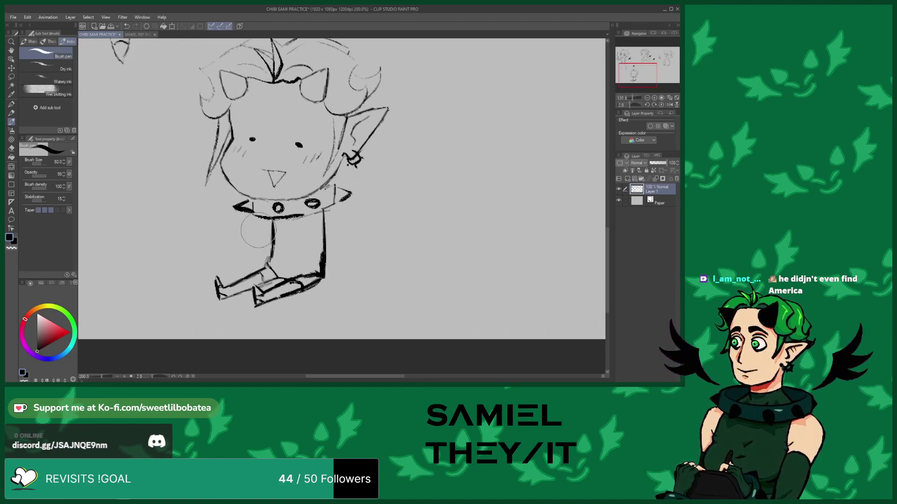
key("e")
mouse_move(304, 270)
left_mouse_down()
mouse_move(320, 268)
mouse_move(319, 245)
mouse_move(322, 270)
mouse_move(320, 256)
mouse_move(255, 266)
mouse_move(264, 254)
left_mouse_up()
left_click_drag(331, 286, 319, 290)
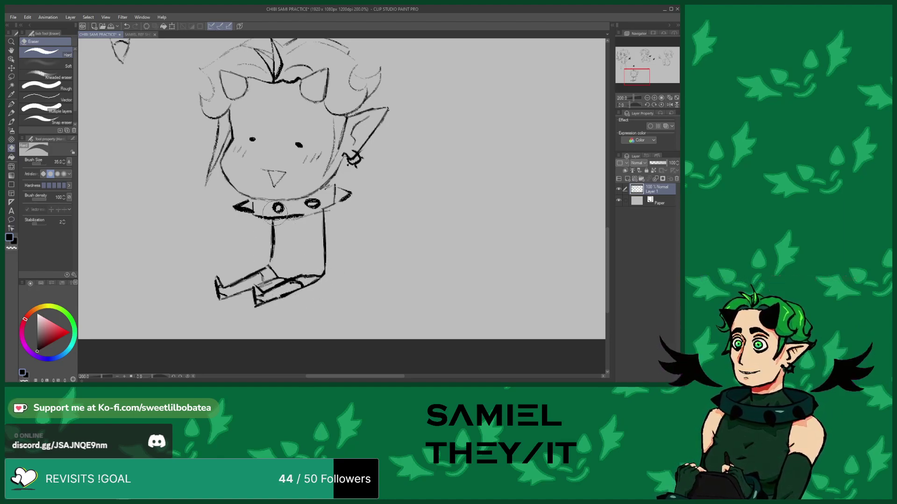
Draw small dark tattoo markings on the upper thigh of the nearer leg with the brush pen
left_click(11, 121)
scroll(294, 258, "up", 1)
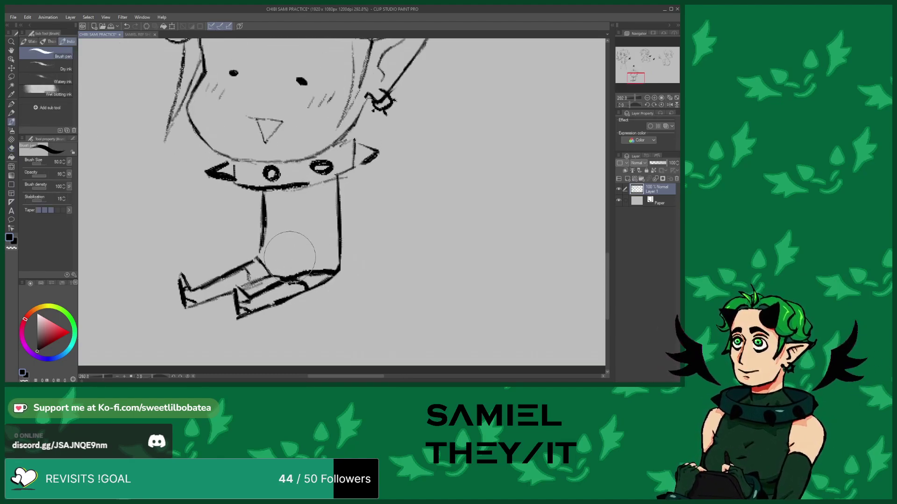
scroll(287, 252, "down", 2)
scroll(274, 305, "up", 2)
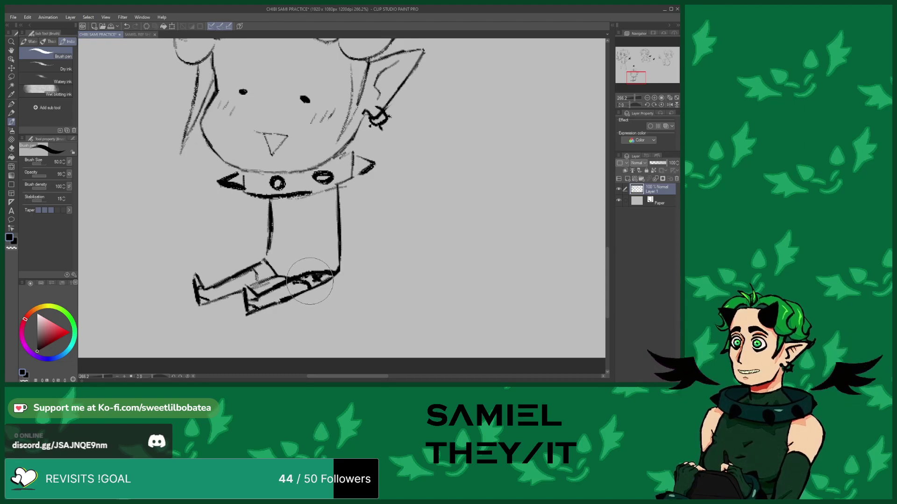
scroll(372, 260, "down", 3)
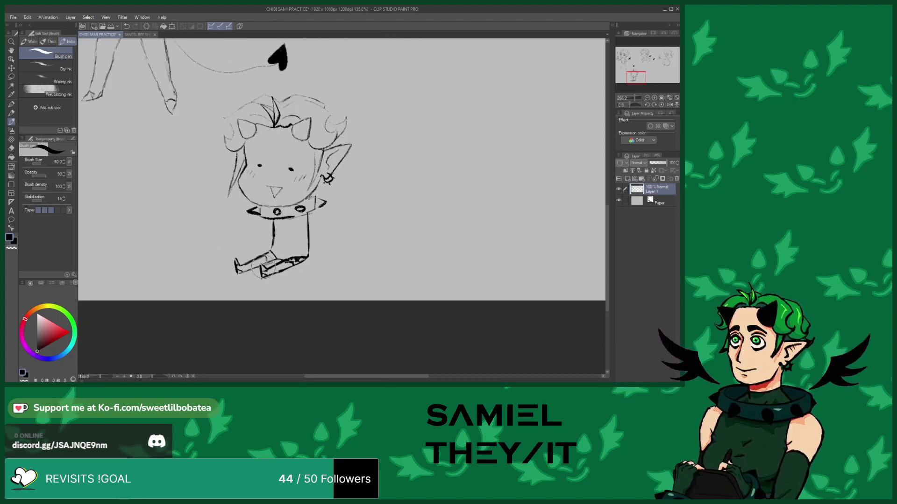
Sketch a small feathered wing floating behind the torso and a tail curling from the hip to a heart-shaped tip
scroll(337, 218, "up", 2)
mouse_move(337, 218)
left_mouse_down()
mouse_move(379, 185)
mouse_move(354, 205)
mouse_move(381, 208)
mouse_move(358, 213)
mouse_move(360, 222)
mouse_move(341, 220)
left_mouse_up()
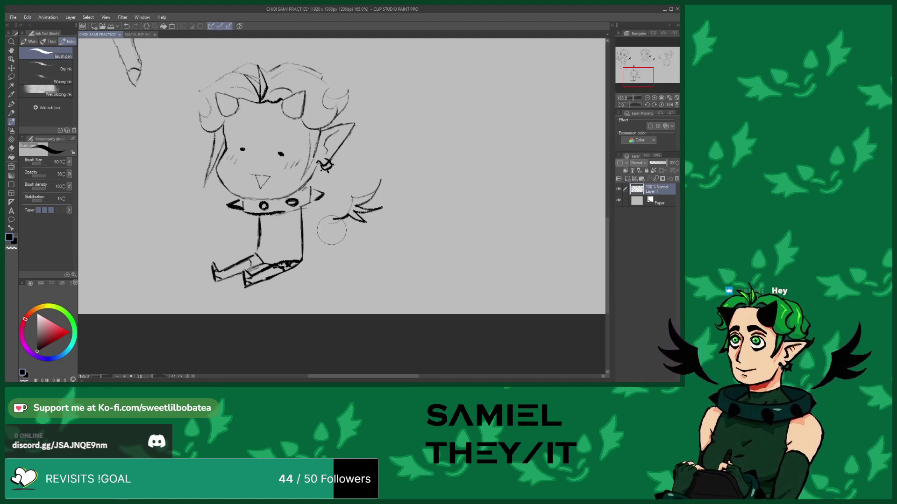
mouse_move(362, 268)
left_mouse_down()
mouse_move(348, 288)
mouse_move(312, 284)
mouse_move(328, 279)
mouse_move(310, 287)
left_mouse_up()
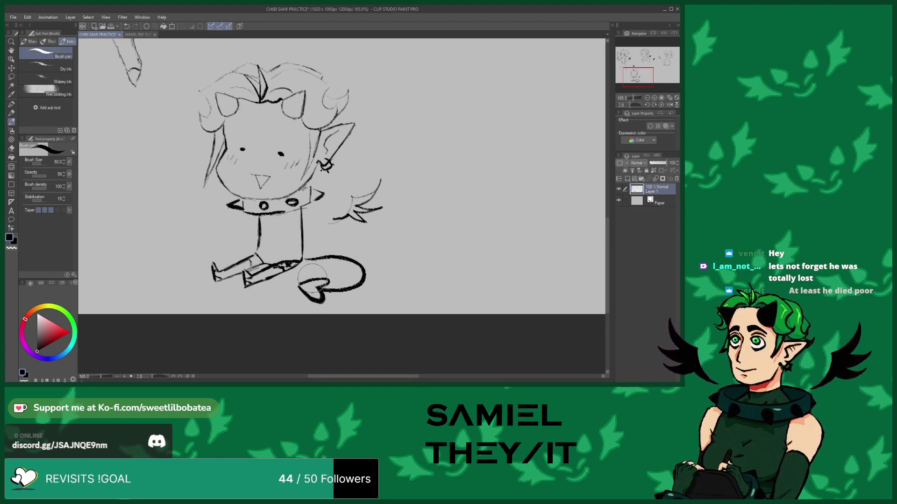
Fill the heart-shaped tail tip and the wing solid black, cleaning up the faint lines around the wing and refining its feathers
scroll(309, 288, "up", 1)
scroll(308, 288, "up", 1)
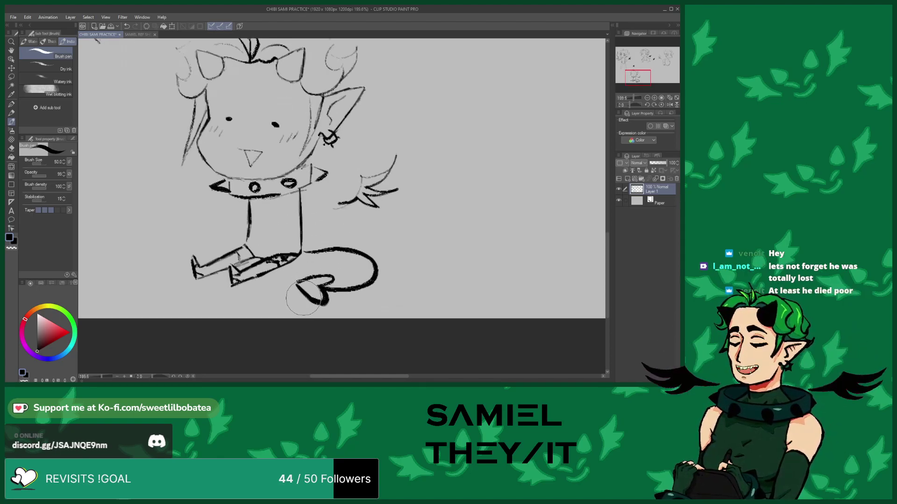
mouse_move(306, 289)
left_mouse_down()
mouse_move(319, 299)
mouse_move(310, 301)
mouse_move(299, 284)
mouse_move(329, 278)
mouse_move(308, 290)
mouse_move(322, 282)
left_mouse_up()
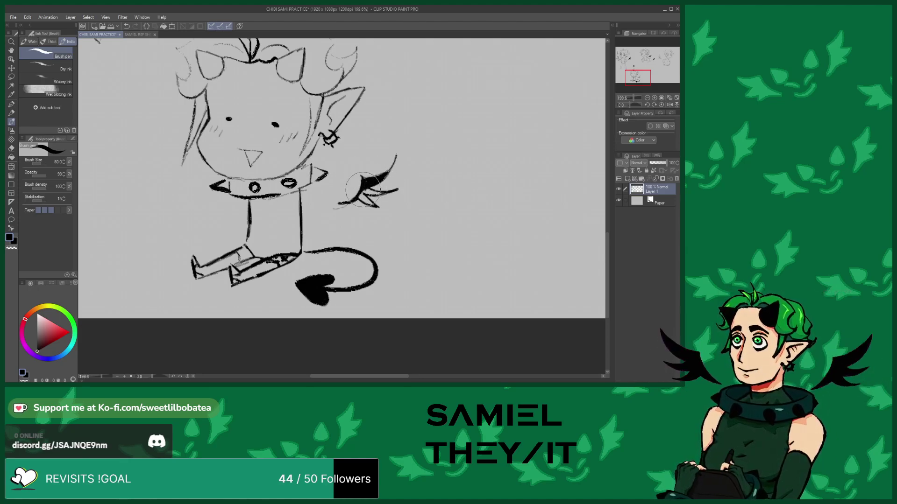
mouse_move(363, 192)
left_mouse_down()
mouse_move(375, 208)
mouse_move(364, 183)
left_mouse_up()
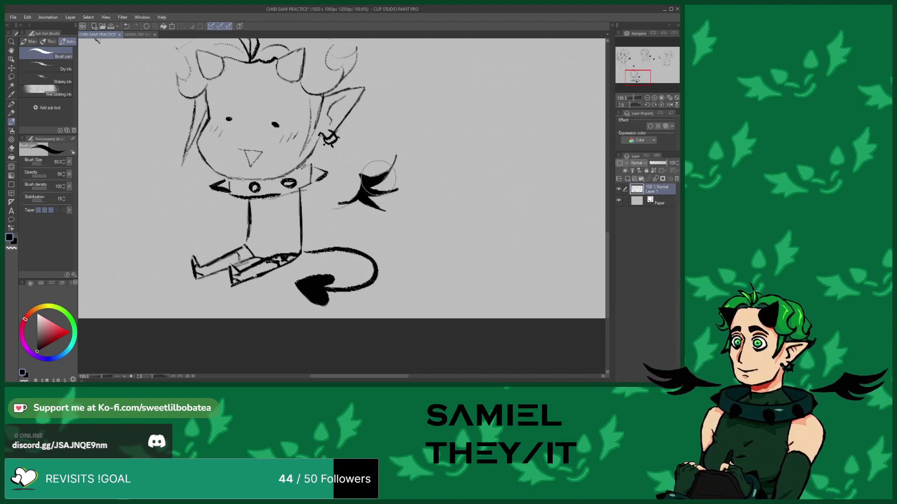
left_click(11, 148)
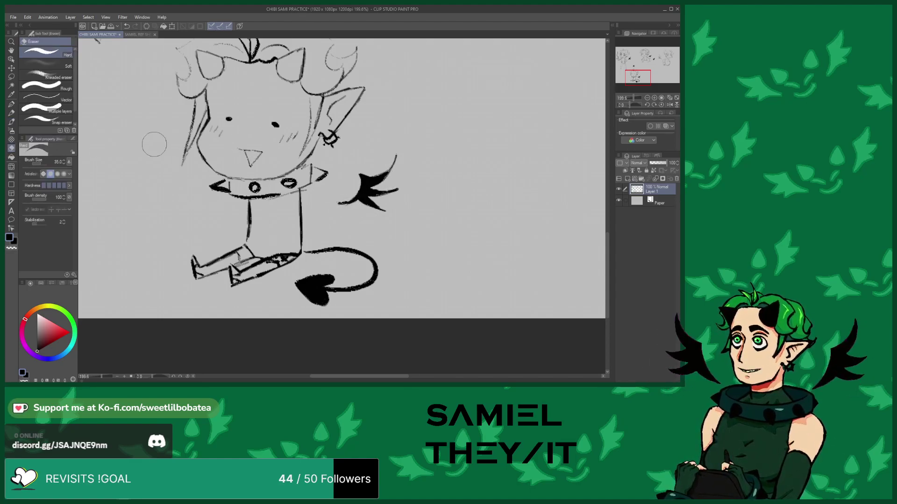
left_click(11, 123)
mouse_move(381, 180)
left_mouse_down()
mouse_move(394, 168)
mouse_move(397, 187)
mouse_move(378, 163)
left_mouse_up()
scroll(302, 180, "down", 3)
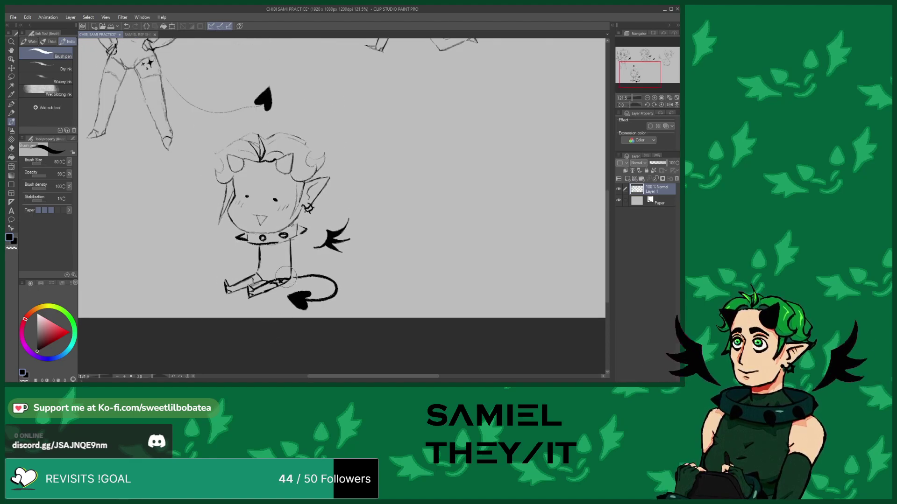
scroll(336, 233, "up", 5)
scroll(336, 234, "down", 4)
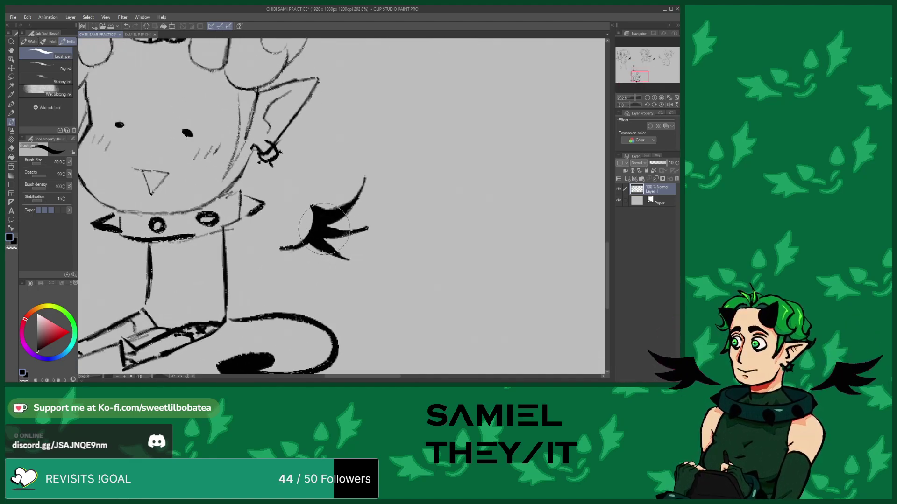
scroll(331, 249, "down", 6)
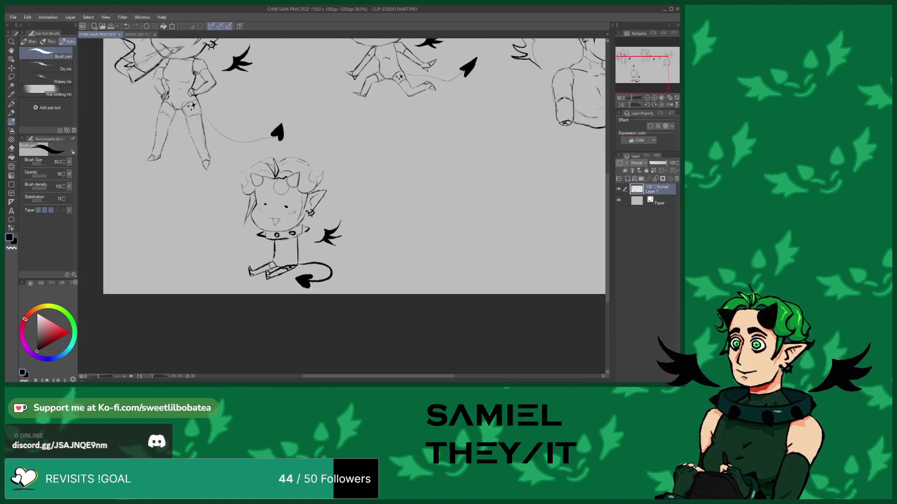
scroll(296, 235, "up", 2)
scroll(288, 188, "up", 1)
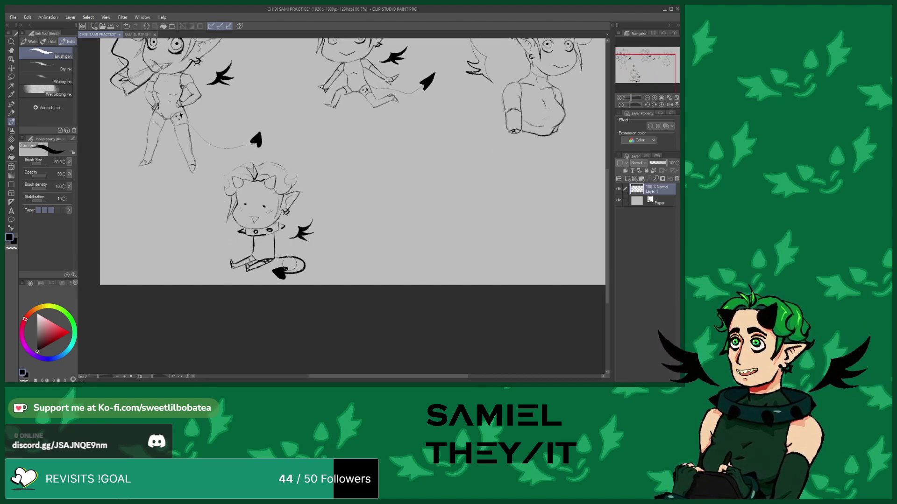
Open valentines post2.png to view its seated chibi, close it and return to the chibi practice canvas
left_click(101, 26)
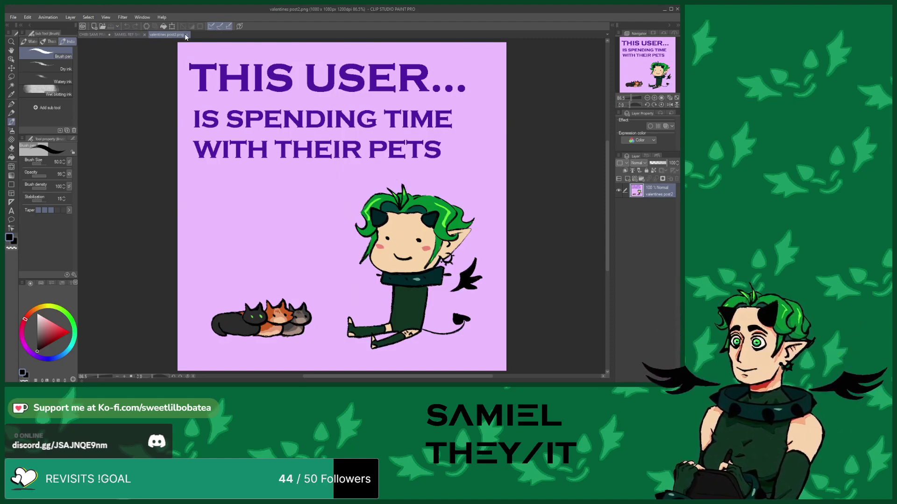
left_click(186, 35)
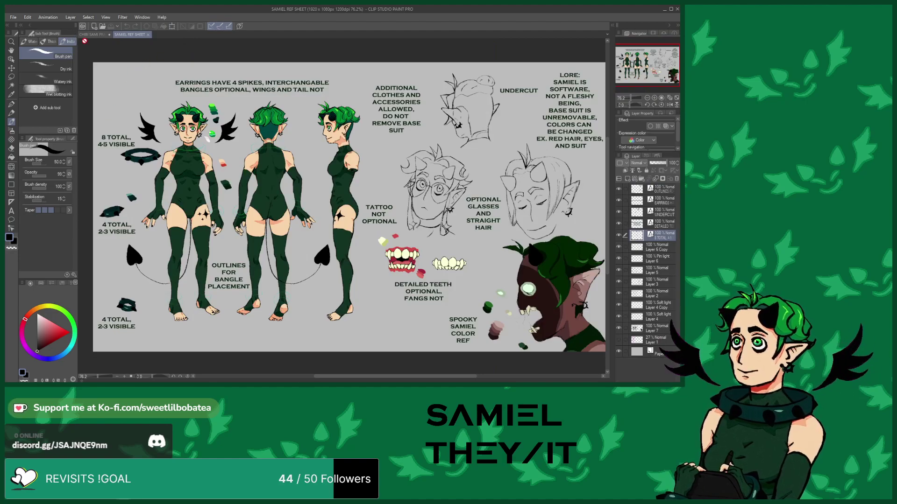
left_click(93, 34)
scroll(220, 326, "down", 3)
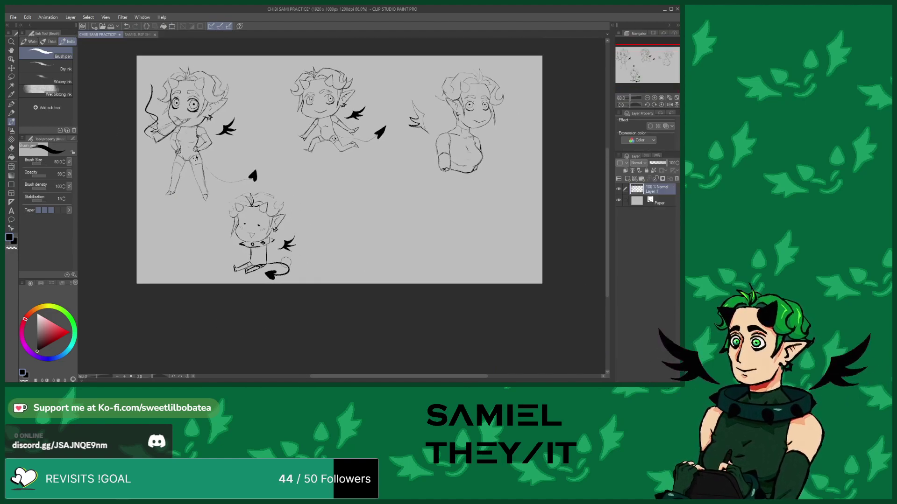
scroll(301, 218, "up", 2)
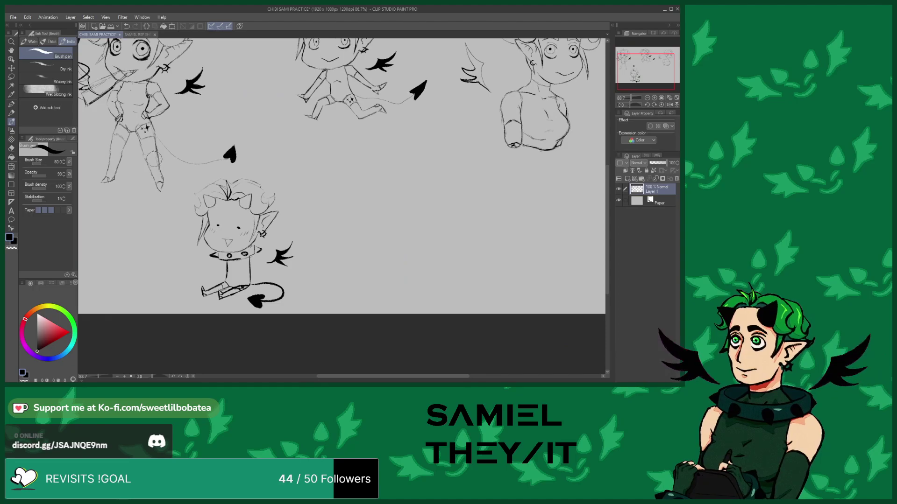
scroll(208, 226, "down", 4)
scroll(304, 216, "up", 3)
scroll(299, 225, "down", 1)
scroll(308, 218, "up", 1)
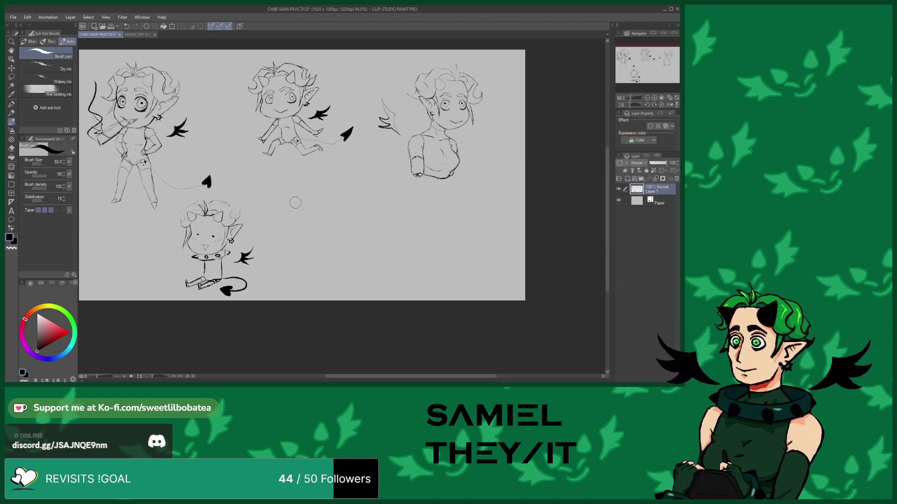
scroll(228, 283, "down", 2)
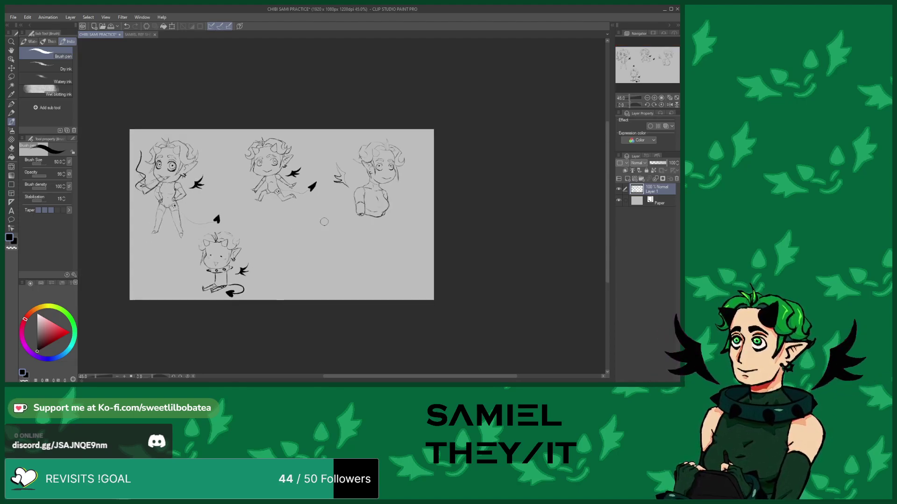
scroll(353, 192, "up", 2)
scroll(289, 229, "down", 3)
scroll(278, 256, "up", 2)
scroll(288, 276, "up", 1)
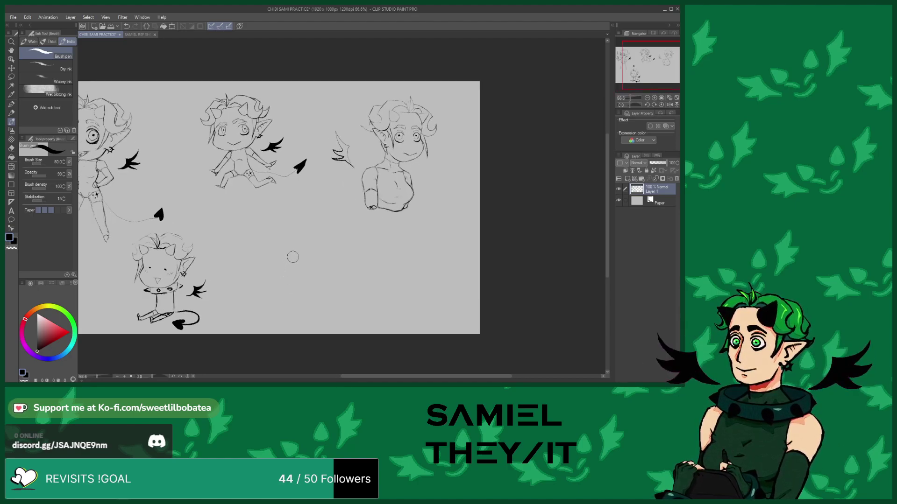
scroll(259, 254, "down", 1)
scroll(280, 252, "up", 1)
scroll(289, 252, "down", 1)
scroll(299, 254, "up", 1)
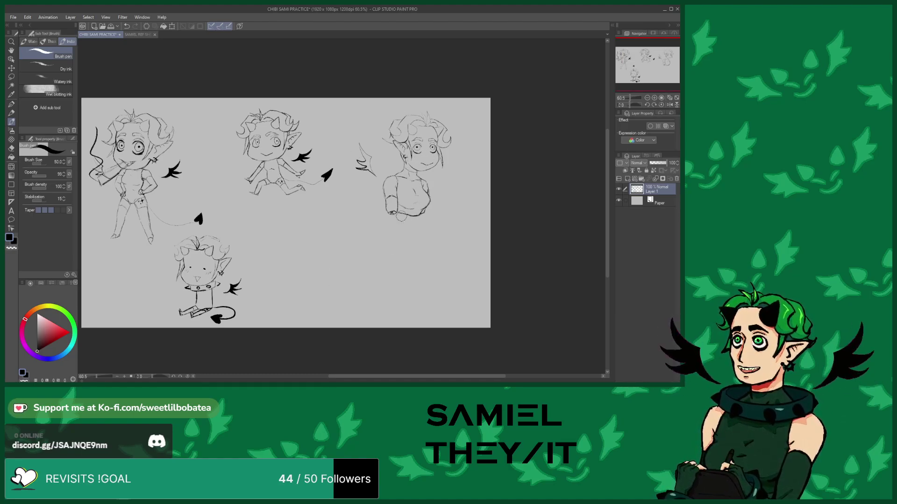
scroll(287, 266, "down", 1)
scroll(262, 250, "up", 1)
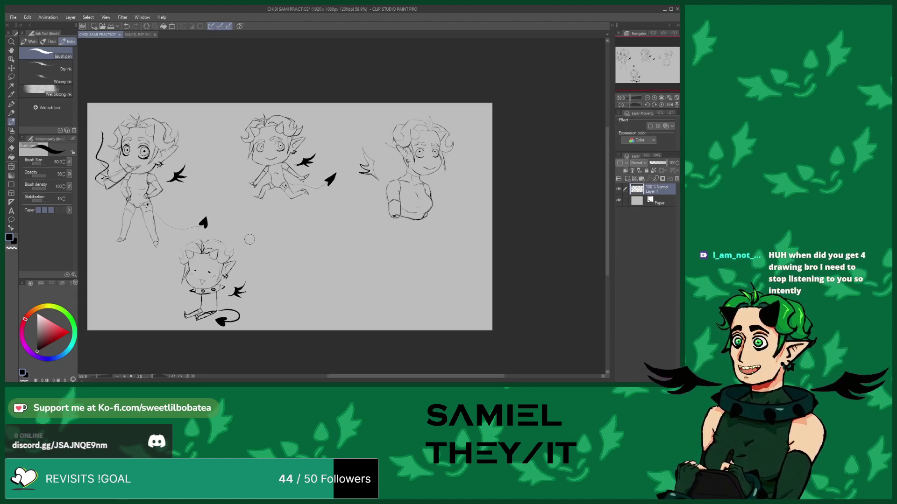
scroll(245, 251, "down", 2)
scroll(245, 251, "up", 2)
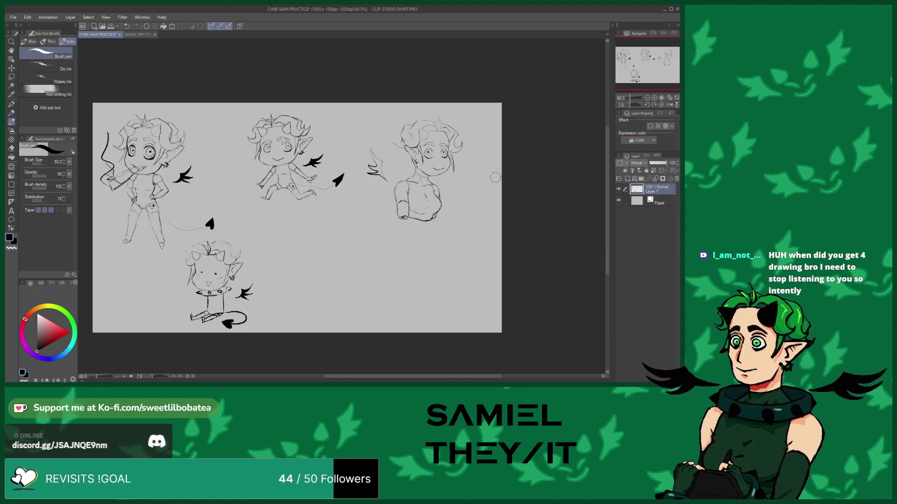
left_click(671, 98)
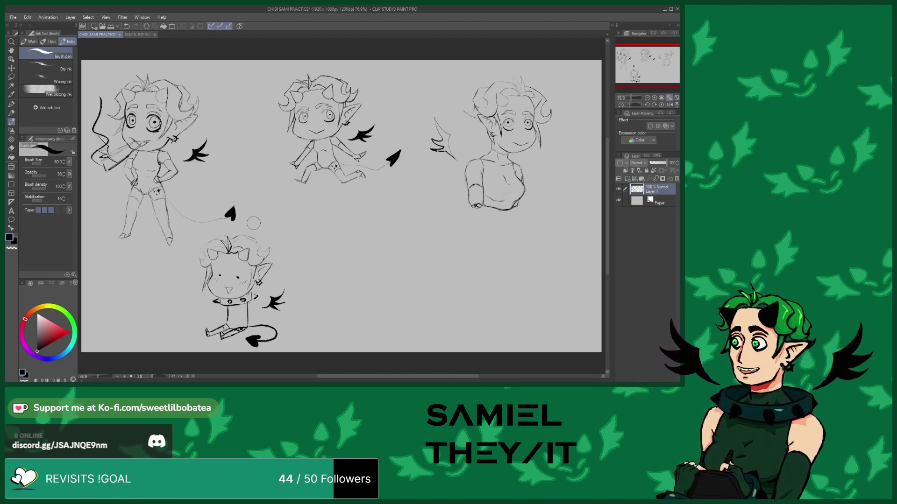
scroll(256, 225, "down", 3)
scroll(324, 216, "up", 4)
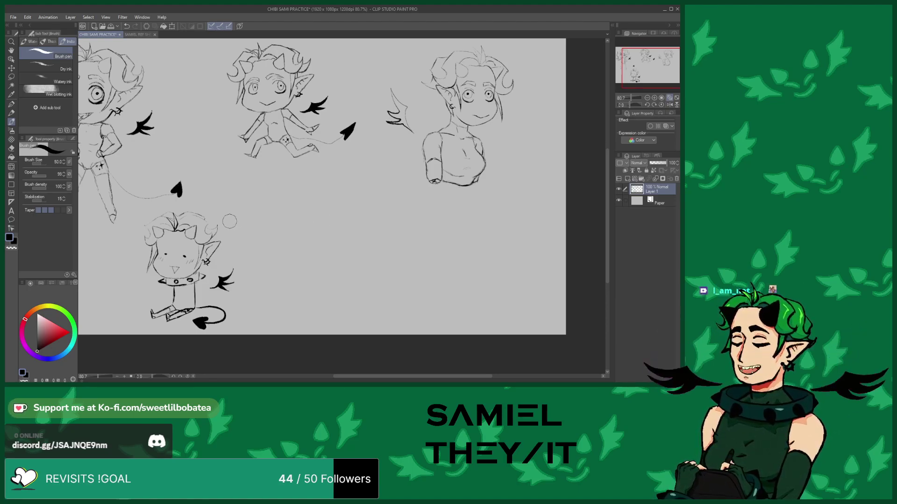
scroll(276, 260, "down", 3)
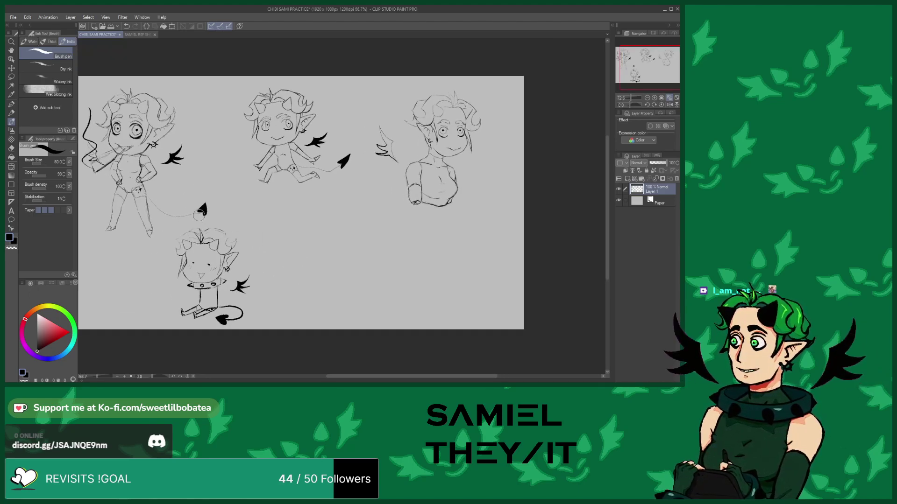
scroll(196, 215, "up", 1)
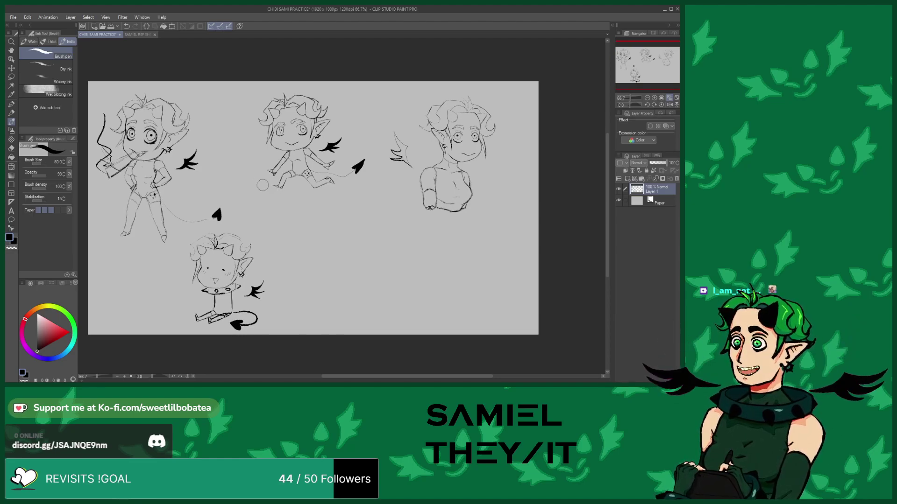
scroll(315, 256, "down", 1)
scroll(316, 246, "up", 1)
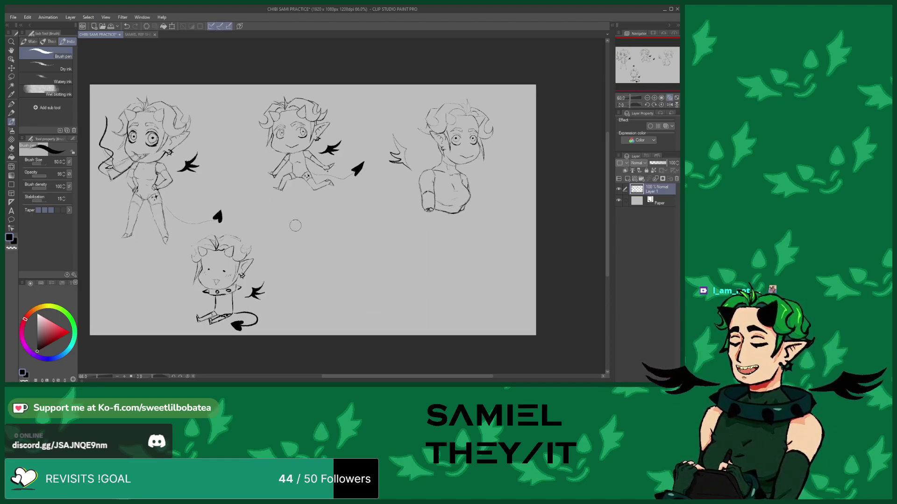
Open the Animation2 file, play back its dancing chibi, close it and return to the chibi practice canvas
left_click(103, 27)
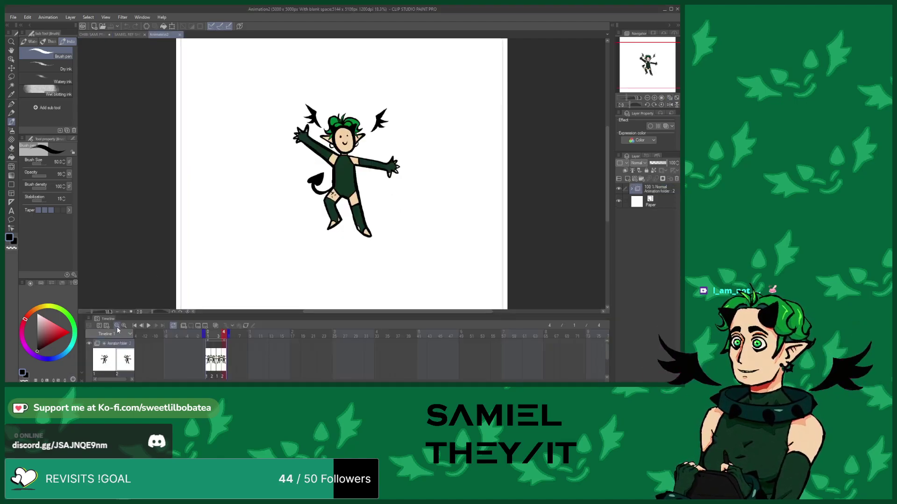
left_click(147, 326)
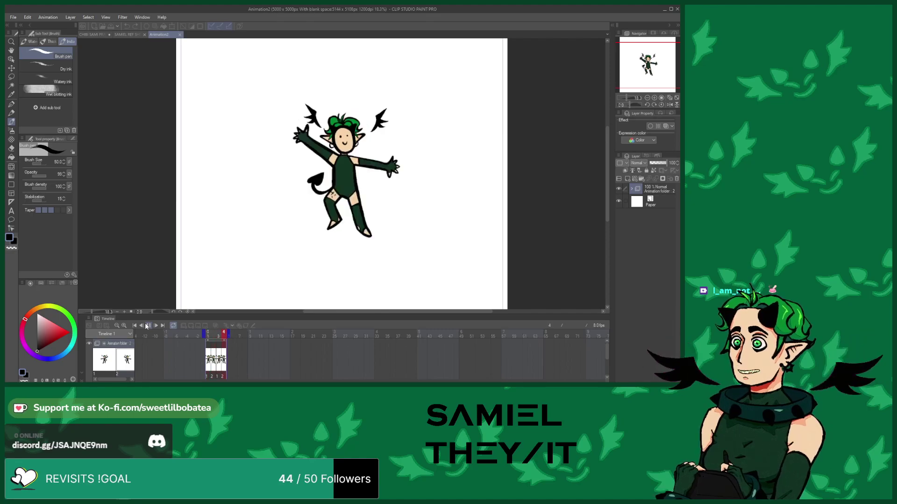
scroll(307, 221, "down", 3)
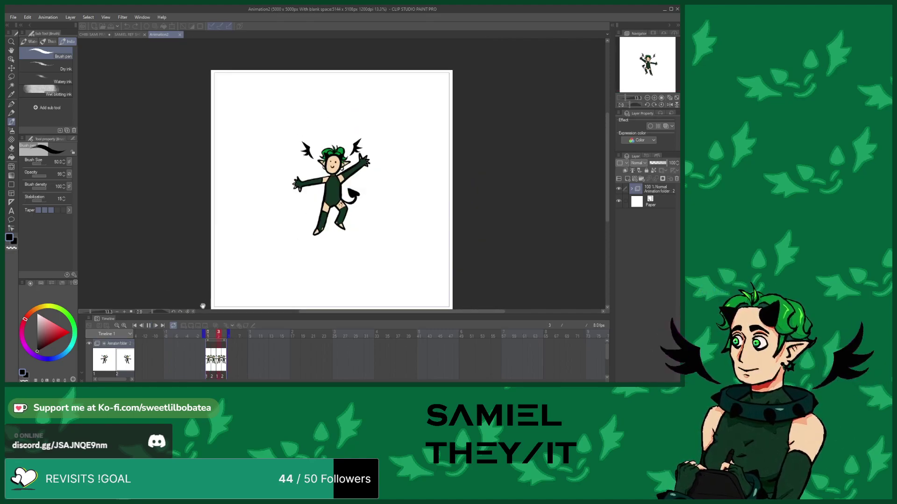
left_click(147, 325)
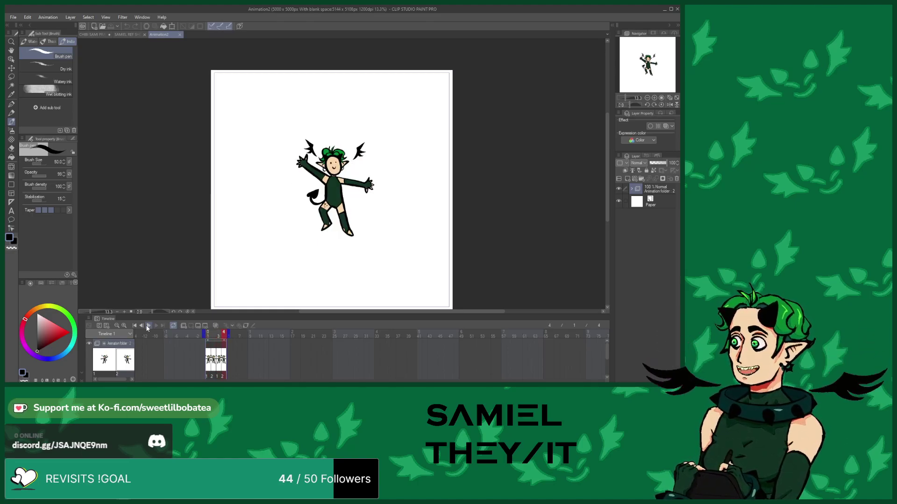
left_click(180, 35)
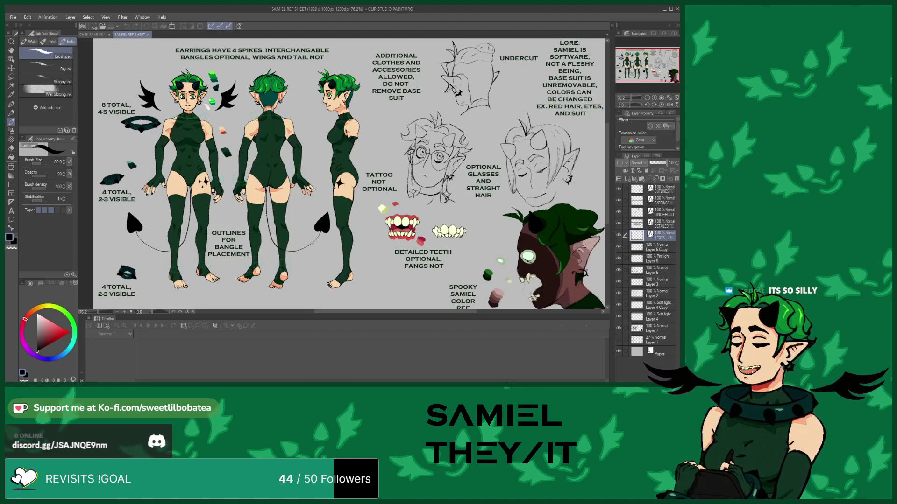
left_click(85, 322)
left_click(97, 34)
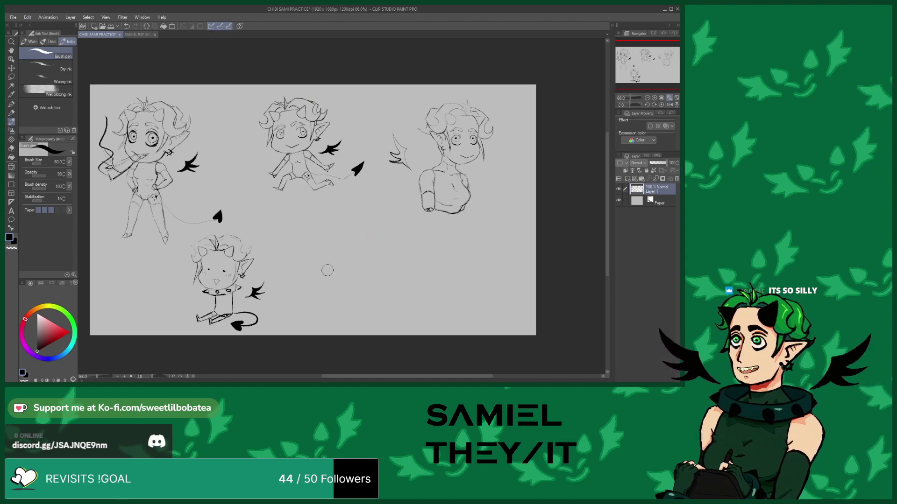
Sketch a small oval head with dot eyes and a curved smile in the empty area below the running chibi
scroll(325, 267, "up", 3)
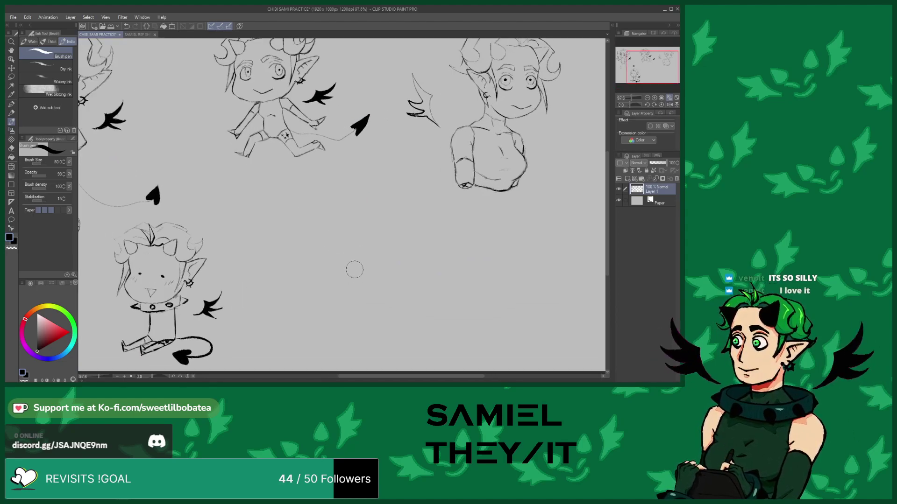
scroll(333, 252, "down", 2)
scroll(367, 264, "up", 3)
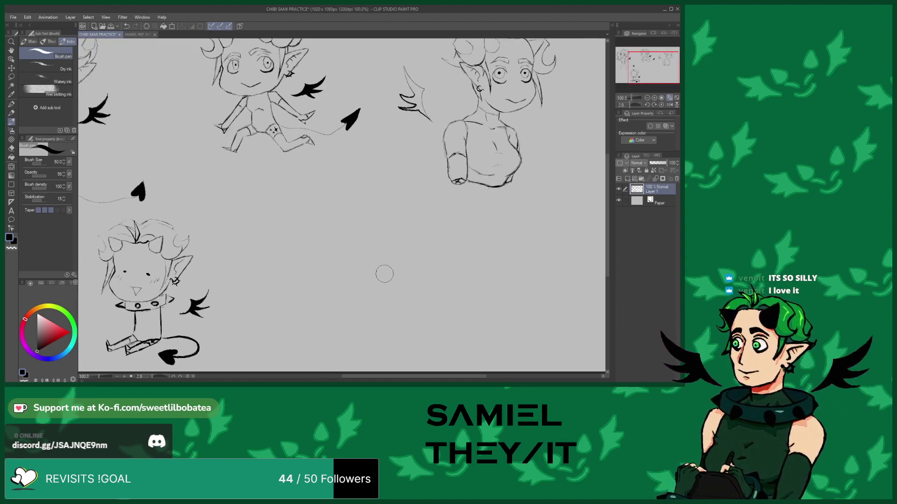
scroll(369, 259, "down", 3)
scroll(337, 241, "up", 2)
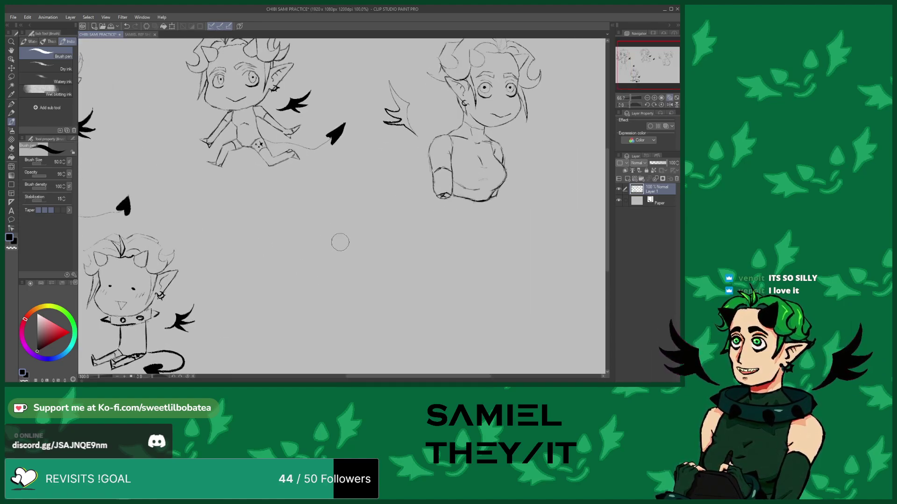
scroll(327, 241, "up", 3)
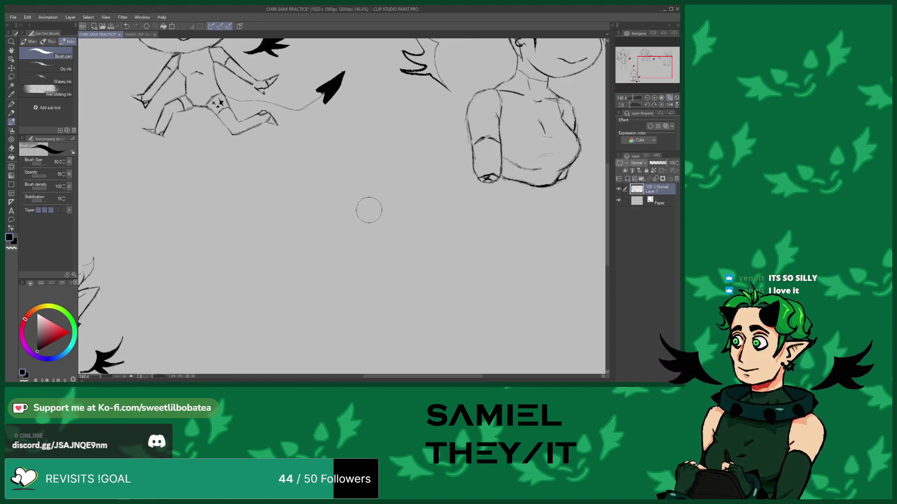
mouse_move(369, 208)
left_mouse_down()
mouse_move(374, 240)
mouse_move(355, 253)
mouse_move(331, 239)
mouse_move(322, 219)
mouse_move(369, 203)
left_mouse_up()
scroll(278, 142, "down", 1)
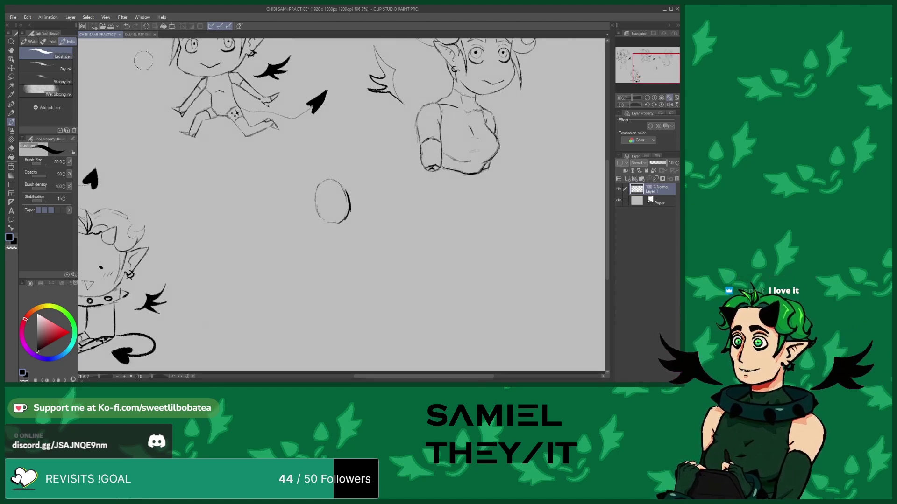
left_click(125, 27)
scroll(356, 217, "up", 2)
mouse_move(319, 208)
left_mouse_down()
mouse_move(333, 236)
mouse_move(365, 237)
mouse_move(373, 225)
mouse_move(376, 178)
mouse_move(380, 197)
mouse_move(368, 163)
mouse_move(347, 146)
mouse_move(320, 180)
mouse_move(340, 148)
mouse_move(359, 153)
mouse_move(326, 164)
mouse_move(316, 207)
mouse_move(358, 220)
left_mouse_up()
left_click(335, 198)
left_click(360, 200)
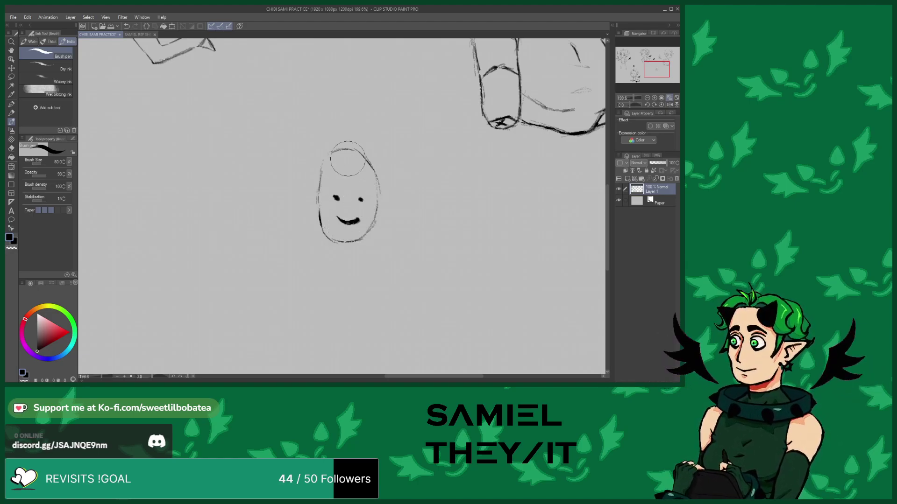
Draw two bold horns, a spiky central hair tuft and pointed ears on the smiling oval head
mouse_move(345, 157)
left_mouse_down()
mouse_move(344, 126)
mouse_move(346, 151)
mouse_move(356, 114)
mouse_move(356, 147)
mouse_move(310, 158)
mouse_move(297, 148)
mouse_move(325, 176)
mouse_move(331, 157)
mouse_move(390, 152)
mouse_move(365, 156)
left_mouse_up()
mouse_move(315, 195)
left_mouse_down()
mouse_move(302, 210)
mouse_move(319, 228)
left_mouse_up()
mouse_move(379, 196)
left_mouse_down()
mouse_move(394, 209)
mouse_move(376, 227)
left_mouse_up()
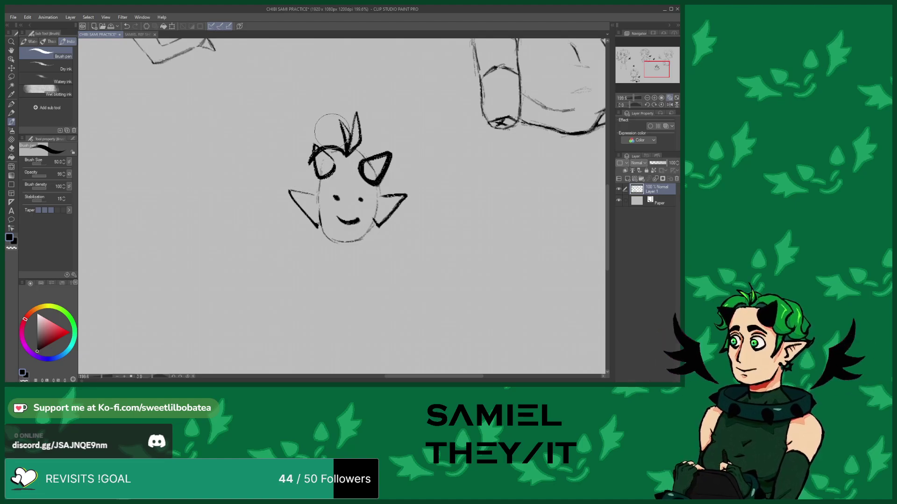
Draw the hair outline around the horns with flicked-out ends, plus thick strands down both sides of the face
scroll(324, 170, "up", 1)
left_click_drag(335, 152, 391, 154)
mouse_move(380, 198)
left_mouse_down()
mouse_move(422, 179)
mouse_move(406, 141)
mouse_move(369, 127)
mouse_move(310, 123)
mouse_move(285, 181)
mouse_move(312, 154)
mouse_move(321, 211)
mouse_move(306, 171)
left_mouse_up()
left_click_drag(380, 168, 371, 229)
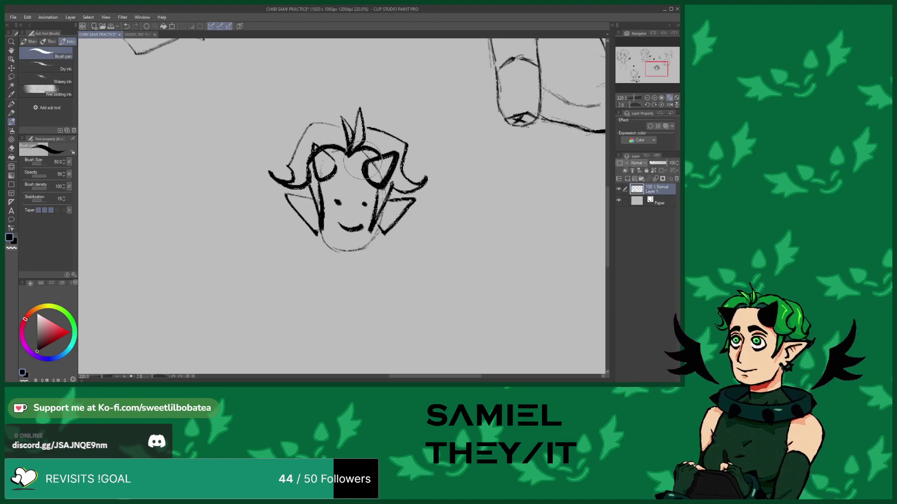
Add inner ear lines and a round earring below each pointed ear
scroll(283, 145, "down", 2)
scroll(289, 198, "up", 2)
mouse_move(306, 201)
left_mouse_down()
mouse_move(296, 208)
mouse_move(308, 210)
left_mouse_up()
mouse_move(375, 176)
left_mouse_down()
mouse_move(365, 199)
mouse_move(382, 207)
mouse_move(373, 201)
left_mouse_up()
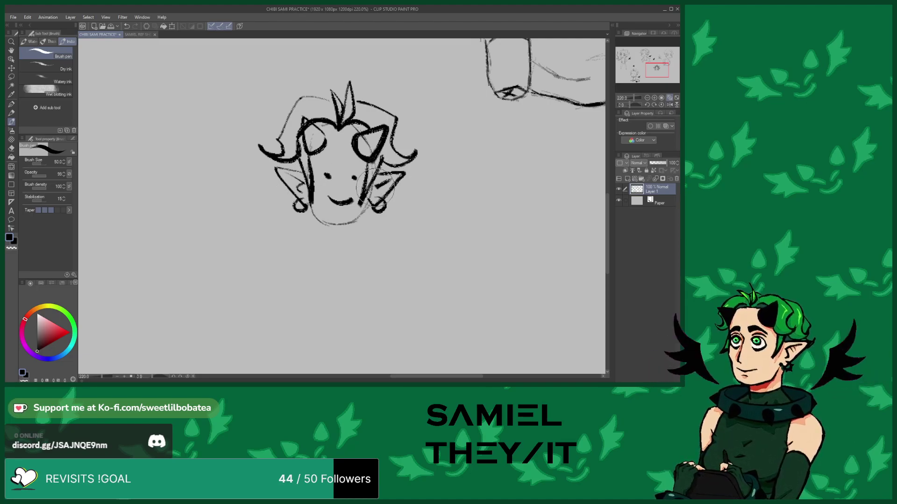
scroll(345, 170, "down", 3)
scroll(315, 232, "up", 3)
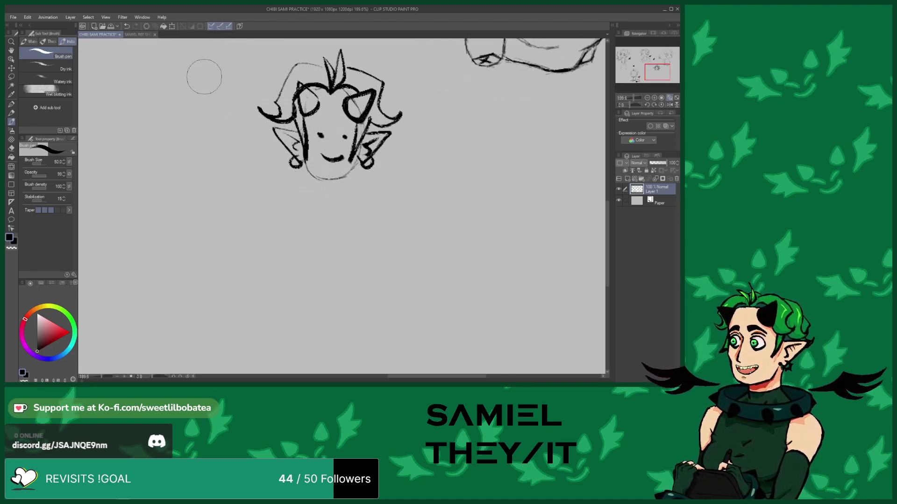
Open SAMSAD.png to view its big-eyed chibi, close it and return to the chibi practice canvas
scroll(331, 150, "up", 1)
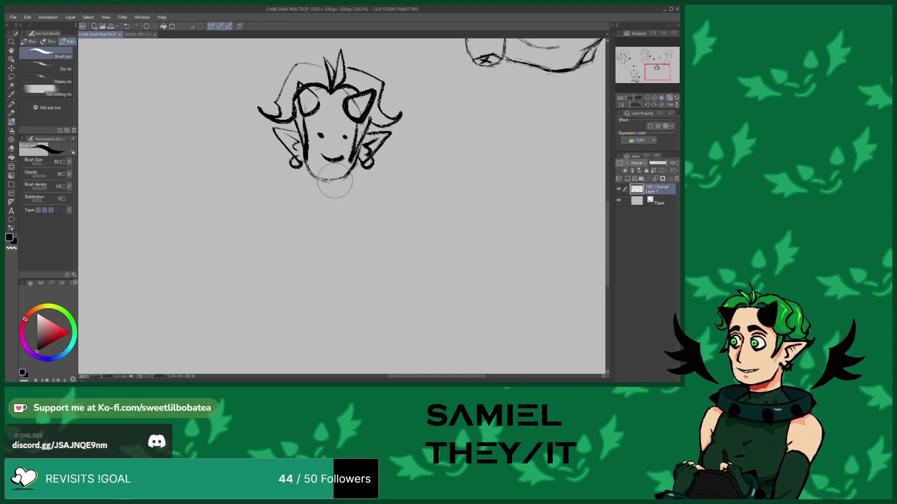
scroll(327, 205, "down", 3)
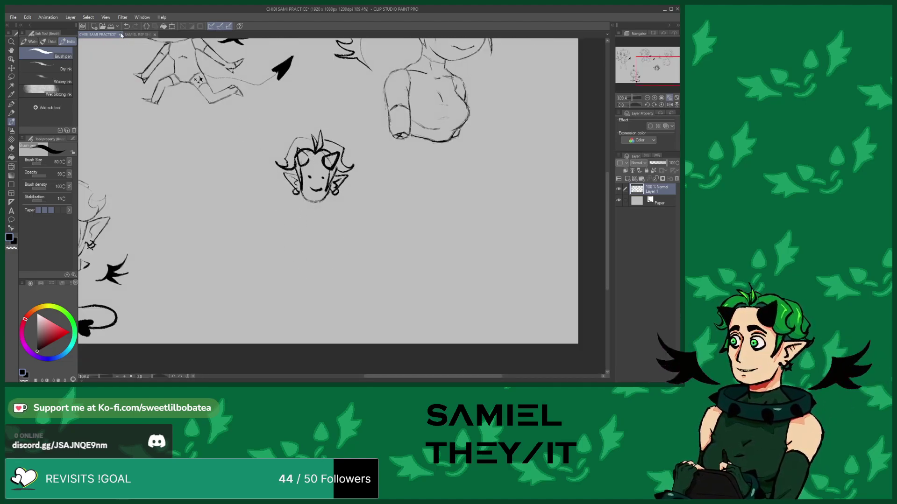
left_click(103, 26)
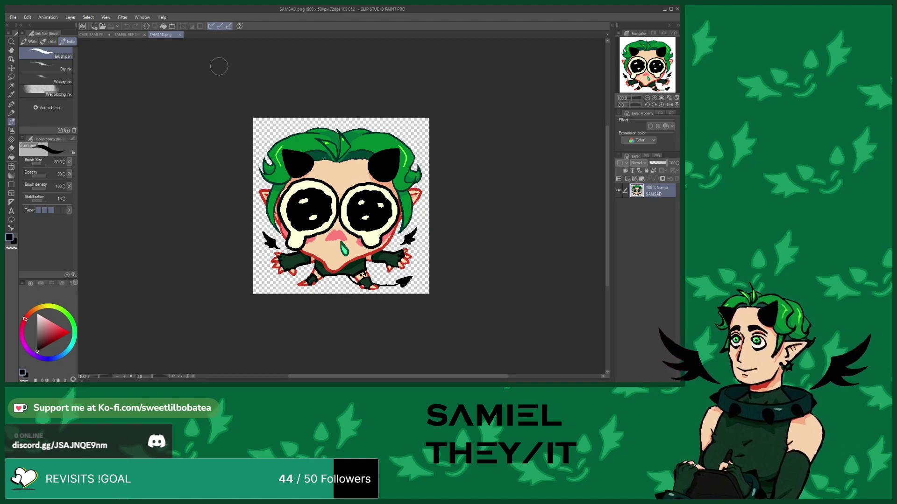
left_click(180, 34)
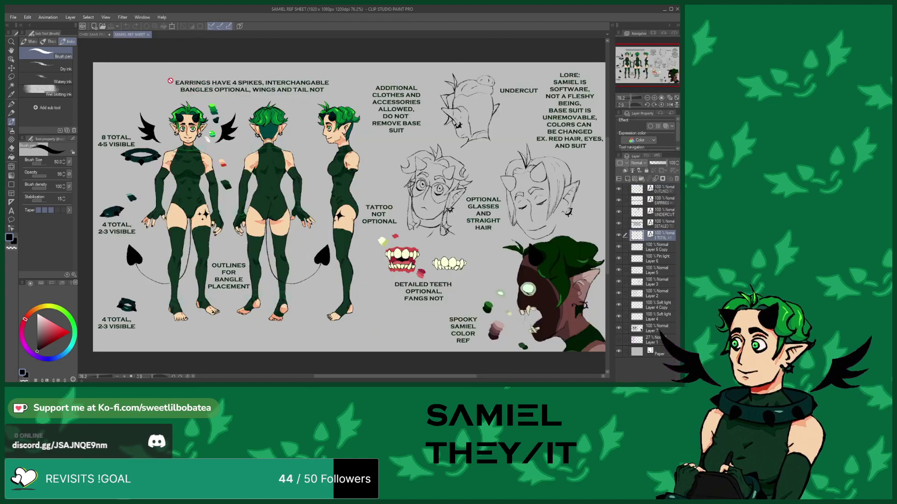
left_click(100, 34)
Darken the new head's chin line and draw two short neck lines beneath it
scroll(243, 210, "up", 5)
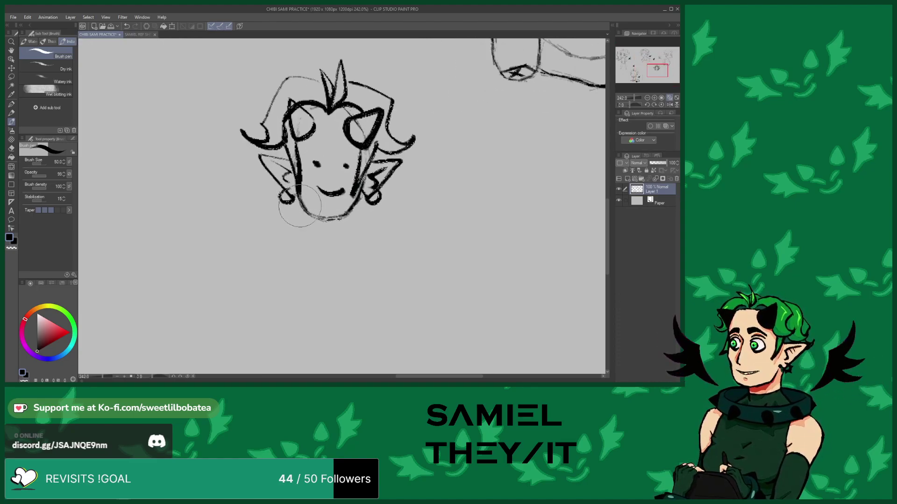
left_click_drag(348, 213, 308, 219)
scroll(295, 196, "down", 3)
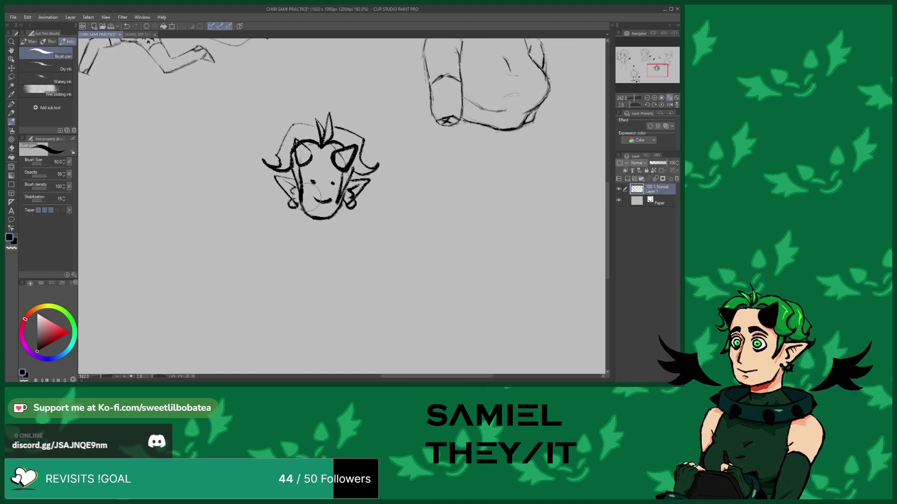
scroll(311, 219, "up", 1)
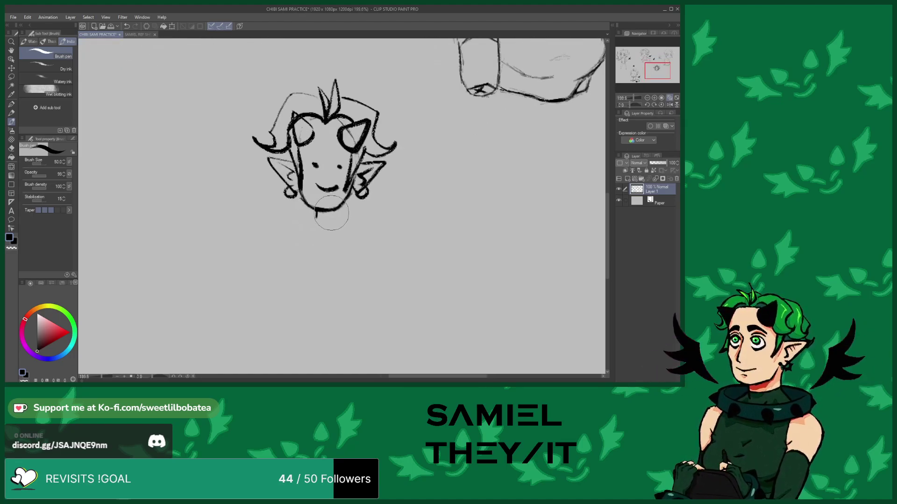
scroll(286, 208, "down", 3)
scroll(287, 207, "up", 2)
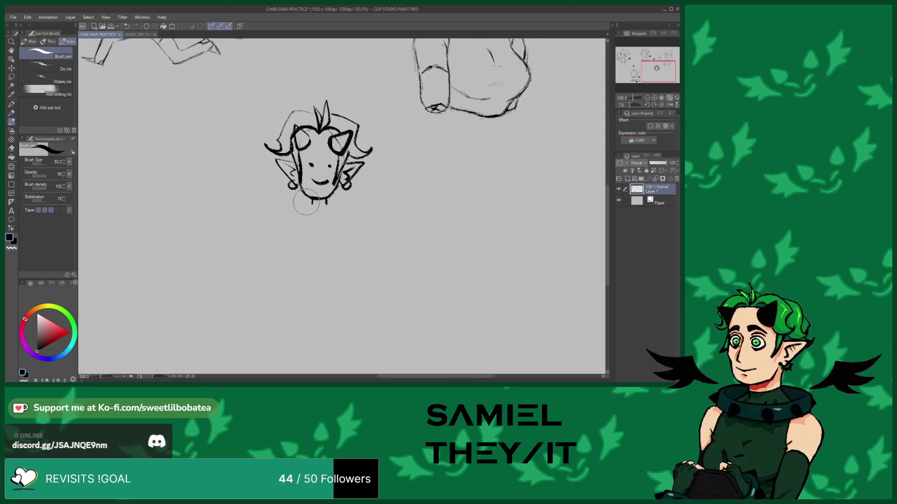
Draw long outstretched arm lines ending in spiky hands, and trim the left arm's lower line near the torso with the Hard eraser
mouse_move(306, 203)
left_mouse_down()
mouse_move(163, 158)
mouse_move(186, 163)
mouse_move(175, 141)
mouse_move(165, 151)
mouse_move(139, 150)
mouse_move(163, 174)
mouse_move(134, 182)
mouse_move(156, 185)
mouse_move(140, 196)
mouse_move(171, 194)
mouse_move(163, 206)
mouse_move(188, 190)
mouse_move(258, 210)
mouse_move(299, 210)
mouse_move(437, 190)
mouse_move(473, 171)
mouse_move(473, 192)
mouse_move(496, 190)
mouse_move(485, 199)
mouse_move(496, 212)
mouse_move(476, 215)
mouse_move(491, 230)
mouse_move(458, 221)
left_mouse_up()
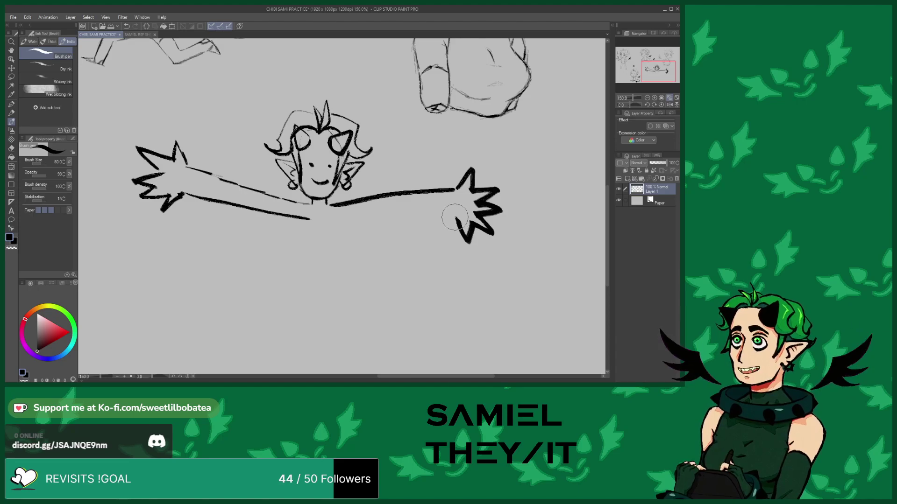
scroll(293, 192, "down", 2)
scroll(290, 215, "up", 3)
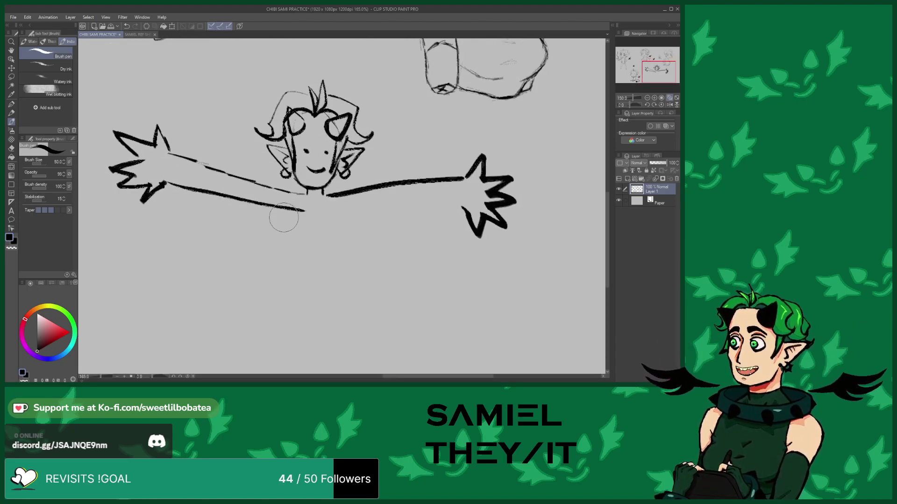
left_click(12, 148)
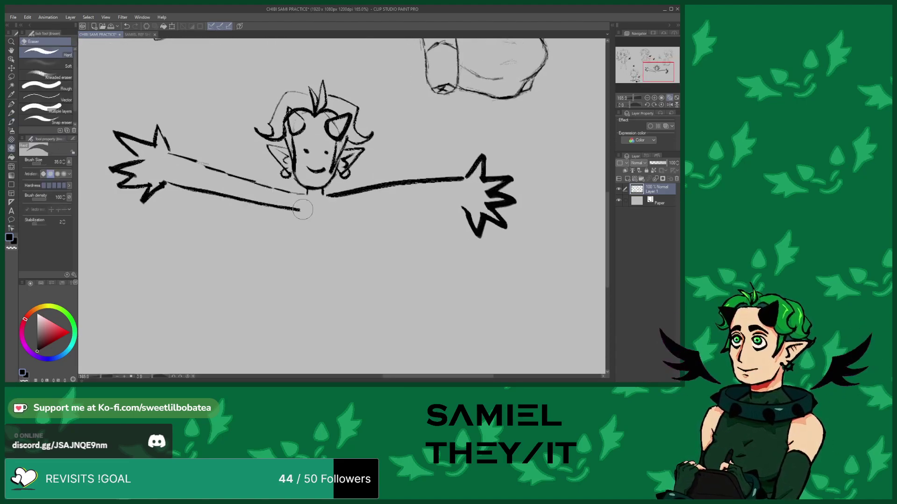
Draw a narrow torso and two spread legs with pointed feet below the arms using the brush pen
left_click(11, 121)
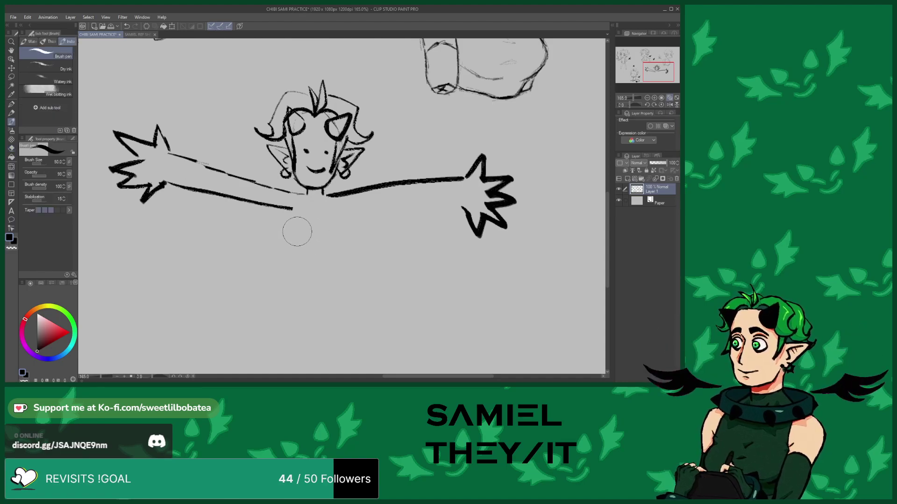
left_click_drag(293, 211, 287, 271)
mouse_move(337, 216)
left_mouse_down()
mouse_move(331, 295)
mouse_move(345, 343)
mouse_move(358, 341)
mouse_move(331, 355)
left_mouse_up()
scroll(330, 276, "down", 1)
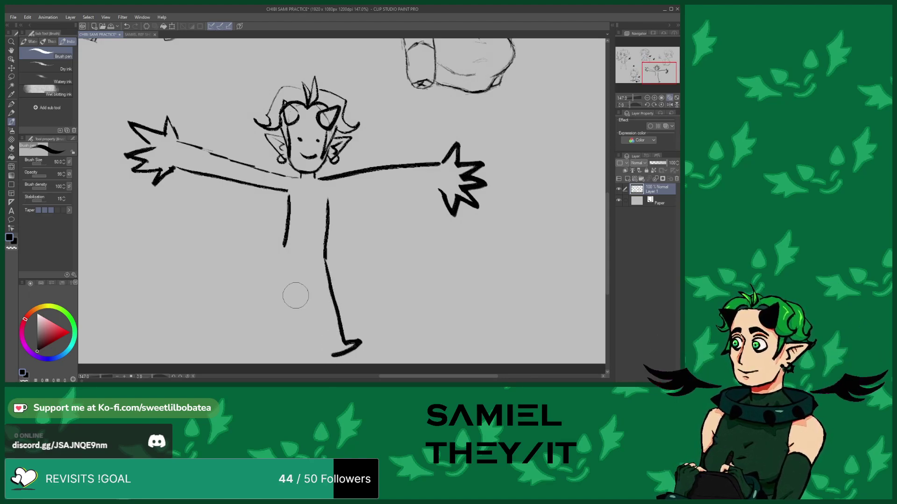
mouse_move(281, 252)
left_mouse_down()
mouse_move(251, 327)
mouse_move(228, 330)
mouse_move(240, 341)
mouse_move(254, 336)
mouse_move(253, 346)
mouse_move(306, 263)
mouse_move(298, 252)
mouse_move(331, 356)
left_mouse_up()
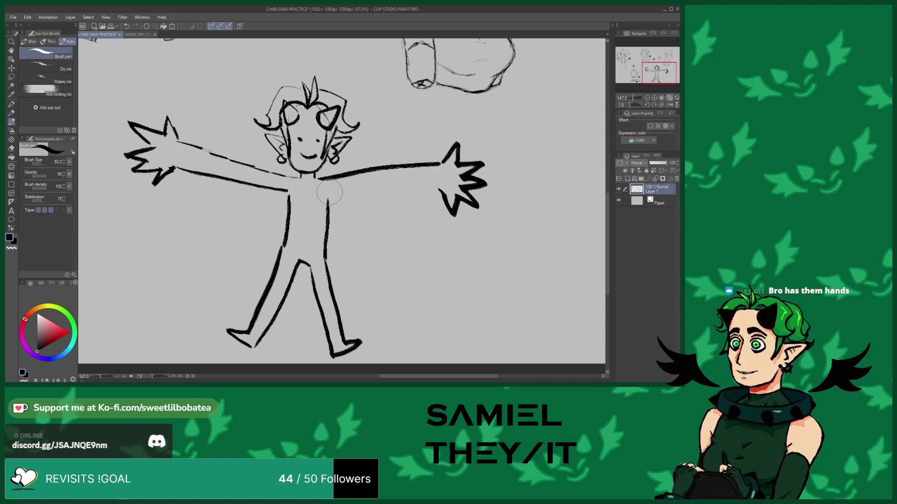
Draw the lower line of the right-hand arm from torso to hand, undo it and redraw it with a thinner stroke
left_click_drag(331, 199, 441, 187)
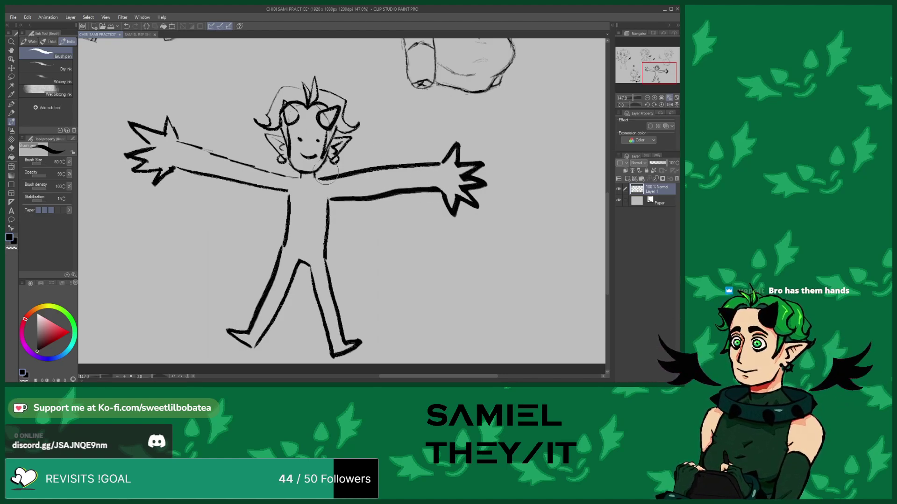
left_click(126, 27)
left_click_drag(327, 198, 453, 187)
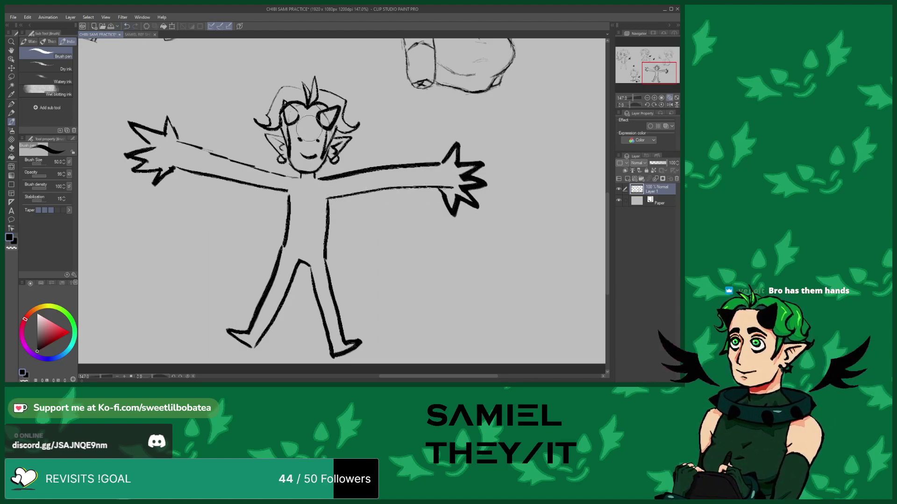
Erase the upper line of the left-hand arm with the Hard eraser and redraw it from hand to neck with the brush pen
left_click(12, 149)
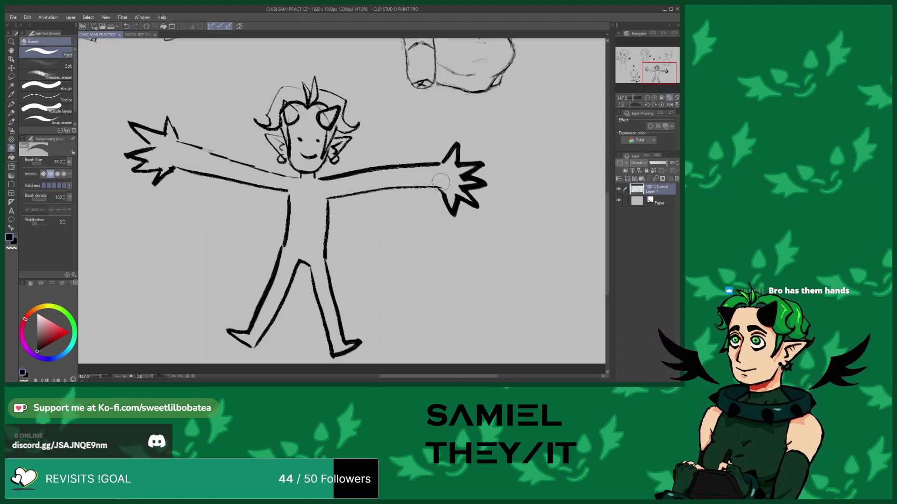
scroll(214, 154, "up", 1)
left_click_drag(197, 149, 271, 172)
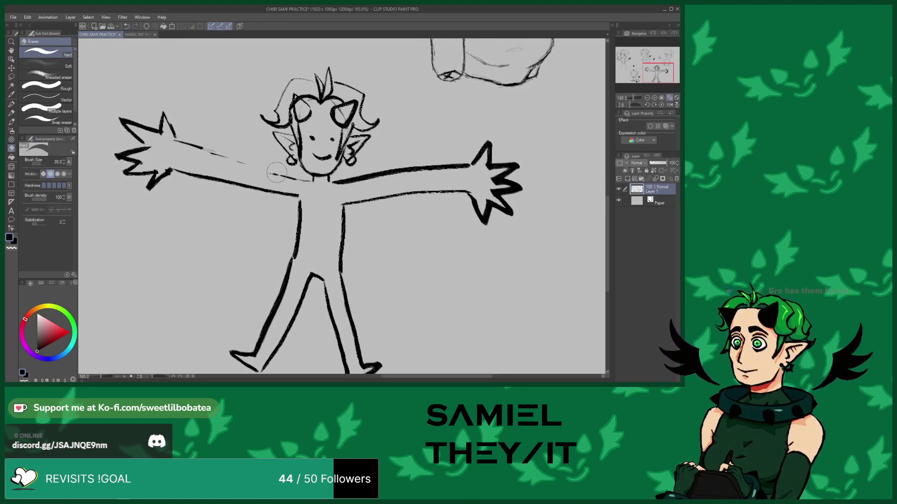
left_click_drag(209, 160, 228, 158)
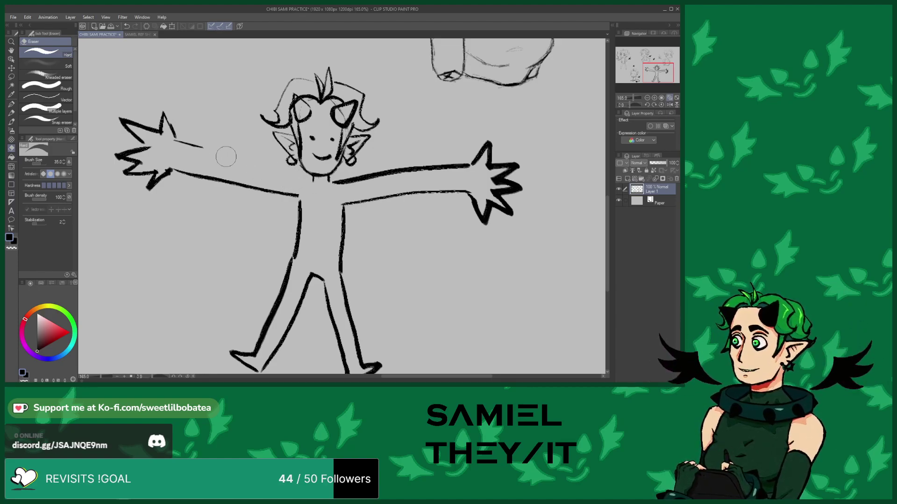
left_click(11, 121)
scroll(235, 154, "up", 2)
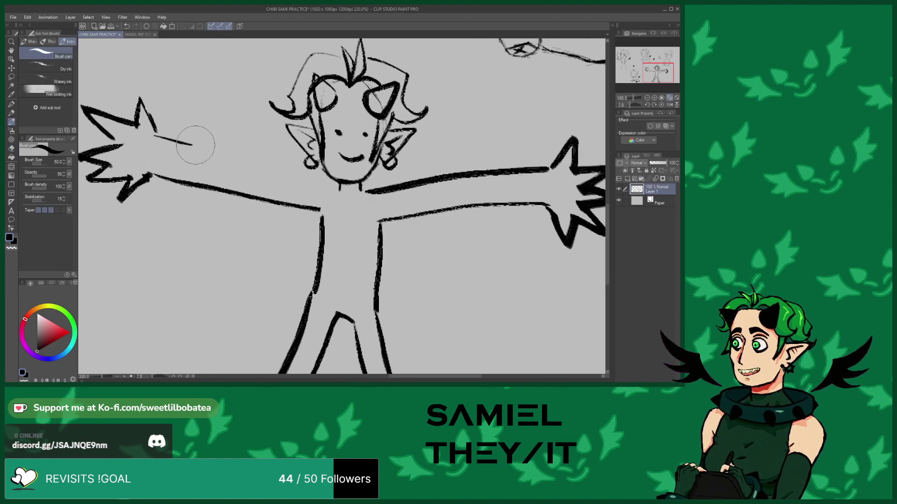
left_click_drag(159, 137, 337, 187)
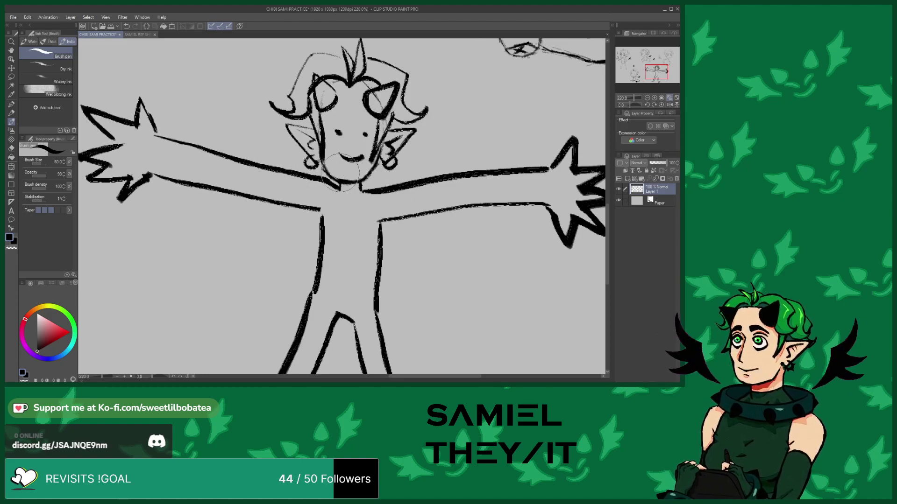
scroll(294, 161, "down", 2)
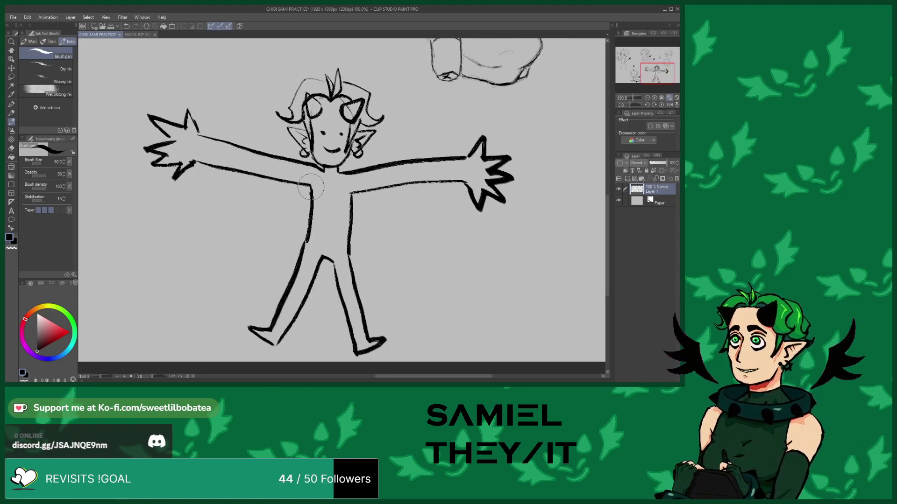
Draw the right-hand shoulder seam and a neckline beneath the chin, undoing the neckline and redrawing it
scroll(315, 187, "up", 1)
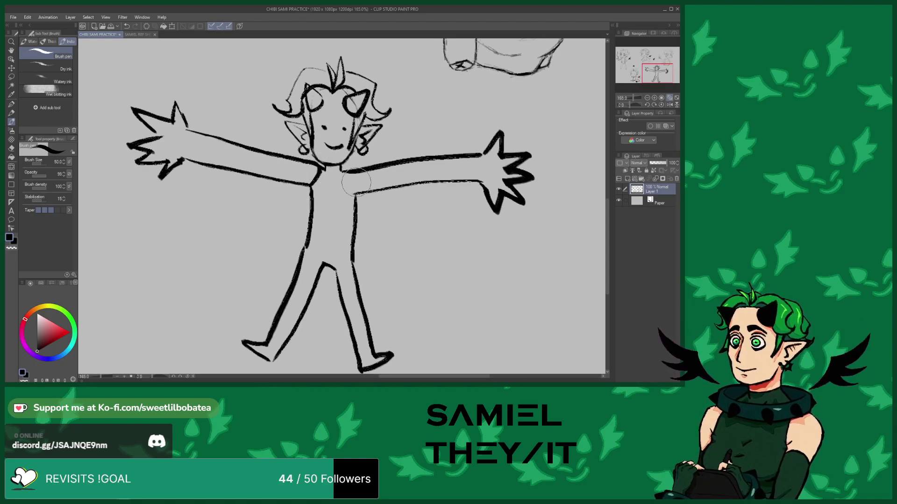
left_click_drag(350, 175, 354, 192)
left_click_drag(319, 163, 344, 172)
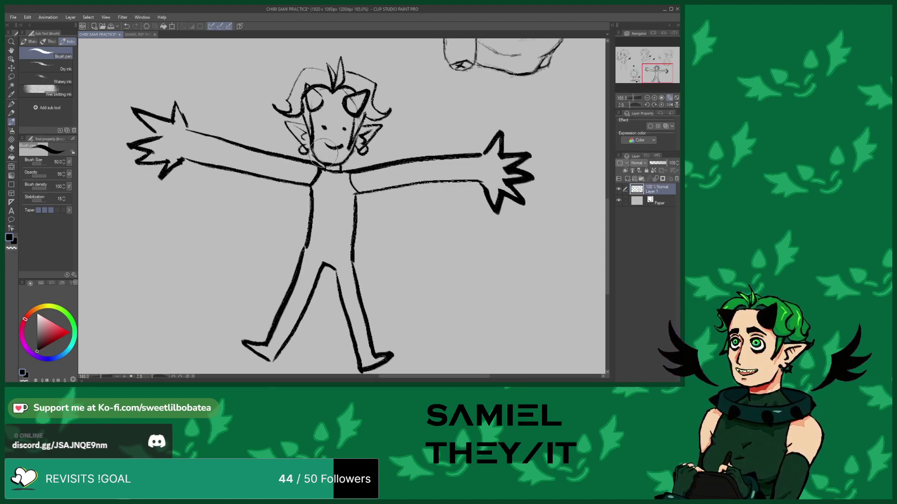
left_click(127, 27)
left_click(127, 27)
scroll(338, 187, "up", 1)
scroll(337, 187, "up", 1)
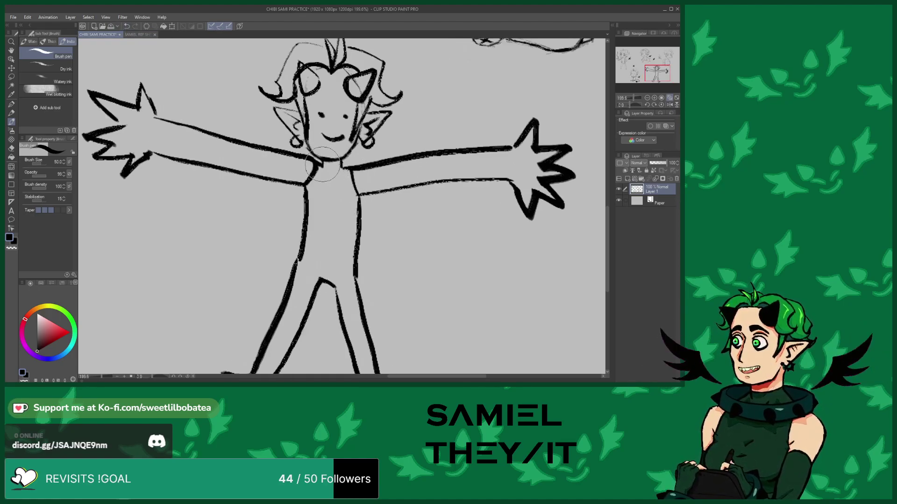
left_click_drag(348, 168, 321, 163)
Draw a curved band line across each upper arm and add claw-tip lines across the fingers of the right-hand hand
left_click_drag(383, 171, 384, 189)
left_click_drag(284, 155, 280, 180)
scroll(281, 164, "down", 4)
scroll(434, 169, "up", 4)
mouse_move(437, 152)
left_mouse_down()
mouse_move(451, 141)
mouse_move(476, 173)
mouse_move(467, 185)
left_mouse_up()
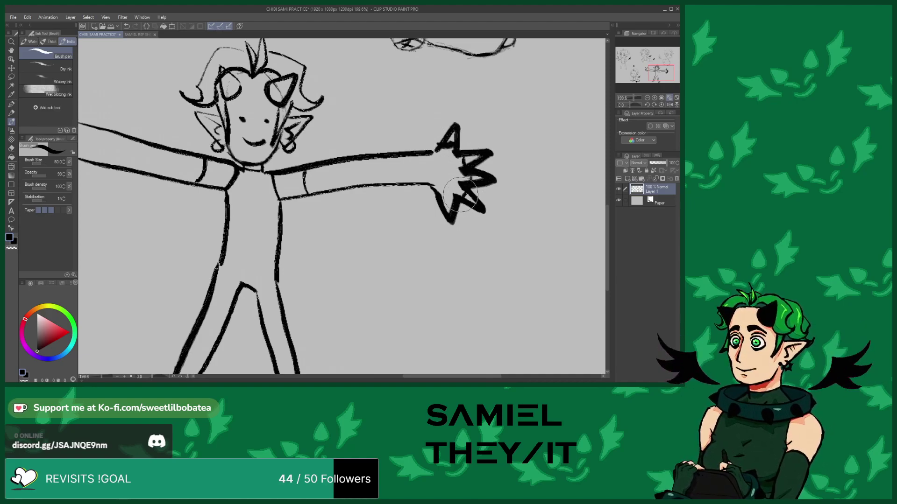
Draw slanted hip lines between torso and legs, plus a curved band line across each upper thigh
scroll(400, 159, "down", 5)
scroll(299, 224, "up", 5)
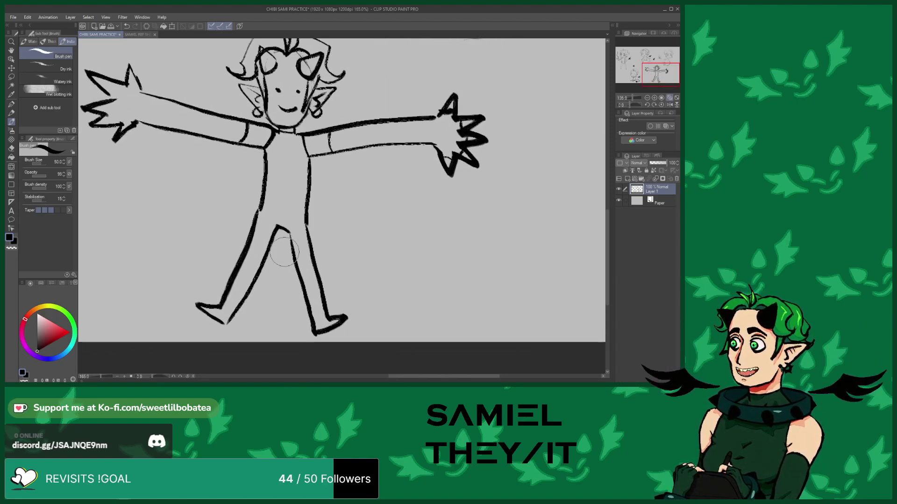
mouse_move(287, 230)
left_mouse_down()
mouse_move(309, 223)
mouse_move(253, 205)
left_mouse_up()
mouse_move(293, 251)
left_mouse_down()
mouse_move(310, 243)
mouse_move(247, 228)
left_mouse_up()
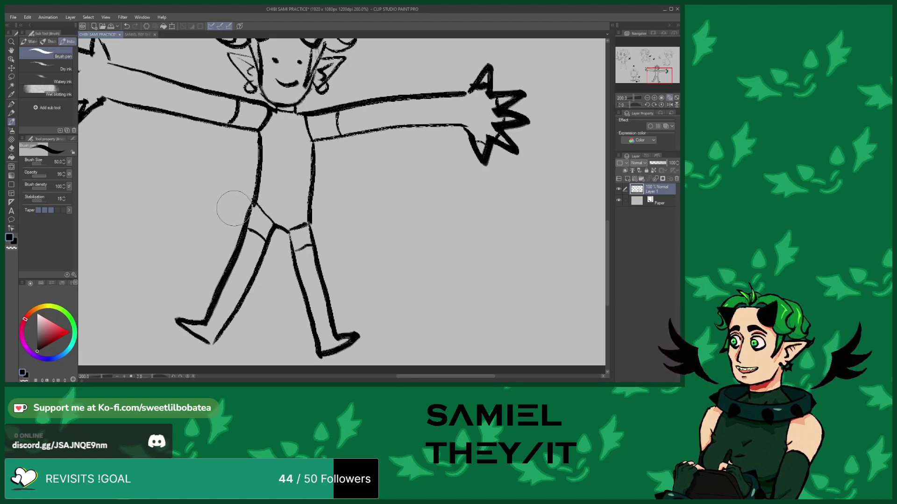
Add small curved toe and heel detail lines inside both pointed feet with the brush pen
scroll(230, 200, "down", 3)
scroll(318, 291, "up", 3)
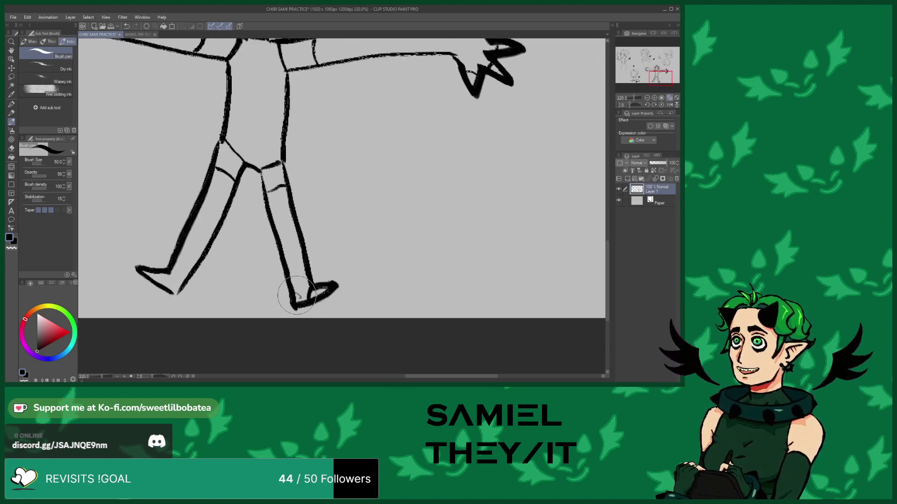
scroll(294, 293, "down", 3)
scroll(224, 252, "up", 3)
scroll(228, 267, "up", 3)
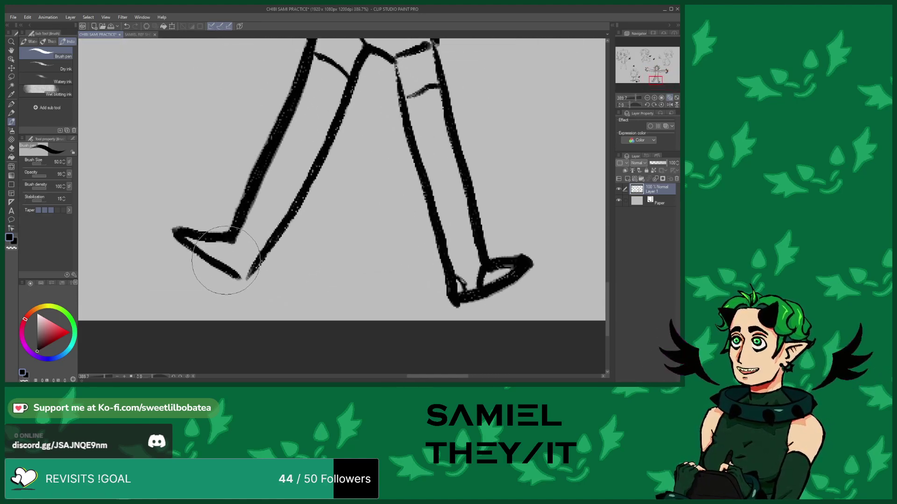
mouse_move(228, 260)
left_mouse_down()
mouse_move(252, 262)
mouse_move(200, 254)
mouse_move(212, 251)
left_mouse_up()
scroll(229, 280, "down", 5)
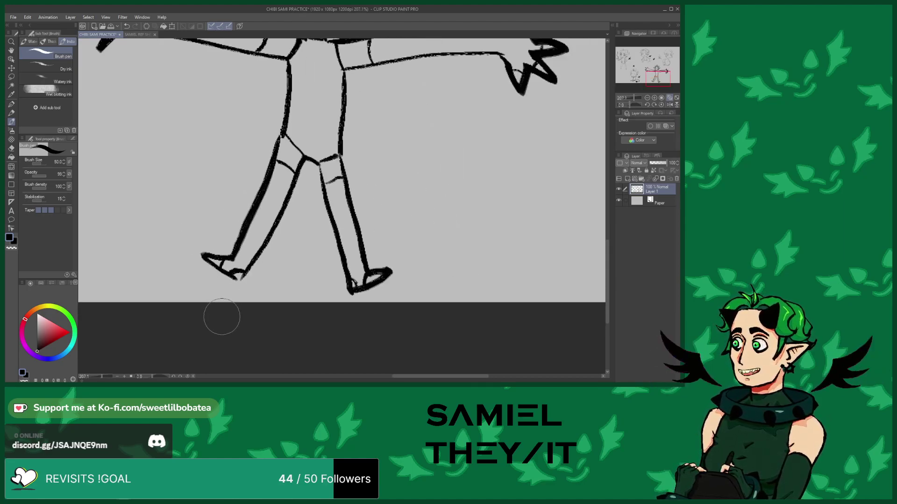
Add claw-tip lines across the fingers of the left-hand spiky hand
scroll(186, 148, "up", 5)
mouse_move(125, 179)
left_mouse_down()
mouse_move(180, 135)
mouse_move(117, 137)
left_mouse_up()
mouse_move(135, 100)
left_mouse_down()
mouse_move(87, 122)
mouse_move(126, 89)
left_mouse_up()
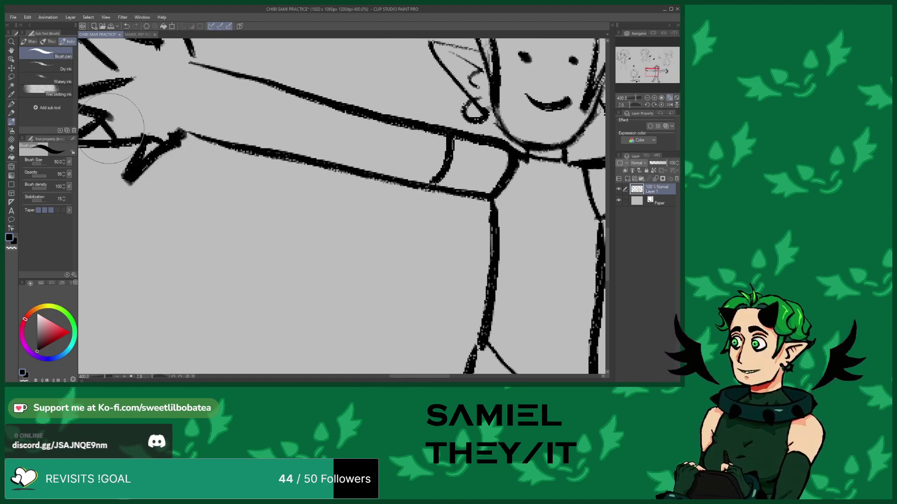
Ink the spiky upper fingers on the left-hand side hand of the figure with outstretched arms
scroll(112, 139, "down", 3)
scroll(112, 138, "up", 2)
mouse_move(112, 144)
left_mouse_down()
mouse_move(111, 96)
mouse_move(133, 91)
left_mouse_up()
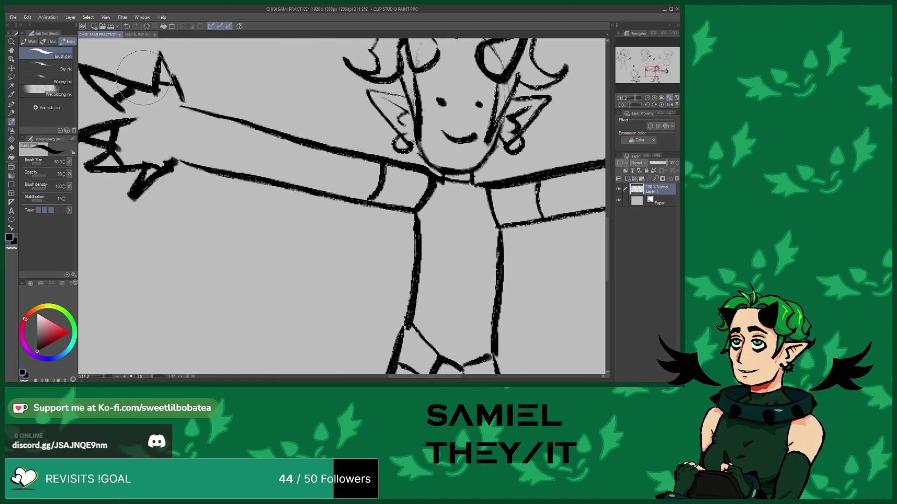
Draw the small star tattoo marks inside the thigh band of the outstretched figure
scroll(130, 159, "down", 3)
scroll(249, 190, "down", 2)
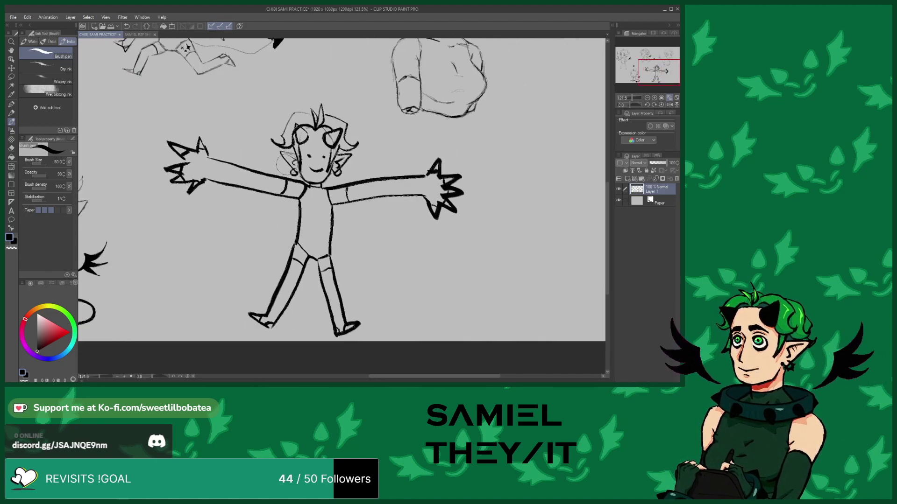
scroll(291, 209, "down", 1)
scroll(303, 229, "up", 2)
scroll(309, 240, "up", 4)
mouse_move(305, 282)
left_mouse_down()
mouse_move(334, 275)
mouse_move(326, 252)
left_mouse_up()
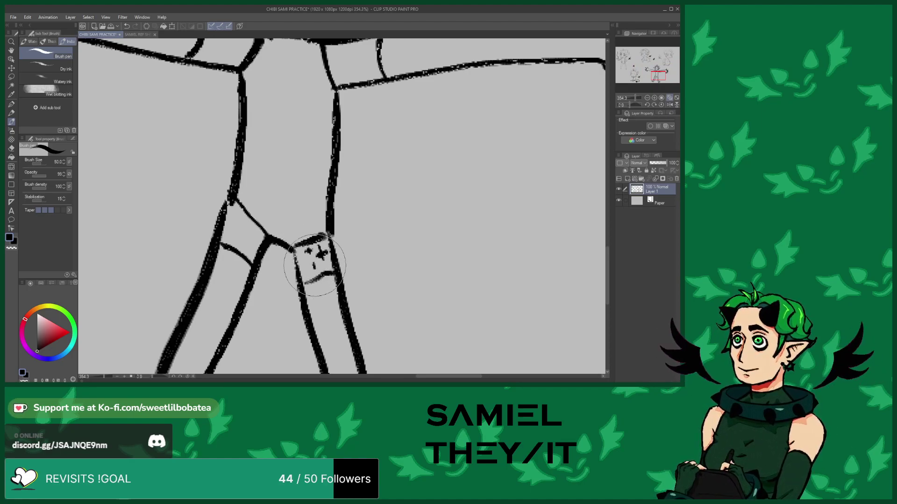
Draw short curved lines joining the spiky fingers to the arm on the outstretched figure's left-hand side hand
scroll(303, 248, "down", 3)
scroll(284, 239, "down", 4)
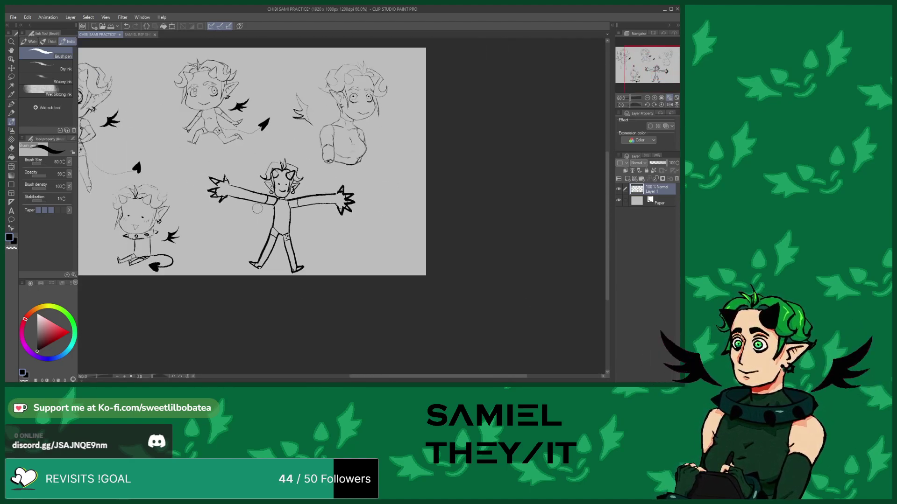
scroll(209, 187, "up", 4)
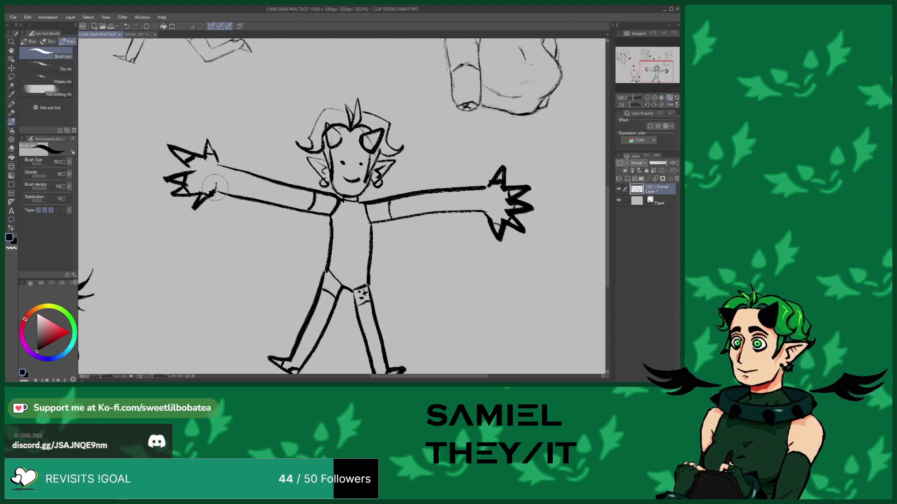
left_click_drag(216, 176, 214, 190)
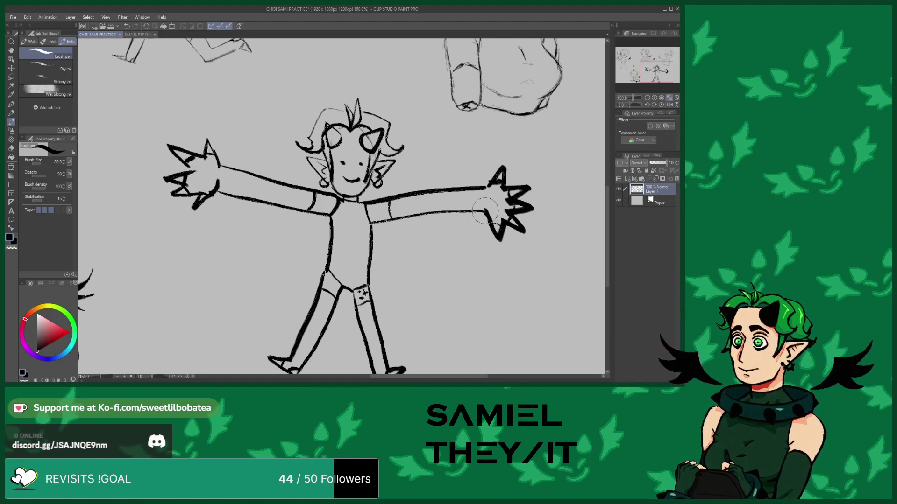
Draw a curved tail with a heart-shaped tip rising from the outstretched figure's hip
scroll(433, 149, "down", 3)
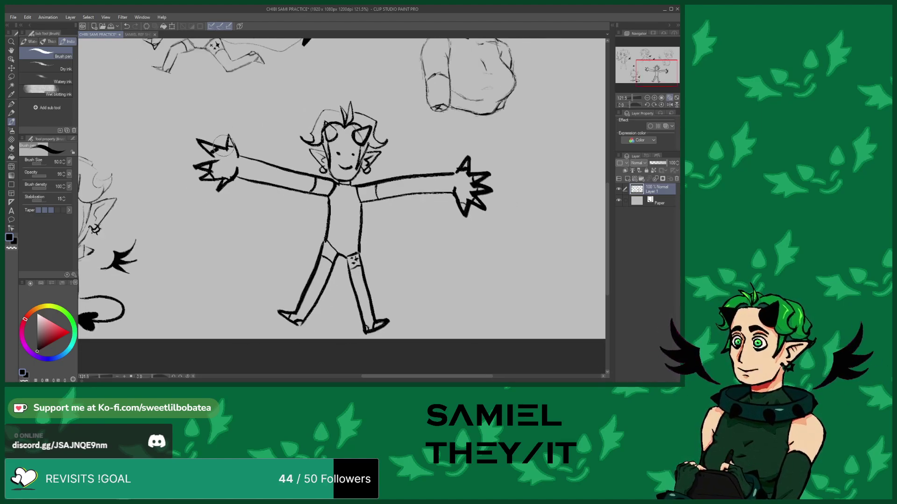
scroll(221, 171, "up", 3)
scroll(220, 171, "down", 3)
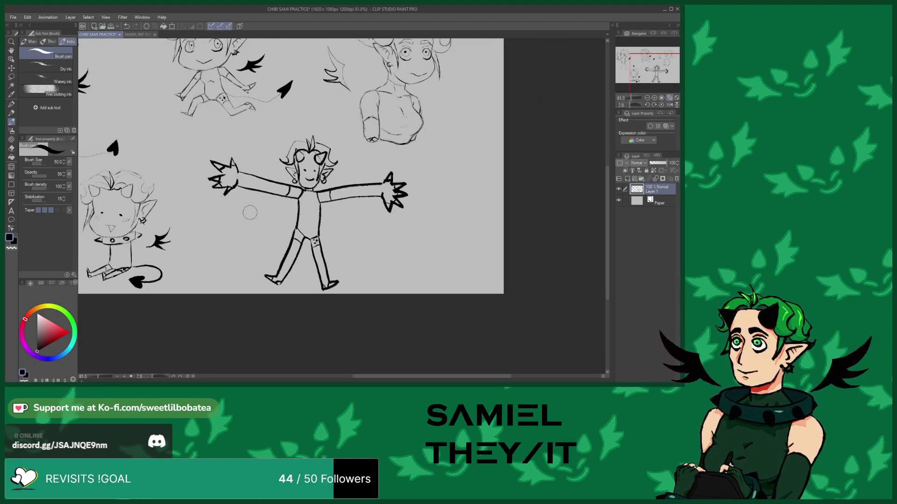
scroll(252, 219, "up", 3)
scroll(299, 238, "up", 2)
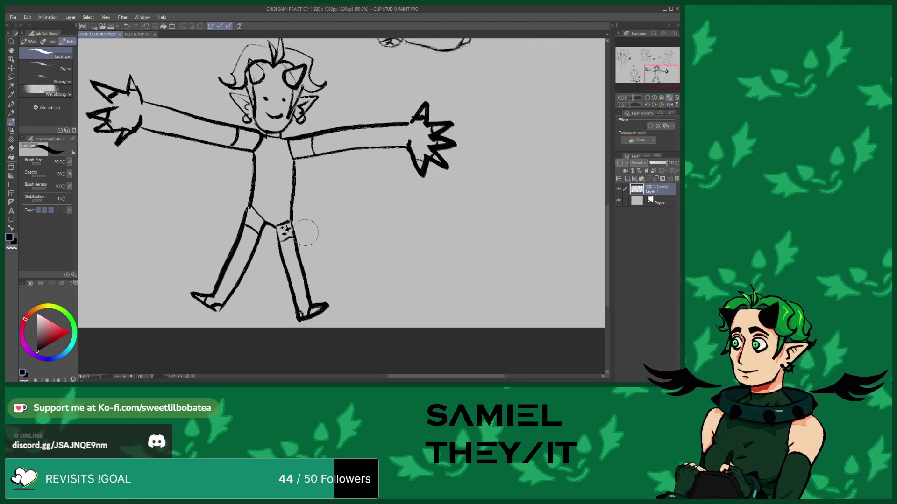
mouse_move(295, 243)
left_mouse_down()
mouse_move(355, 273)
mouse_move(396, 246)
mouse_move(394, 233)
mouse_move(384, 243)
mouse_move(382, 201)
mouse_move(399, 216)
left_mouse_up()
scroll(356, 206, "down", 2)
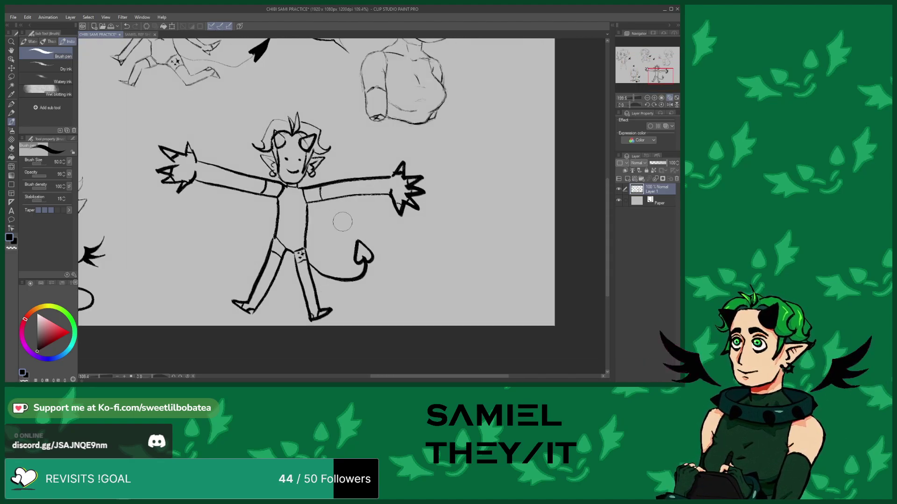
Draw a small solid black wing on each side of the outstretched figure's head
scroll(341, 159, "up", 2)
mouse_move(335, 168)
left_mouse_down()
mouse_move(355, 116)
mouse_move(348, 148)
mouse_move(363, 142)
mouse_move(348, 155)
mouse_move(359, 159)
mouse_move(339, 163)
mouse_move(337, 126)
left_mouse_up()
mouse_move(159, 151)
left_mouse_down()
mouse_move(137, 117)
mouse_move(151, 134)
mouse_move(135, 137)
mouse_move(149, 146)
mouse_move(136, 152)
mouse_move(151, 152)
mouse_move(143, 127)
left_mouse_up()
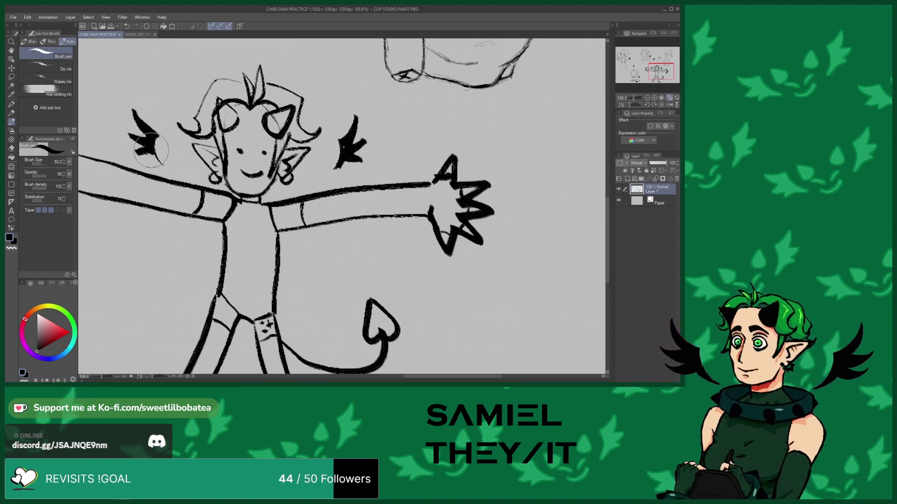
key("ctrl+minus")
key("ctrl+minus")
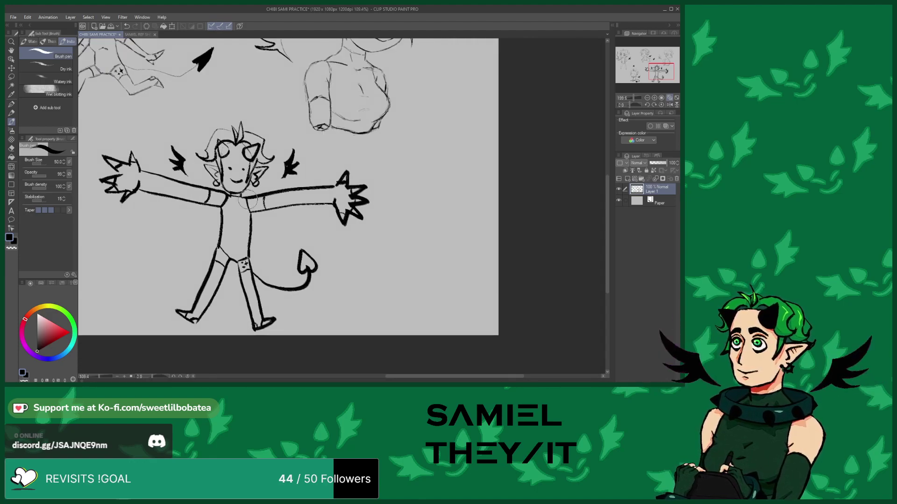
Fill the heart-shaped tail tip of the outstretched figure with solid black
scroll(317, 216, "up", 5)
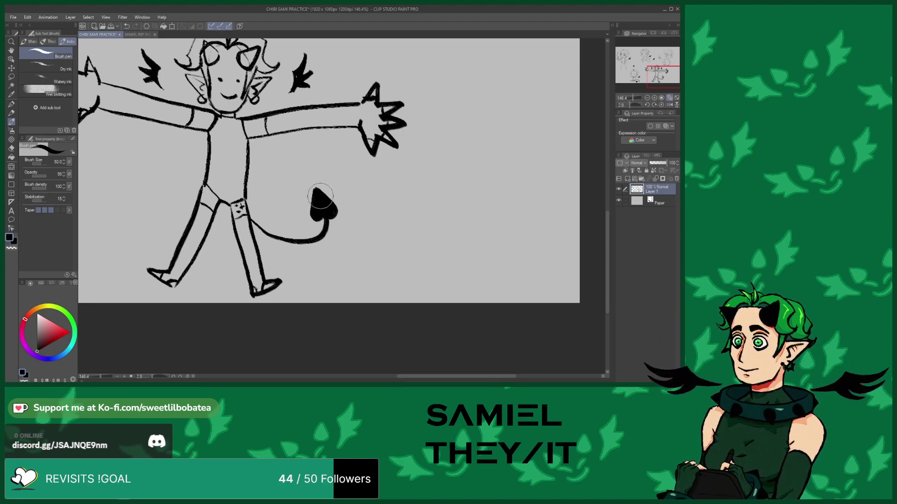
scroll(320, 193, "down", 6)
scroll(293, 187, "up", 2)
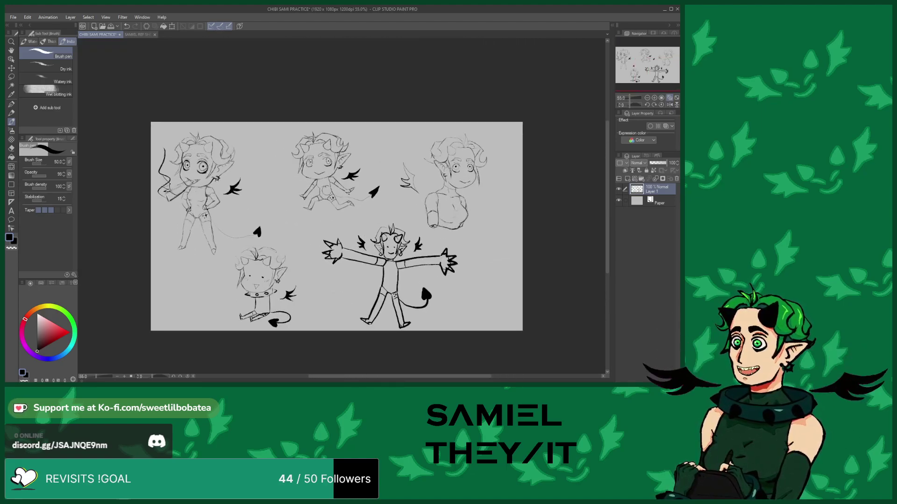
Add a new layer between Layer 1 and Paper, and sample the dark green suit color from the reference sheet
left_click(659, 204)
left_click(626, 179)
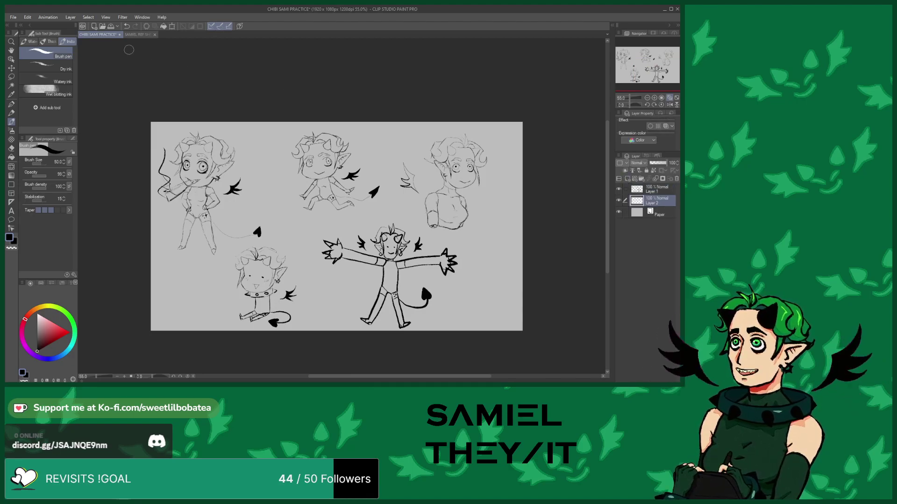
left_click(131, 35)
left_click(189, 193, "alt")
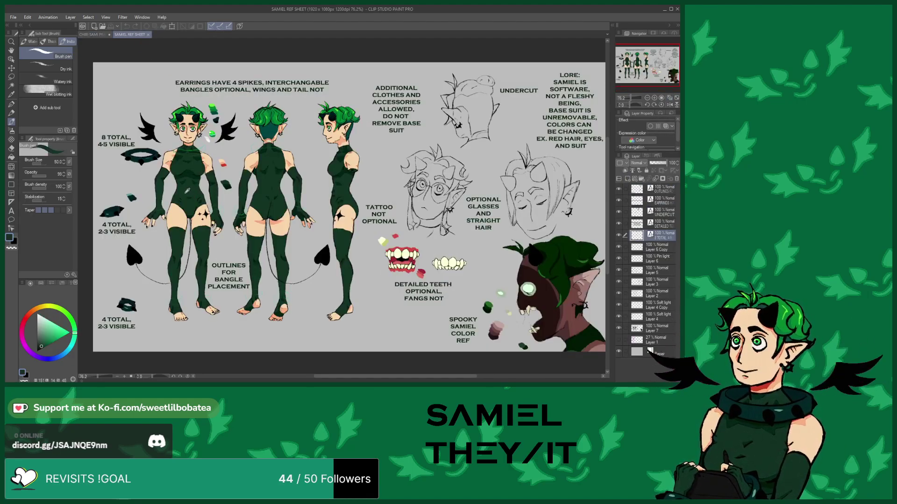
In the chibi practice drawing, paint the smoking standing chibi's bodysuit and both long gloves dark green
left_click(97, 34)
scroll(196, 215, "up", 5)
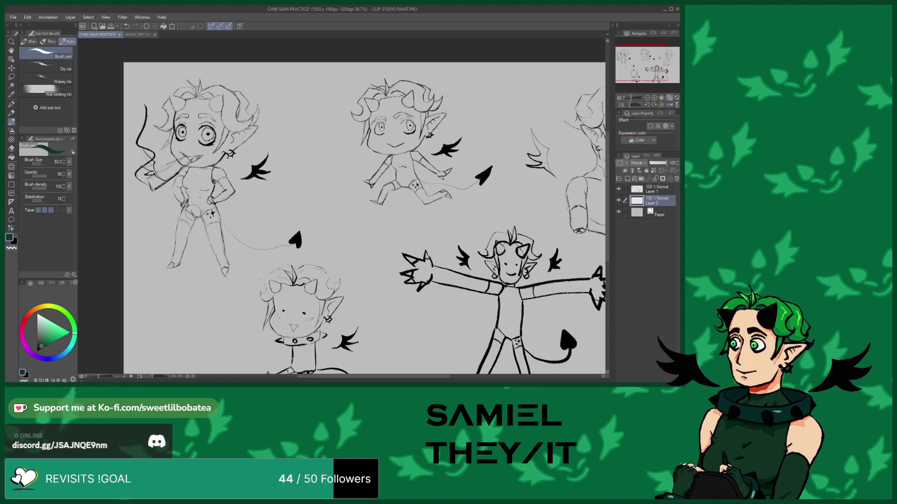
mouse_move(195, 215)
left_mouse_down()
mouse_move(221, 210)
mouse_move(209, 207)
mouse_move(208, 193)
mouse_move(196, 217)
mouse_move(218, 181)
mouse_move(210, 177)
mouse_move(205, 189)
mouse_move(206, 159)
mouse_move(203, 171)
mouse_move(218, 160)
mouse_move(206, 153)
mouse_move(215, 154)
mouse_move(208, 156)
mouse_move(217, 173)
mouse_move(217, 148)
mouse_move(184, 153)
mouse_move(175, 171)
left_mouse_up()
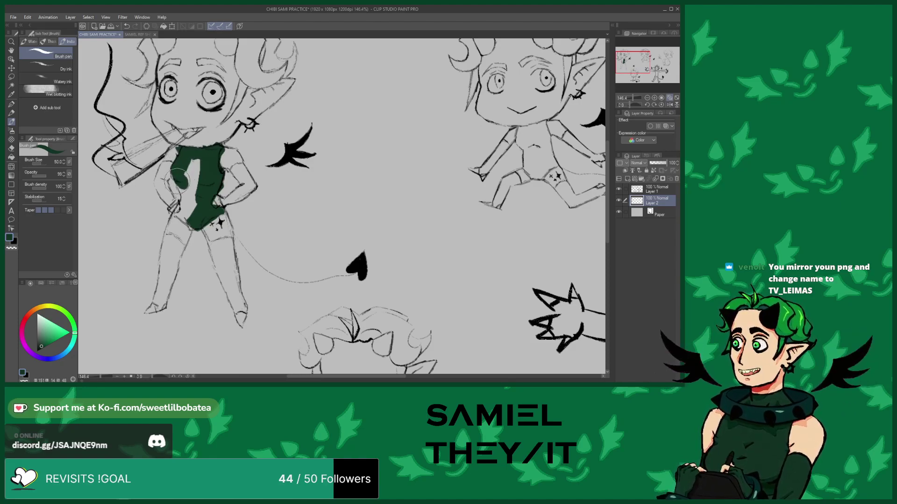
mouse_move(181, 190)
left_mouse_down()
mouse_move(198, 159)
mouse_move(189, 217)
mouse_move(187, 205)
mouse_move(192, 226)
mouse_move(178, 210)
left_mouse_up()
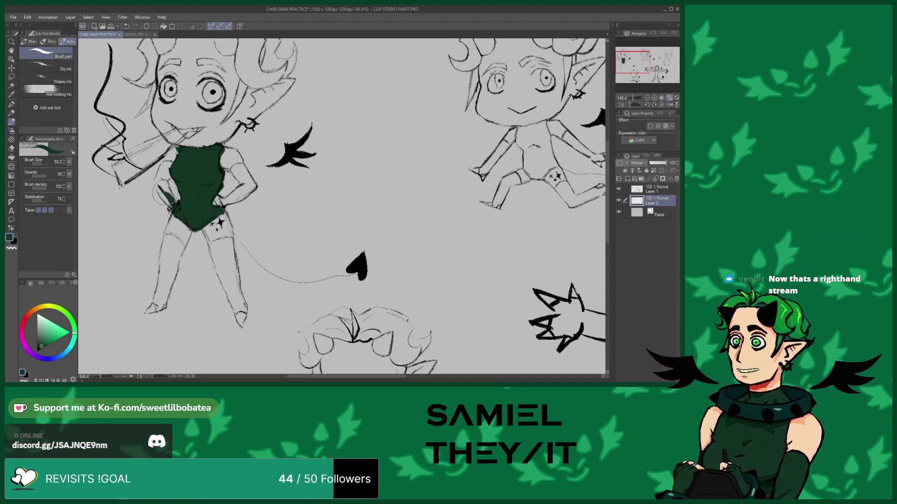
left_click_drag(169, 198, 168, 169)
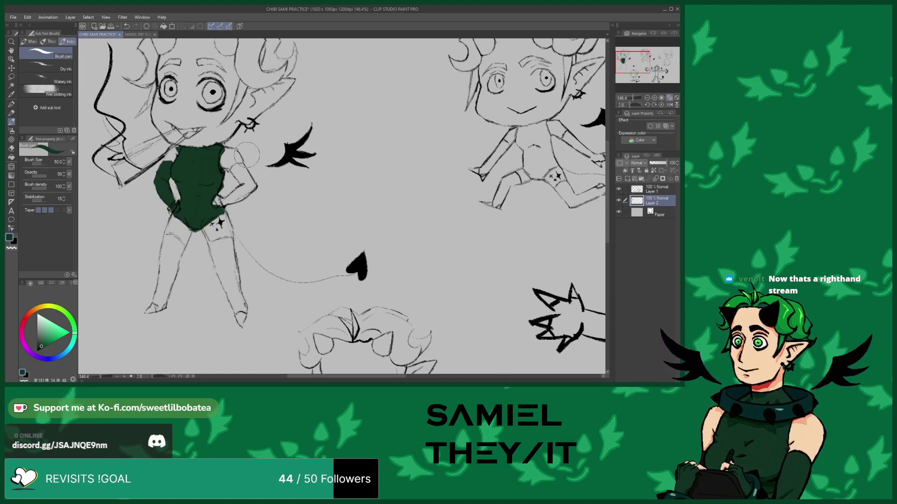
mouse_move(232, 172)
left_mouse_down()
mouse_move(242, 168)
mouse_move(248, 187)
mouse_move(241, 165)
mouse_move(248, 183)
mouse_move(235, 197)
left_mouse_up()
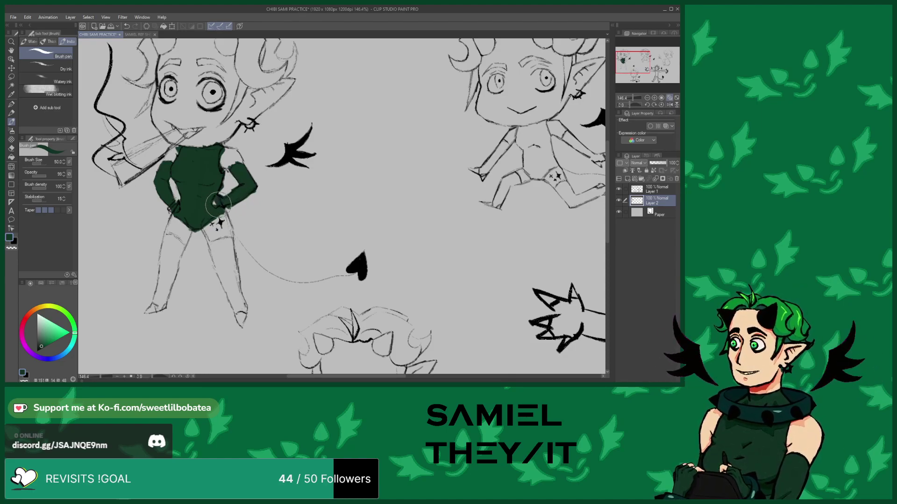
Paint both of the standing chibi's thigh-high stockings dark green, leaving the toes and tattooed thigh bare
scroll(203, 183, "down", 3)
scroll(229, 287, "up", 3)
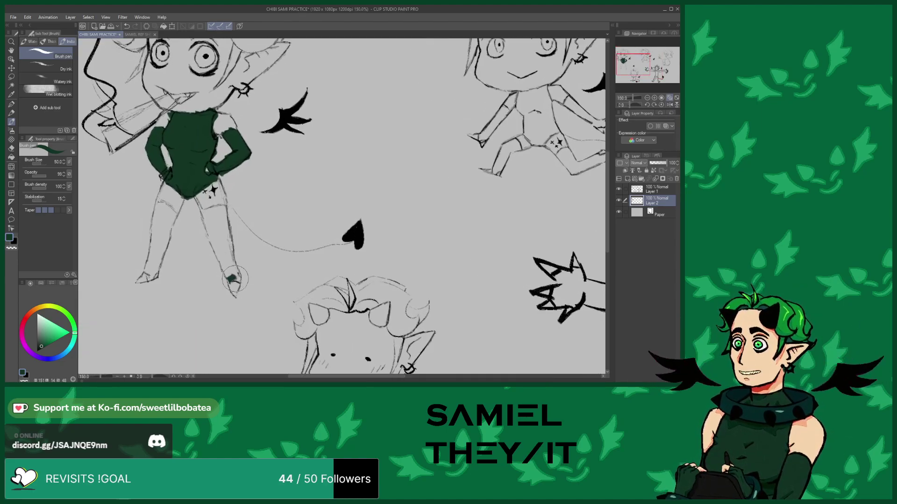
left_click_drag(236, 274, 226, 231)
left_click(127, 26)
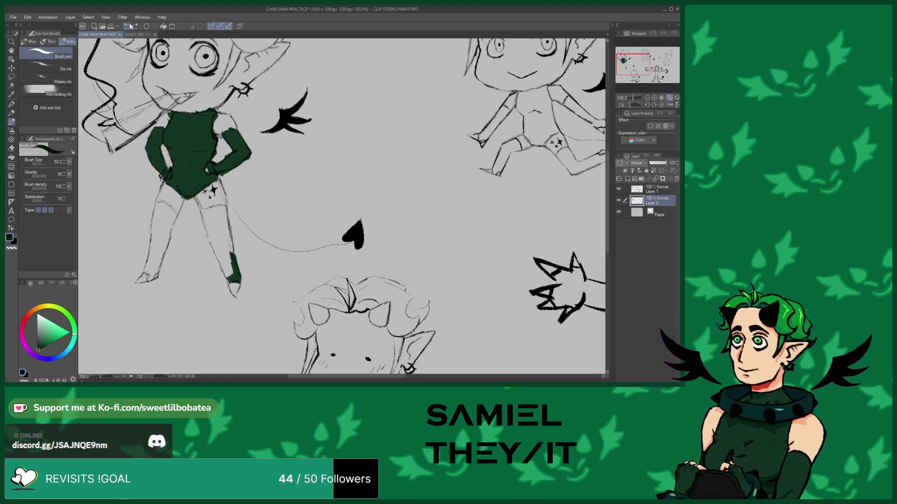
mouse_move(185, 184)
left_mouse_down()
mouse_move(204, 180)
mouse_move(214, 161)
left_mouse_up()
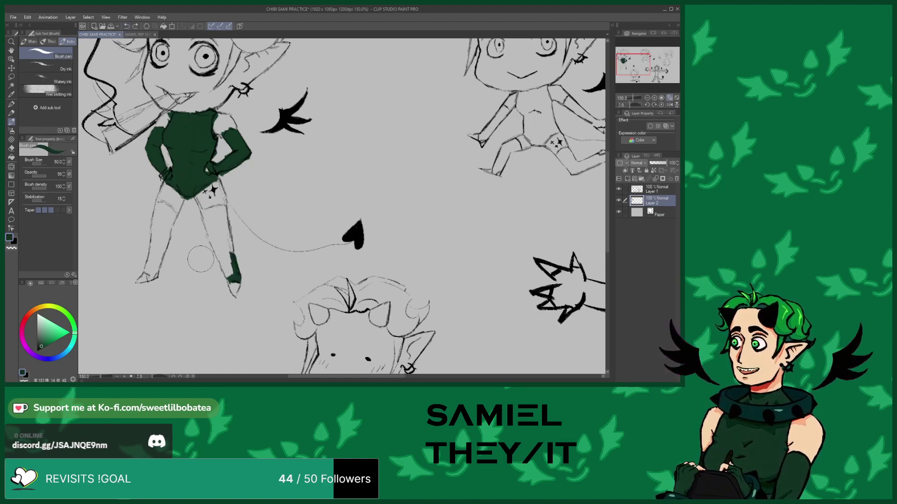
mouse_move(229, 272)
left_mouse_down()
mouse_move(205, 212)
mouse_move(224, 208)
mouse_move(233, 256)
mouse_move(219, 225)
mouse_move(214, 219)
mouse_move(216, 235)
mouse_move(206, 220)
left_mouse_up()
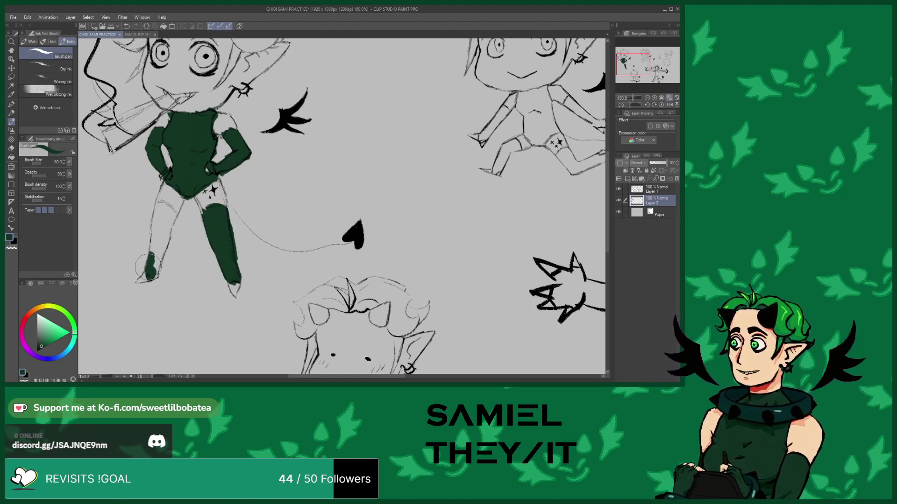
mouse_move(160, 258)
left_mouse_down()
mouse_move(169, 221)
mouse_move(163, 206)
mouse_move(155, 246)
mouse_move(165, 217)
left_mouse_up()
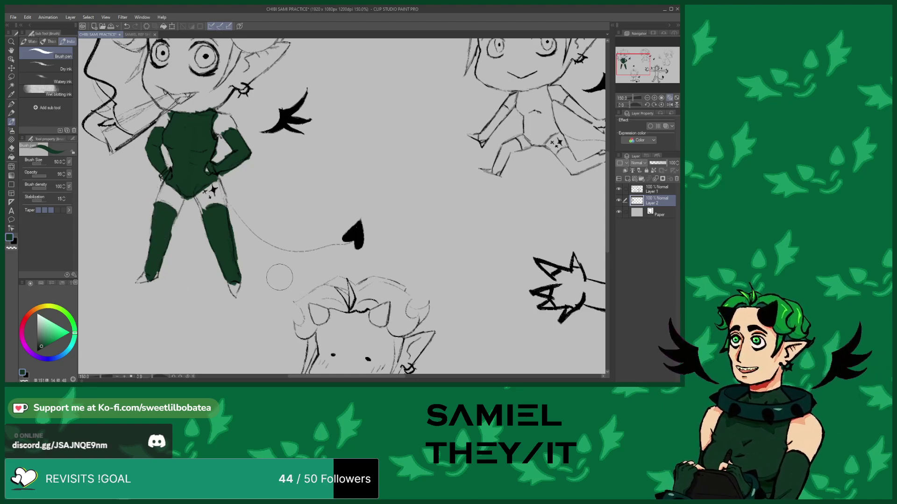
Paint the bodysuit of the upper middle chibi with spread legs dark green
scroll(282, 282, "down", 5)
scroll(318, 212, "up", 3)
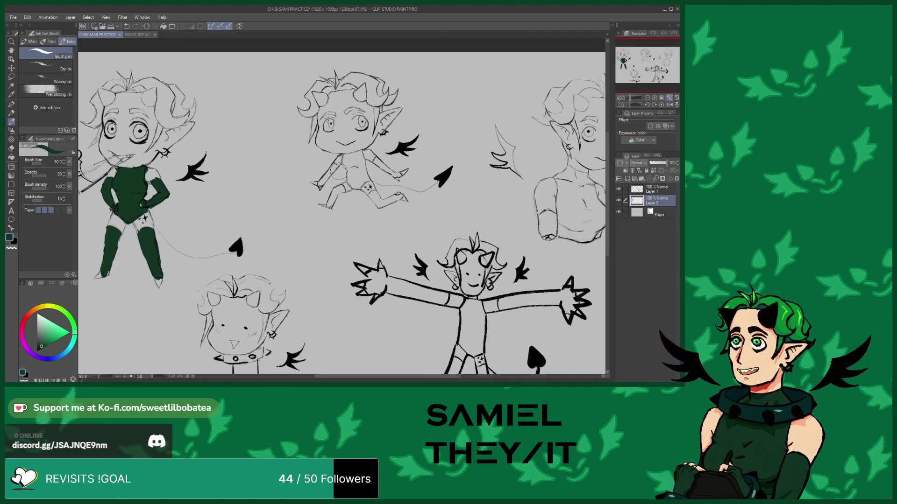
scroll(336, 171, "up", 4)
mouse_move(346, 192)
left_mouse_down()
mouse_move(367, 185)
mouse_move(356, 159)
mouse_move(356, 169)
mouse_move(355, 124)
mouse_move(323, 133)
mouse_move(314, 155)
mouse_move(326, 172)
mouse_move(346, 139)
mouse_move(334, 204)
mouse_move(328, 173)
mouse_move(347, 163)
mouse_move(353, 137)
left_mouse_up()
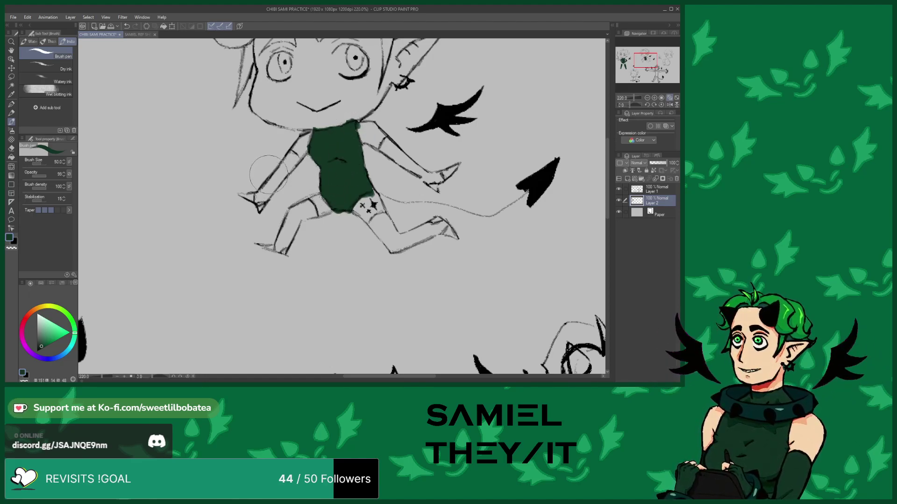
Paint the upper middle chibi's long gloves and both stockings dark green
mouse_move(263, 188)
left_mouse_down()
mouse_move(260, 198)
mouse_move(291, 155)
mouse_move(264, 196)
left_mouse_up()
left_click(391, 151)
mouse_move(405, 162)
left_mouse_down()
mouse_move(380, 143)
mouse_move(432, 182)
mouse_move(412, 167)
mouse_move(439, 176)
left_mouse_up()
mouse_move(275, 254)
left_mouse_down()
mouse_move(287, 222)
mouse_move(310, 205)
mouse_move(290, 229)
mouse_move(311, 206)
left_mouse_up()
mouse_move(378, 223)
left_mouse_down()
mouse_move(394, 242)
mouse_move(384, 222)
mouse_move(401, 240)
mouse_move(446, 224)
left_mouse_up()
Paint the stockings of the small seated chibi with the spiked collar dark green
scroll(247, 152, "down", 5)
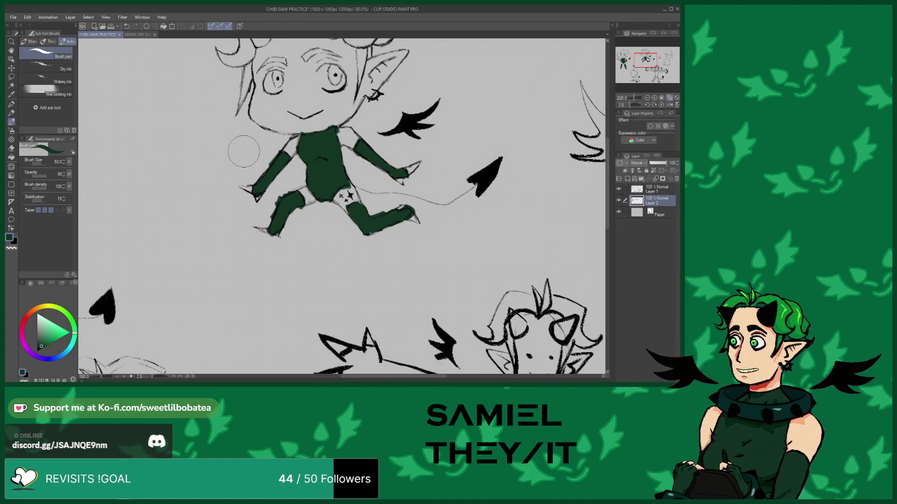
scroll(361, 238, "down", 4)
scroll(361, 238, "up", 5)
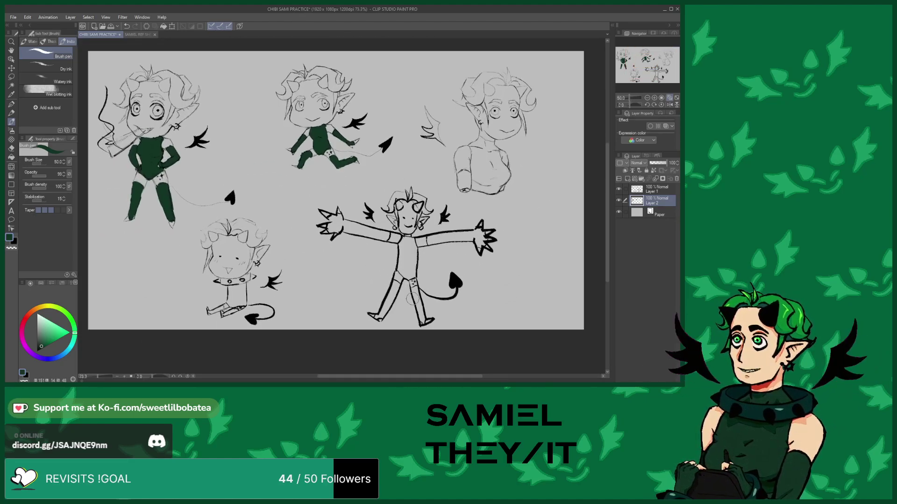
scroll(337, 244, "down", 4)
scroll(228, 261, "up", 12)
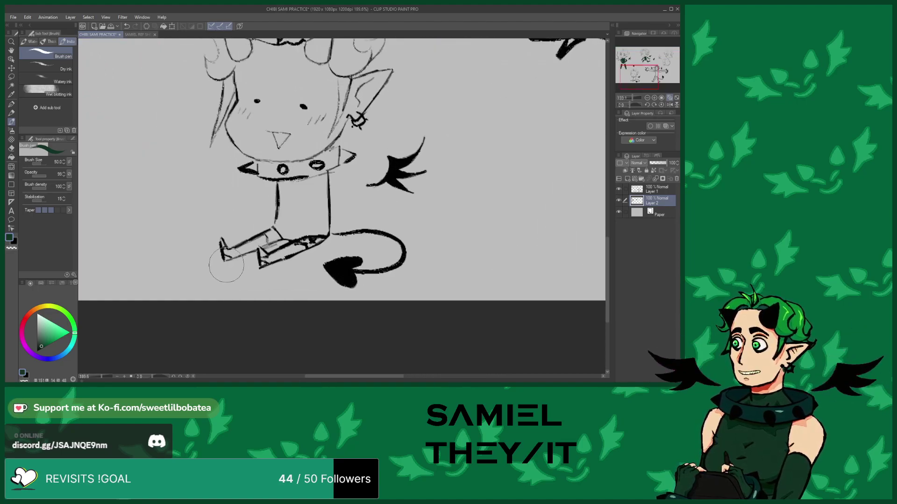
mouse_move(229, 257)
left_mouse_down()
mouse_move(224, 252)
mouse_move(245, 257)
mouse_move(236, 255)
mouse_move(278, 233)
mouse_move(304, 262)
mouse_move(281, 268)
mouse_move(355, 238)
mouse_move(346, 252)
left_mouse_up()
Paint both stockings of the figure with outstretched arms dark green
scroll(206, 190, "down", 5)
scroll(327, 202, "up", 3)
mouse_move(352, 202)
left_mouse_down()
mouse_move(345, 216)
mouse_move(390, 152)
mouse_move(355, 203)
left_mouse_up()
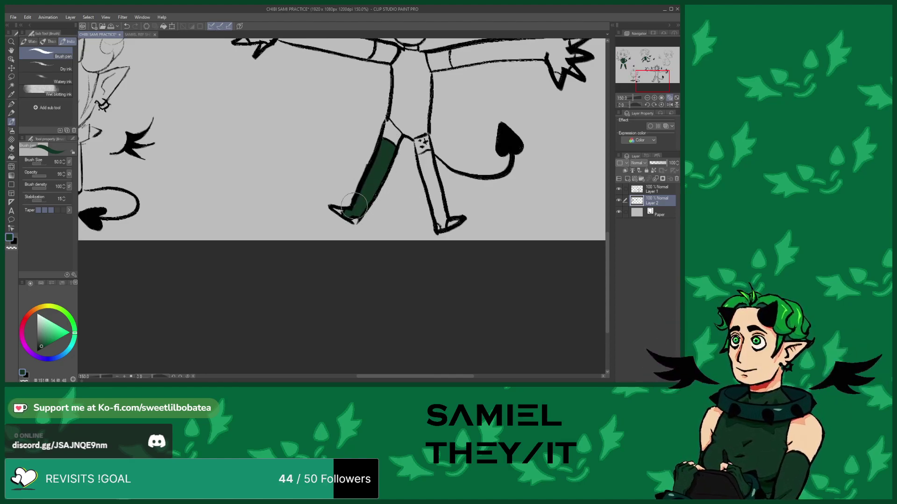
left_click_drag(442, 216, 426, 154)
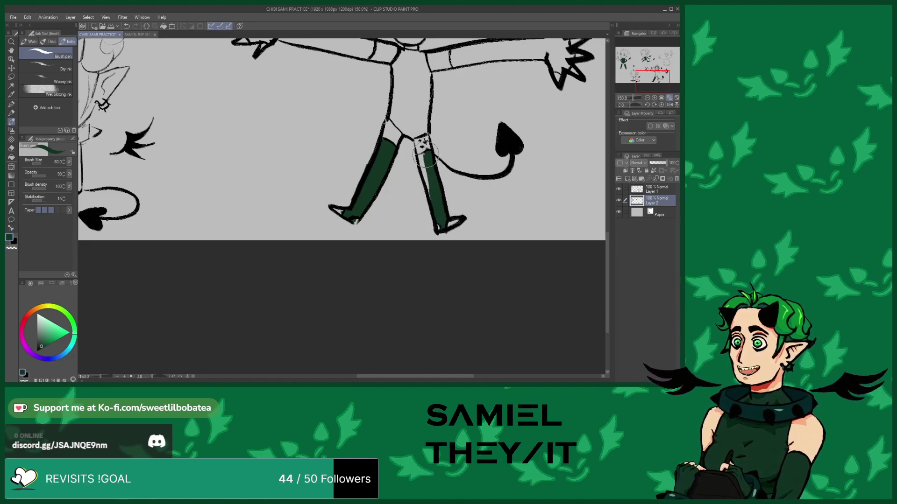
Fill the outstretched figure's bodysuit with dark green from the neck to the hips
scroll(427, 185, "down", 3)
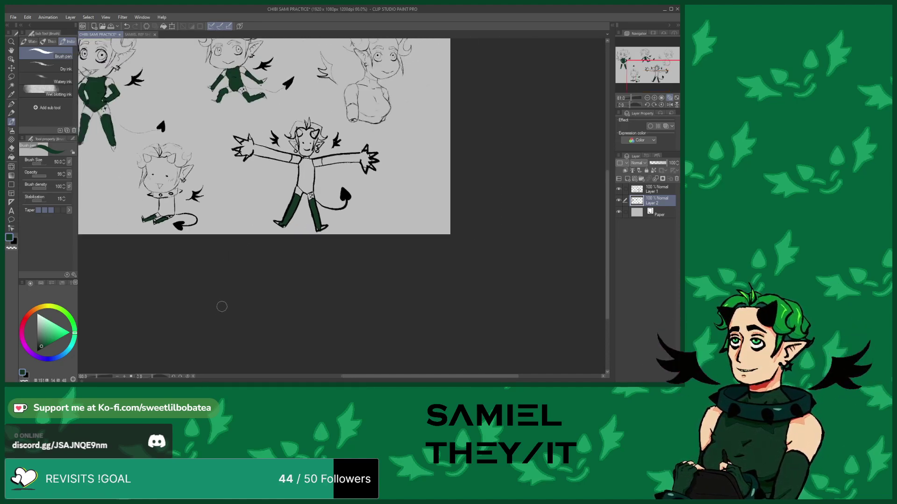
scroll(220, 307, "up", 2)
mouse_move(317, 200)
left_mouse_down()
mouse_move(317, 138)
mouse_move(307, 133)
mouse_move(291, 154)
mouse_move(291, 184)
mouse_move(307, 178)
mouse_move(311, 193)
mouse_move(303, 163)
mouse_move(295, 200)
left_mouse_up()
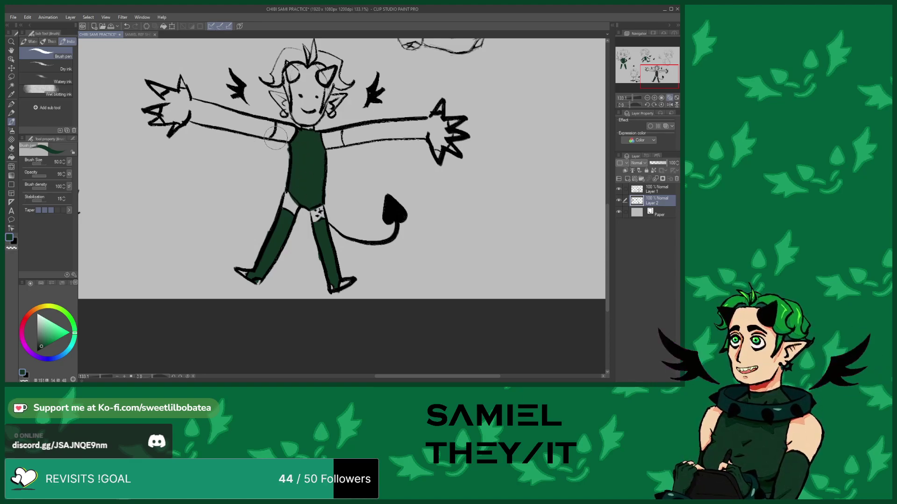
Paint both long gloves of the figure with outstretched arms dark green, including the clawed hands
mouse_move(263, 134)
left_mouse_down()
mouse_move(239, 123)
mouse_move(218, 115)
mouse_move(253, 118)
mouse_move(172, 100)
left_mouse_up()
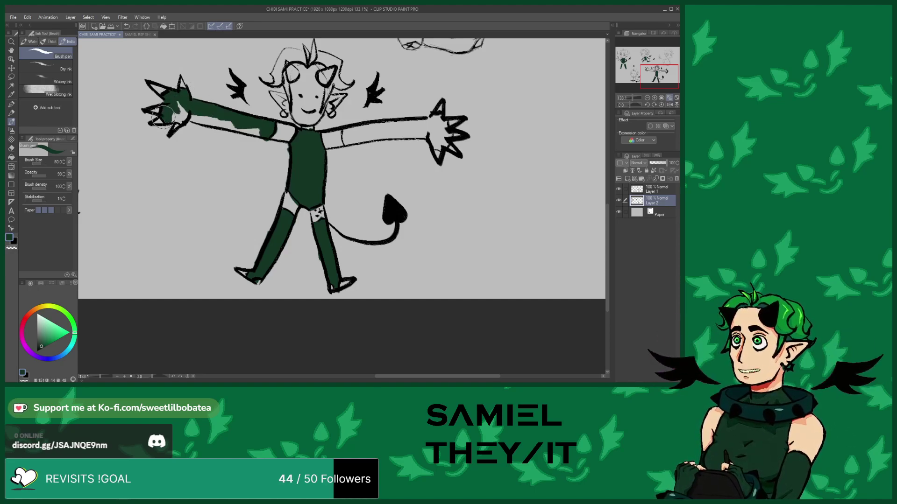
left_click_drag(177, 114, 234, 125)
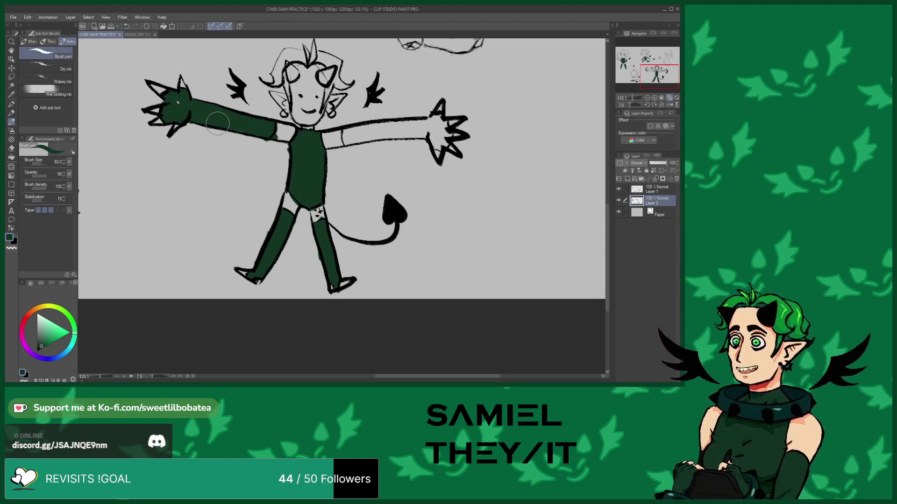
mouse_move(352, 136)
left_mouse_down()
mouse_move(422, 133)
mouse_move(444, 137)
left_mouse_up()
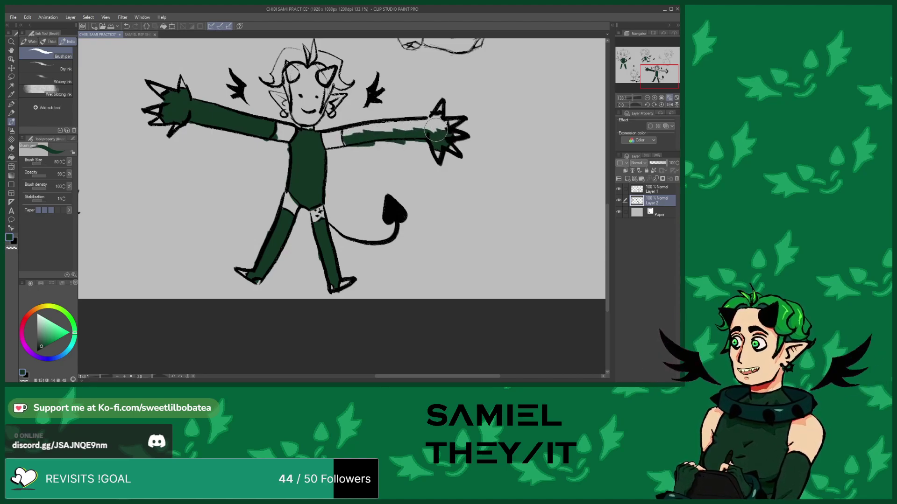
left_click_drag(439, 114, 346, 135)
Fill the torso of the small seated chibi with the spiked collar with dark green
scroll(326, 187, "down", 4)
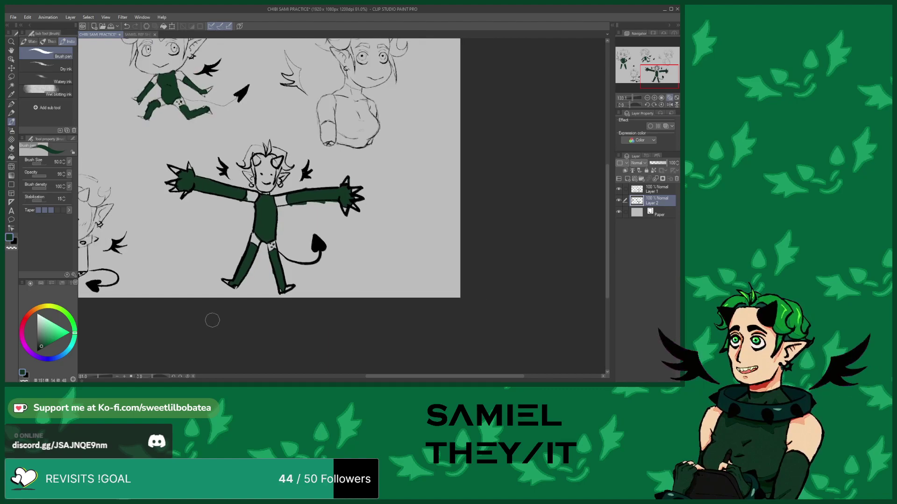
scroll(154, 271, "up", 6)
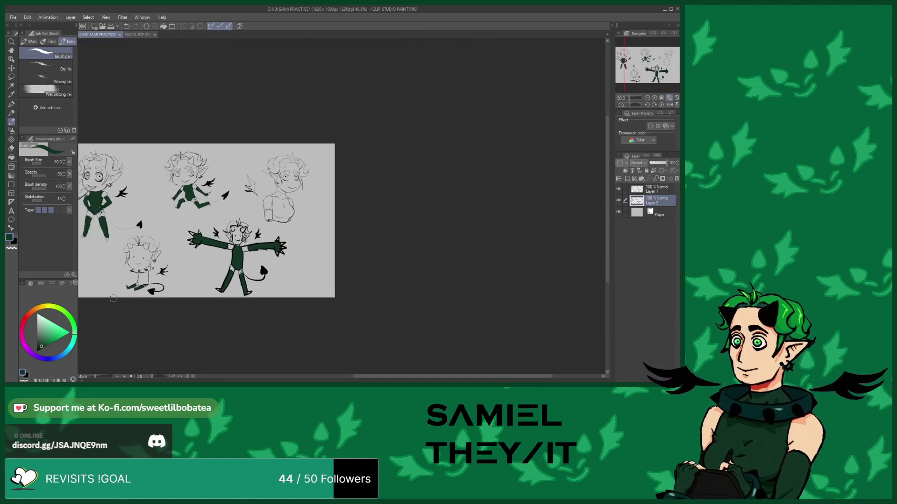
mouse_move(176, 273)
left_mouse_down()
mouse_move(228, 270)
mouse_move(216, 270)
mouse_move(236, 213)
mouse_move(194, 221)
mouse_move(185, 253)
mouse_move(186, 227)
mouse_move(217, 260)
mouse_move(224, 236)
left_mouse_up()
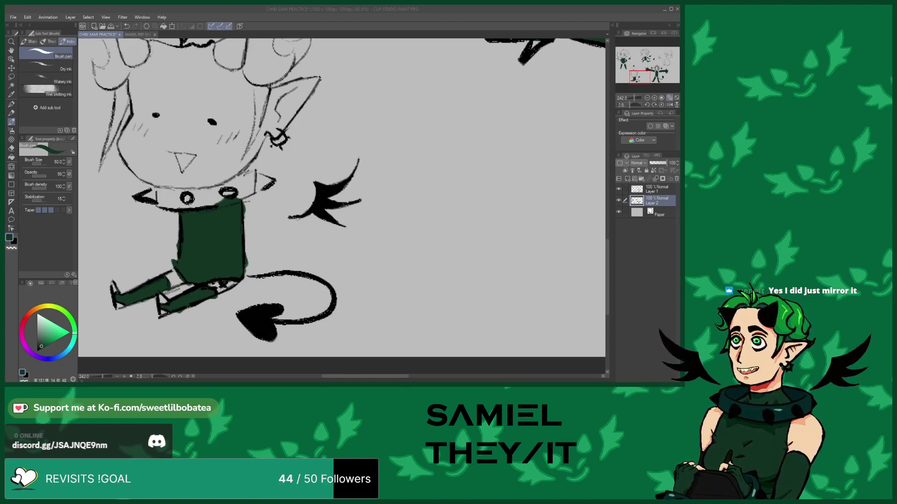
Paint the bust sketch's glove and its sleeveless suit dark green from the waist to the high neck
scroll(203, 287, "down", 10)
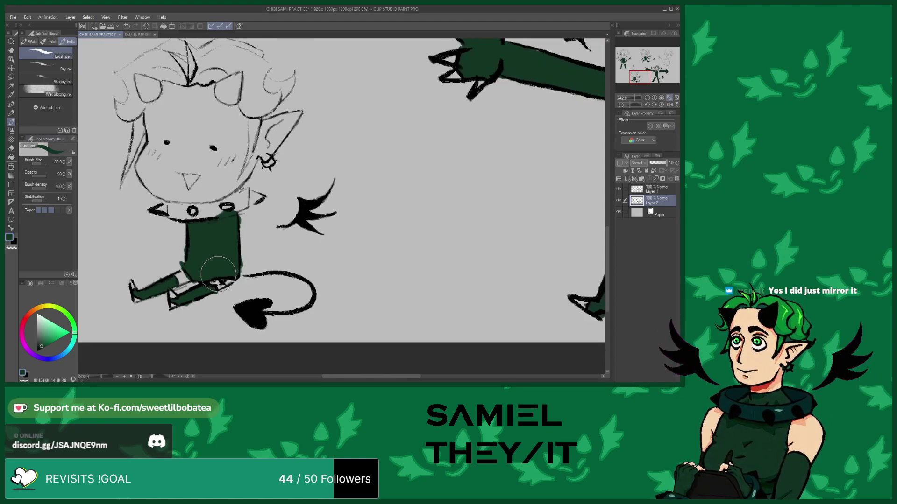
scroll(344, 204, "up", 8)
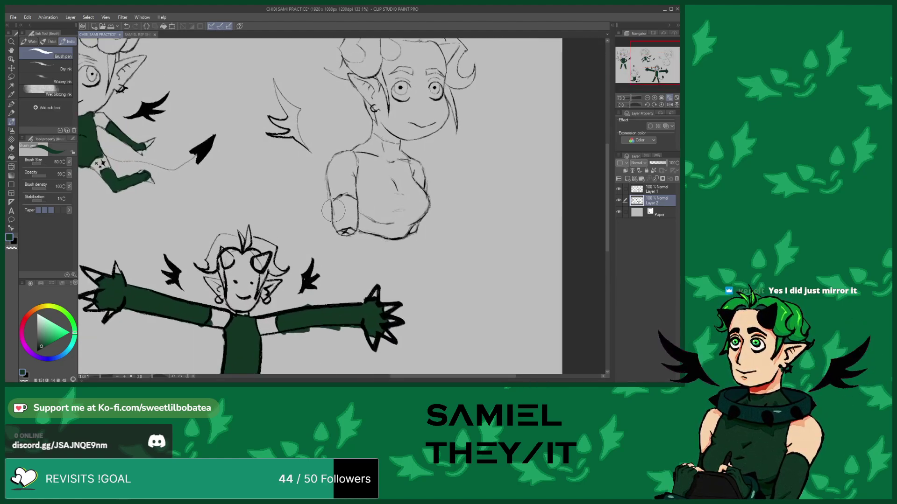
mouse_move(340, 234)
left_mouse_down()
mouse_move(333, 206)
mouse_move(346, 223)
mouse_move(343, 190)
left_mouse_up()
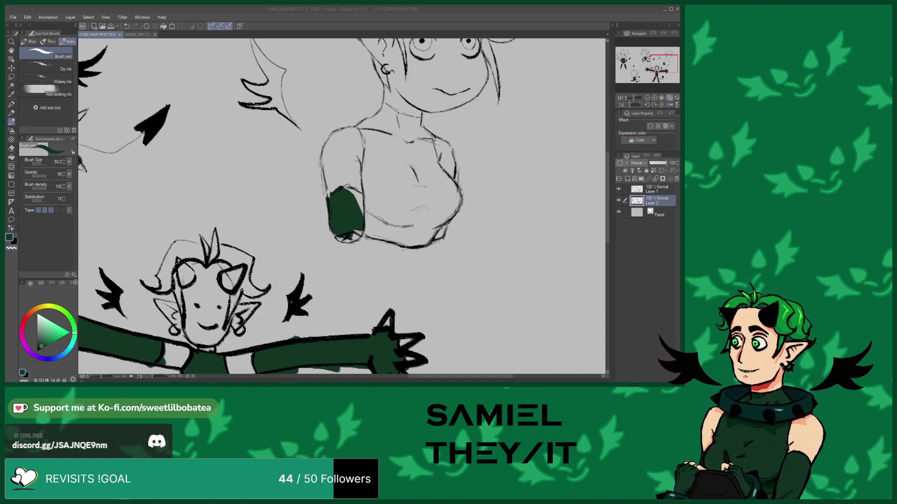
left_click(165, 330)
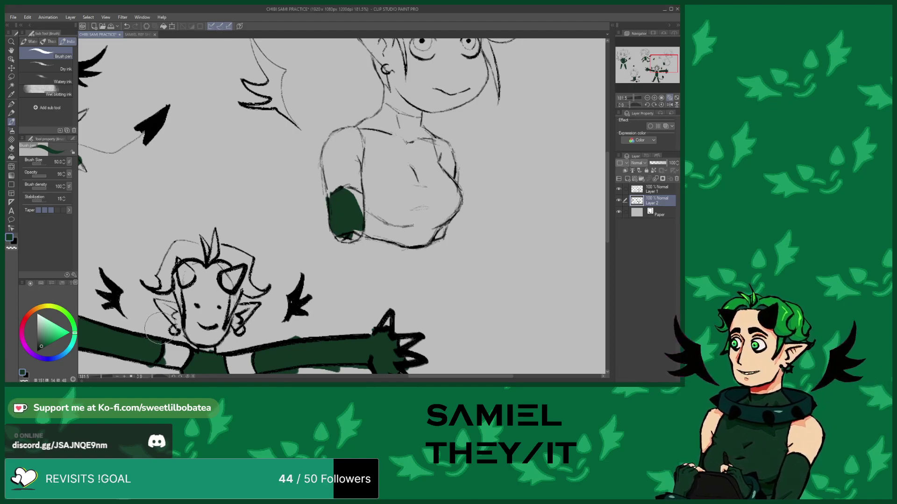
left_click_drag(354, 206, 361, 211)
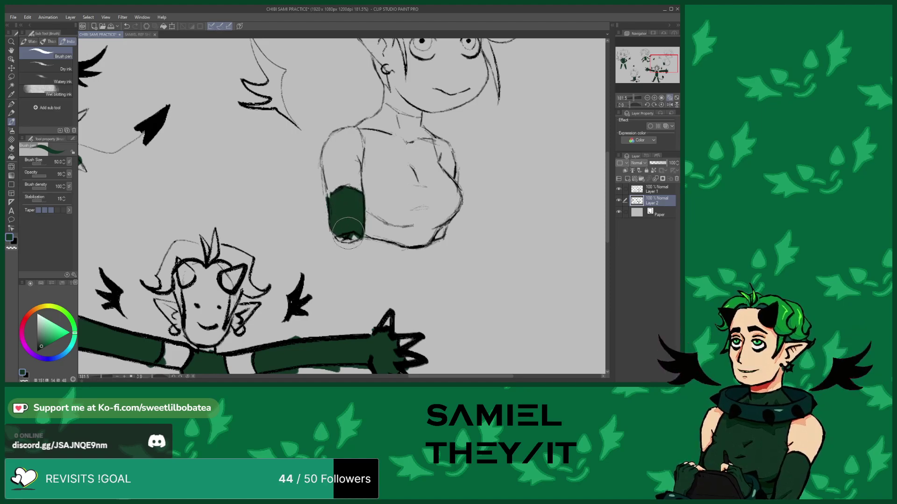
mouse_move(368, 220)
left_mouse_down()
mouse_move(394, 231)
mouse_move(378, 232)
mouse_move(411, 236)
mouse_move(436, 228)
mouse_move(427, 236)
mouse_move(445, 188)
mouse_move(431, 163)
left_mouse_up()
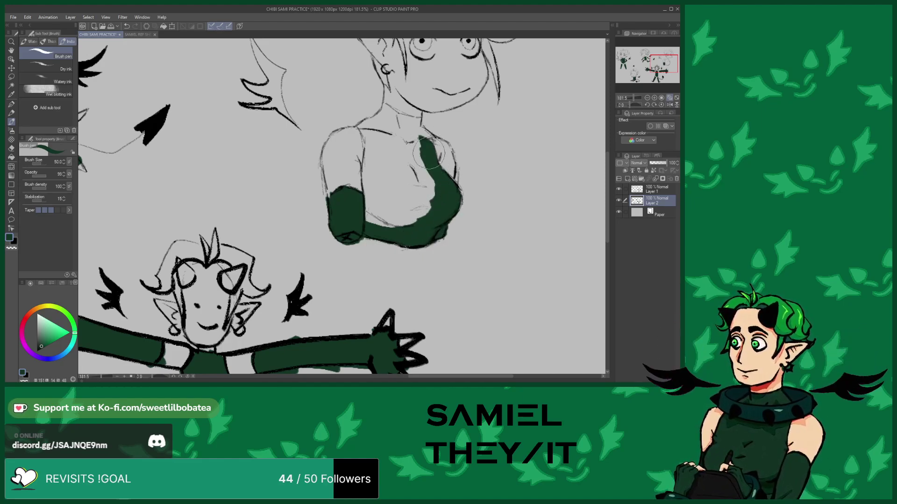
mouse_move(416, 122)
left_mouse_down()
mouse_move(385, 110)
mouse_move(368, 123)
mouse_move(368, 193)
mouse_move(381, 172)
mouse_move(390, 200)
mouse_move(382, 231)
mouse_move(368, 151)
mouse_move(391, 159)
mouse_move(402, 230)
mouse_move(384, 127)
mouse_move(412, 158)
mouse_move(418, 220)
mouse_move(396, 155)
mouse_move(399, 131)
mouse_move(423, 181)
mouse_move(418, 140)
left_mouse_up()
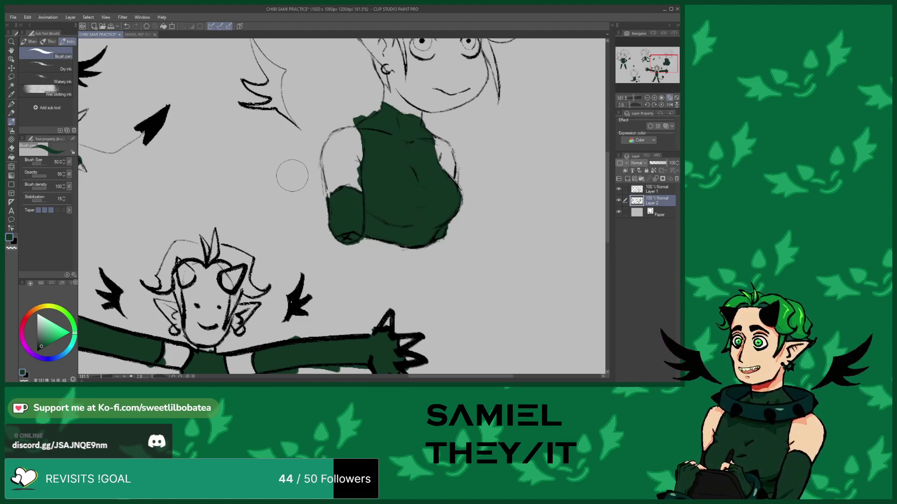
Sample the light peach skin tone from the SAMIEL REF SHEET document and return to the chibi practice canvas
scroll(287, 233, "down", 5)
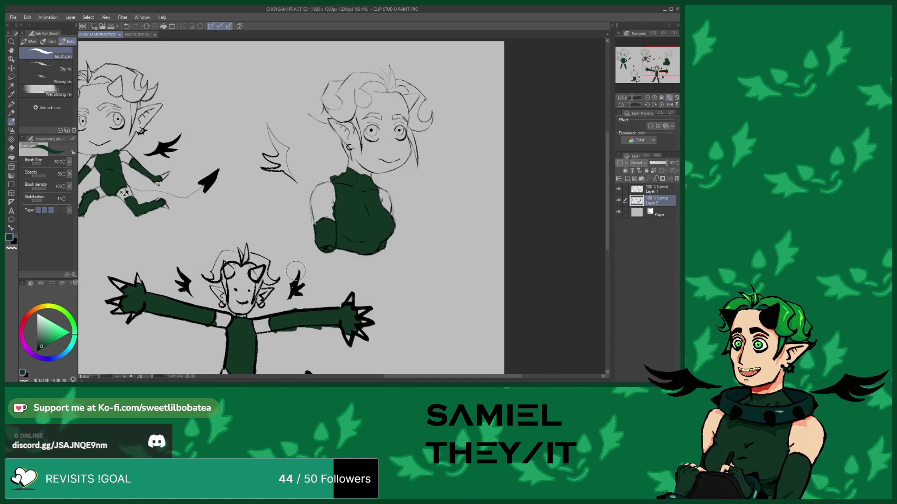
scroll(329, 253, "up", 4)
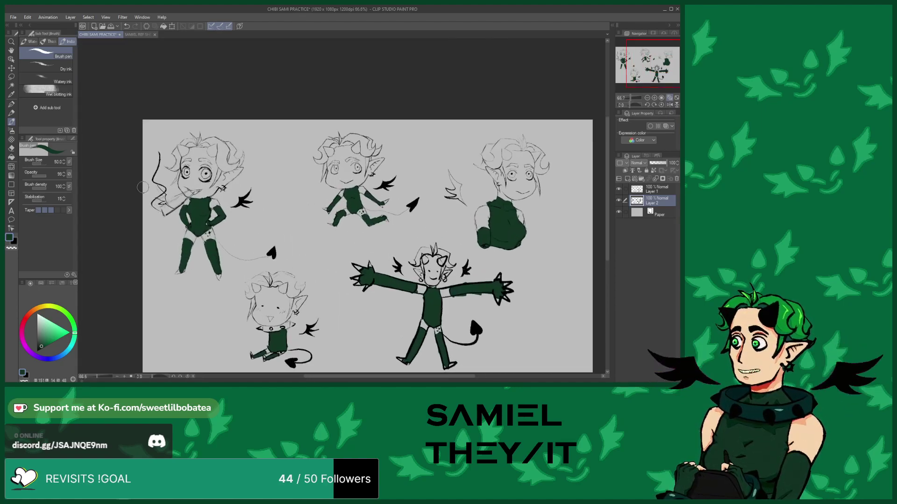
scroll(281, 238, "down", 3)
scroll(222, 227, "up", 1)
scroll(221, 227, "down", 2)
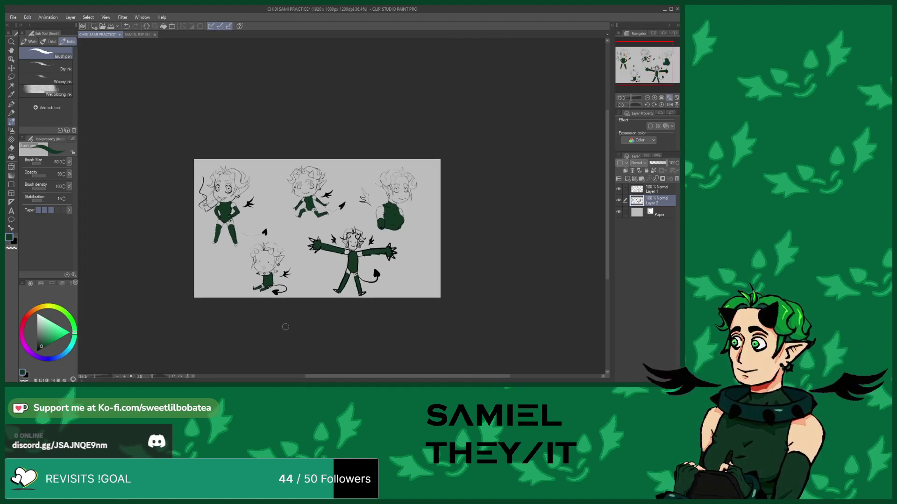
scroll(280, 280, "up", 4)
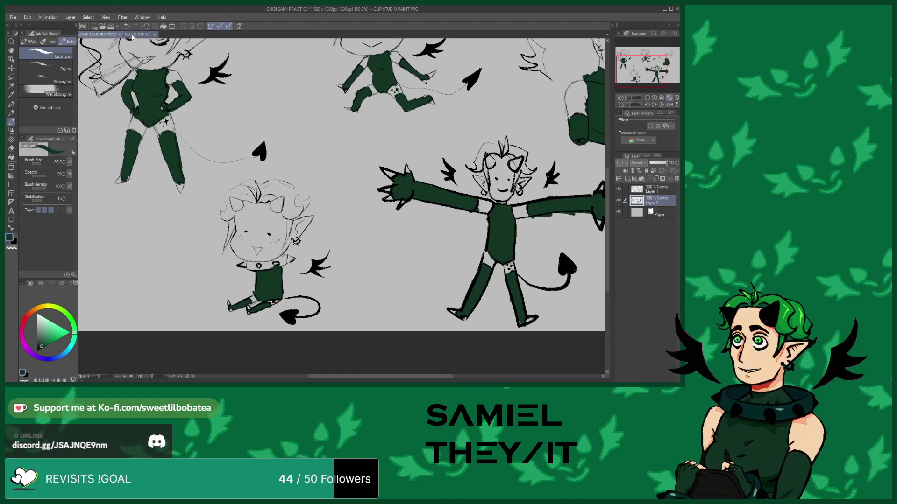
left_click(132, 35)
scroll(286, 172, "up", 3)
left_click(250, 163, "alt")
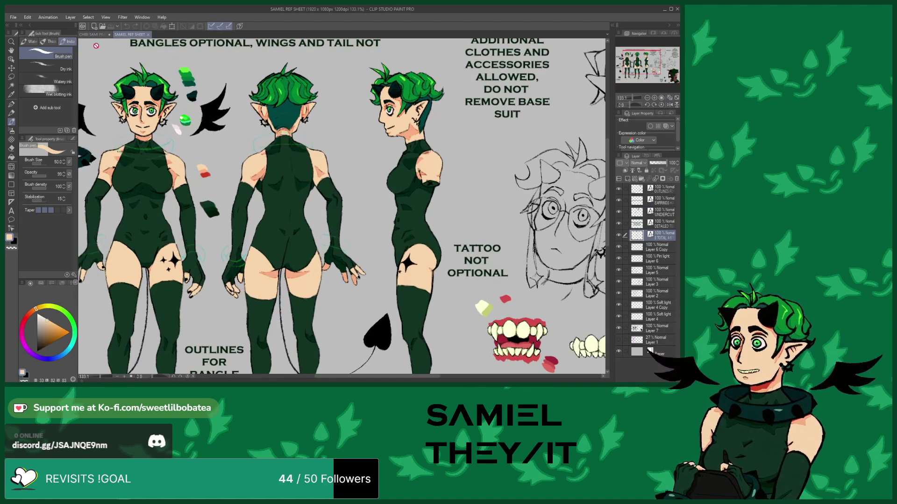
left_click(91, 34)
Paint the face and pointed ear of the seated chibi with the spiked collar in the peach skin tone
scroll(262, 274, "up", 4)
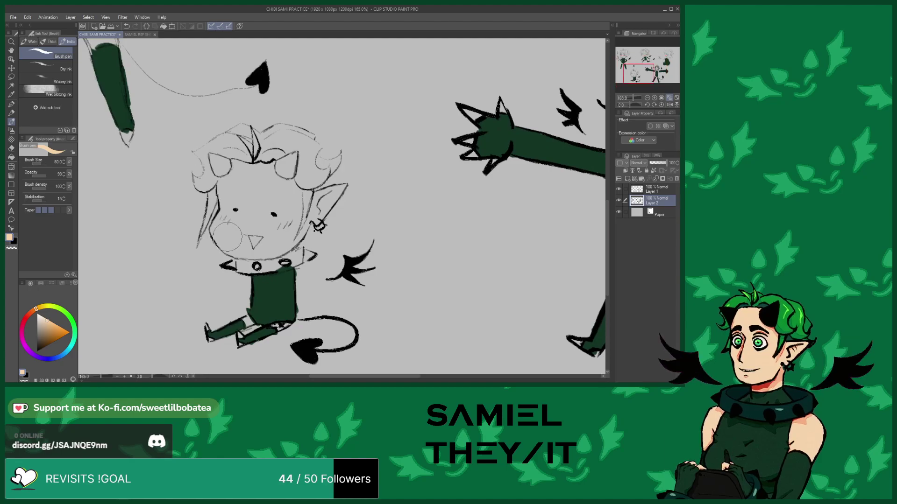
mouse_move(223, 250)
left_mouse_down()
mouse_move(290, 257)
mouse_move(272, 258)
mouse_move(338, 214)
mouse_move(340, 203)
mouse_move(339, 215)
mouse_move(378, 173)
left_mouse_up()
mouse_move(316, 199)
left_mouse_down()
mouse_move(311, 162)
mouse_move(292, 156)
mouse_move(288, 143)
mouse_move(257, 151)
mouse_move(239, 138)
mouse_move(233, 167)
mouse_move(217, 173)
mouse_move(229, 210)
mouse_move(222, 220)
mouse_move(232, 201)
mouse_move(240, 248)
mouse_move(271, 249)
mouse_move(294, 222)
mouse_move(306, 227)
mouse_move(291, 196)
left_mouse_up()
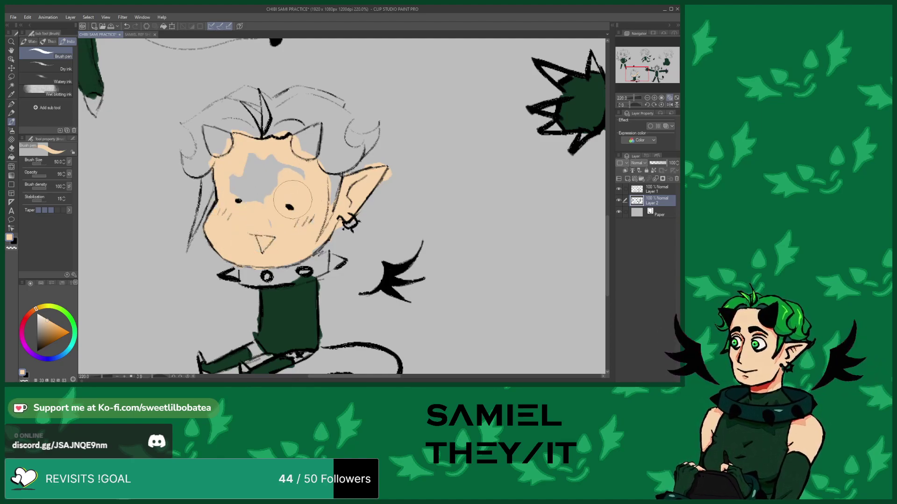
mouse_move(280, 163)
left_mouse_down()
mouse_move(261, 200)
mouse_move(236, 196)
left_mouse_up()
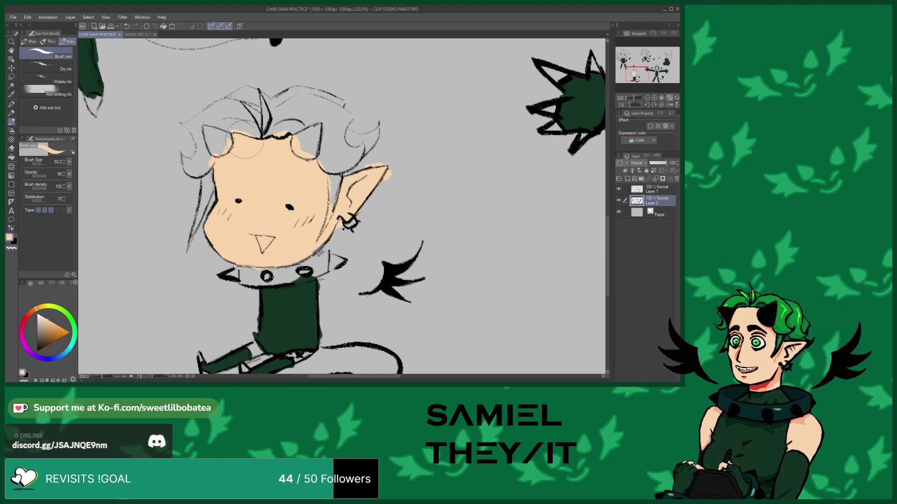
Paint the seated chibi's bare thighs and feet in the peach skin tone
scroll(244, 140, "down", 2)
scroll(229, 268, "up", 5)
mouse_move(229, 268)
left_mouse_down()
mouse_move(219, 262)
mouse_move(254, 272)
mouse_move(314, 271)
mouse_move(306, 266)
mouse_move(306, 280)
mouse_move(322, 282)
mouse_move(362, 276)
mouse_move(323, 281)
left_mouse_up()
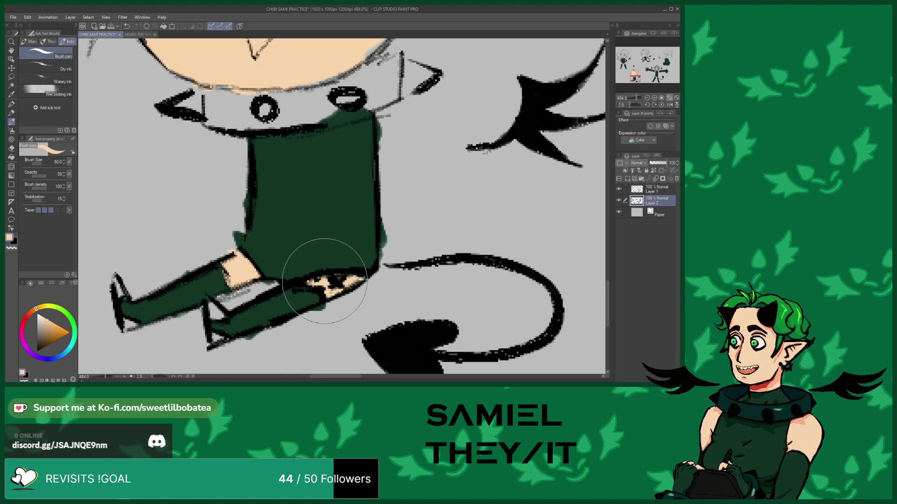
scroll(319, 240, "down", 2)
scroll(233, 291, "up", 2)
left_click_drag(248, 306, 245, 278)
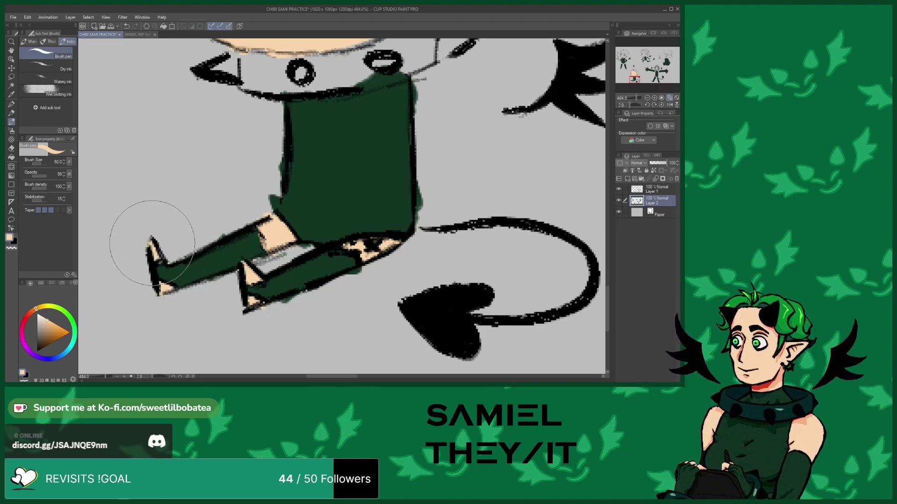
Paint the smoking chibi's face, pointed ear and shoulders in the peach skin tone, leaving the eyes and teeth unpainted
scroll(152, 243, "down", 4)
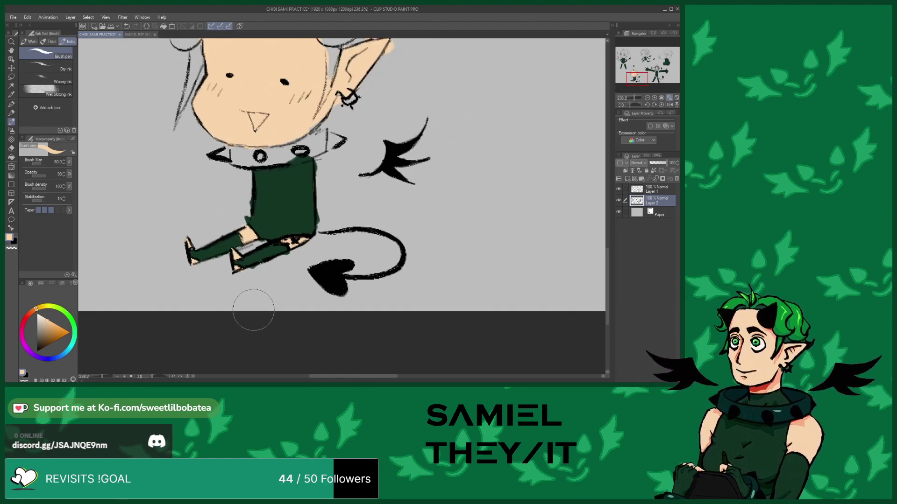
scroll(254, 308, "down", 6)
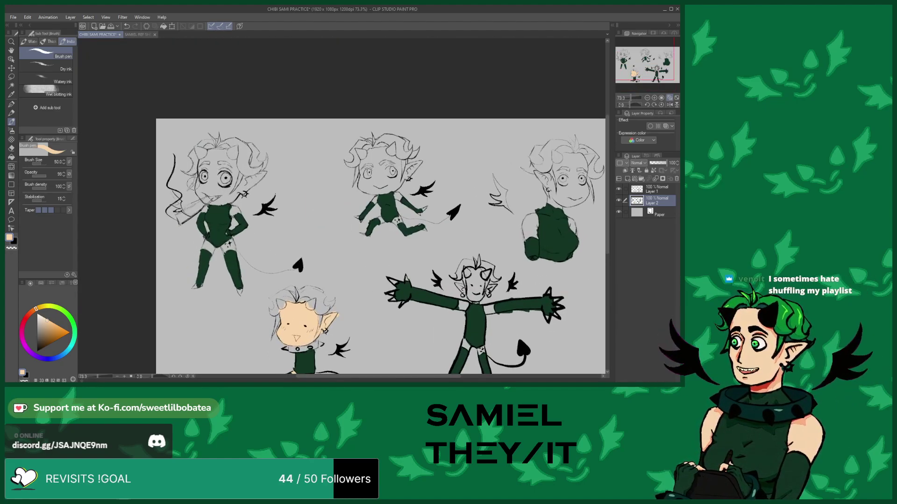
scroll(202, 196, "up", 5)
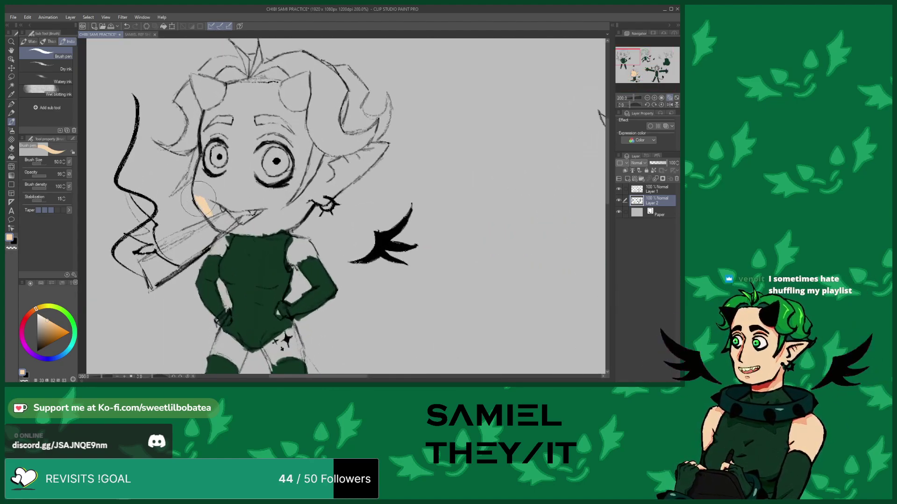
left_click_drag(206, 182, 212, 185)
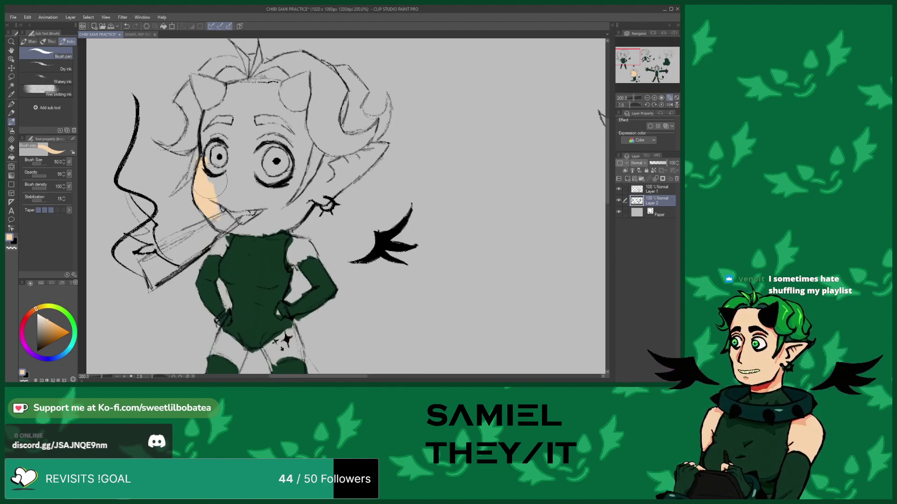
mouse_move(224, 224)
left_mouse_down()
mouse_move(277, 226)
mouse_move(262, 232)
mouse_move(287, 218)
mouse_move(320, 185)
left_mouse_up()
mouse_move(324, 154)
left_mouse_down()
mouse_move(385, 145)
mouse_move(335, 186)
mouse_move(350, 164)
mouse_move(322, 196)
mouse_move(287, 199)
mouse_move(306, 117)
mouse_move(273, 112)
mouse_move(267, 99)
mouse_move(277, 85)
mouse_move(239, 89)
mouse_move(204, 125)
mouse_move(203, 150)
mouse_move(210, 124)
mouse_move(236, 126)
mouse_move(246, 146)
mouse_move(241, 136)
mouse_move(259, 134)
mouse_move(297, 140)
mouse_move(305, 160)
mouse_move(285, 156)
mouse_move(274, 116)
mouse_move(250, 104)
mouse_move(259, 121)
mouse_move(229, 122)
mouse_move(230, 113)
mouse_move(245, 108)
mouse_move(256, 161)
mouse_move(248, 190)
mouse_move(232, 188)
mouse_move(230, 157)
mouse_move(226, 187)
mouse_move(212, 180)
mouse_move(246, 145)
mouse_move(249, 198)
left_mouse_up()
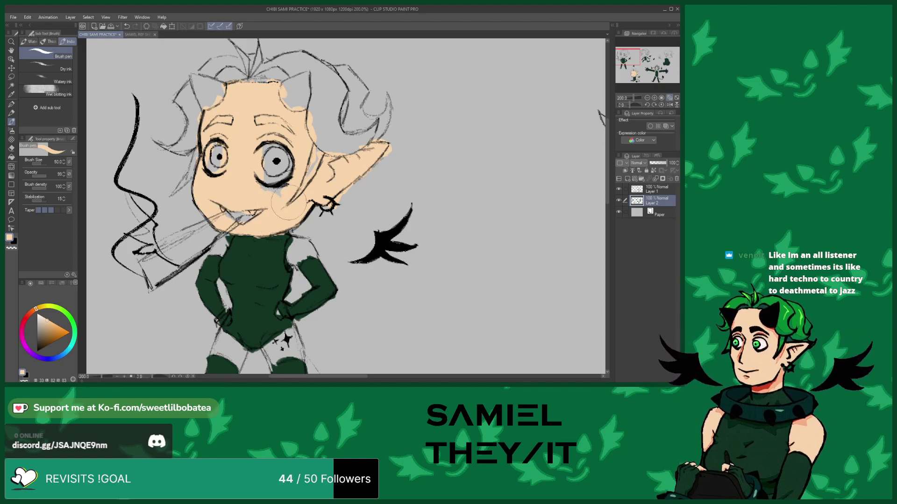
left_click_drag(272, 192, 286, 198)
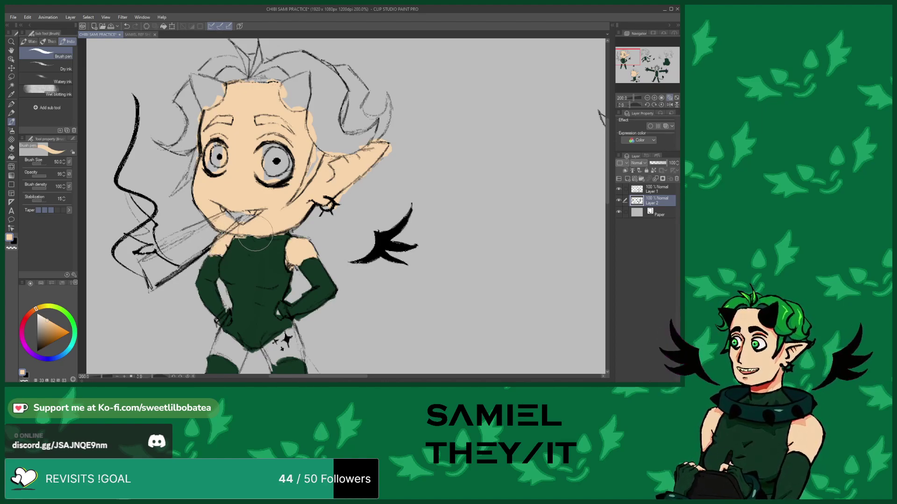
Paint the smoking chibi's bare thighs and the hands on its hips in the peach skin tone
scroll(274, 166, "down", 5)
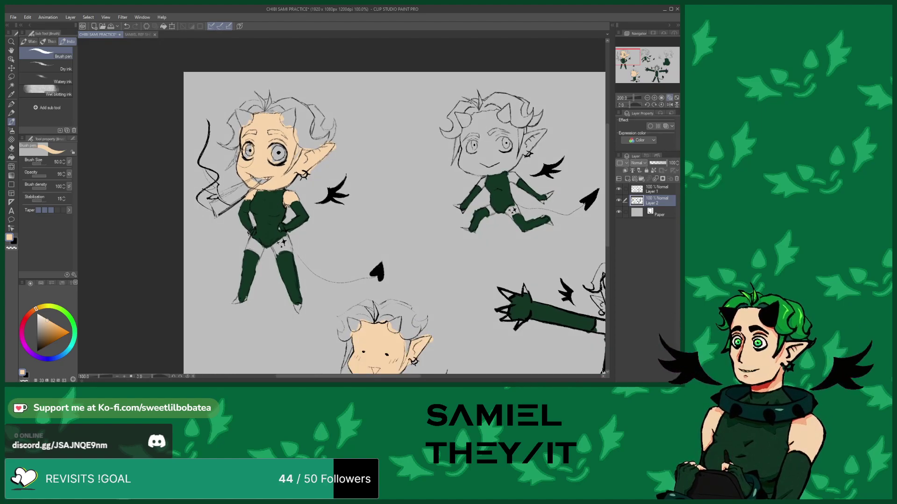
scroll(274, 215, "up", 6)
mouse_move(276, 215)
left_mouse_down()
mouse_move(322, 184)
mouse_move(286, 213)
mouse_move(322, 200)
mouse_move(332, 238)
mouse_move(311, 230)
mouse_move(293, 238)
mouse_move(332, 234)
mouse_move(285, 241)
mouse_move(273, 259)
mouse_move(295, 238)
mouse_move(274, 244)
mouse_move(294, 220)
left_mouse_up()
scroll(294, 219, "down", 2)
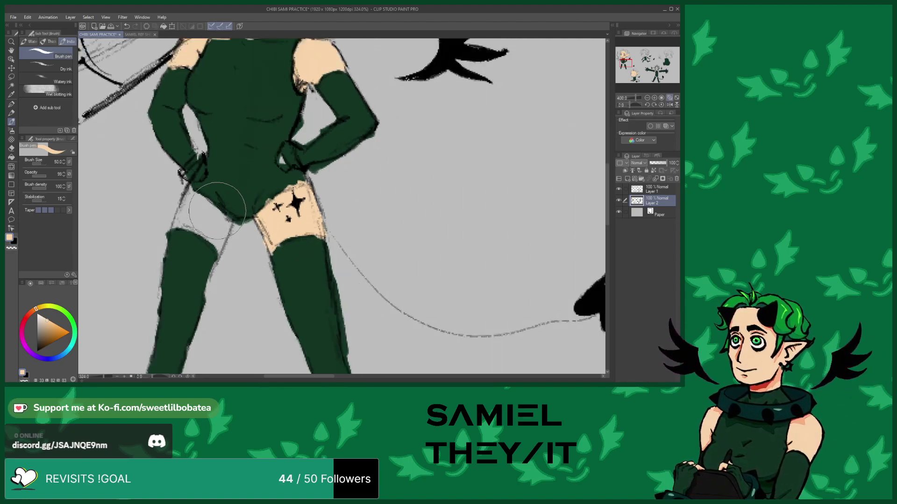
scroll(201, 250, "up", 3)
mouse_move(200, 250)
left_mouse_down()
mouse_move(220, 230)
mouse_move(212, 182)
mouse_move(234, 189)
mouse_move(178, 176)
mouse_move(206, 182)
mouse_move(196, 213)
mouse_move(154, 217)
mouse_move(173, 149)
left_mouse_up()
scroll(173, 150, "down", 5)
scroll(224, 158, "up", 4)
mouse_move(240, 150)
left_mouse_down()
mouse_move(254, 150)
mouse_move(253, 158)
left_mouse_up()
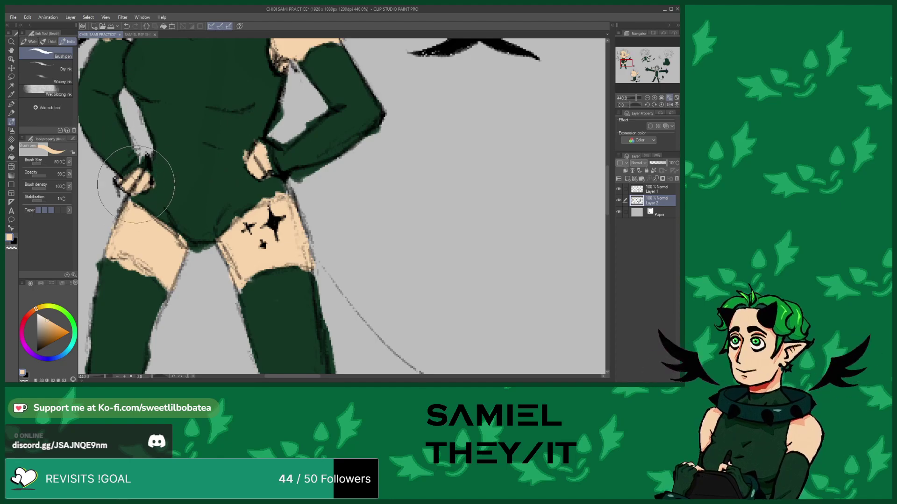
Paint both feet of the smoking chibi below the stockings in the peach skin tone
scroll(143, 173, "down", 5)
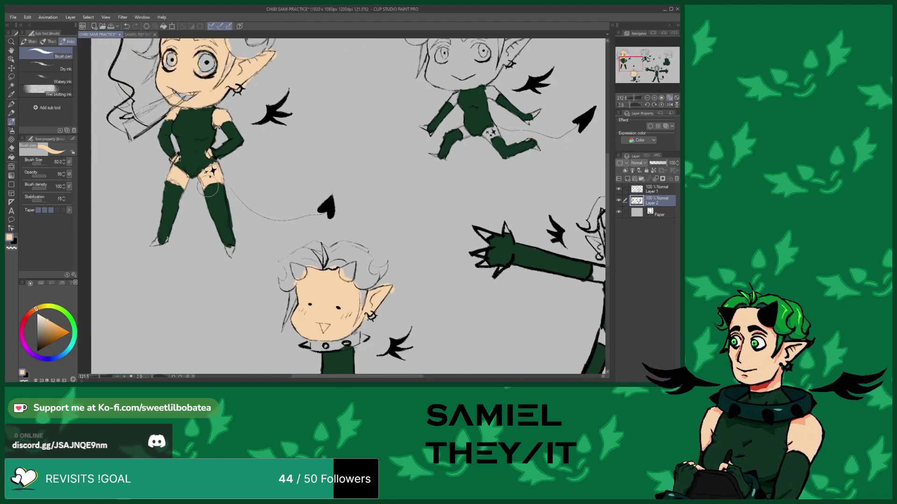
scroll(244, 256, "up", 3)
left_click_drag(243, 256, 239, 249)
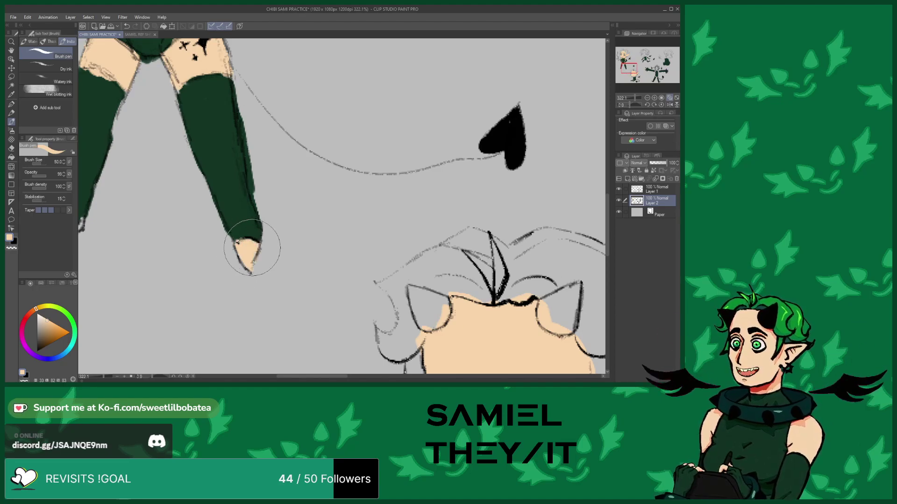
scroll(245, 259, "down", 3)
scroll(149, 228, "up", 4)
mouse_move(136, 206)
left_mouse_down()
mouse_move(130, 216)
mouse_move(155, 221)
mouse_move(200, 208)
left_mouse_up()
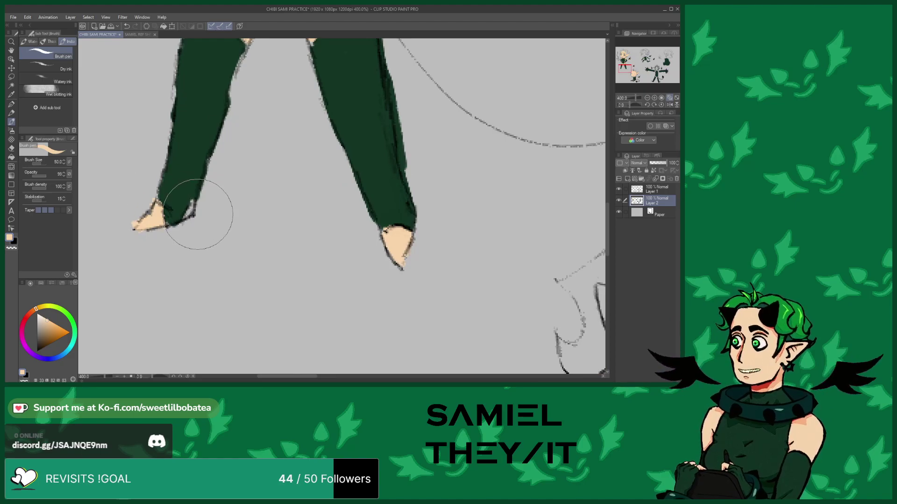
Paint the running chibi's bare thighs in the peach skin tone between the suit and stockings, beneath the star markings
scroll(181, 203, "down", 6)
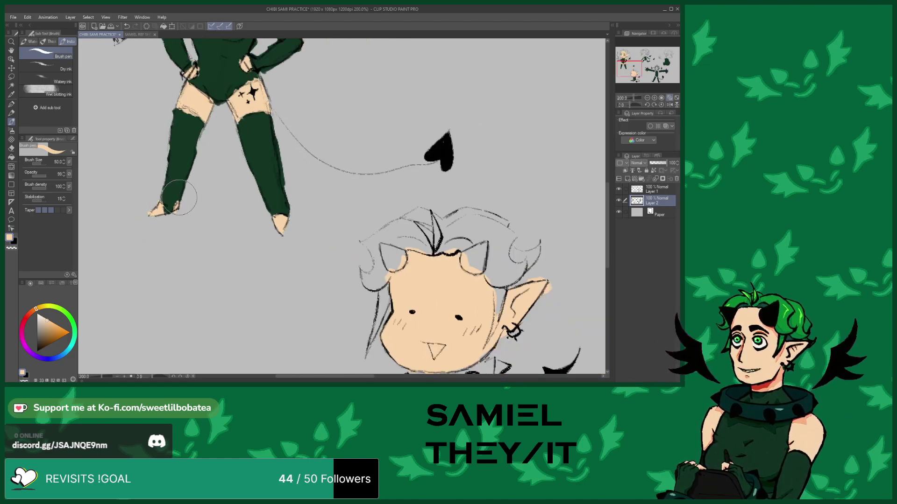
scroll(184, 215, "up", 2)
scroll(253, 273, "down", 3)
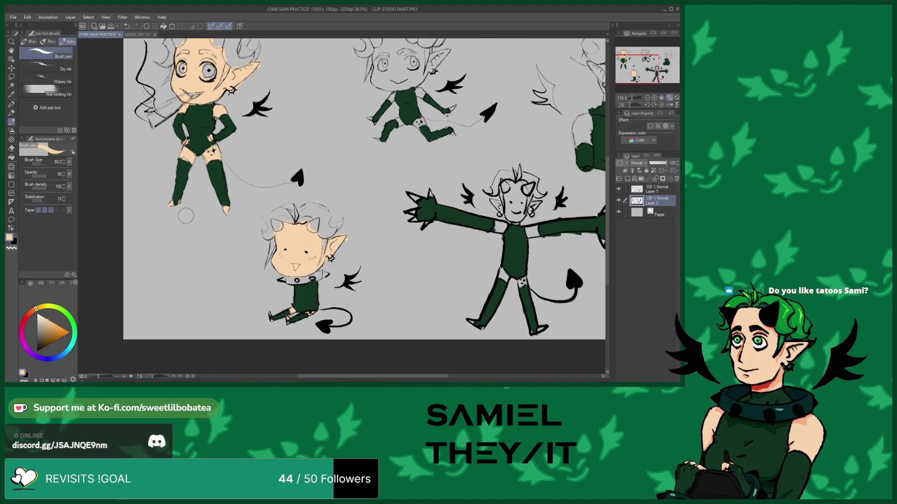
scroll(253, 273, "down", 1)
scroll(253, 274, "up", 2)
scroll(200, 306, "down", 3)
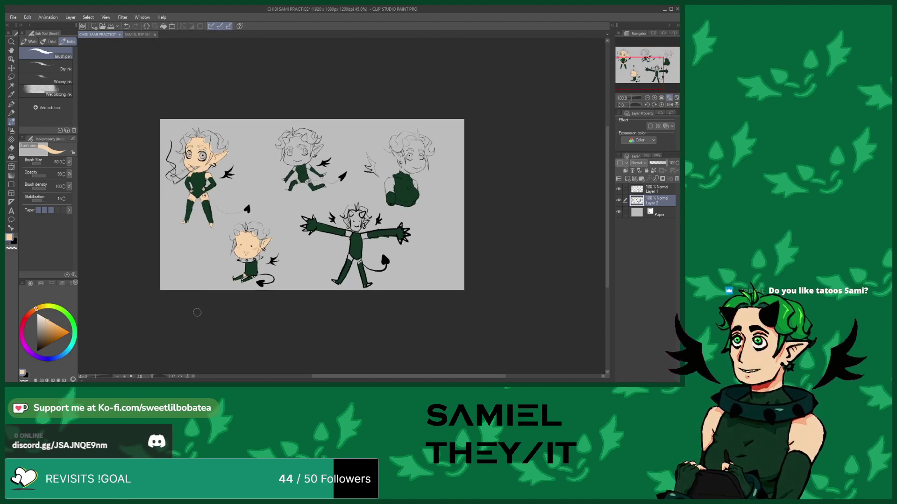
scroll(297, 181, "up", 2)
scroll(322, 140, "up", 7)
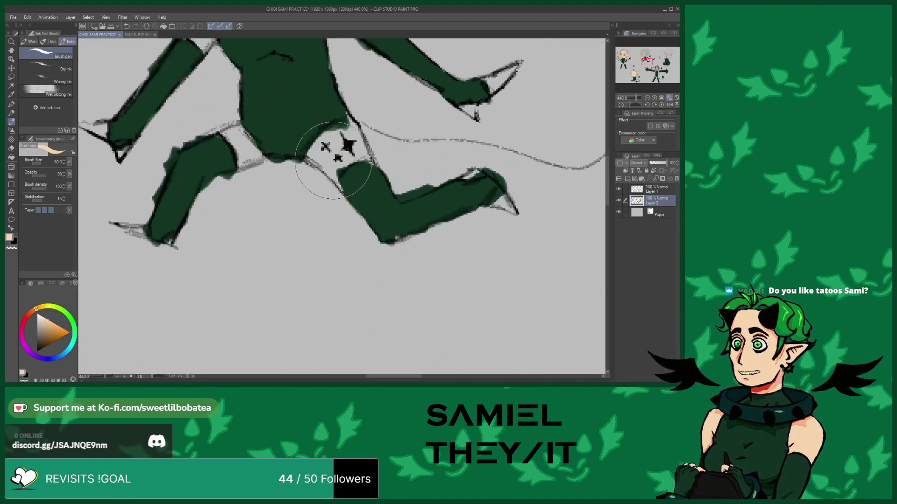
mouse_move(328, 176)
left_mouse_down()
mouse_move(343, 157)
mouse_move(366, 159)
mouse_move(360, 140)
mouse_move(341, 134)
left_mouse_up()
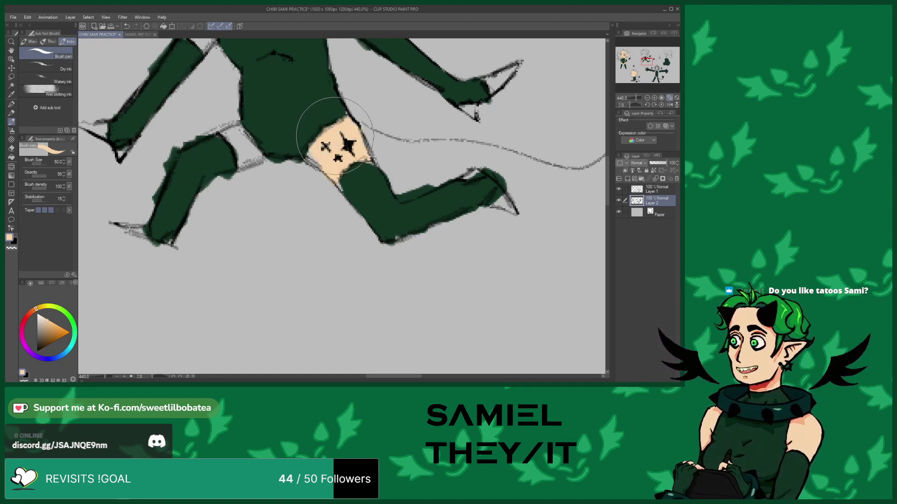
mouse_move(236, 159)
left_mouse_down()
mouse_move(234, 135)
mouse_move(252, 145)
mouse_move(227, 140)
left_mouse_up()
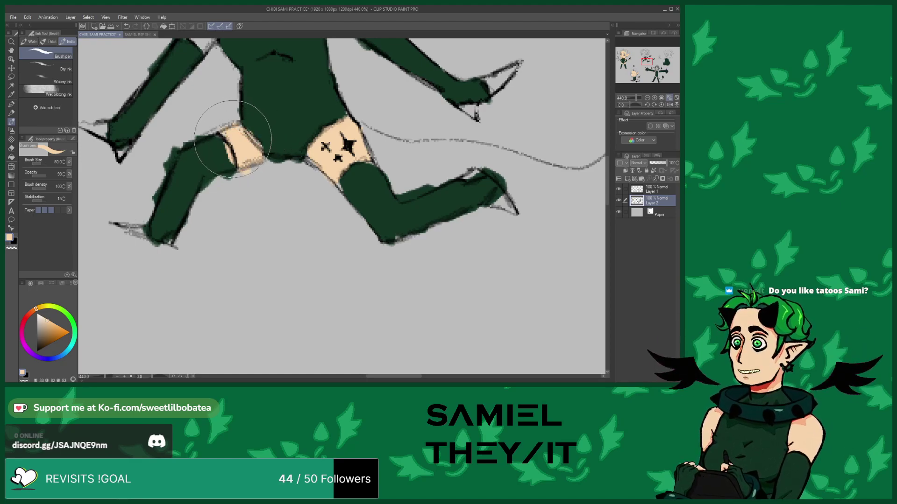
Paint the running chibi's bare upper arm on the side away from the tail in the peach skin tone
scroll(220, 251, "down", 5)
scroll(216, 167, "up", 3)
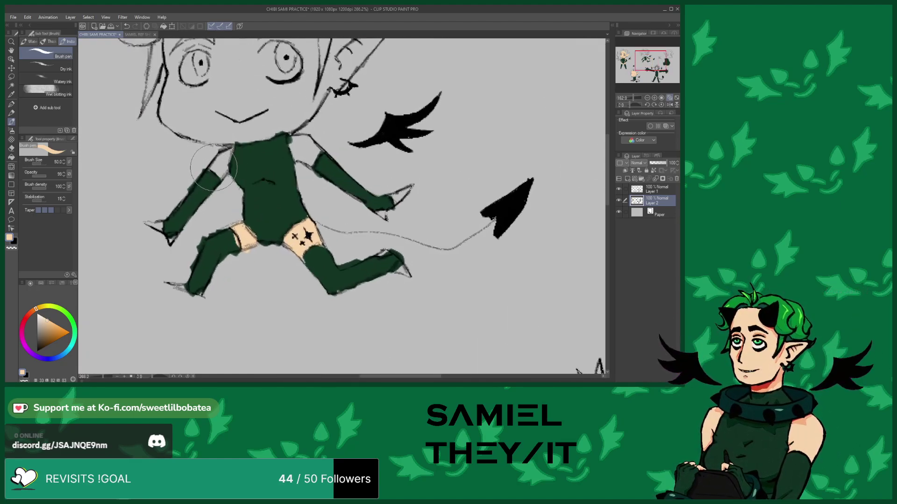
scroll(216, 166, "up", 2)
mouse_move(216, 167)
left_mouse_down()
mouse_move(201, 150)
mouse_move(223, 162)
mouse_move(228, 150)
left_mouse_up()
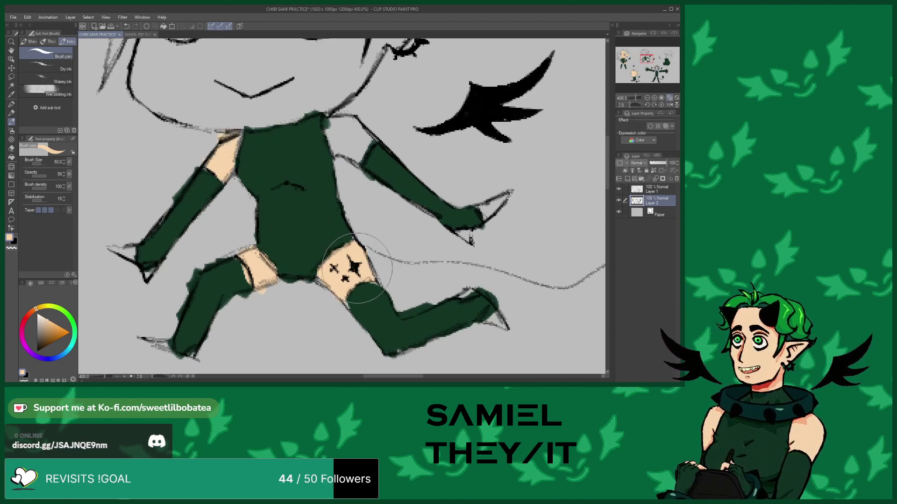
Paint the running chibi's foot and fingers on the side away from the tail in the peach skin tone
scroll(357, 275, "down", 3)
scroll(211, 289, "up", 4)
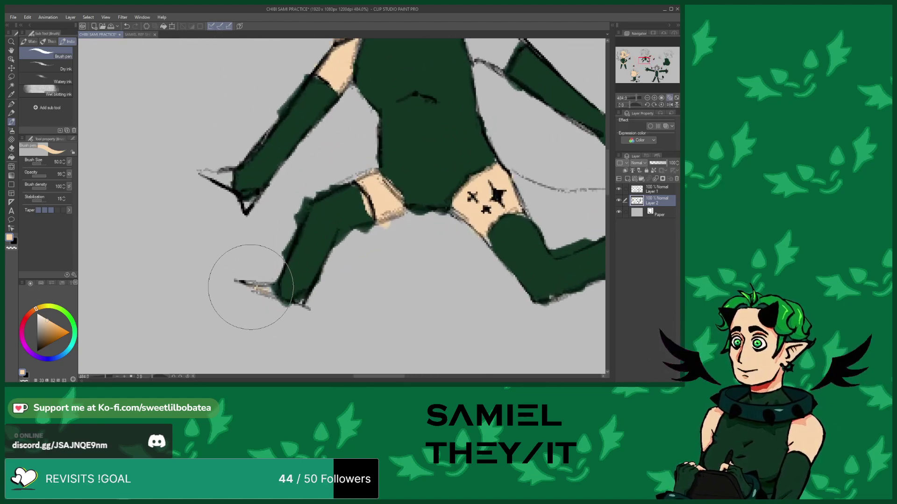
left_click_drag(275, 275, 301, 299)
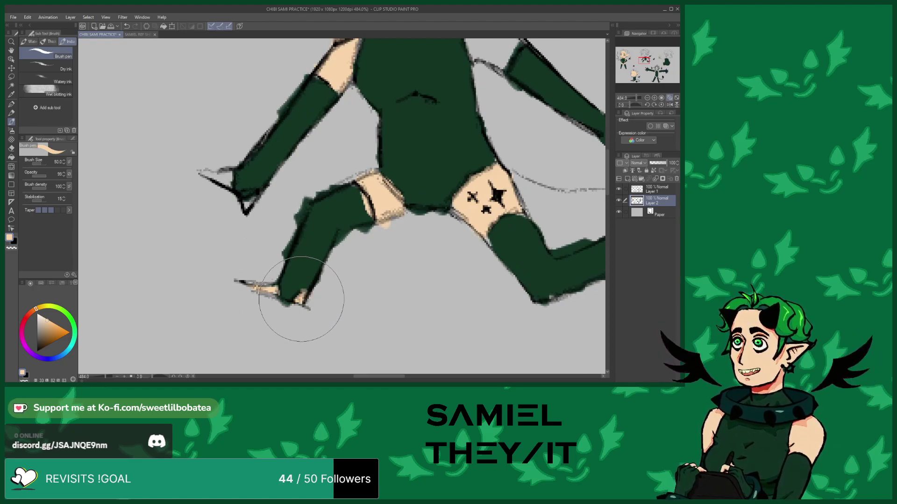
scroll(261, 290, "down", 3)
scroll(275, 266, "up", 3)
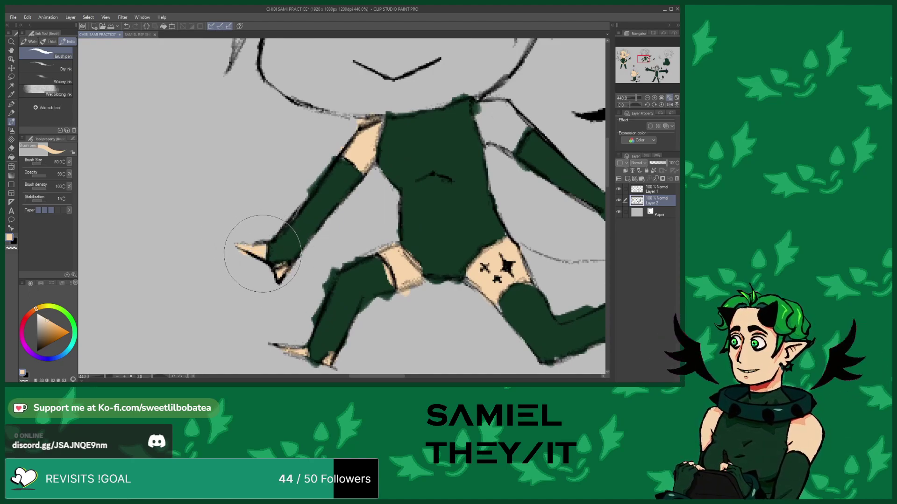
Paint the running chibi's other foot and the fingers of the hand near the tail in the peach skin tone
scroll(168, 154, "down", 3)
scroll(430, 242, "up", 2)
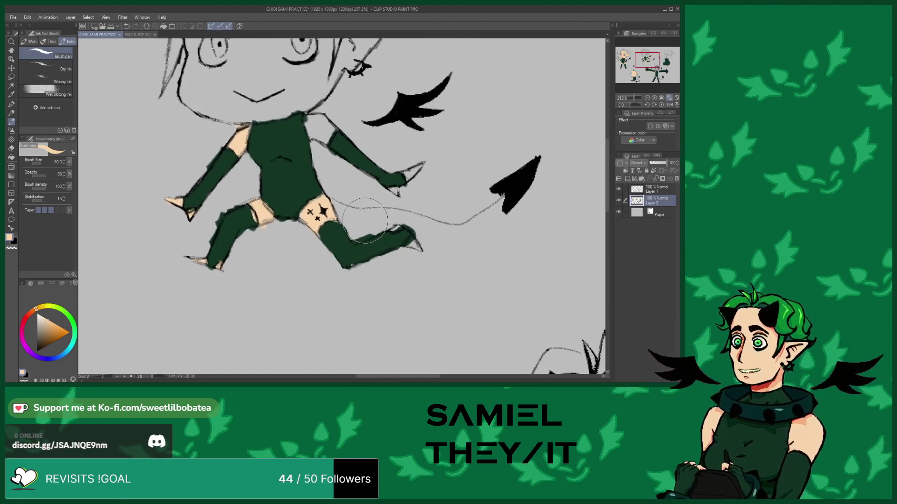
scroll(430, 243, "up", 2)
mouse_move(411, 250)
left_mouse_down()
mouse_move(431, 246)
mouse_move(441, 263)
mouse_move(431, 247)
left_mouse_up()
mouse_move(374, 204)
left_mouse_down()
mouse_move(368, 216)
mouse_move(385, 204)
left_mouse_up()
scroll(327, 294, "down", 3)
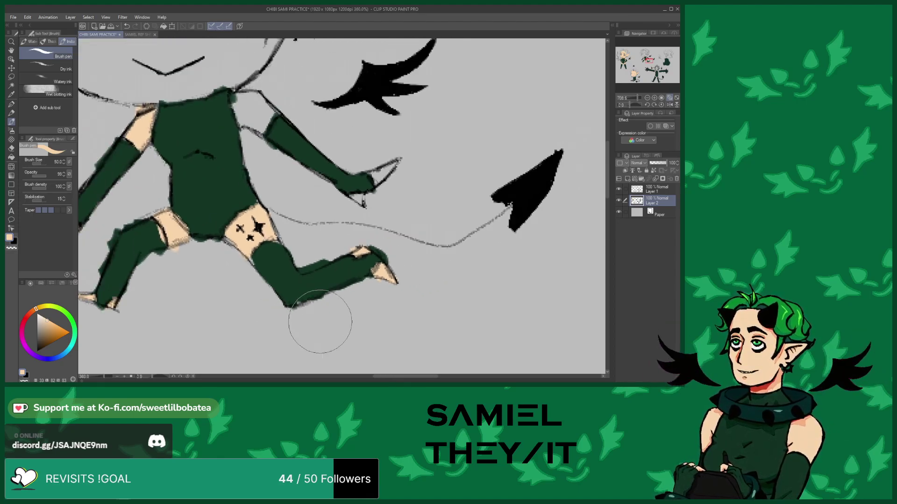
scroll(261, 298, "down", 2)
scroll(286, 244, "up", 4)
mouse_move(286, 245)
left_mouse_down()
mouse_move(310, 250)
mouse_move(304, 237)
mouse_move(356, 175)
mouse_move(348, 202)
mouse_move(339, 199)
left_mouse_up()
scroll(316, 161, "down", 6)
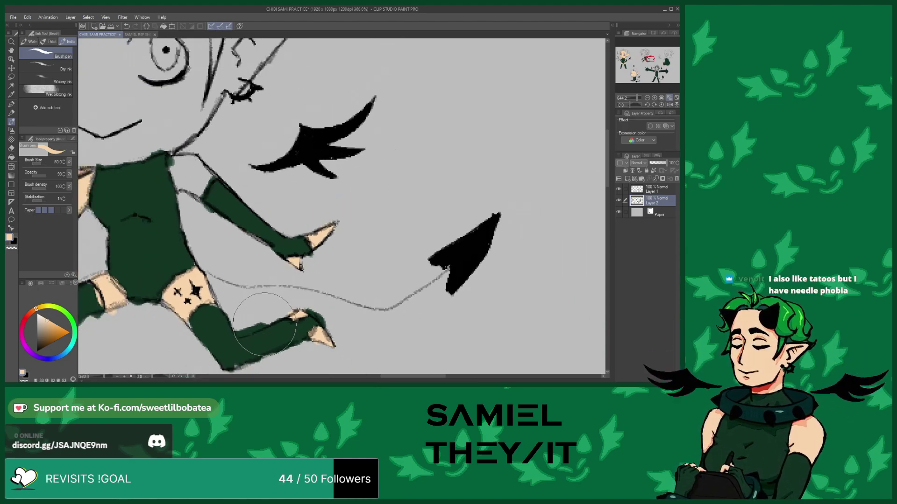
Paint the running chibi's remaining upper arm, jawline and pointed ear in the peach skin tone
scroll(245, 241, "up", 4)
mouse_move(204, 220)
left_mouse_down()
mouse_move(201, 237)
mouse_move(214, 219)
mouse_move(201, 200)
mouse_move(208, 205)
mouse_move(167, 202)
mouse_move(171, 193)
mouse_move(160, 200)
mouse_move(174, 229)
mouse_move(176, 206)
mouse_move(183, 240)
mouse_move(204, 256)
mouse_move(196, 253)
mouse_move(250, 262)
mouse_move(226, 266)
mouse_move(292, 268)
mouse_move(284, 267)
mouse_move(353, 248)
mouse_move(334, 254)
mouse_move(378, 230)
mouse_move(474, 122)
mouse_move(512, 100)
mouse_move(498, 116)
mouse_move(518, 94)
mouse_move(448, 121)
left_mouse_up()
scroll(288, 251, "down", 5)
scroll(180, 223, "up", 3)
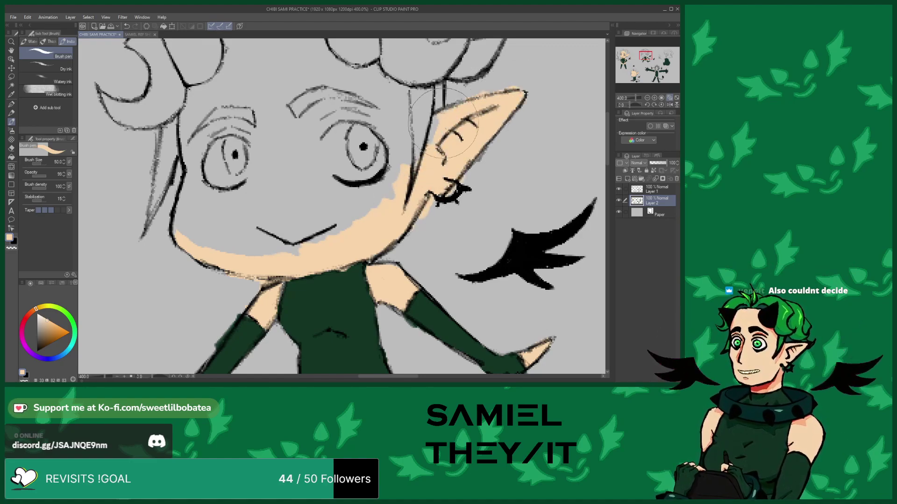
Fill the running chibi's cheeks, brow area and forehead up to the hairline in the peach skin tone
mouse_move(403, 140)
left_mouse_down()
mouse_move(397, 121)
mouse_move(388, 201)
mouse_move(399, 91)
mouse_move(336, 89)
mouse_move(354, 83)
left_mouse_up()
mouse_move(398, 104)
left_mouse_down()
mouse_move(337, 88)
mouse_move(393, 138)
mouse_move(352, 108)
mouse_move(333, 106)
mouse_move(354, 109)
mouse_move(299, 133)
mouse_move(333, 189)
mouse_move(363, 199)
mouse_move(346, 190)
mouse_move(374, 188)
mouse_move(358, 224)
mouse_move(282, 253)
mouse_move(322, 216)
mouse_move(267, 229)
mouse_move(306, 223)
mouse_move(281, 224)
mouse_move(266, 184)
mouse_move(281, 137)
mouse_move(257, 198)
mouse_move(260, 170)
mouse_move(238, 112)
mouse_move(198, 125)
mouse_move(189, 202)
left_mouse_up()
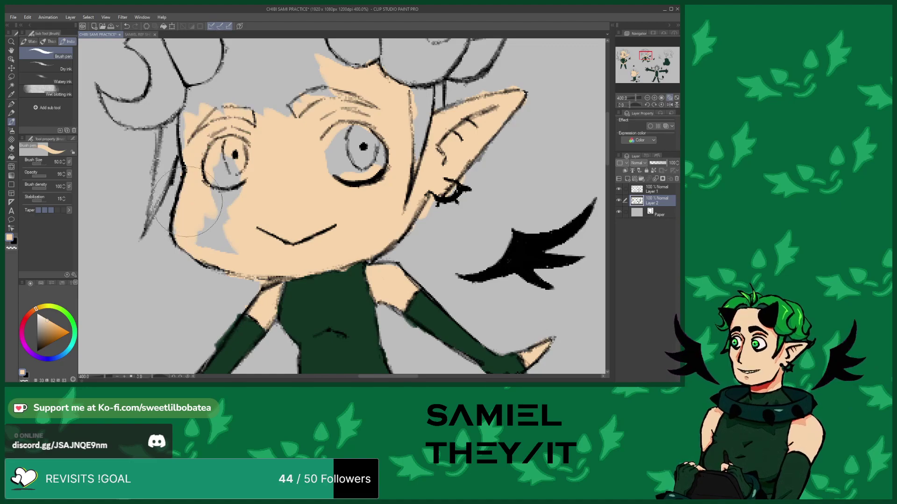
mouse_move(193, 241)
left_mouse_down()
mouse_move(235, 210)
mouse_move(220, 189)
left_mouse_up()
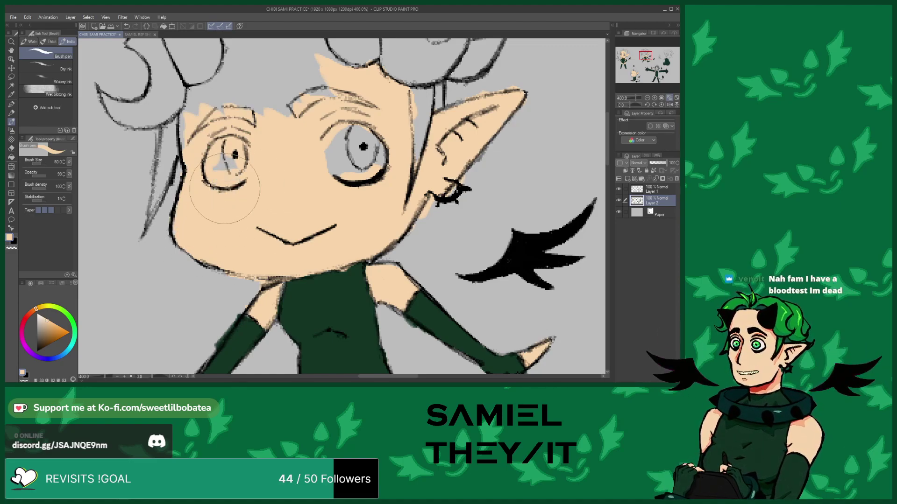
scroll(296, 186, "down", 5)
scroll(219, 236, "up", 5)
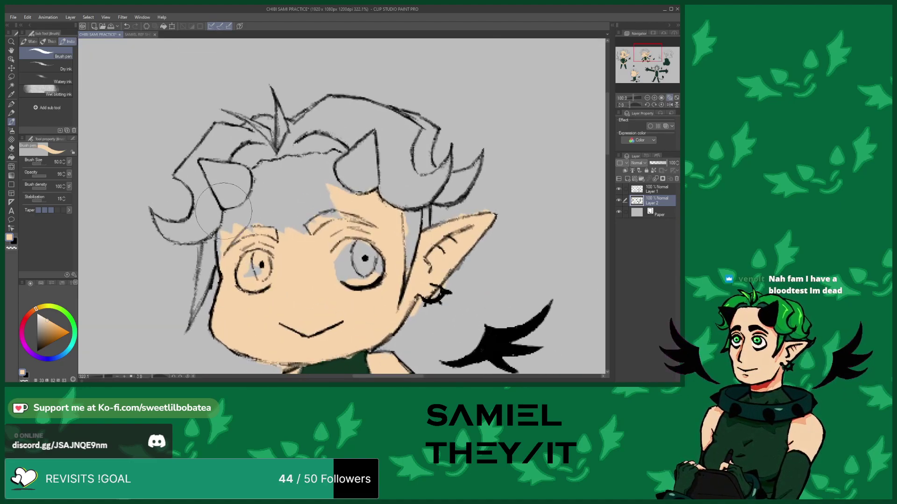
mouse_move(220, 236)
left_mouse_down()
mouse_move(227, 271)
mouse_move(235, 206)
mouse_move(272, 183)
mouse_move(263, 166)
mouse_move(312, 155)
mouse_move(281, 160)
mouse_move(276, 152)
mouse_move(356, 153)
mouse_move(366, 137)
mouse_move(341, 191)
mouse_move(381, 185)
mouse_move(352, 215)
mouse_move(326, 222)
mouse_move(316, 200)
mouse_move(327, 168)
mouse_move(302, 225)
left_mouse_up()
scroll(286, 217, "down", 8)
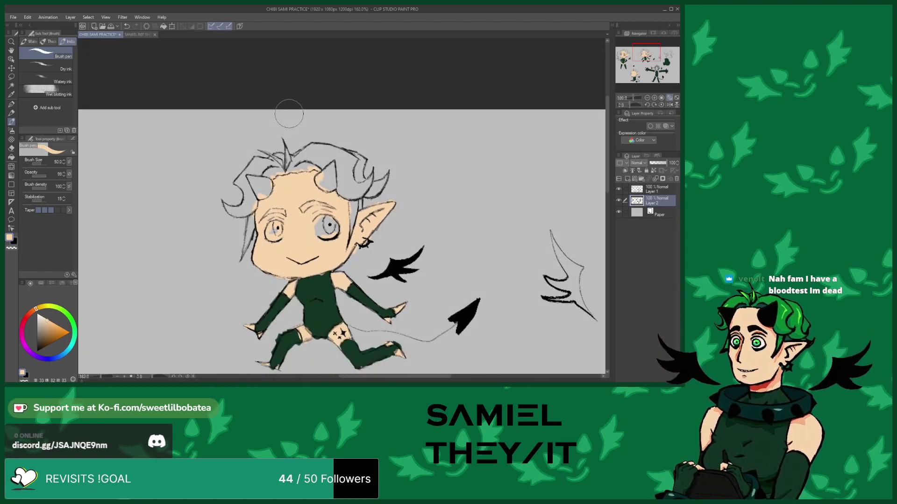
Paint the toe and heel of the outstretched-arms chibi's foot away from the tail in the peach skin tone
scroll(260, 286, "up", 4)
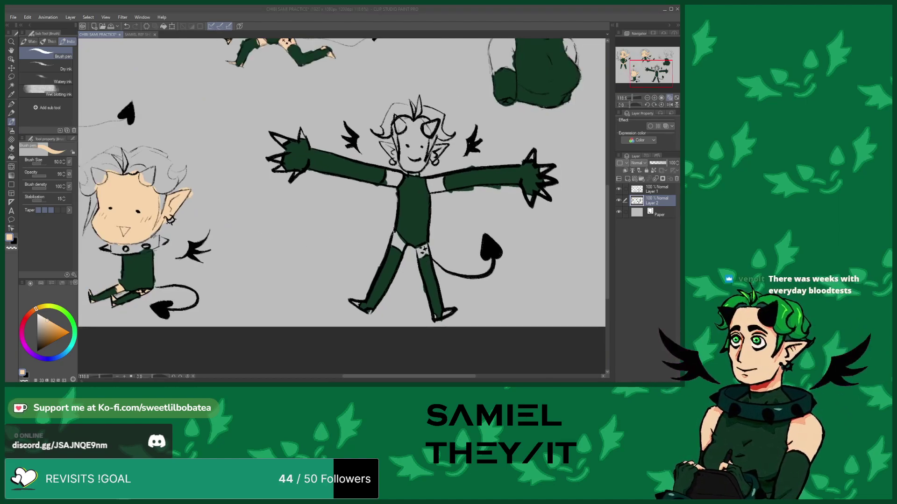
scroll(203, 236, "down", 2)
left_click(84, 240)
scroll(338, 289, "up", 6)
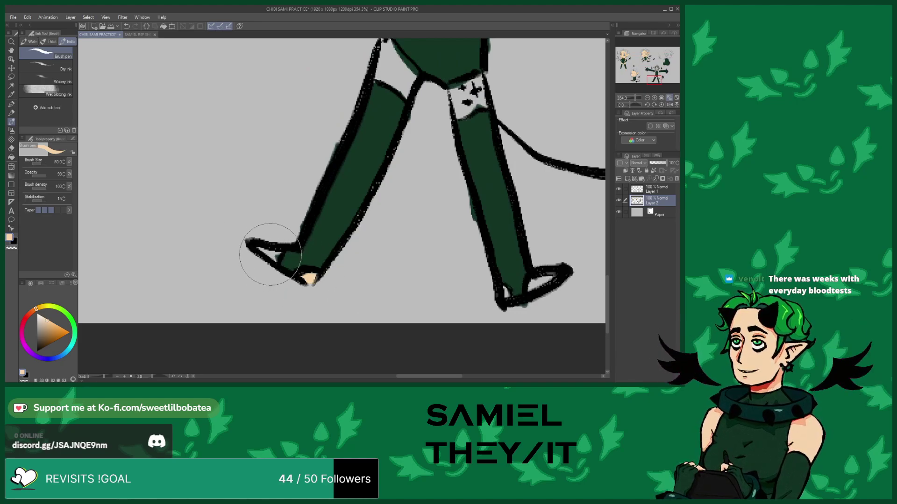
scroll(260, 253, "down", 4)
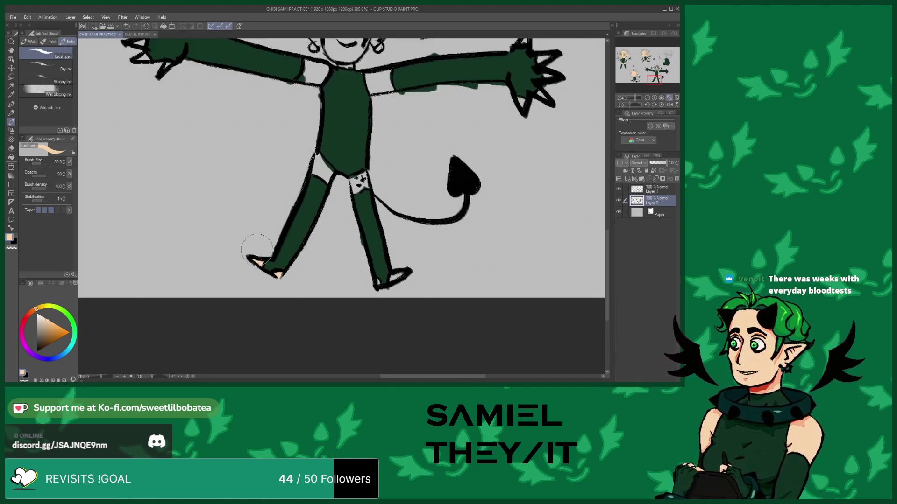
Paint both bare thighs of the outstretched-arms chibi in the peach skin tone, beneath the star markings
scroll(303, 234, "up", 4)
left_click_drag(309, 171, 335, 184)
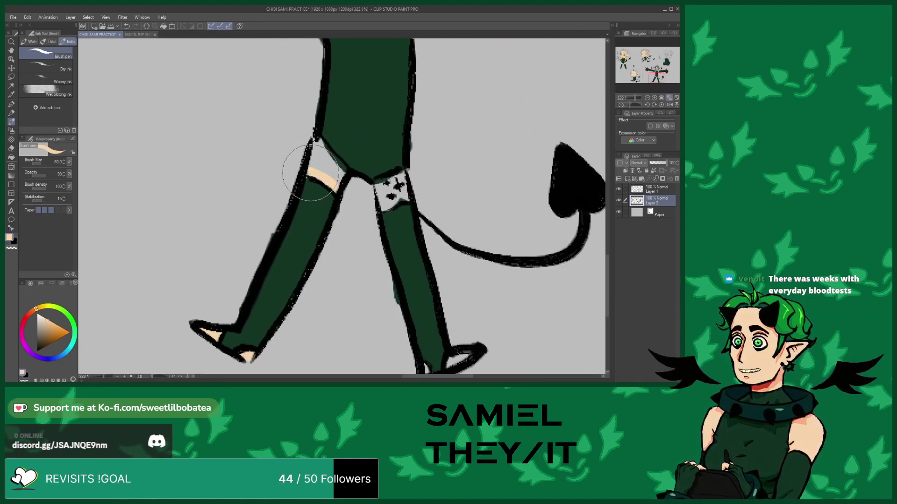
mouse_move(315, 147)
left_mouse_down()
mouse_move(329, 151)
mouse_move(334, 166)
mouse_move(322, 169)
mouse_move(330, 185)
left_mouse_up()
mouse_move(380, 200)
left_mouse_down()
mouse_move(392, 195)
mouse_move(374, 194)
mouse_move(396, 193)
mouse_move(384, 193)
left_mouse_up()
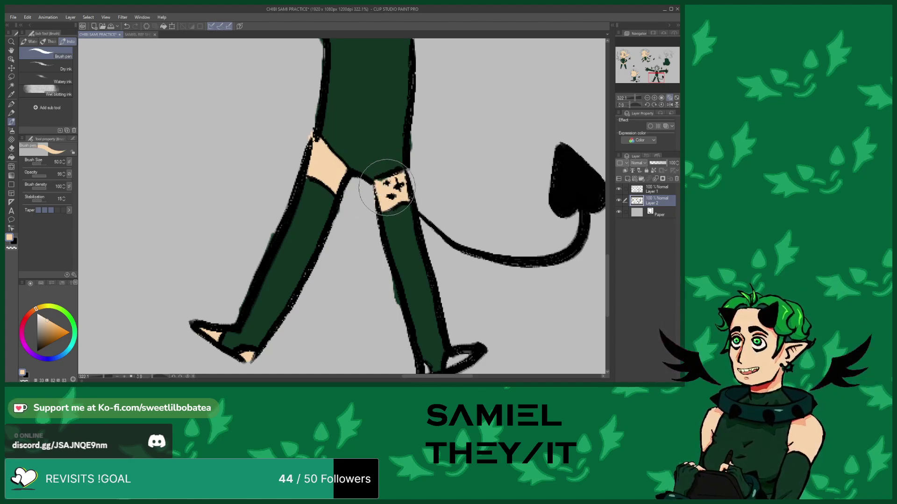
Paint the outstretched-arms chibi's other foot, on the tail side, in the peach skin tone
scroll(286, 152, "down", 5)
scroll(204, 202, "up", 7)
mouse_move(296, 267)
left_mouse_down()
mouse_move(314, 252)
mouse_move(309, 244)
mouse_move(249, 258)
left_mouse_up()
scroll(249, 258, "down", 7)
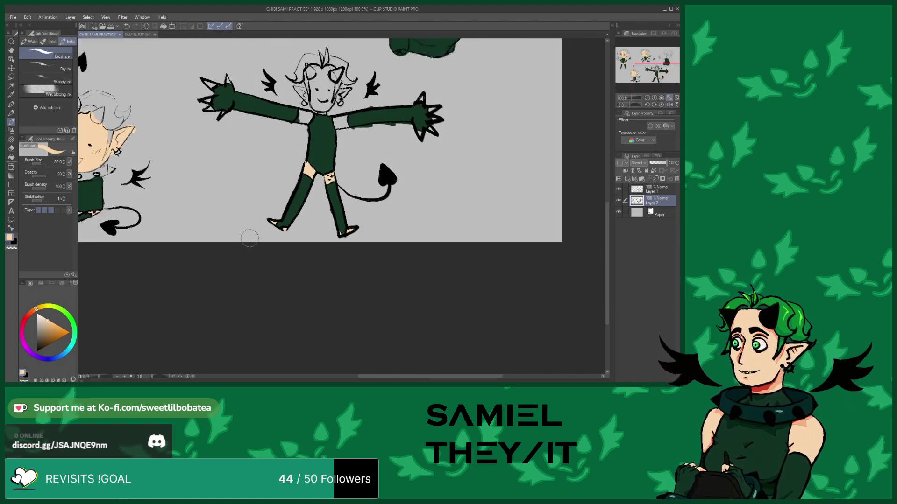
Paint the outstretched-arms chibi's upper arms and neck, plus the chin and ear on the tail side, in peach
scroll(329, 162, "up", 4)
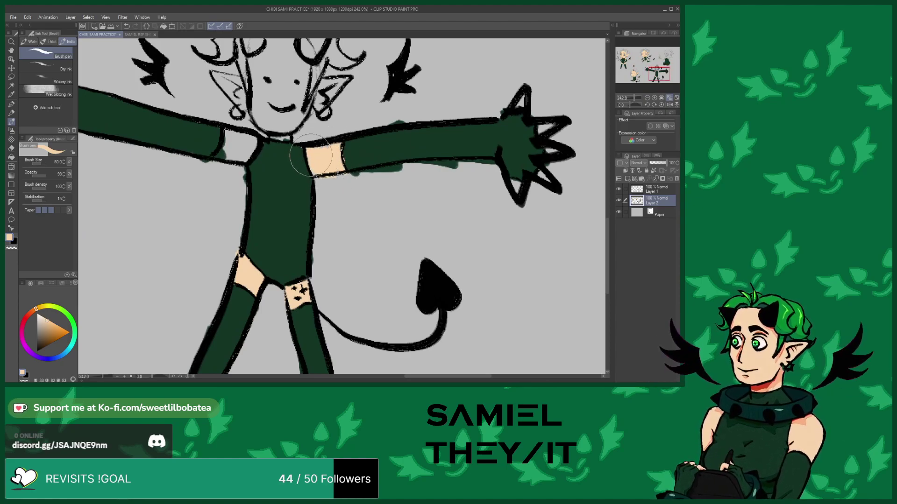
left_click_drag(238, 152, 253, 135)
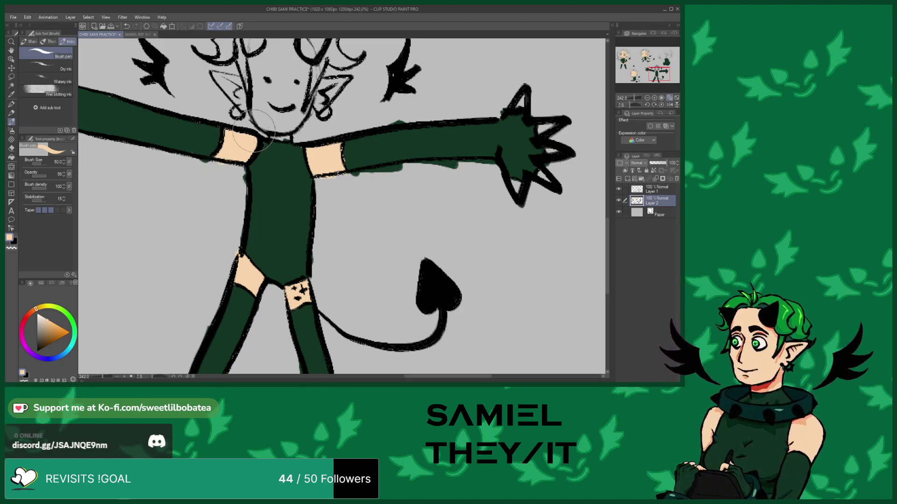
left_click_drag(284, 114, 320, 82)
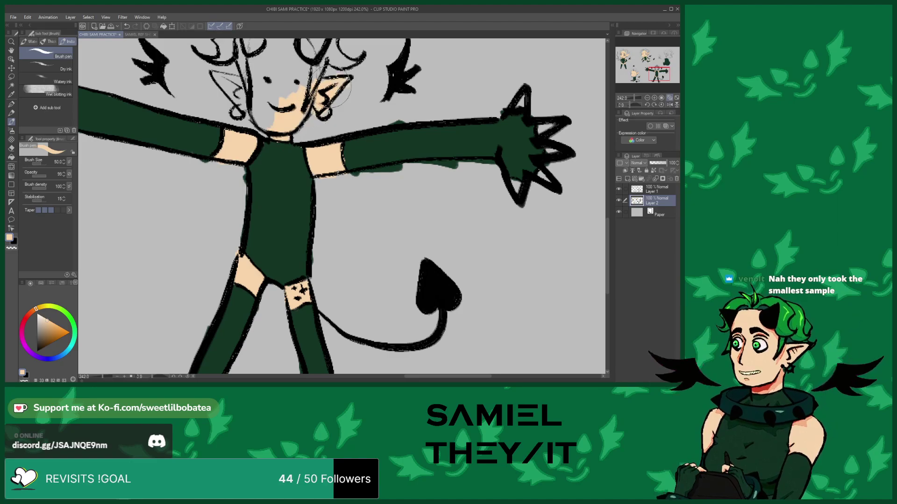
Fill the rest of the outstretched-arms chibi's face and its other pointed ear in the peach skin tone
scroll(276, 127, "down", 5)
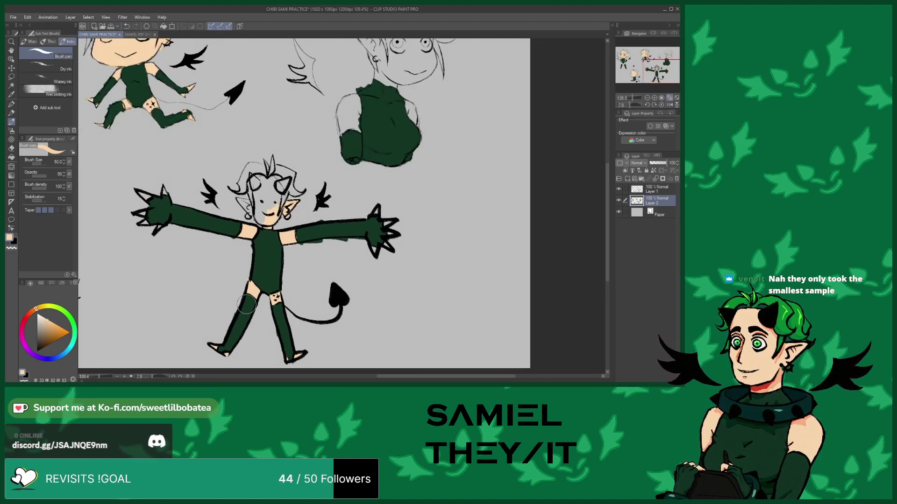
scroll(280, 206, "up", 7)
mouse_move(280, 202)
left_mouse_down()
mouse_move(299, 179)
mouse_move(278, 139)
mouse_move(287, 134)
mouse_move(254, 134)
mouse_move(267, 137)
mouse_move(242, 188)
mouse_move(268, 155)
mouse_move(266, 225)
mouse_move(280, 222)
mouse_move(278, 240)
mouse_move(291, 231)
mouse_move(241, 223)
left_mouse_up()
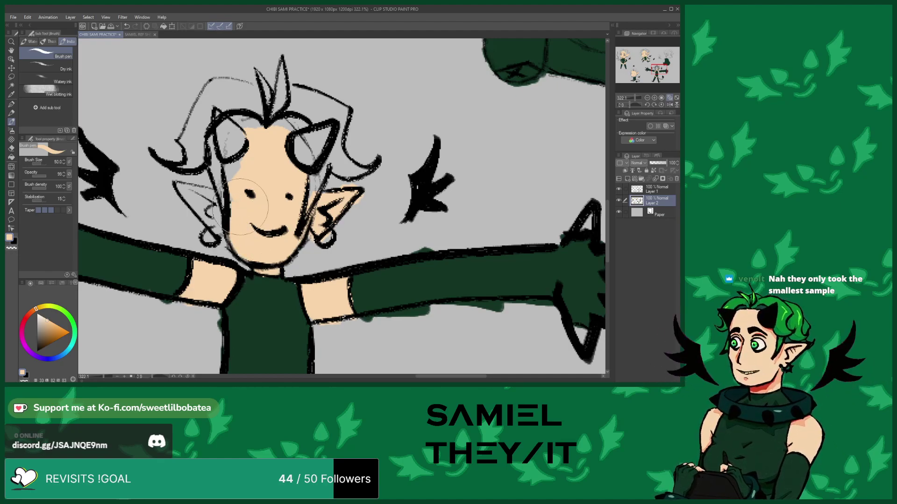
left_click_drag(240, 176, 238, 181)
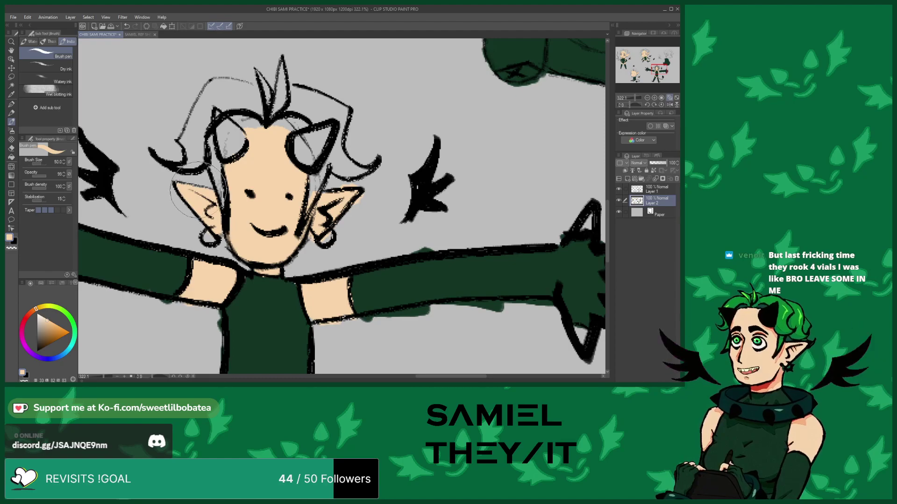
Paint the five pointed fingertips of the outstretched-arms chibi's tail-side hand in the peach skin tone
scroll(219, 185, "down", 5)
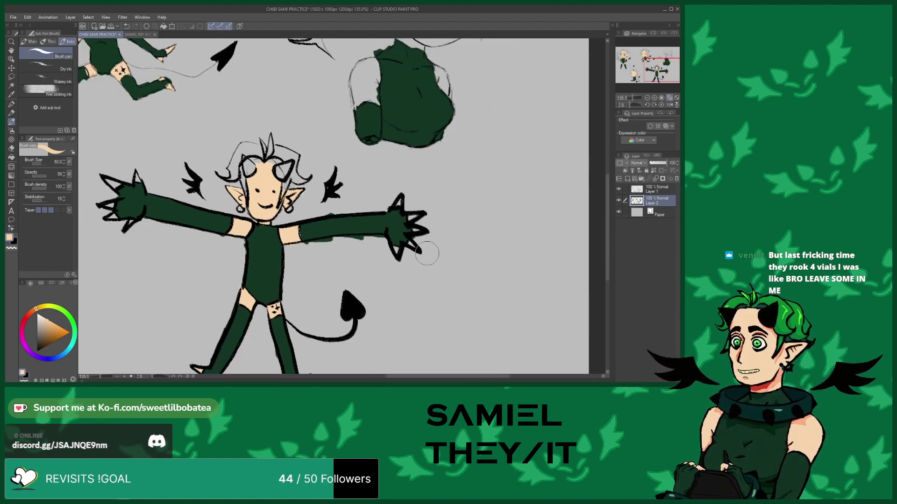
scroll(424, 254, "up", 6)
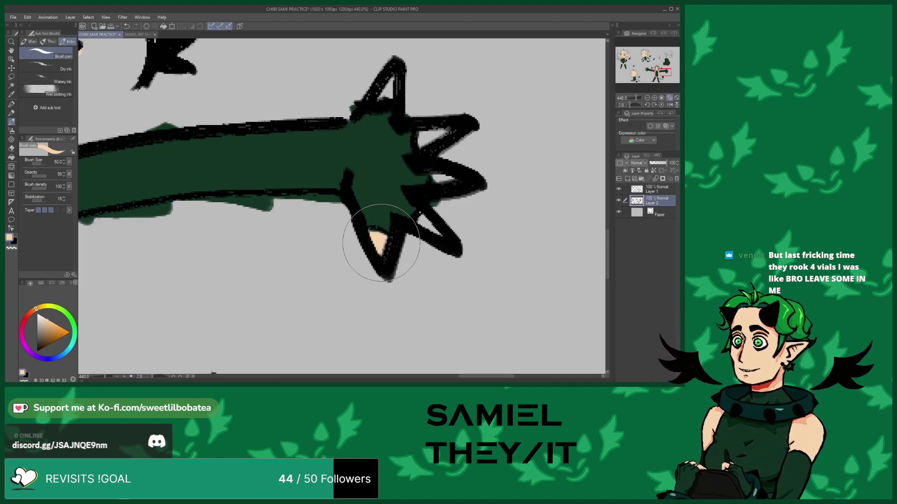
left_click_drag(420, 229, 434, 226)
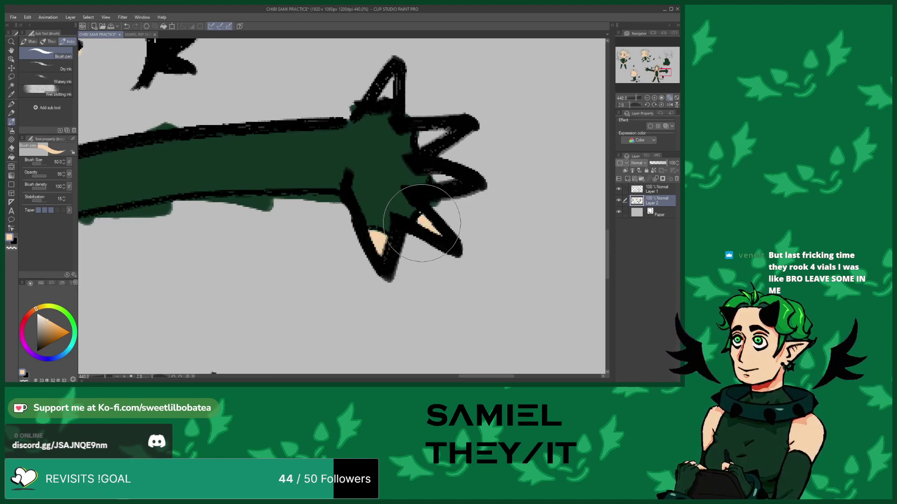
left_click_drag(441, 174, 435, 178)
left_click_drag(420, 140, 427, 133)
left_click_drag(381, 91, 393, 79)
scroll(374, 254, "down", 8)
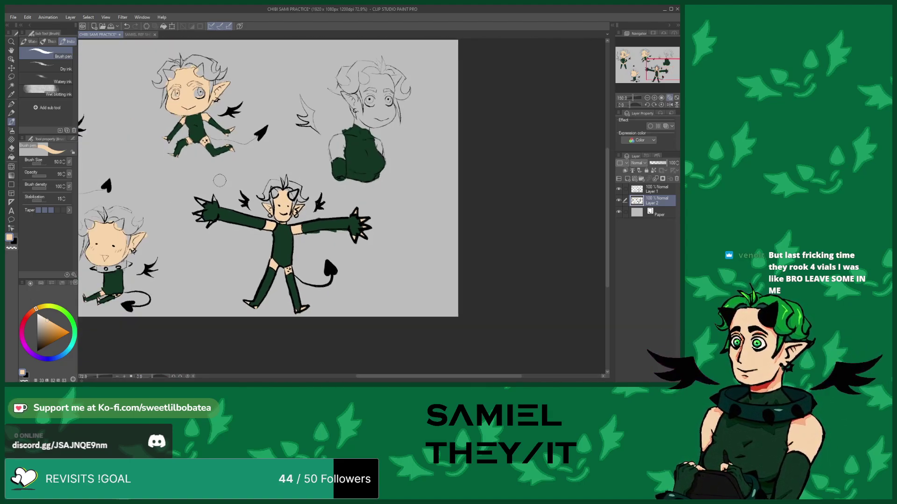
Paint the pointed fingertips of the outstretched-arms chibi's other hand, away from the tail, in the peach skin tone
scroll(208, 248, "up", 6)
left_click_drag(240, 224, 258, 226)
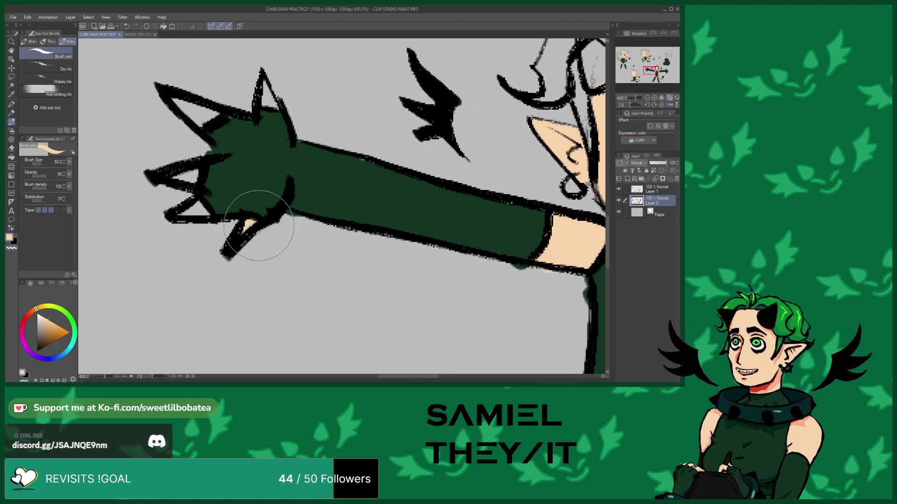
mouse_move(181, 216)
left_mouse_down()
mouse_move(196, 211)
mouse_move(172, 176)
left_mouse_up()
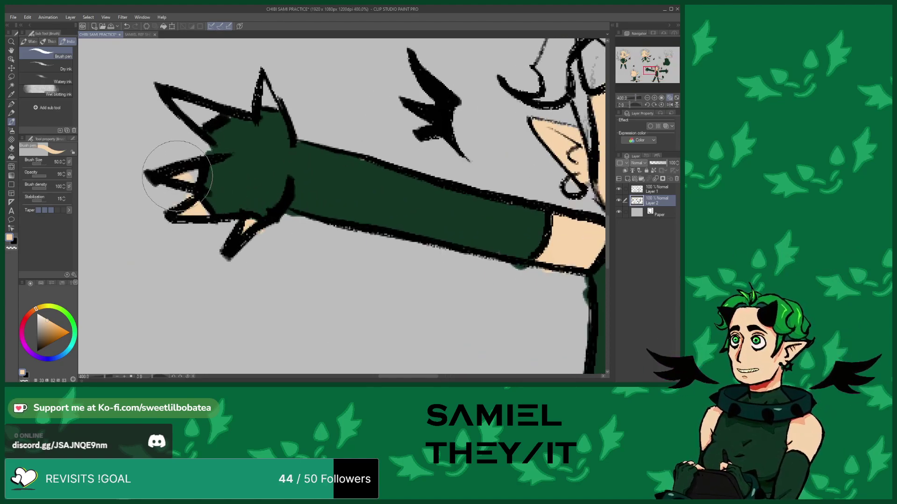
mouse_move(189, 117)
left_mouse_down()
mouse_move(215, 108)
mouse_move(173, 101)
mouse_move(213, 114)
mouse_move(265, 95)
left_mouse_up()
scroll(260, 77, "down", 8)
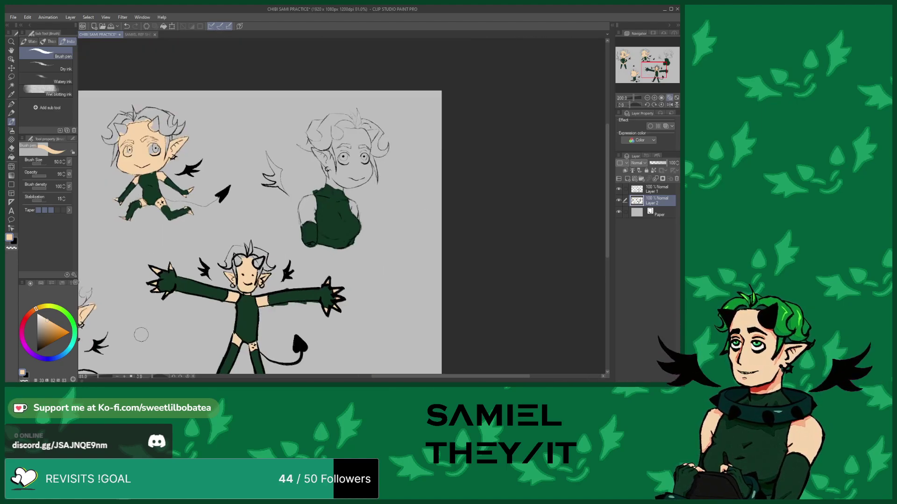
Fill the bust sketch's face, pointed ear and neck with the peach skin tone
scroll(322, 163, "up", 3)
scroll(322, 164, "up", 2)
left_click_drag(345, 187, 345, 213)
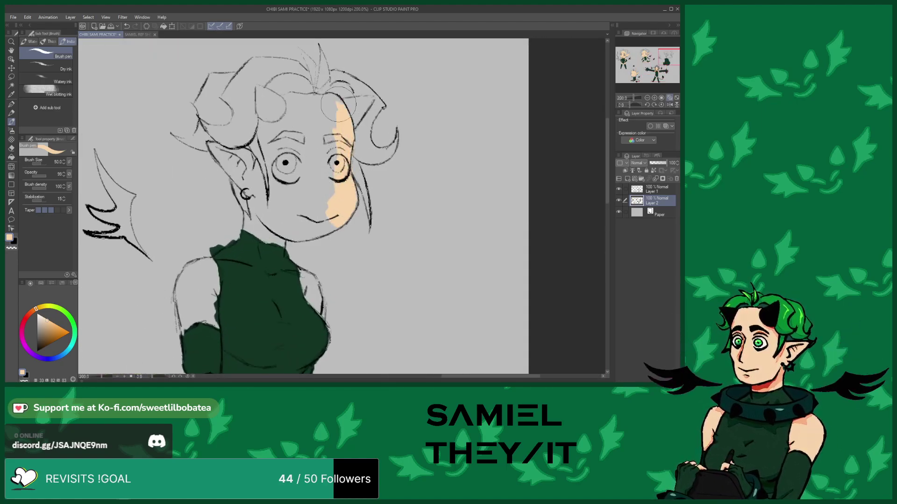
mouse_move(285, 119)
left_mouse_down()
mouse_move(304, 110)
mouse_move(303, 139)
left_mouse_up()
left_click_drag(306, 171, 325, 138)
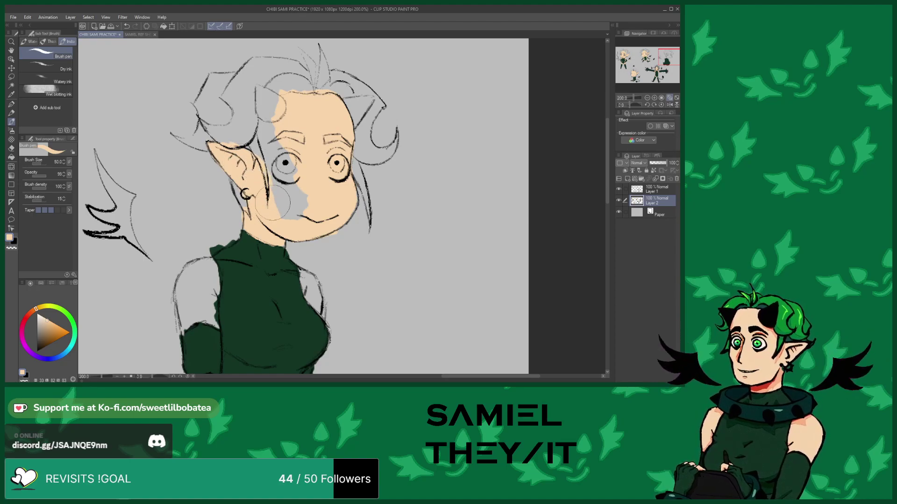
left_click_drag(269, 189, 276, 173)
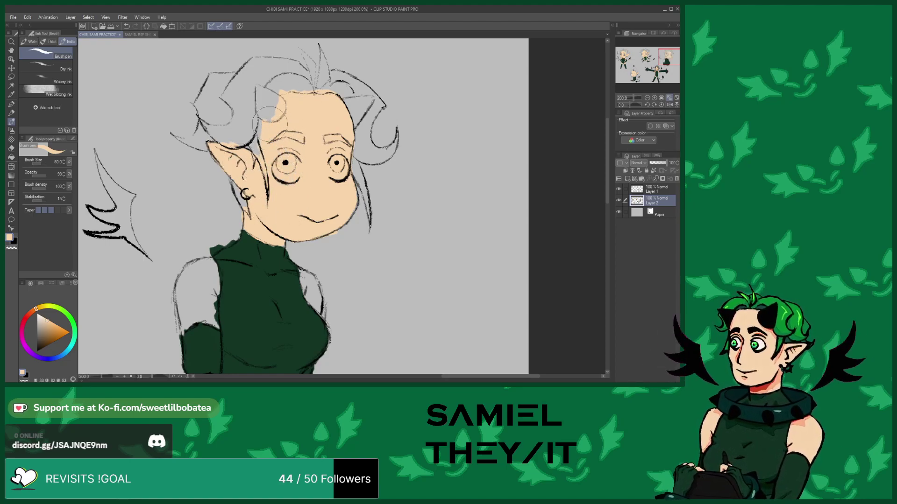
Paint both bare upper arms of the bust sketch in peach between the suit and the sleeves
scroll(266, 119, "down", 5)
scroll(244, 158, "up", 5)
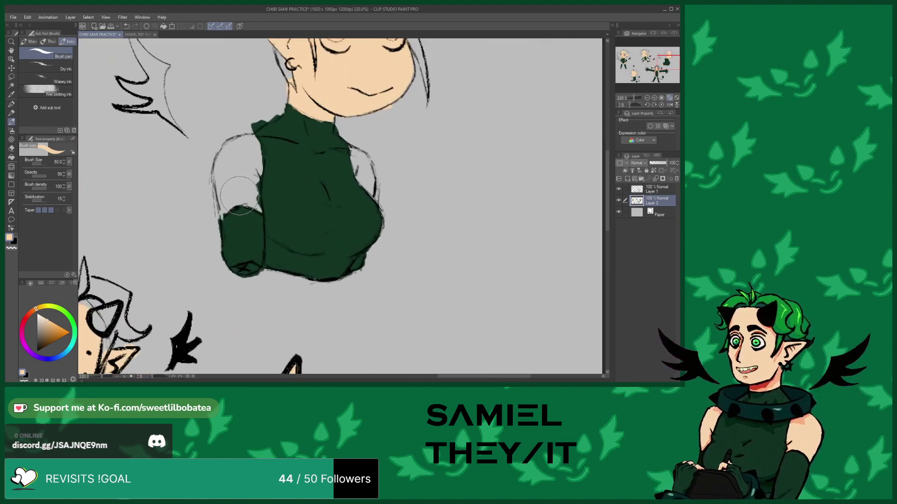
mouse_move(260, 204)
left_mouse_down()
mouse_move(260, 224)
mouse_move(260, 156)
mouse_move(274, 194)
mouse_move(262, 104)
mouse_move(238, 100)
mouse_move(196, 135)
mouse_move(203, 235)
mouse_move(245, 199)
mouse_move(234, 205)
mouse_move(246, 211)
mouse_move(215, 196)
mouse_move(222, 145)
mouse_move(236, 124)
mouse_move(240, 149)
mouse_move(296, 104)
left_mouse_up()
mouse_move(460, 190)
left_mouse_down()
mouse_move(472, 200)
mouse_move(469, 159)
mouse_move(466, 172)
mouse_move(442, 130)
mouse_move(426, 136)
mouse_move(430, 176)
mouse_move(426, 150)
mouse_move(460, 188)
mouse_move(444, 156)
mouse_move(418, 143)
left_mouse_up()
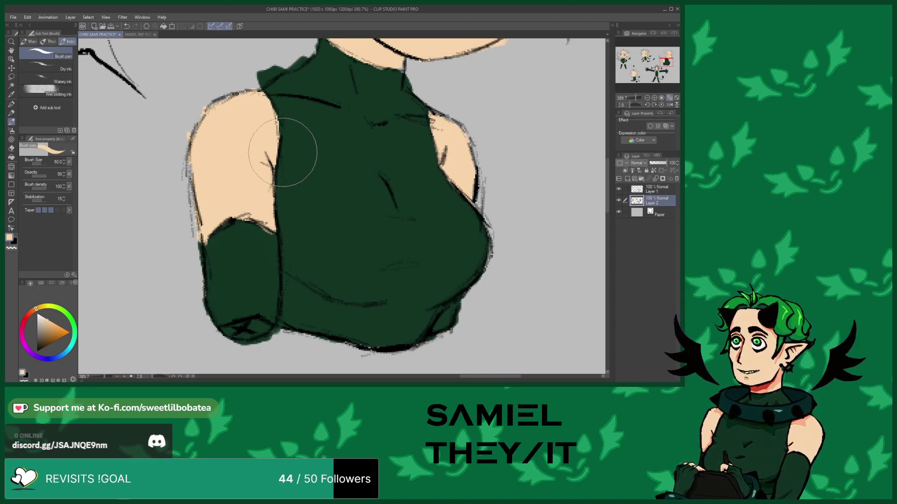
Touch up the hands-on-hips chibi's neckline in sampled dark green and its cigarette-side shoulder in sampled peach
scroll(286, 164, "down", 5)
scroll(296, 206, "down", 7)
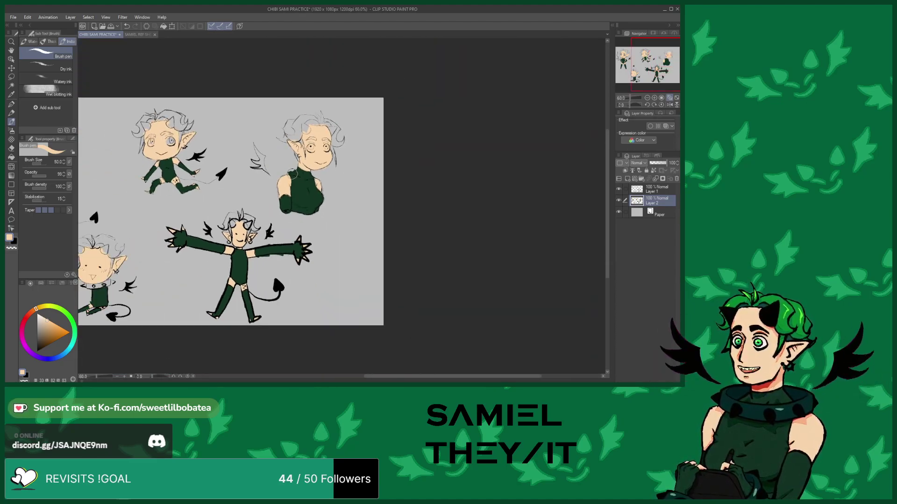
scroll(176, 154, "up", 5)
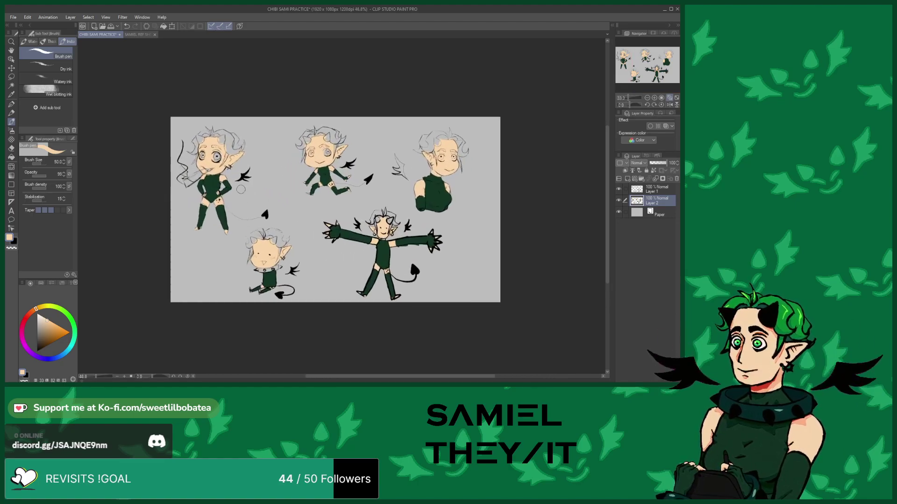
scroll(188, 168, "up", 4)
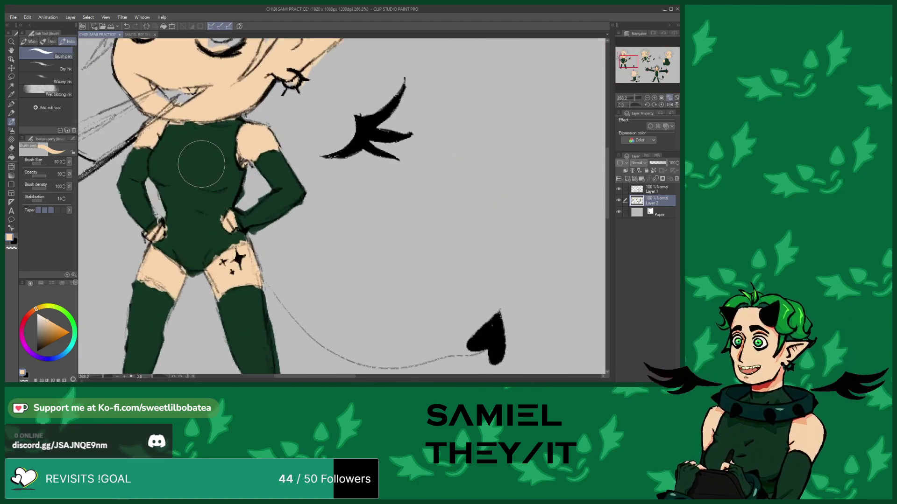
left_click(234, 150, "alt")
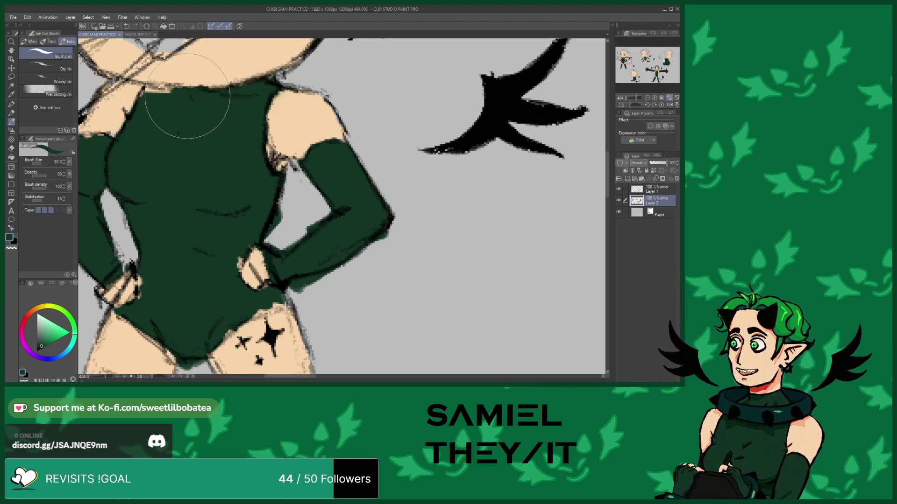
scroll(169, 93, "down", 1)
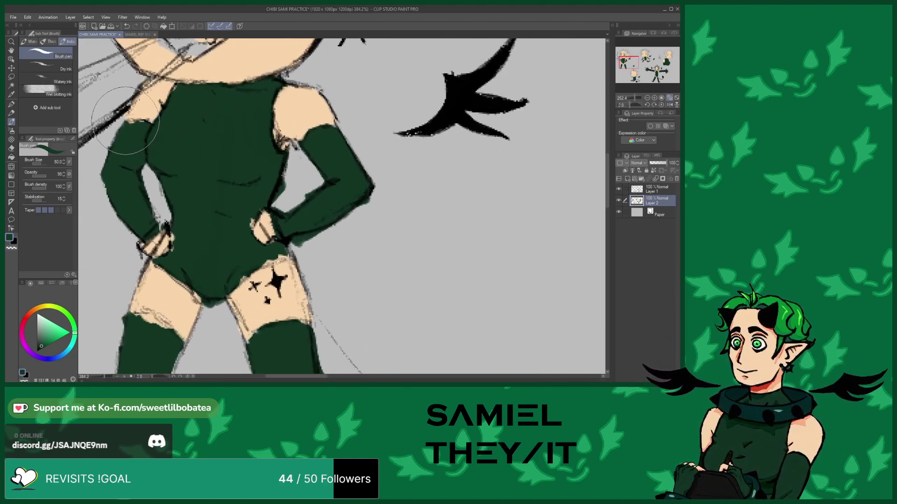
left_click(150, 108, "alt")
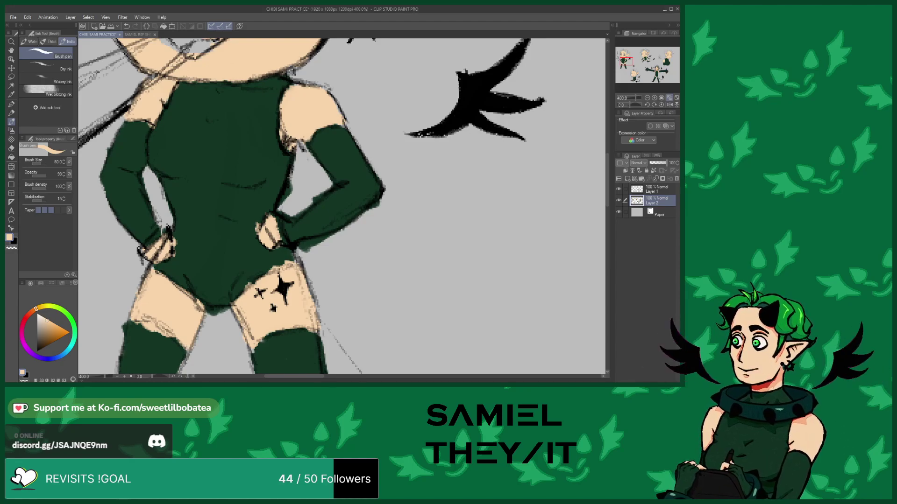
scroll(256, 157, "down", 3)
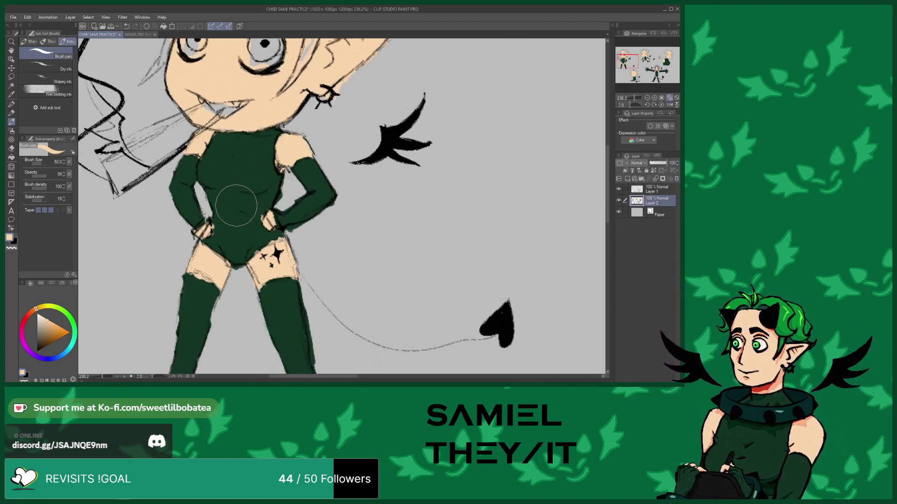
Sample the suit's dark green and touch up the hands-on-hips chibi's cigarette-side sleeve near the wrist
left_click(237, 232, "alt")
scroll(236, 232, "up", 2)
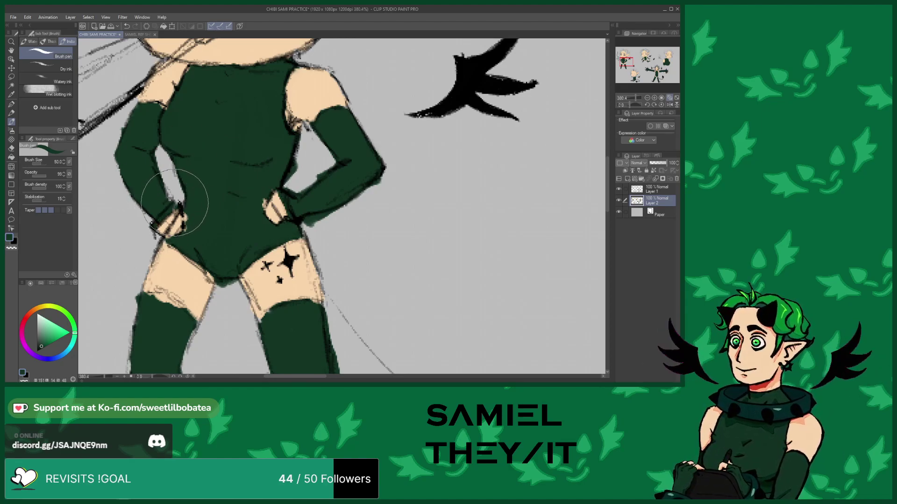
key("alt+Tab")
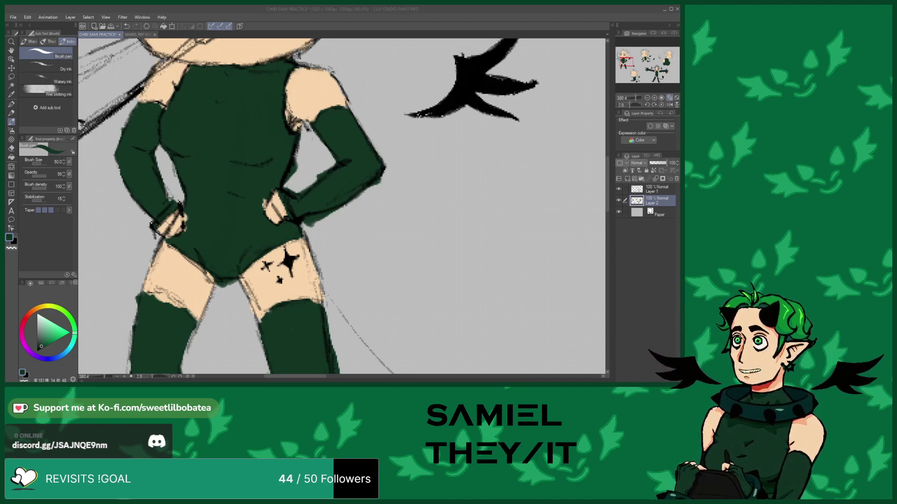
Erase stray green around the hands-on-hips chibi's crotch and legs with the Hard eraser
scroll(221, 176, "down", 3)
scroll(220, 176, "up", 1)
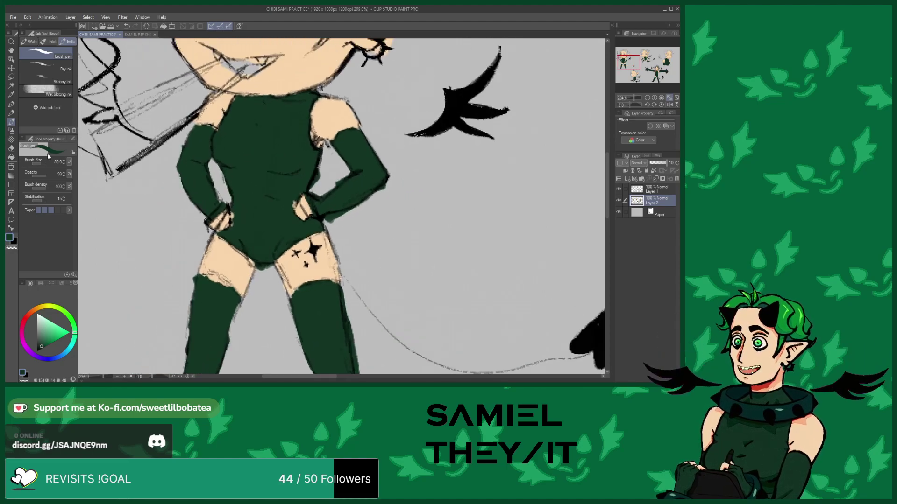
left_click(11, 149)
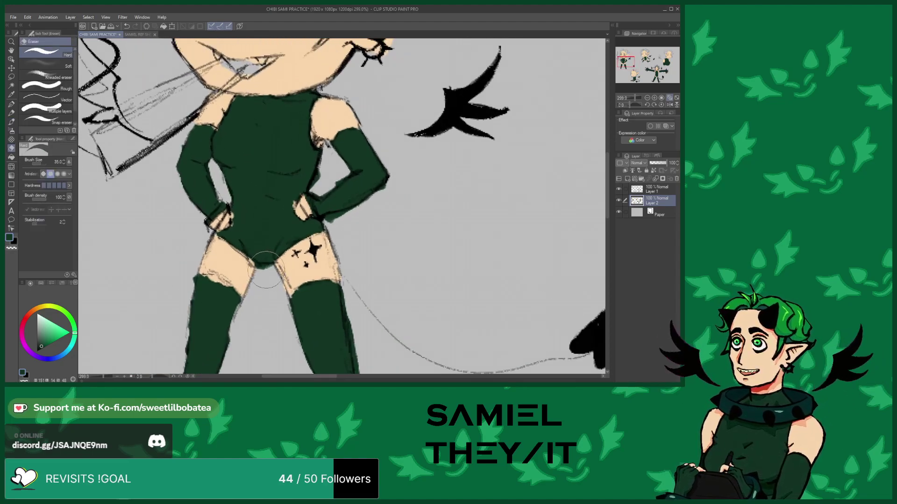
scroll(262, 272, "down", 4)
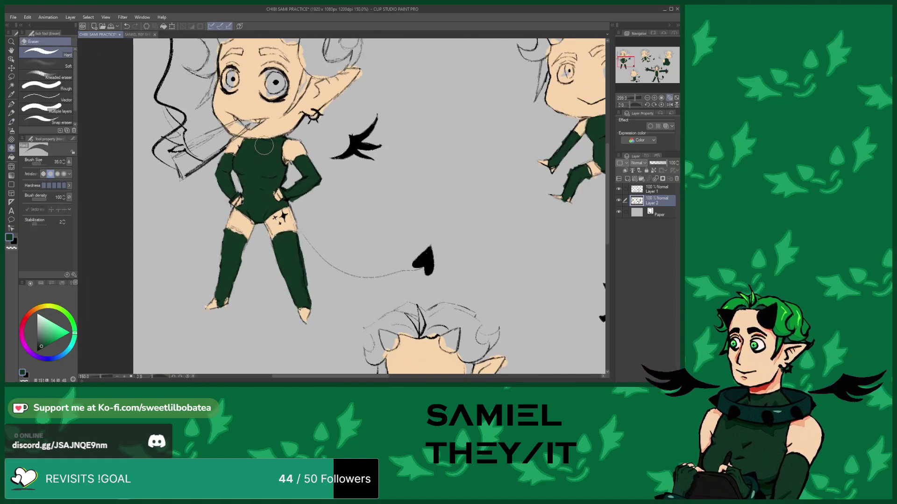
scroll(171, 196, "up", 3)
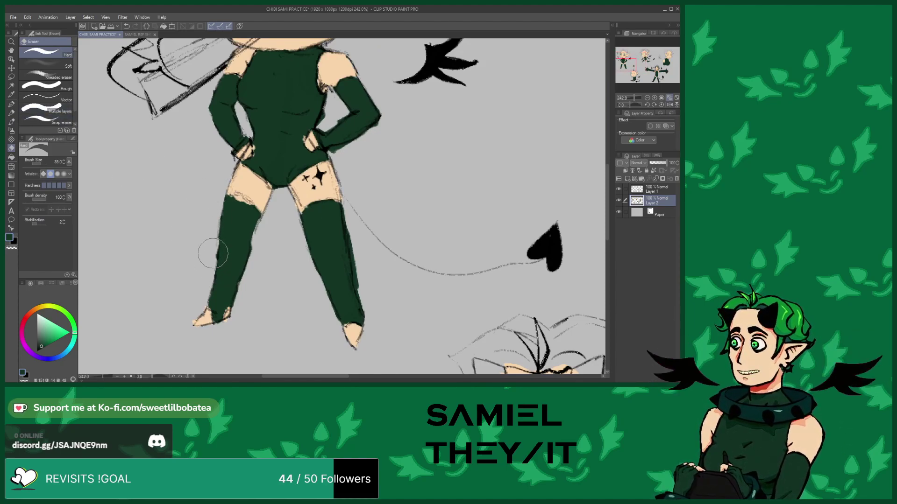
Fill out the hands-on-hips chibi's stockings in dark green, rounding their top edges across the thighs
key("b")
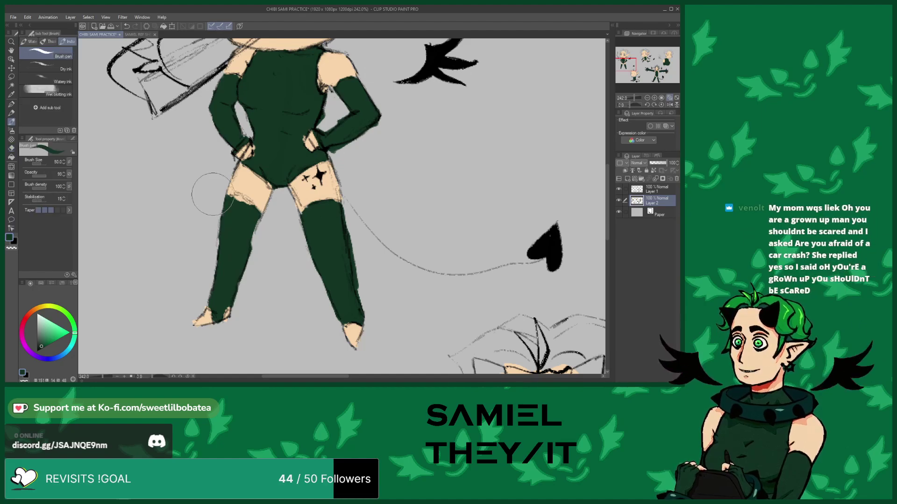
scroll(236, 198, "up", 2)
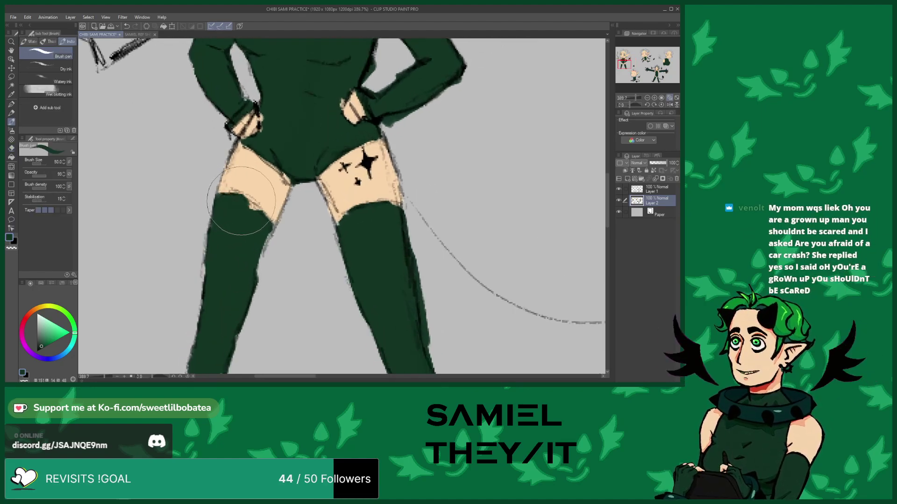
scroll(258, 214, "down", 3)
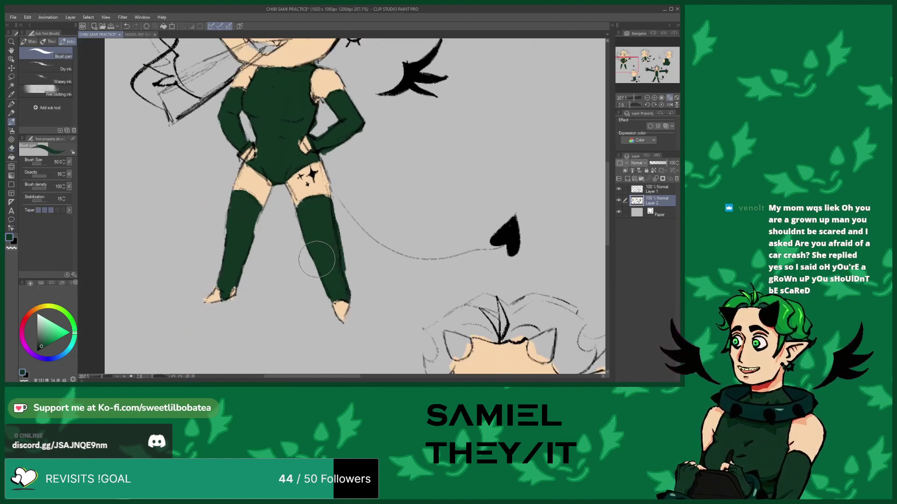
scroll(120, 159, "up", 2)
Erase excess green along the hands-on-hips chibi's legs and in the gap between its tail-side arm and waist
left_click(12, 148)
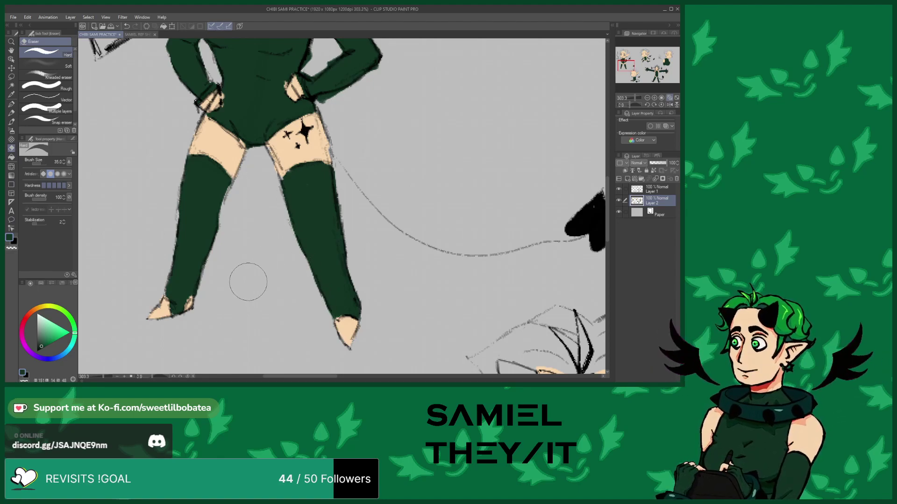
scroll(227, 357, "down", 3)
scroll(286, 189, "up", 6)
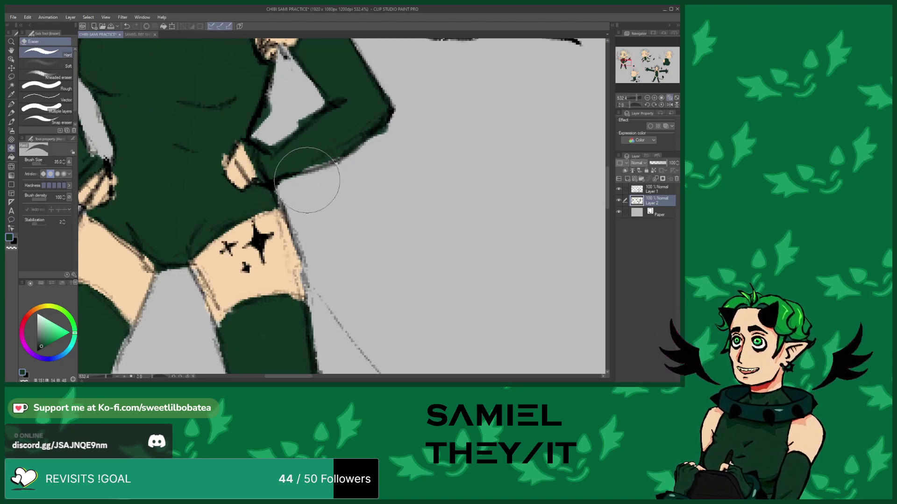
scroll(321, 210, "down", 3)
scroll(300, 170, "up", 4)
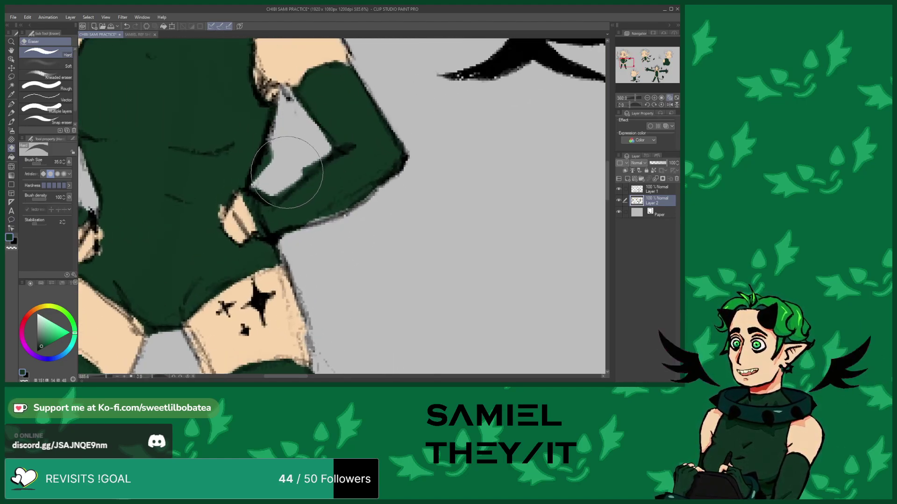
mouse_move(317, 153)
left_mouse_down()
mouse_move(299, 162)
mouse_move(314, 137)
mouse_move(306, 132)
mouse_move(275, 174)
mouse_move(271, 188)
mouse_move(279, 185)
mouse_move(268, 154)
mouse_move(259, 184)
mouse_move(276, 134)
mouse_move(273, 192)
left_mouse_up()
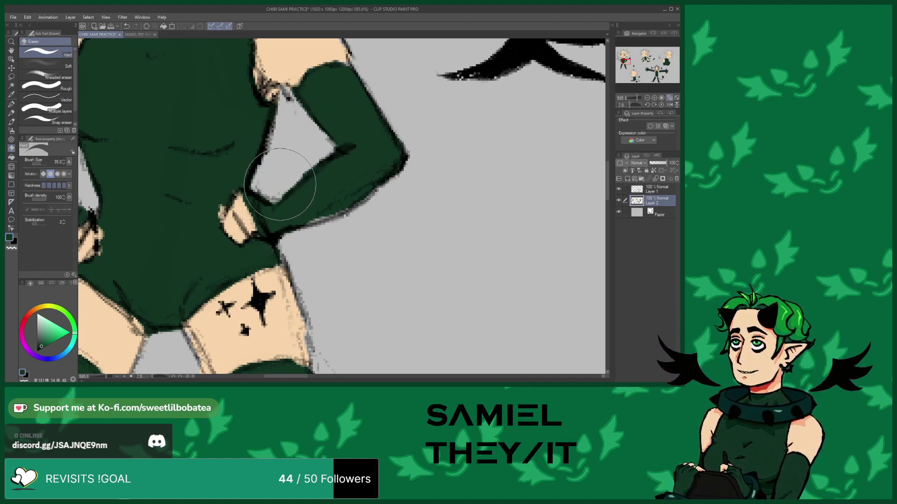
scroll(284, 147, "down", 5)
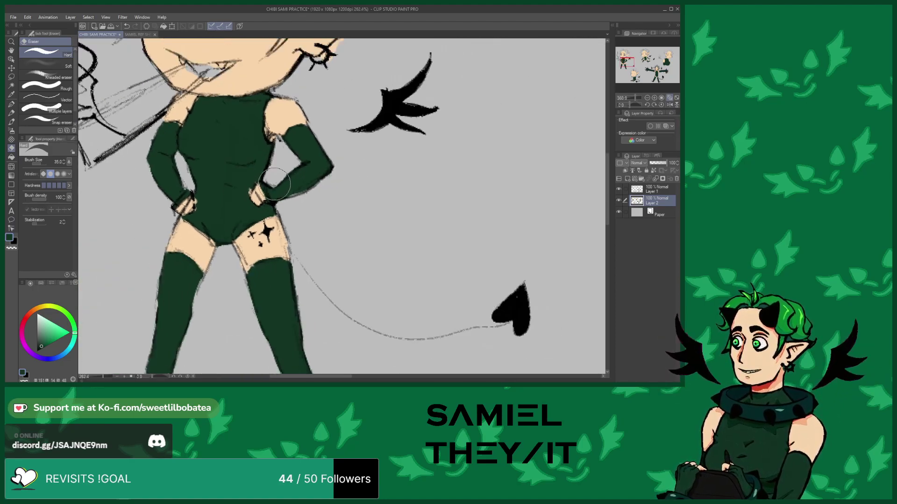
Clean the outer edge of the hands-on-hips chibi's cigarette-side sleeve and touch up its wrist in dark green
scroll(195, 203, "down", 2)
scroll(180, 243, "up", 5)
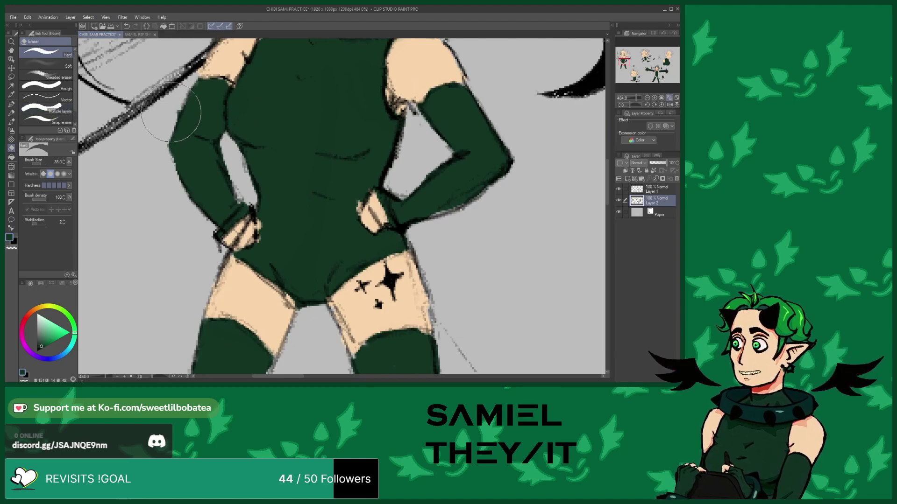
left_click(11, 123)
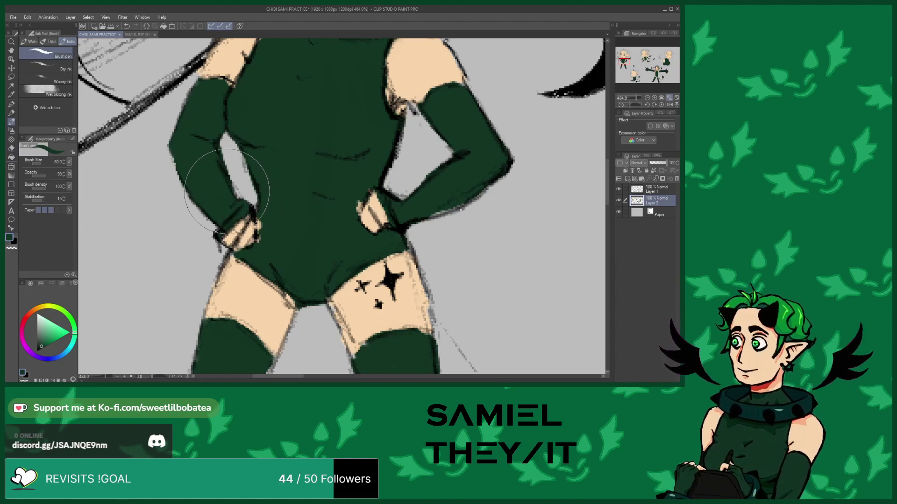
scroll(224, 182, "down", 2)
scroll(240, 200, "up", 2)
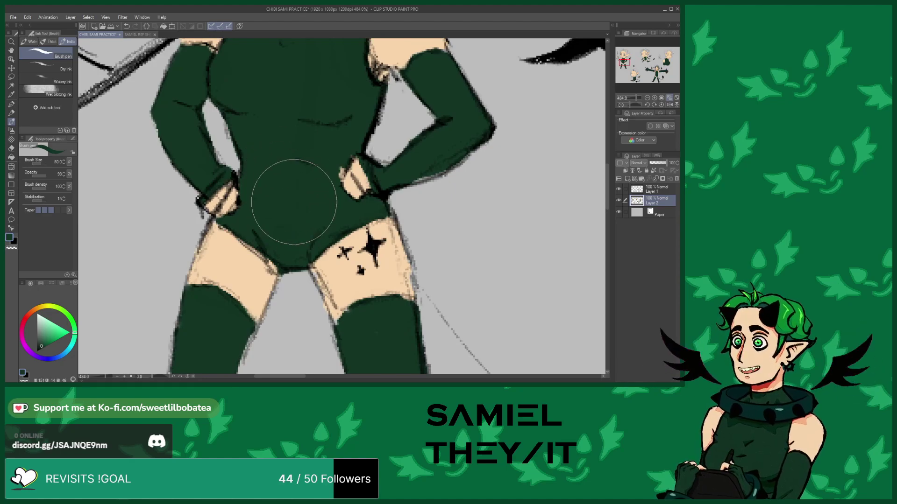
scroll(297, 176, "down", 2)
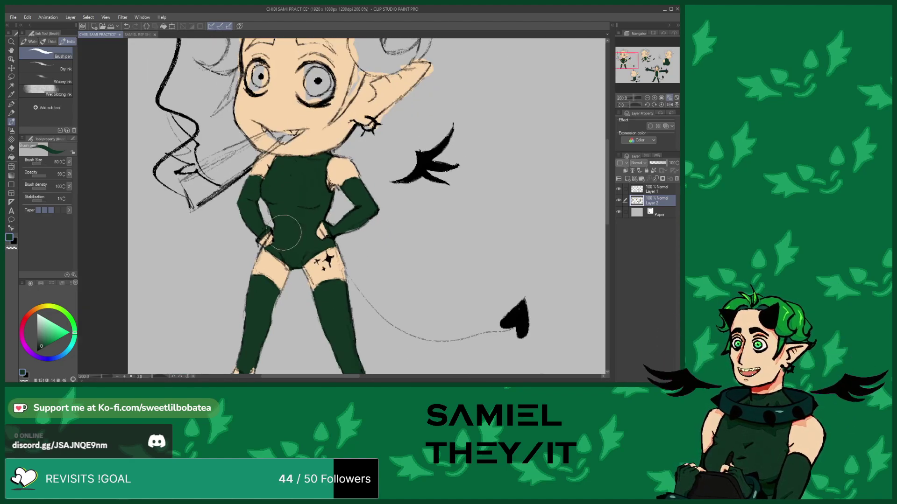
scroll(274, 176, "up", 2)
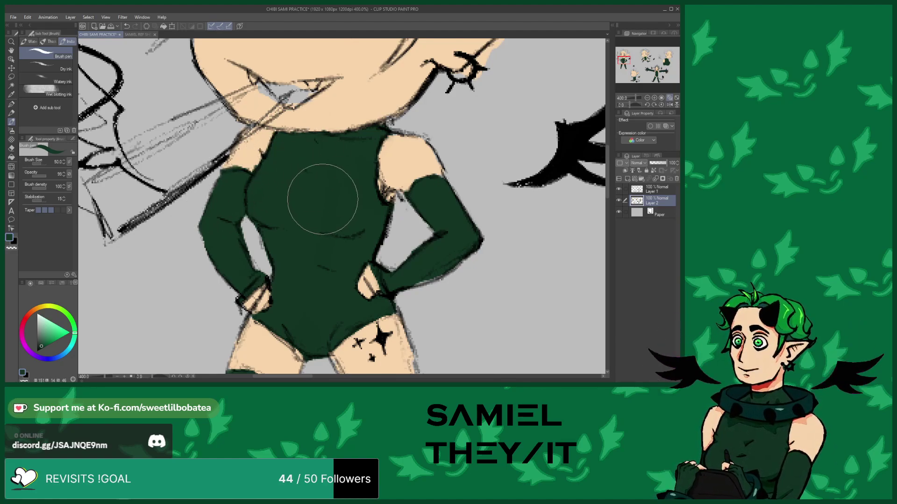
scroll(324, 201, "down", 4)
scroll(337, 211, "up", 1)
scroll(337, 210, "up", 2)
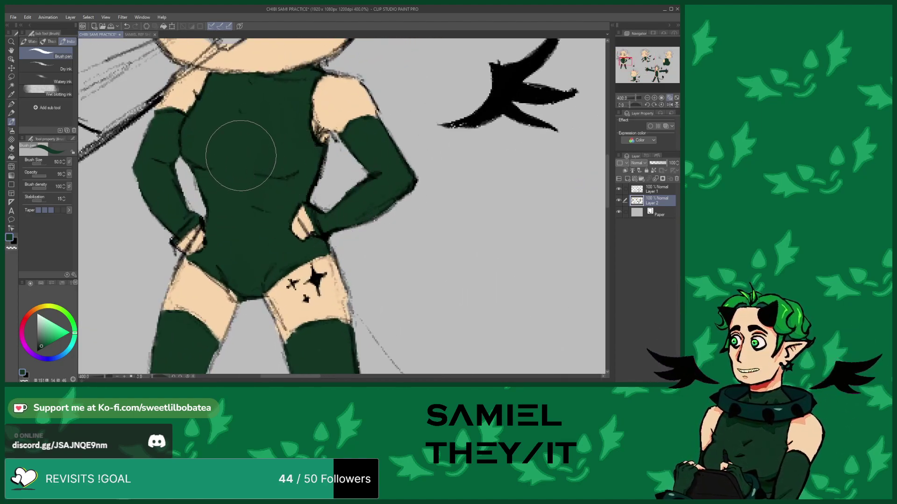
Touch up the hands-on-hips chibi's thighs and stocking tops, sampling the peach skin and dark green from the drawing
scroll(235, 226, "down", 2)
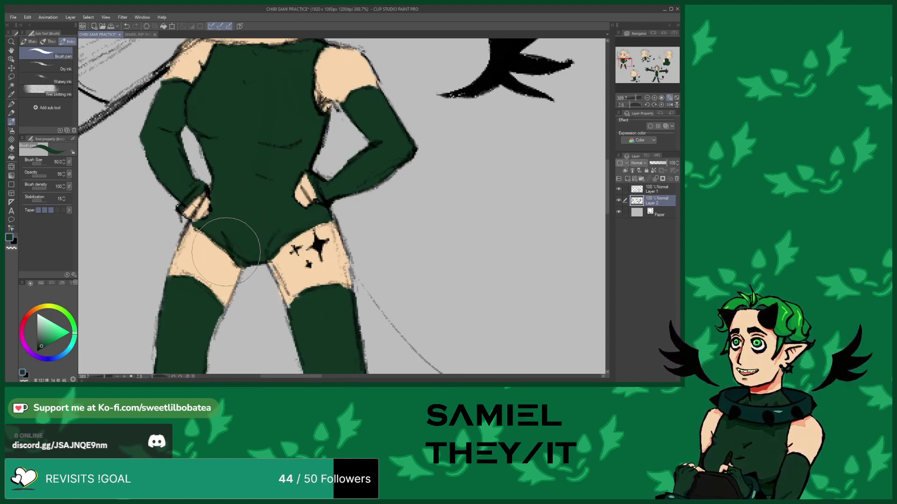
scroll(240, 248, "up", 1)
left_click(273, 257, "alt")
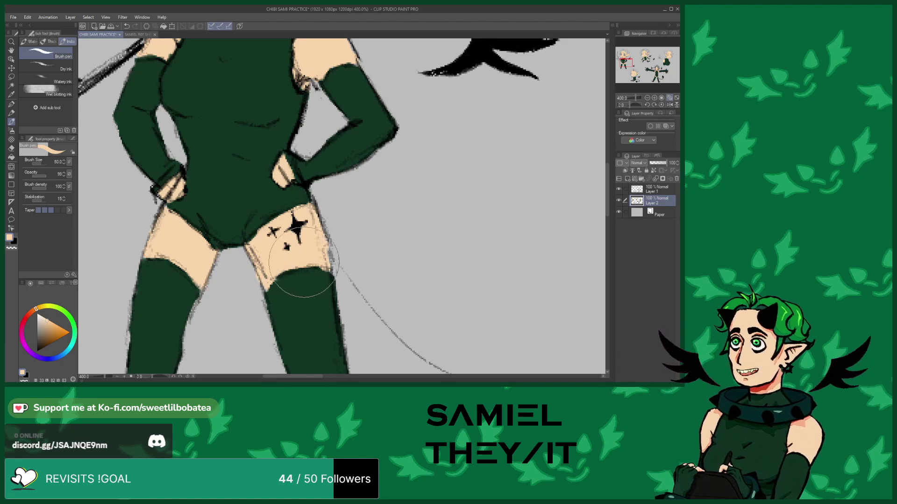
left_click(230, 177, "alt")
scroll(267, 261, "up", 2)
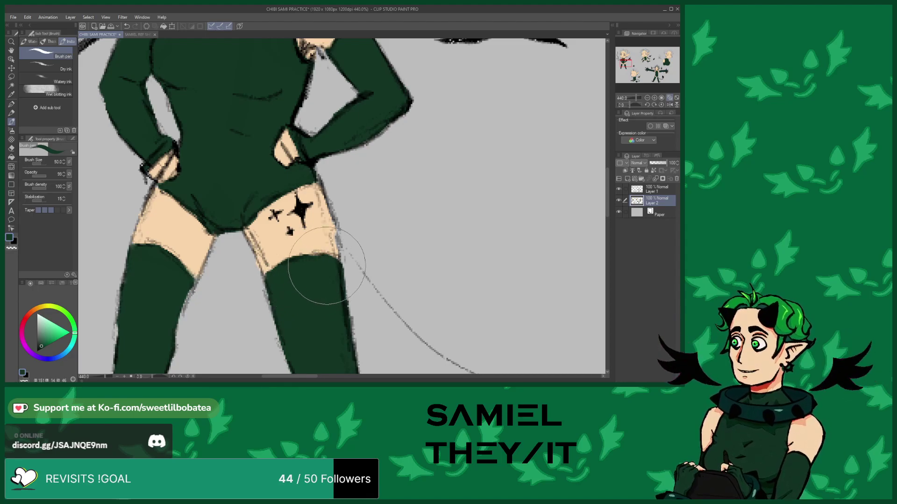
scroll(215, 210, "down", 5)
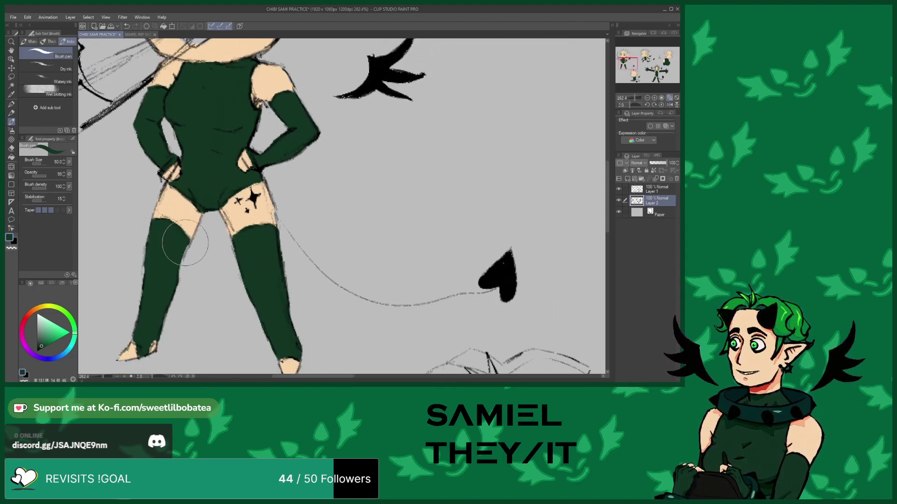
scroll(170, 248, "up", 6)
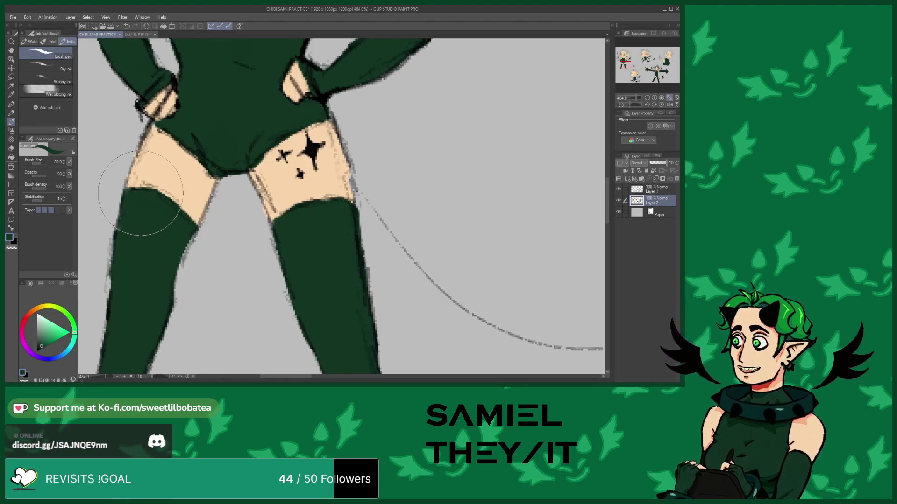
Erase stray color along the hands-on-hips chibi's stocking edges and inner thighs with the Hard eraser
left_click(12, 148)
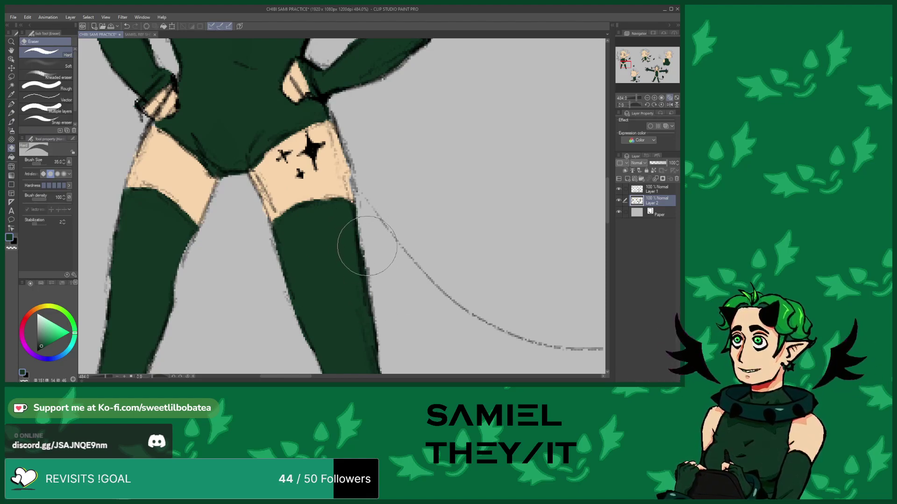
scroll(231, 144, "down", 1)
scroll(231, 143, "down", 3)
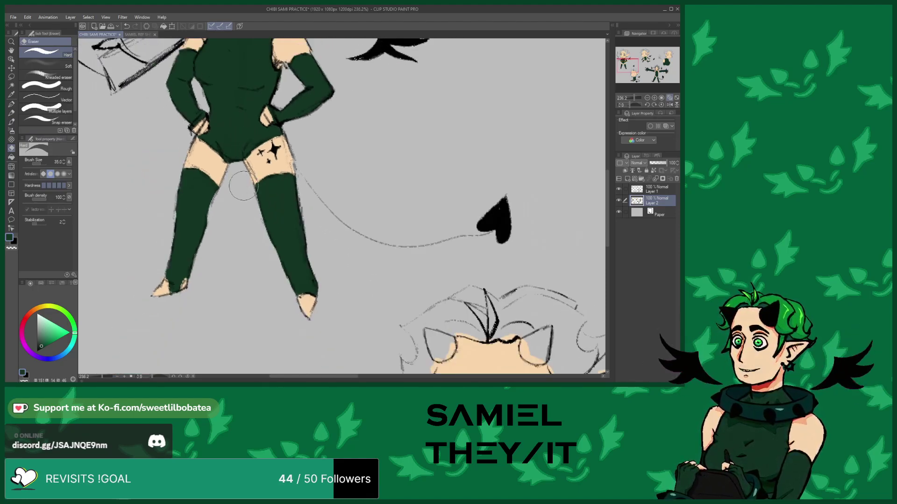
scroll(262, 204, "up", 2)
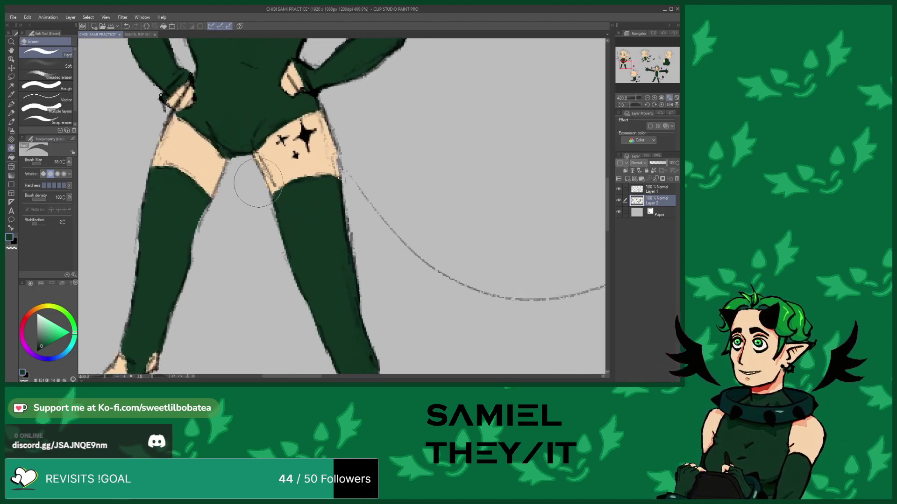
Examine the flat colors across all the chibi sketches, especially the running chibi's limbs, for edges that need cleanup
scroll(256, 181, "down", 4)
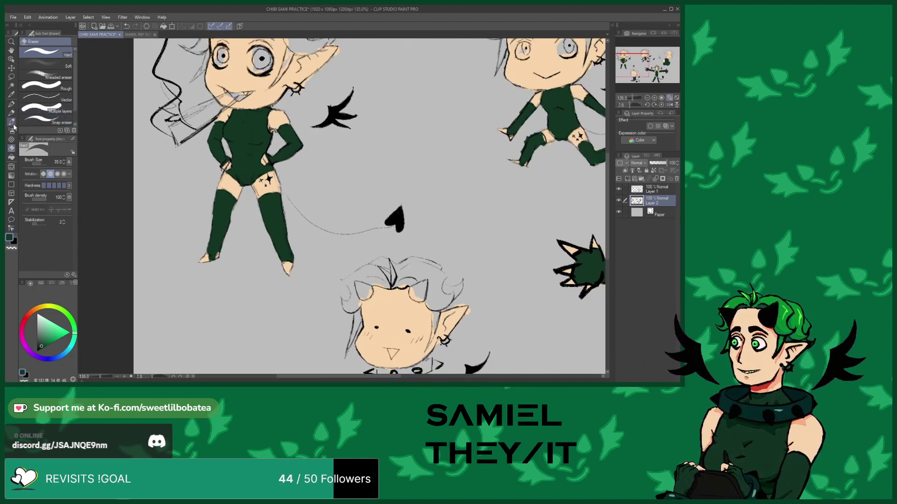
left_click(12, 122)
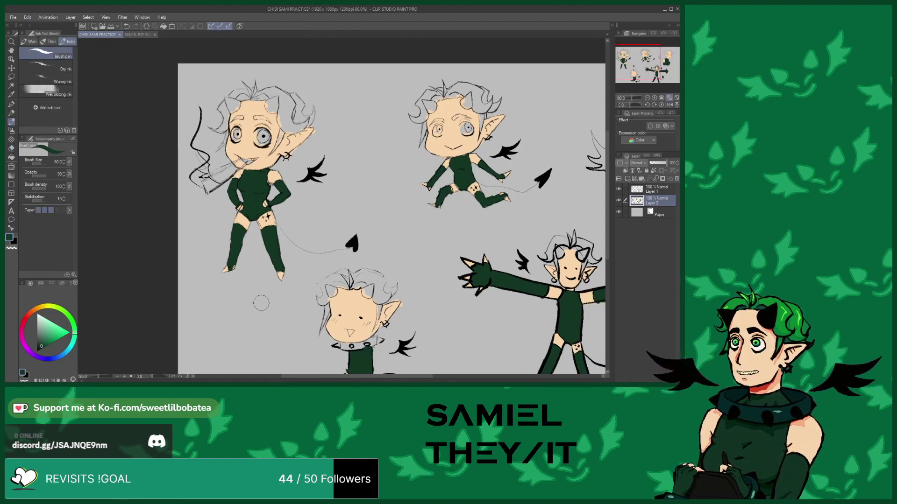
scroll(258, 301, "down", 3)
scroll(429, 213, "up", 5)
scroll(429, 213, "up", 4)
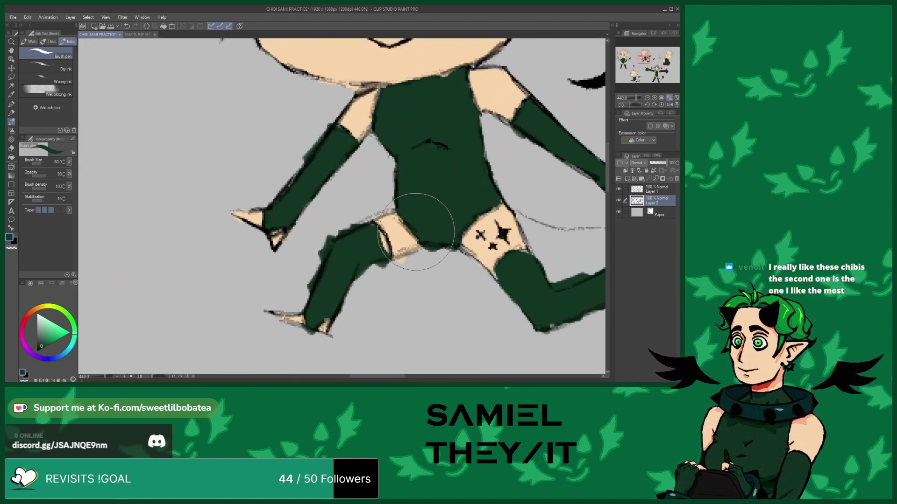
scroll(276, 210, "down", 3)
scroll(279, 214, "up", 1)
scroll(275, 96, "down", 2)
scroll(377, 158, "down", 4)
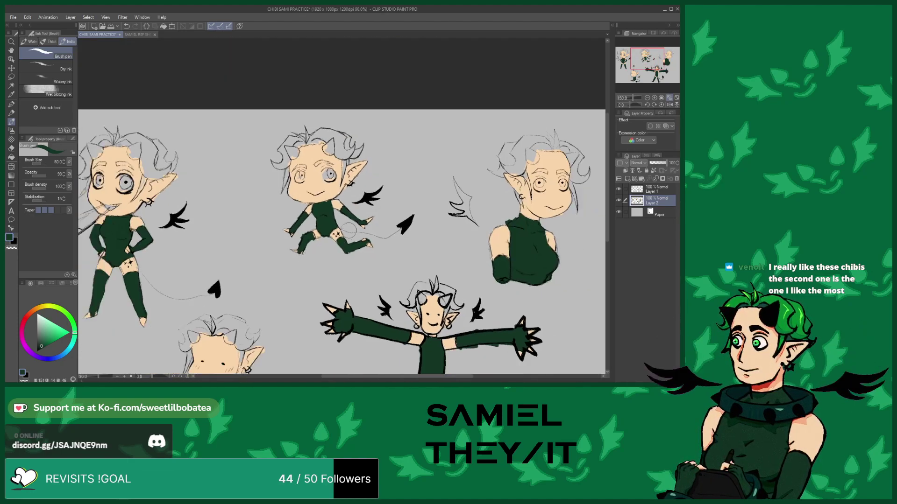
scroll(354, 154, "up", 2)
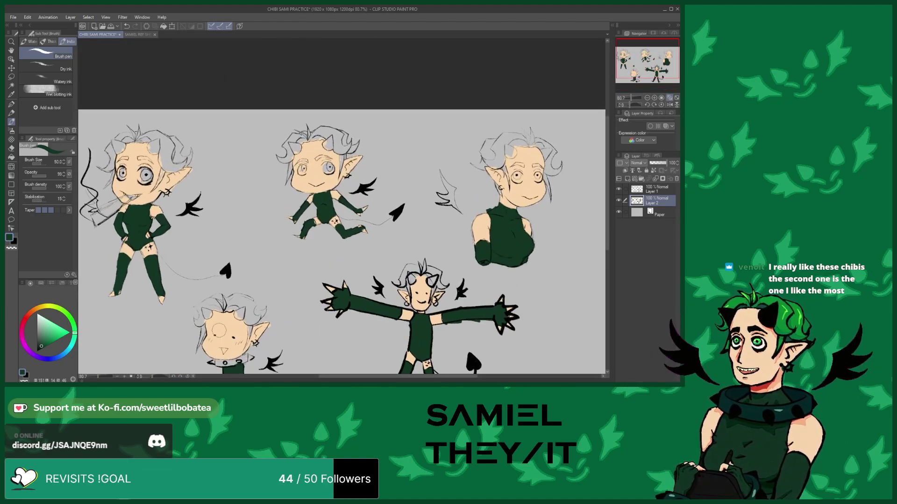
scroll(386, 329, "down", 2)
scroll(271, 272, "up", 3)
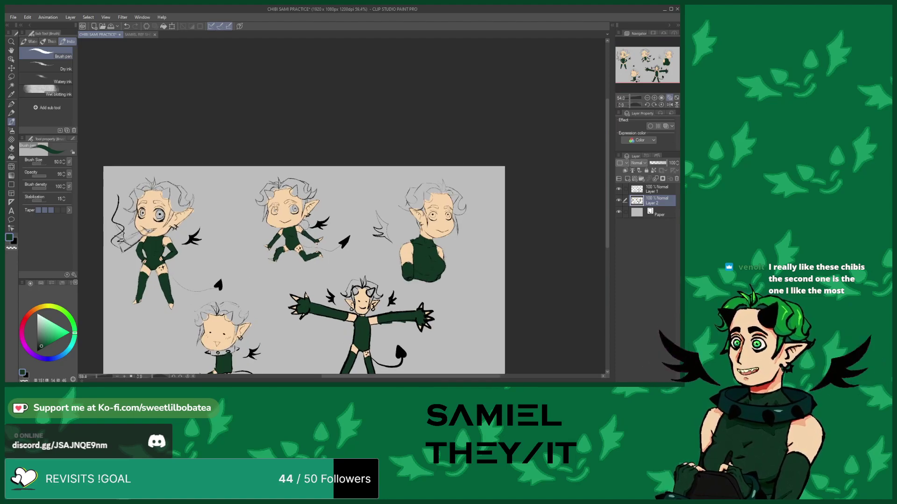
scroll(285, 273, "up", 2)
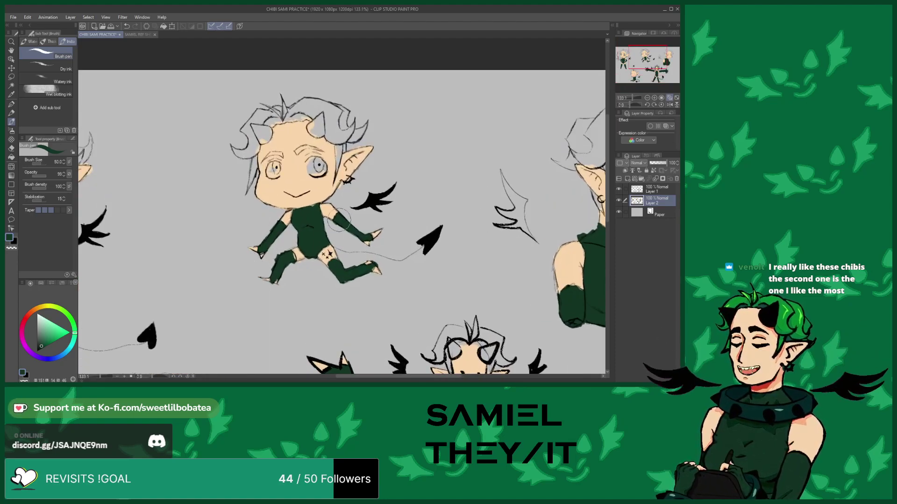
scroll(333, 232, "up", 3)
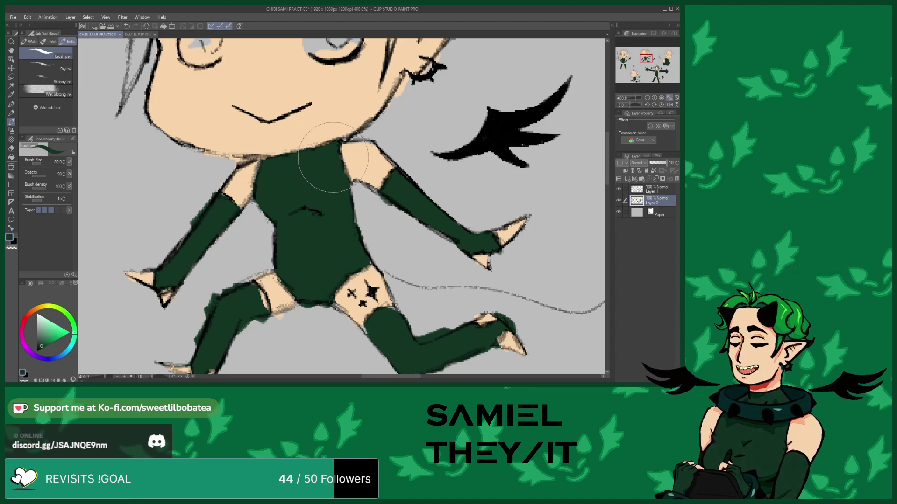
scroll(345, 177, "down", 1)
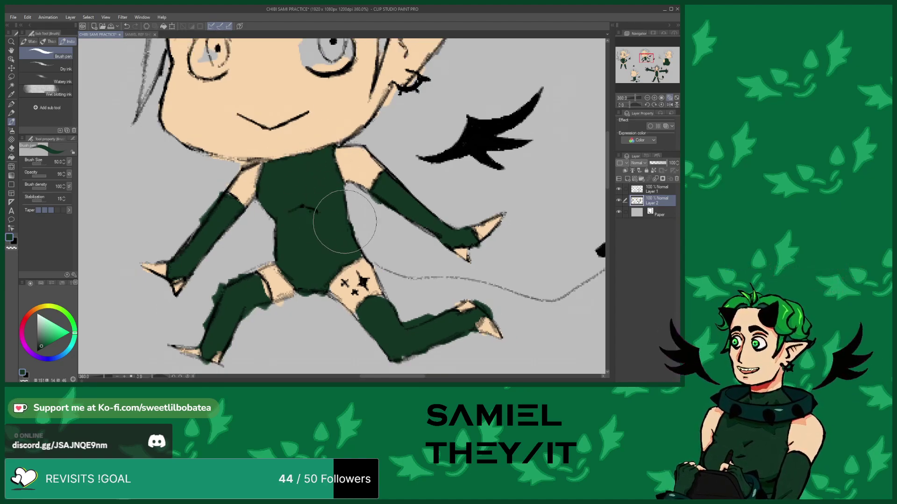
scroll(344, 218, "down", 6)
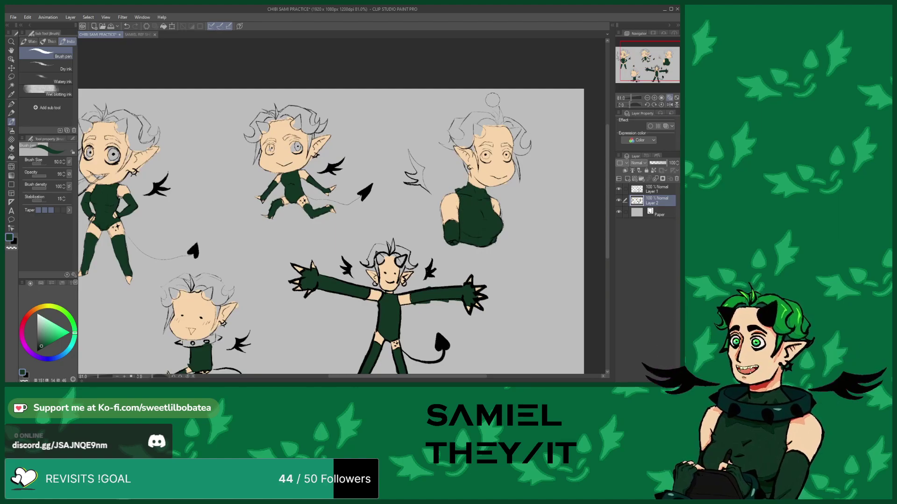
scroll(302, 190, "up", 7)
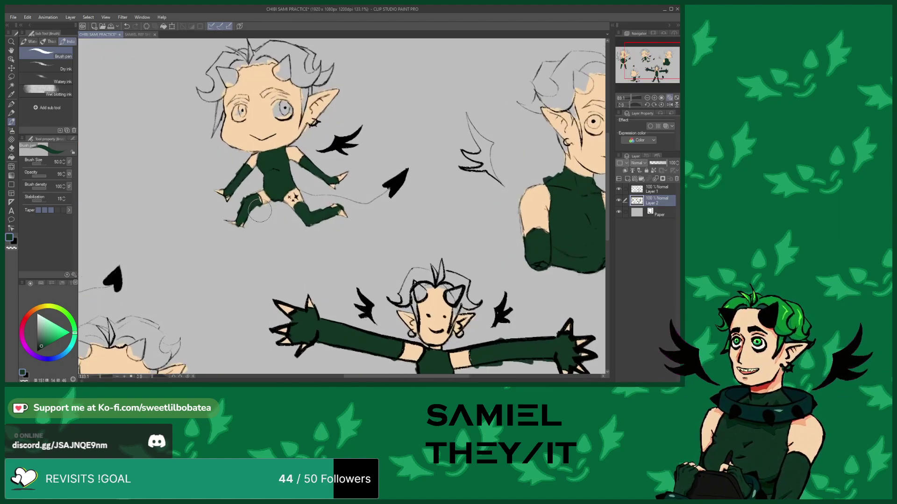
Erase excess green around the running chibi's crotch, front sleeve and front stocking with the Hard eraser
key("e")
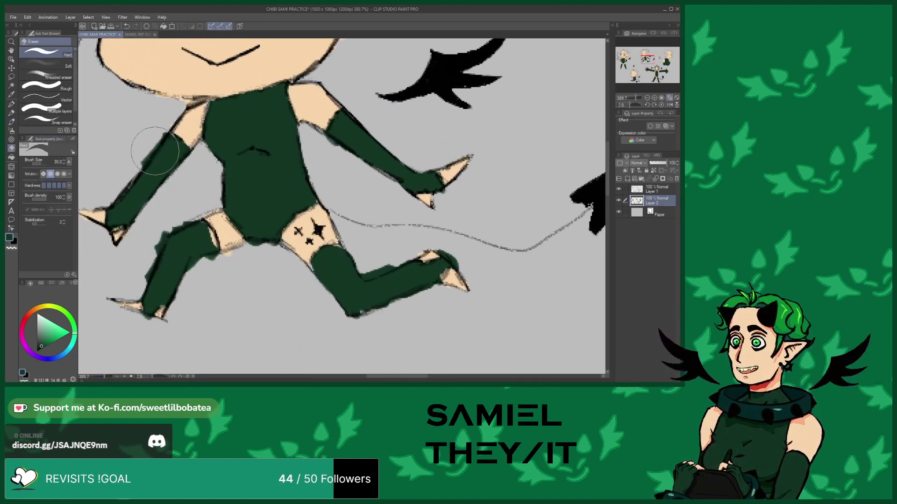
scroll(296, 135, "down", 2)
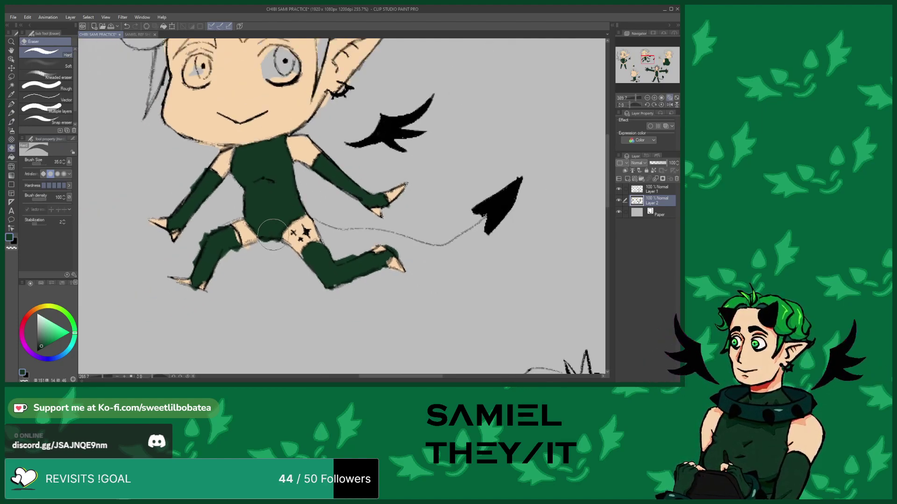
scroll(236, 243, "up", 2)
left_click_drag(241, 242, 307, 225)
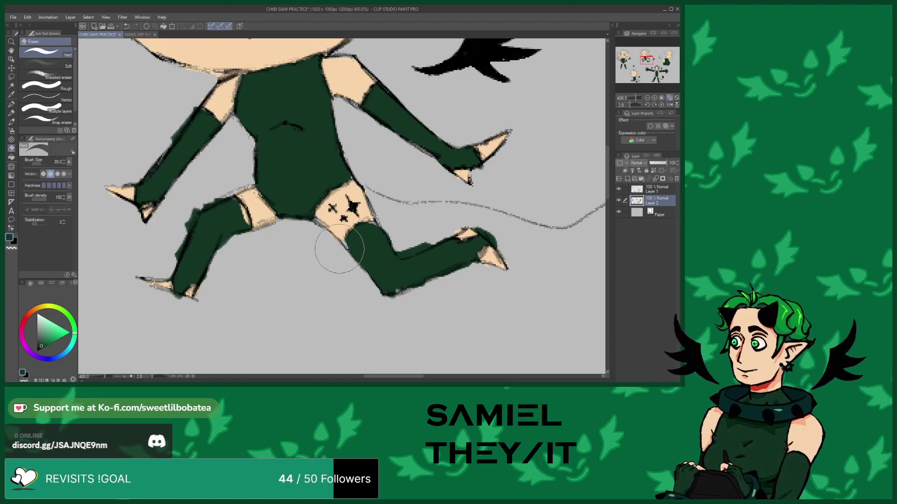
scroll(323, 240, "down", 3)
scroll(262, 248, "up", 2)
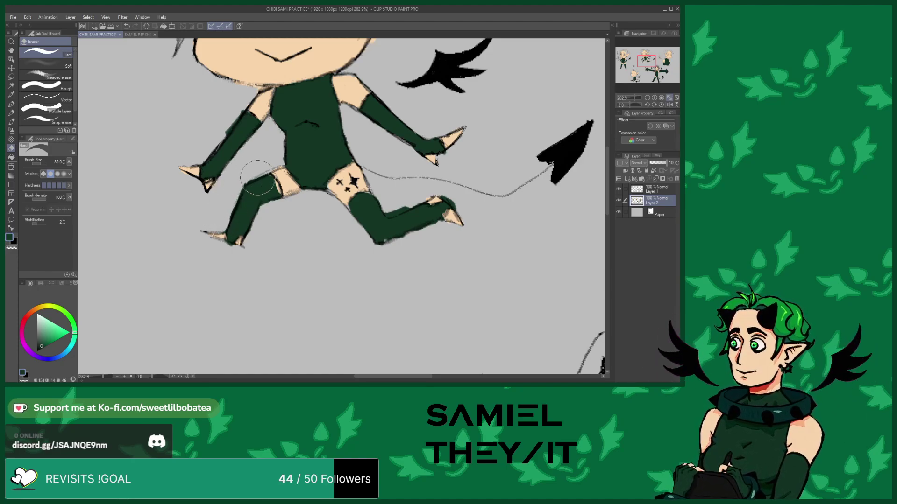
scroll(258, 177, "down", 3)
scroll(215, 215, "up", 3)
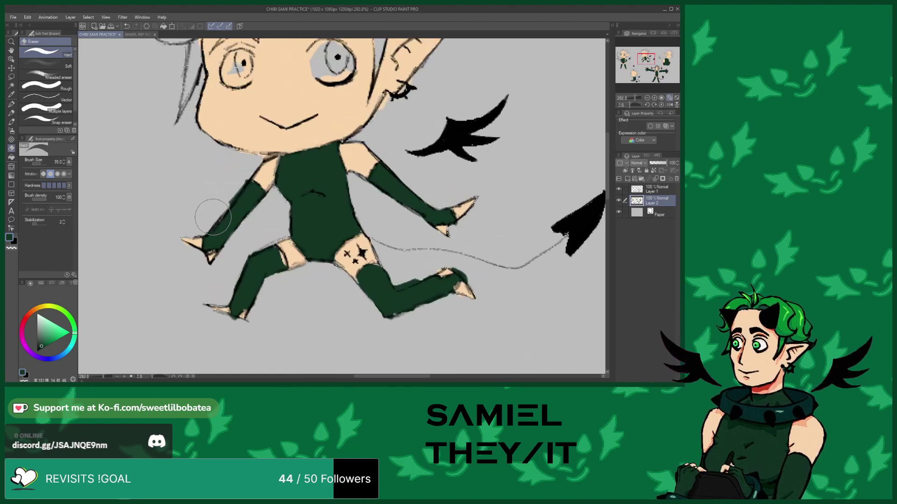
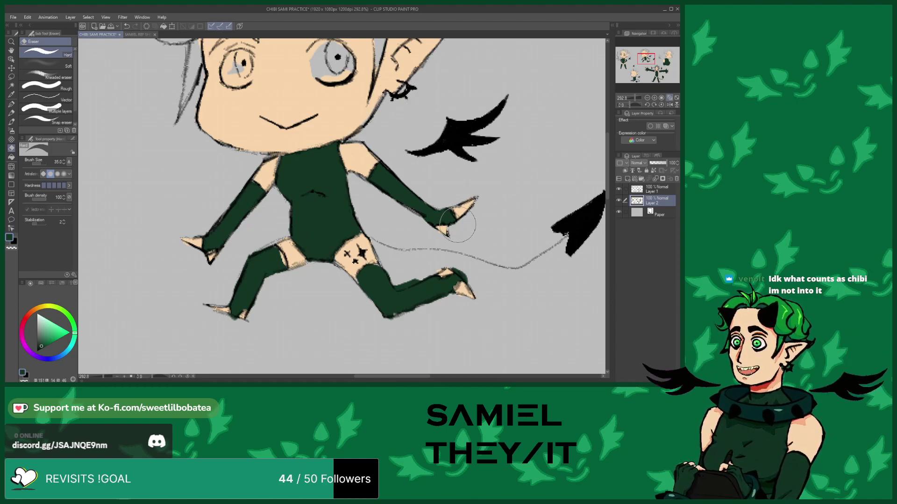
Trim the underside of the running chibi's back stocking, then fill its lower edge and thigh top in dark green
scroll(462, 219, "down", 2)
scroll(379, 224, "up", 3)
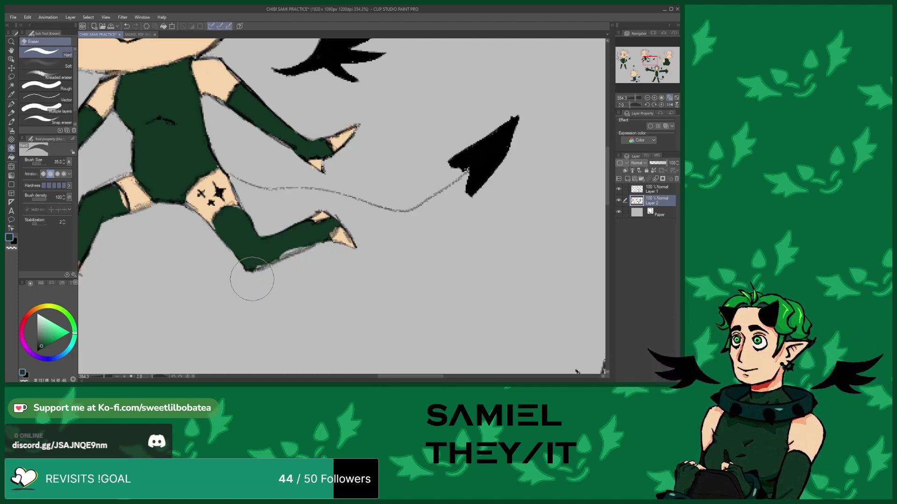
left_click(12, 122)
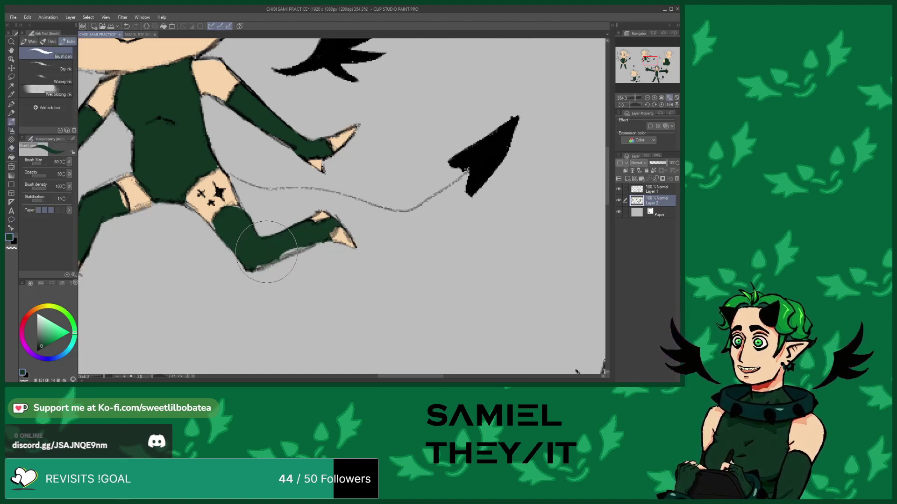
mouse_move(264, 255)
left_mouse_down()
mouse_move(241, 257)
mouse_move(301, 256)
mouse_move(280, 255)
mouse_move(290, 250)
left_mouse_up()
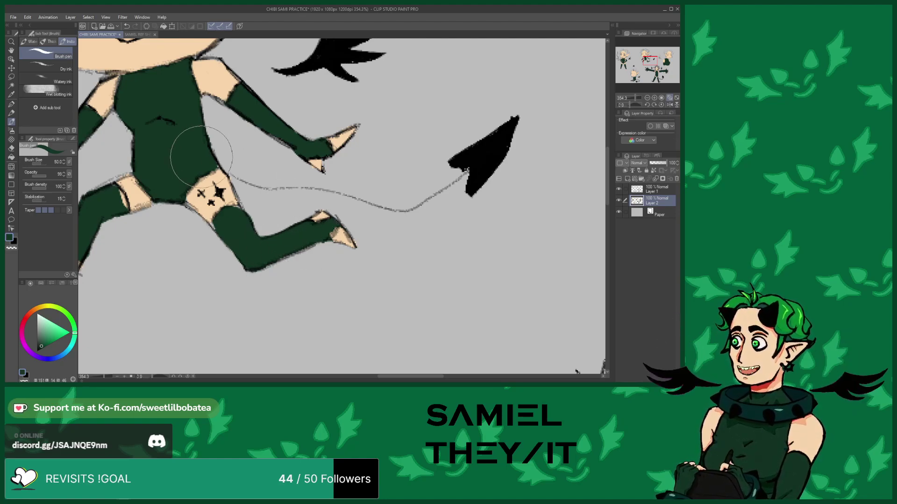
mouse_move(210, 237)
left_mouse_down()
mouse_move(217, 217)
mouse_move(236, 206)
mouse_move(243, 215)
left_mouse_up()
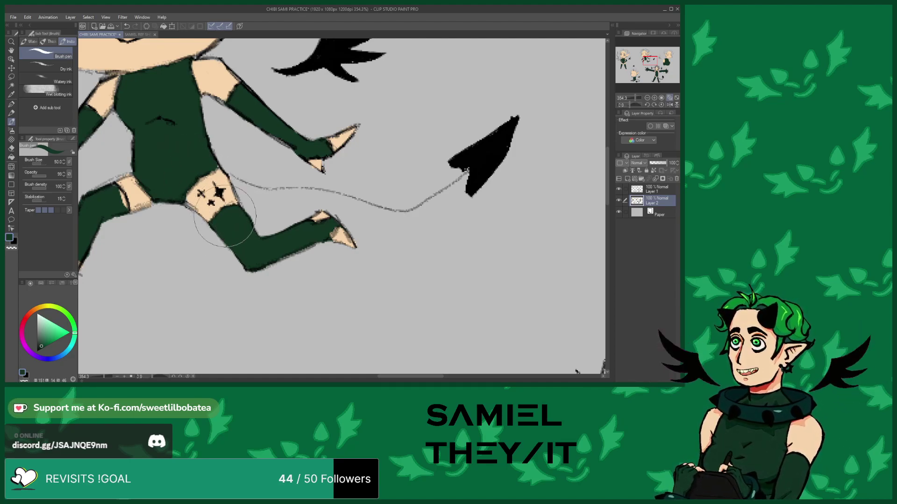
Examine the running chibi's sleeves, stockings and feet for remaining gaps or stray color along the line art
scroll(338, 236, "down", 5)
scroll(178, 151, "up", 4)
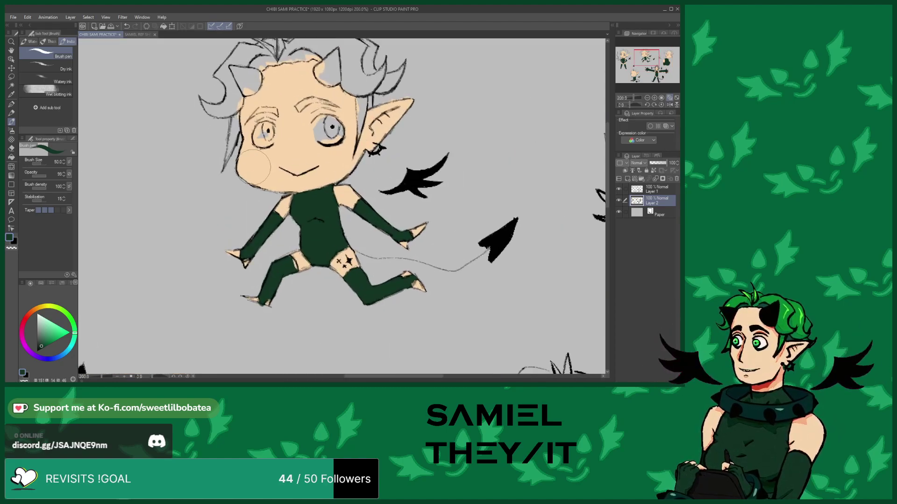
scroll(247, 159, "down", 3)
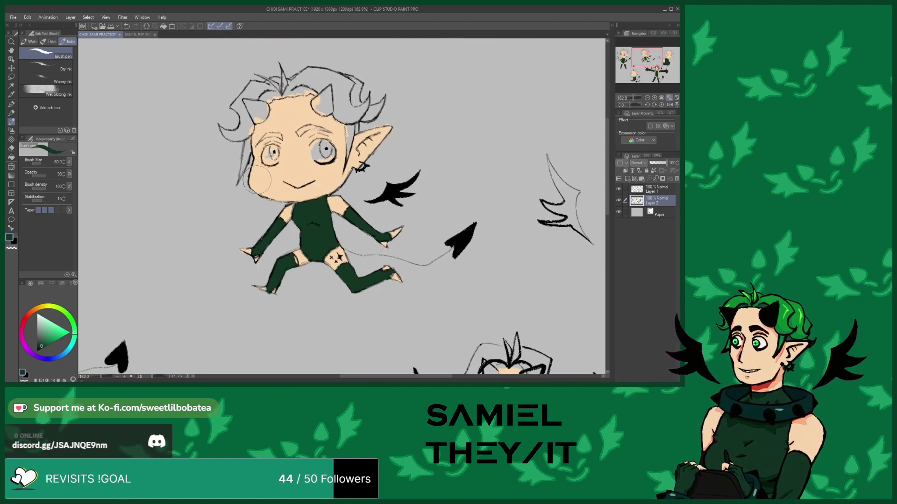
scroll(263, 191, "down", 2)
scroll(289, 220, "up", 5)
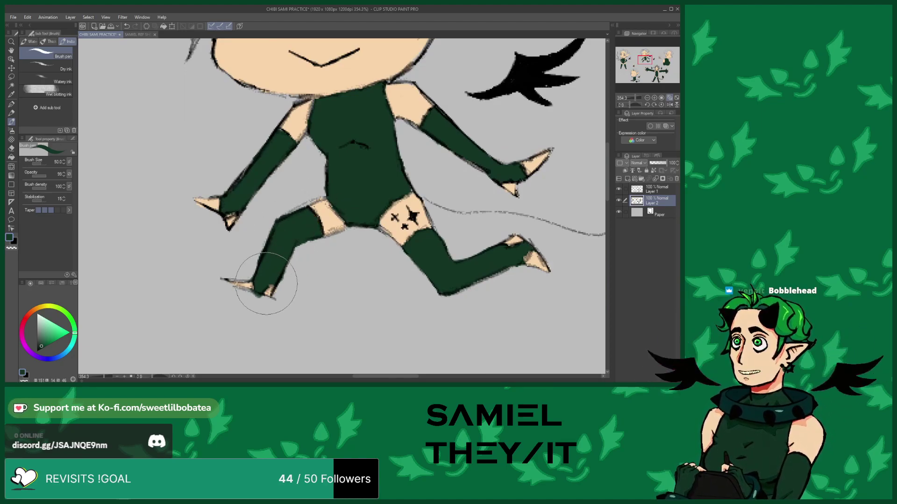
left_click(11, 148)
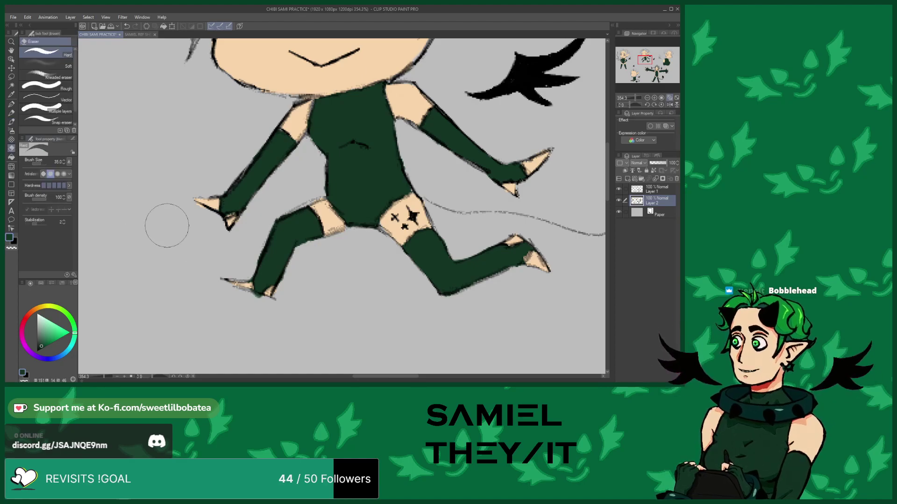
left_click(11, 122)
scroll(311, 265, "down", 3)
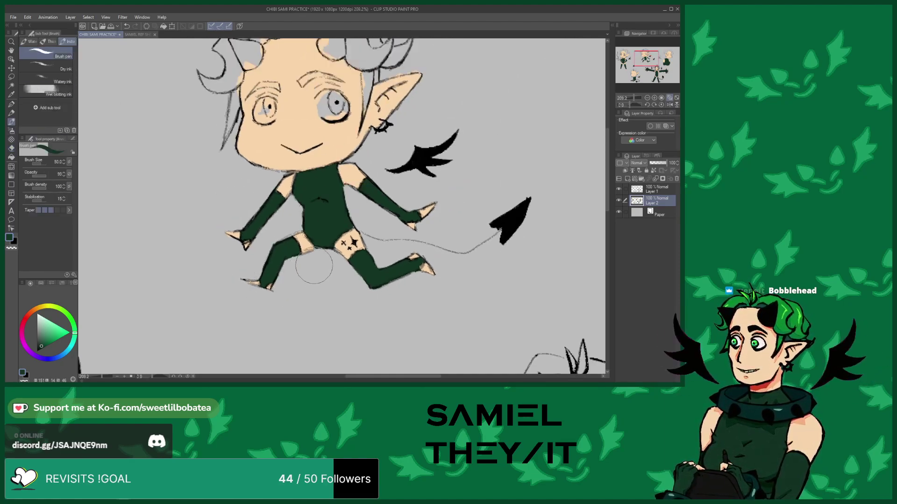
scroll(312, 266, "up", 3)
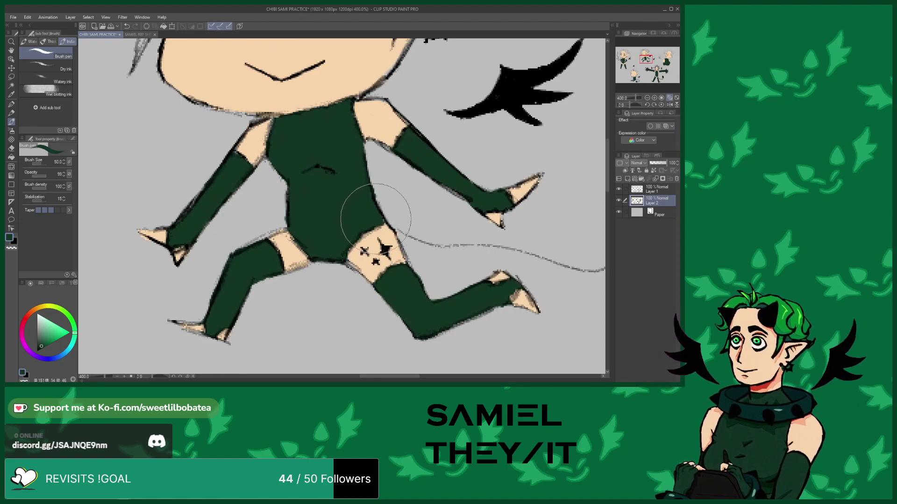
Clean up stray color around the bust sketch's ear and shoulder outlines with the Hard eraser
scroll(346, 205, "down", 6)
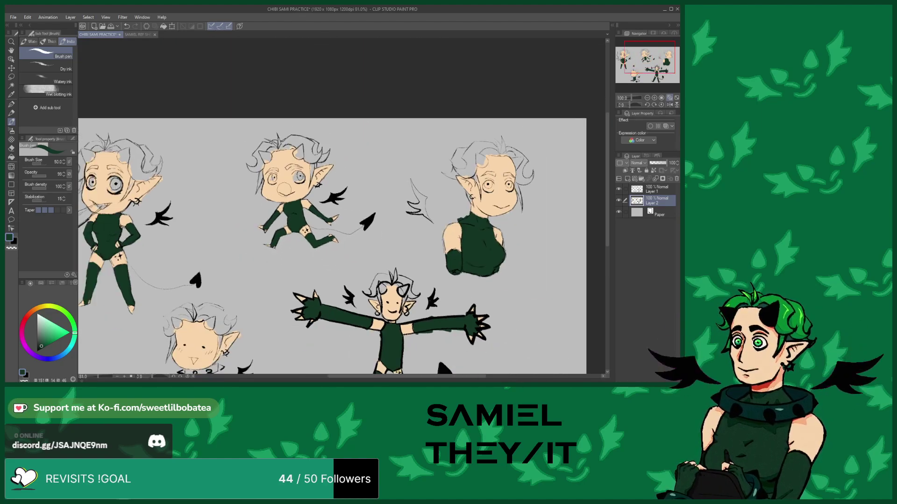
scroll(294, 205, "up", 2)
scroll(251, 196, "down", 2)
scroll(411, 178, "up", 4)
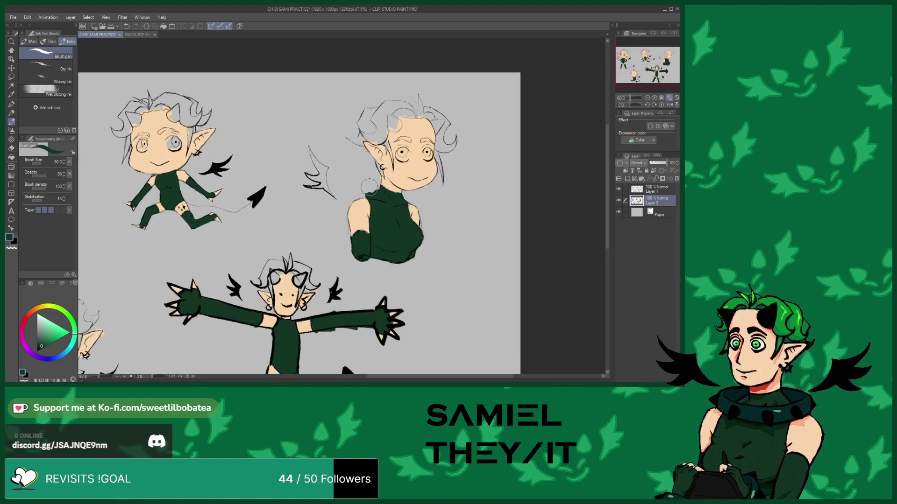
left_click(11, 149)
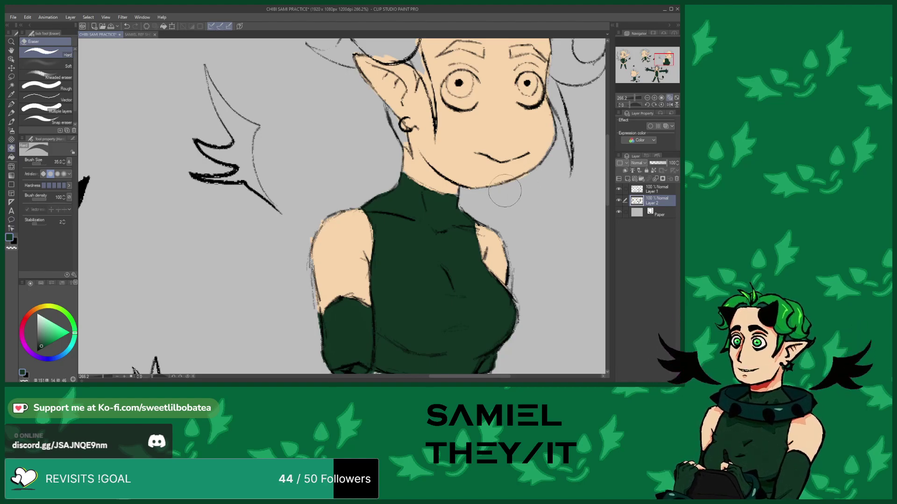
scroll(512, 190, "down", 3)
scroll(325, 145, "up", 5)
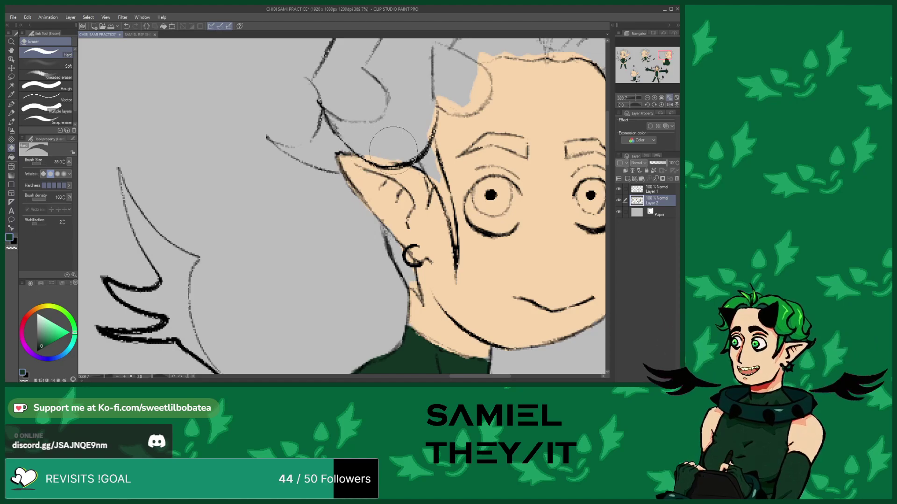
scroll(322, 158, "down", 5)
scroll(323, 176, "up", 4)
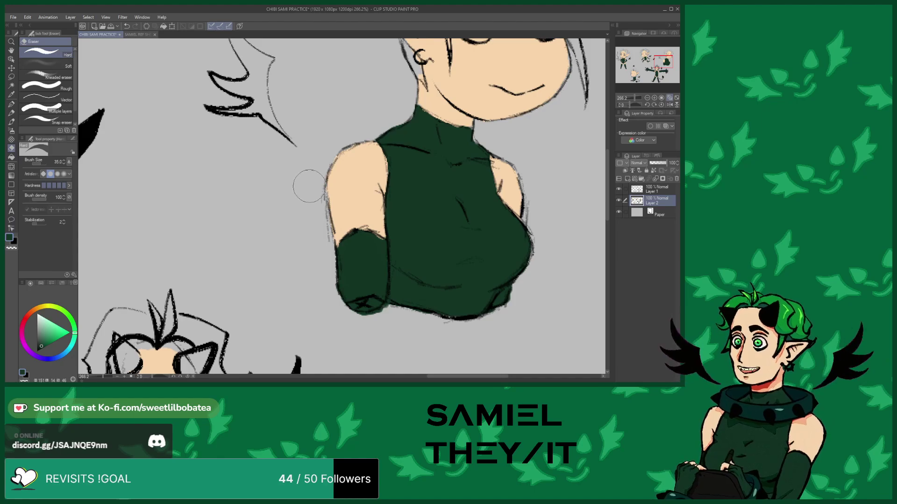
Erase the excess green along both sides of the sitting chibi's torso with the Hard eraser
scroll(284, 188, "down", 6)
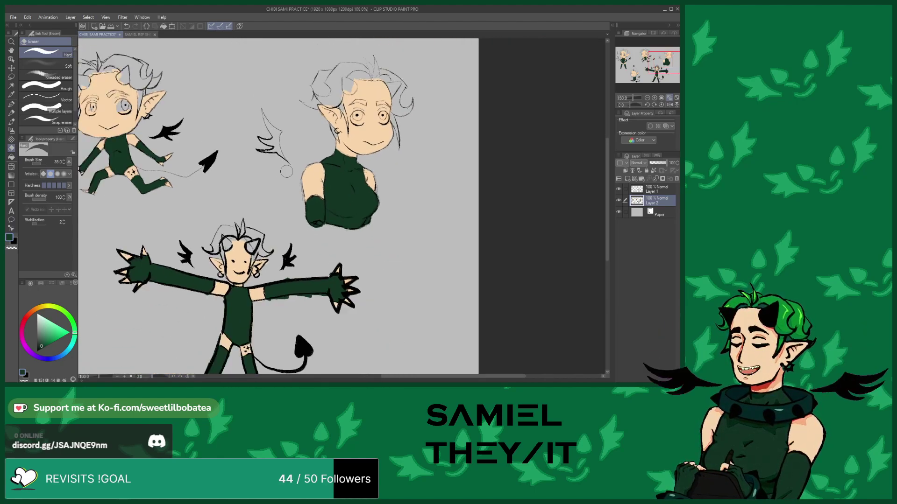
scroll(164, 201, "down", 1)
scroll(164, 201, "up", 4)
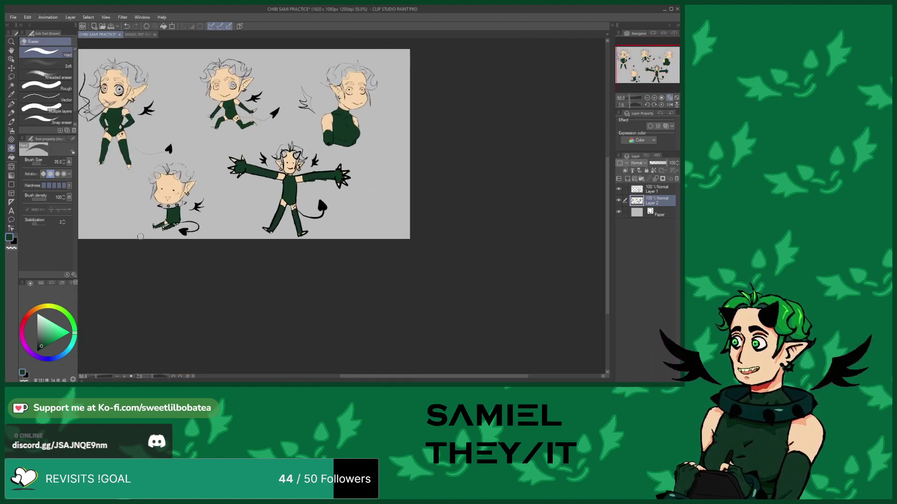
scroll(243, 140, "up", 5)
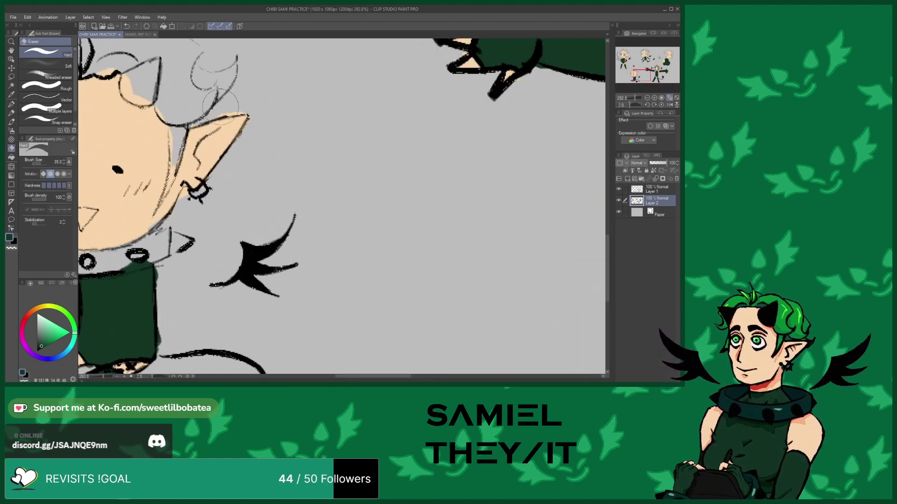
scroll(206, 112, "down", 4)
scroll(203, 149, "up", 4)
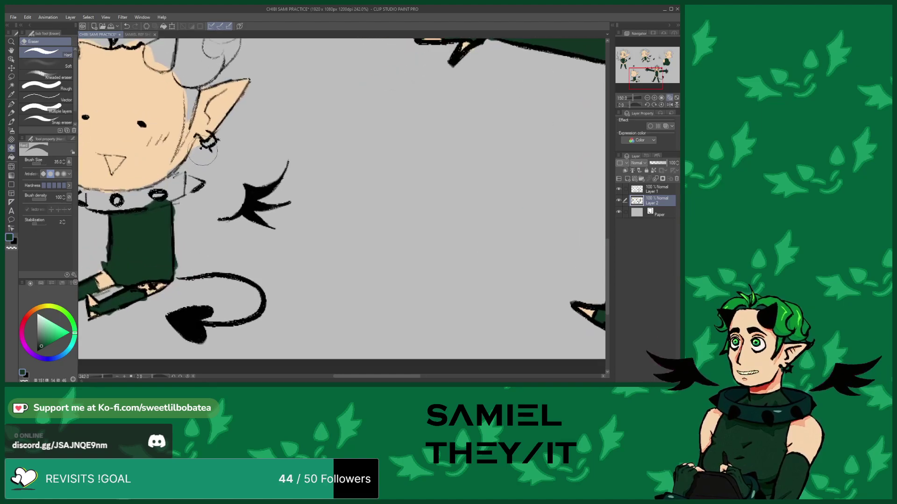
scroll(204, 149, "down", 4)
scroll(192, 187, "up", 5)
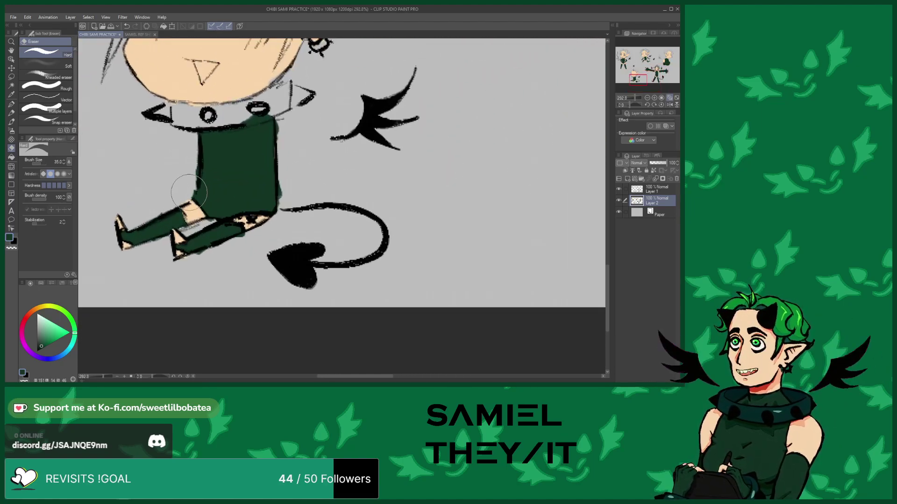
mouse_move(280, 190)
left_mouse_down()
mouse_move(285, 214)
mouse_move(283, 138)
left_mouse_up()
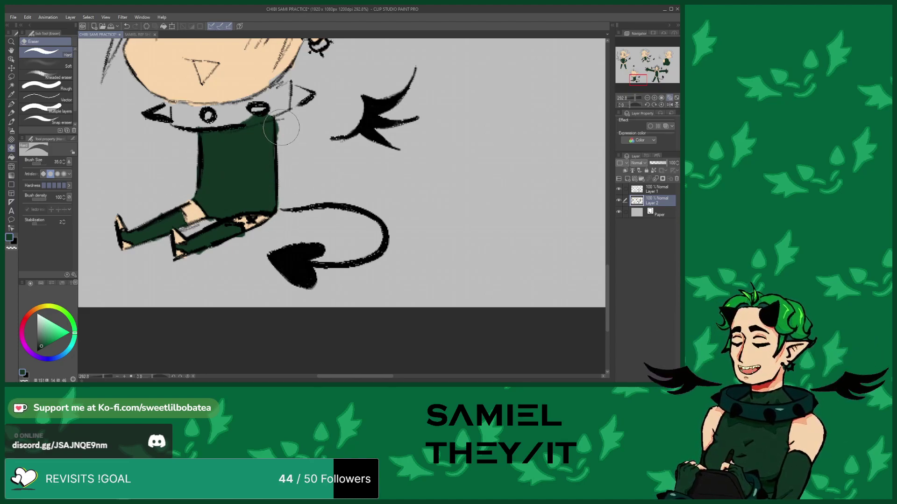
scroll(262, 163, "up", 2)
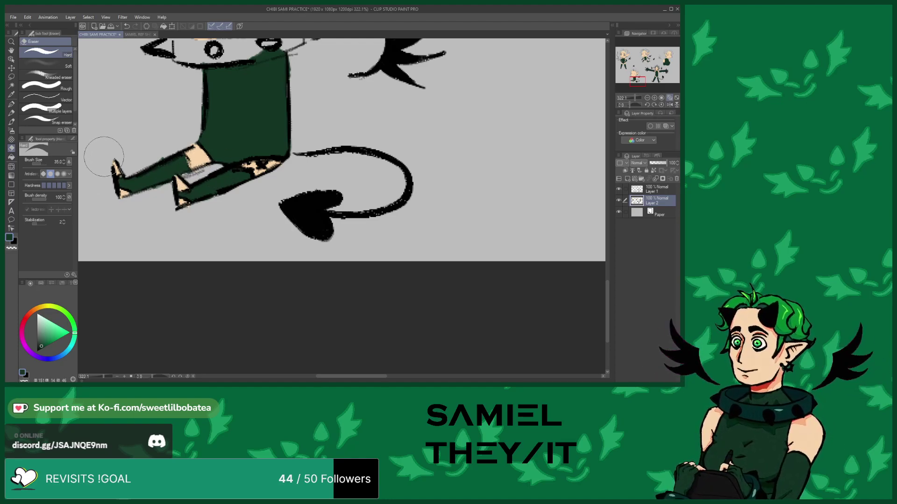
Fill the gaps along the standing chibi's pointed ear with sampled peach skin color using the Brush pen
scroll(287, 286, "down", 5)
scroll(295, 305, "down", 2)
scroll(272, 107, "up", 6)
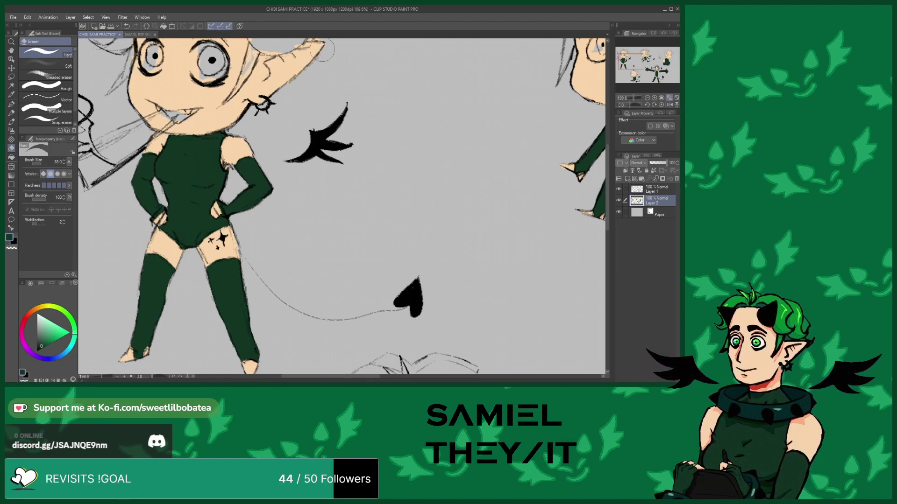
scroll(309, 70, "down", 3)
scroll(283, 134, "up", 6)
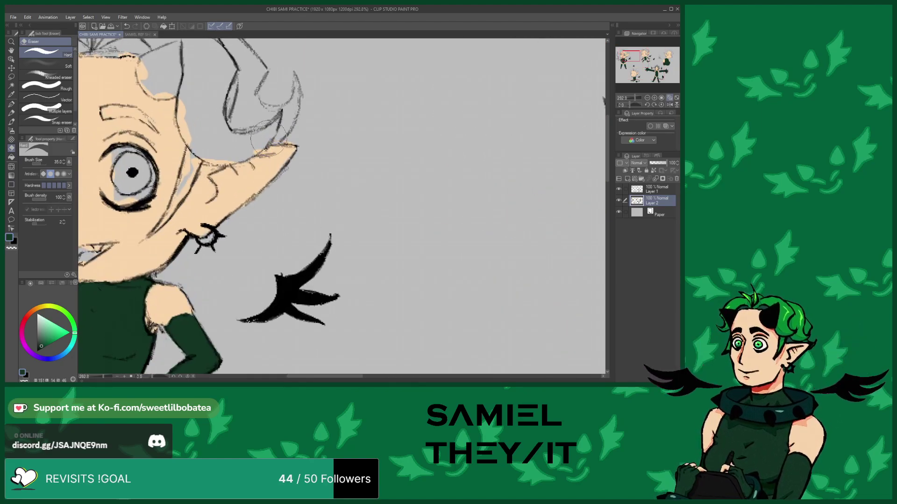
left_click(11, 121)
left_click(241, 180, "alt")
mouse_move(261, 159)
left_mouse_down()
mouse_move(282, 156)
mouse_move(275, 173)
mouse_move(289, 153)
left_mouse_up()
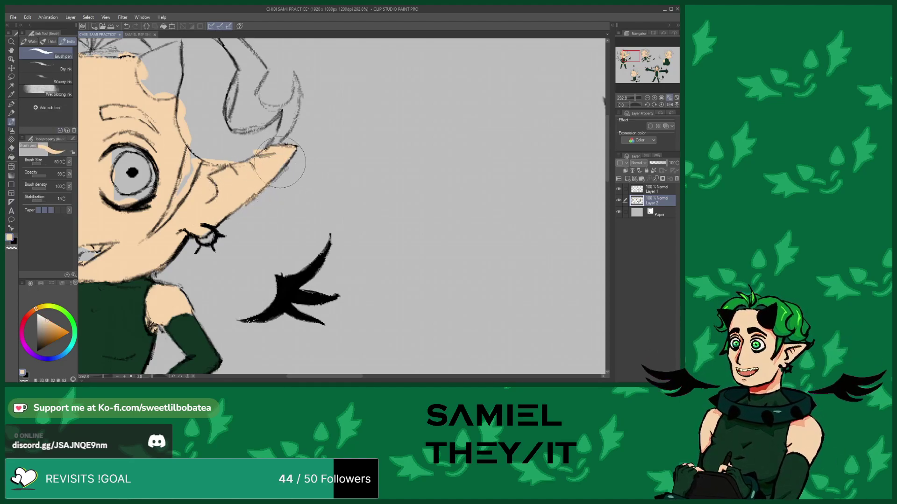
scroll(240, 156, "down", 2)
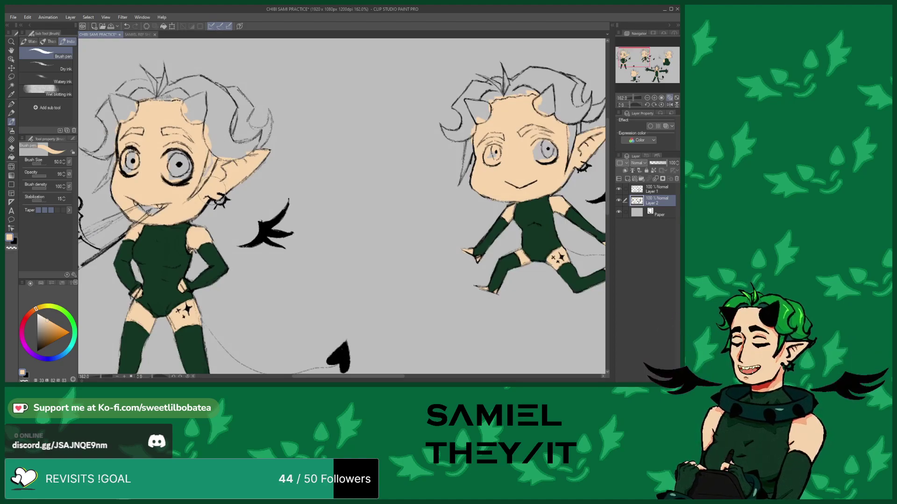
scroll(215, 192, "up", 2)
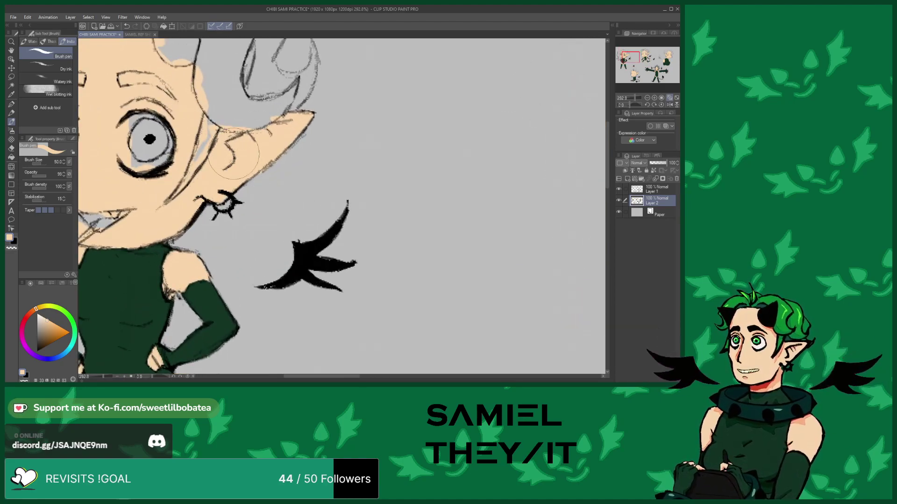
Erase the excess green beneath the sleeve of the chibi with outstretched arms using the Hard eraser
scroll(232, 154, "down", 6)
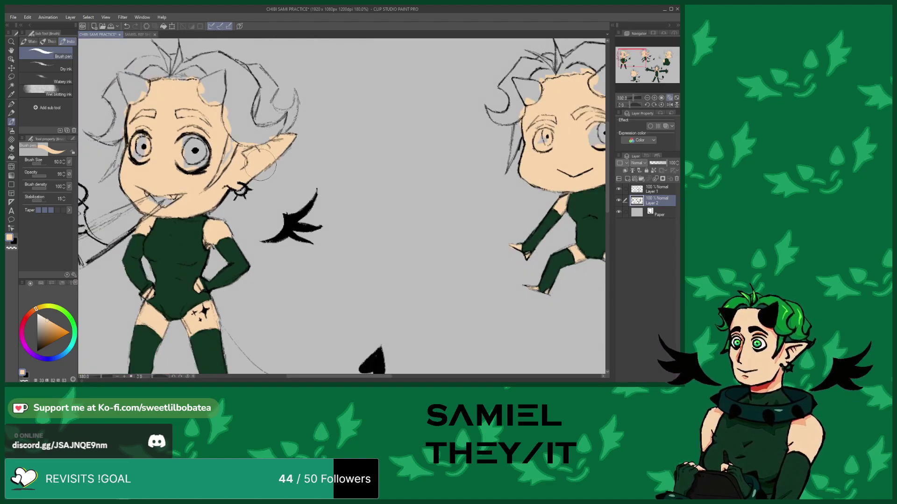
scroll(198, 171, "up", 3)
scroll(197, 171, "down", 2)
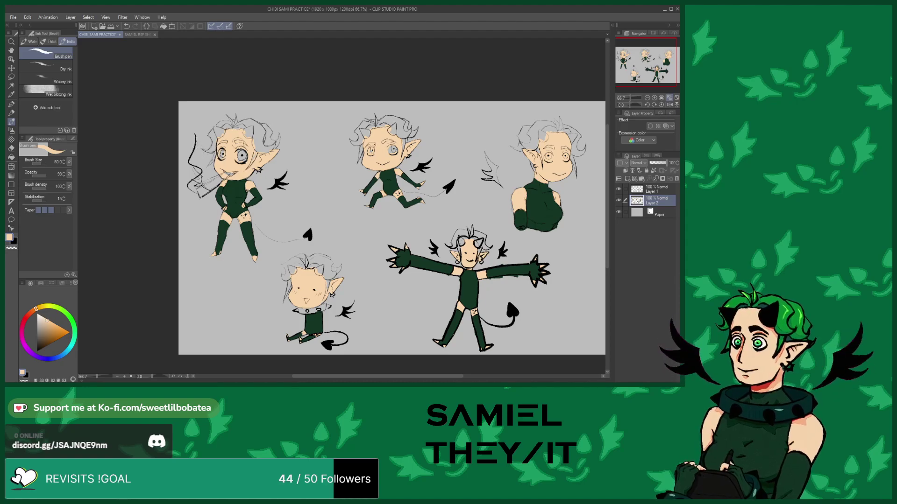
scroll(229, 219, "down", 1)
scroll(228, 219, "up", 2)
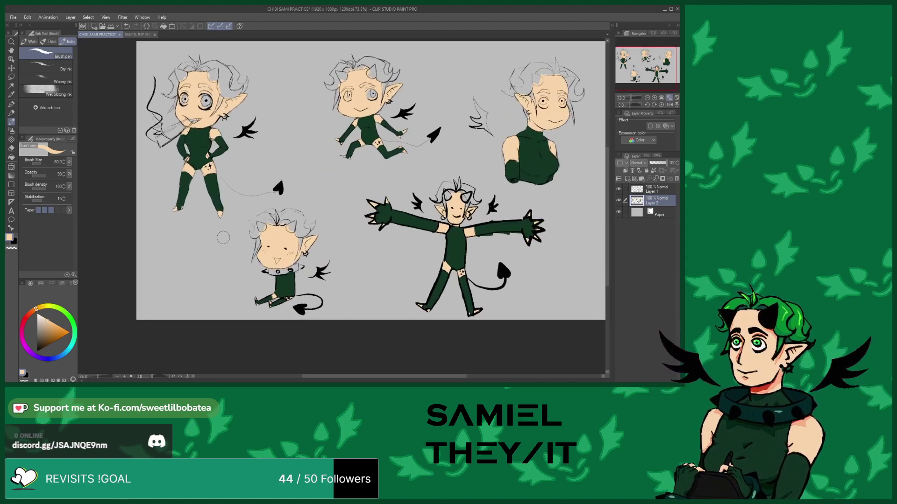
scroll(223, 238, "down", 1)
scroll(209, 123, "up", 2)
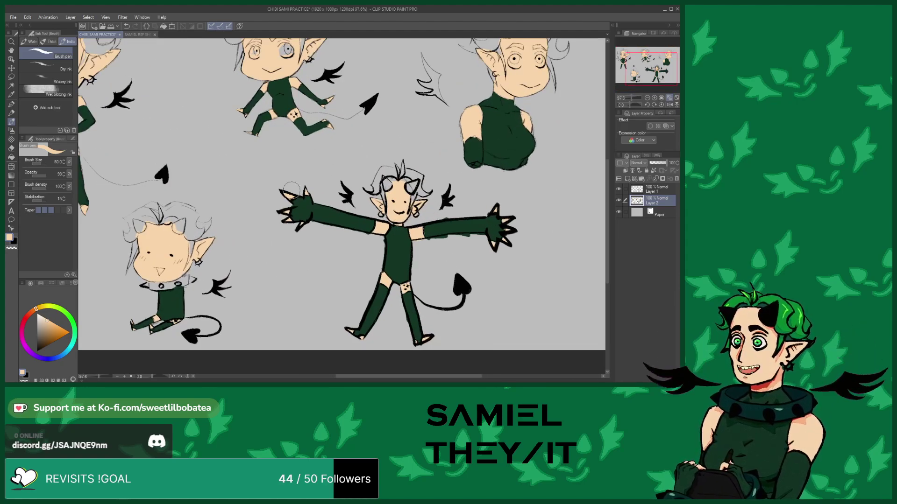
scroll(296, 195, "down", 1)
scroll(293, 186, "up", 4)
left_click(12, 140)
left_click(13, 149)
scroll(336, 201, "up", 1)
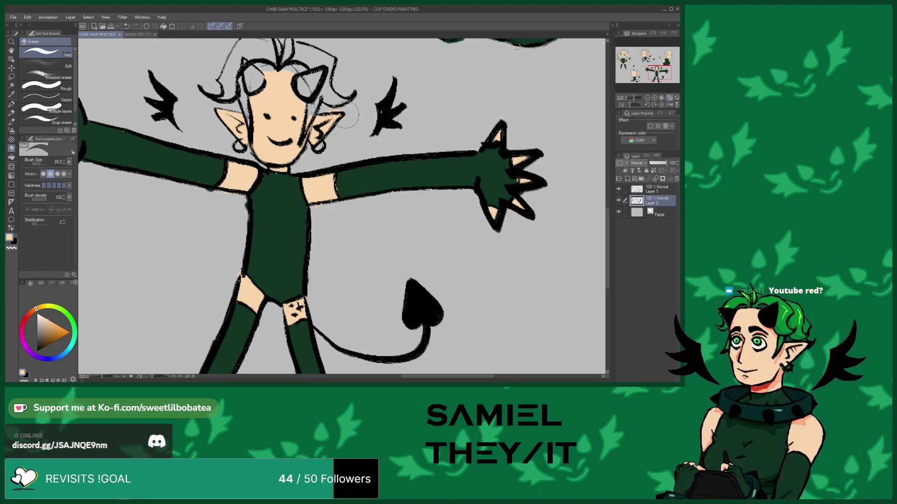
Examine the outstretched-arm chibi's head, hands, torso, stockings and feet for stray color along the line art
scroll(342, 140, "down", 3)
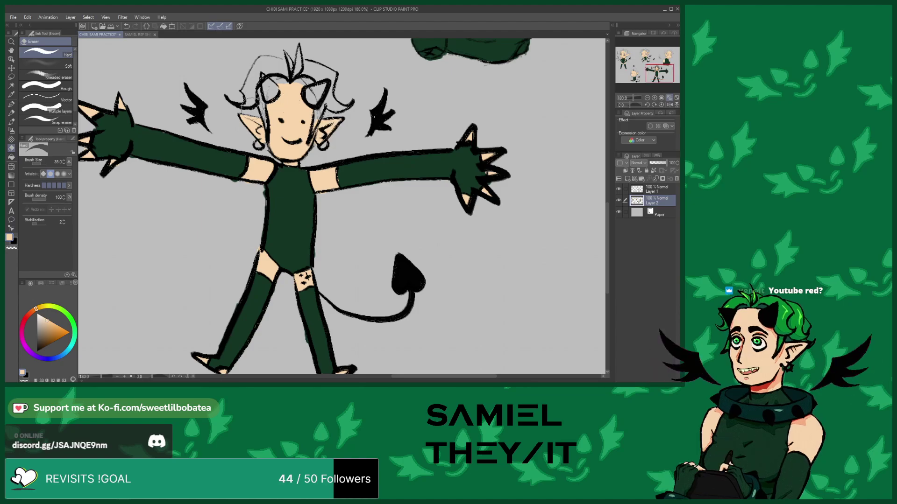
scroll(252, 111, "up", 3)
scroll(327, 169, "down", 2)
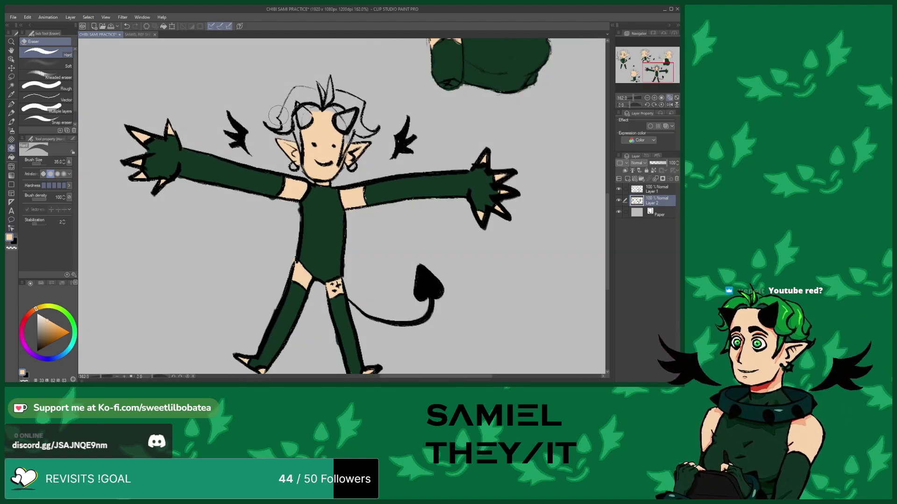
scroll(281, 154, "up", 3)
scroll(246, 175, "down", 3)
scroll(247, 174, "up", 3)
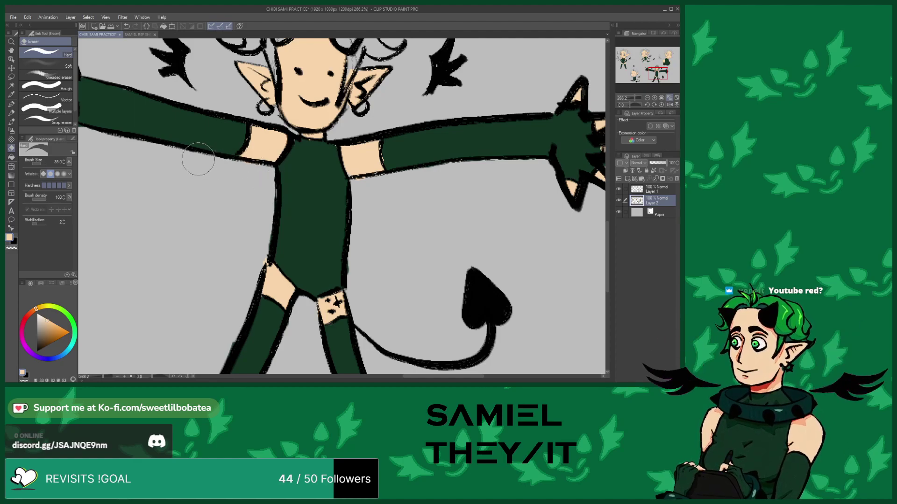
scroll(201, 160, "down", 4)
scroll(189, 176, "up", 2)
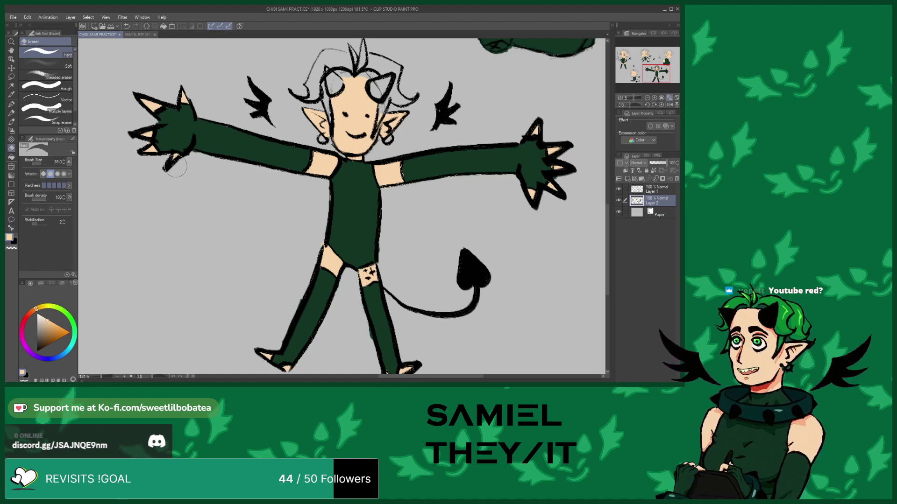
scroll(196, 157, "down", 2)
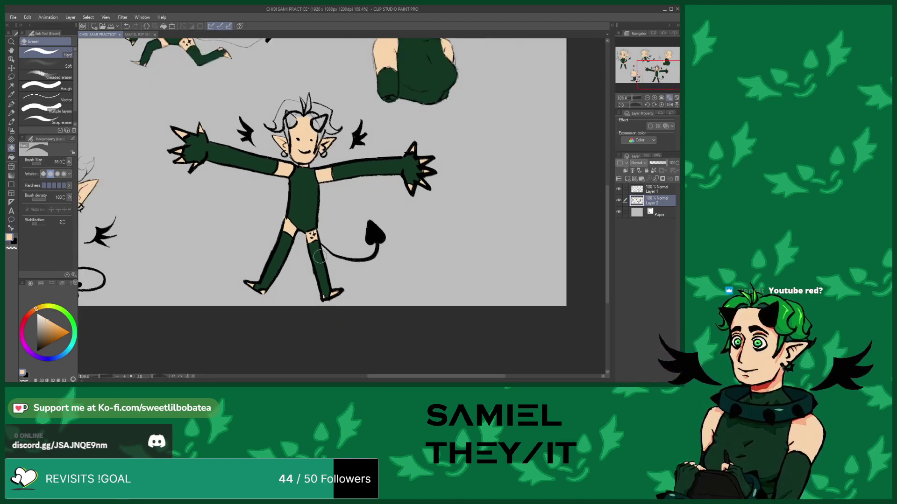
scroll(312, 267, "up", 2)
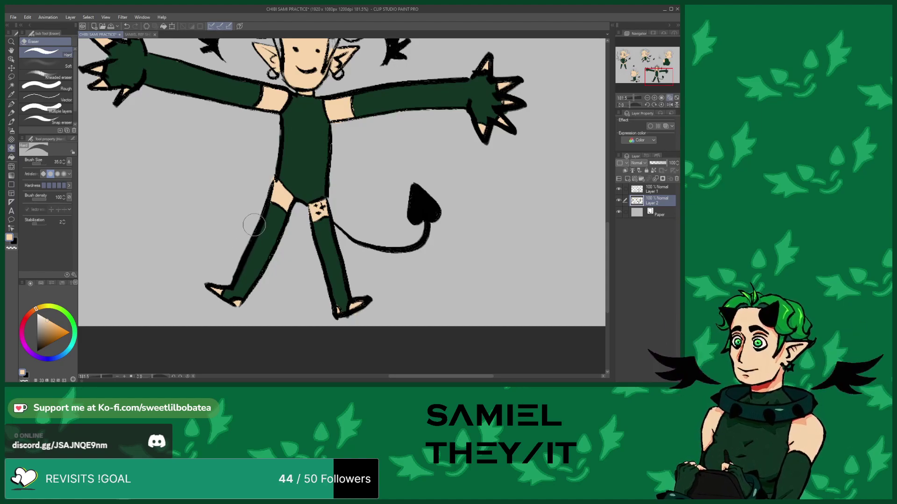
scroll(255, 227, "down", 2)
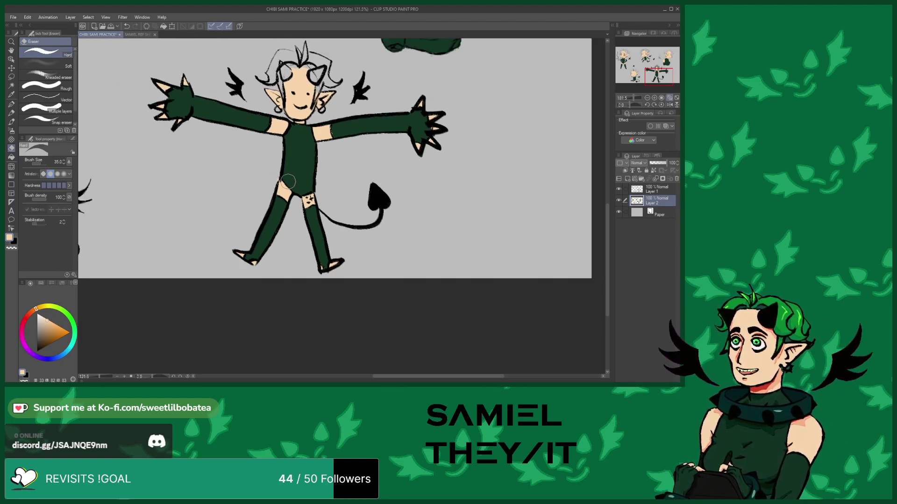
scroll(316, 268, "up", 3)
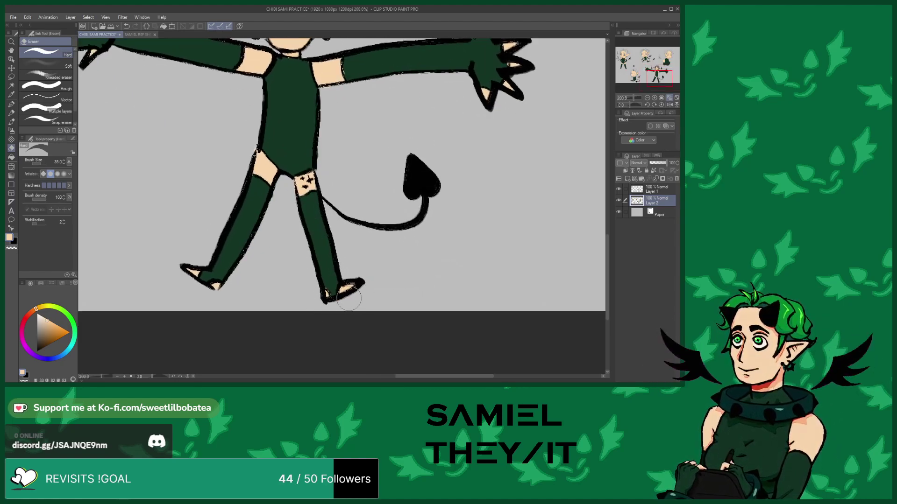
scroll(256, 237, "down", 2)
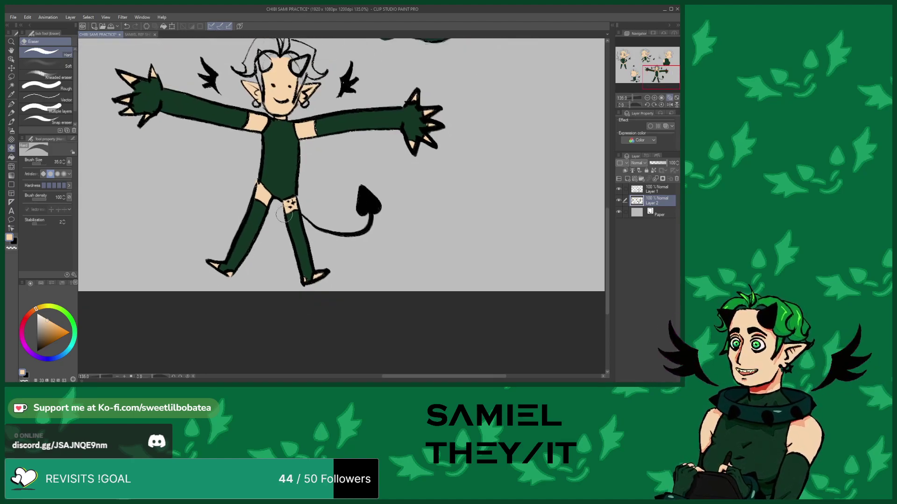
scroll(298, 140, "up", 2)
scroll(307, 170, "down", 6)
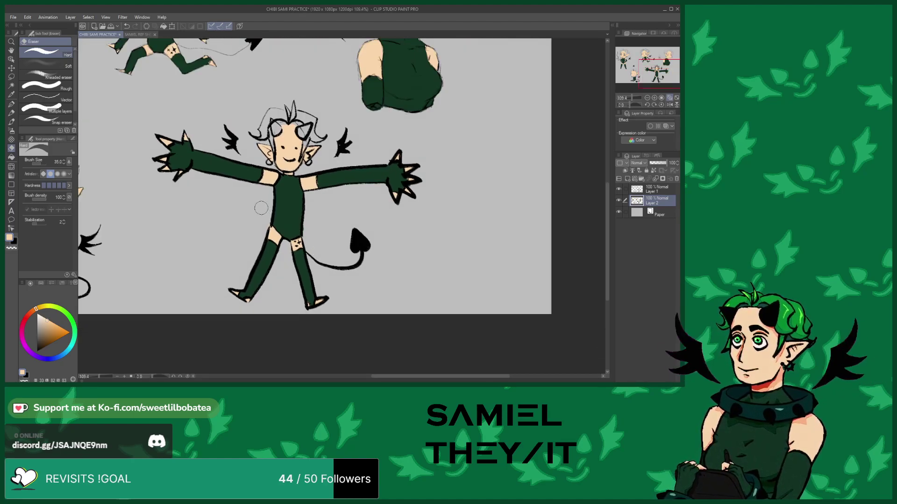
Sample the pale cream tooth color from the SAMIEL REF SHEET document for the Brush pen, and return to the chibi practice canvas
scroll(138, 149, "up", 7)
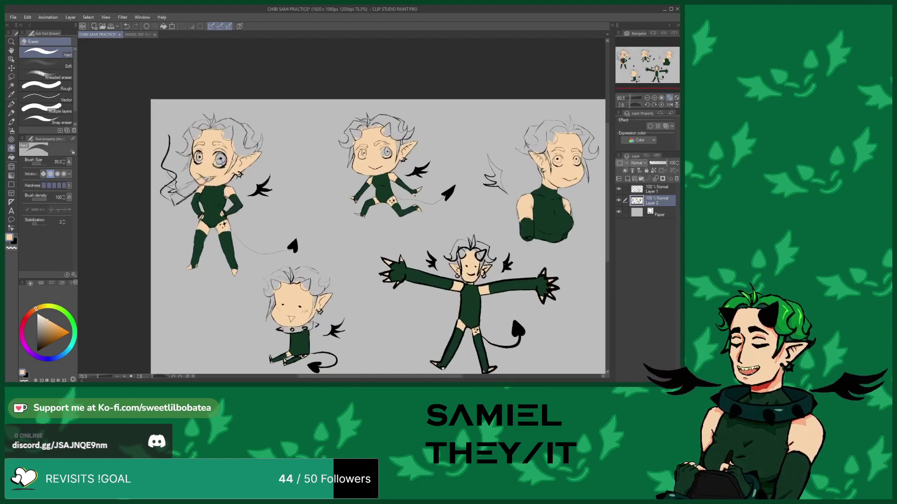
key("p")
left_click(139, 35)
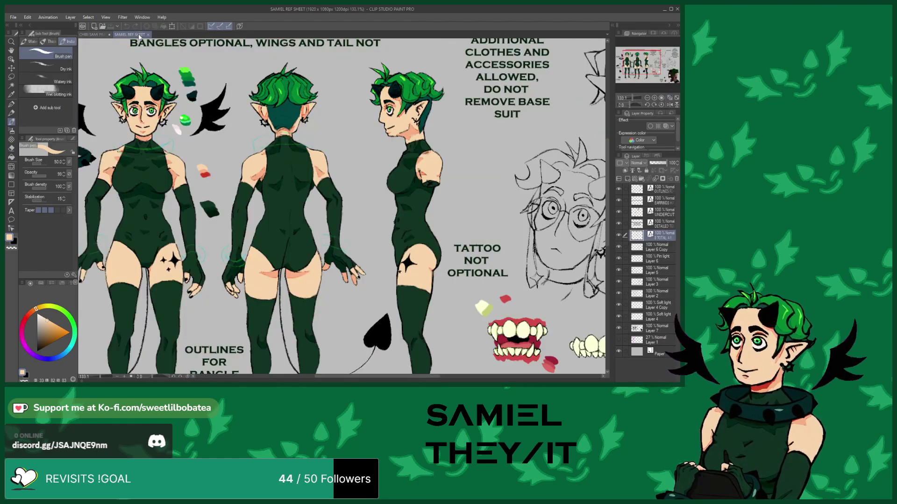
left_click(522, 328, "alt")
left_click(93, 34)
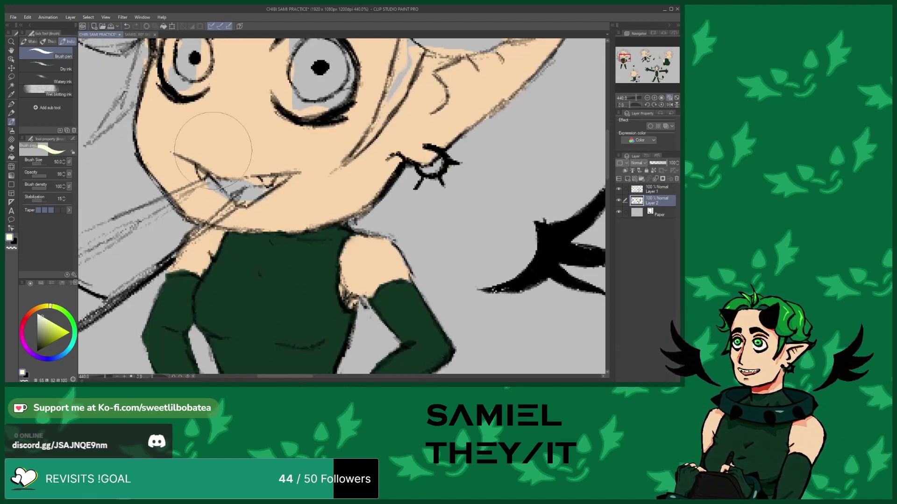
Paint the standing chibi's two fangs with the sampled pale cream tooth color using the Brush pen
left_click_drag(270, 179, 263, 176)
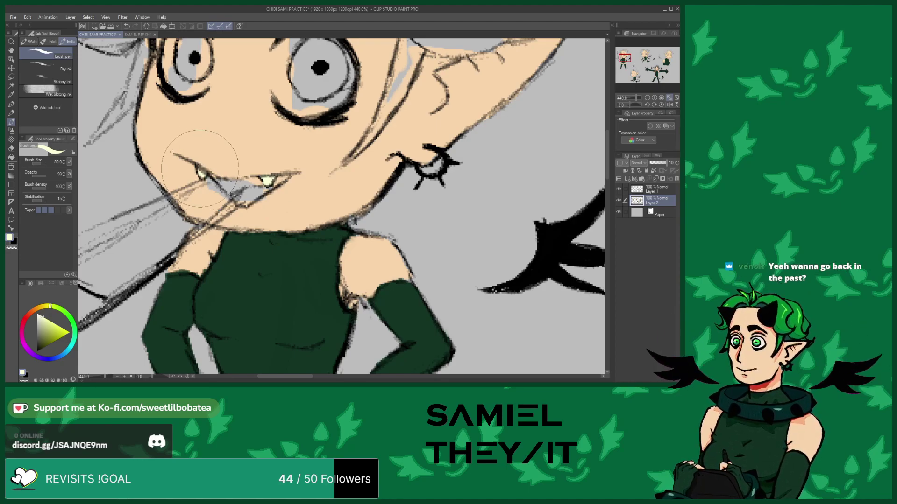
scroll(200, 171, "down", 2)
scroll(205, 192, "up", 1)
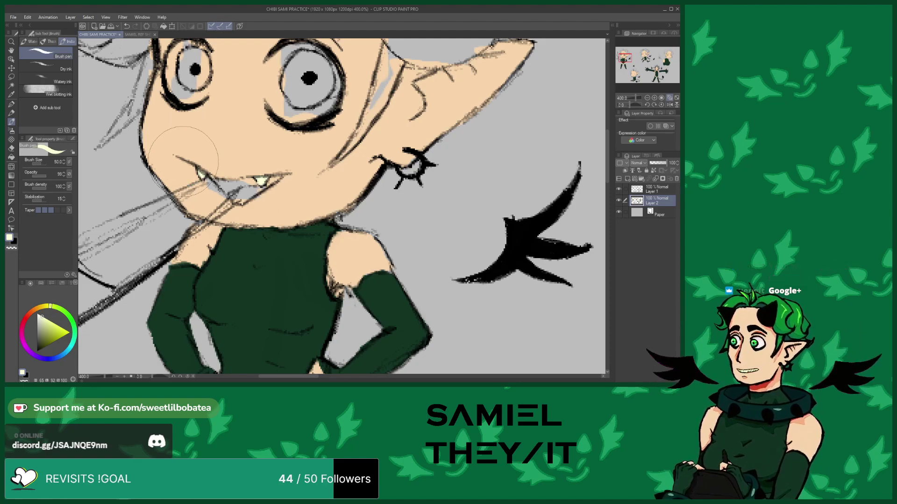
Sample the red mouth color from the SAMIEL REF SHEET document and paint the inside of the standing chibi's mouth below the fang
left_click(137, 35)
scroll(256, 184, "down", 5)
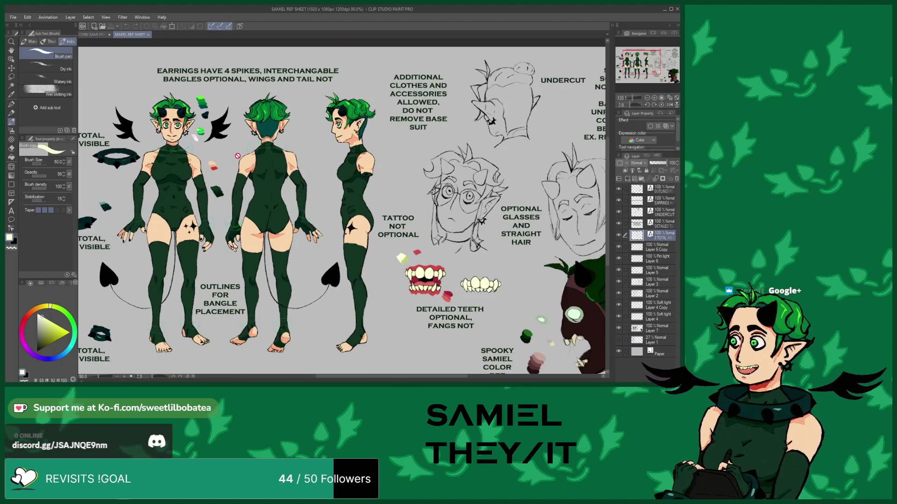
scroll(418, 276, "up", 4)
left_click(420, 265, "alt")
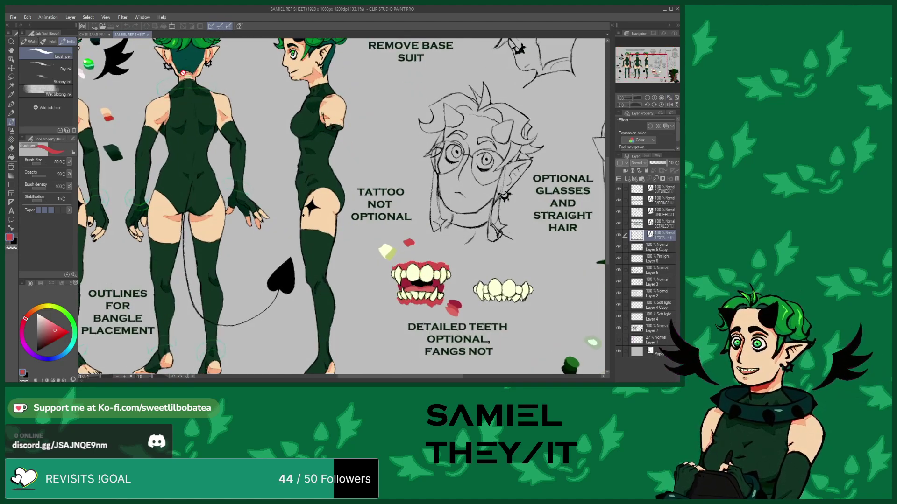
left_click(84, 35)
scroll(229, 179, "up", 4)
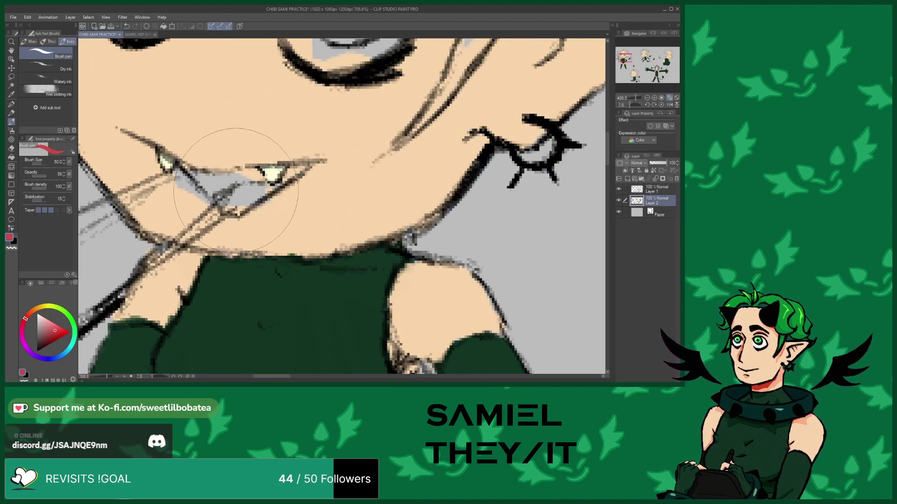
mouse_move(230, 182)
left_mouse_down()
mouse_move(259, 184)
mouse_move(255, 197)
mouse_move(303, 167)
left_mouse_up()
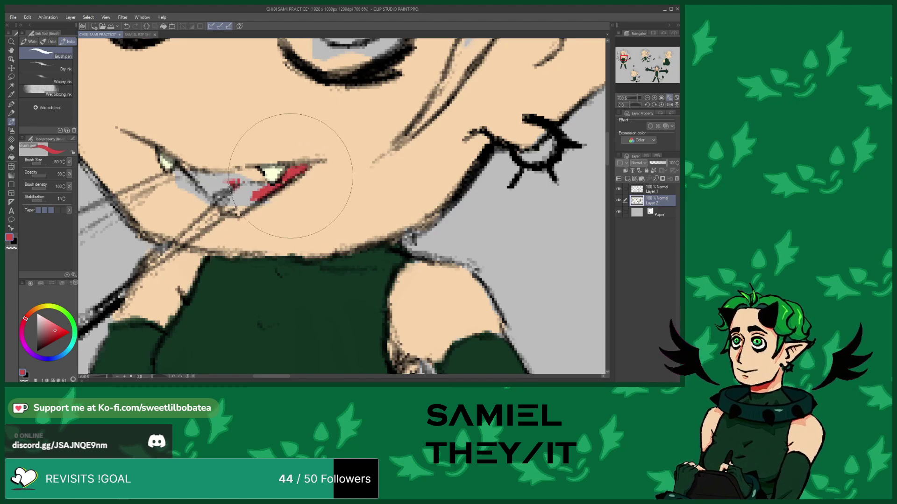
left_click_drag(252, 200, 234, 214)
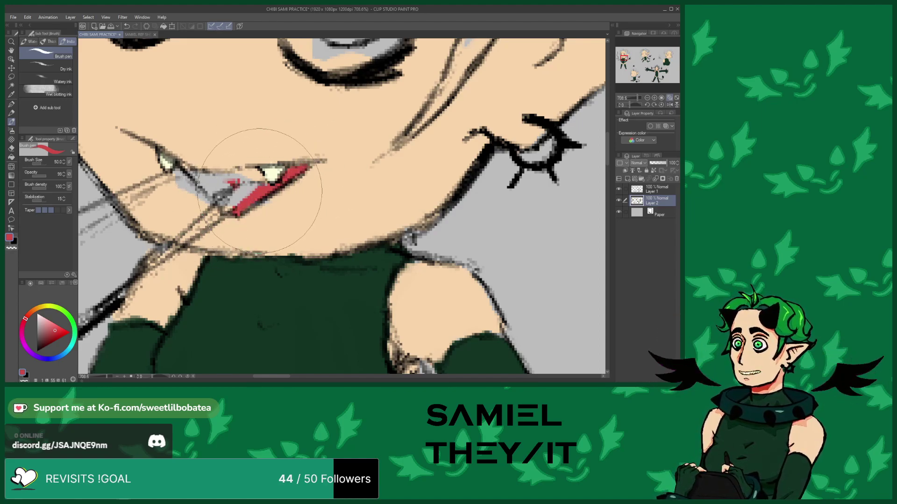
Fill the large cigarette in the standing chibi's mouth with pale cream, and resample the peach skin color from the face
left_click(260, 211, "alt")
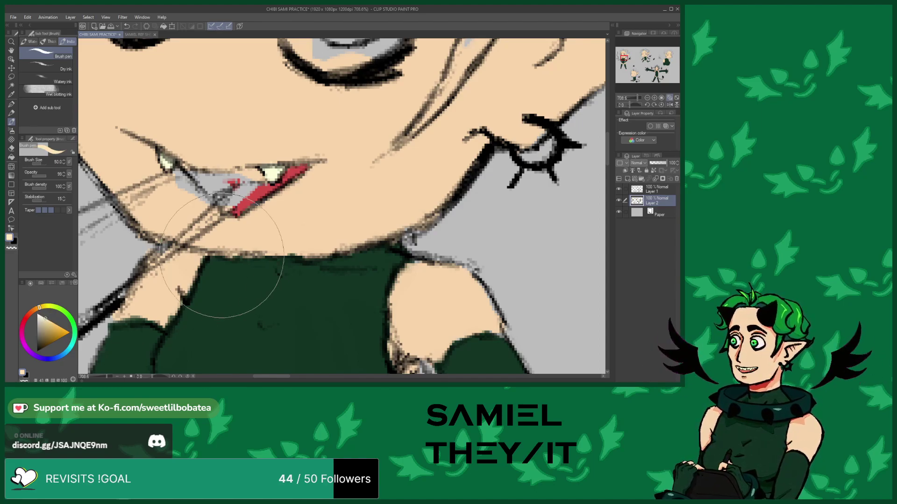
scroll(240, 273, "down", 3)
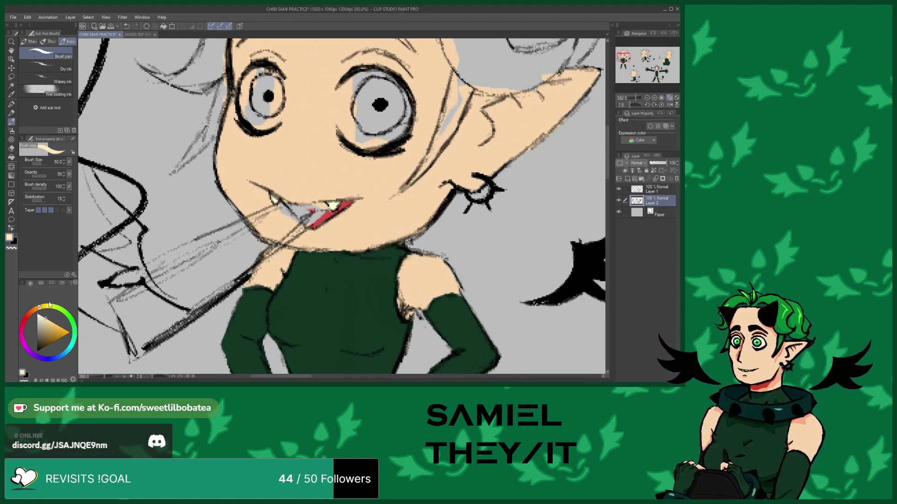
mouse_move(131, 333)
left_mouse_down()
mouse_move(149, 340)
mouse_move(122, 305)
mouse_move(206, 255)
mouse_move(130, 321)
mouse_move(231, 270)
mouse_move(192, 300)
mouse_move(184, 300)
mouse_move(325, 206)
mouse_move(260, 220)
mouse_move(254, 230)
mouse_move(267, 224)
mouse_move(211, 254)
mouse_move(265, 225)
mouse_move(205, 272)
mouse_move(276, 223)
mouse_move(304, 217)
mouse_move(255, 232)
mouse_move(271, 218)
mouse_move(232, 242)
mouse_move(270, 214)
mouse_move(280, 212)
mouse_move(201, 266)
mouse_move(223, 249)
left_mouse_up()
left_click(295, 180, "alt")
scroll(302, 193, "down", 8)
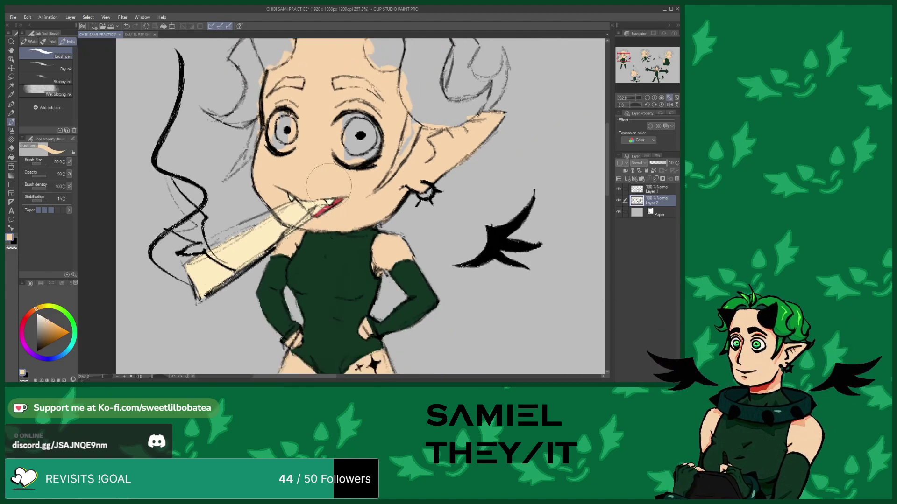
scroll(272, 205, "up", 5)
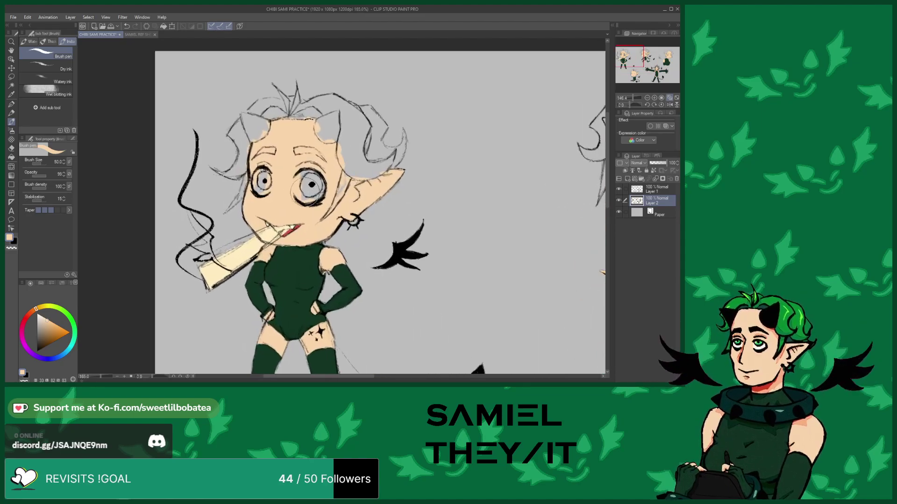
Sample the pale pinkish-white eye color from the SAMIEL REF SHEET document, and return to the chibi practice canvas
left_click(136, 35)
scroll(249, 167, "down", 3)
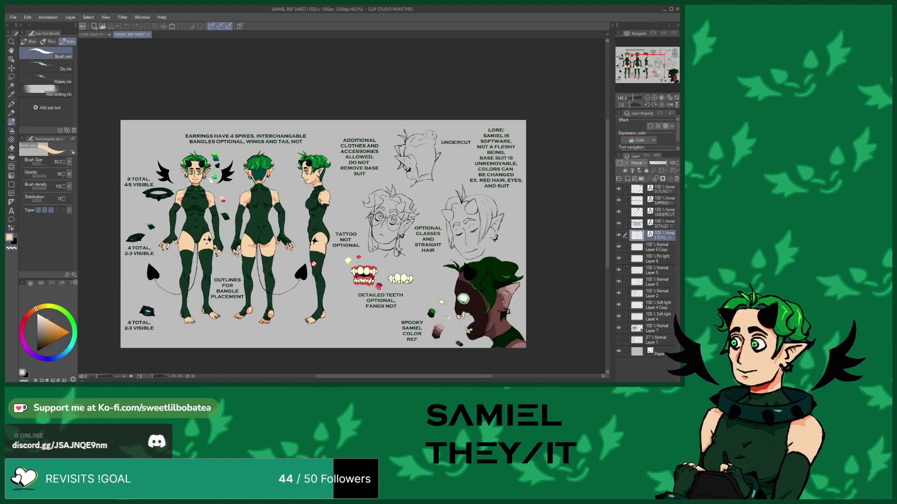
scroll(250, 167, "up", 5)
scroll(249, 168, "up", 3)
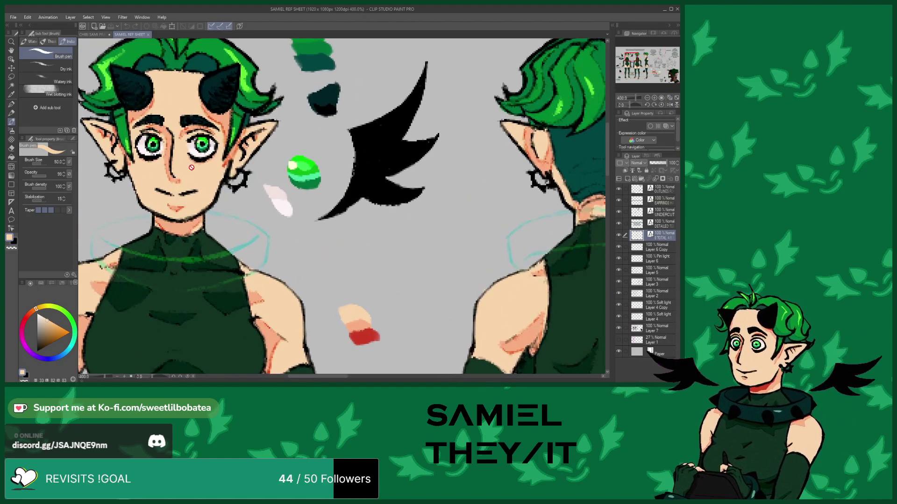
left_click(284, 204, "alt")
left_click(101, 35)
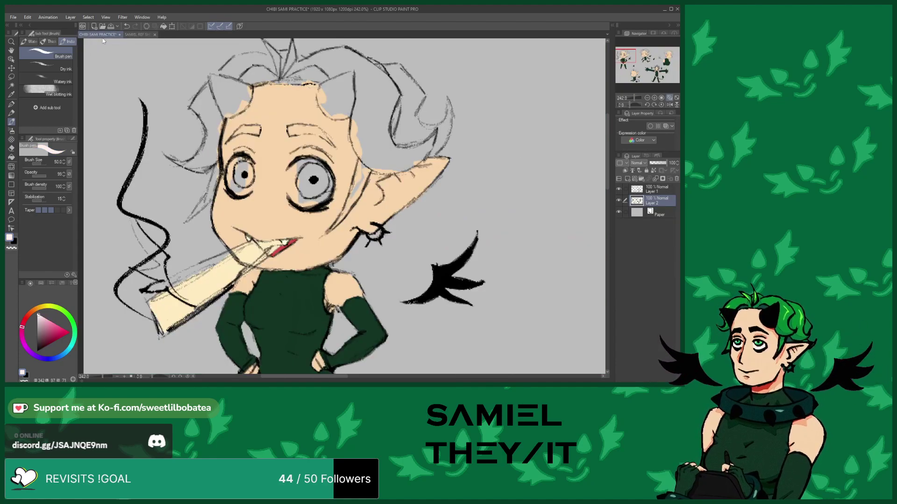
Fill the whites of the standing chibi's two eyes with the pinkish white, and clean up the larger eye's edge with sampled peach
scroll(313, 191, "up", 1)
left_click_drag(291, 199, 306, 156)
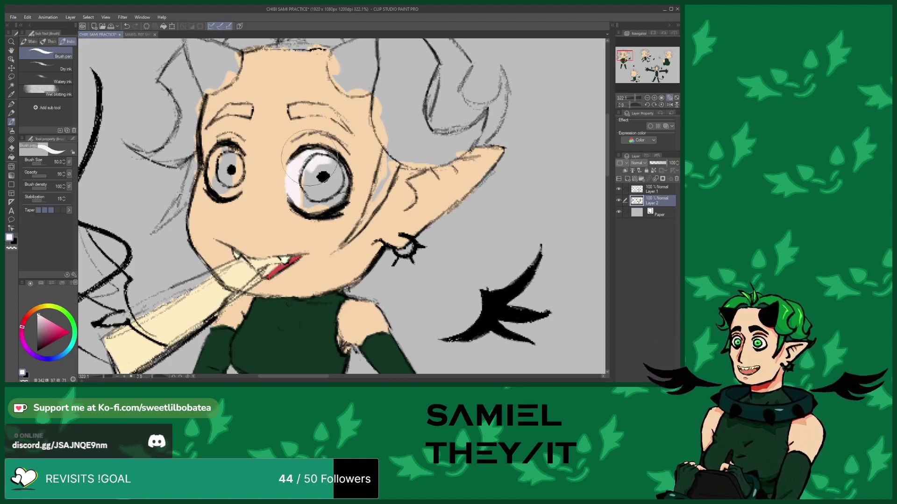
mouse_move(343, 179)
left_mouse_down()
mouse_move(318, 210)
mouse_move(301, 192)
left_mouse_up()
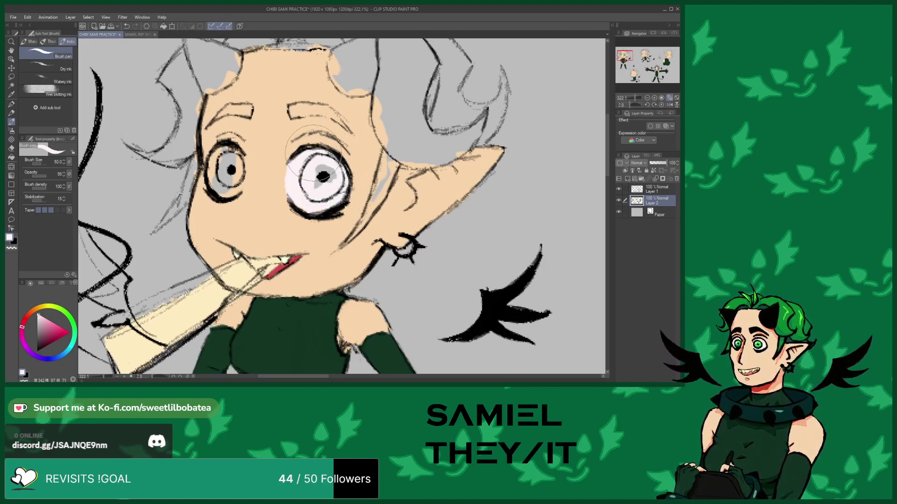
mouse_move(218, 180)
left_mouse_down()
mouse_move(213, 196)
mouse_move(226, 182)
mouse_move(231, 189)
mouse_move(235, 155)
mouse_move(233, 173)
mouse_move(229, 152)
mouse_move(220, 173)
mouse_move(233, 154)
mouse_move(232, 162)
left_mouse_up()
left_click(257, 216, "alt")
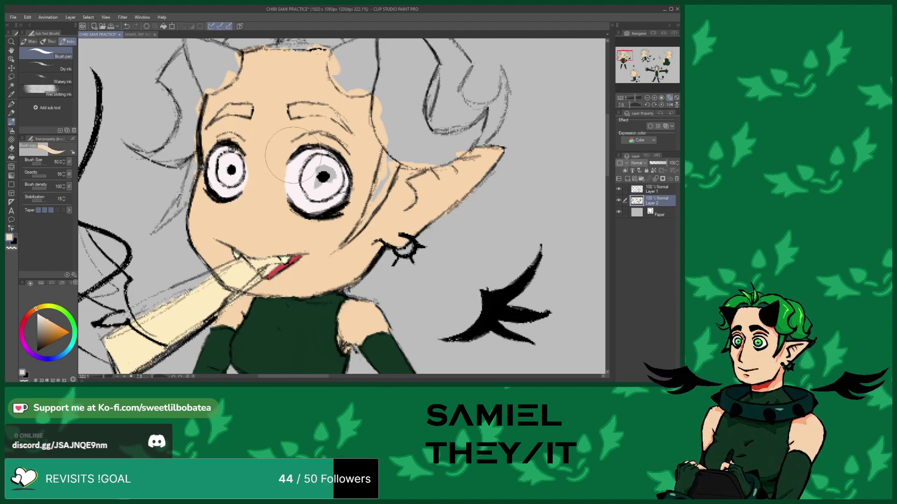
mouse_move(296, 147)
left_mouse_down()
mouse_move(282, 159)
mouse_move(286, 137)
mouse_move(307, 216)
mouse_move(329, 196)
left_mouse_up()
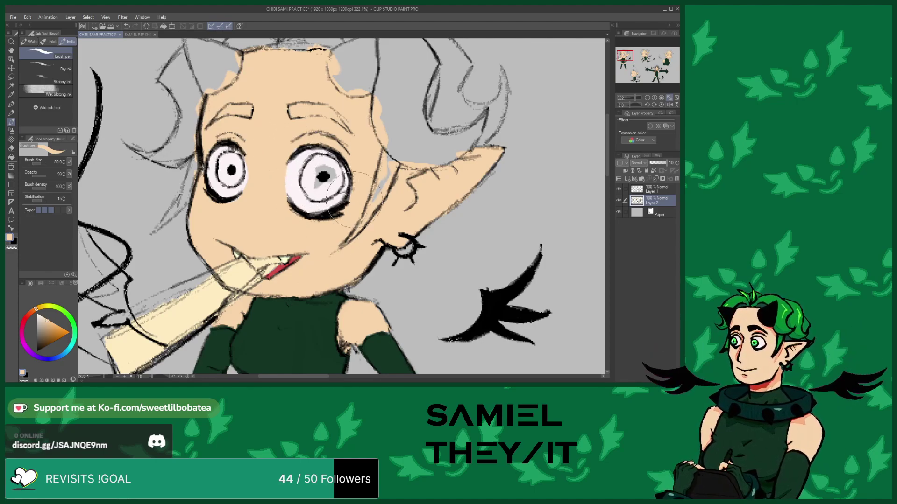
Fill both irises of the standing chibi with the bright green sampled from the SAMIEL REF SHEET eye swatch
left_click(134, 35)
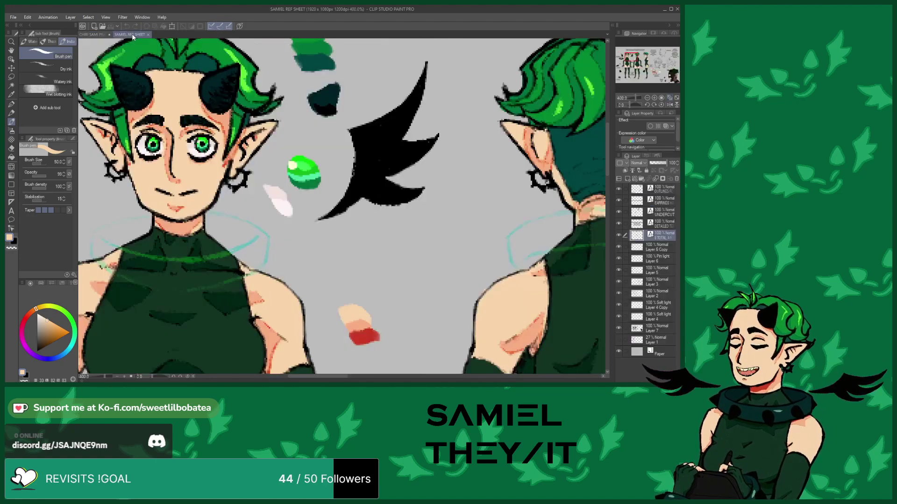
left_click(307, 171, "alt")
left_click(93, 34)
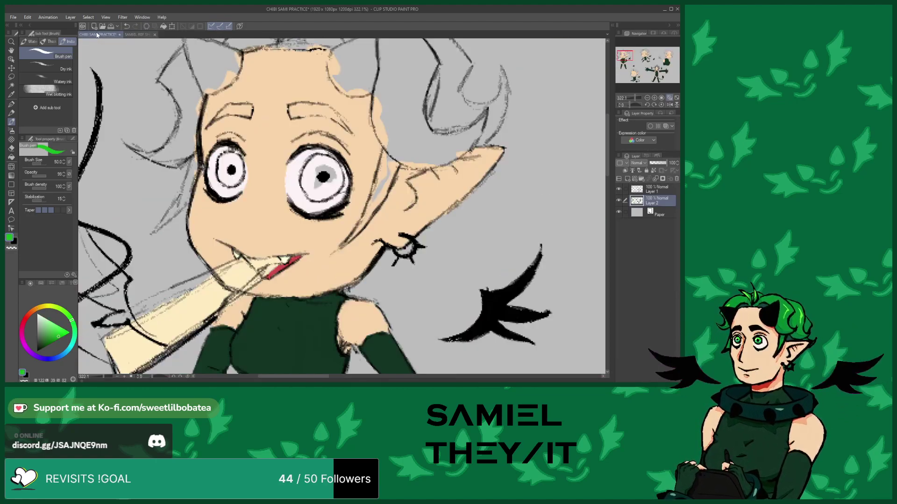
mouse_move(337, 189)
left_mouse_down()
mouse_move(316, 190)
mouse_move(312, 180)
mouse_move(335, 166)
mouse_move(333, 176)
mouse_move(319, 169)
mouse_move(330, 159)
mouse_move(315, 180)
left_mouse_up()
key("ctrl+z")
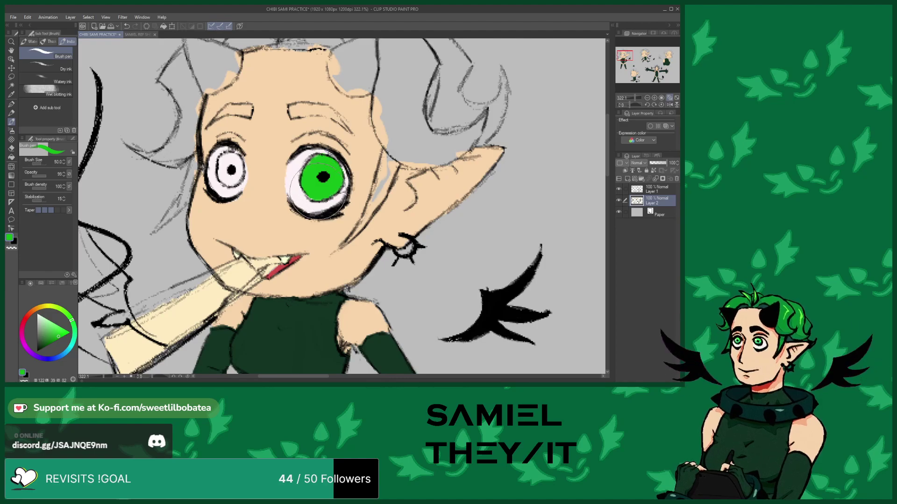
mouse_move(223, 168)
left_mouse_down()
mouse_move(231, 174)
mouse_move(229, 161)
mouse_move(240, 159)
left_mouse_up()
Shade the lower part of both irises with the dark green sampled from the SAMIEL REF SHEET eye swatch
left_click(134, 35)
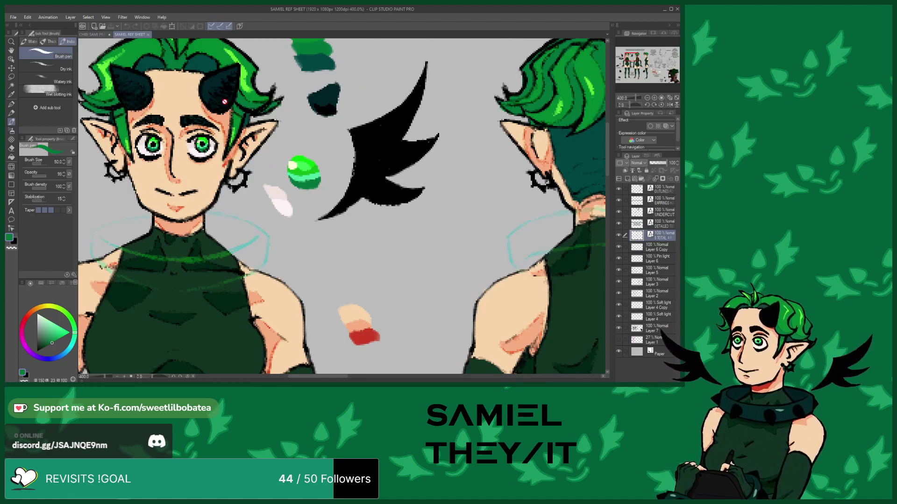
left_click(100, 35)
scroll(308, 192, "up", 2)
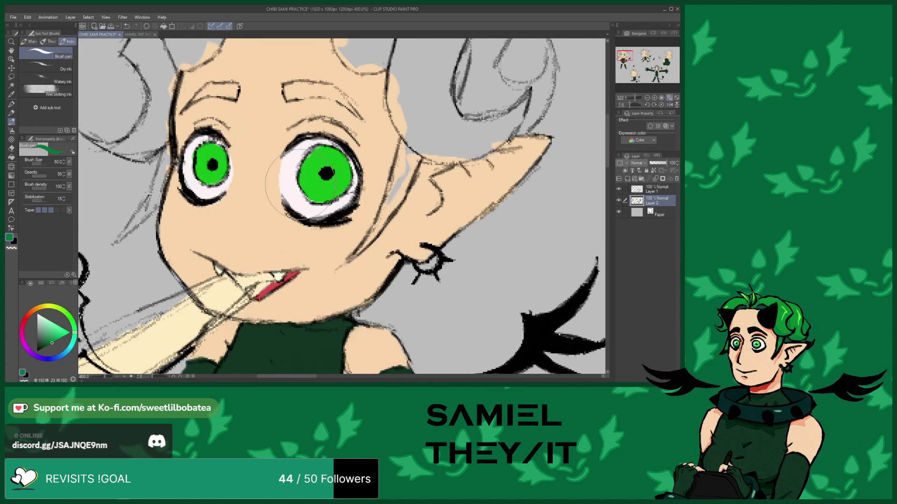
mouse_move(310, 190)
left_mouse_down()
mouse_move(290, 186)
mouse_move(322, 219)
mouse_move(345, 192)
mouse_move(327, 205)
mouse_move(337, 187)
mouse_move(303, 168)
left_mouse_up()
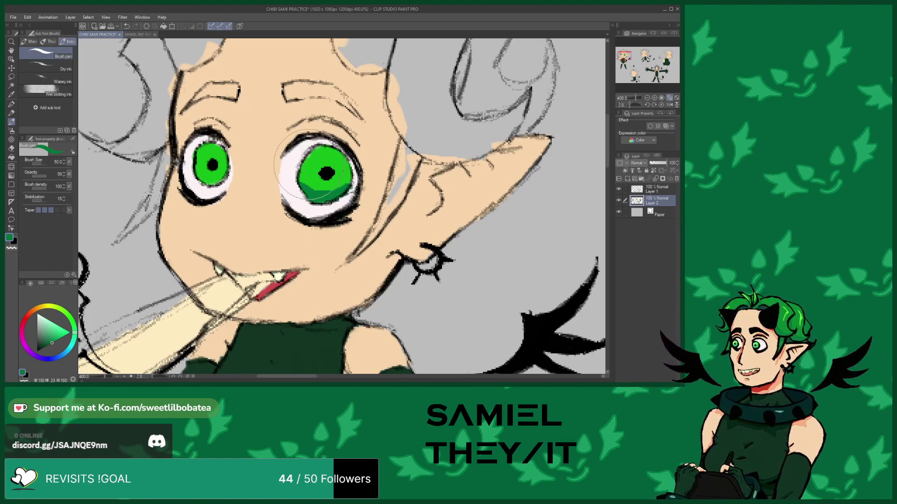
mouse_move(226, 159)
left_mouse_down()
mouse_move(220, 182)
mouse_move(197, 182)
mouse_move(197, 154)
mouse_move(207, 178)
mouse_move(233, 180)
mouse_move(201, 196)
mouse_move(224, 168)
mouse_move(204, 177)
left_mouse_up()
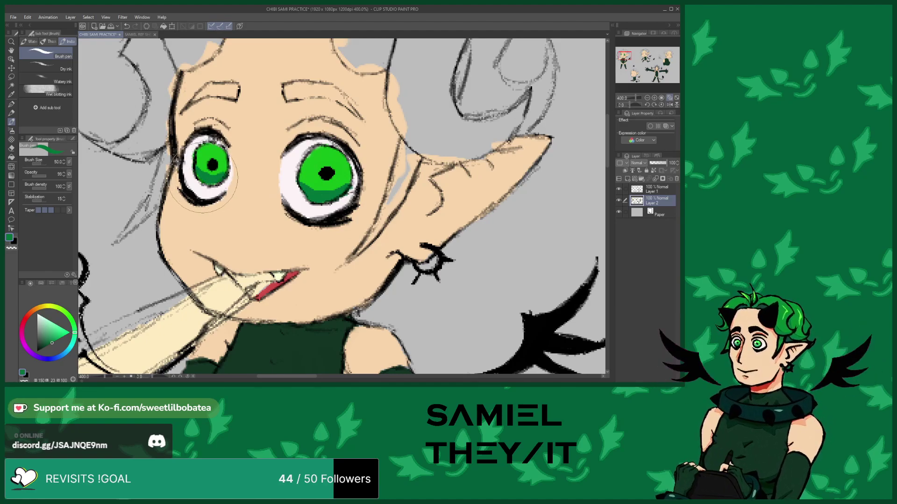
Paint a curved mint band above the dark shading in the larger iris, using the color sampled from the reference eye swatch
left_click(133, 35)
scroll(325, 172, "up", 5)
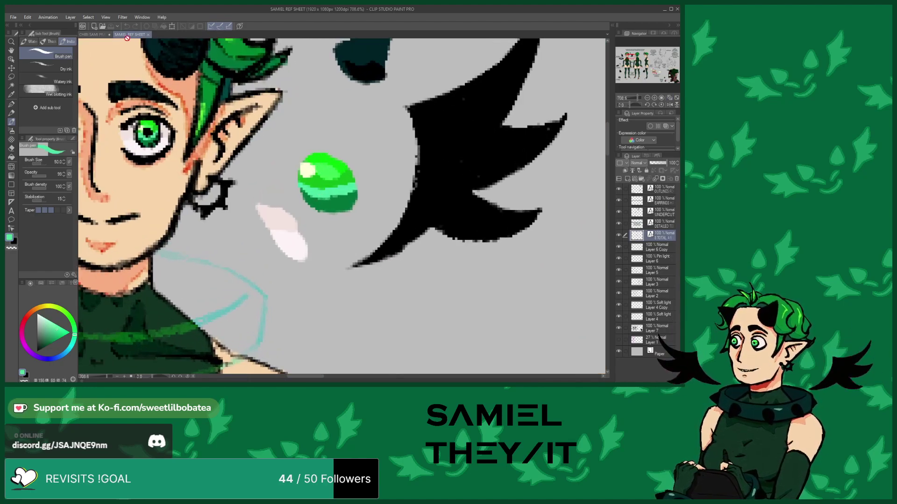
left_click(92, 35)
scroll(308, 184, "up", 3)
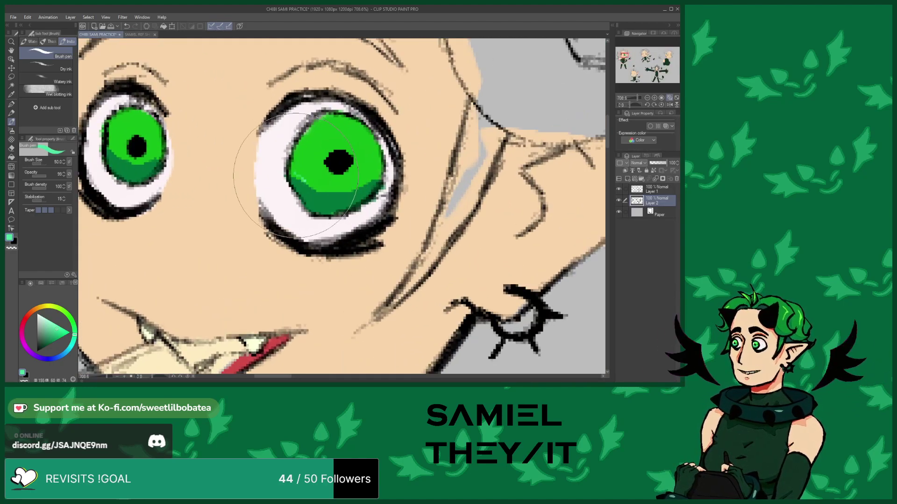
left_click_drag(291, 180, 365, 179)
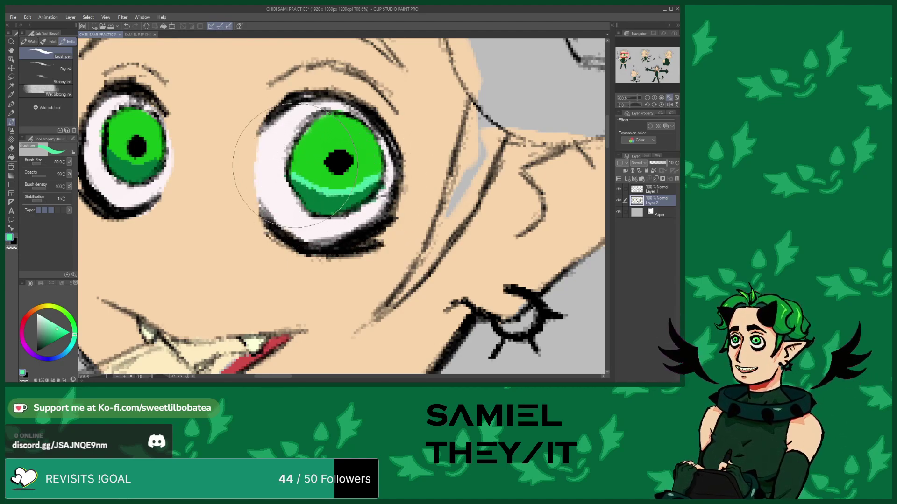
Add a vivid green highlight patch to the upper part of the larger iris with the reference swatch color, refining its shape
left_click(133, 34)
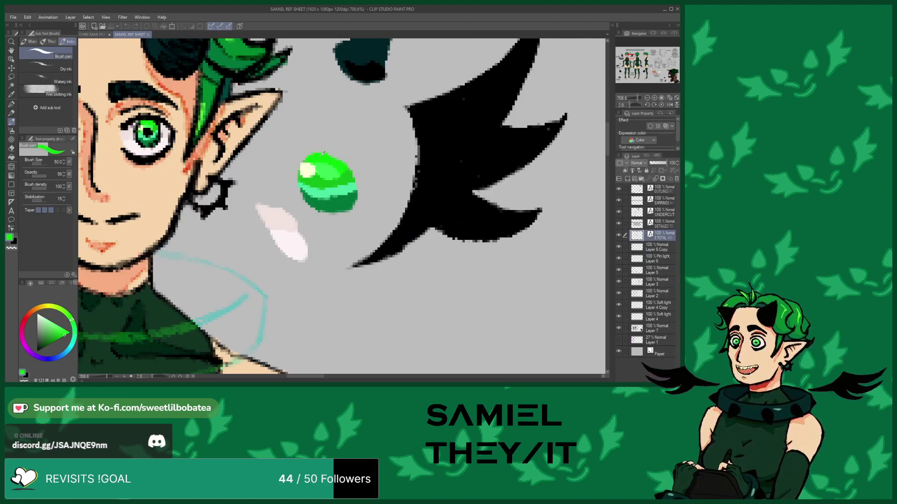
left_click(92, 34)
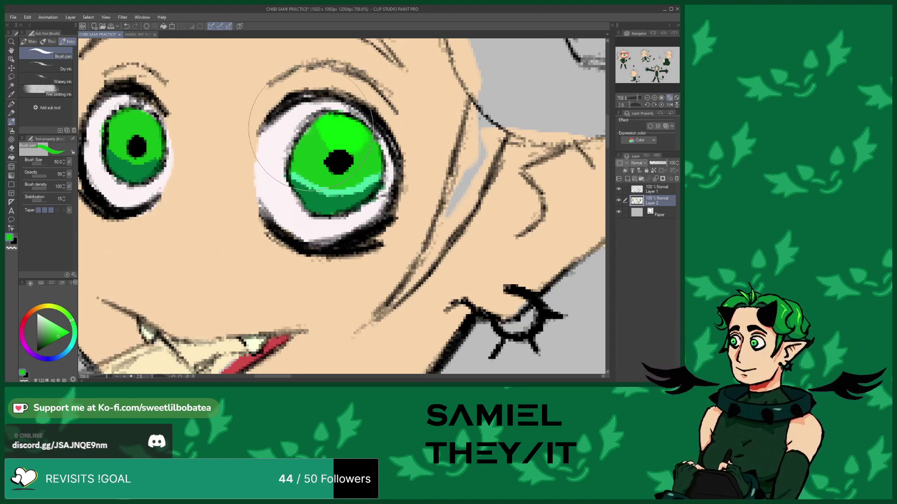
left_click(126, 27)
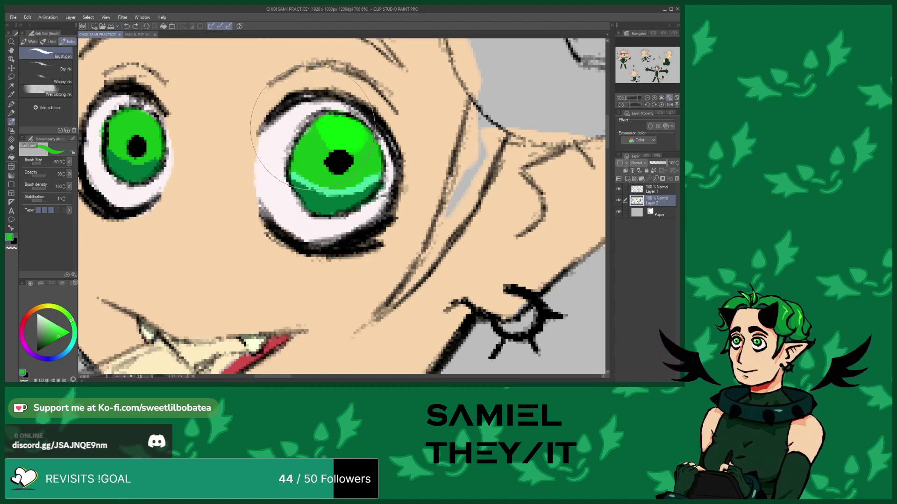
Add a lighter green glow and a pale cream shine spot to the larger iris, sampling both colors from the reference eye swatch
left_click(131, 36)
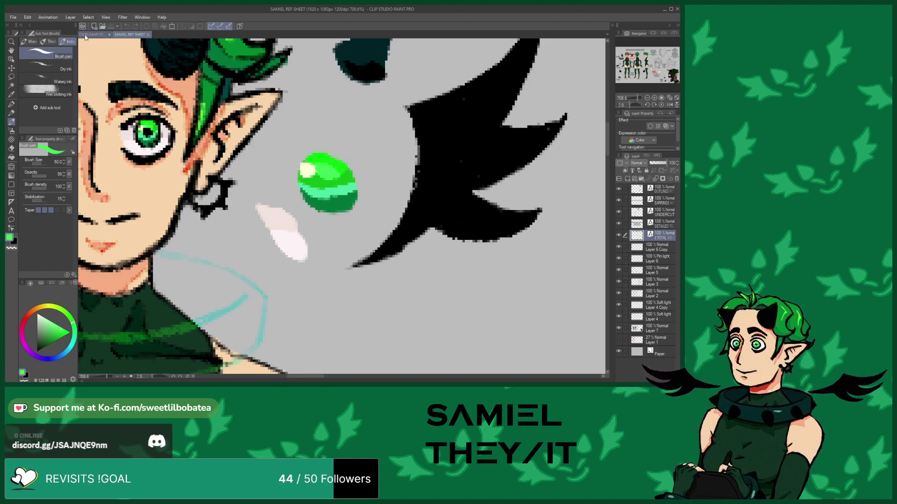
left_click(86, 36)
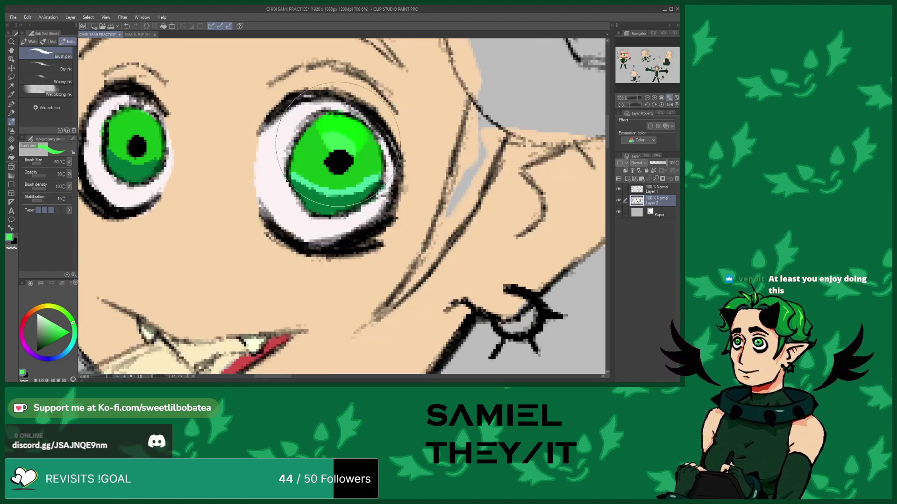
left_click(130, 34)
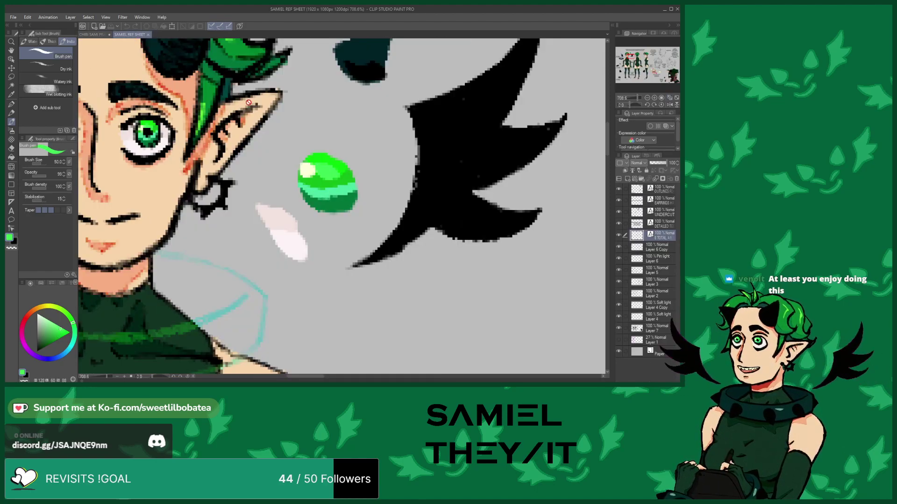
left_click(305, 164, "alt")
left_click(91, 35)
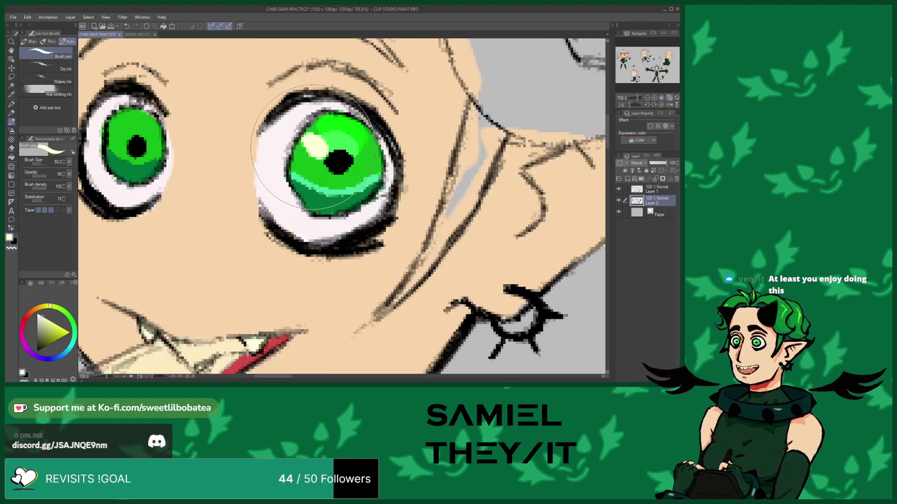
Paint a curved mint band above the dark shading in the smaller iris, sampling the color from the larger iris
scroll(309, 144, "down", 3)
scroll(352, 175, "up", 3)
left_click(351, 175, "alt")
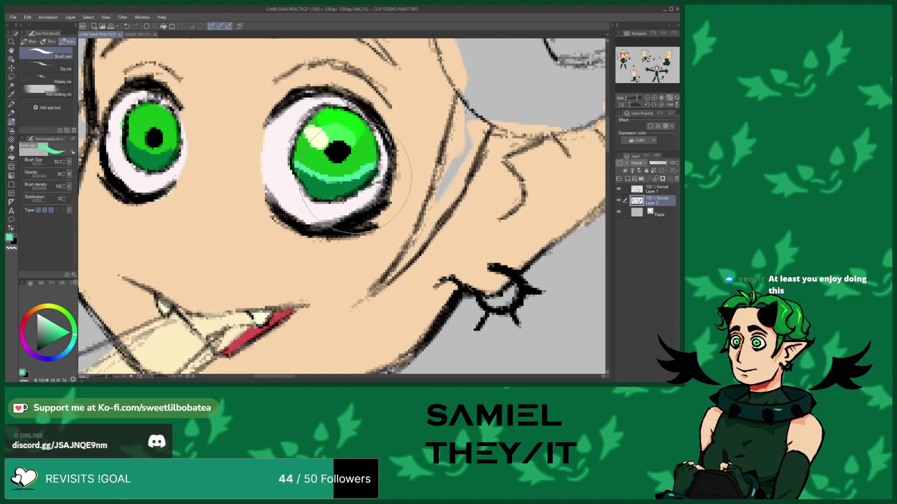
scroll(357, 173, "up", 4)
scroll(187, 159, "down", 4)
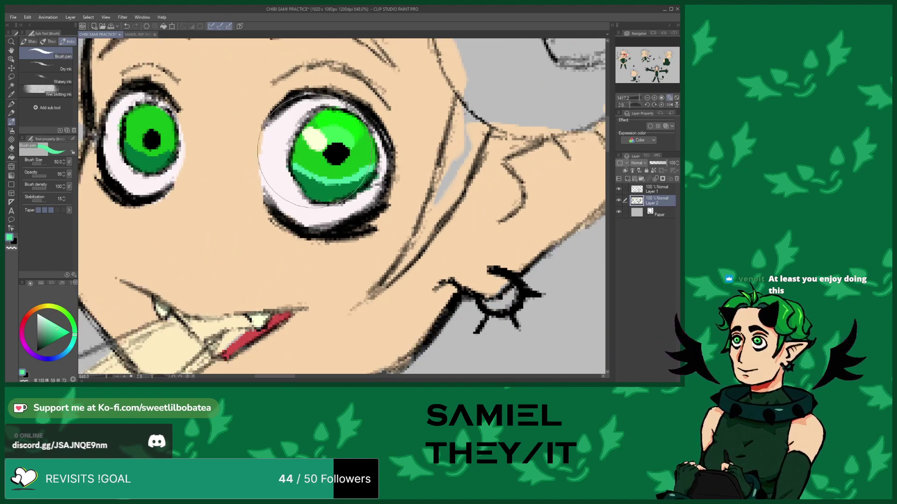
scroll(134, 151, "up", 3)
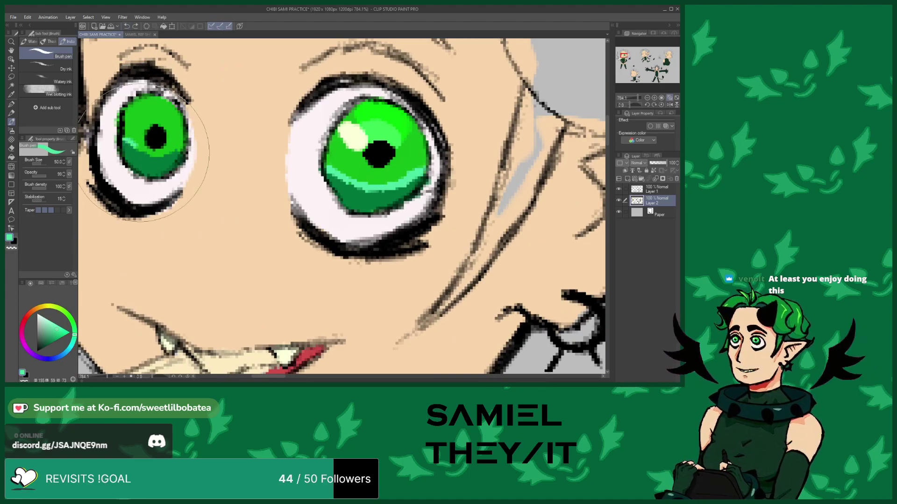
left_click_drag(125, 145, 173, 154)
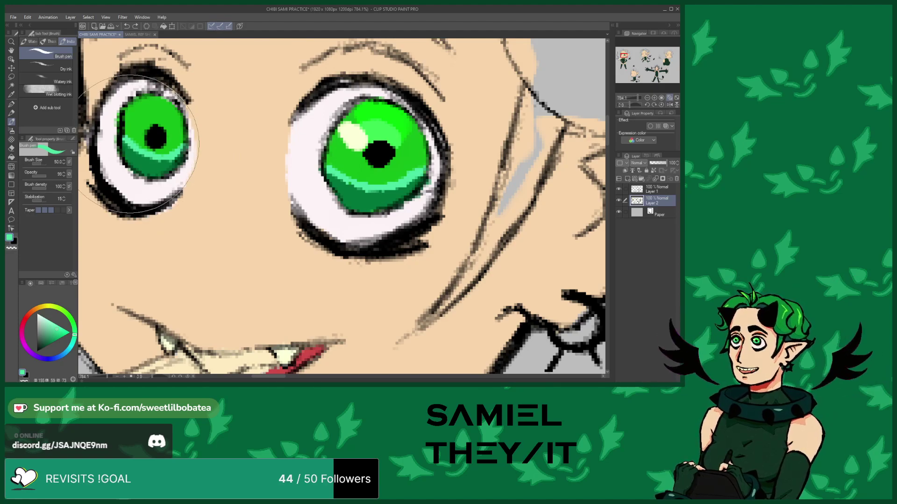
scroll(233, 177, "down", 2)
scroll(299, 158, "up", 2)
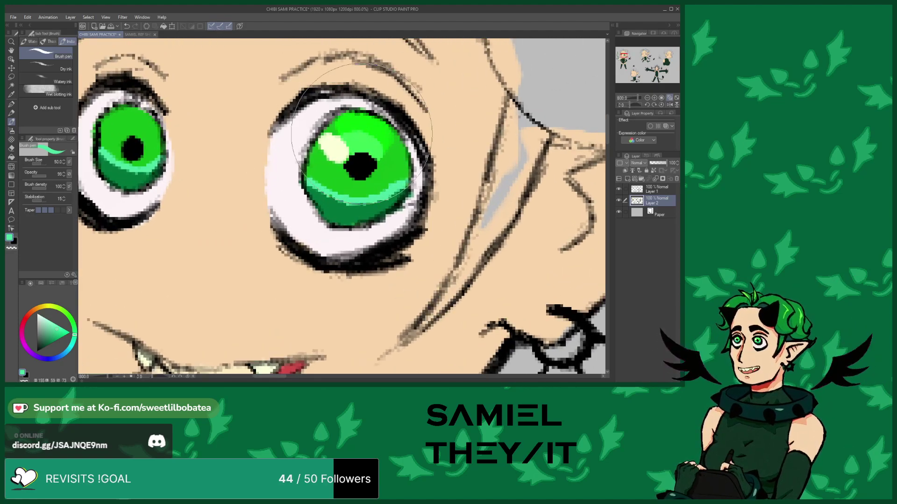
Add vivid green highlights and a pale cream shine spot to the smaller iris, matching the larger iris
scroll(361, 121, "down", 2)
scroll(218, 106, "up", 2)
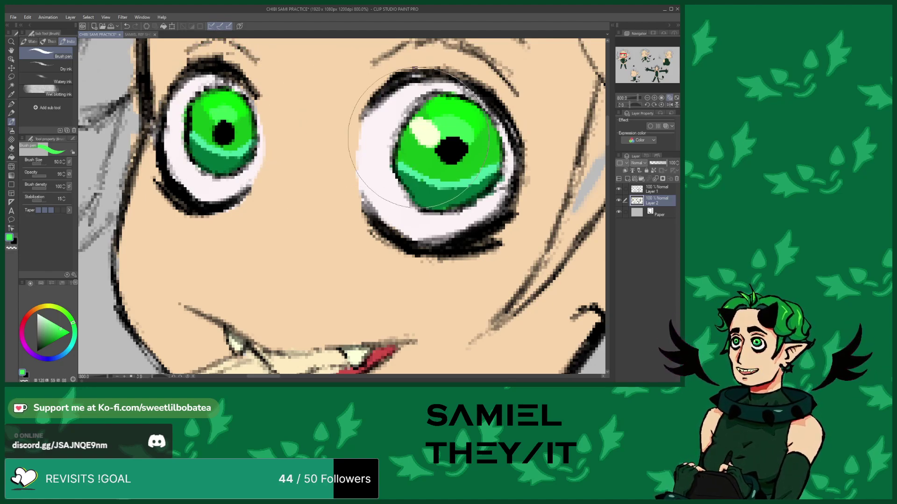
left_click(421, 132, "alt")
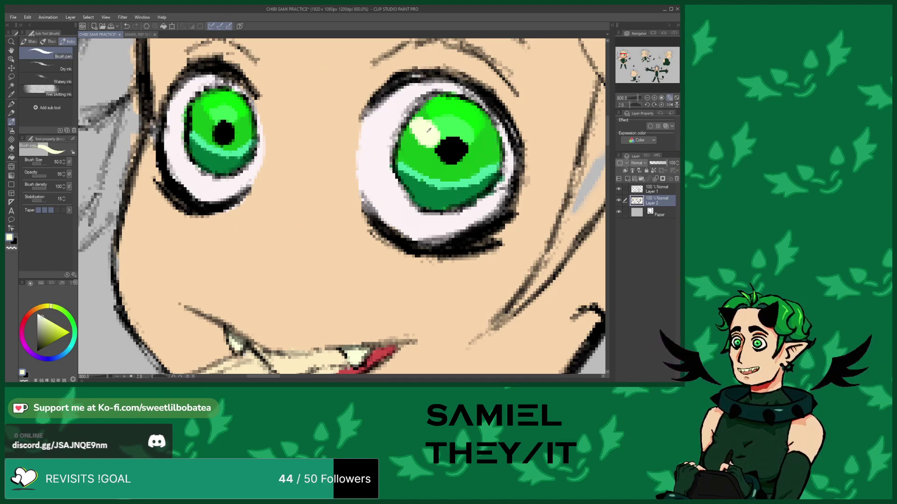
left_click(204, 117)
scroll(204, 118, "down", 10)
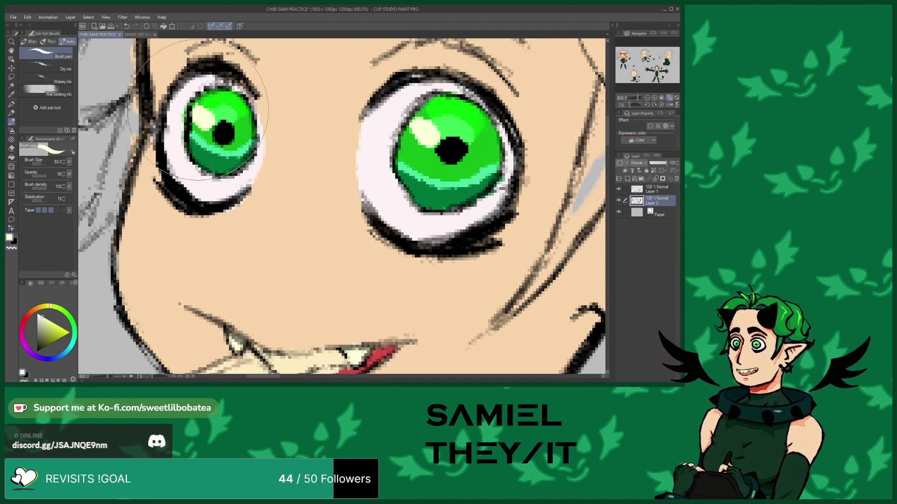
scroll(228, 161, "down", 3)
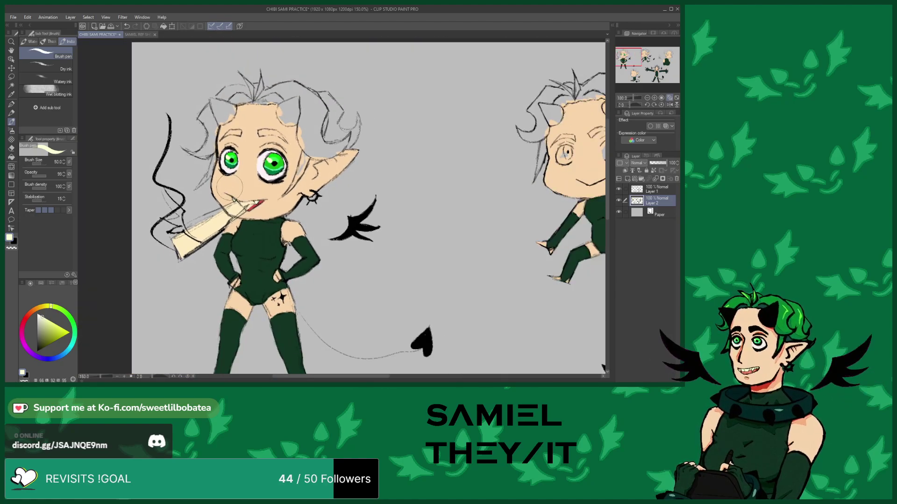
scroll(254, 107, "up", 5)
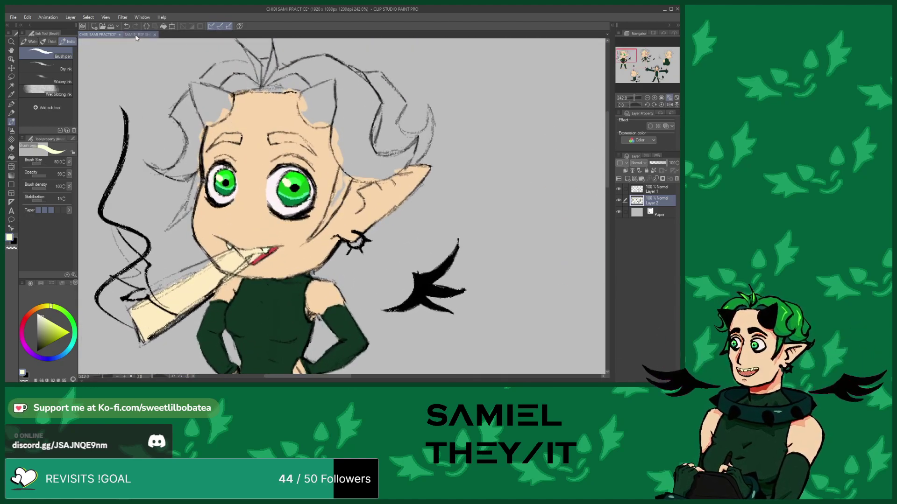
Fill both horns of the smoking chibi with the dark teal sampled from the horn swatch on the SAMIEL REF SHEET
left_click(135, 35)
scroll(232, 116, "down", 2)
scroll(232, 116, "up", 3)
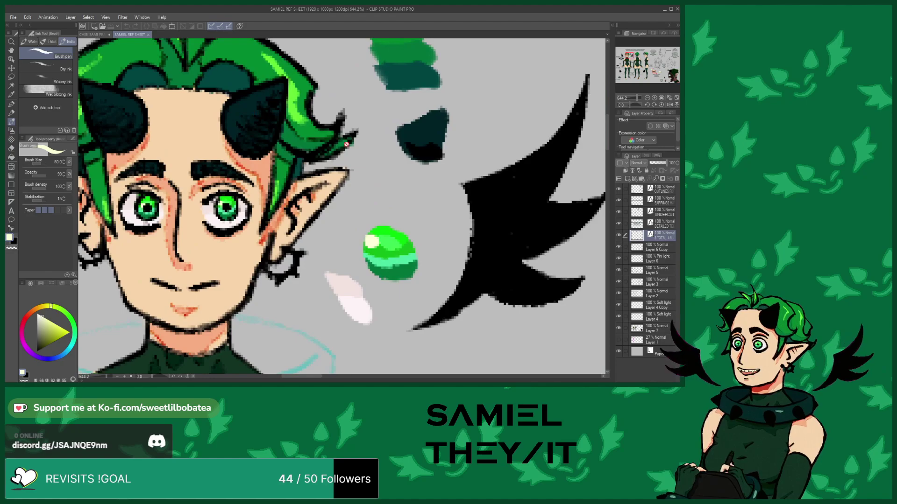
left_click(425, 131, "alt")
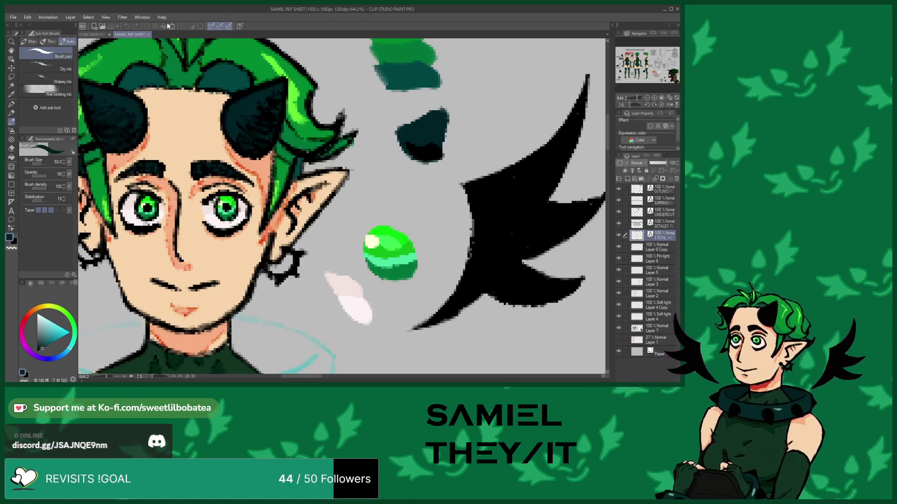
left_click(97, 35)
scroll(299, 112, "up", 3)
left_click_drag(301, 101, 313, 119)
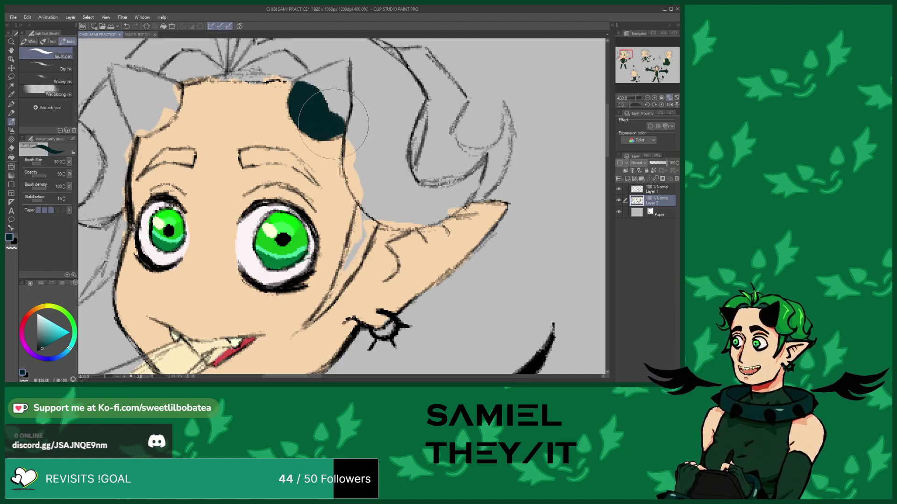
mouse_move(343, 102)
left_mouse_down()
mouse_move(342, 71)
mouse_move(345, 99)
mouse_move(348, 61)
mouse_move(305, 83)
mouse_move(322, 79)
mouse_move(322, 98)
left_mouse_up()
scroll(323, 82, "down", 3)
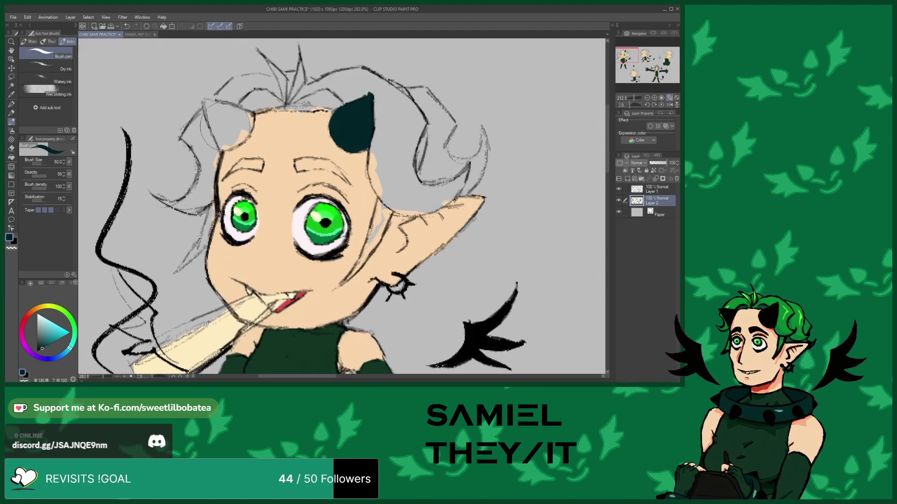
scroll(280, 140, "up", 4)
mouse_move(213, 143)
left_mouse_down()
mouse_move(228, 149)
mouse_move(254, 122)
mouse_move(242, 114)
mouse_move(262, 104)
mouse_move(236, 128)
mouse_move(209, 110)
mouse_move(196, 84)
mouse_move(245, 100)
mouse_move(233, 93)
mouse_move(227, 111)
left_mouse_up()
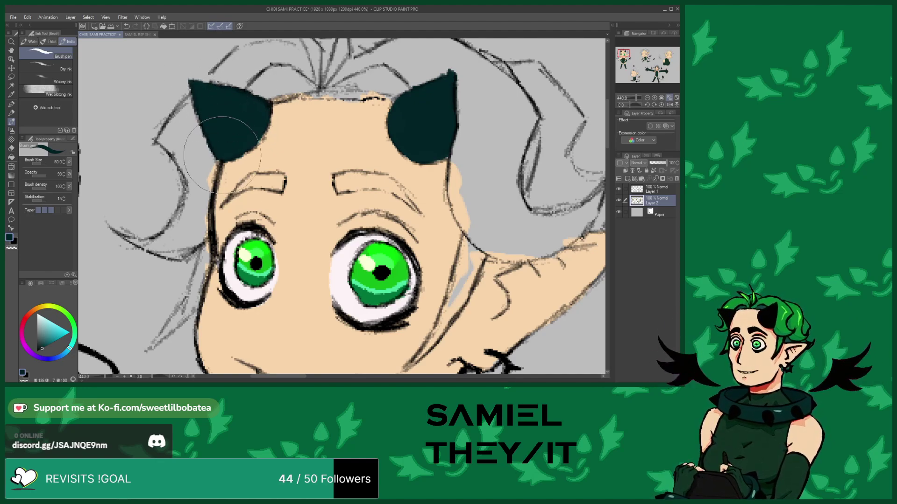
Fill both eyebrows of the smoking chibi with the same dark teal used on the horns
scroll(220, 149, "down", 2)
scroll(298, 161, "up", 3)
mouse_move(327, 172)
left_mouse_down()
mouse_move(368, 173)
mouse_move(335, 177)
mouse_move(378, 178)
mouse_move(367, 177)
mouse_move(414, 210)
mouse_move(375, 172)
mouse_move(335, 169)
left_mouse_up()
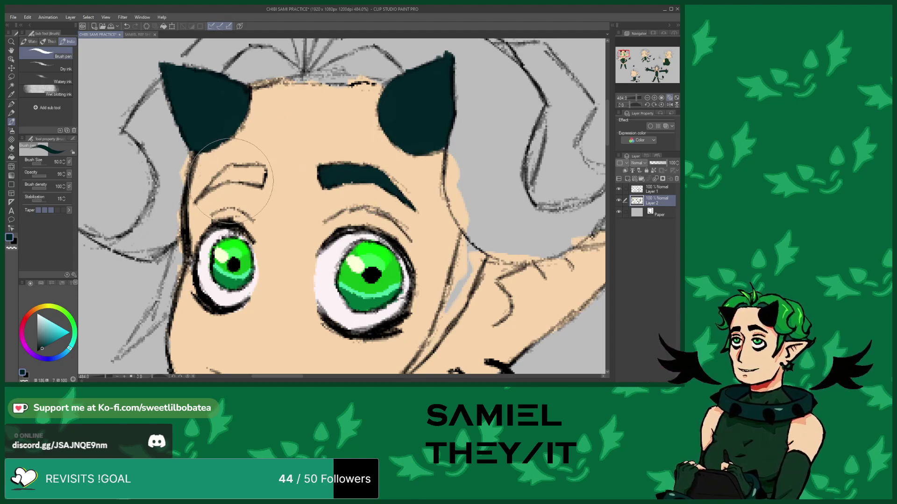
mouse_move(215, 181)
left_mouse_down()
mouse_move(269, 177)
mouse_move(247, 173)
left_mouse_up()
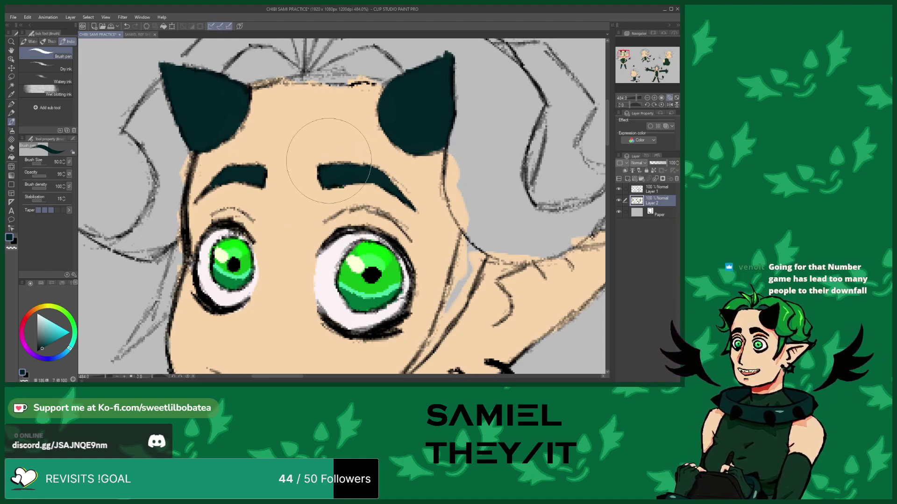
left_click(306, 193, "alt")
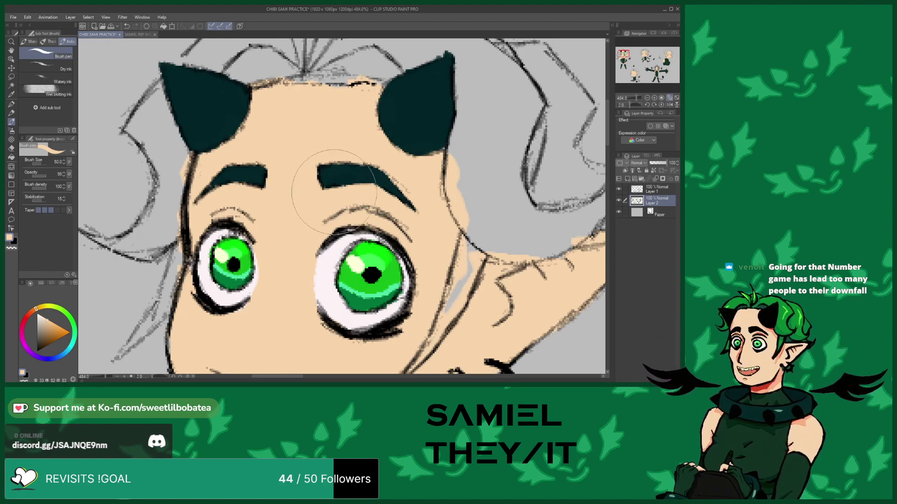
left_click(429, 108, "alt")
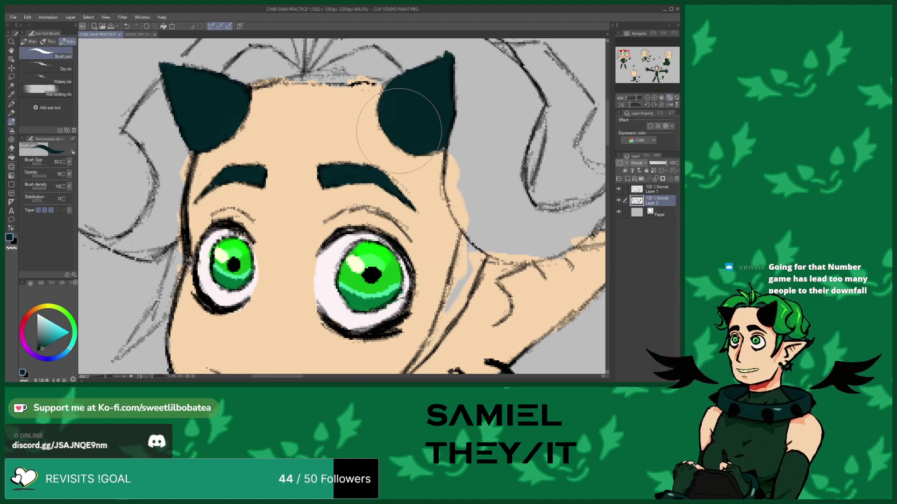
Color both horns of the running chibi in the upper middle of the canvas with the dark teal
scroll(428, 108, "down", 5)
scroll(363, 234, "down", 4)
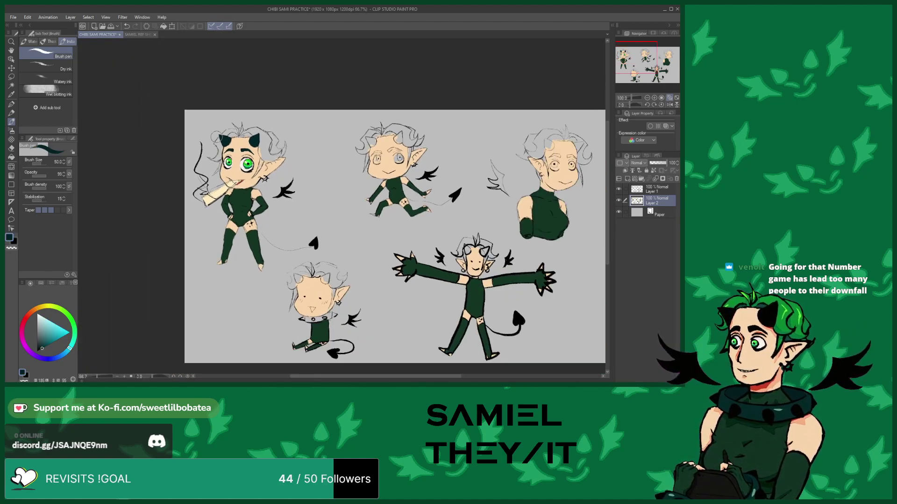
scroll(363, 233, "up", 3)
scroll(363, 234, "down", 1)
scroll(353, 174, "up", 8)
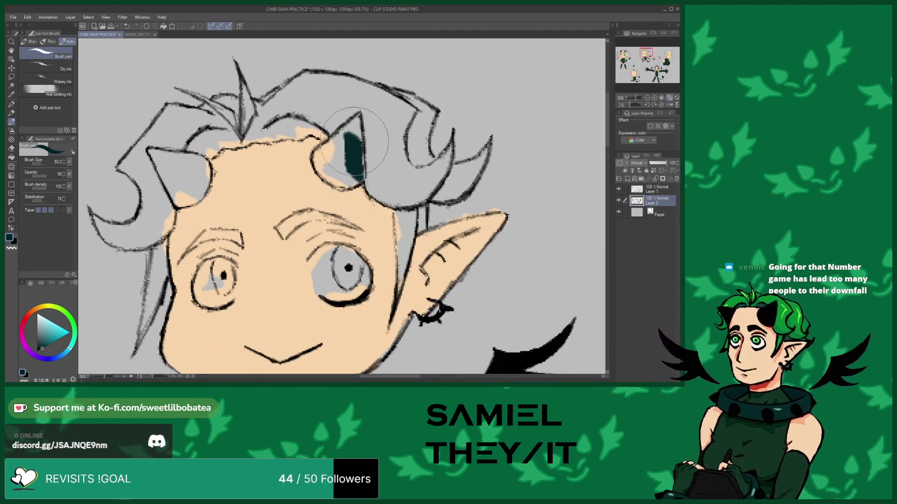
left_click_drag(357, 146, 354, 125)
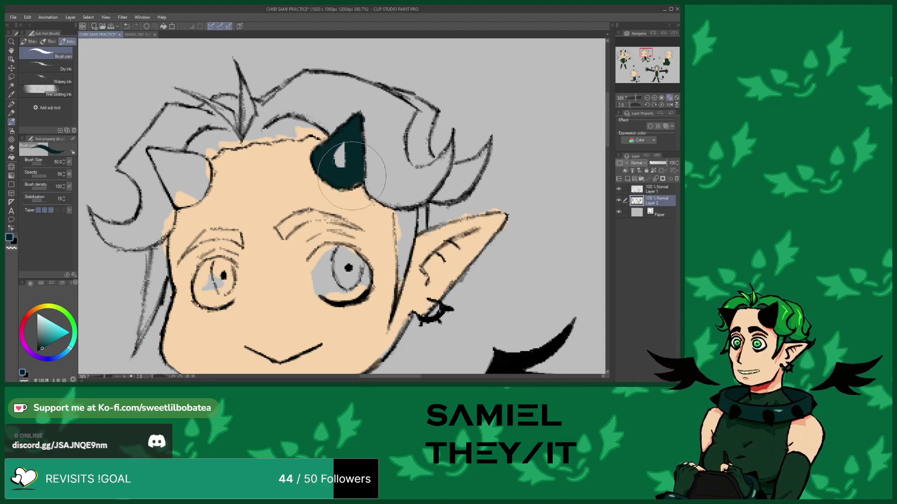
left_click_drag(356, 154, 335, 171)
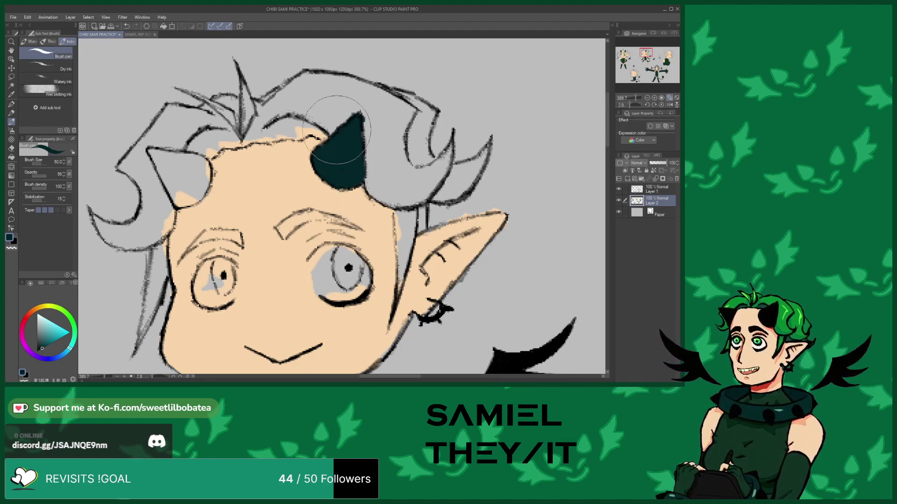
scroll(336, 130, "down", 1)
scroll(214, 187, "up", 2)
mouse_move(220, 184)
left_mouse_down()
mouse_move(192, 197)
mouse_move(224, 185)
mouse_move(212, 192)
mouse_move(227, 166)
mouse_move(195, 162)
mouse_move(223, 160)
mouse_move(175, 154)
mouse_move(191, 177)
left_mouse_up()
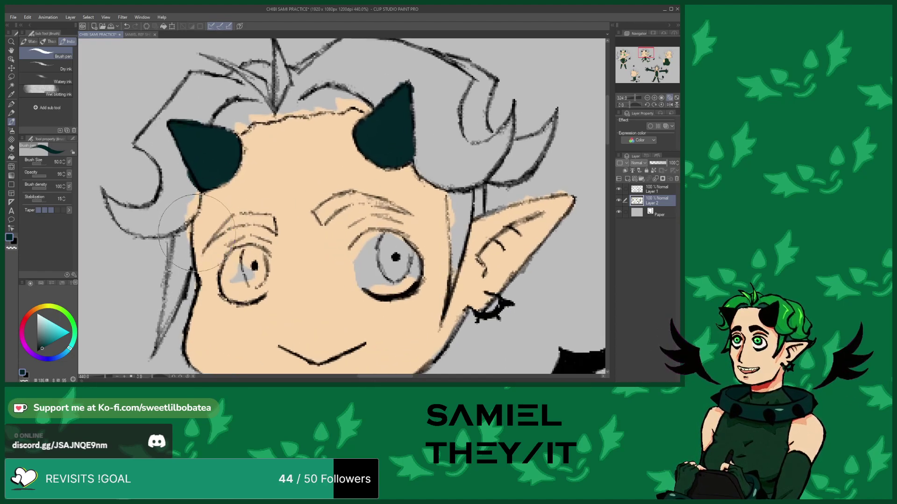
Fill both eyebrows of the running chibi with the dark teal, keeping within the sketched outlines
scroll(215, 244, "up", 3)
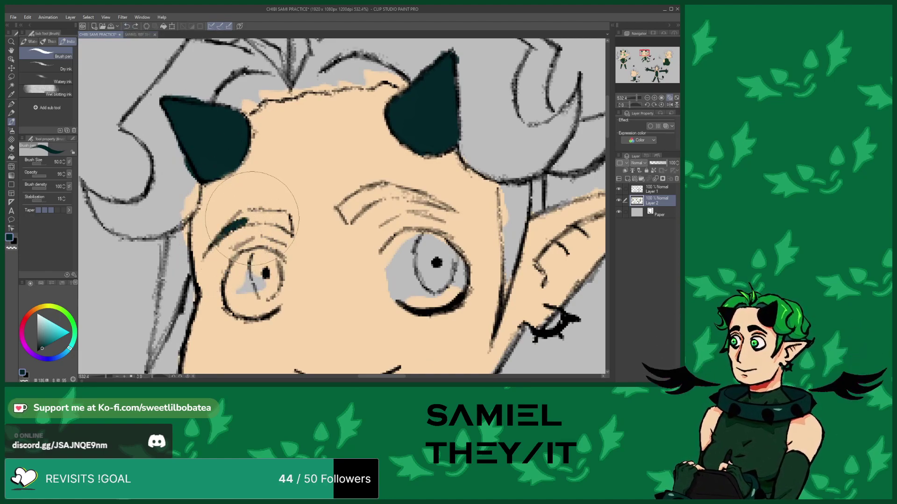
mouse_move(262, 220)
left_mouse_down()
mouse_move(291, 232)
mouse_move(263, 214)
mouse_move(284, 215)
mouse_move(262, 213)
left_mouse_up()
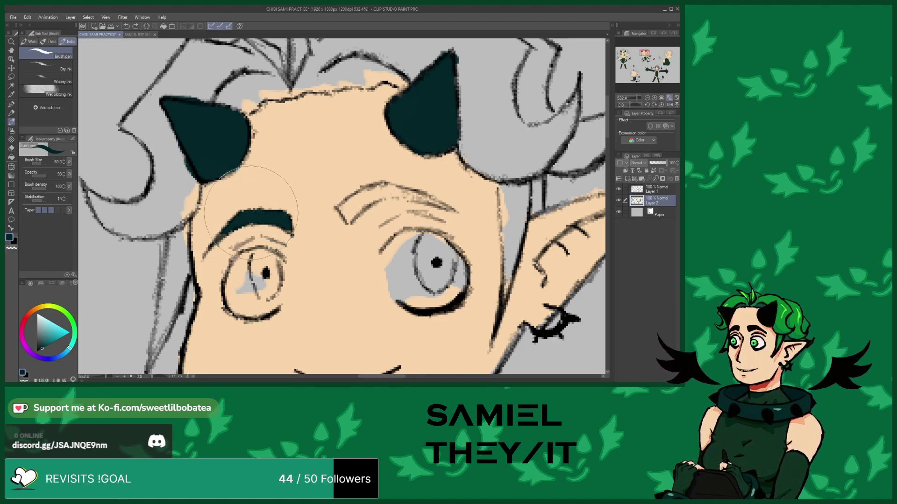
left_click_drag(275, 217, 232, 229)
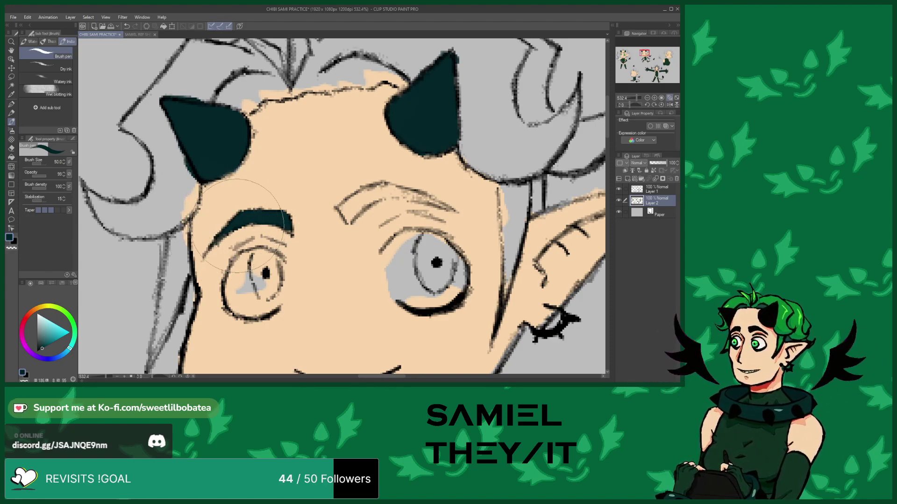
mouse_move(345, 218)
left_mouse_down()
mouse_move(368, 192)
mouse_move(353, 210)
mouse_move(390, 189)
mouse_move(448, 208)
mouse_move(392, 188)
mouse_move(349, 204)
mouse_move(358, 194)
mouse_move(339, 210)
mouse_move(375, 188)
mouse_move(352, 199)
mouse_move(394, 194)
left_mouse_up()
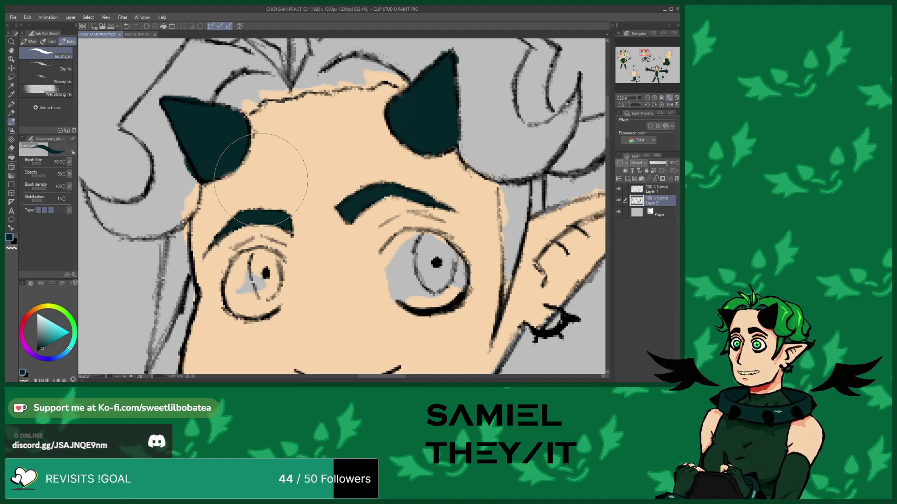
scroll(261, 180, "down", 3)
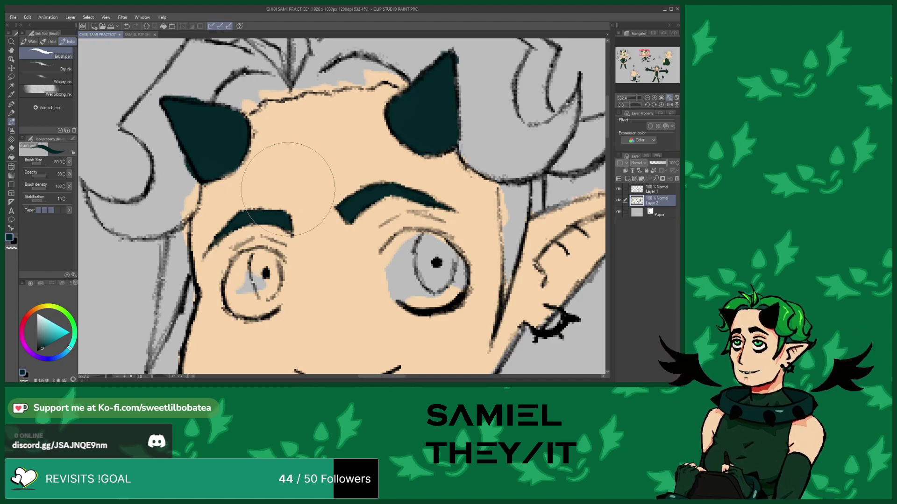
scroll(260, 155, "up", 4)
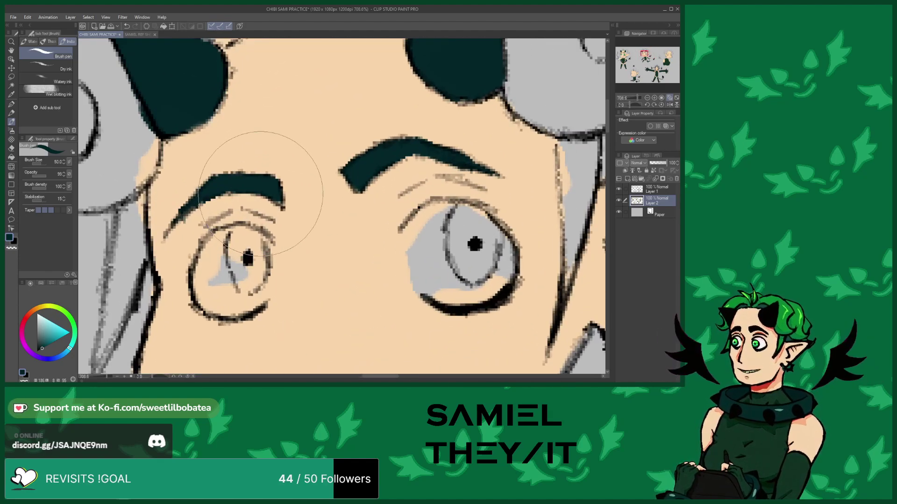
Color both horns of the chibi with outstretched arms in dark teal
scroll(277, 202, "down", 9)
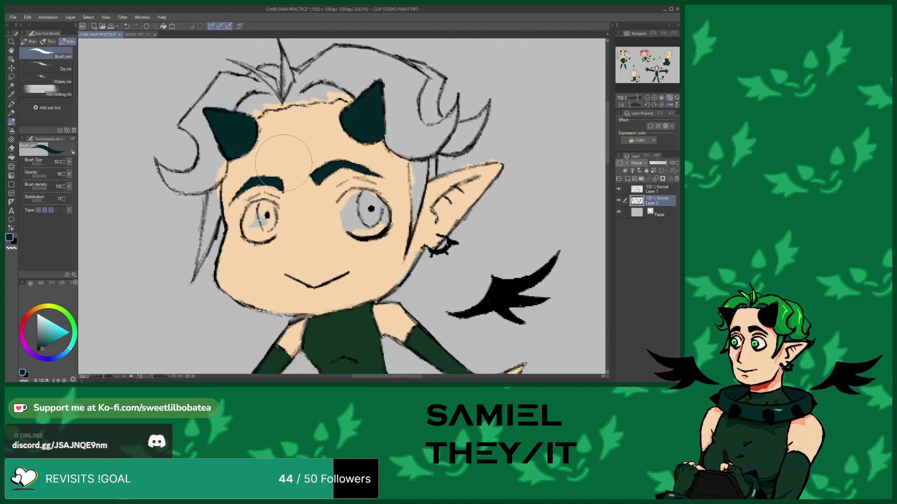
scroll(261, 158, "down", 2)
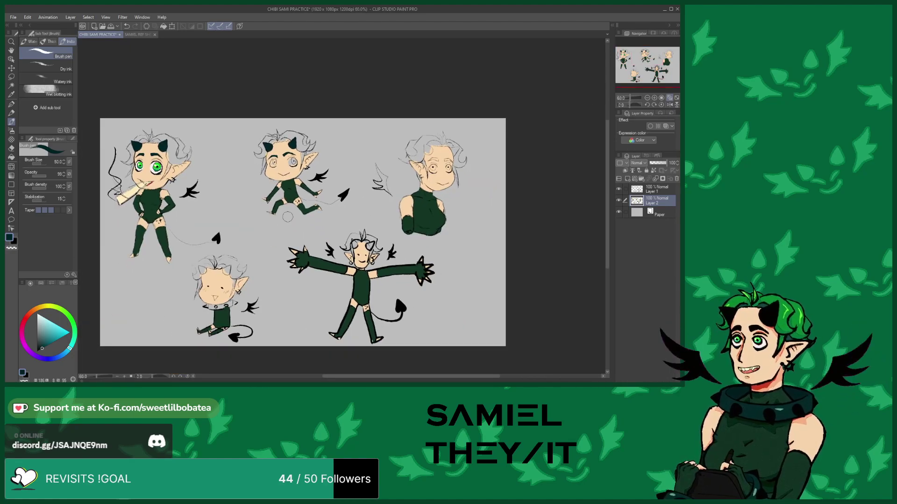
scroll(371, 245, "up", 7)
left_click_drag(376, 240, 369, 256)
mouse_move(389, 223)
left_mouse_down()
mouse_move(361, 250)
mouse_move(354, 231)
left_mouse_up()
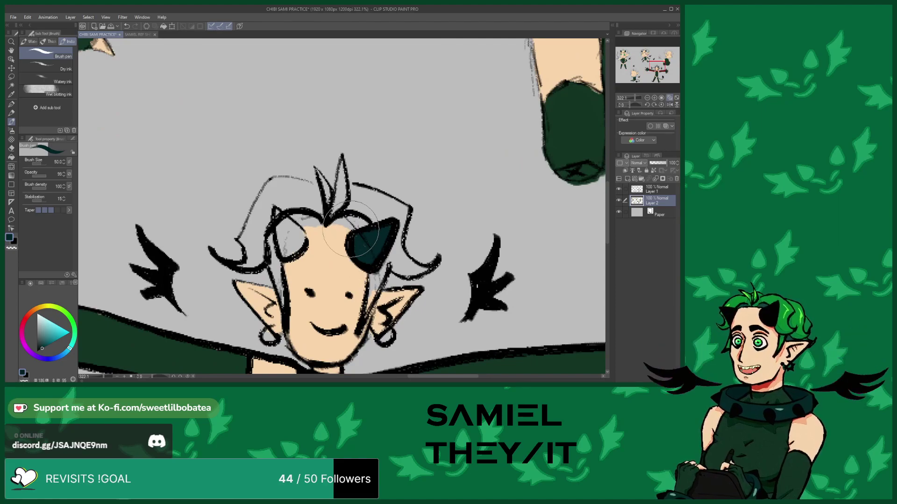
mouse_move(292, 250)
left_mouse_down()
mouse_move(292, 238)
mouse_move(285, 250)
left_mouse_up()
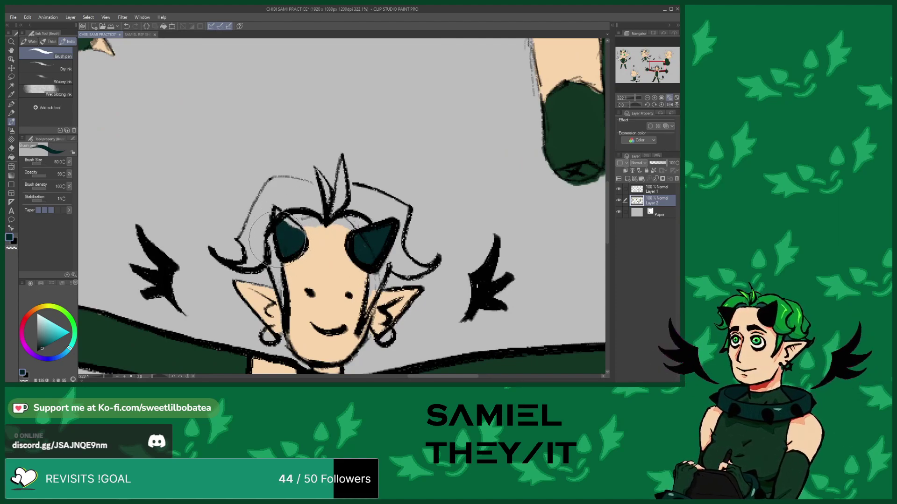
left_click_drag(279, 215, 284, 220)
scroll(273, 210, "down", 5)
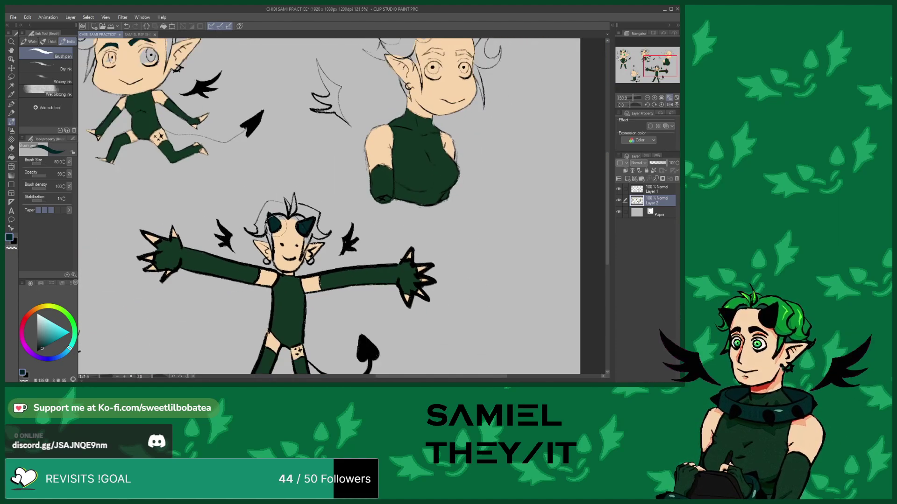
Color both horns of the bust portrait in the upper right of the canvas with the dark teal
scroll(351, 108, "up", 6)
scroll(350, 108, "up", 2)
mouse_move(348, 109)
left_mouse_down()
mouse_move(345, 89)
mouse_move(358, 122)
mouse_move(362, 77)
mouse_move(407, 120)
mouse_move(401, 141)
mouse_move(383, 150)
mouse_move(358, 142)
mouse_move(350, 154)
mouse_move(348, 134)
mouse_move(371, 113)
mouse_move(373, 122)
left_mouse_up()
scroll(213, 243, "down", 1)
scroll(213, 243, "down", 5)
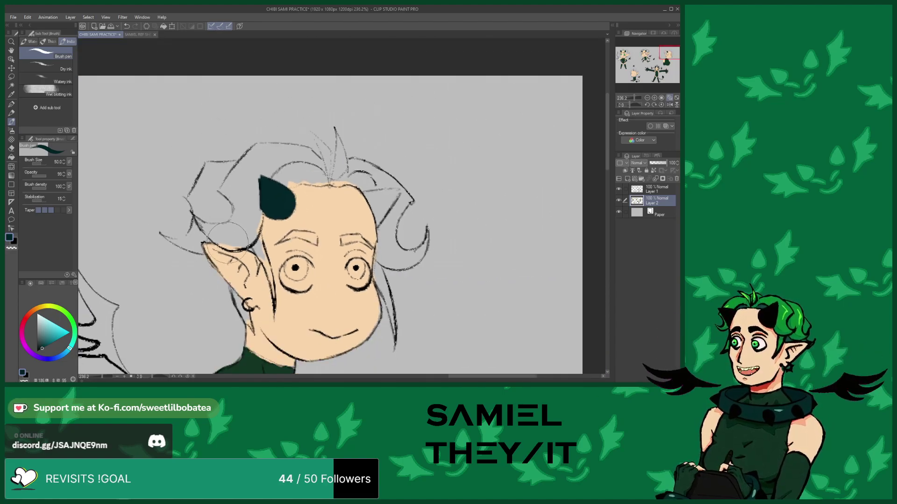
scroll(387, 199, "up", 5)
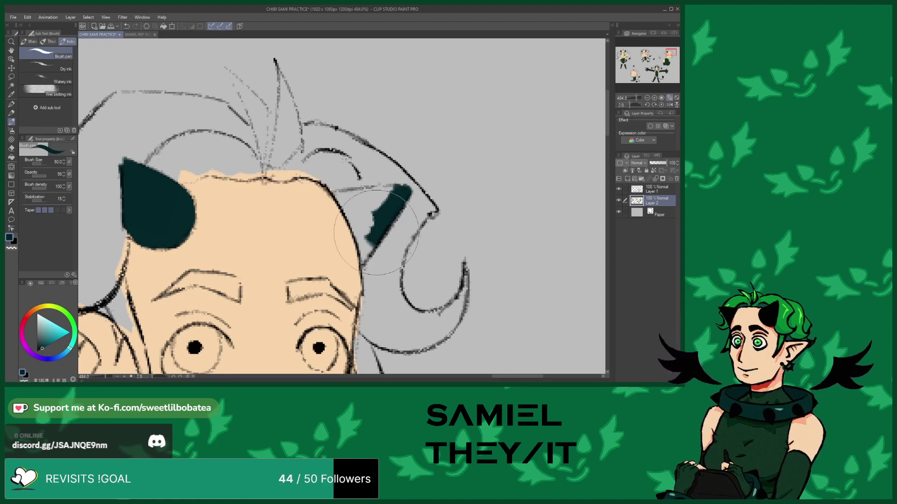
mouse_move(371, 236)
left_mouse_down()
mouse_move(344, 256)
mouse_move(376, 269)
mouse_move(349, 222)
left_mouse_up()
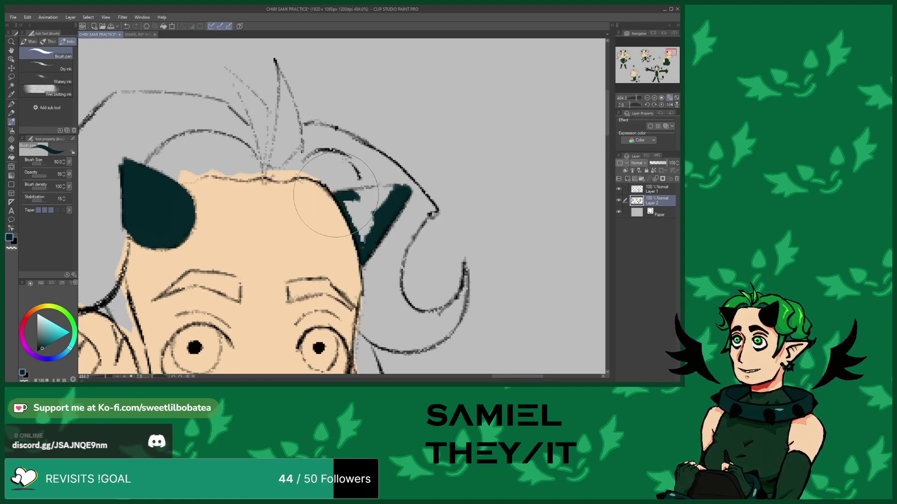
mouse_move(365, 198)
left_mouse_down()
mouse_move(364, 234)
mouse_move(359, 203)
left_mouse_up()
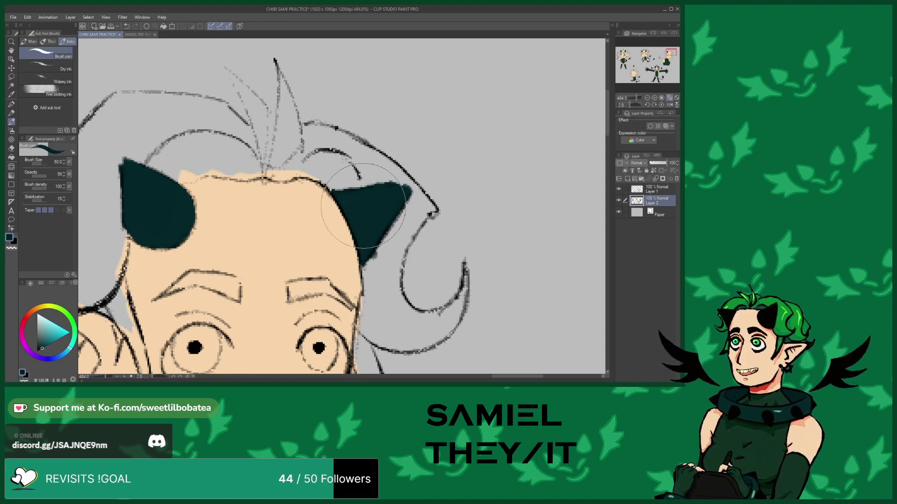
scroll(359, 210, "down", 3)
Fill both eyebrows of the bust portrait with the dark teal and touch up around them with the sampled skin tone
scroll(237, 225, "up", 3)
scroll(237, 225, "up", 1)
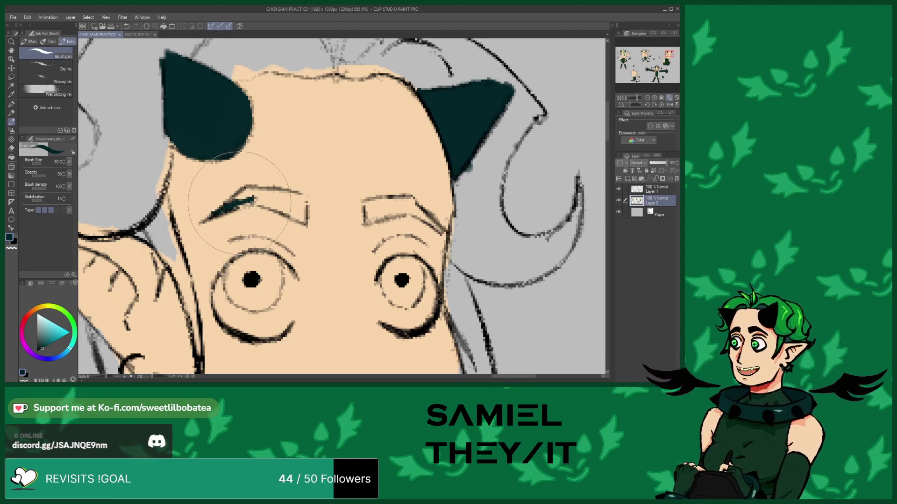
mouse_move(233, 203)
left_mouse_down()
mouse_move(290, 192)
mouse_move(281, 206)
mouse_move(298, 205)
mouse_move(294, 198)
mouse_move(301, 205)
mouse_move(304, 194)
mouse_move(252, 191)
mouse_move(240, 202)
mouse_move(229, 196)
mouse_move(290, 196)
mouse_move(233, 205)
left_mouse_up()
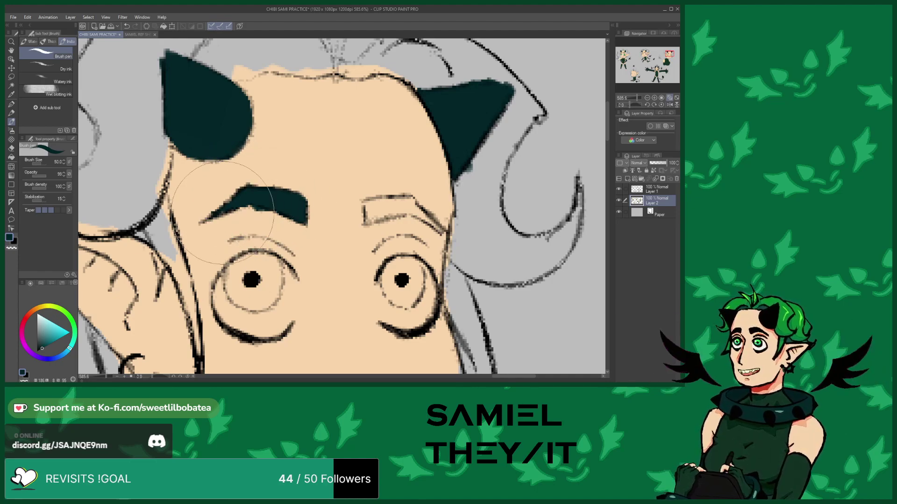
mouse_move(367, 200)
left_mouse_down()
mouse_move(395, 209)
mouse_move(364, 220)
mouse_move(366, 206)
mouse_move(403, 205)
mouse_move(375, 202)
mouse_move(413, 202)
mouse_move(426, 216)
mouse_move(408, 211)
mouse_move(443, 231)
left_mouse_up()
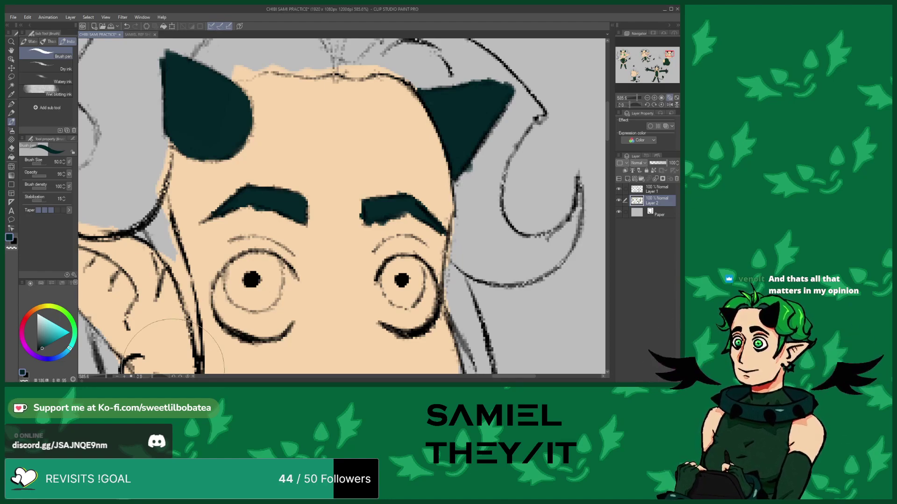
scroll(220, 187, "down", 3)
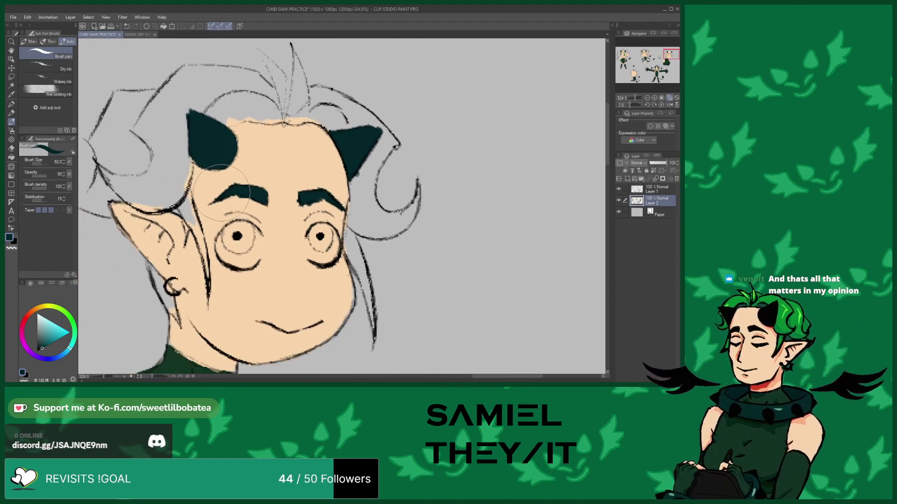
scroll(232, 197, "up", 1)
left_click(323, 246, "alt")
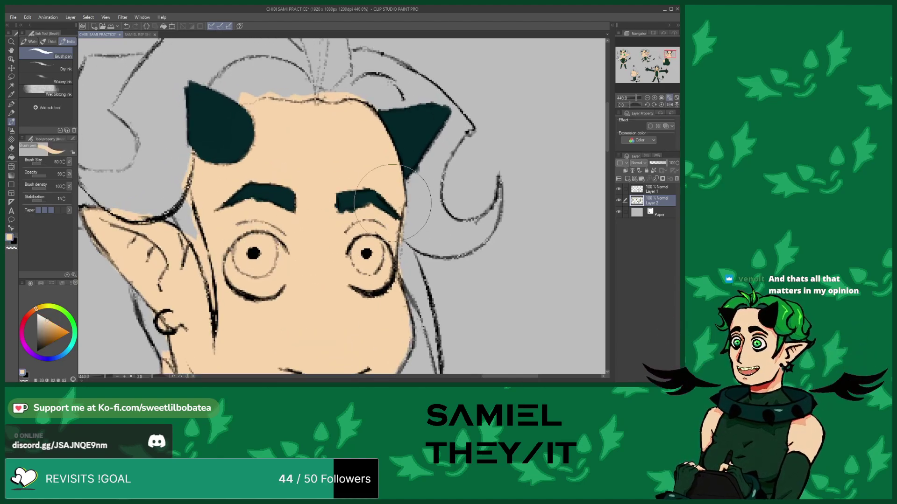
scroll(336, 228, "up", 2)
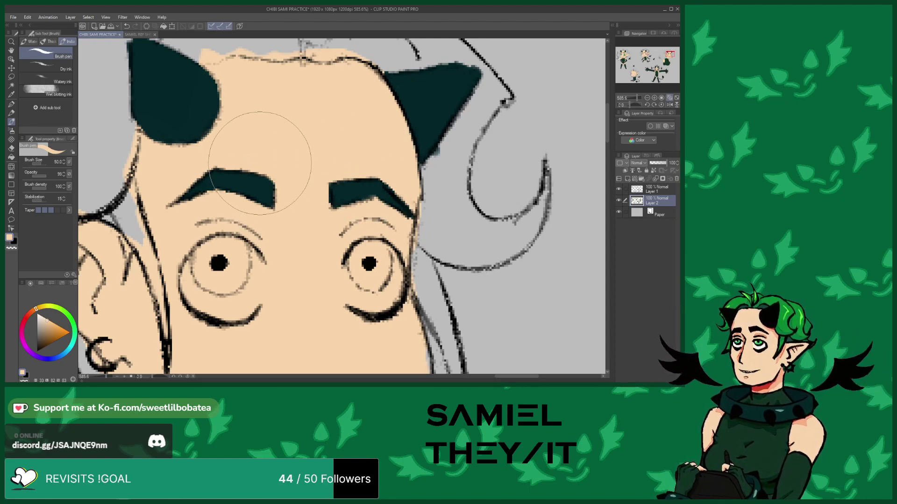
scroll(422, 100, "up", 1)
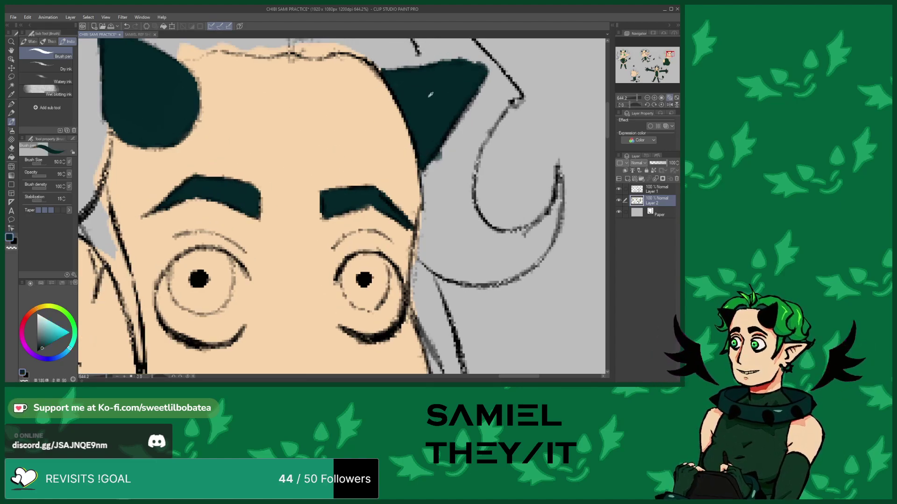
Color both horns of the seated chibi with the dark teal, keeping within the sketched outlines
scroll(430, 95, "down", 15)
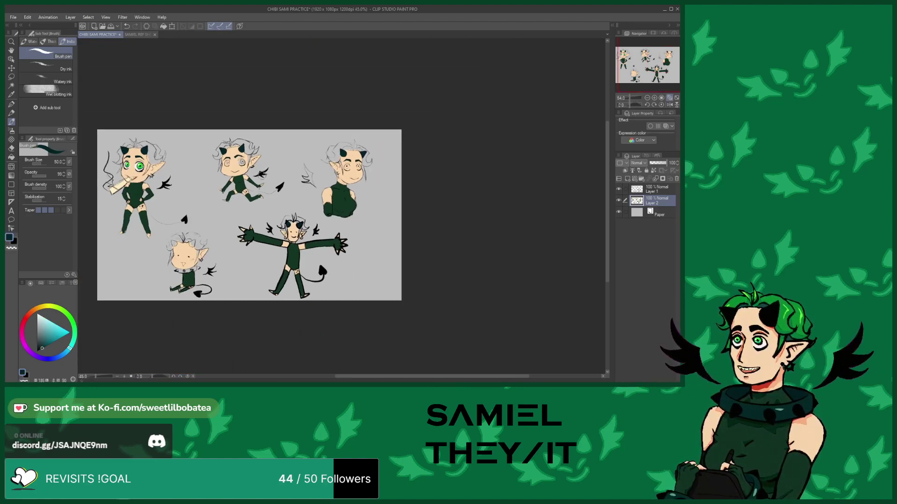
scroll(184, 256, "up", 11)
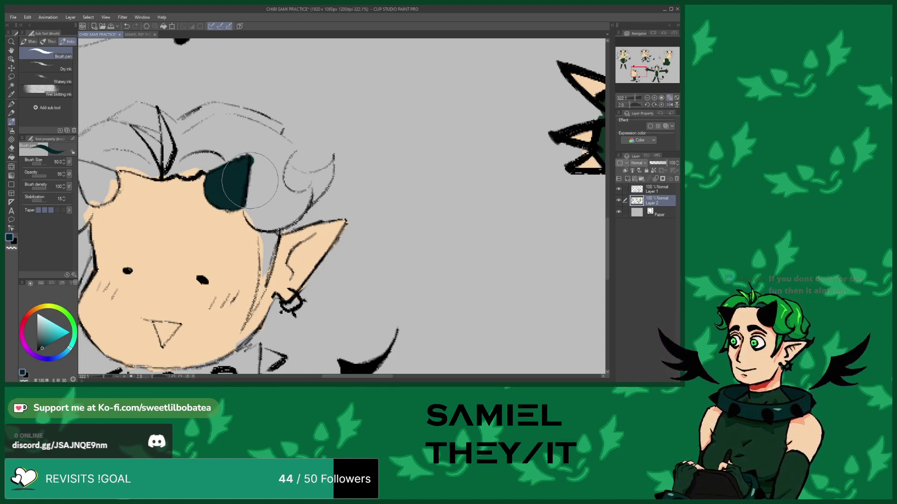
scroll(248, 179, "down", 3)
scroll(187, 177, "up", 5)
left_click_drag(140, 176, 162, 192)
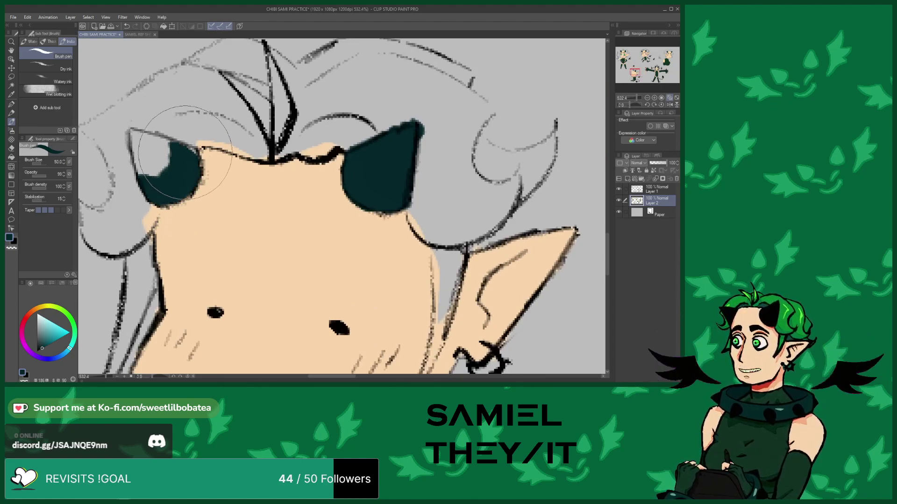
mouse_move(184, 151)
left_mouse_down()
mouse_move(145, 141)
mouse_move(145, 171)
mouse_move(142, 144)
mouse_move(169, 173)
mouse_move(154, 149)
left_mouse_up()
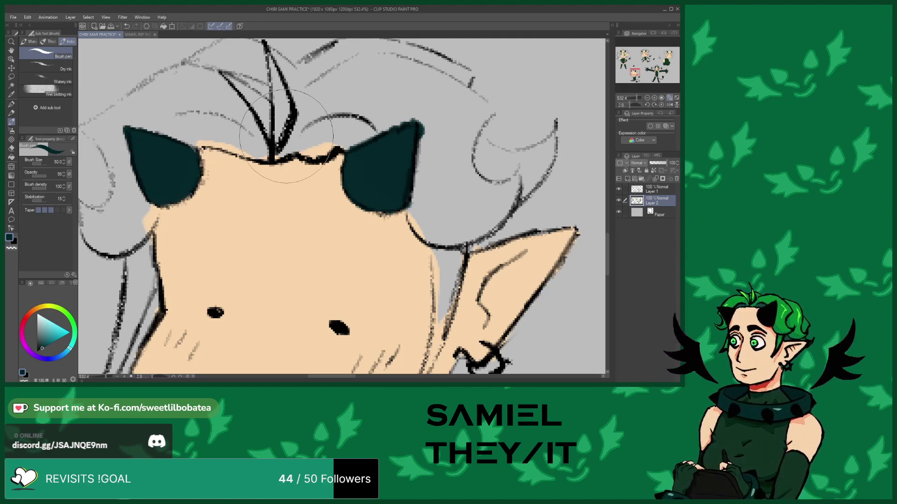
Fill the seated chibi's triangular open mouth with the red sampled from the smoking chibi's mouth
scroll(287, 135, "down", 8)
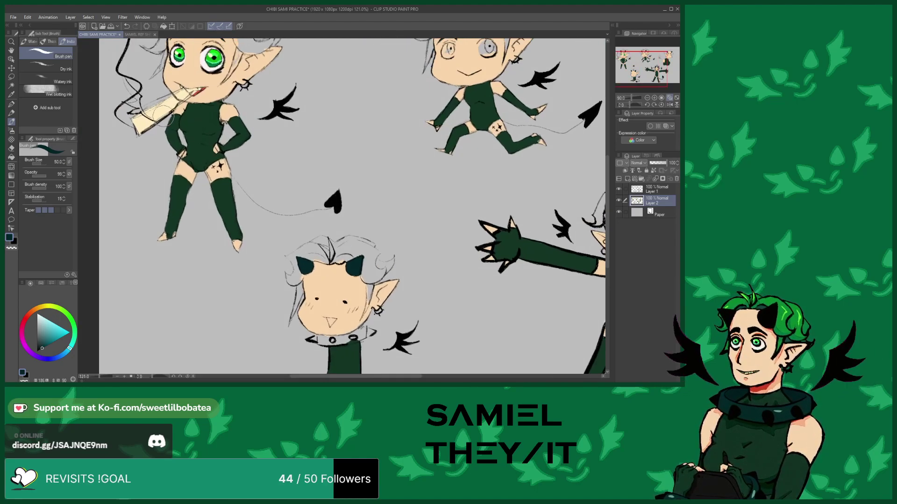
scroll(234, 77, "up", 8)
scroll(234, 77, "up", 3)
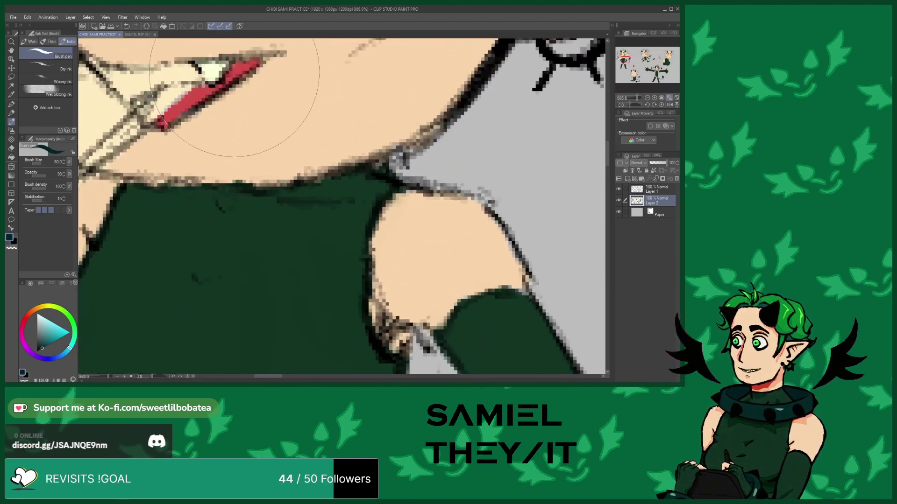
left_click(237, 70, "alt")
scroll(240, 65, "down", 10)
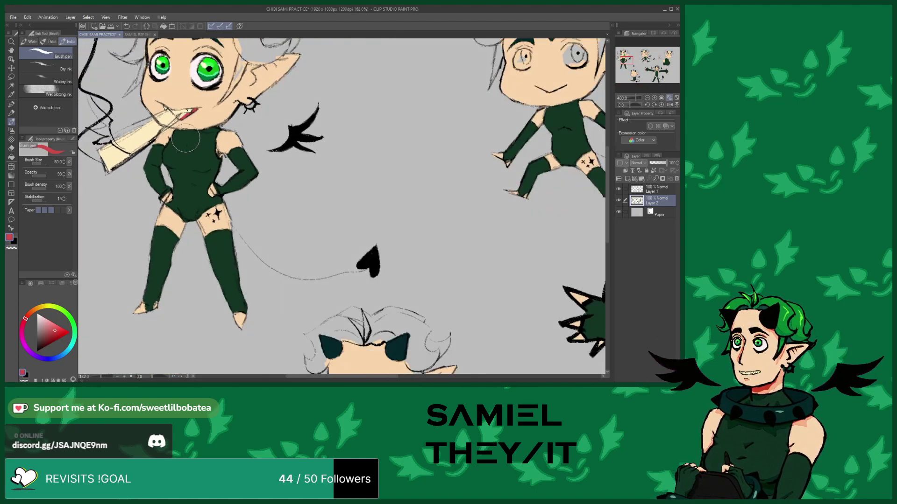
scroll(294, 306, "up", 9)
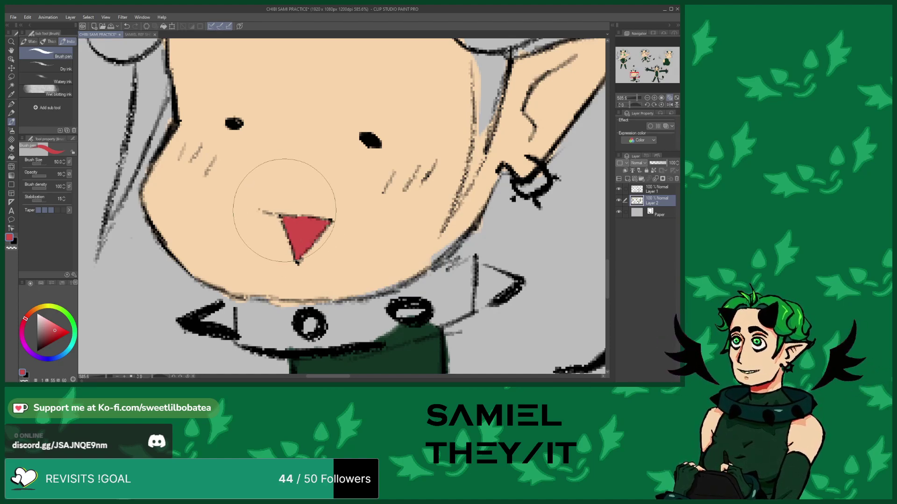
scroll(284, 208, "down", 5)
scroll(281, 229, "up", 2)
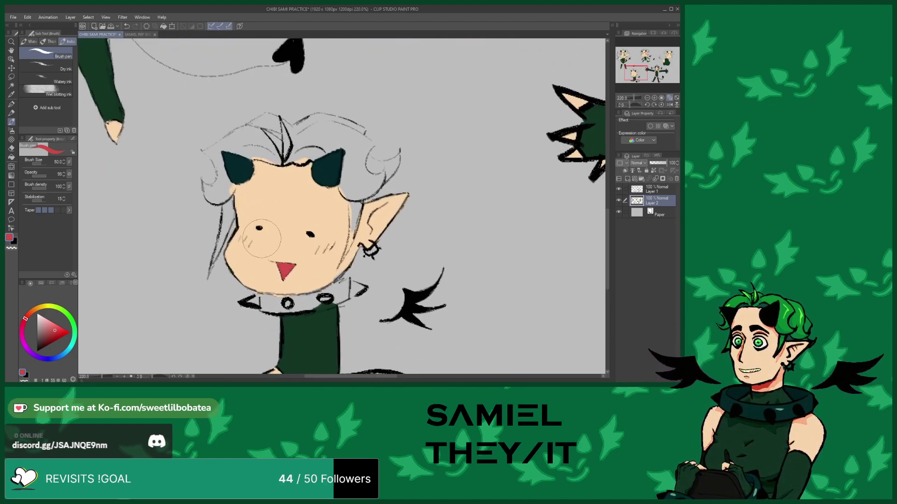
Paint the running chibi's larger eye with the off-white sampled from the smoking chibi's eye, tidying its edge with skin tone
scroll(281, 236, "down", 4)
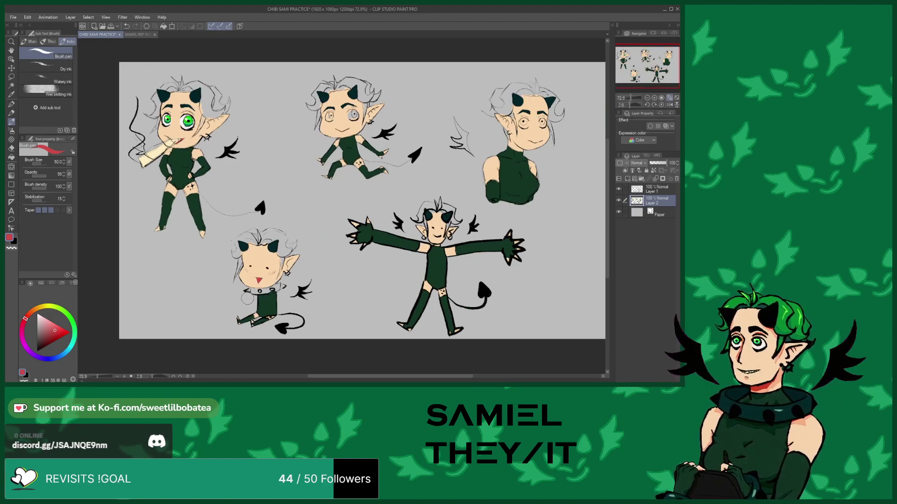
scroll(177, 122, "up", 2)
scroll(176, 122, "down", 2)
scroll(176, 122, "up", 5)
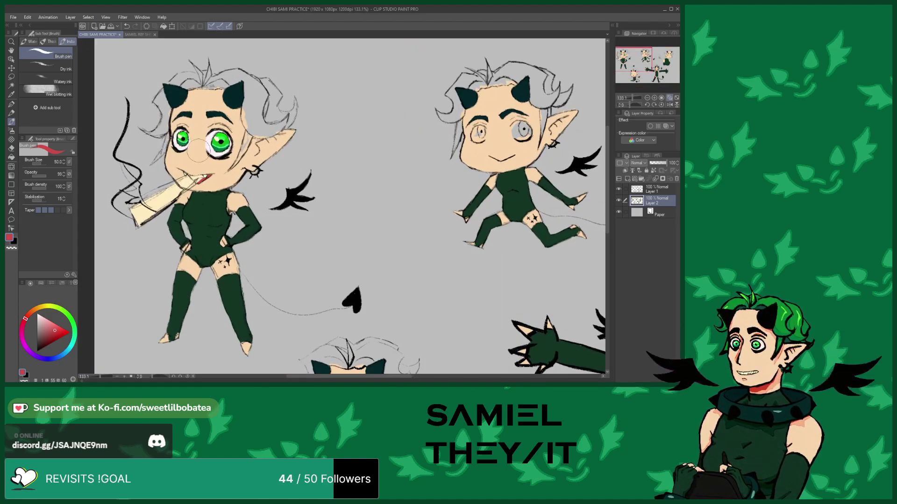
scroll(210, 150, "up", 1)
left_click(208, 139, "alt")
scroll(200, 150, "down", 6)
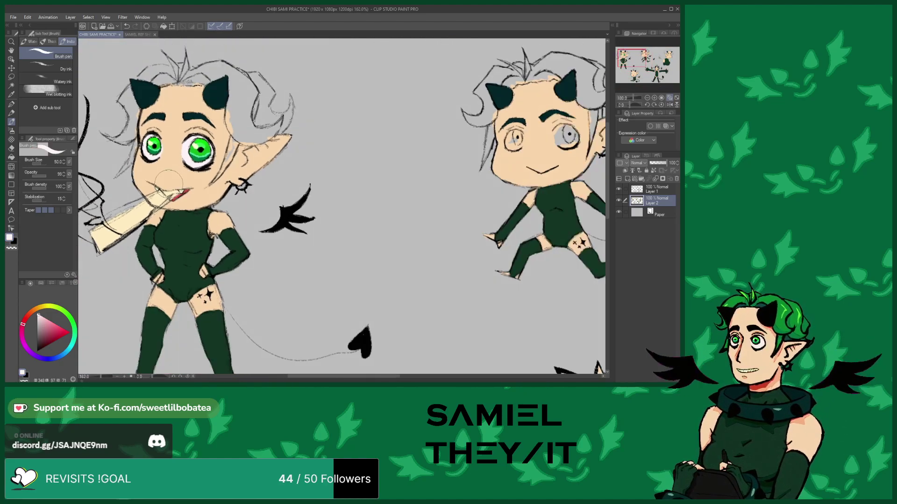
scroll(368, 161, "up", 6)
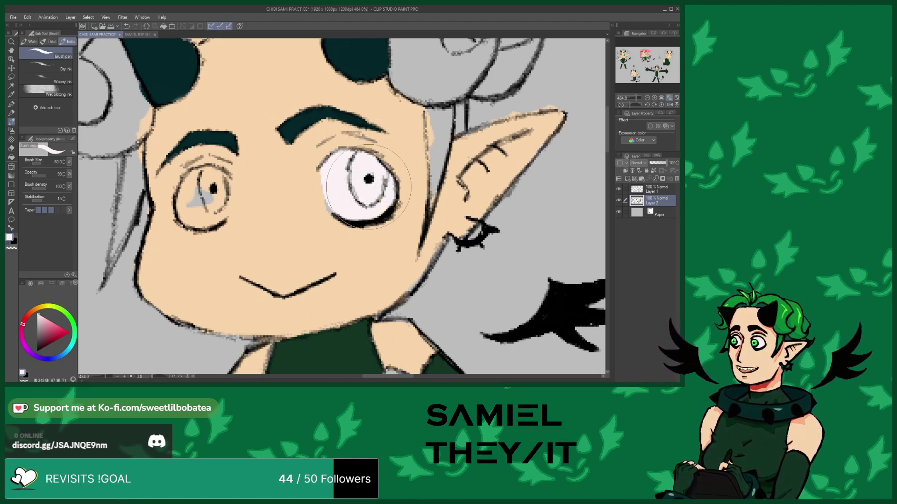
left_click(307, 206, "alt")
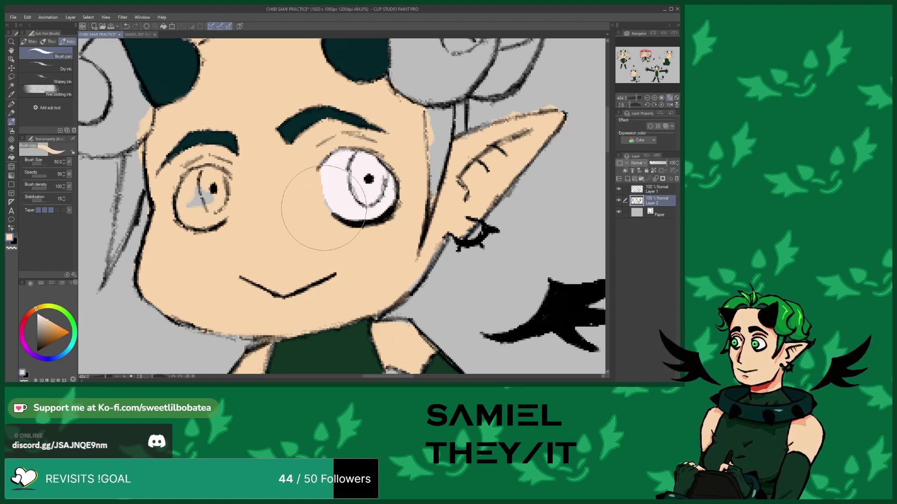
left_click(332, 178, "alt")
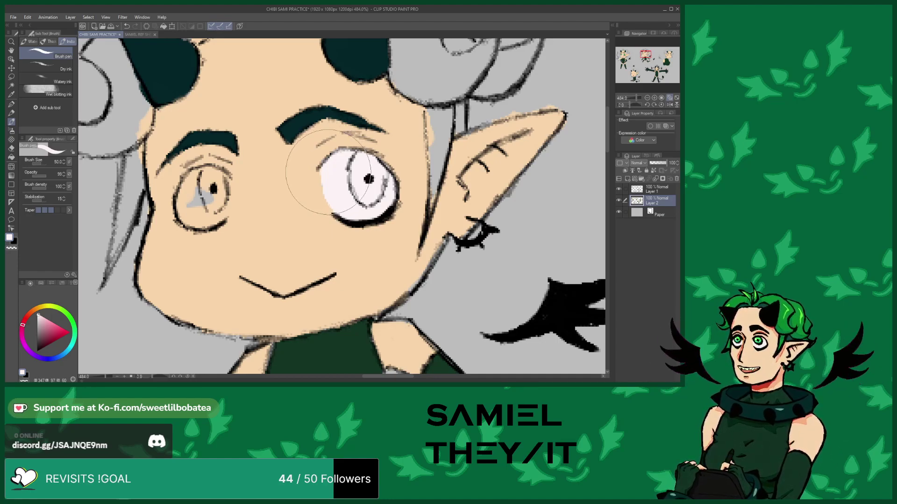
Fill the running chibi's smaller eye with the same off-white and clean its rim with the sampled skin tone
mouse_move(205, 203)
left_mouse_down()
mouse_move(187, 206)
mouse_move(213, 205)
left_mouse_up()
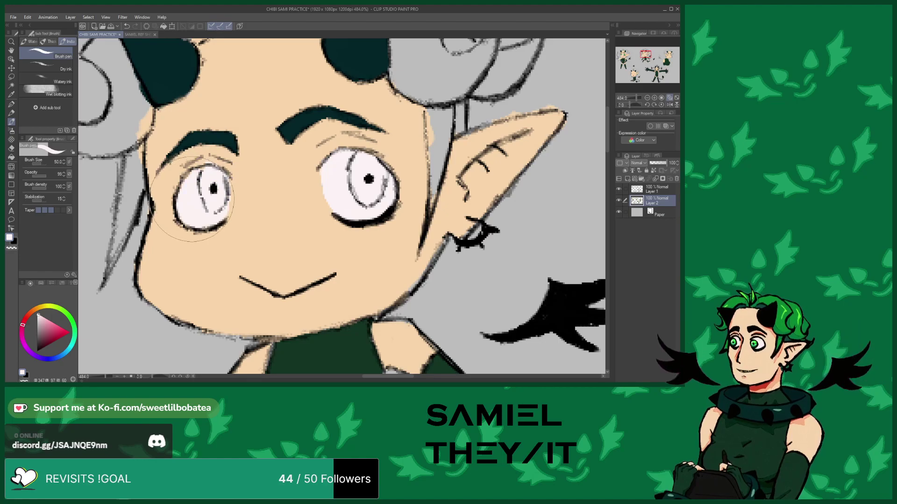
left_click(287, 196, "alt")
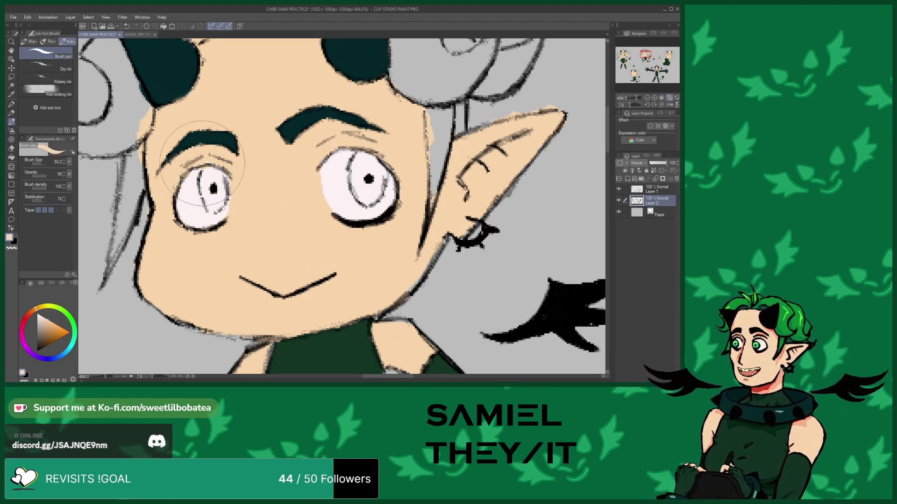
left_click(337, 184, "alt")
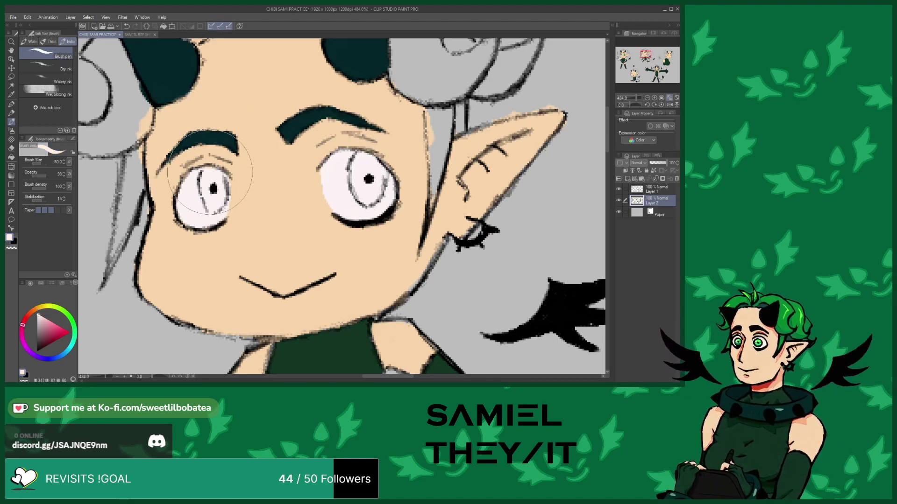
Fill both eyes of the bust portrait with the off-white and tidy their edges with the sampled skin tone
scroll(210, 180, "down", 6)
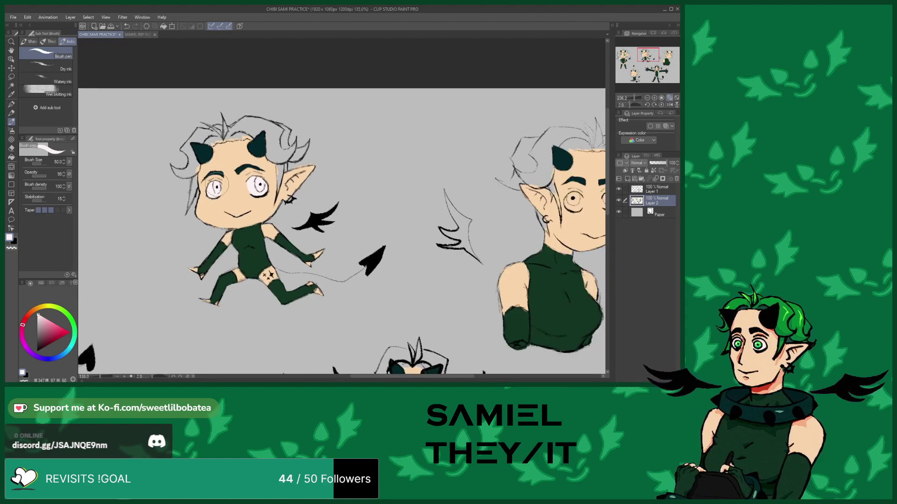
scroll(399, 204, "up", 4)
mouse_move(357, 210)
left_mouse_down()
mouse_move(364, 243)
mouse_move(369, 229)
left_mouse_up()
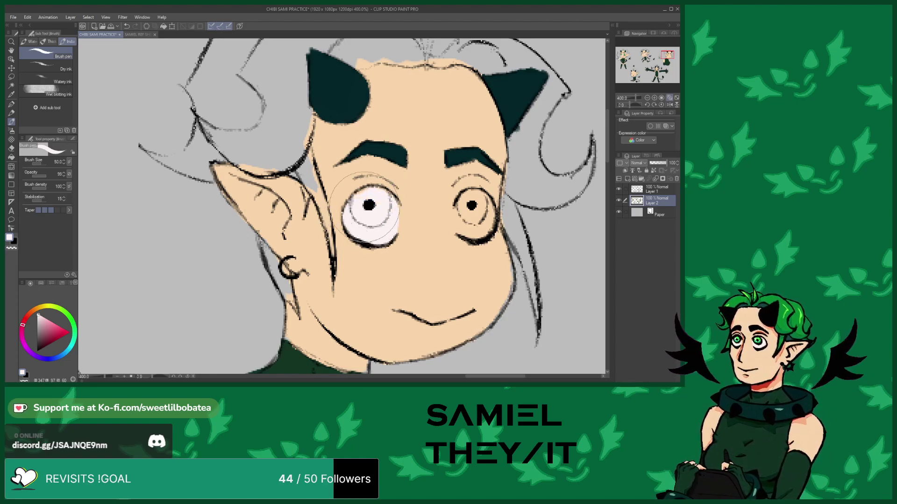
scroll(372, 211, "down", 3)
scroll(382, 224, "up", 3)
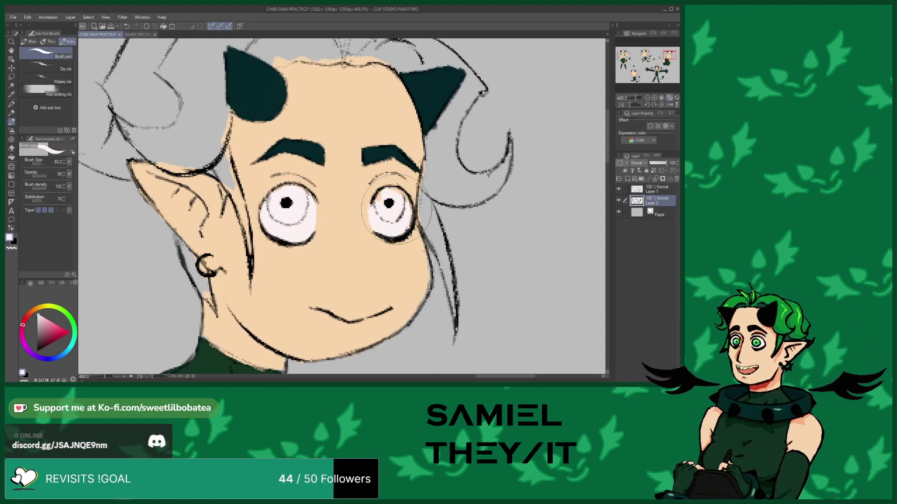
left_click(352, 220, "alt")
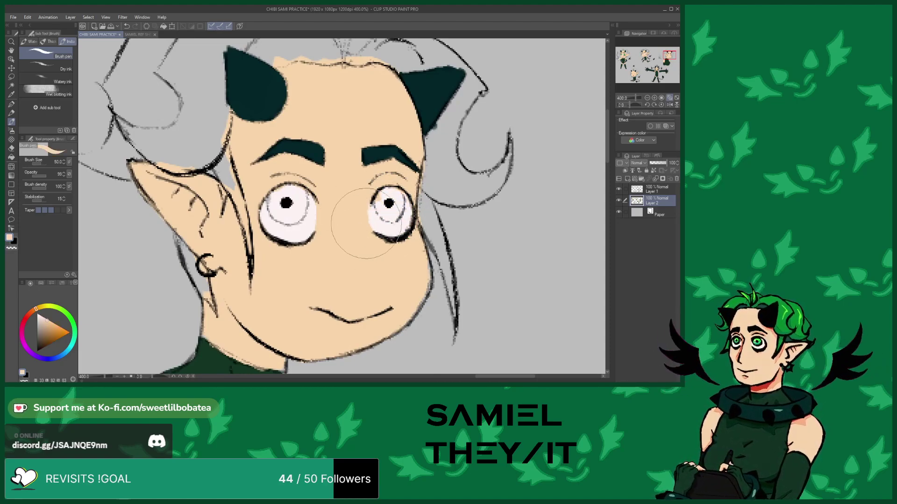
left_click(385, 213, "alt")
scroll(365, 210, "down", 8)
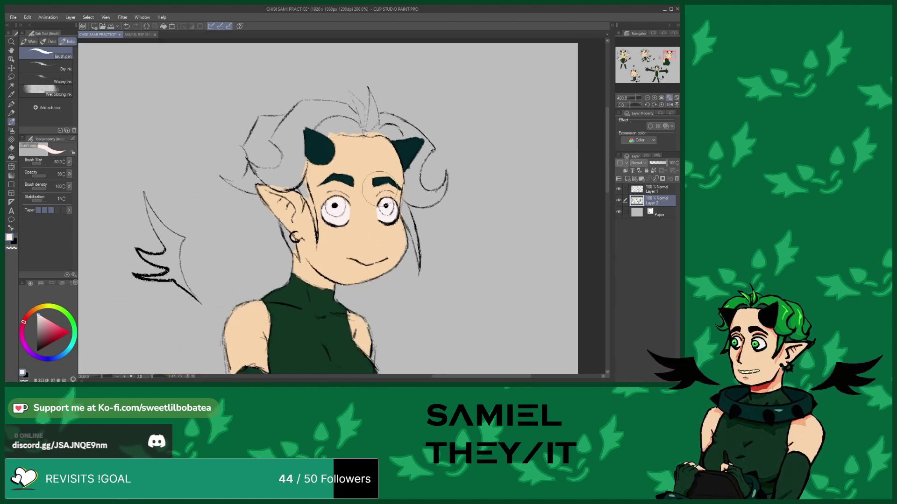
scroll(290, 225, "down", 2)
scroll(359, 216, "up", 8)
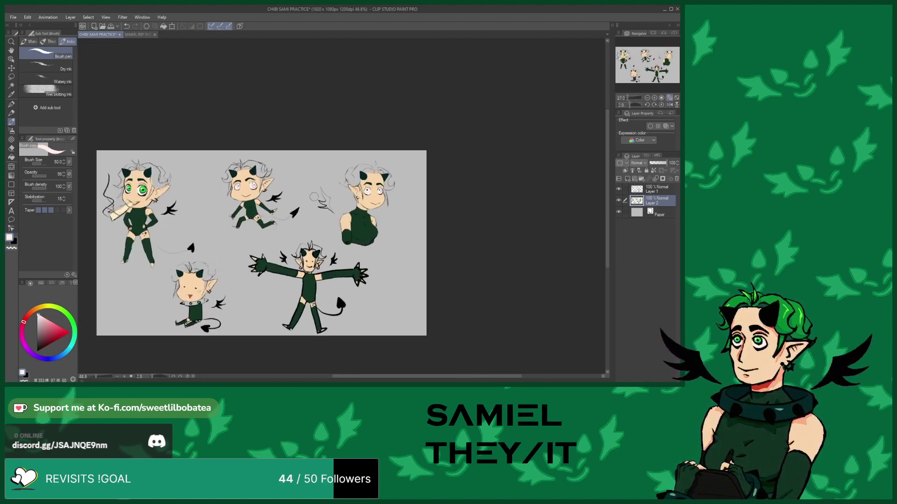
Touch up the rims of the bust portrait's eyes with the skin tone sampled from its face
scroll(359, 216, "up", 3)
left_click(357, 217, "alt")
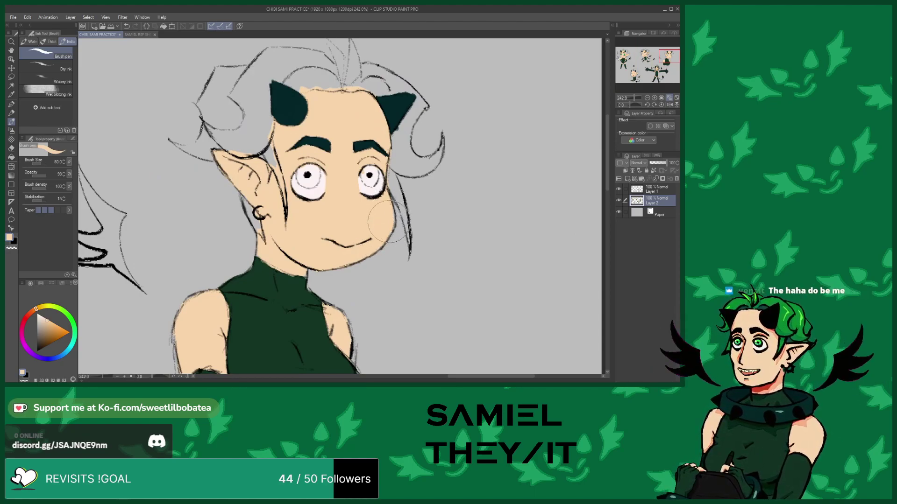
scroll(382, 227, "up", 3)
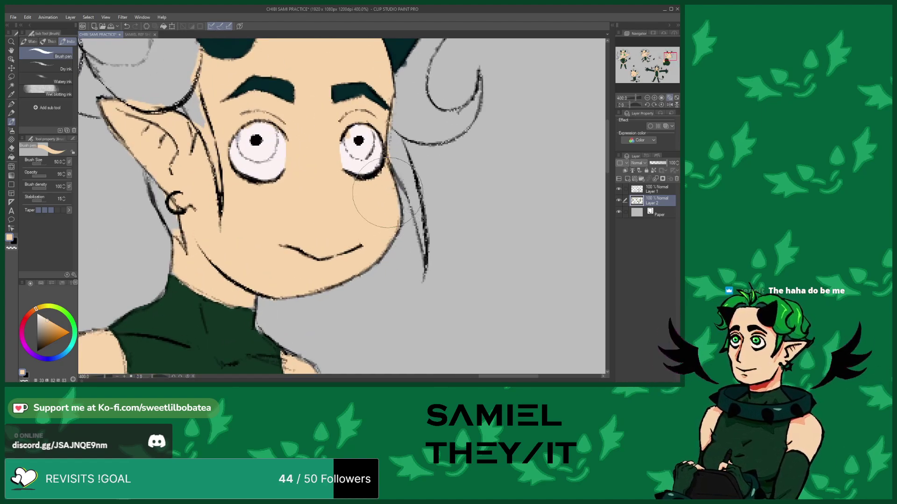
scroll(367, 219, "down", 10)
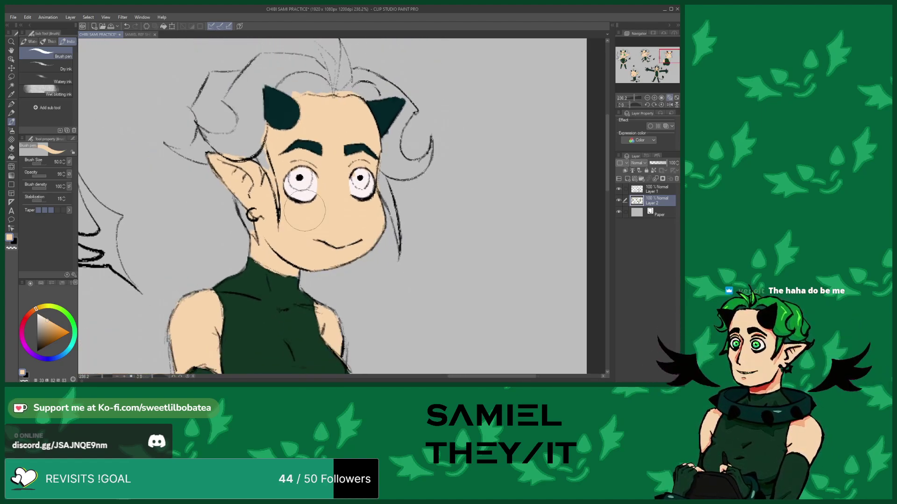
scroll(376, 278, "down", 2)
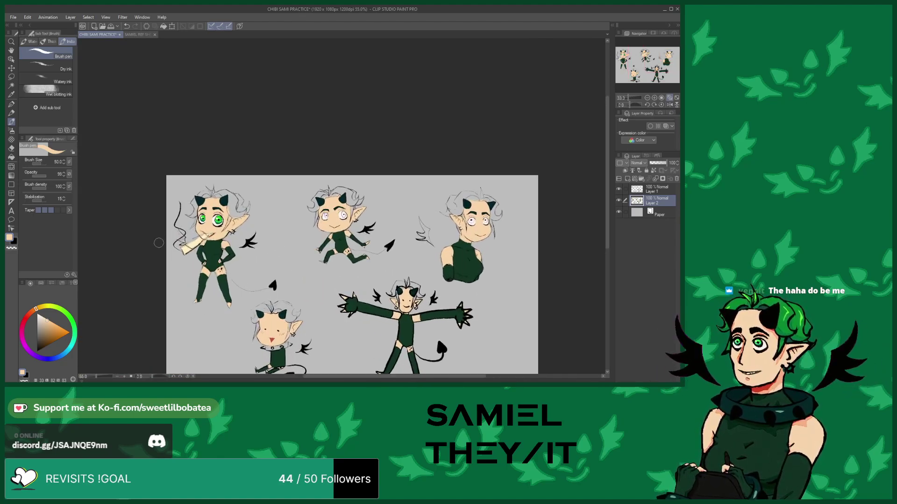
Fill both of the running chibi's irises with the bright green sampled from the smoking chibi's eye
scroll(266, 206, "up", 8)
scroll(263, 201, "up", 2)
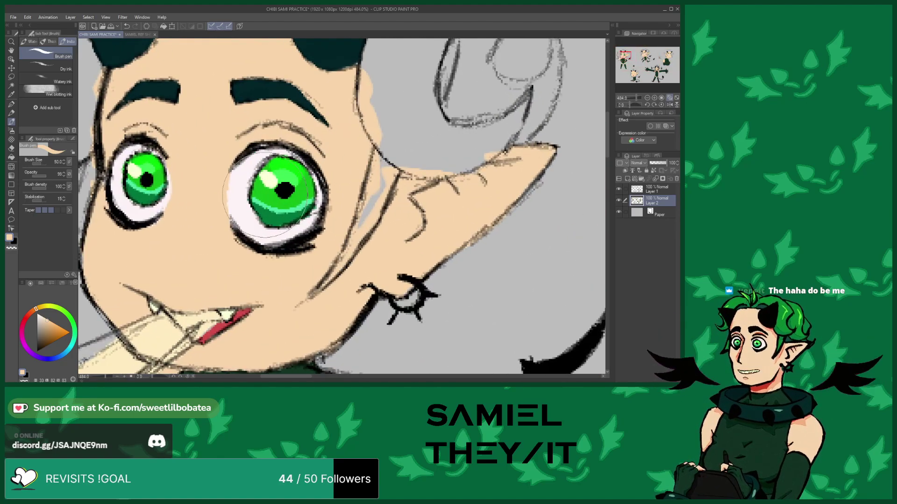
left_click(275, 198, "alt")
scroll(239, 188, "down", 10)
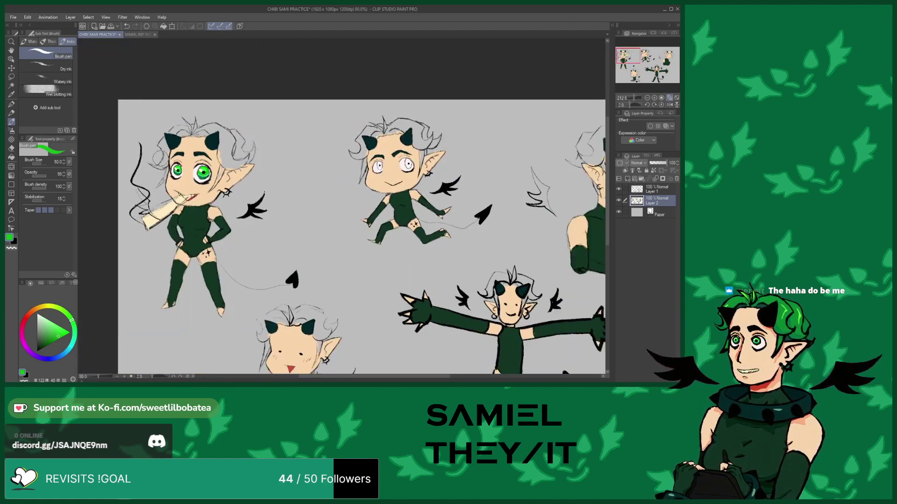
scroll(296, 178, "up", 10)
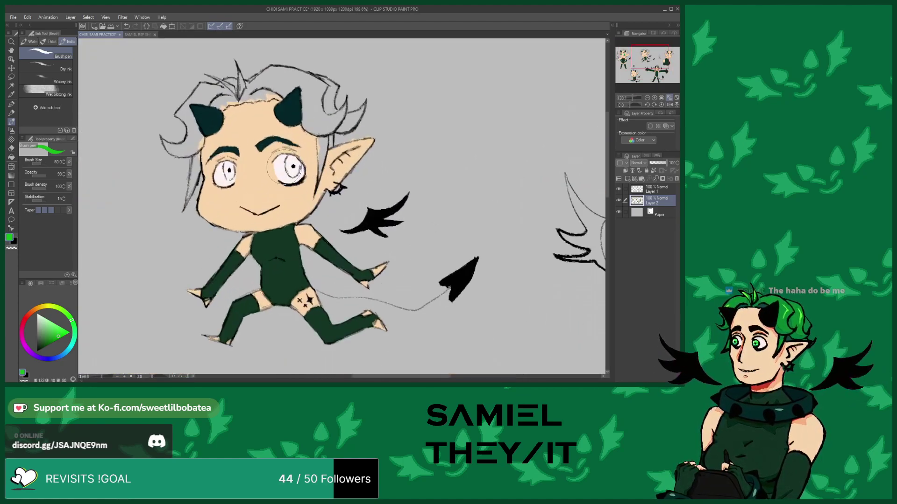
left_click_drag(296, 178, 299, 151)
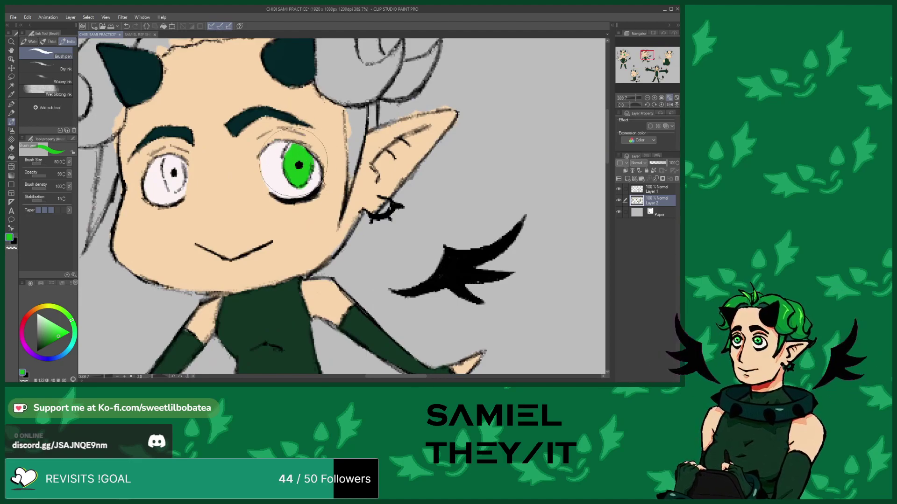
mouse_move(173, 189)
left_mouse_down()
mouse_move(166, 185)
mouse_move(174, 179)
left_mouse_up()
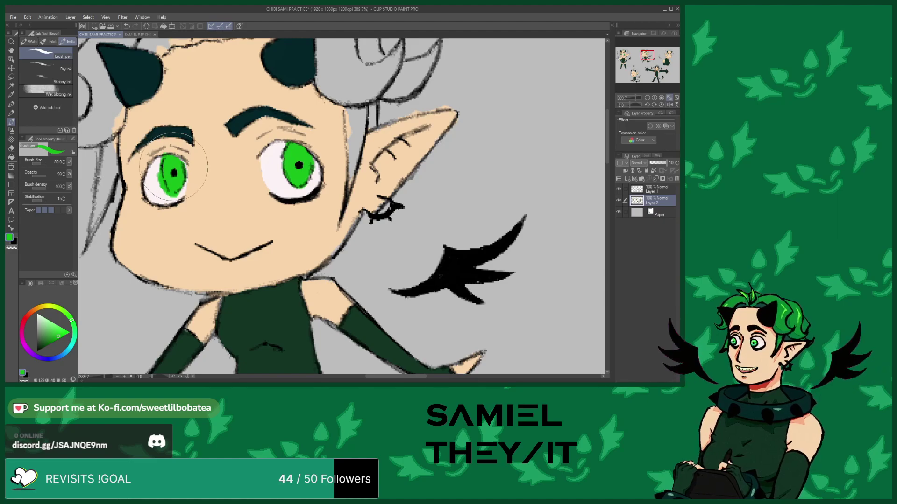
Clean up the edges of the running chibi's irises and eyes with the sampled off-white and skin tone
left_click(270, 171, "alt")
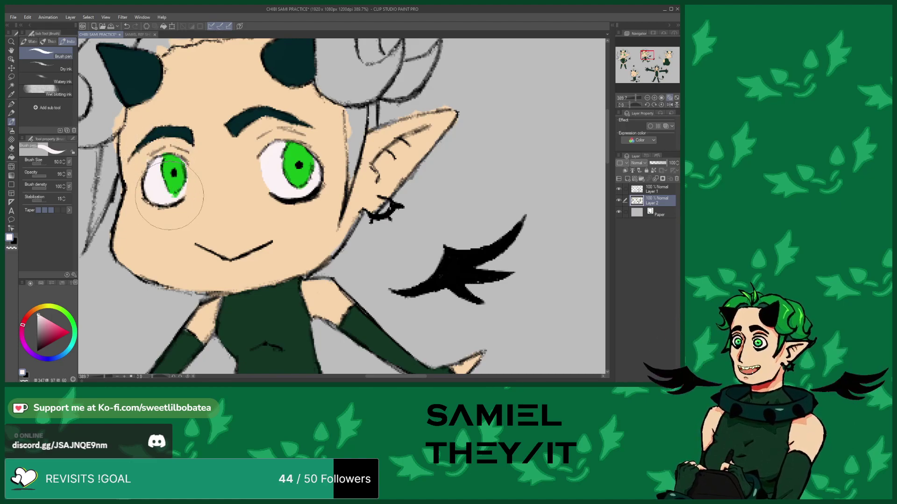
scroll(276, 159, "up", 2)
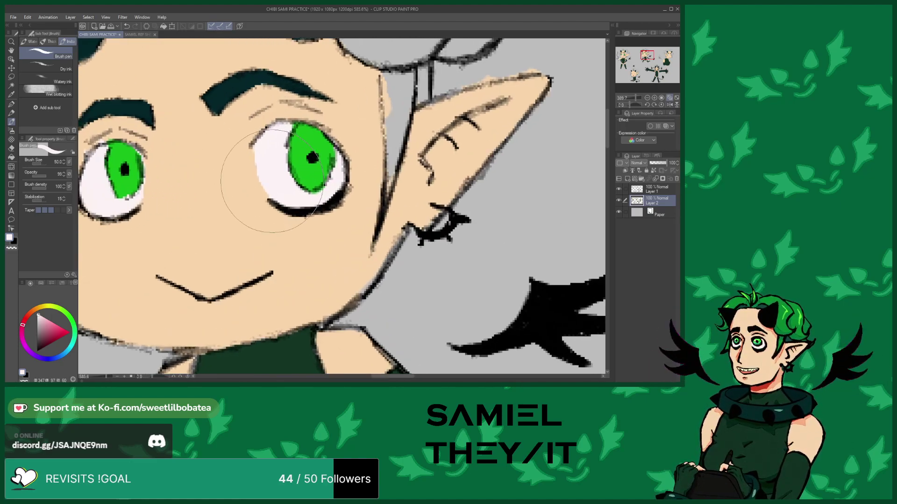
scroll(259, 157, "down", 3)
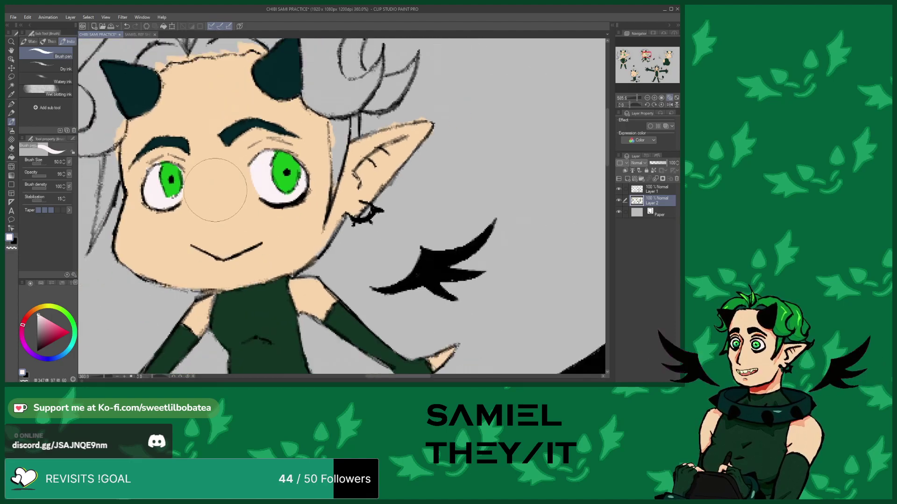
scroll(217, 176, "up", 2)
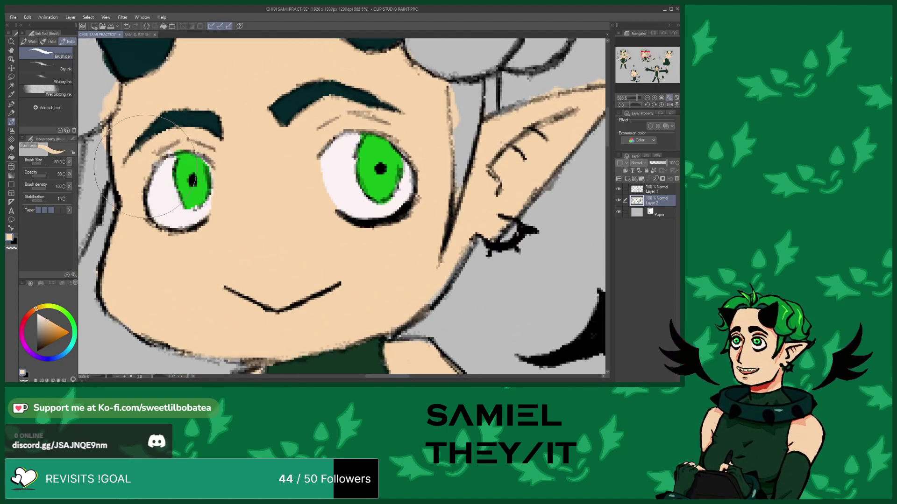
scroll(187, 174, "down", 2)
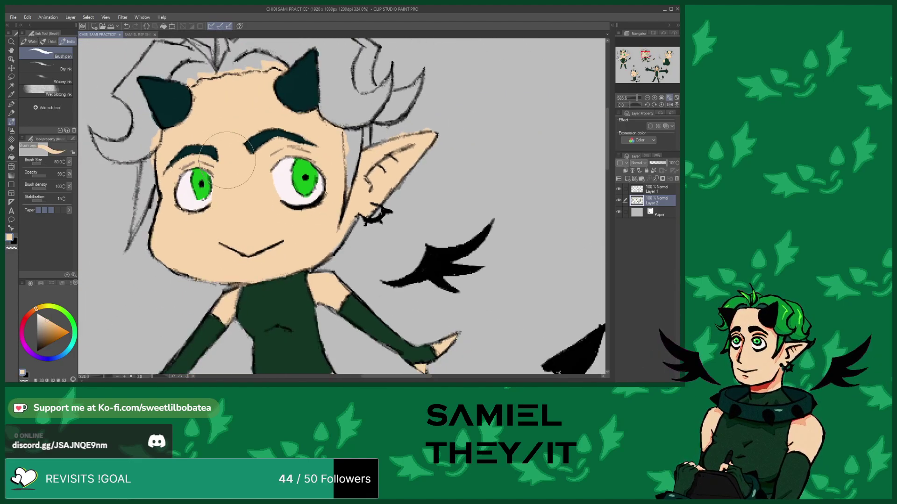
scroll(262, 172, "up", 2)
Paint both irises of the bust portrait with the bright green sampled from the running chibi's eye
left_click(295, 177, "alt")
scroll(258, 170, "down", 3)
scroll(259, 171, "down", 3)
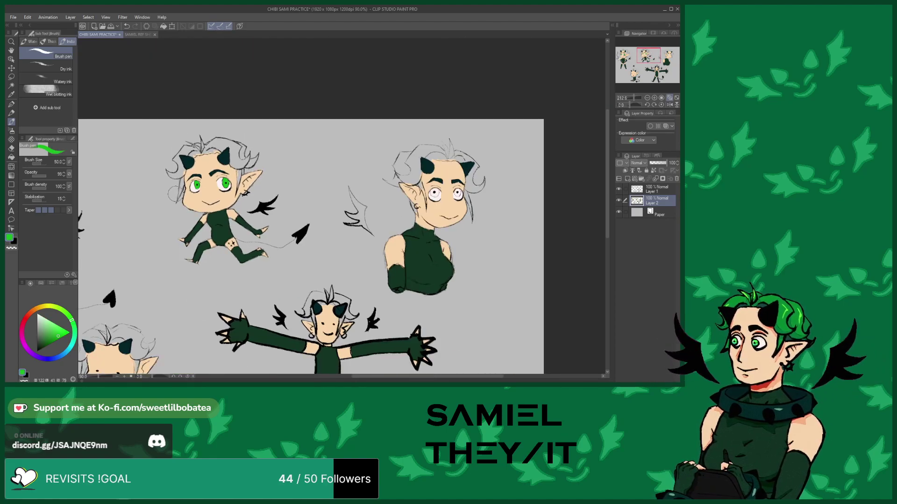
scroll(354, 209, "up", 4)
scroll(354, 211, "up", 2)
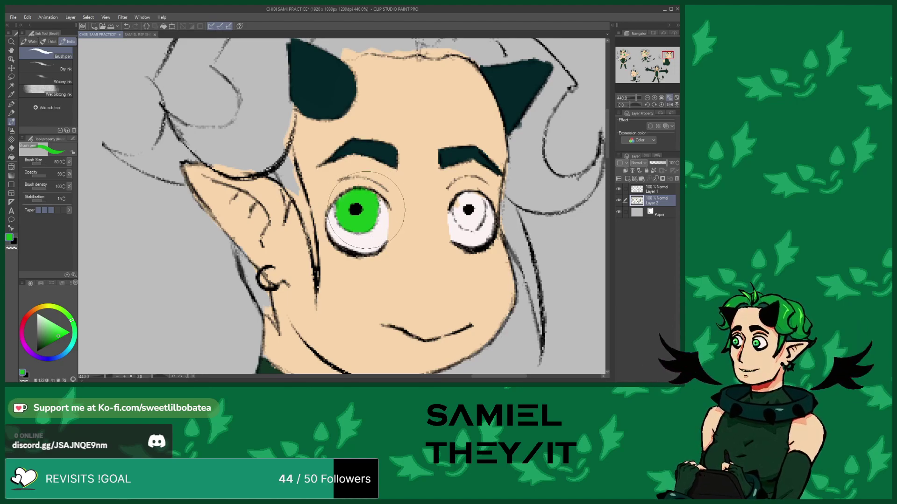
scroll(336, 194, "down", 1)
scroll(369, 221, "up", 3)
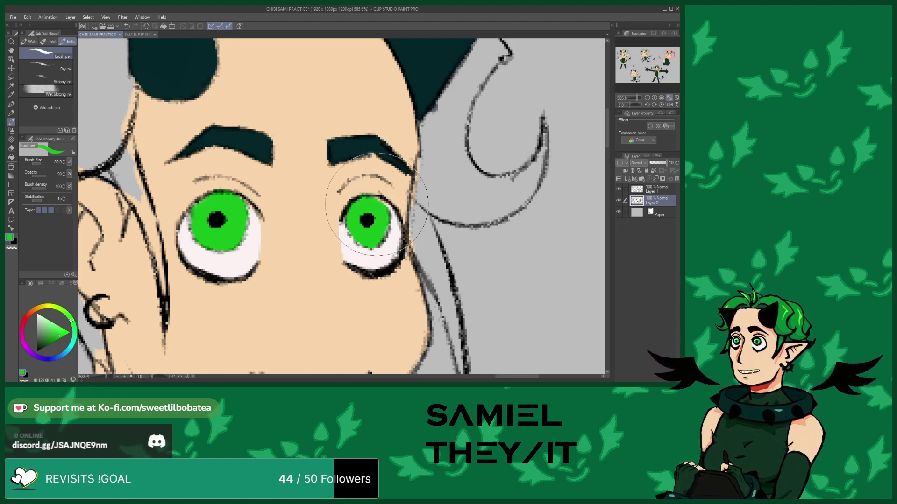
Refine the outlines of the bust portrait's irises, alternating the sampled off-white and bright green
left_click(230, 266, "alt")
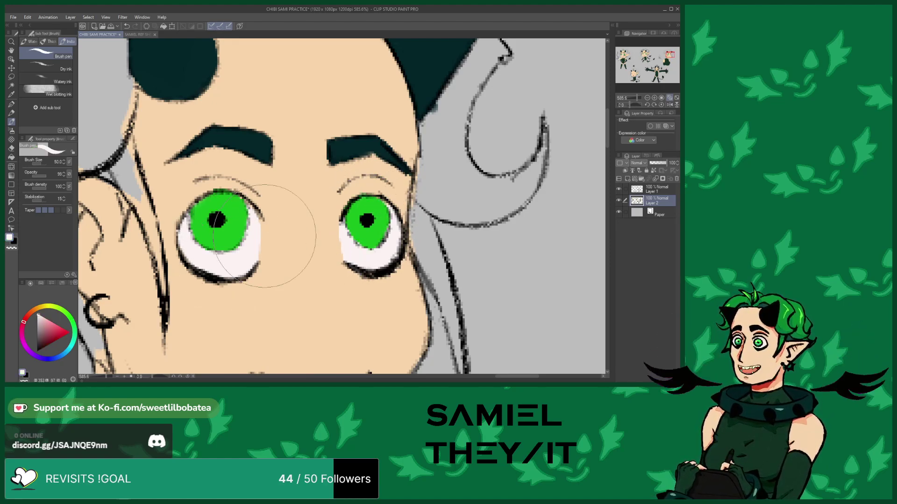
scroll(368, 211, "up", 2)
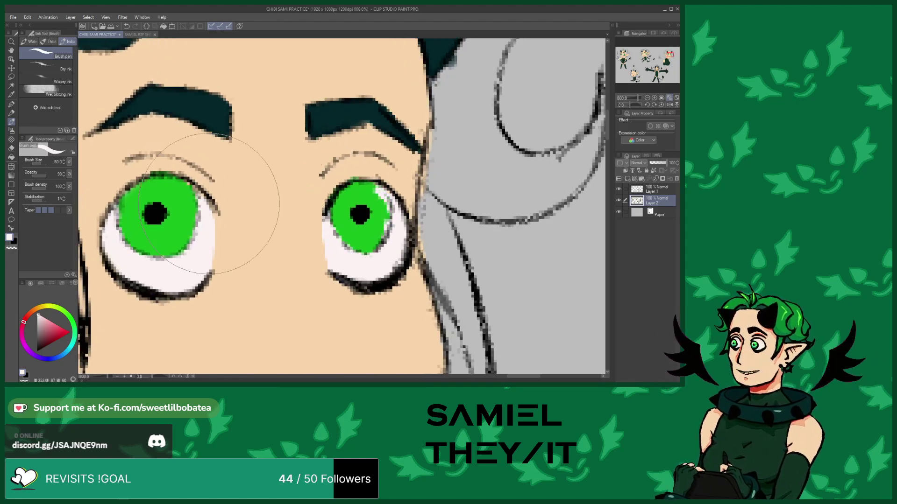
left_click_drag(188, 186, 194, 206)
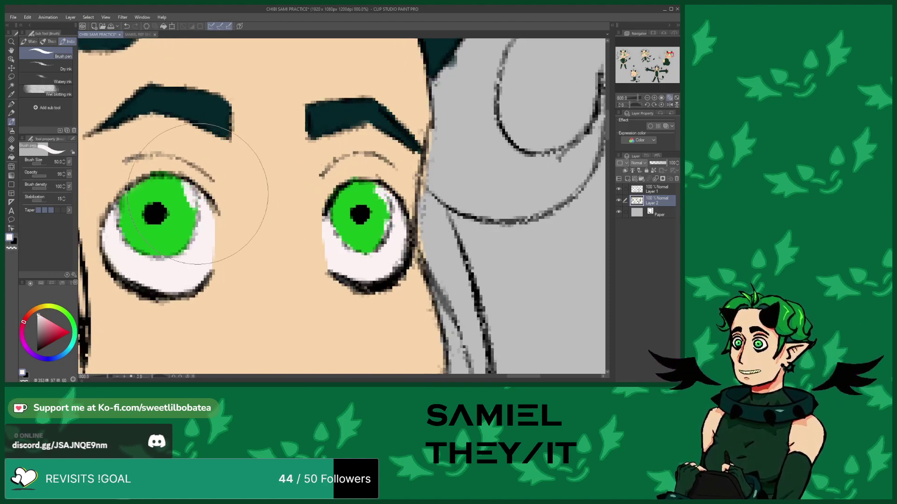
left_click(376, 232, "alt")
left_click_drag(377, 232, 387, 236)
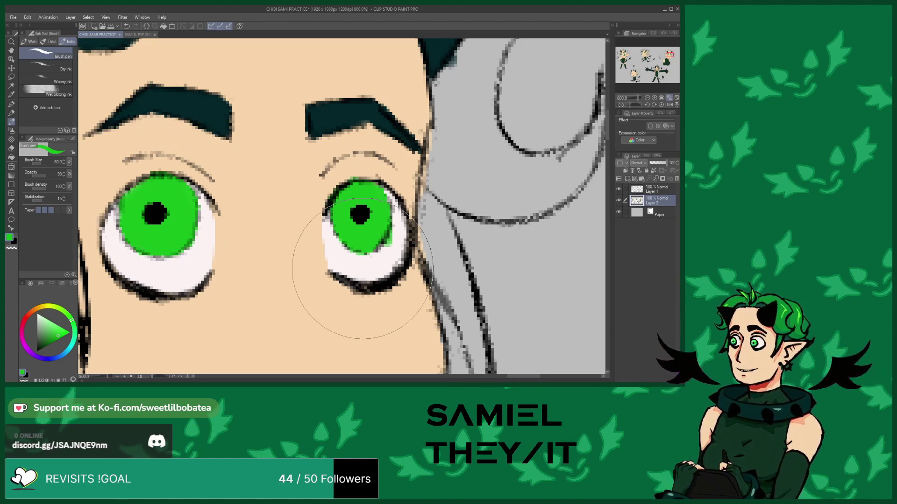
left_click(360, 264, "alt")
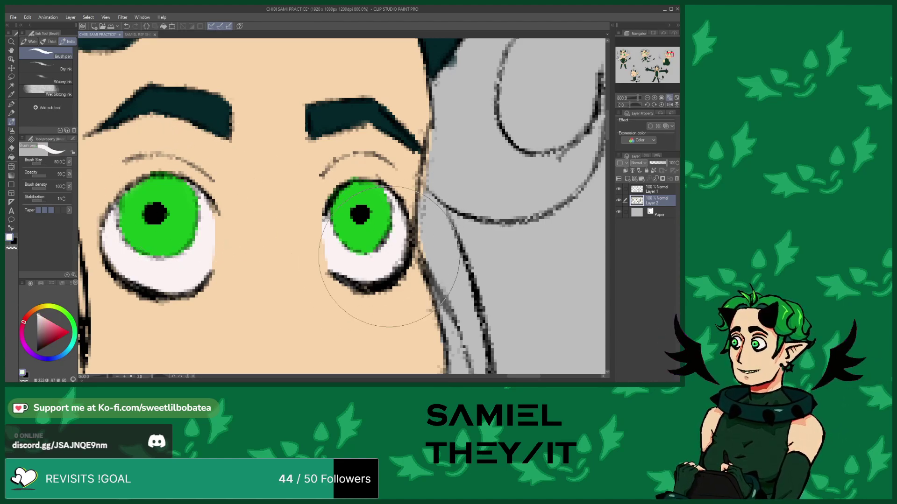
scroll(365, 173, "down", 2)
scroll(365, 173, "down", 4)
scroll(273, 192, "up", 2)
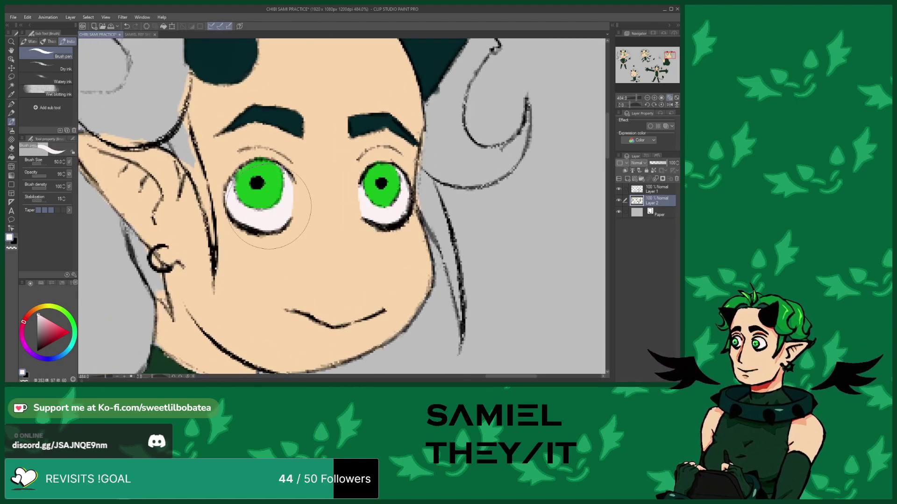
Shade the lower part of both bust portrait irises with the dark green sampled from the smoking chibi's eye
left_click(259, 200, "alt")
scroll(268, 193, "down", 10)
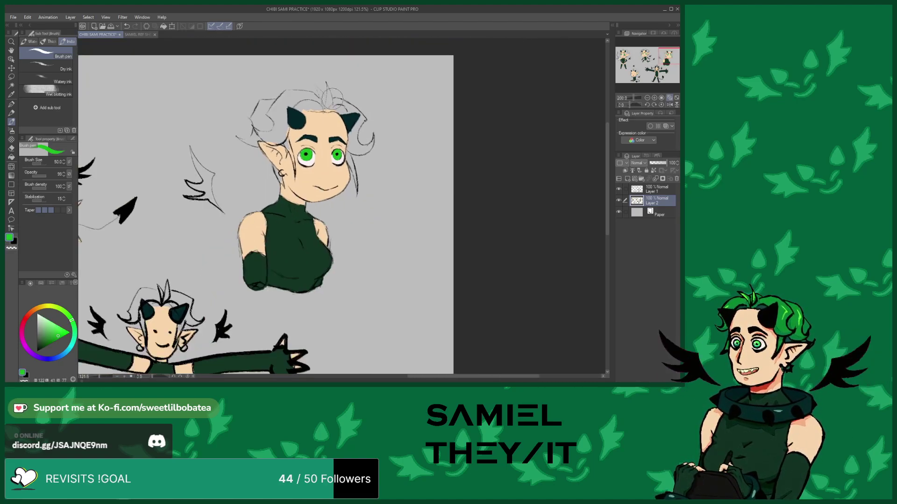
scroll(269, 192, "up", 2)
scroll(269, 193, "down", 2)
scroll(161, 166, "up", 10)
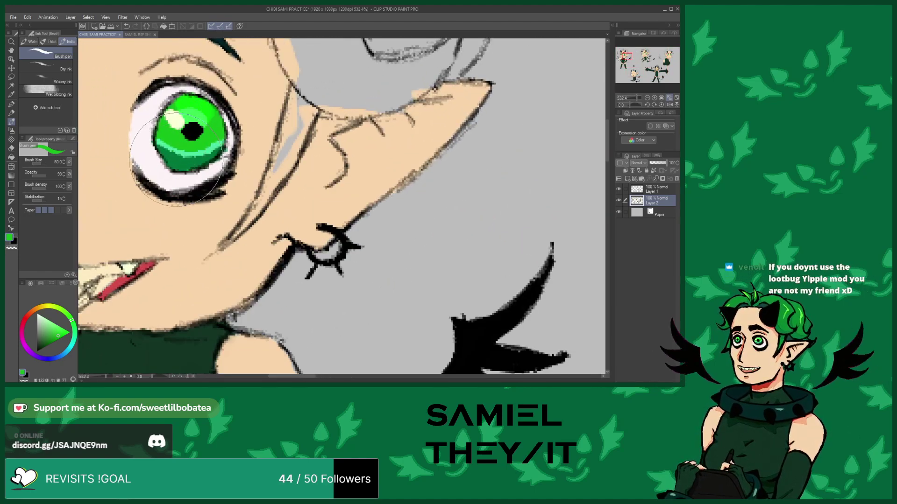
scroll(177, 164, "down", 8)
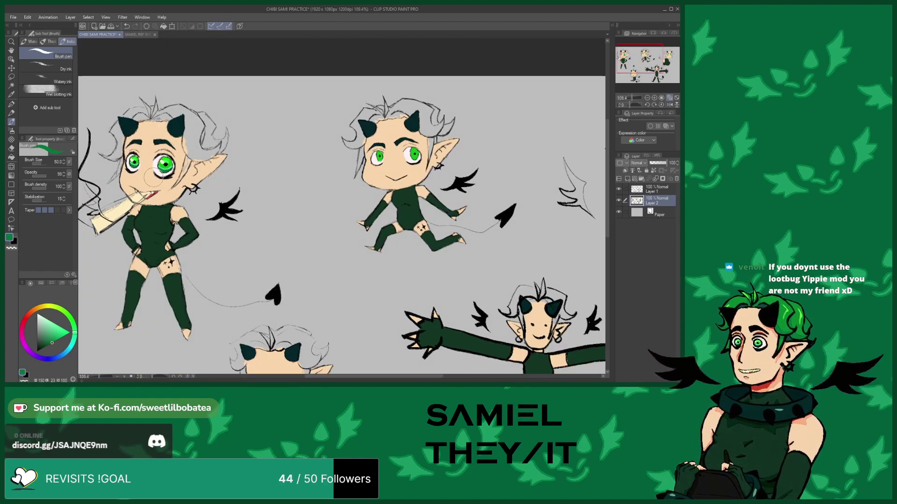
scroll(322, 180, "down", 1)
scroll(323, 180, "up", 7)
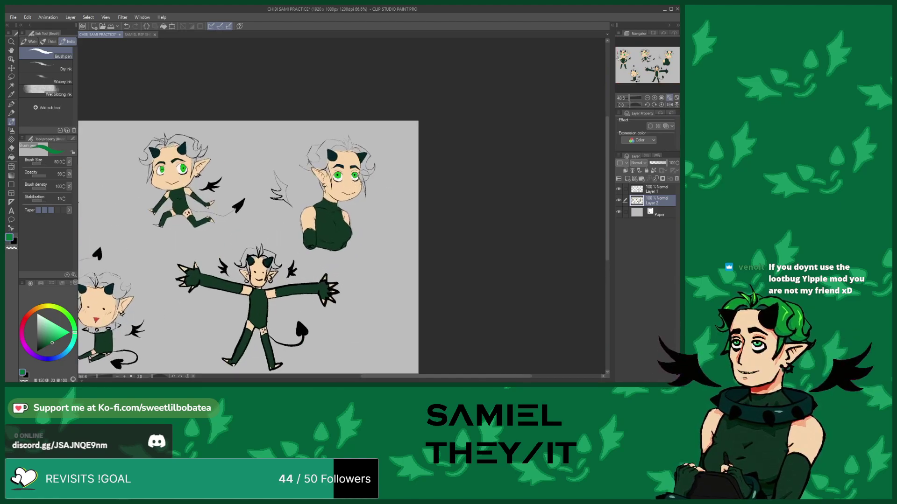
scroll(322, 179, "up", 6)
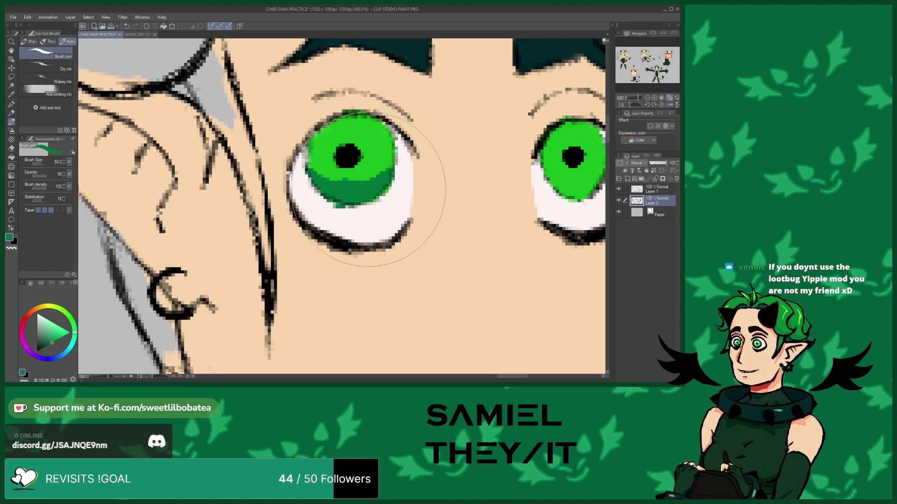
scroll(306, 179, "down", 5)
scroll(367, 182, "up", 5)
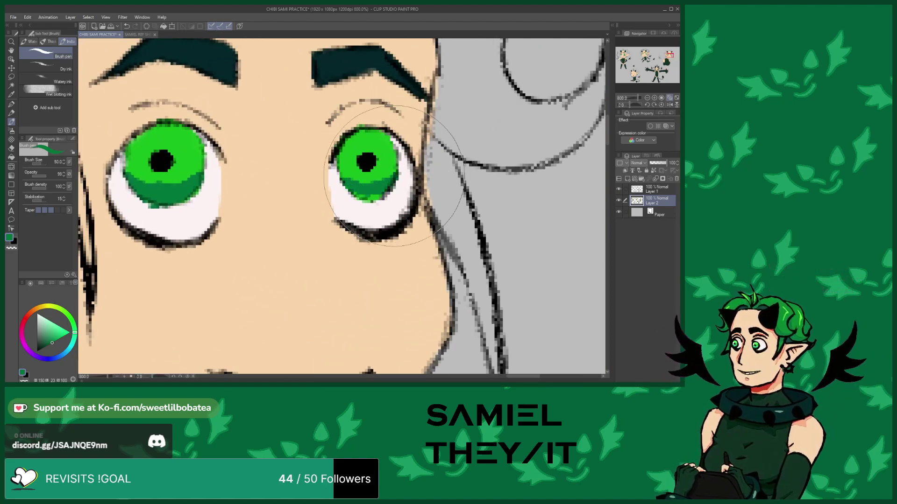
scroll(201, 233, "up", 1)
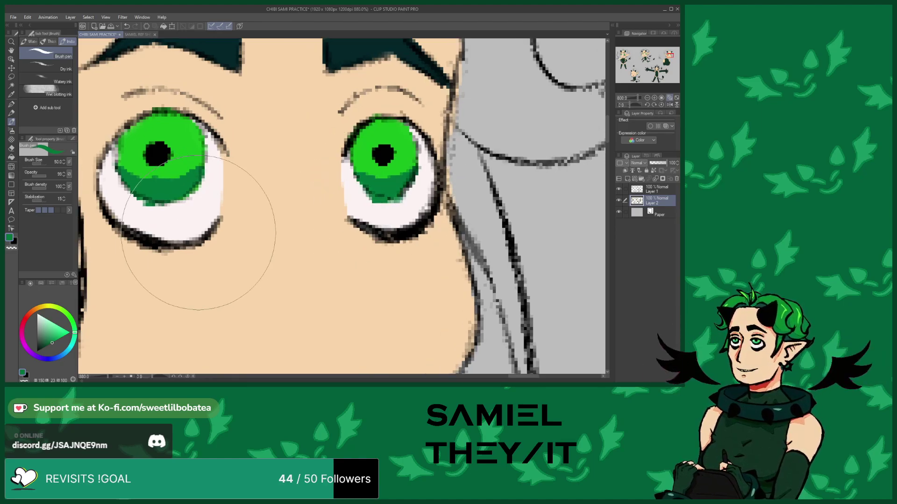
Tidy the lower edges of the bust portrait's shaded irises with the sampled off-white
left_click(175, 224, "alt")
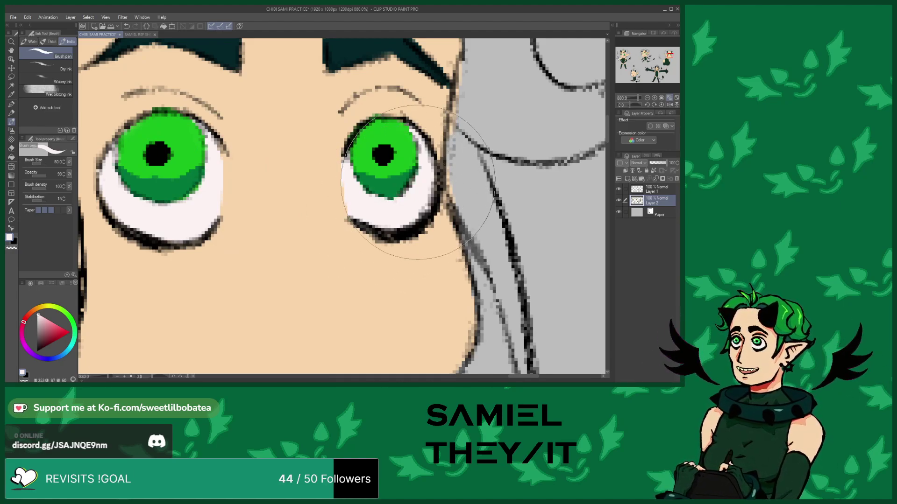
scroll(402, 179, "down", 3)
scroll(266, 183, "down", 3)
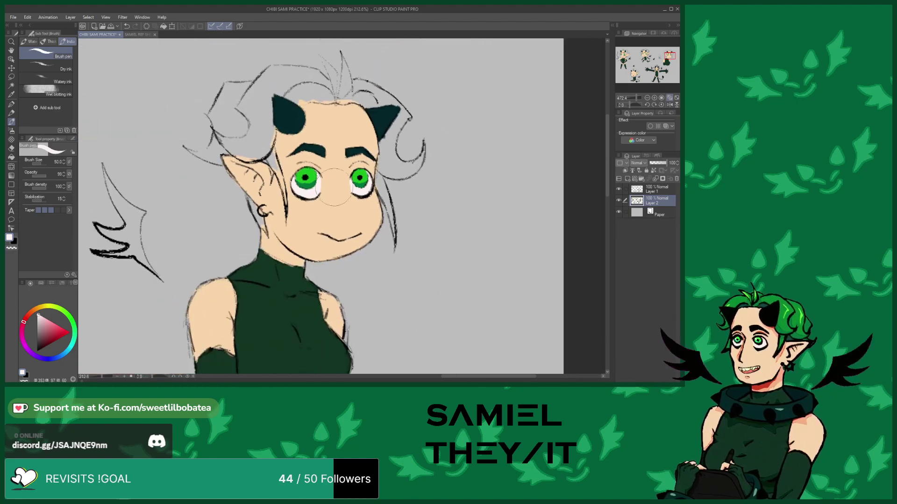
Shade the lower part of the running chibi's larger iris with the dark green sampled from the bust portrait's eye
scroll(303, 182, "up", 4)
left_click(311, 183, "alt")
scroll(332, 179, "down", 1)
scroll(333, 179, "down", 4)
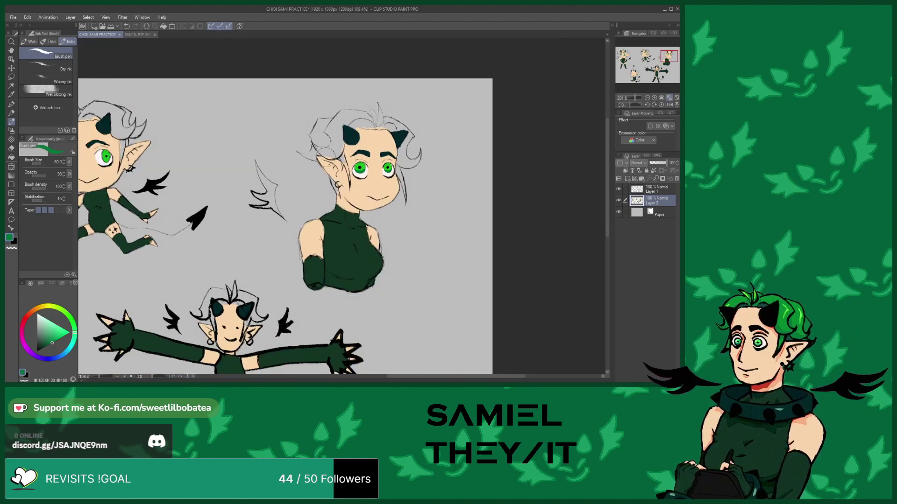
scroll(190, 135, "up", 5)
scroll(208, 131, "up", 5)
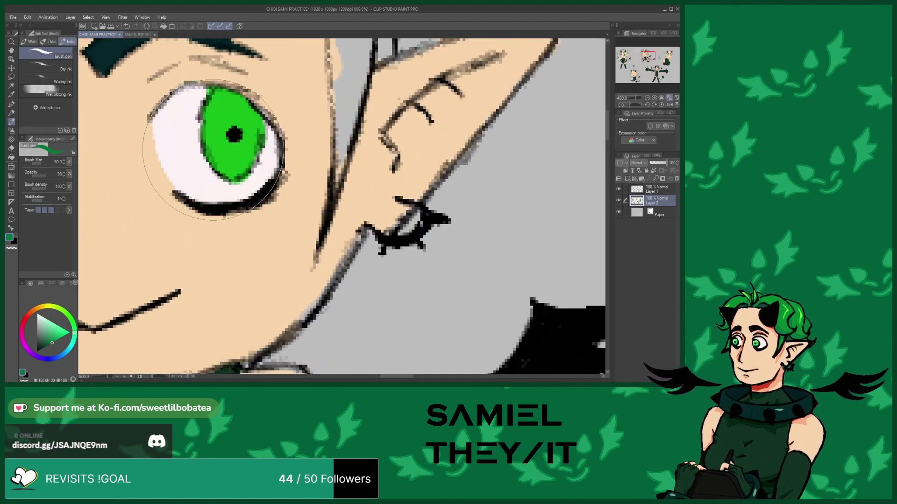
left_click_drag(246, 162, 221, 171)
scroll(221, 170, "down", 6)
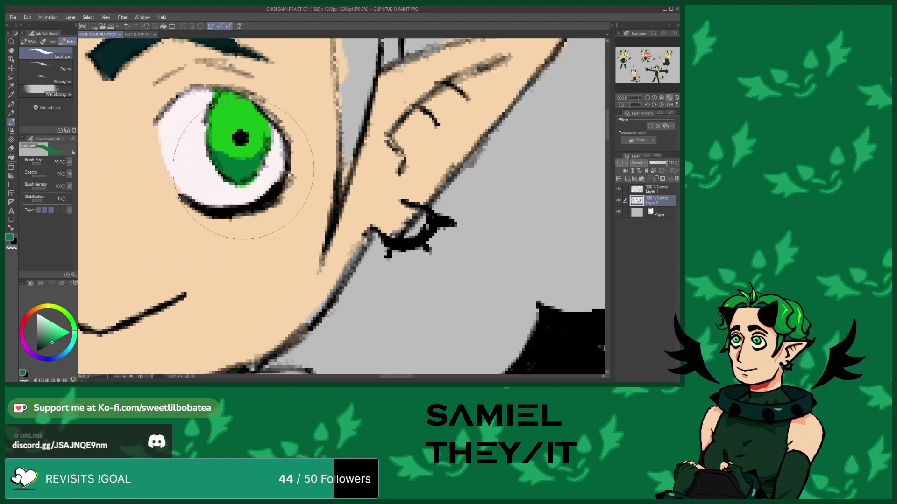
Shade the lower part of the running chibi's smaller iris dark green and tidy the iris edges with the sampled off-white
scroll(187, 159, "up", 7)
mouse_move(113, 164)
left_mouse_down()
mouse_move(134, 170)
mouse_move(114, 154)
mouse_move(143, 165)
mouse_move(158, 144)
mouse_move(152, 169)
left_mouse_up()
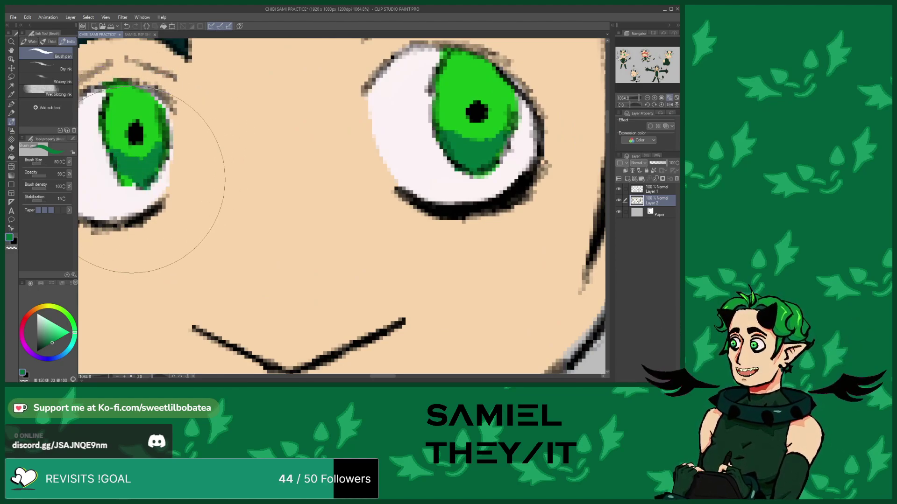
left_click(101, 199, "alt")
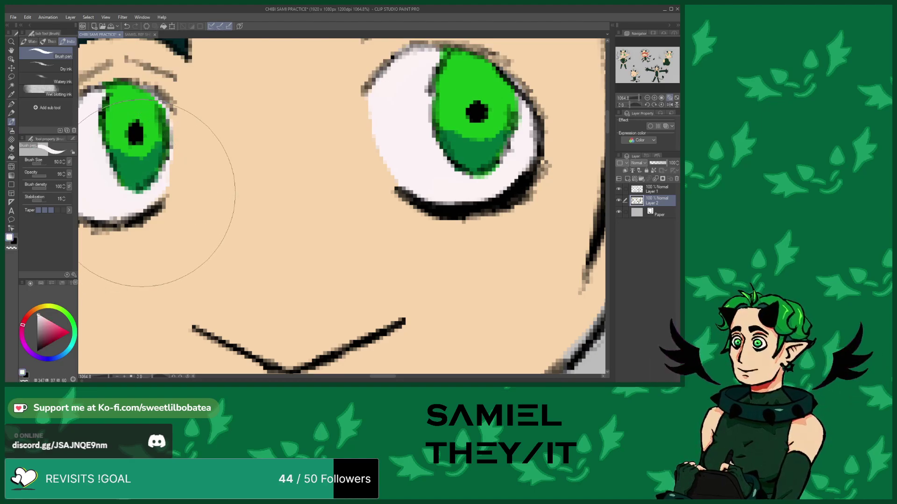
mouse_move(441, 120)
left_mouse_down()
mouse_move(440, 140)
mouse_move(490, 160)
mouse_move(490, 175)
mouse_move(461, 166)
left_mouse_up()
left_click(476, 153, "alt")
Paint a light mint band above the dark green shading in the running chibi's irises, sampling the mint from the smoking chibi's eye
scroll(412, 132, "down", 10)
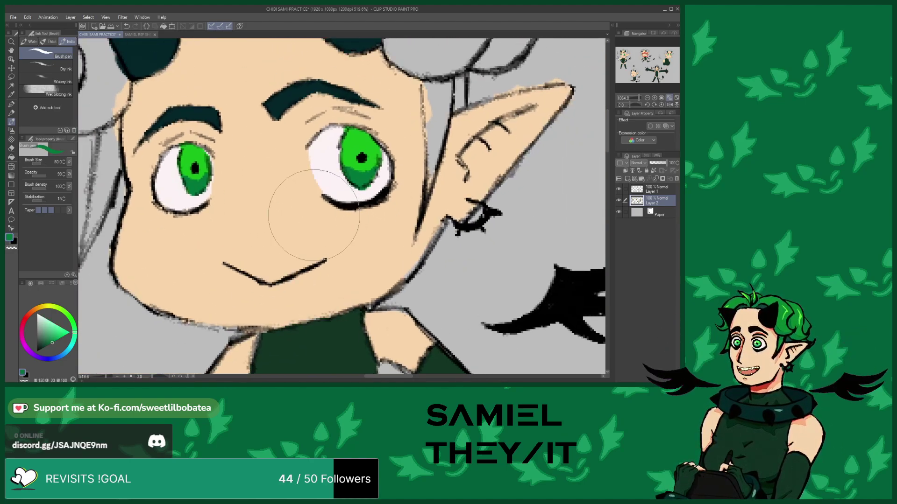
scroll(400, 188, "down", 3)
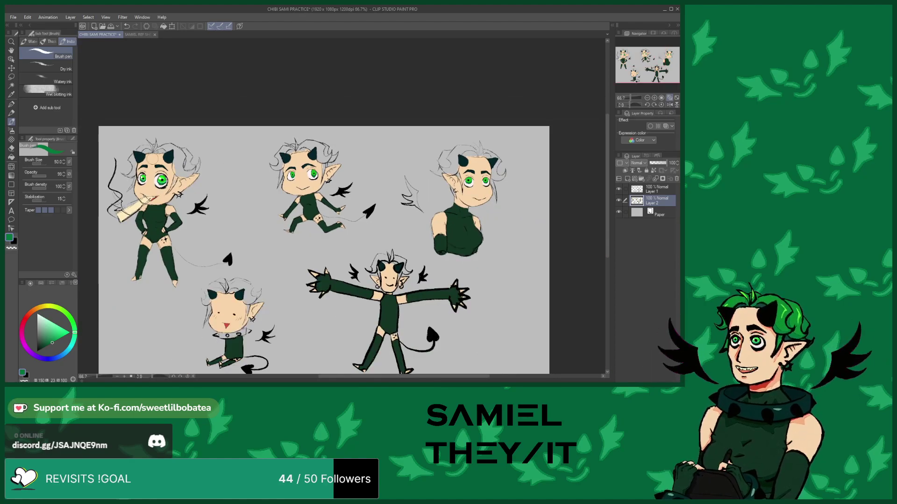
scroll(164, 181, "up", 10)
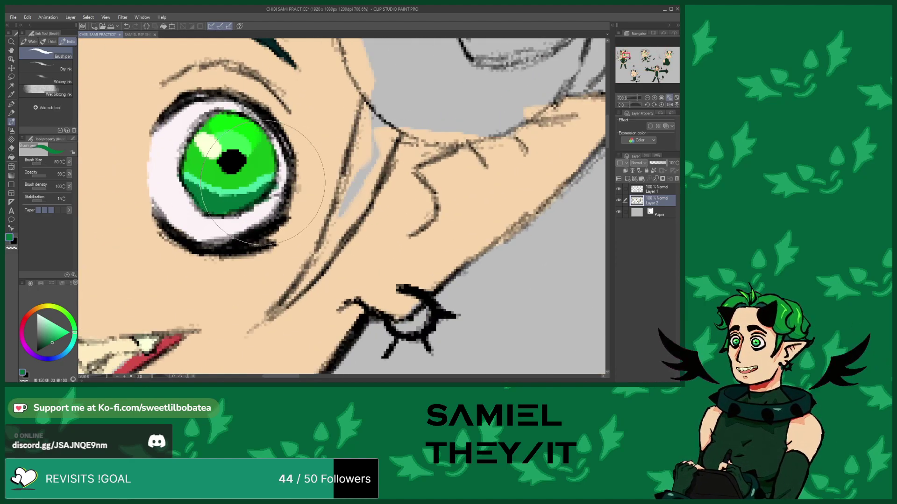
scroll(256, 185, "up", 3)
scroll(255, 185, "down", 13)
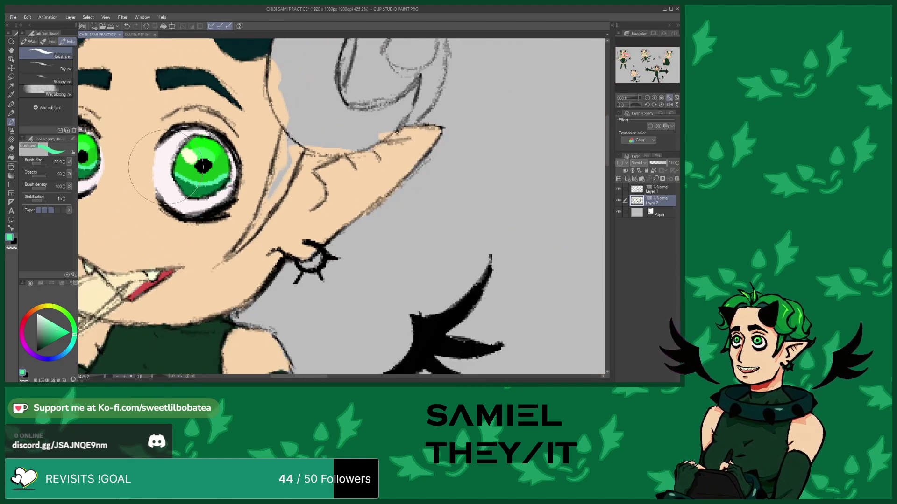
scroll(335, 156, "up", 13)
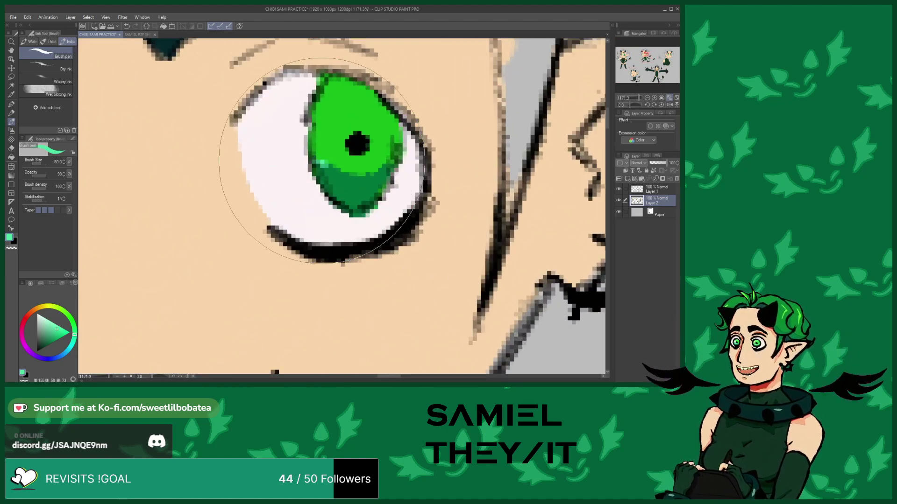
left_click_drag(315, 166, 399, 158)
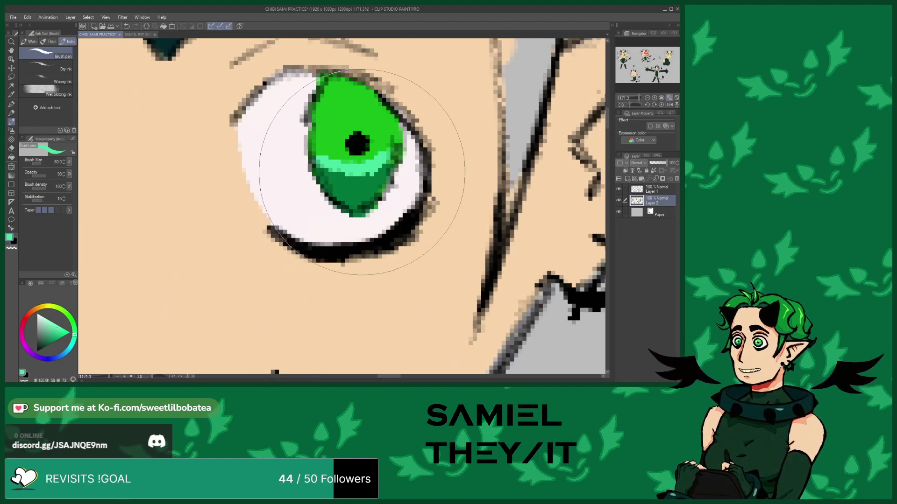
scroll(388, 142, "down", 4)
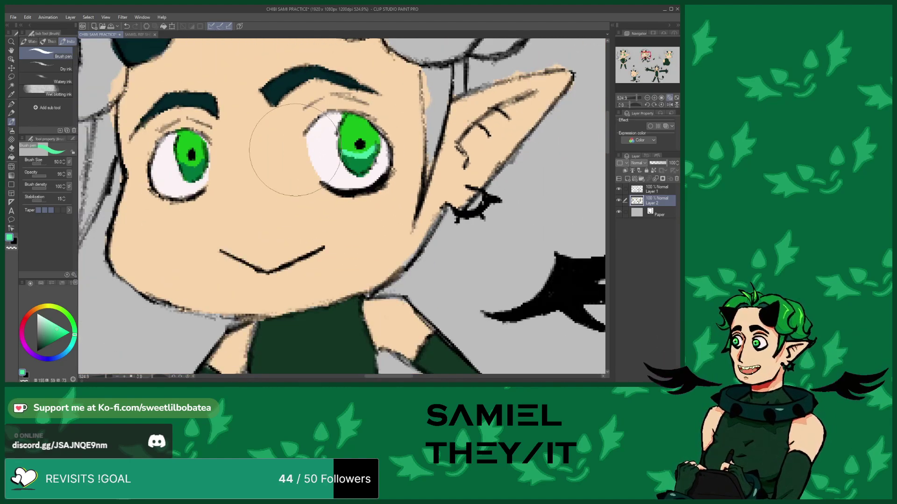
scroll(190, 150, "up", 4)
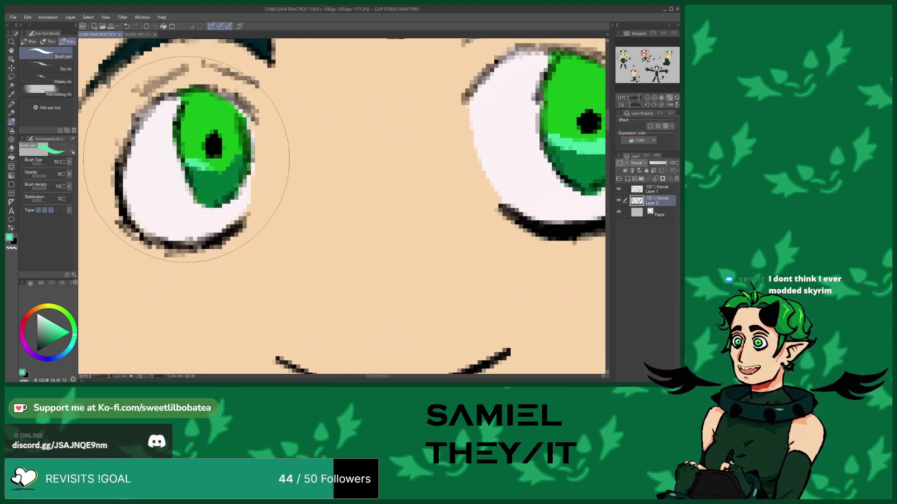
Finish the light teal band across the lower iris of the running chibi's narrower eye
scroll(220, 172, "down", 1)
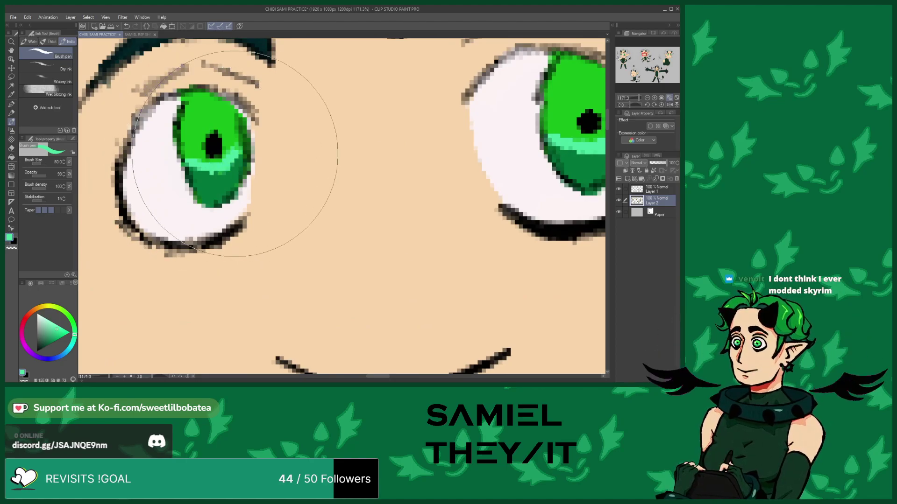
scroll(224, 177, "down", 1)
scroll(221, 180, "down", 6)
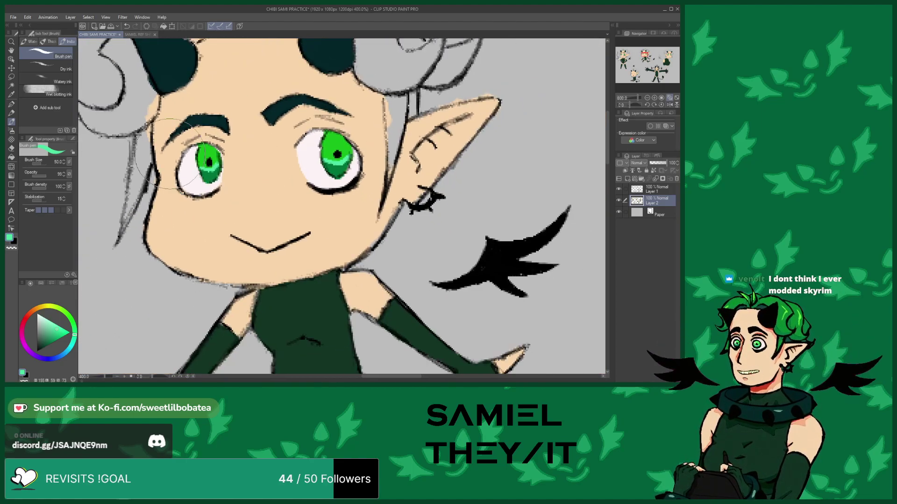
Paint a curved light teal band across the lower iris of both eyes on the bust portrait
scroll(414, 166, "up", 7)
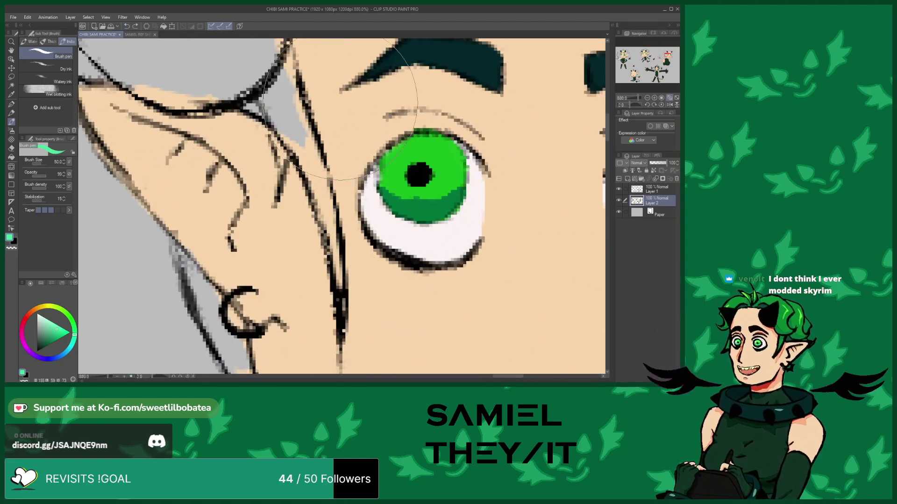
mouse_move(412, 200)
left_mouse_down()
mouse_move(396, 192)
mouse_move(460, 191)
left_mouse_up()
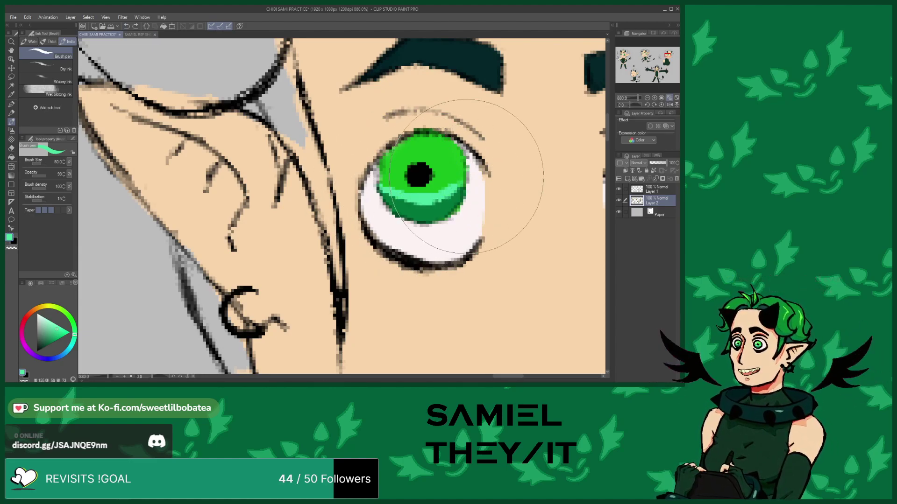
scroll(140, 178, "down", 4)
scroll(397, 176, "up", 5)
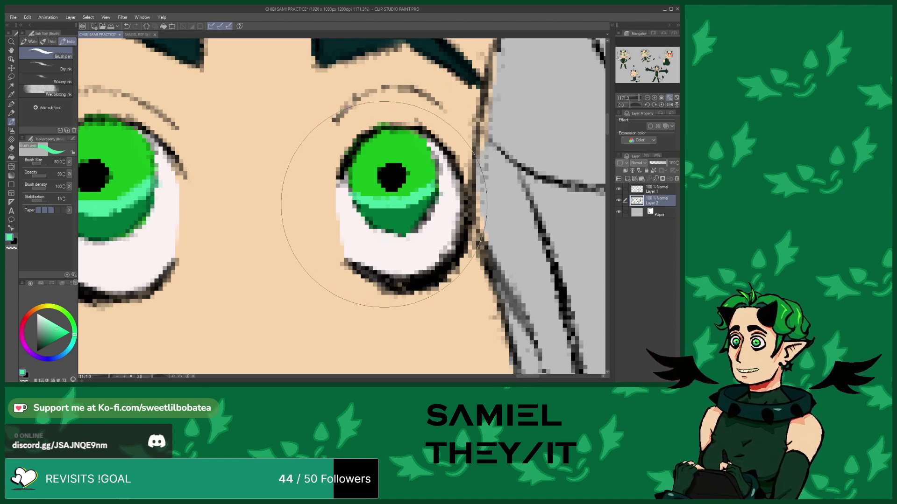
Sample the bright green from the standing chibi's iris and brush it over the upper irises of the running chibi
scroll(353, 183, "down", 10)
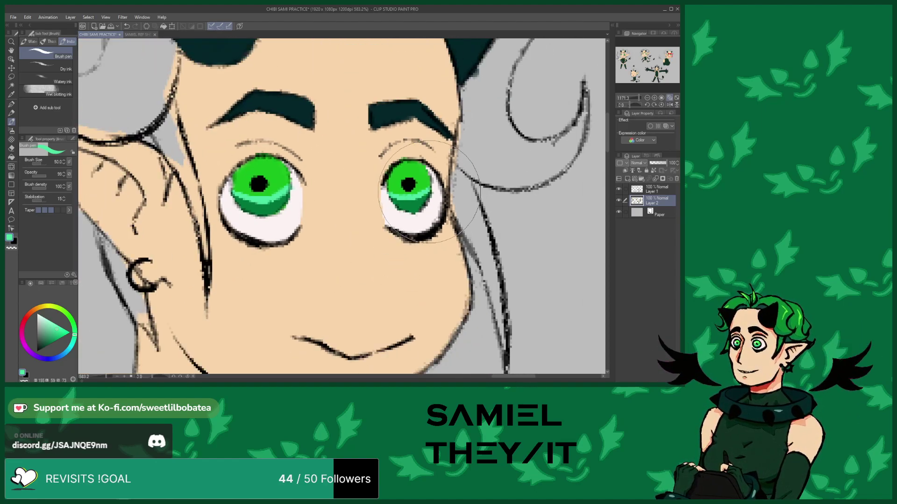
scroll(319, 273, "down", 2)
scroll(268, 154, "up", 7)
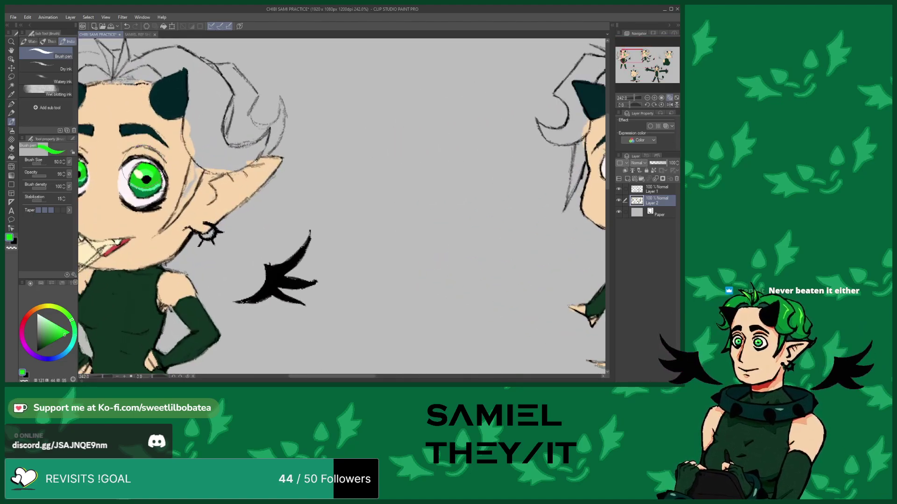
scroll(341, 205, "down", 3)
scroll(339, 192, "up", 8)
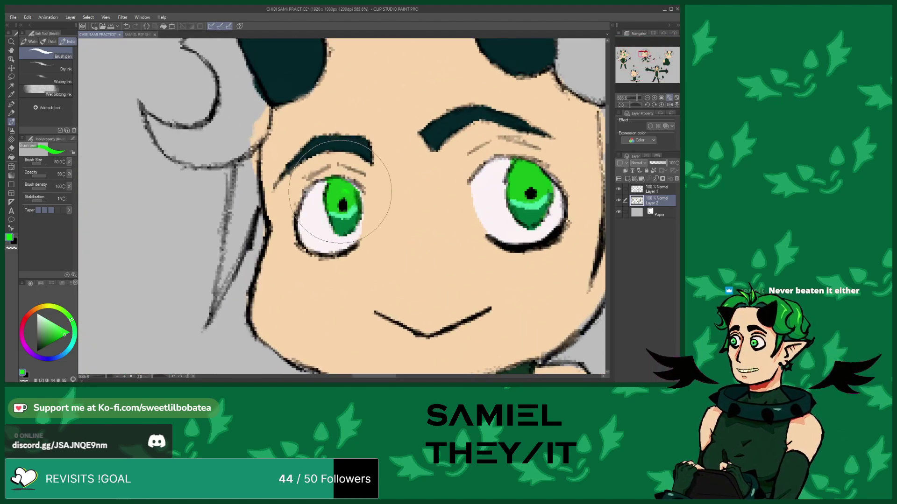
scroll(334, 189, "down", 3)
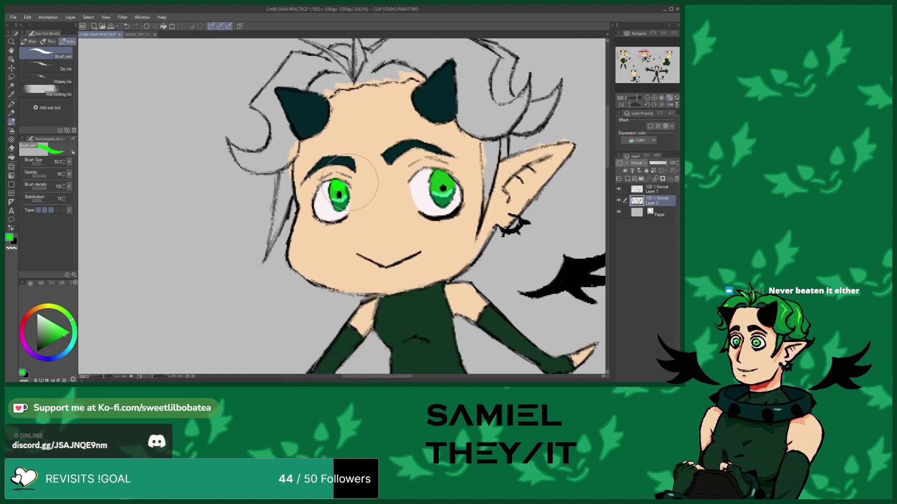
scroll(434, 169, "up", 2)
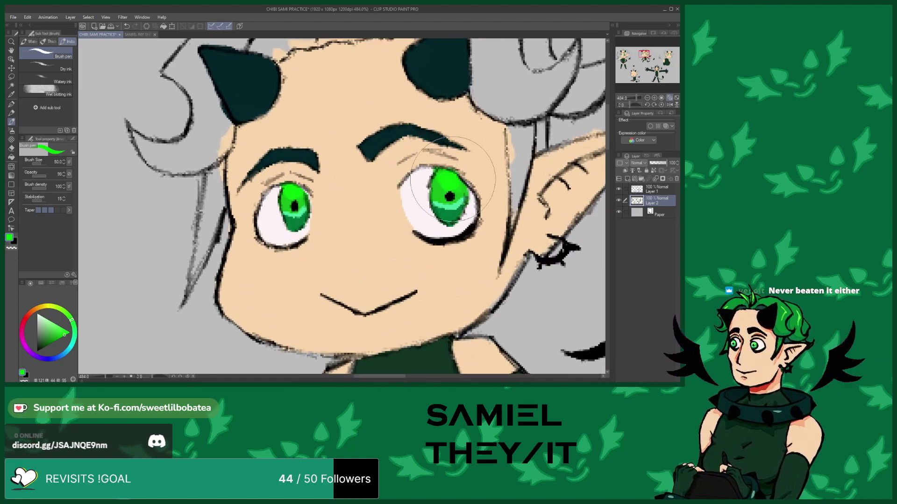
Brush the same bright green over the upper part of both irises on the bust portrait
scroll(452, 180, "down", 5)
scroll(476, 189, "up", 3)
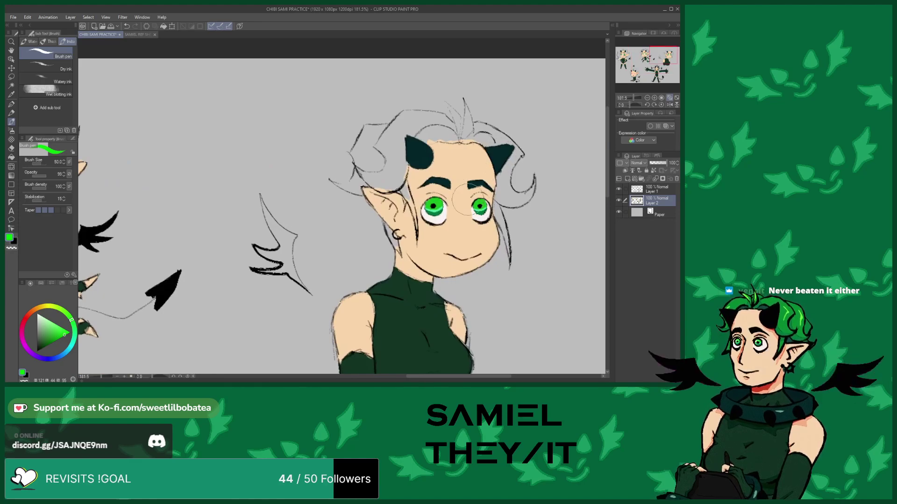
scroll(476, 189, "up", 5)
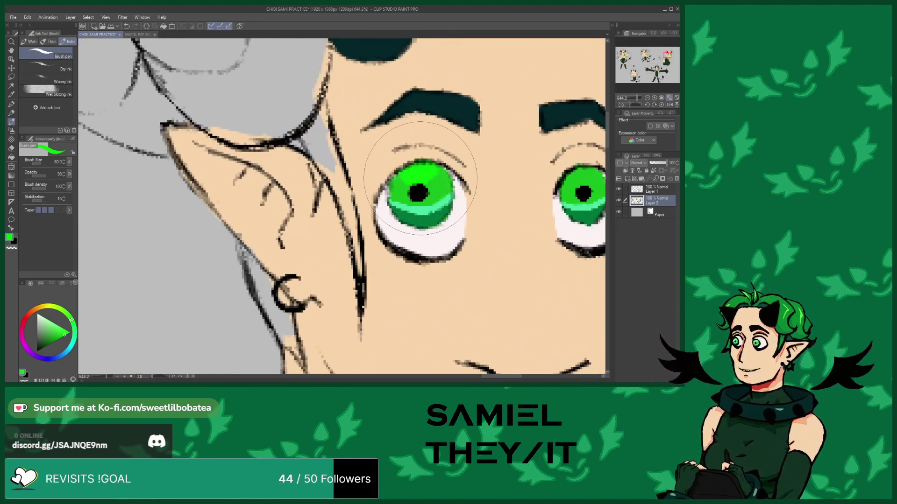
scroll(300, 145, "down", 5)
scroll(254, 163, "up", 5)
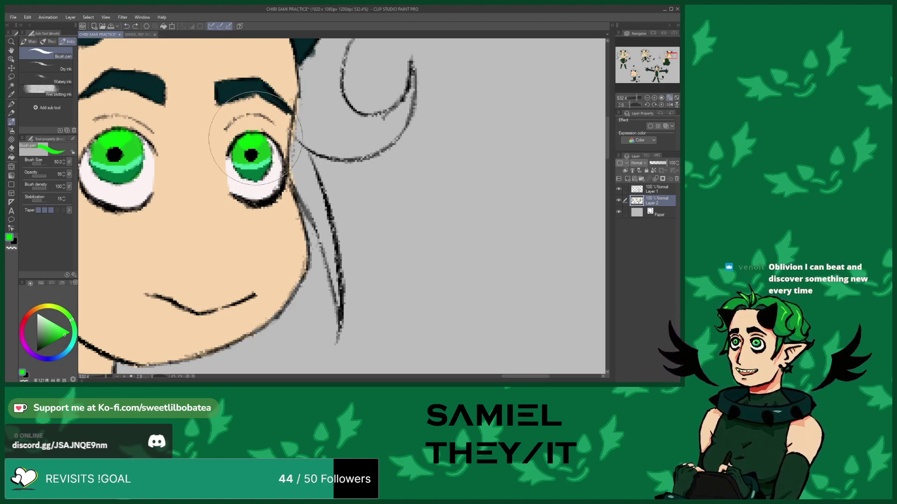
Sample the lighter green reflection from the standing chibi's eye and paint it above both pupils of the running chibi
scroll(288, 149, "down", 10)
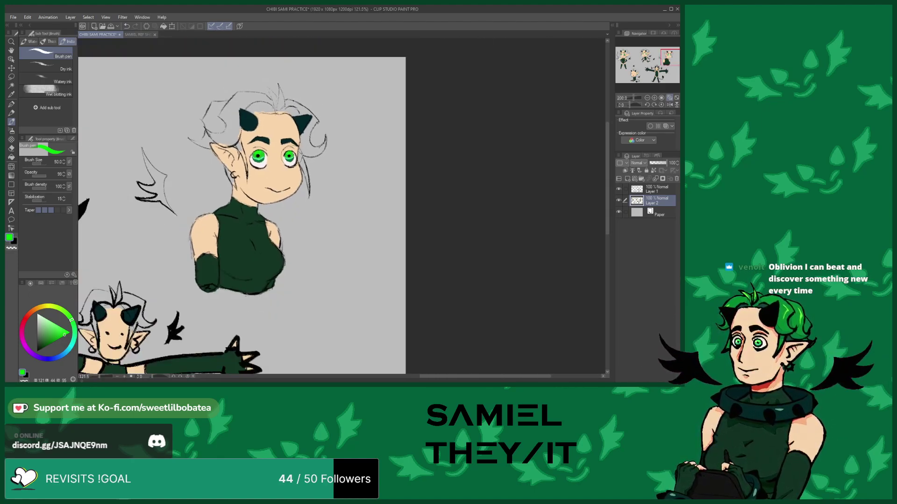
scroll(183, 159, "down", 2)
scroll(185, 159, "up", 3)
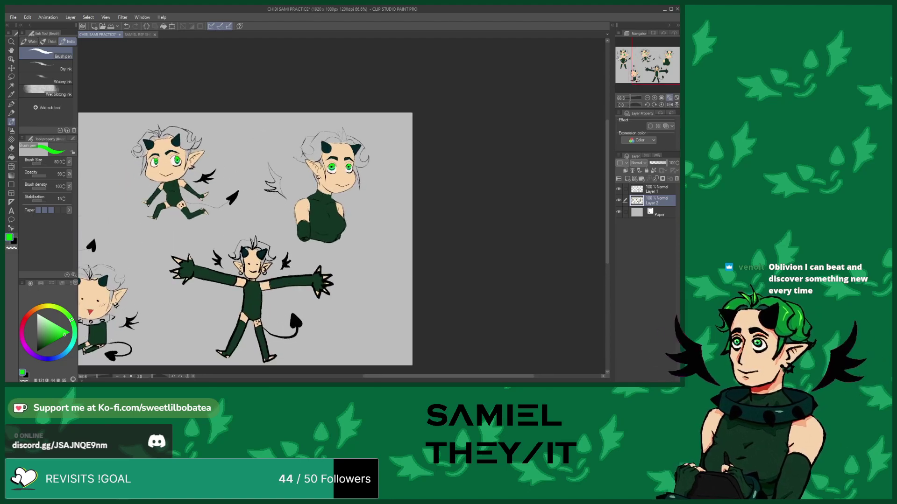
scroll(189, 161, "down", 3)
scroll(196, 161, "up", 3)
scroll(197, 161, "up", 6)
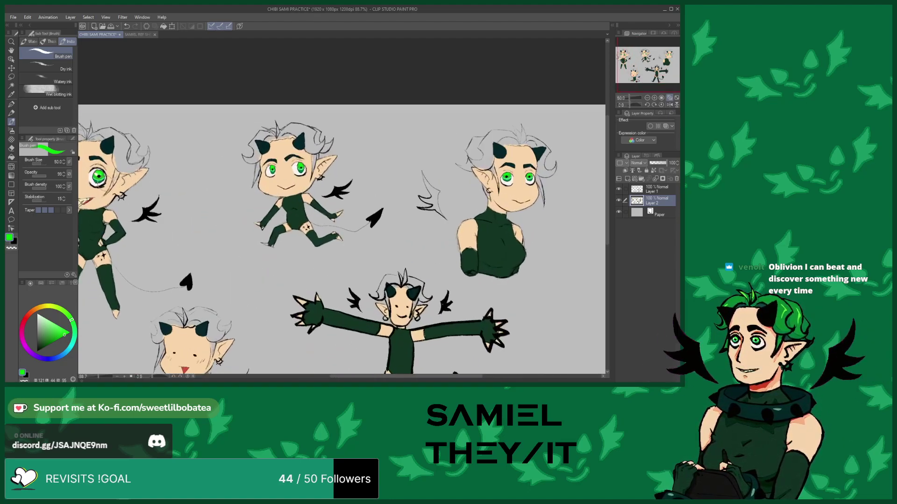
scroll(103, 174, "up", 2)
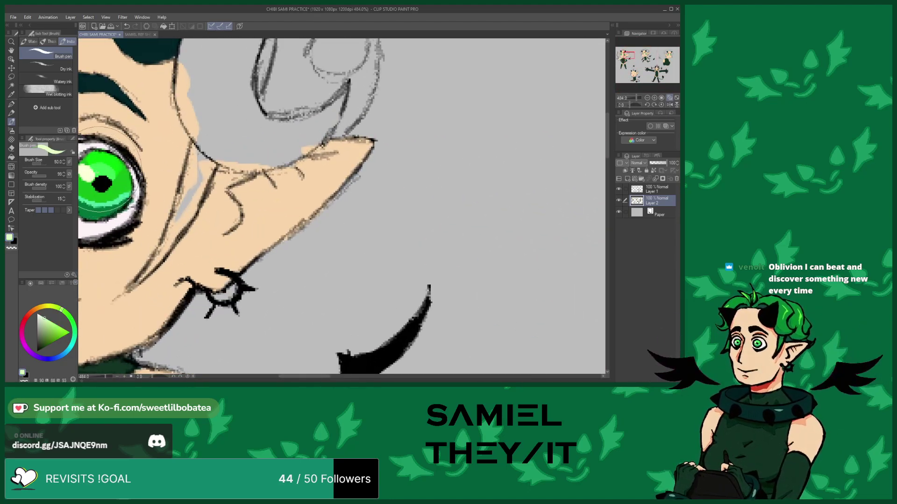
scroll(110, 173, "down", 5)
scroll(342, 172, "up", 6)
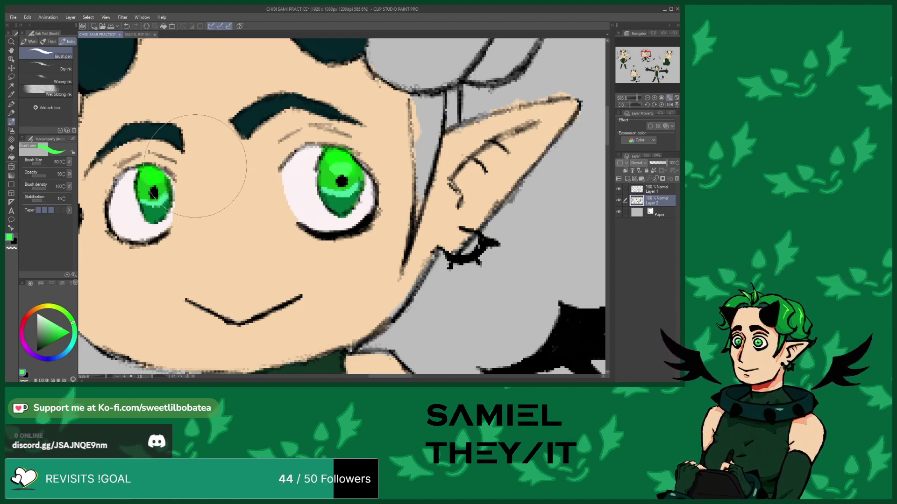
scroll(209, 163, "up", 2)
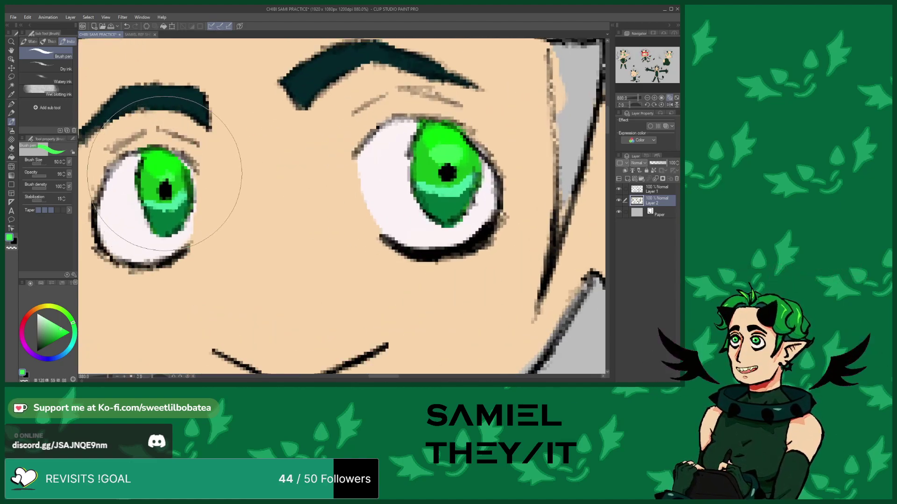
Paint the lighter green reflection above the pupils in both eyes of the bust portrait
scroll(162, 173, "down", 10)
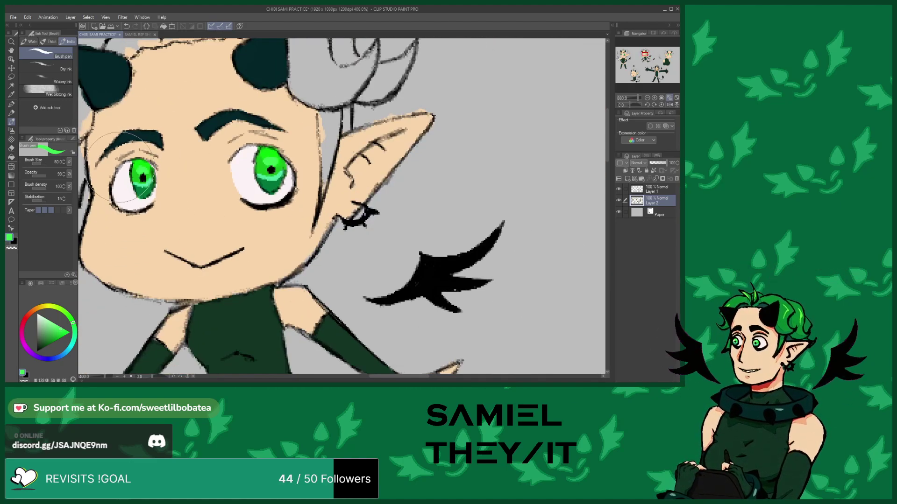
scroll(371, 172, "up", 7)
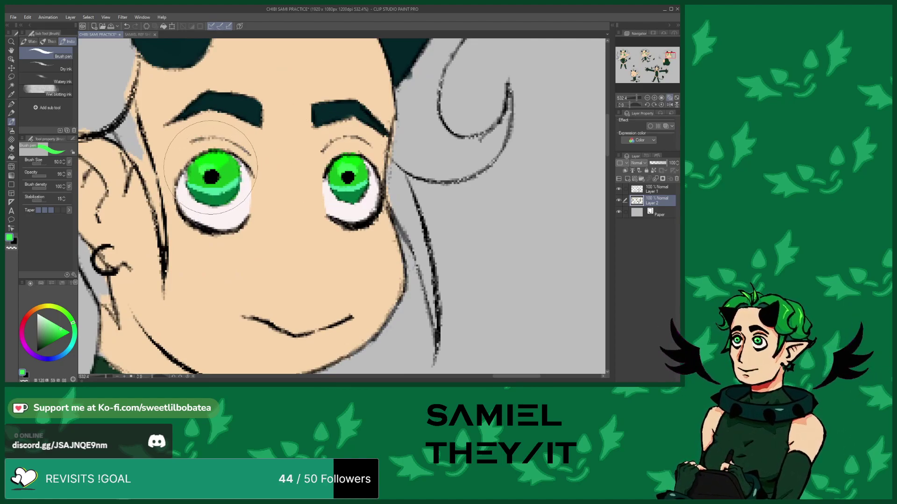
scroll(205, 168, "down", 10)
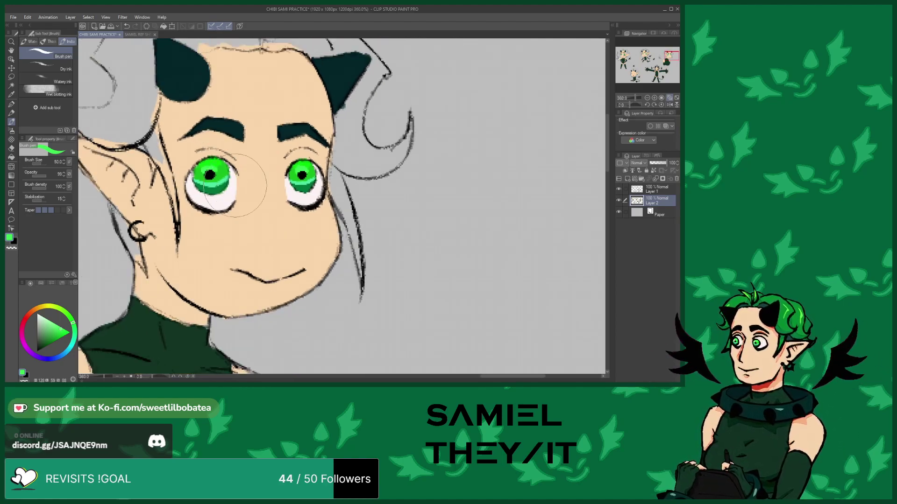
Sample the creamy white highlight from the standing chibi's eye and dab a small highlight onto each iris of the running chibi
scroll(178, 196, "up", 9)
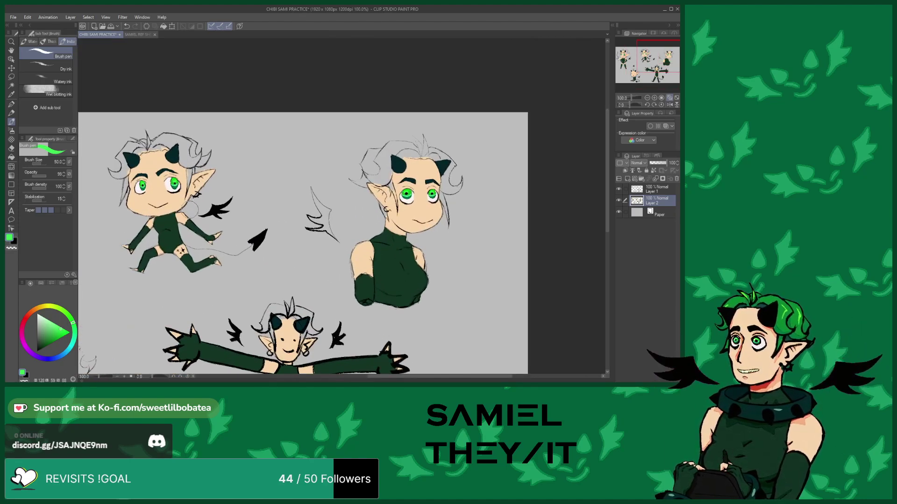
scroll(181, 197, "down", 1)
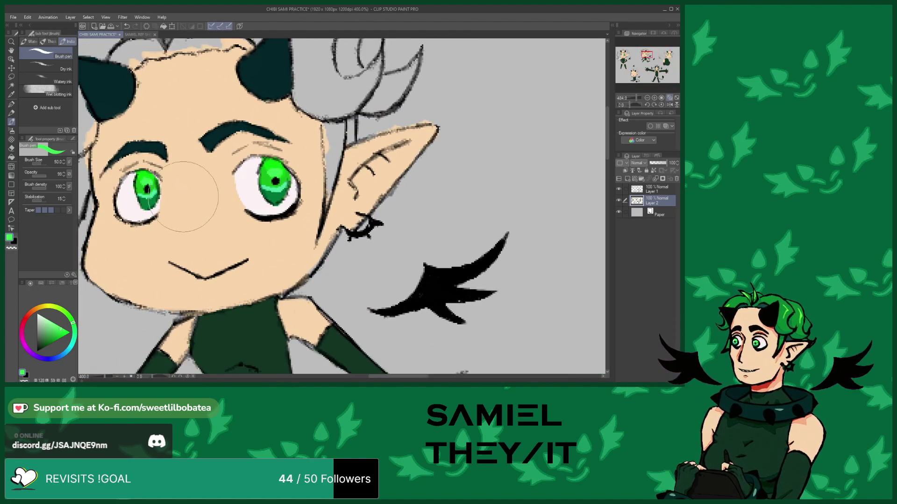
scroll(194, 201, "down", 7)
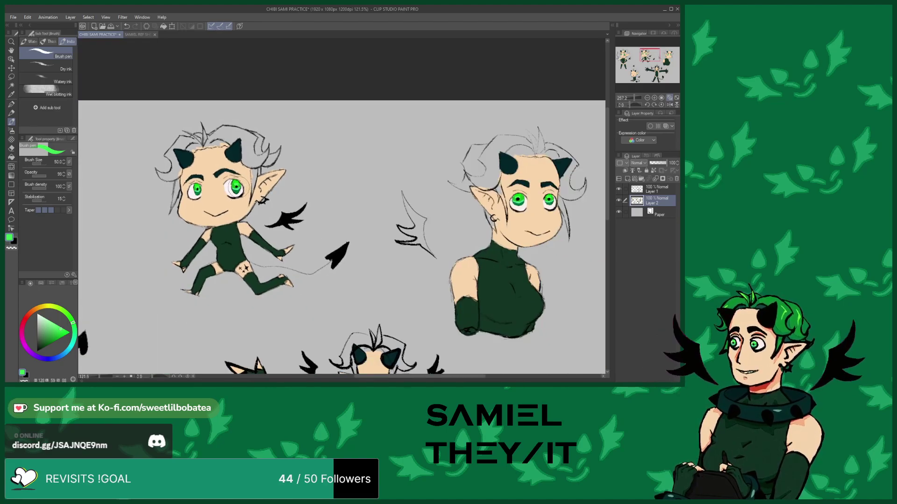
scroll(193, 184, "up", 8)
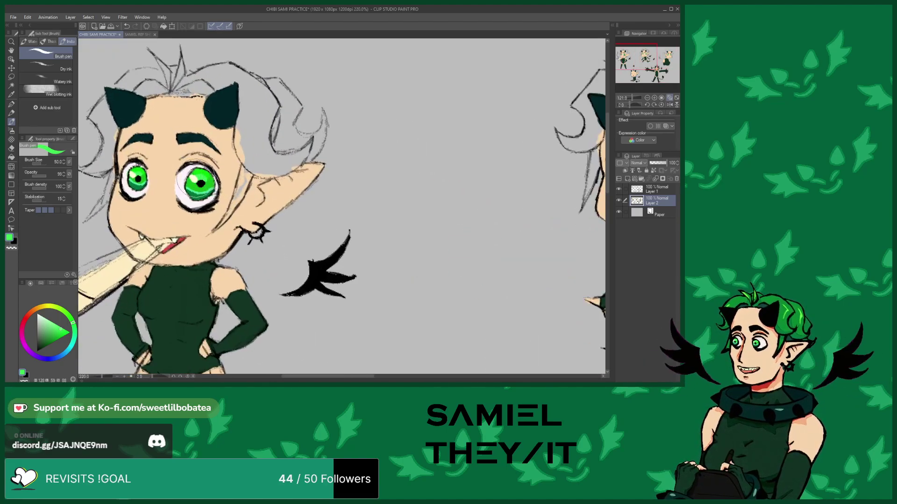
left_click(190, 177, "alt")
scroll(190, 179, "down", 6)
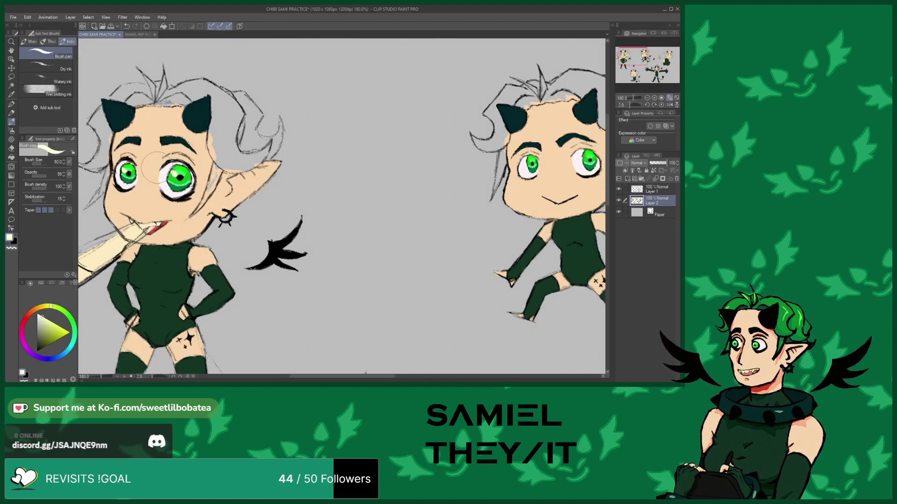
scroll(365, 187, "up", 4)
scroll(330, 168, "up", 6)
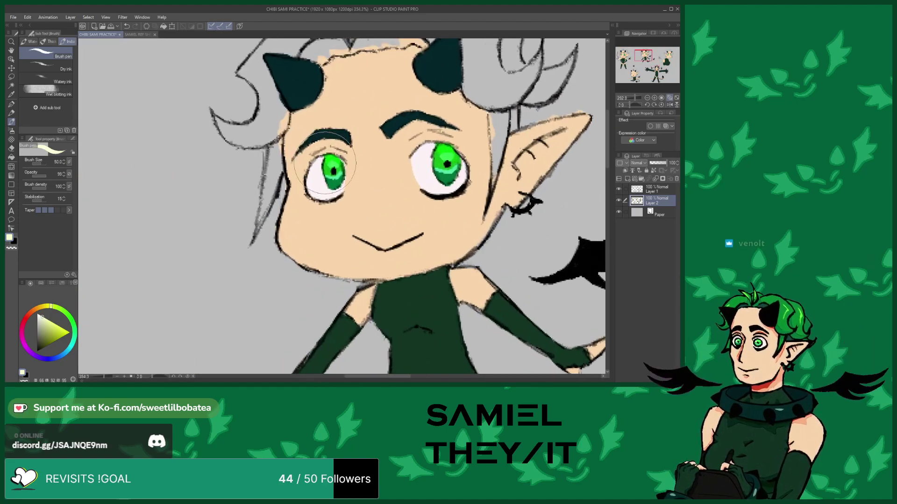
scroll(326, 172, "down", 5)
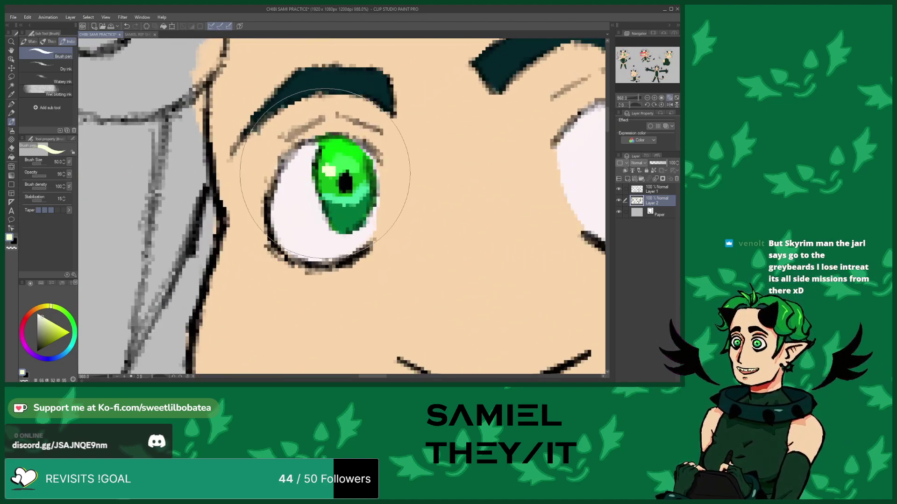
scroll(323, 164, "up", 4)
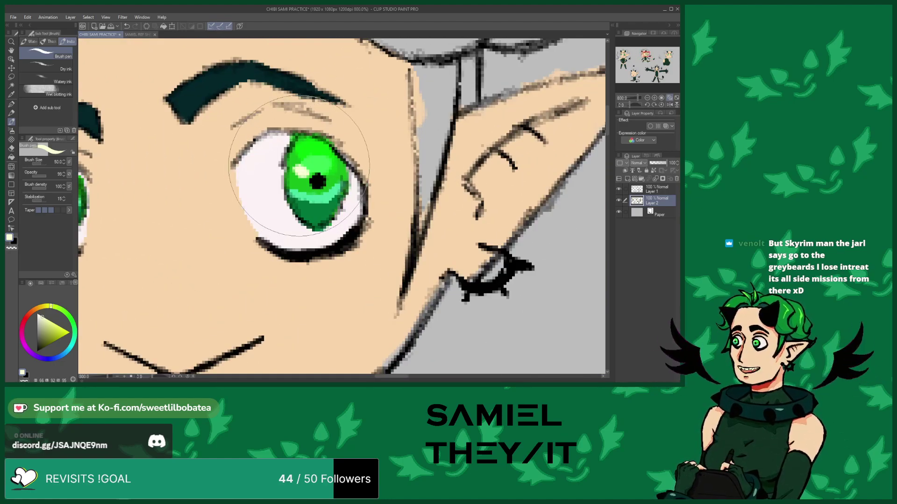
Dab a small creamy white highlight onto the iris of each eye on the bust portrait
scroll(251, 155, "down", 8)
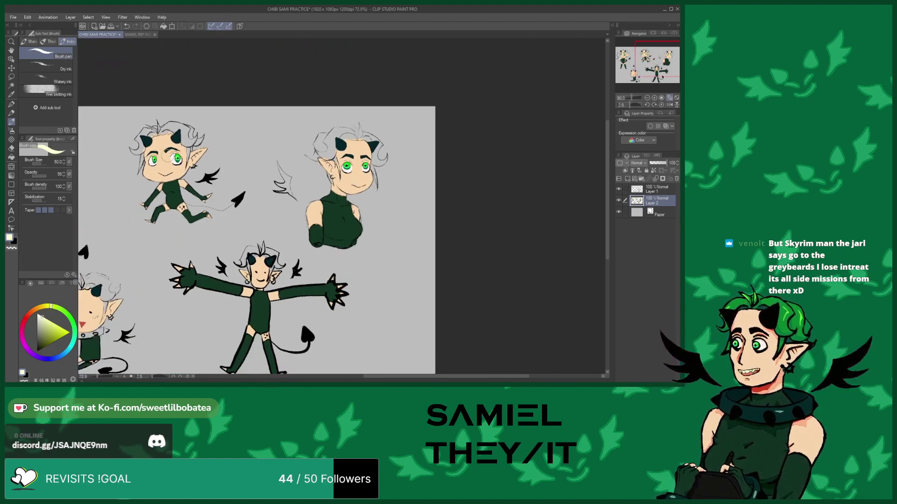
scroll(291, 156, "down", 4)
scroll(283, 189, "up", 4)
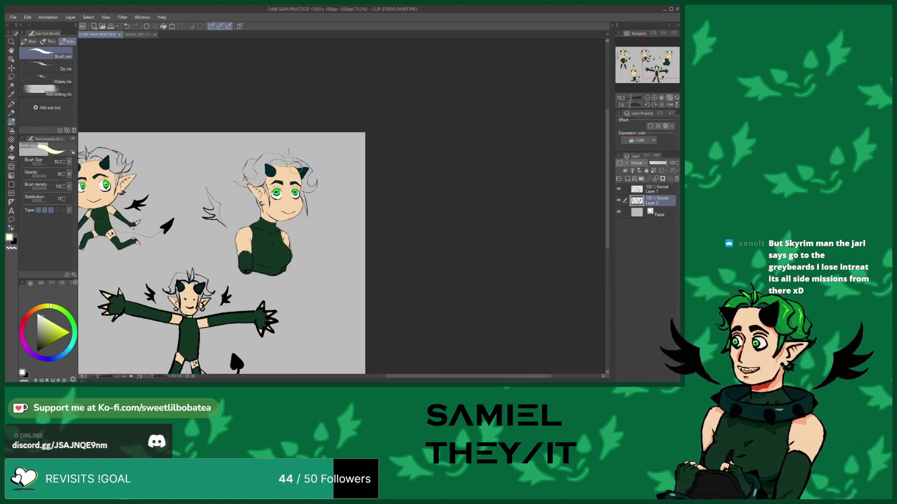
scroll(276, 175, "up", 4)
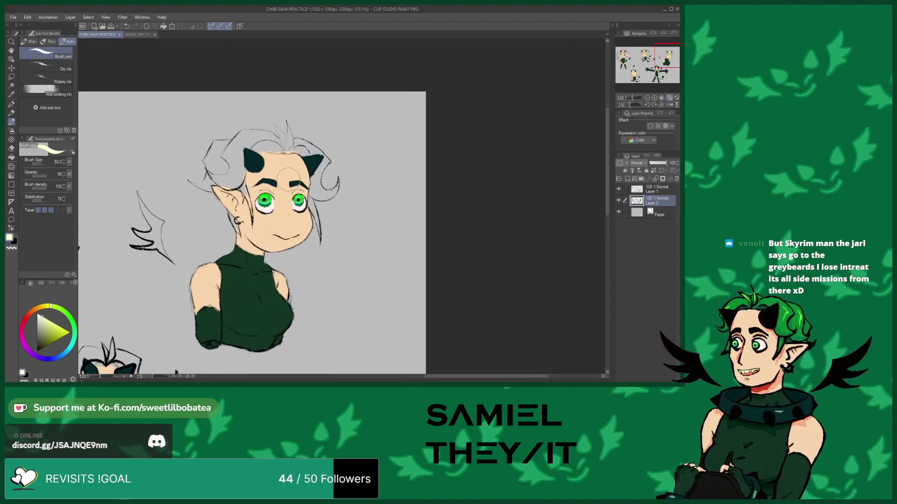
scroll(259, 189, "up", 5)
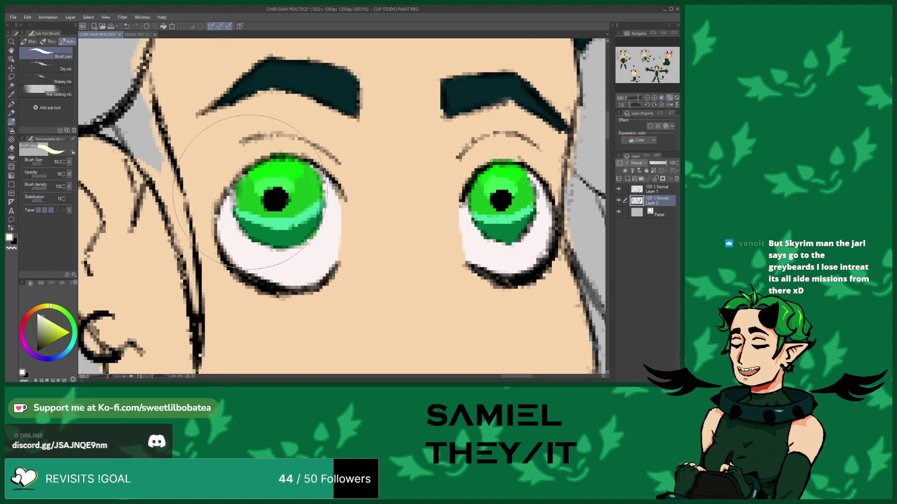
scroll(219, 183, "down", 3)
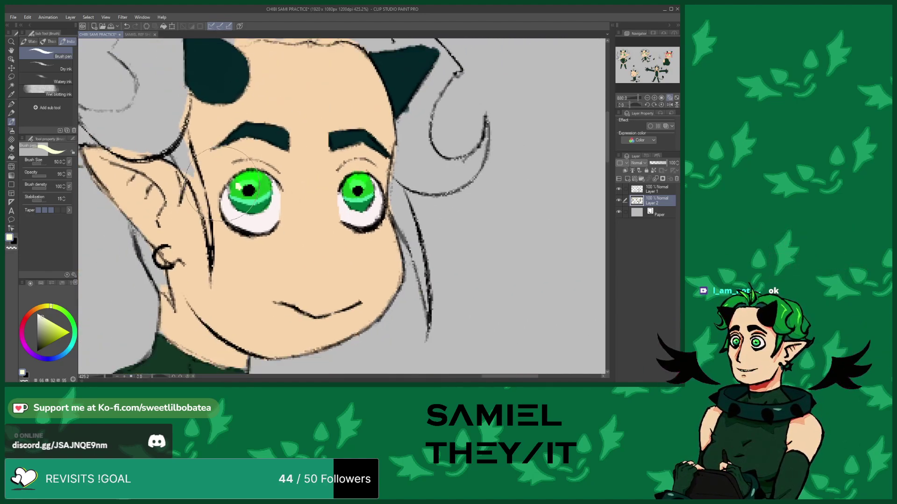
scroll(346, 201, "up", 3)
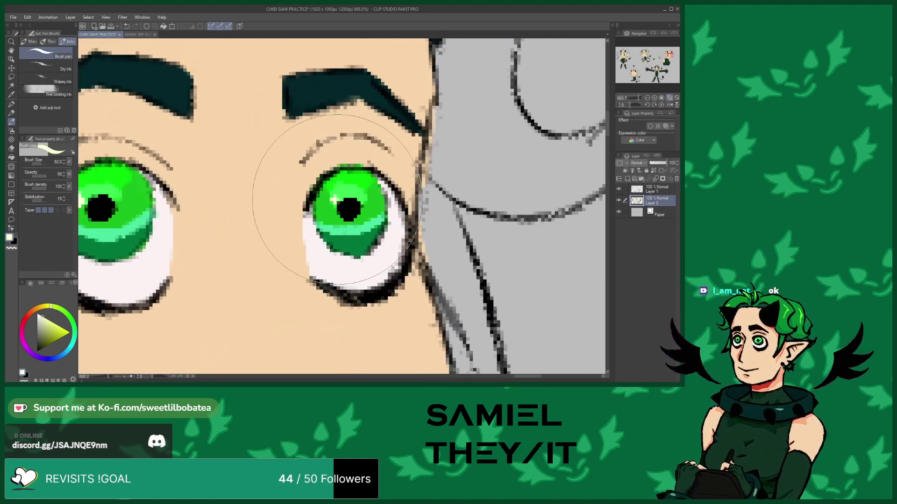
scroll(337, 205, "down", 5)
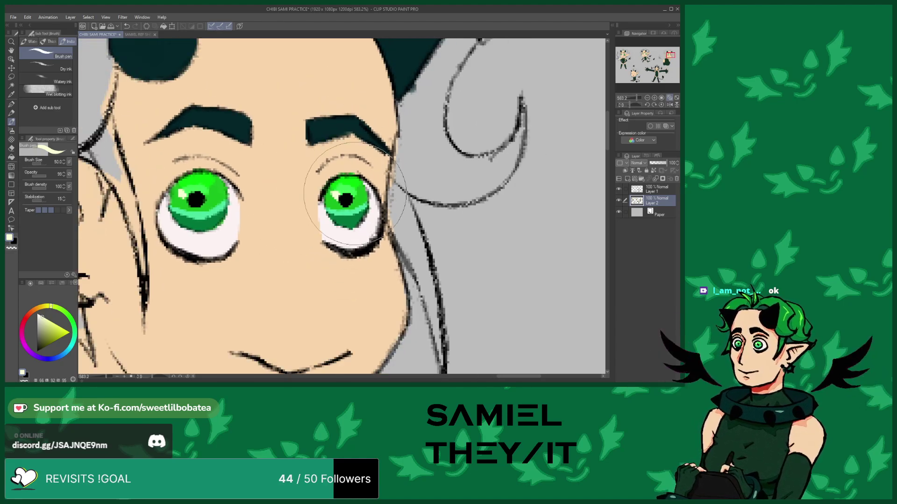
scroll(402, 201, "down", 8)
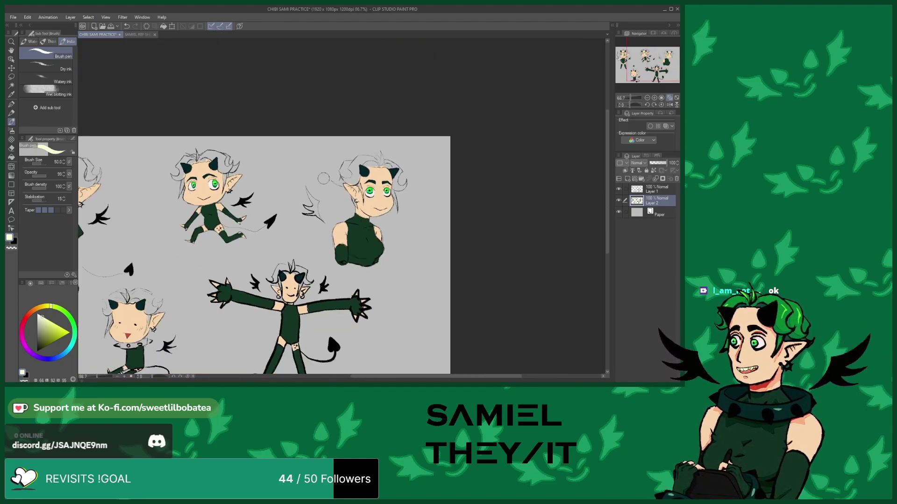
Sample the mid green of the hair from the SAMIEL REF SHEET and return to the chibi practice sheet
scroll(293, 198, "up", 5)
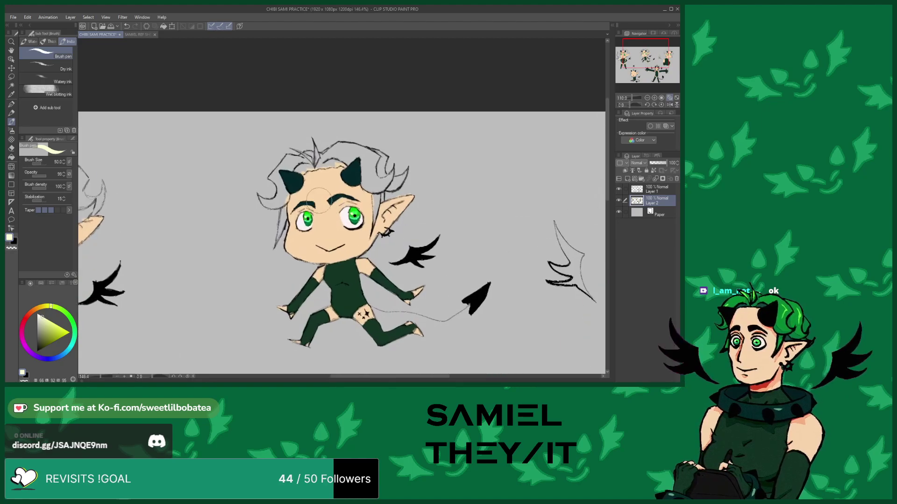
scroll(253, 187, "down", 5)
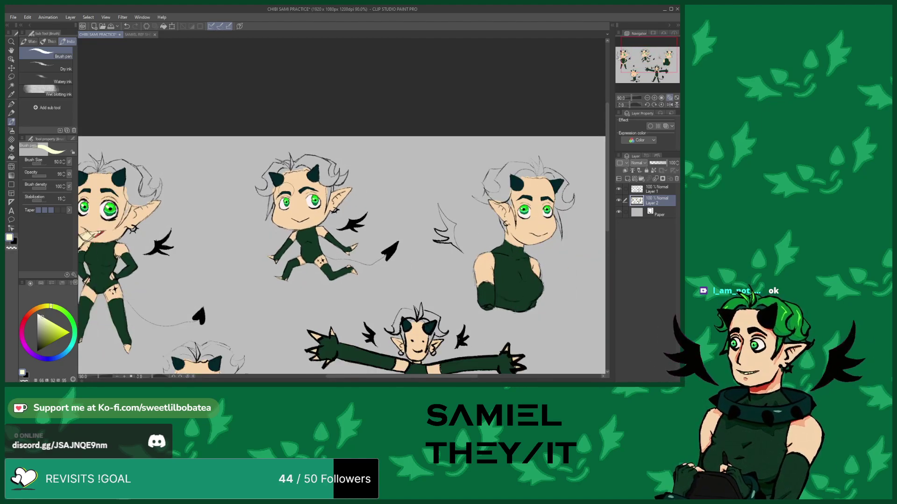
scroll(385, 305, "up", 4)
scroll(393, 298, "down", 4)
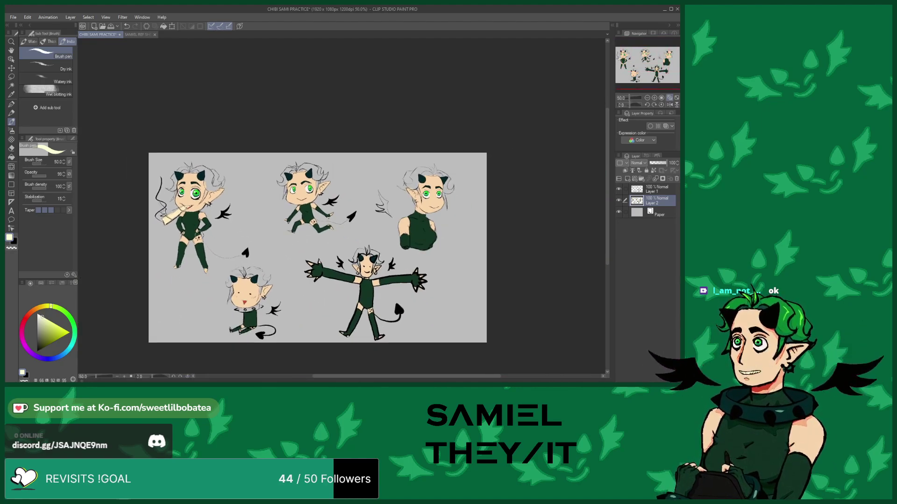
scroll(393, 298, "up", 1)
left_click(142, 37)
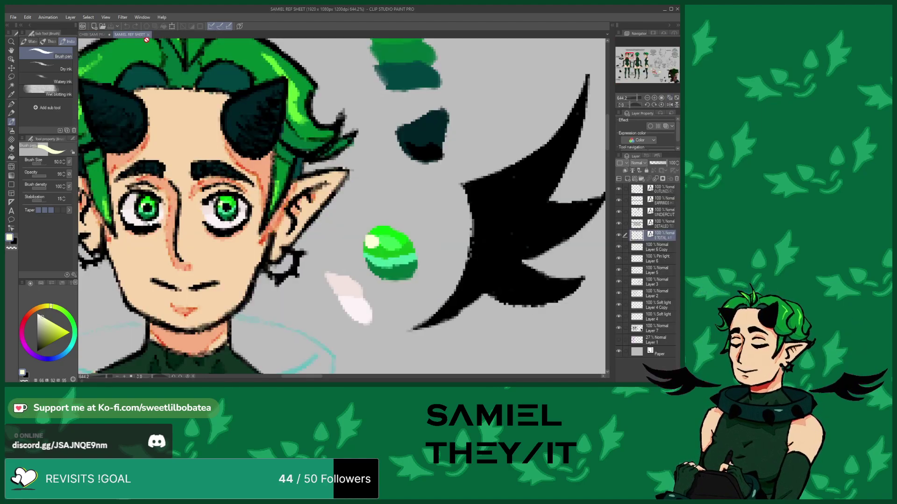
left_click(240, 51, "alt")
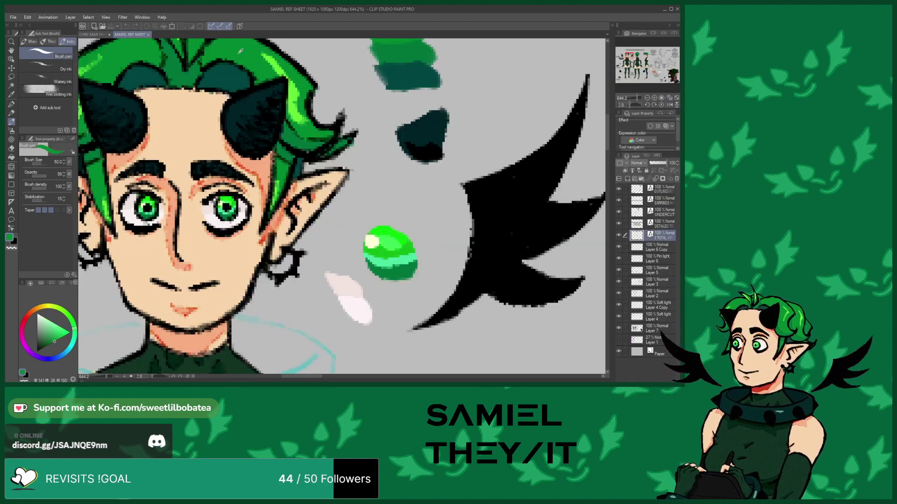
left_click(90, 34)
Paint the standing chibi's pointed sidelock beside the visible ear green and begin the hair above it, resampling the hair green
scroll(201, 191, "up", 5)
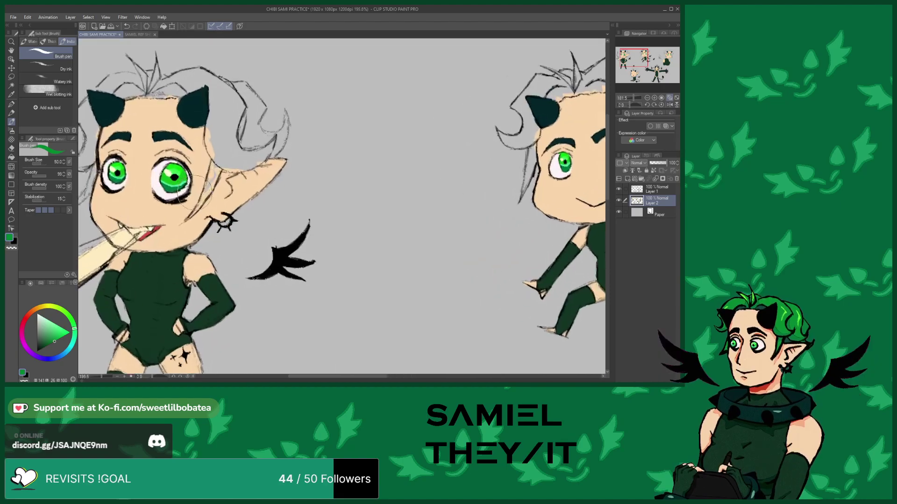
scroll(194, 184, "up", 3)
mouse_move(183, 218)
left_mouse_down()
mouse_move(227, 152)
mouse_move(224, 124)
mouse_move(219, 138)
mouse_move(229, 117)
mouse_move(212, 100)
mouse_move(219, 79)
mouse_move(237, 108)
left_mouse_up()
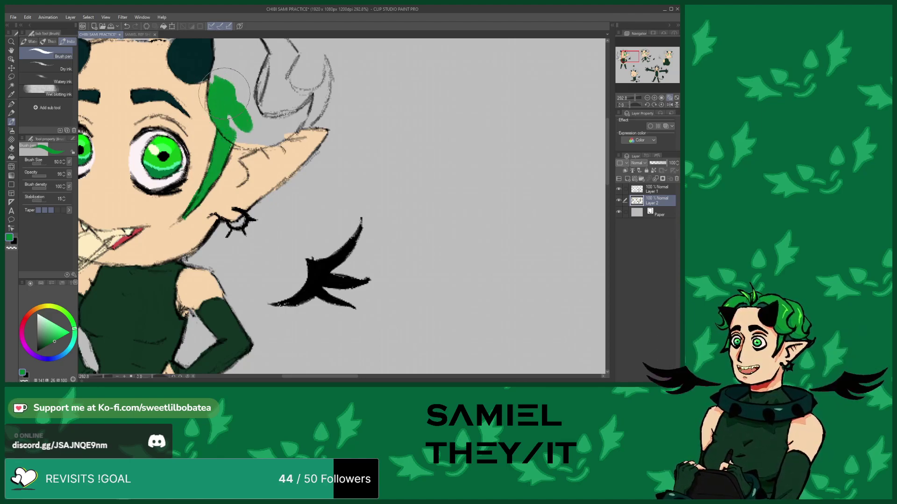
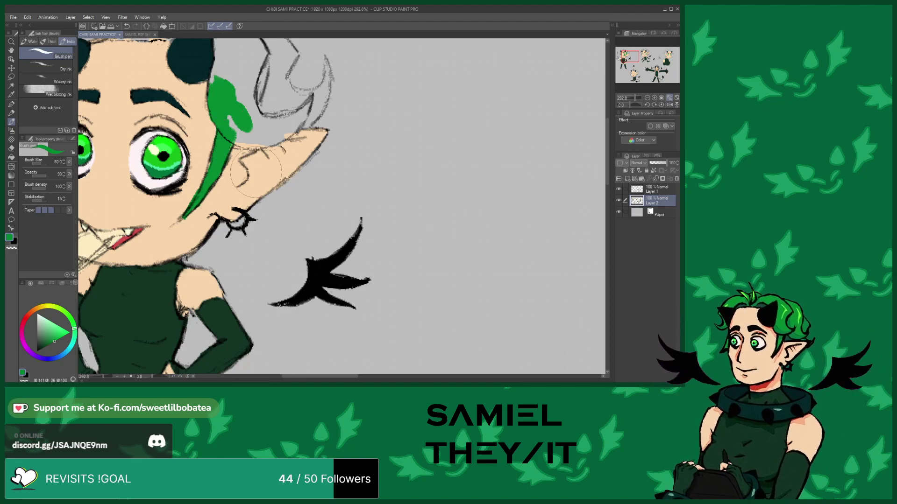
left_click(226, 236, "alt")
scroll(218, 201, "down", 1)
left_click(218, 161, "alt")
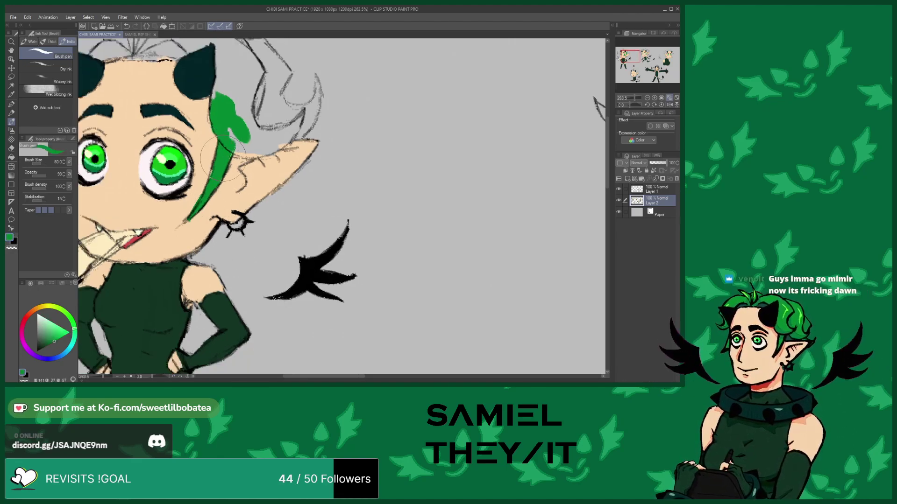
Fill the standing chibi's hair green from above the visible ear, including the curled tip, over the nearby horn to the central tuft
scroll(221, 161, "down", 3)
scroll(231, 175, "up", 4)
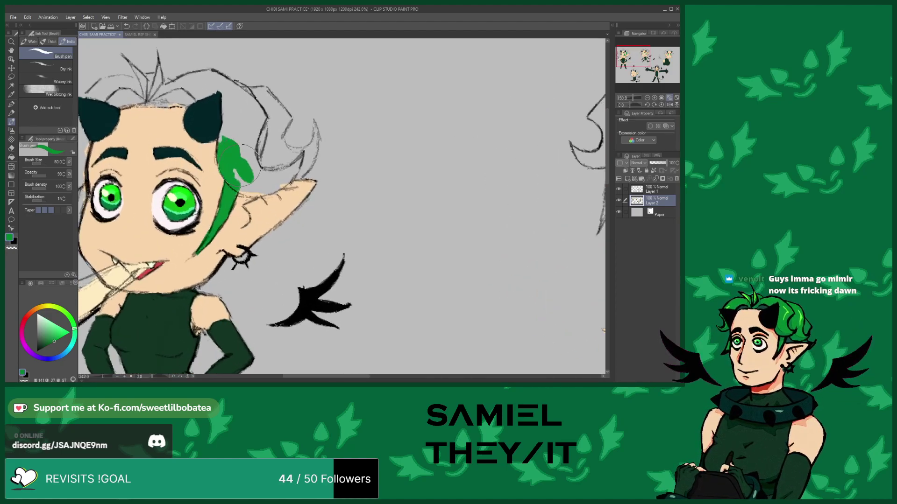
mouse_move(246, 185)
left_mouse_down()
mouse_move(302, 167)
mouse_move(270, 185)
mouse_move(241, 184)
mouse_move(262, 177)
mouse_move(264, 119)
mouse_move(280, 118)
mouse_move(280, 127)
mouse_move(277, 100)
mouse_move(290, 105)
mouse_move(241, 77)
mouse_move(259, 117)
mouse_move(241, 94)
mouse_move(272, 99)
left_mouse_up()
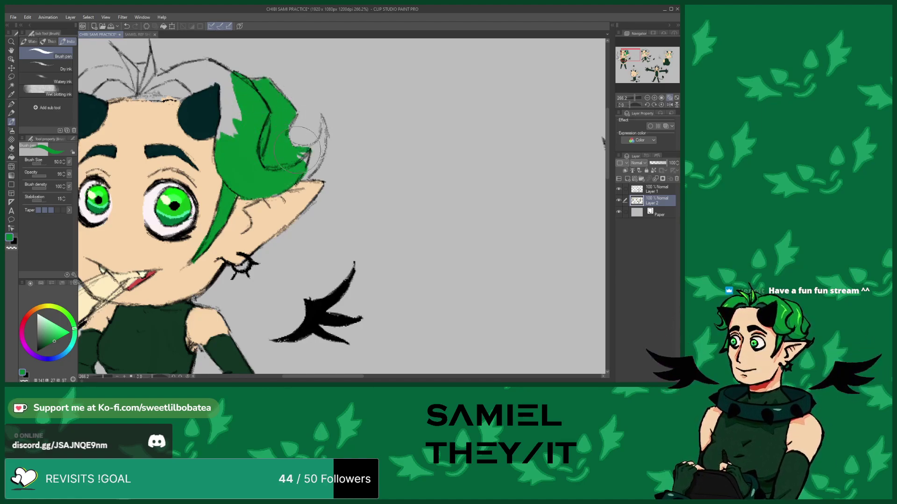
left_click_drag(302, 159, 312, 165)
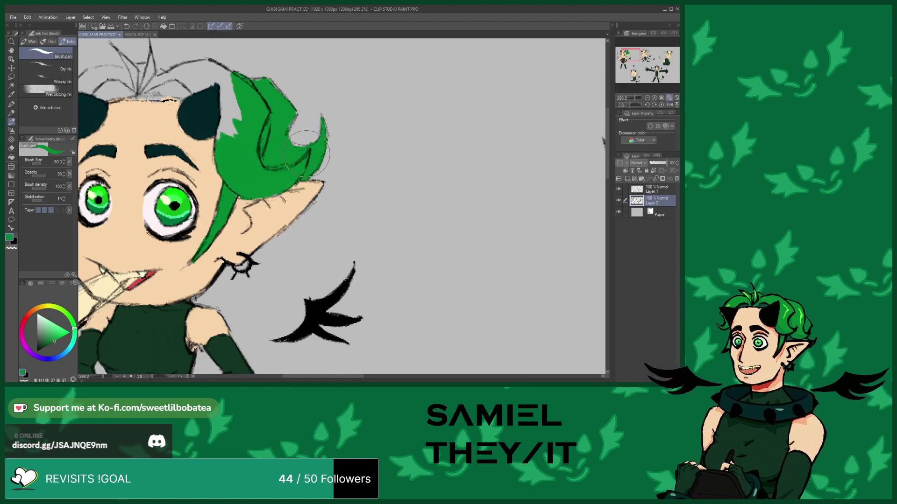
left_click_drag(236, 154, 231, 107)
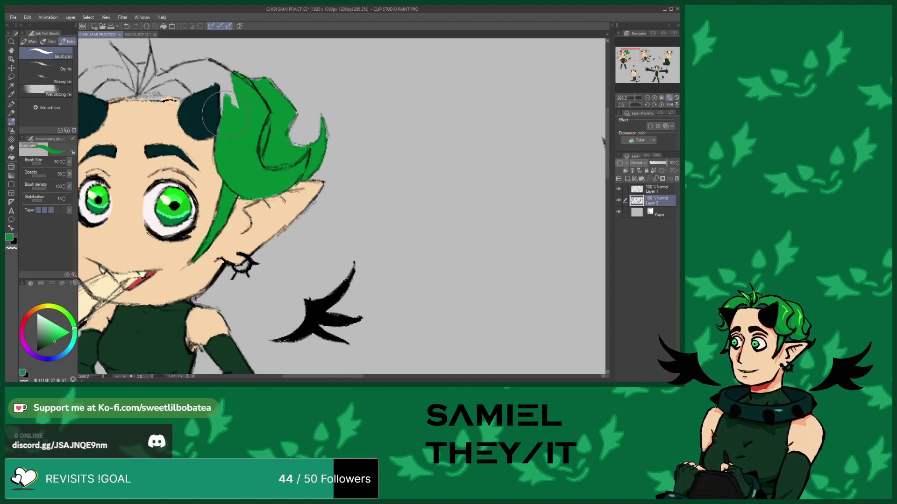
mouse_move(223, 82)
left_mouse_down()
mouse_move(235, 103)
mouse_move(231, 70)
mouse_move(212, 65)
mouse_move(187, 79)
mouse_move(193, 71)
mouse_move(203, 77)
mouse_move(190, 84)
mouse_move(217, 75)
left_mouse_up()
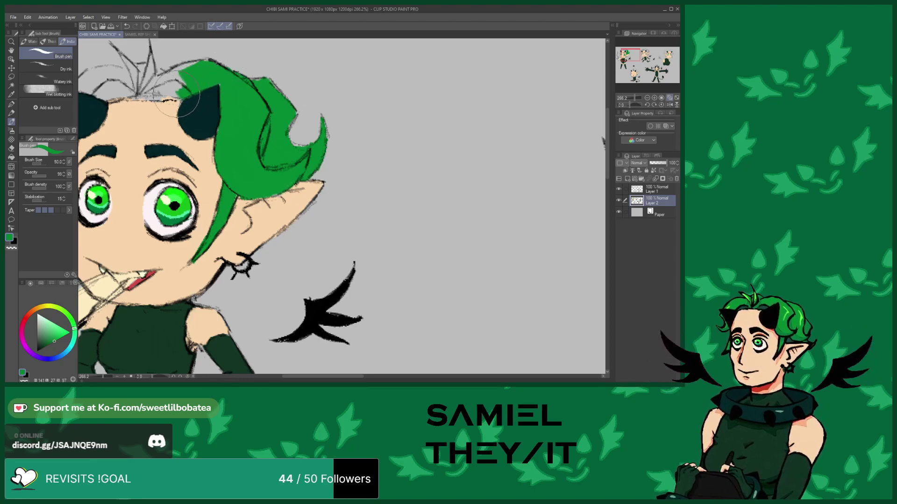
mouse_move(168, 93)
left_mouse_down()
mouse_move(141, 96)
mouse_move(161, 94)
mouse_move(144, 82)
mouse_move(197, 69)
left_mouse_up()
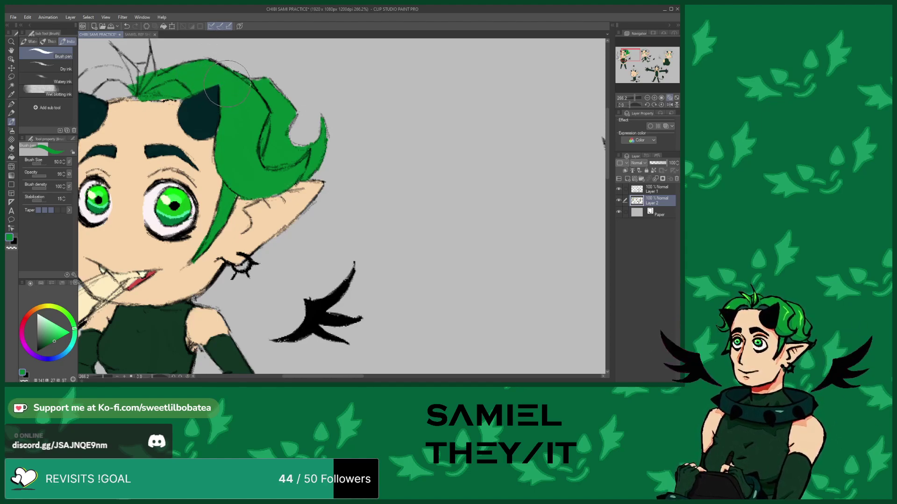
Paint the spiky central tuft and the fringe green up to the far horn, resampling the hair green after the horn color
scroll(227, 83, "down", 4)
scroll(269, 124, "up", 5)
mouse_move(266, 123)
left_mouse_down()
mouse_move(263, 105)
mouse_move(280, 129)
mouse_move(275, 115)
mouse_move(309, 123)
mouse_move(301, 124)
mouse_move(300, 98)
mouse_move(264, 142)
mouse_move(234, 132)
mouse_move(254, 124)
mouse_move(226, 138)
left_mouse_up()
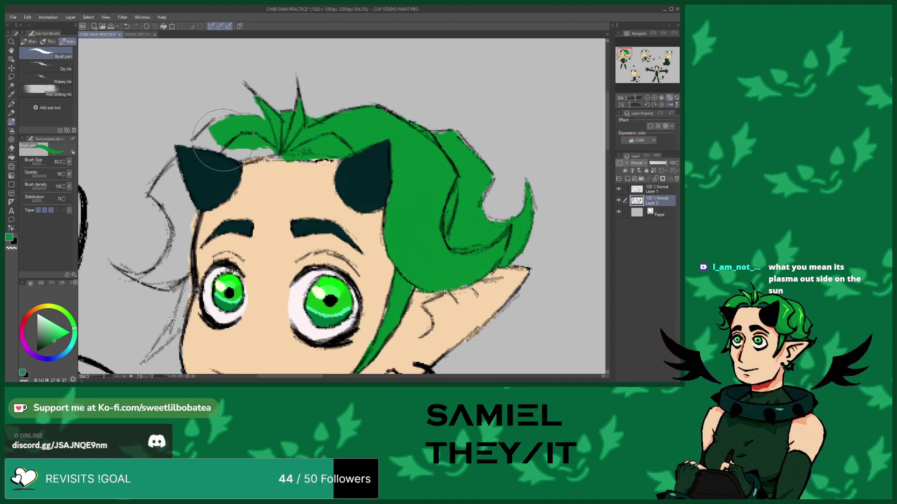
left_click_drag(209, 144, 201, 145)
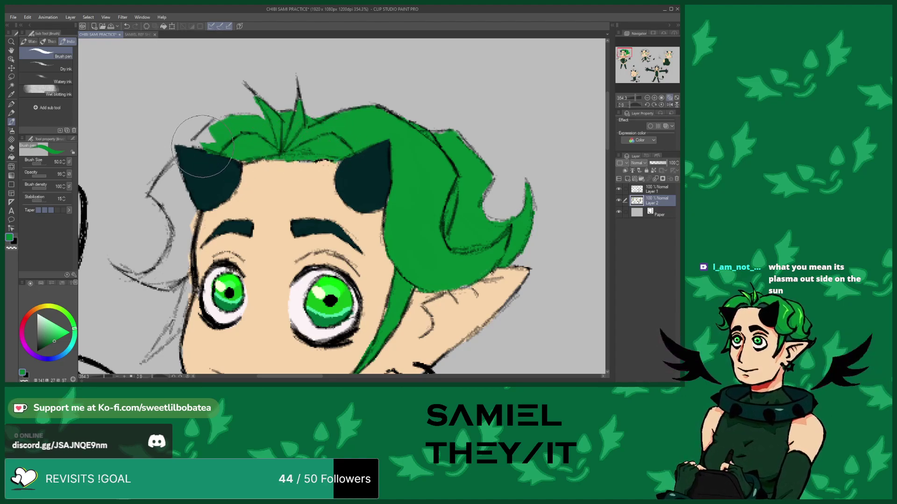
mouse_move(190, 144)
left_mouse_down()
mouse_move(220, 126)
mouse_move(222, 137)
mouse_move(212, 142)
mouse_move(229, 121)
left_mouse_up()
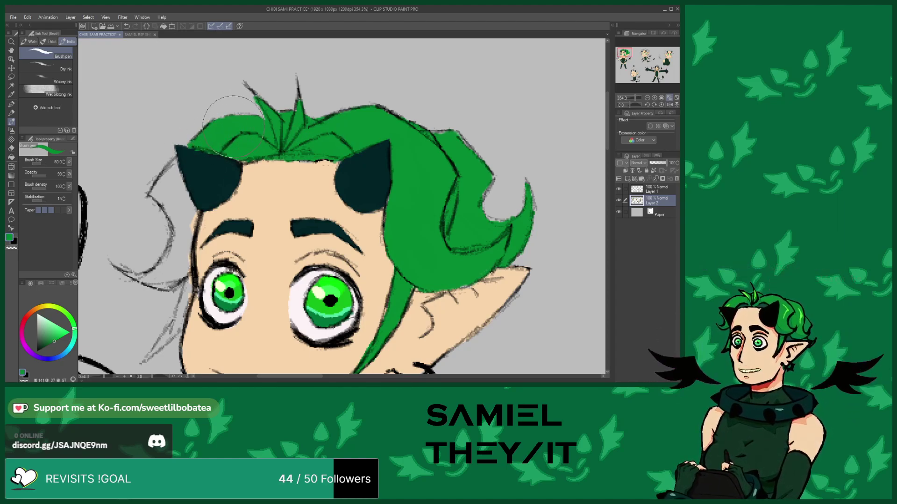
left_click(214, 167, "alt")
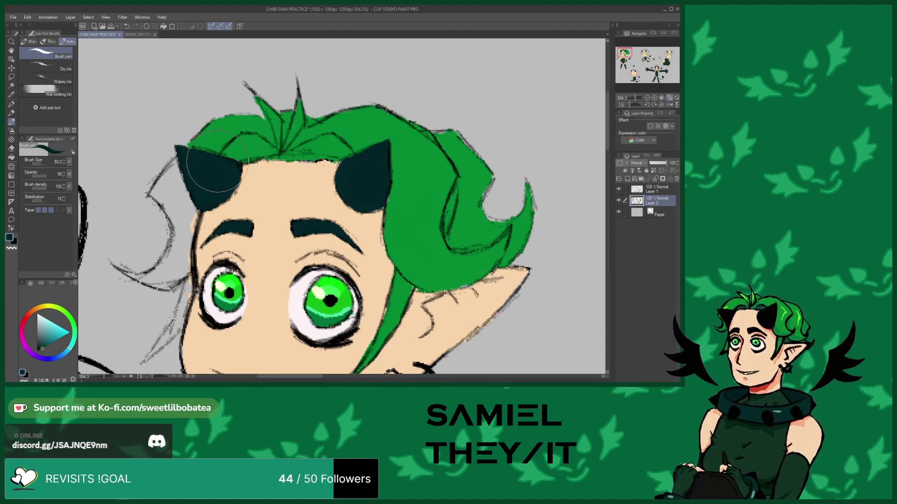
left_click(215, 133, "alt")
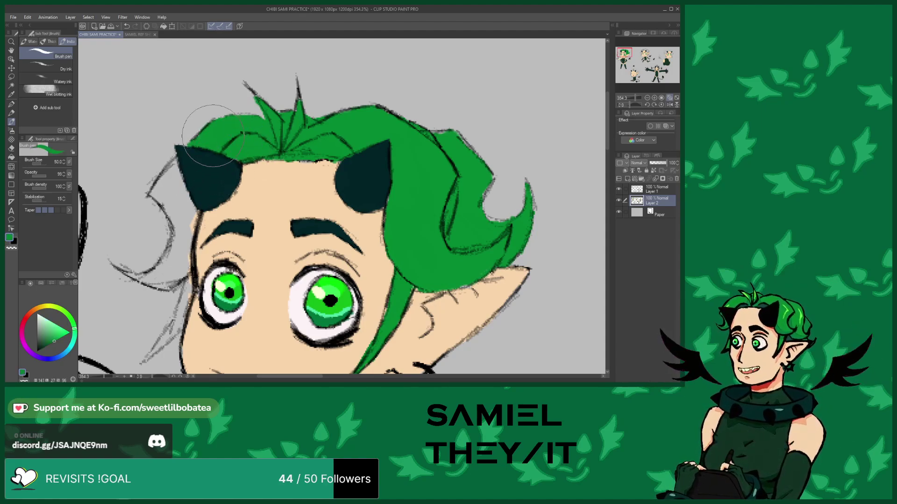
Paint the flicked curl, the pointed sidelock and the strand below the horn green on the far side of the face
scroll(218, 169, "down", 9)
scroll(176, 214, "up", 12)
mouse_move(146, 201)
left_mouse_down()
mouse_move(191, 216)
mouse_move(233, 185)
left_mouse_up()
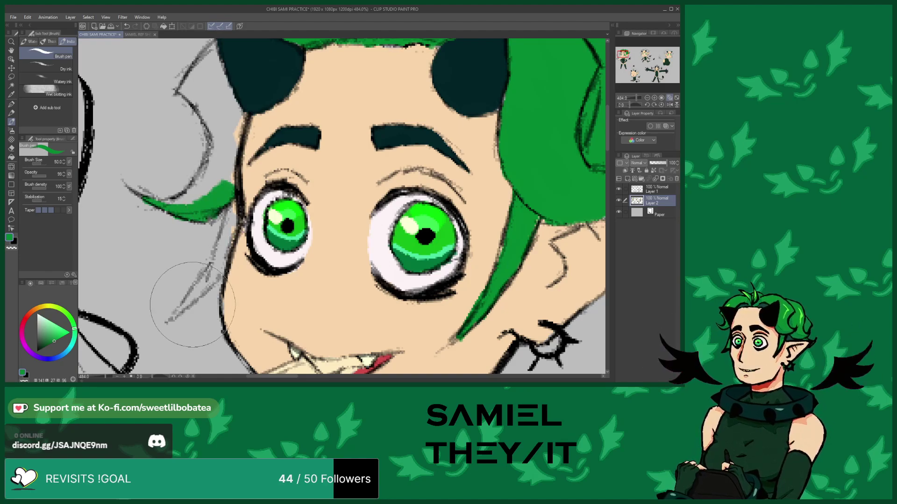
mouse_move(198, 289)
left_mouse_down()
mouse_move(173, 313)
mouse_move(211, 275)
mouse_move(188, 299)
mouse_move(215, 268)
mouse_move(216, 258)
mouse_move(196, 292)
mouse_move(224, 233)
mouse_move(224, 257)
mouse_move(234, 220)
mouse_move(228, 235)
mouse_move(231, 210)
mouse_move(217, 263)
mouse_move(239, 117)
mouse_move(219, 71)
mouse_move(224, 142)
mouse_move(201, 95)
mouse_move(215, 126)
mouse_move(185, 93)
mouse_move(205, 117)
left_mouse_up()
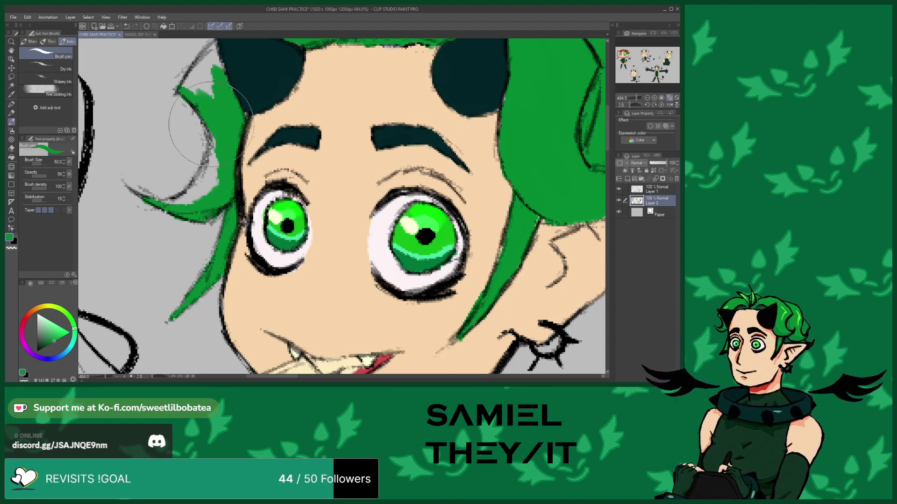
Fill the remaining gap between the flicked curl and the far horn with the same hair green
scroll(206, 118, "down", 10)
scroll(210, 150, "up", 10)
mouse_move(214, 156)
left_mouse_down()
mouse_move(234, 129)
mouse_move(247, 164)
mouse_move(234, 124)
mouse_move(241, 168)
mouse_move(228, 182)
mouse_move(252, 238)
mouse_move(248, 220)
mouse_move(235, 272)
mouse_move(230, 211)
mouse_move(252, 210)
mouse_move(257, 194)
mouse_move(231, 225)
mouse_move(269, 190)
mouse_move(248, 196)
mouse_move(233, 222)
mouse_move(260, 173)
mouse_move(262, 121)
mouse_move(287, 118)
mouse_move(260, 74)
mouse_move(294, 108)
left_mouse_up()
scroll(224, 248, "down", 3)
scroll(225, 247, "up", 3)
scroll(283, 210, "down", 3)
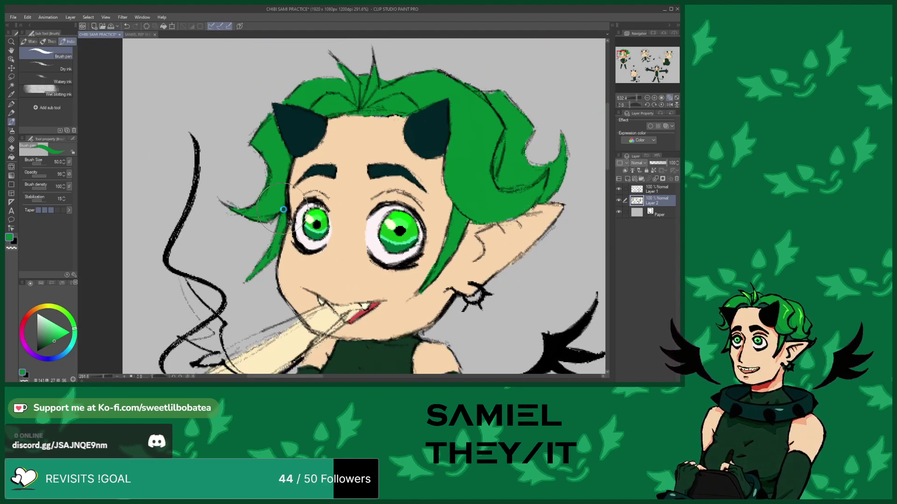
scroll(283, 210, "down", 2)
scroll(275, 177, "up", 5)
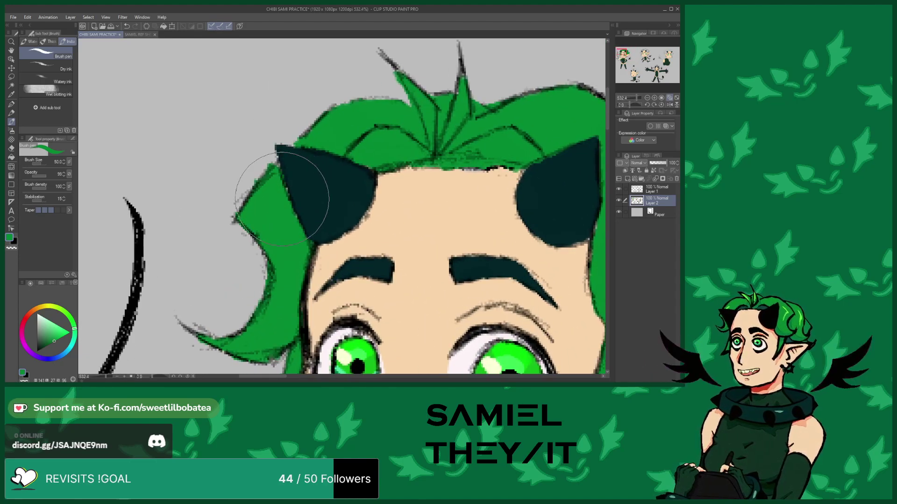
scroll(276, 166, "down", 3)
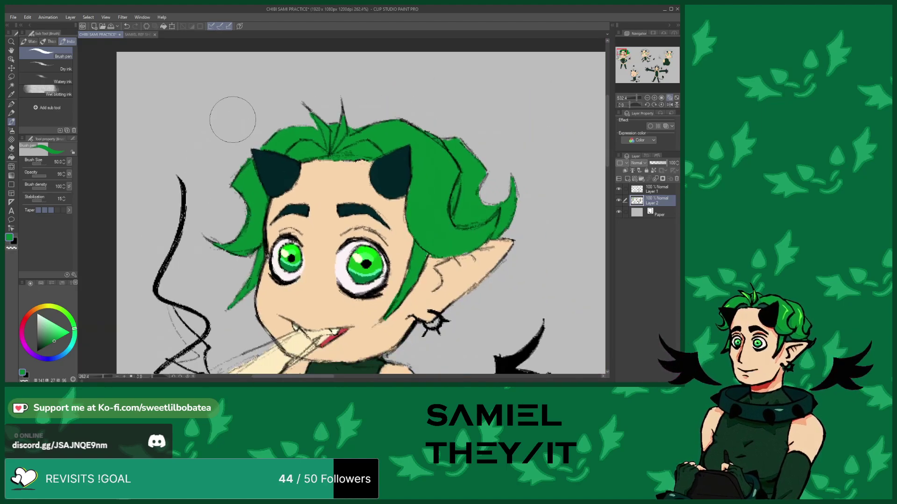
Erase the green spilling past the hair outline beside the far horn with the hard eraser, and switch back to the brush
left_click(12, 148)
scroll(239, 157, "up", 2)
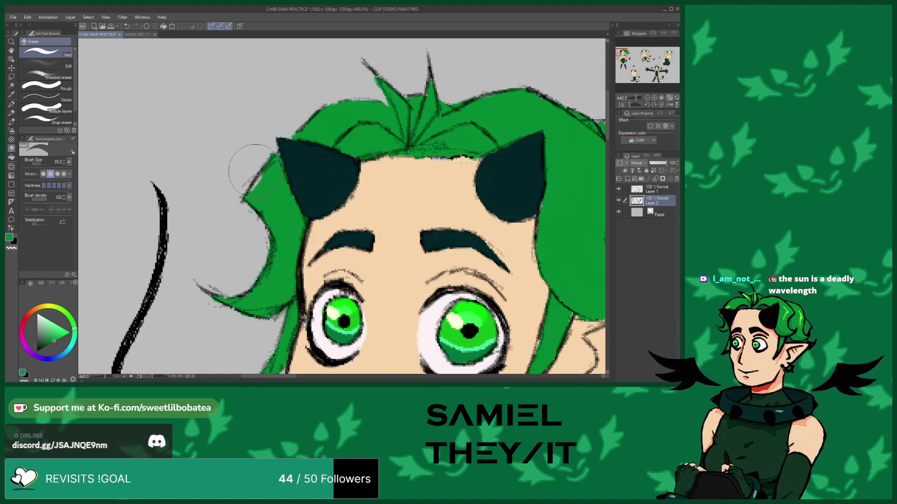
left_click(11, 122)
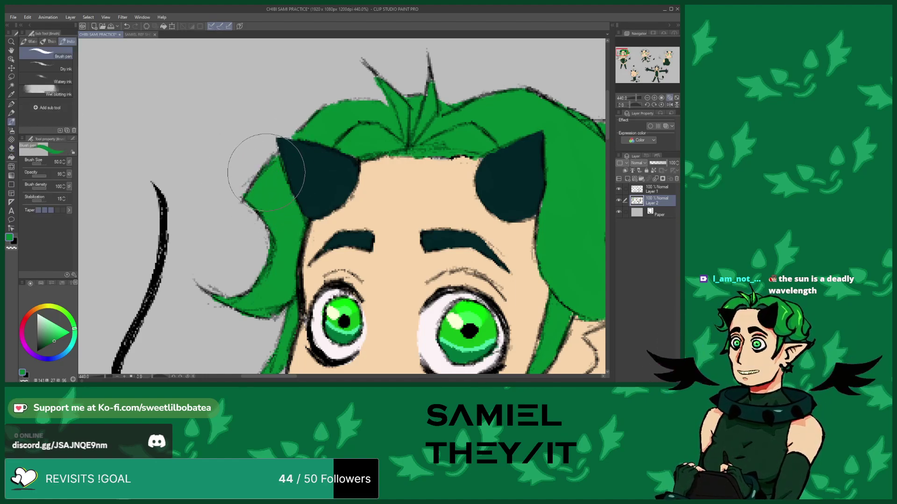
Touch up the edges of the standing chibi's two horns against the green hair with dark teal sampled from the horns
scroll(279, 159, "down", 3)
scroll(266, 174, "up", 3)
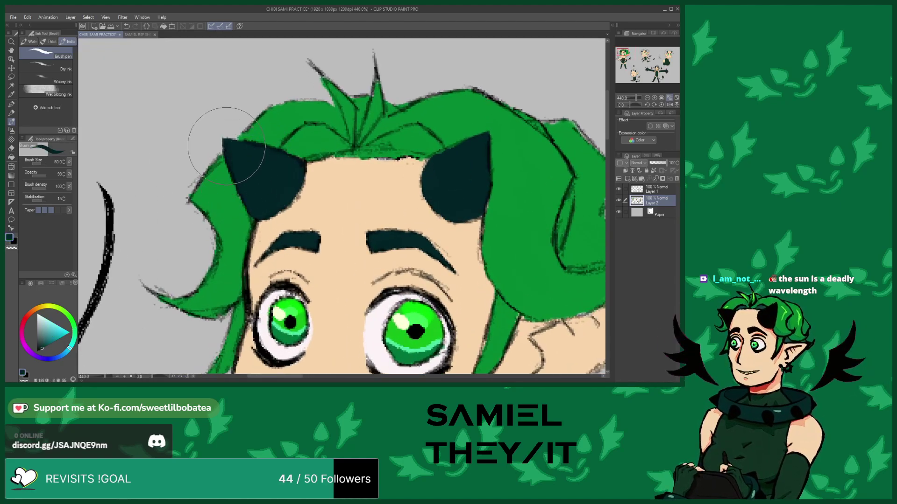
scroll(229, 153, "down", 4)
scroll(352, 149, "up", 3)
scroll(352, 149, "up", 1)
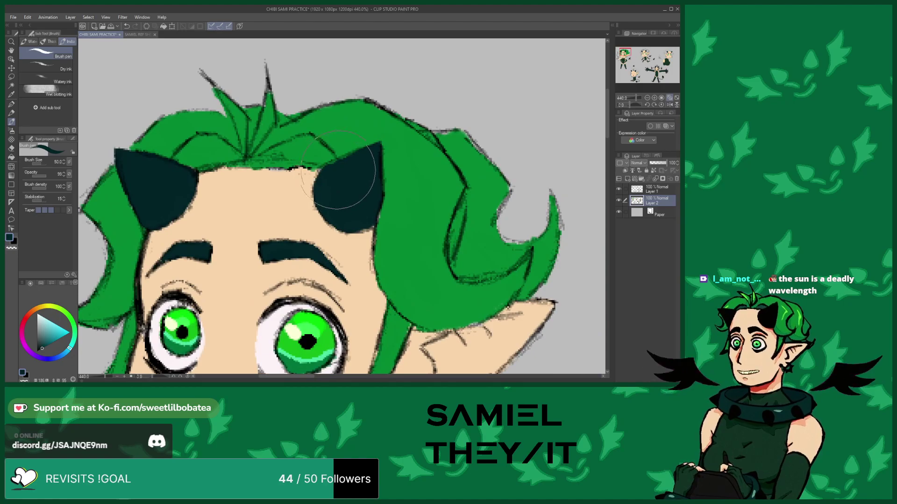
scroll(287, 178, "down", 4)
scroll(324, 234, "up", 5)
Resample the hair green and touch up the standing chibi's hair around the near horn and down the pointed sidelock
left_click(324, 234, "alt")
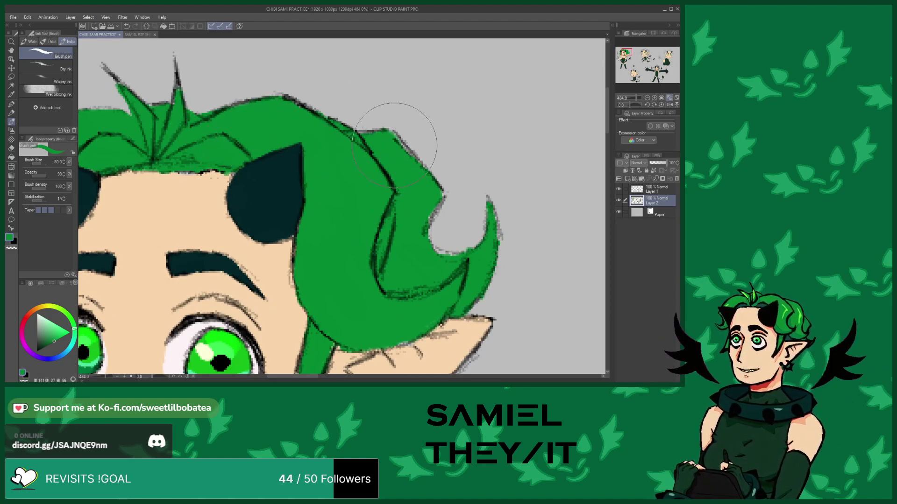
scroll(299, 187, "down", 3)
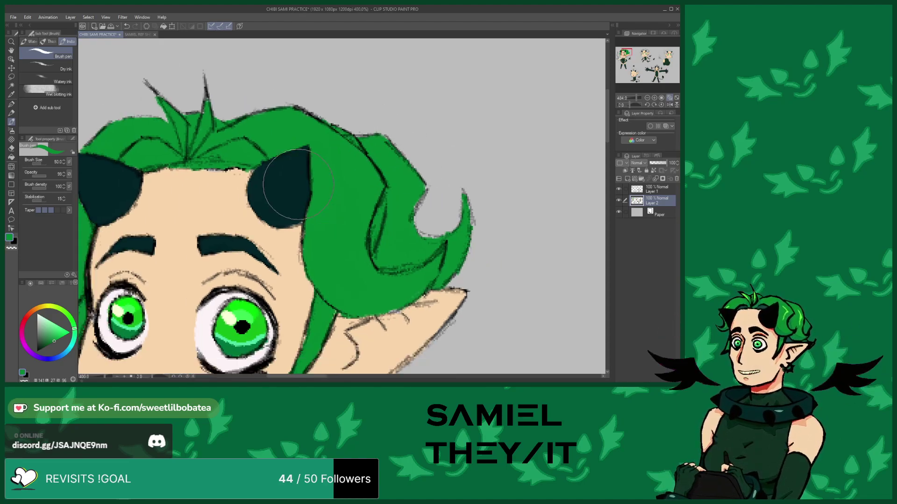
scroll(319, 207, "down", 2)
scroll(309, 260, "up", 4)
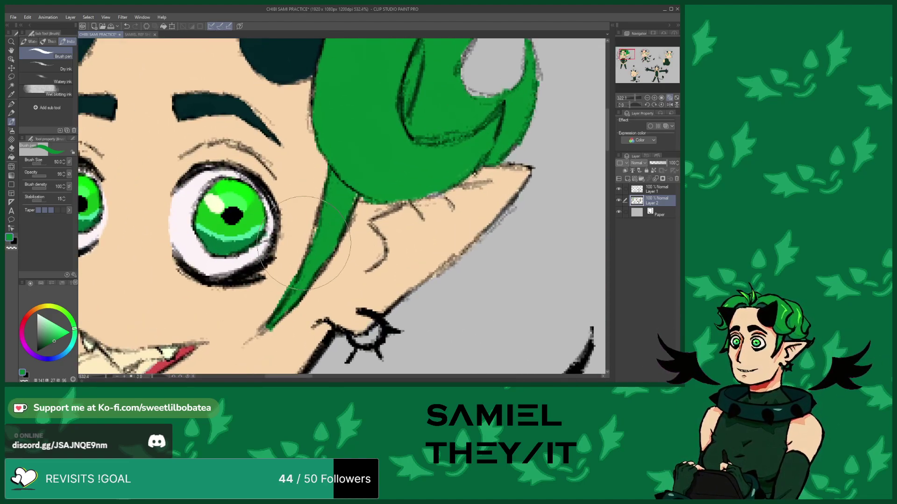
left_click_drag(251, 338, 288, 235)
Clean up the skin around the standing chibi's near sidelock with sampled skin tone
left_click(288, 235, "alt")
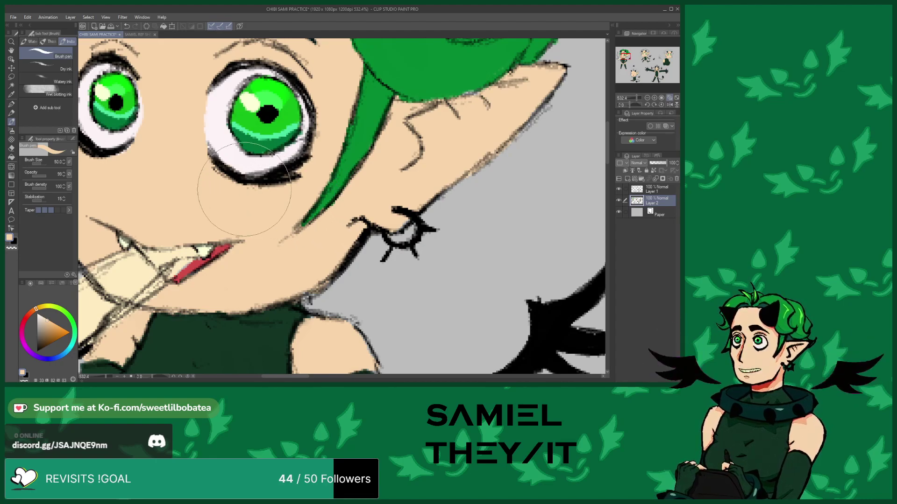
scroll(288, 204, "down", 5)
scroll(288, 205, "up", 4)
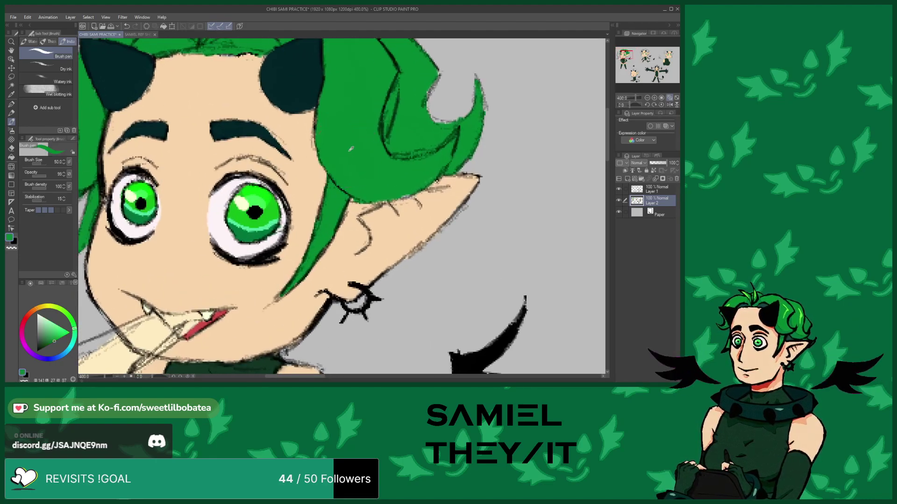
Sample the hair green and paint the running chibi's near sidelock and the base of the swept hair above it
left_click(275, 110, "alt")
scroll(276, 110, "down", 2)
scroll(276, 110, "down", 4)
scroll(314, 114, "up", 4)
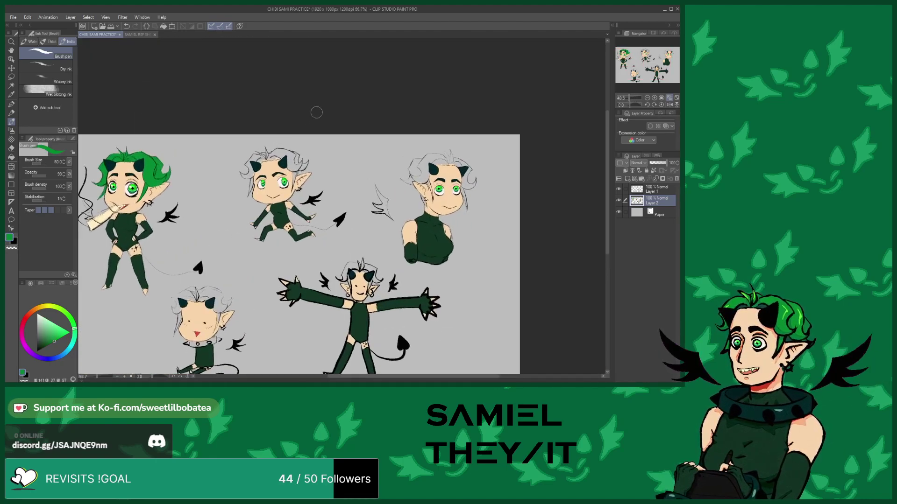
scroll(283, 183, "up", 6)
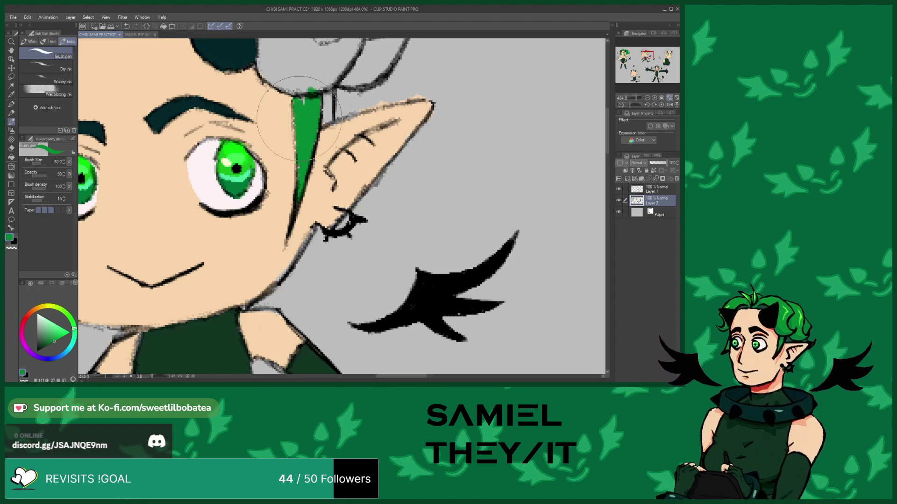
mouse_move(304, 103)
left_mouse_down()
mouse_move(283, 77)
mouse_move(291, 86)
left_mouse_up()
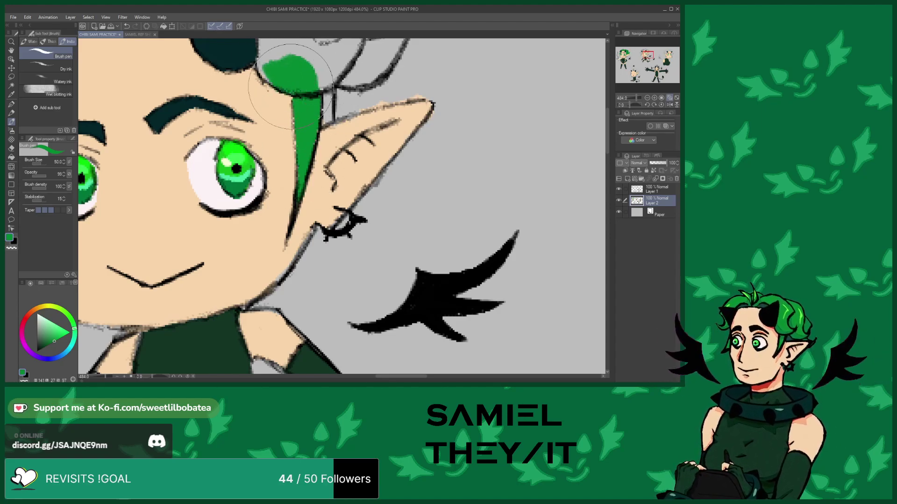
Paint the running chibi's flicked curls and the side hair behind the near horn green
scroll(274, 77, "down", 5)
scroll(314, 66, "up", 4)
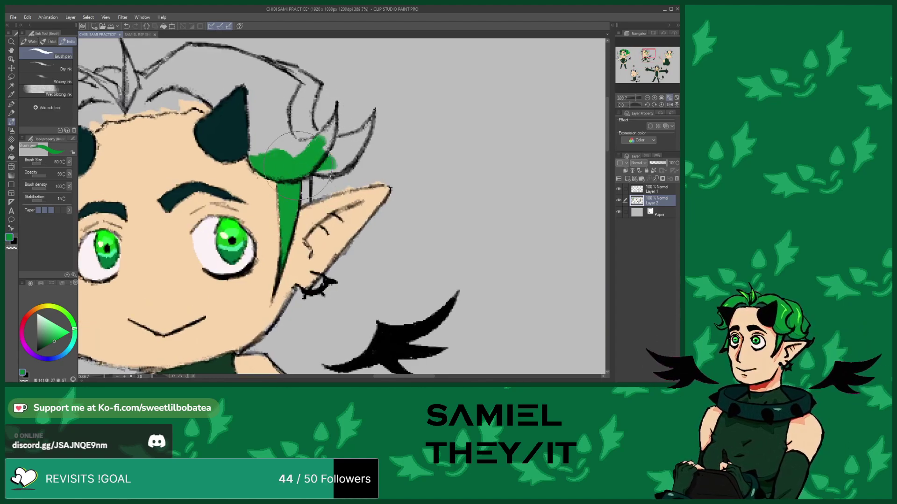
mouse_move(362, 130)
left_mouse_down()
mouse_move(371, 122)
mouse_move(340, 152)
left_mouse_up()
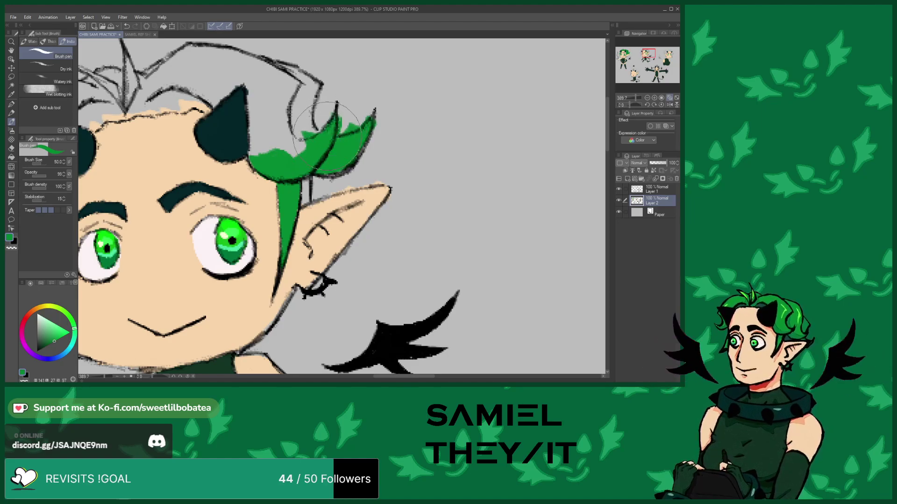
mouse_move(309, 94)
left_mouse_down()
mouse_move(300, 60)
mouse_move(269, 95)
mouse_move(303, 150)
mouse_move(252, 112)
mouse_move(245, 140)
mouse_move(238, 122)
mouse_move(254, 105)
mouse_move(239, 93)
mouse_move(236, 122)
mouse_move(252, 115)
left_mouse_up()
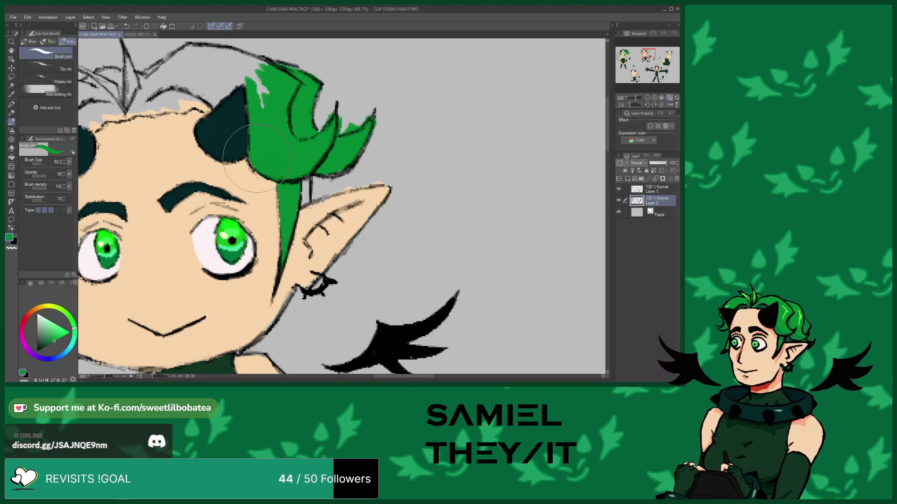
Fill the top of the running chibi's hair, the spiky central tuft and the fringe with green up to the far horn
scroll(256, 161, "down", 5)
scroll(281, 183, "up", 8)
mouse_move(291, 195)
left_mouse_down()
mouse_move(274, 163)
mouse_move(310, 165)
mouse_move(249, 153)
mouse_move(231, 162)
mouse_move(263, 170)
mouse_move(251, 179)
mouse_move(270, 169)
mouse_move(251, 185)
mouse_move(258, 182)
mouse_move(269, 170)
mouse_move(237, 182)
mouse_move(240, 191)
mouse_move(160, 198)
mouse_move(167, 193)
mouse_move(132, 210)
mouse_move(142, 207)
mouse_move(144, 187)
mouse_move(217, 171)
mouse_move(227, 164)
mouse_move(202, 174)
mouse_move(236, 151)
left_mouse_up()
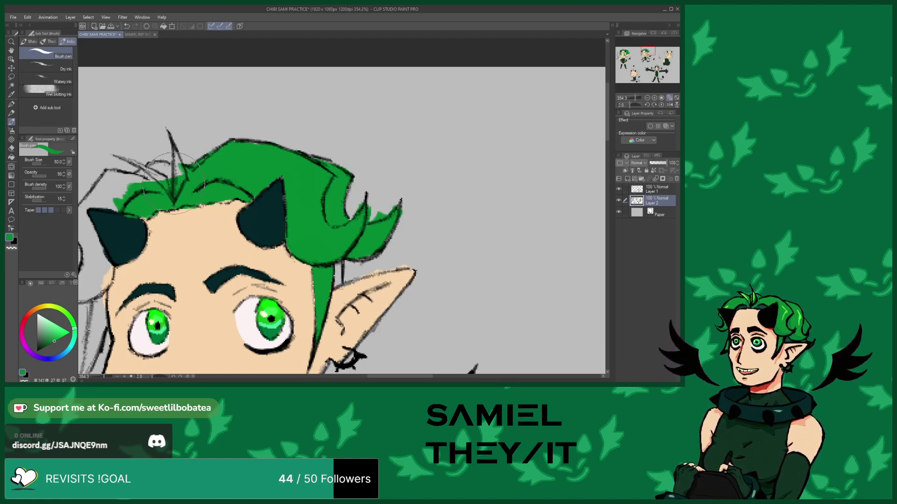
mouse_move(178, 161)
left_mouse_down()
mouse_move(174, 154)
mouse_move(178, 163)
mouse_move(150, 170)
mouse_move(130, 166)
mouse_move(122, 149)
left_mouse_up()
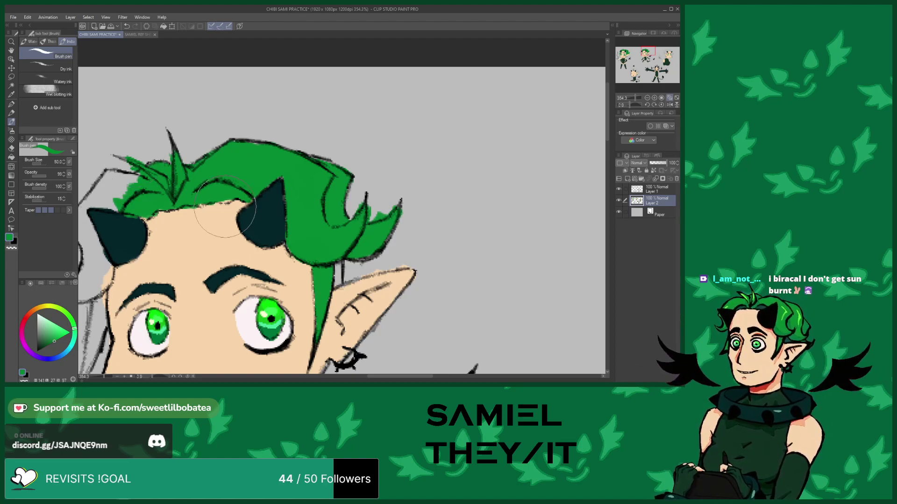
mouse_move(148, 187)
left_mouse_down()
mouse_move(122, 192)
mouse_move(140, 159)
mouse_move(116, 173)
mouse_move(105, 184)
mouse_move(103, 220)
mouse_move(98, 189)
mouse_move(110, 163)
mouse_move(113, 181)
left_mouse_up()
Paint the running chibi's far-side curl and the long strand below it beside the face green
scroll(224, 181, "down", 6)
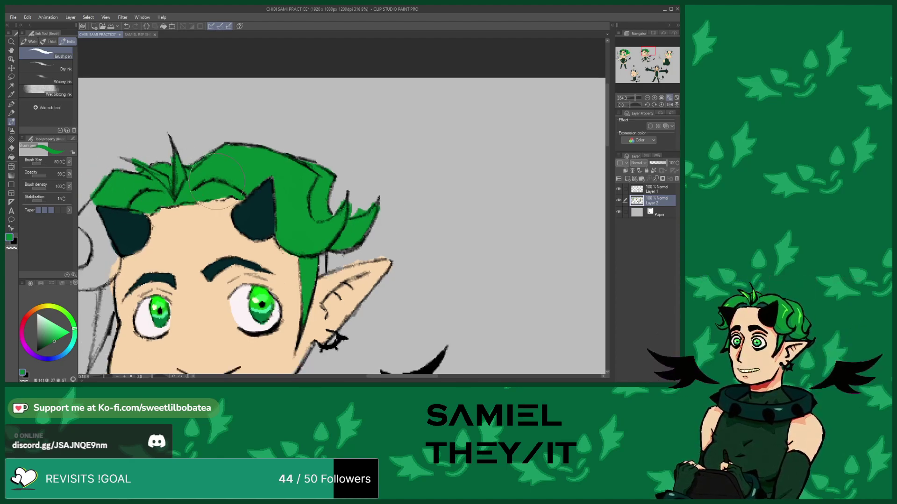
scroll(124, 229, "up", 7)
mouse_move(163, 251)
left_mouse_down()
mouse_move(140, 230)
mouse_move(157, 246)
mouse_move(179, 247)
mouse_move(159, 252)
mouse_move(208, 228)
mouse_move(186, 144)
mouse_move(176, 175)
mouse_move(166, 175)
mouse_move(186, 184)
mouse_move(192, 232)
mouse_move(183, 246)
mouse_move(186, 231)
mouse_move(156, 244)
mouse_move(168, 246)
mouse_move(172, 238)
mouse_move(148, 236)
left_mouse_up()
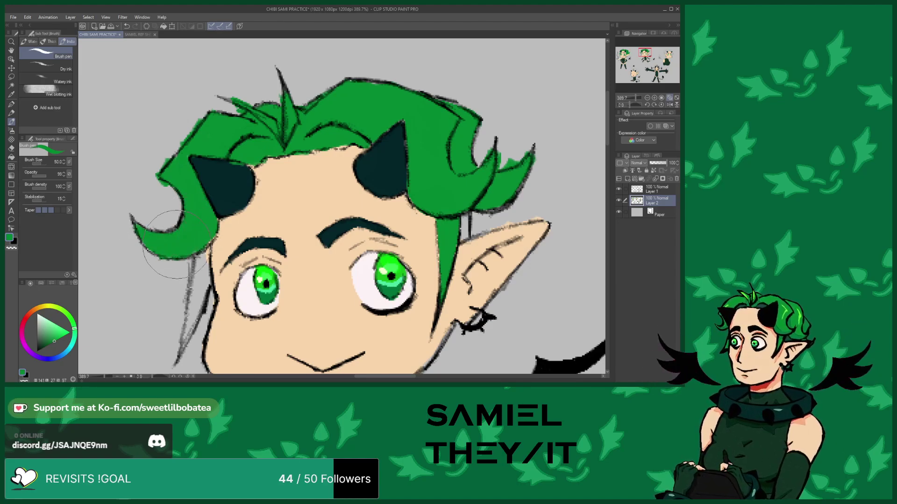
scroll(147, 236, "down", 4)
scroll(201, 317, "up", 4)
mouse_move(201, 317)
left_mouse_down()
mouse_move(216, 276)
mouse_move(205, 294)
mouse_move(218, 249)
mouse_move(214, 224)
mouse_move(218, 254)
mouse_move(214, 230)
mouse_move(205, 297)
mouse_move(220, 206)
mouse_move(207, 223)
mouse_move(223, 194)
left_mouse_up()
Touch up the running chibi's horns with their own dark teal and resample the hair green
left_click(236, 163, "alt")
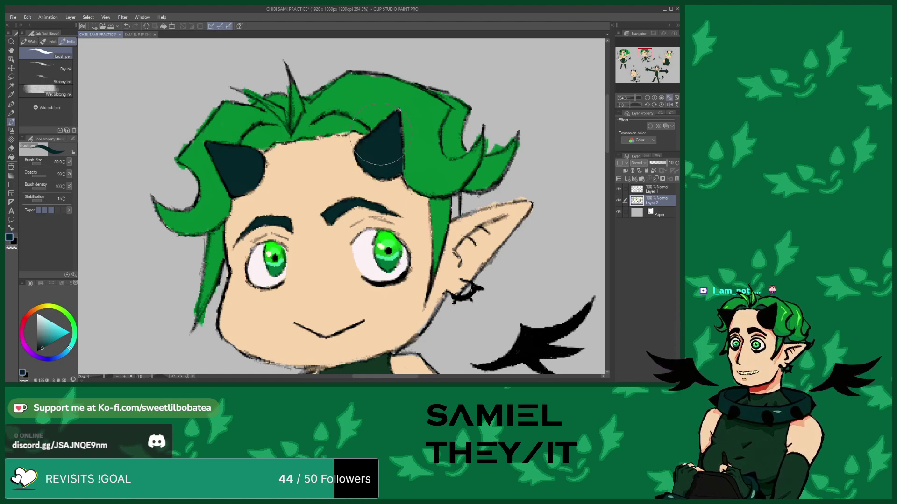
left_click(421, 154, "alt")
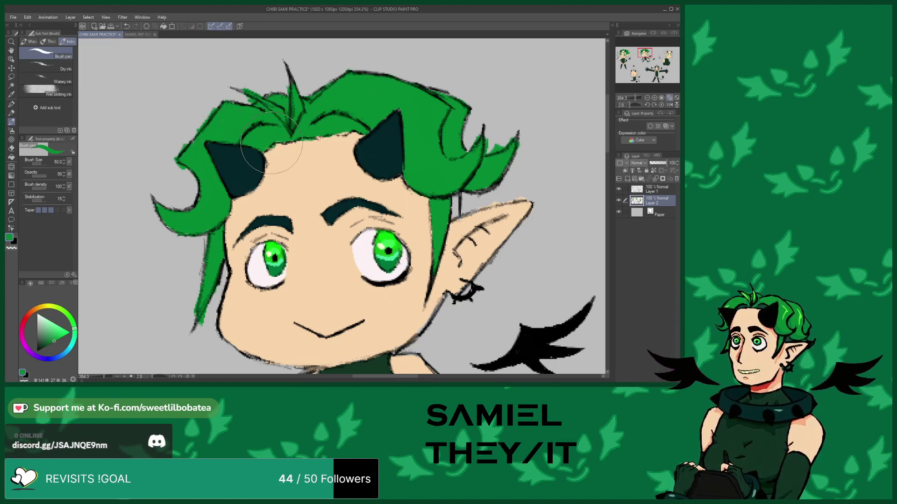
scroll(314, 181, "down", 7)
scroll(314, 178, "up", 8)
Touch up the running chibi's forehead near the fringe with sampled skin tone, and pick up the hair green again
left_click(295, 185, "alt")
mouse_move(284, 151)
left_mouse_down()
mouse_move(302, 150)
mouse_move(308, 128)
mouse_move(335, 123)
mouse_move(354, 92)
mouse_move(329, 132)
mouse_move(339, 133)
mouse_move(277, 151)
mouse_move(291, 141)
mouse_move(283, 161)
left_mouse_up()
left_click(354, 92, "alt")
scroll(246, 100, "down", 3)
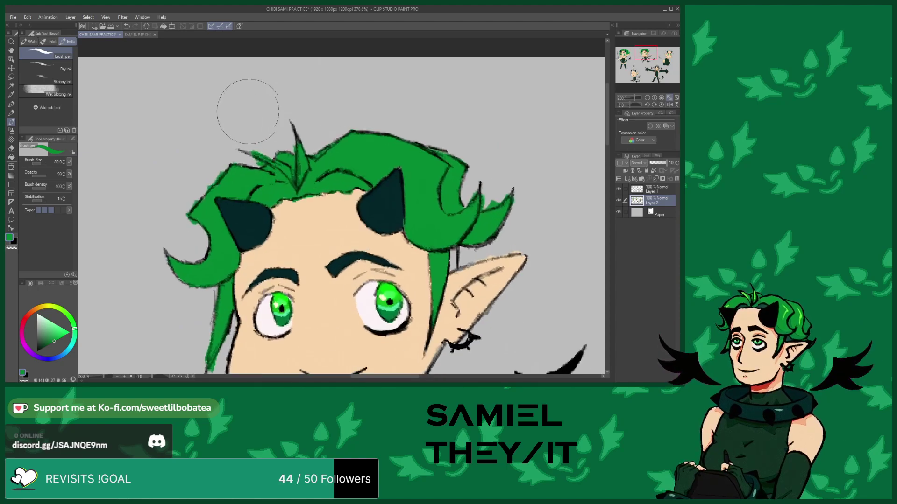
Erase the green spilling past the central tuft and the far-side hair outline with the hard eraser, and switch back to the brush
scroll(246, 100, "up", 4)
left_click(10, 147)
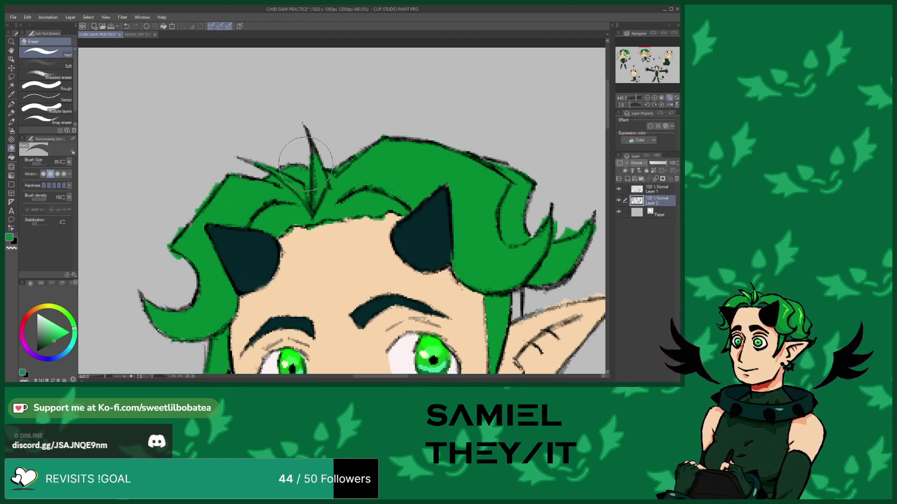
mouse_move(205, 205)
left_mouse_down()
mouse_move(219, 180)
mouse_move(156, 251)
left_mouse_up()
left_click(11, 122)
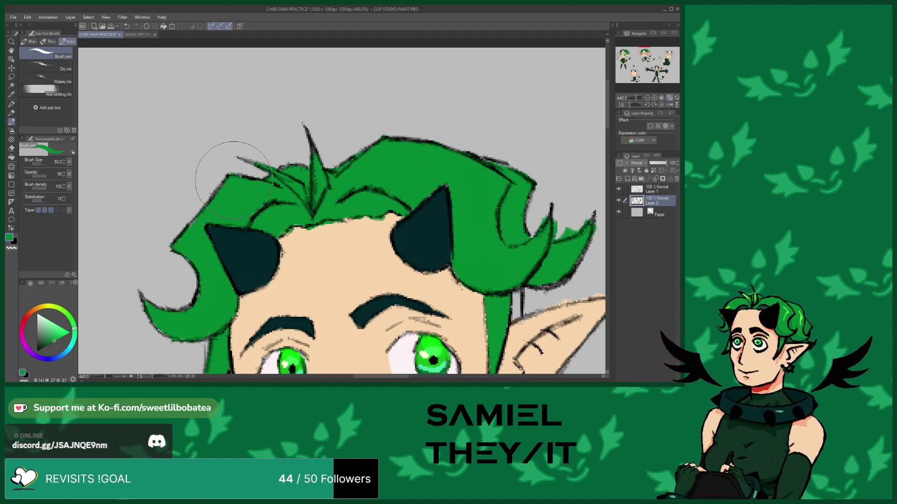
Smooth the running chibi's hairline between the horns with sampled skin tone and resample the hair green
scroll(223, 154, "down", 4)
left_click(255, 201, "alt")
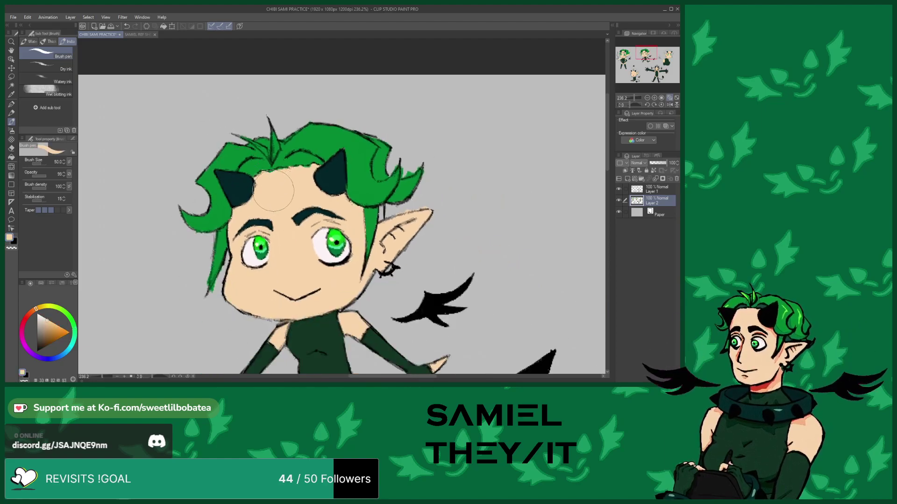
scroll(274, 192, "up", 4)
mouse_move(286, 152)
left_mouse_down()
mouse_move(276, 156)
mouse_move(322, 150)
mouse_move(326, 161)
mouse_move(310, 170)
mouse_move(245, 164)
left_mouse_up()
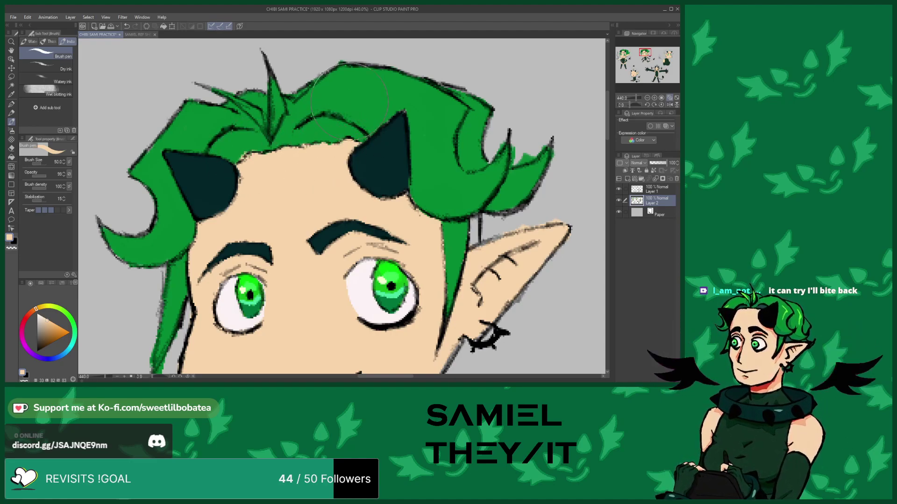
left_click(361, 94, "alt")
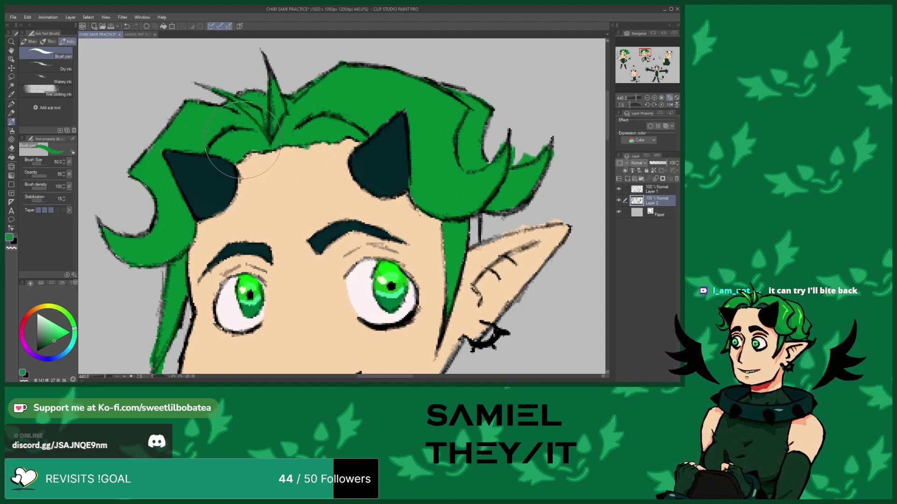
scroll(253, 143, "down", 6)
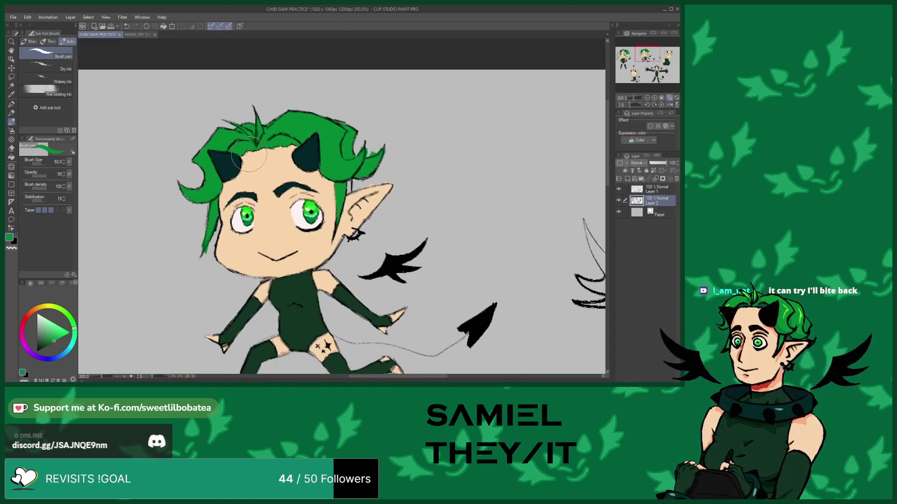
scroll(290, 159, "up", 2)
scroll(291, 158, "up", 2)
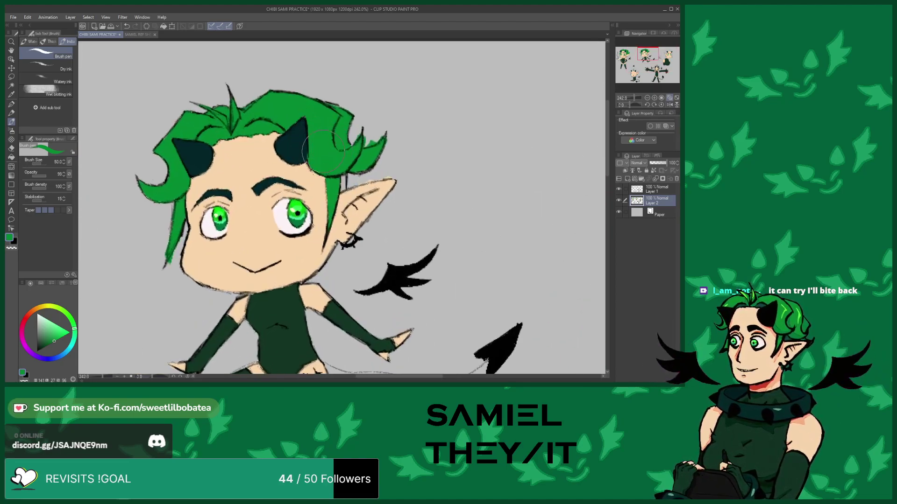
Erase the green spilling past the outline of the flicked curls above the near ear with the hard eraser
scroll(324, 151, "down", 3)
left_click(11, 149)
scroll(341, 130, "up", 9)
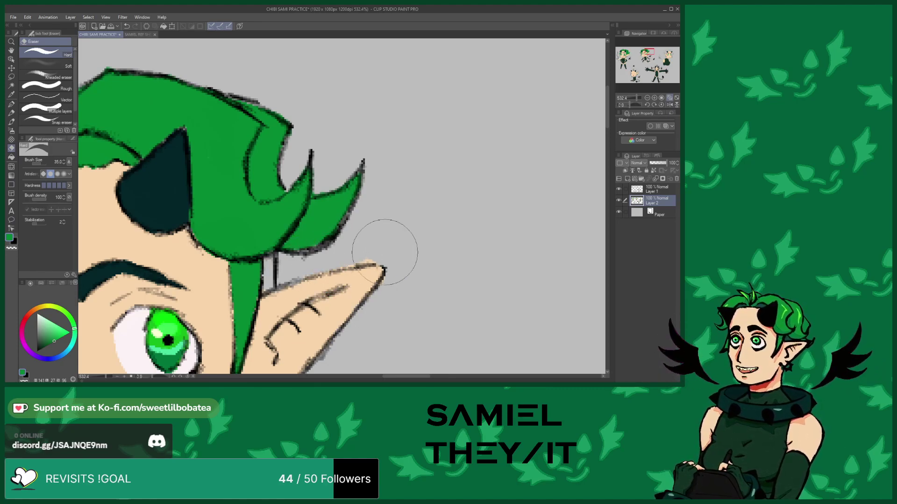
scroll(383, 298, "down", 5)
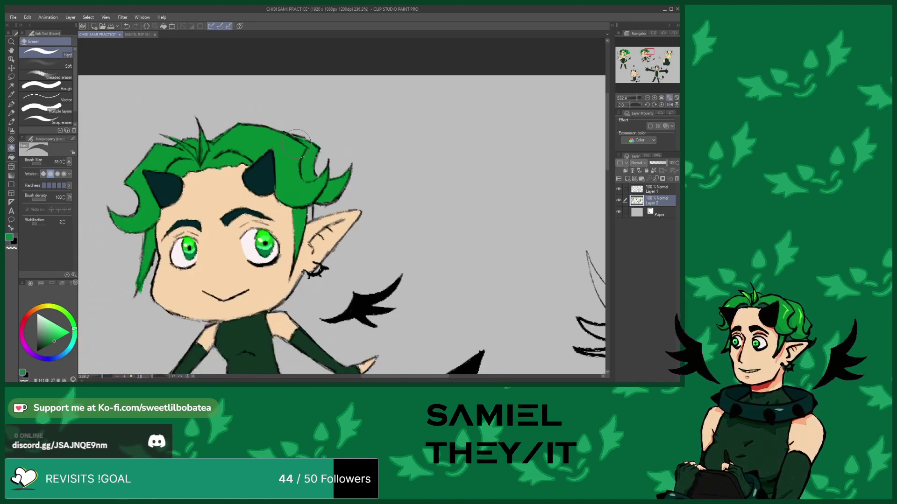
scroll(304, 269, "down", 2)
scroll(303, 269, "up", 4)
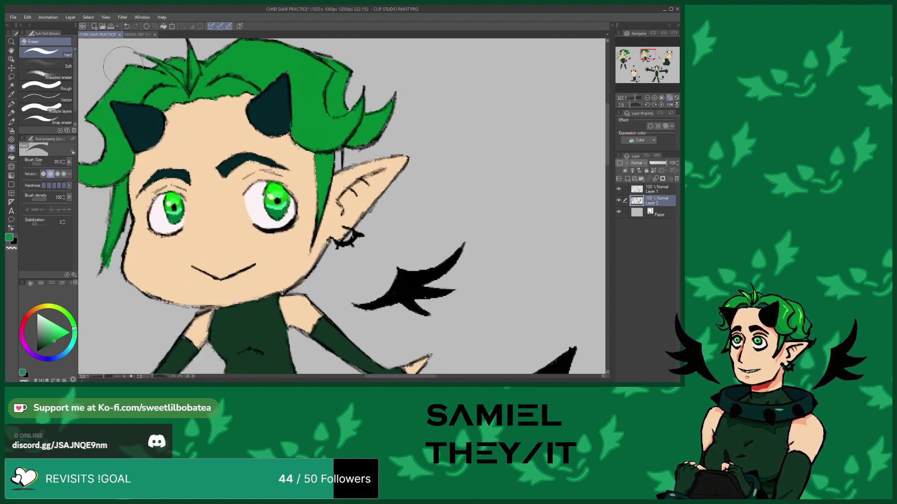
Sample the undercut's dark teal from the reference sheet and paint the undercut patch behind the running chibi's near sidelock
left_click(138, 35)
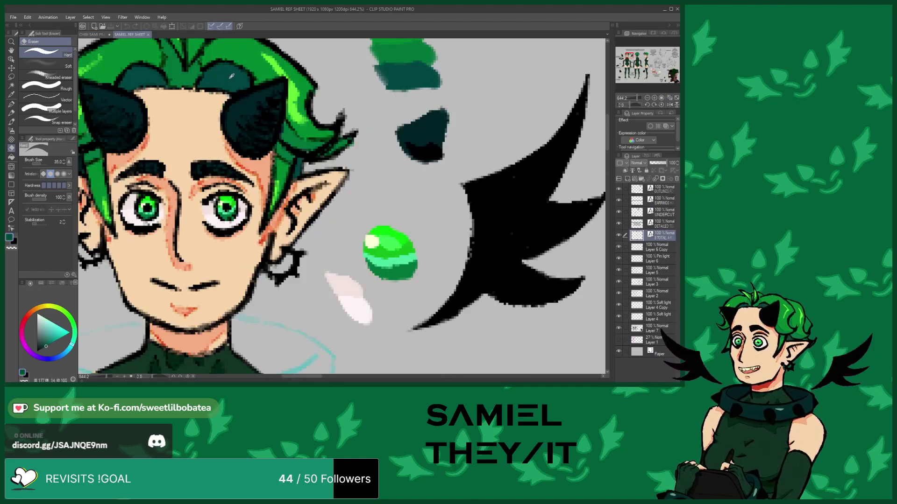
left_click(93, 34)
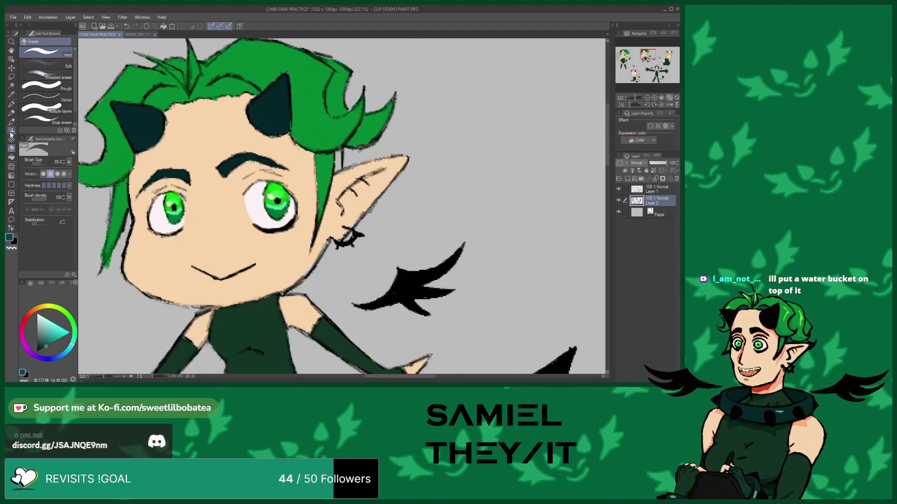
left_click(11, 121)
scroll(342, 118, "up", 3)
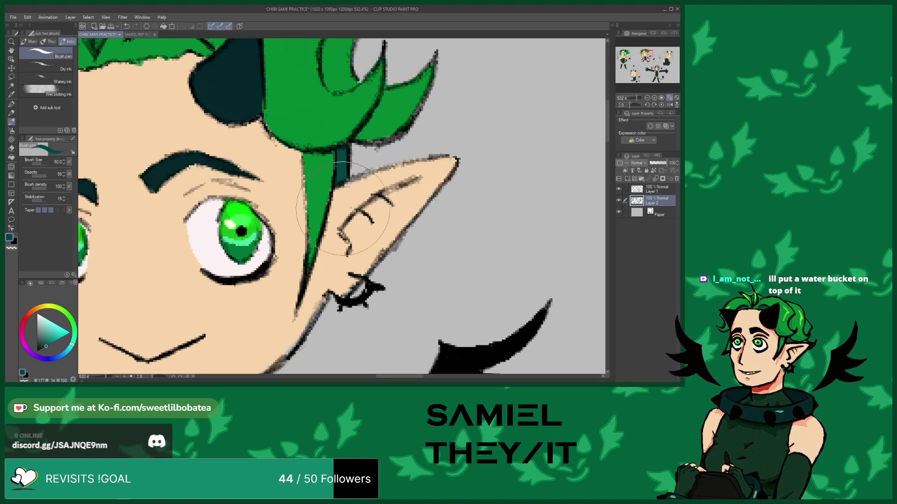
Clean up the ear edge below the undercut patch with sampled skin tone, and resample the hair green
left_click(339, 185, "alt")
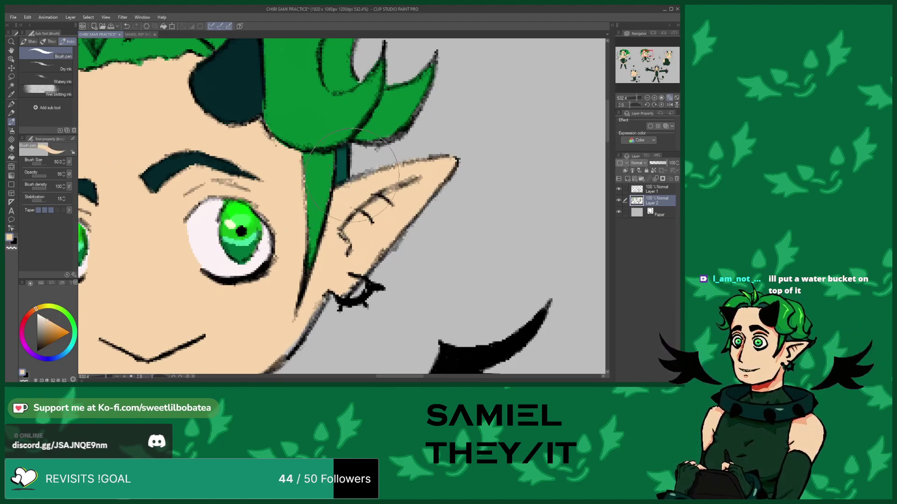
scroll(357, 189, "down", 3)
scroll(343, 192, "up", 3)
left_click(341, 190, "alt")
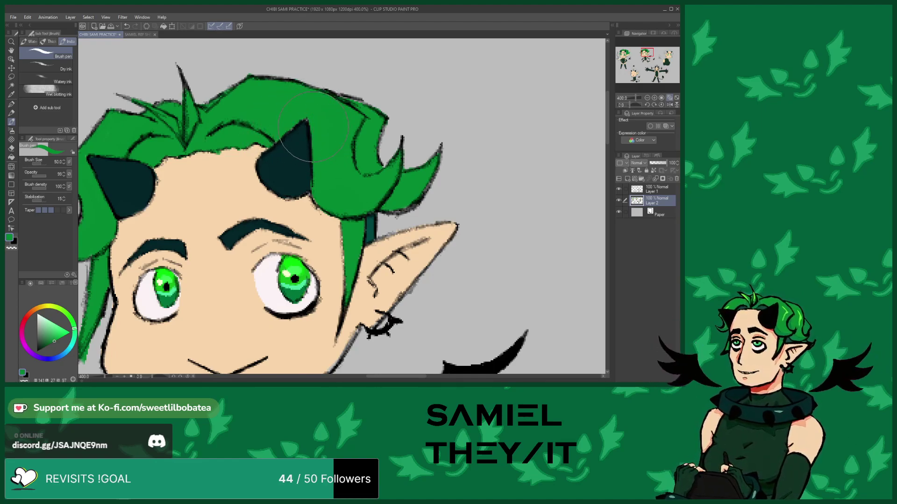
Paint the far sidelock and the flicked curl beside the far horn of the bust drawing green
scroll(315, 128, "down", 6)
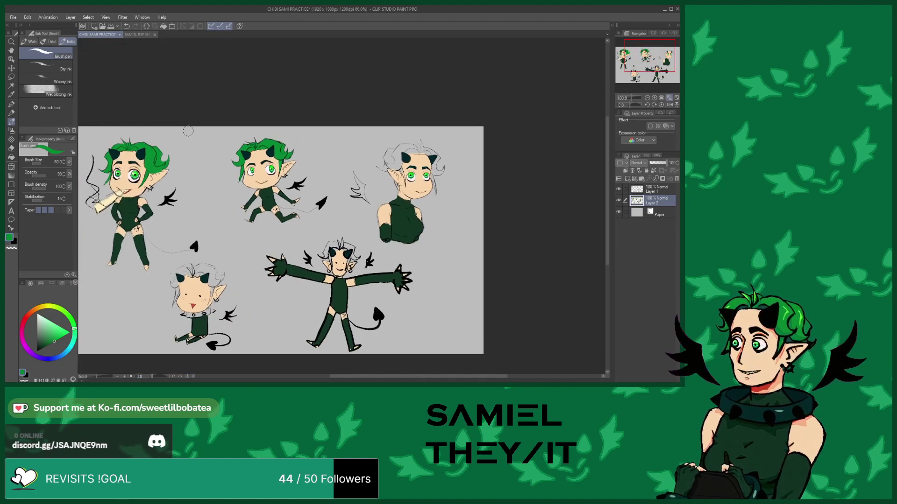
scroll(294, 206, "down", 3)
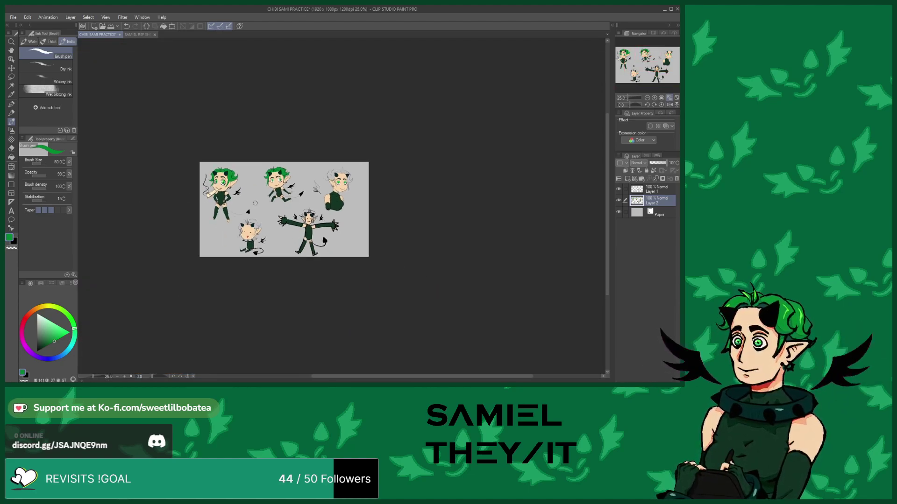
scroll(343, 189, "up", 8)
mouse_move(299, 252)
left_mouse_down()
mouse_move(283, 175)
mouse_move(280, 197)
left_mouse_up()
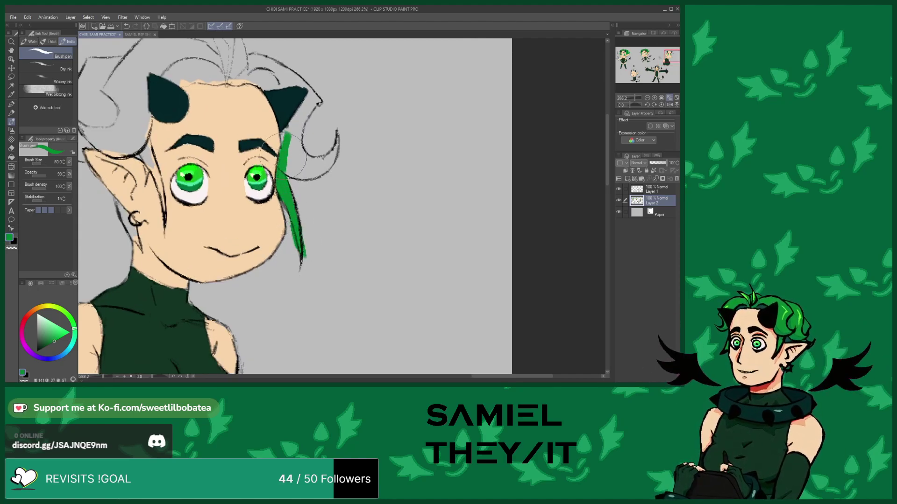
left_click_drag(284, 139, 305, 119)
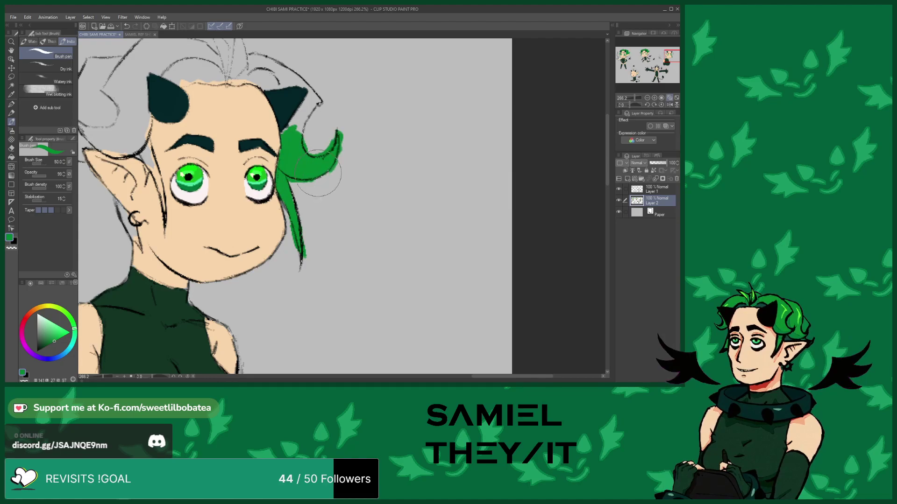
scroll(320, 173, "down", 2)
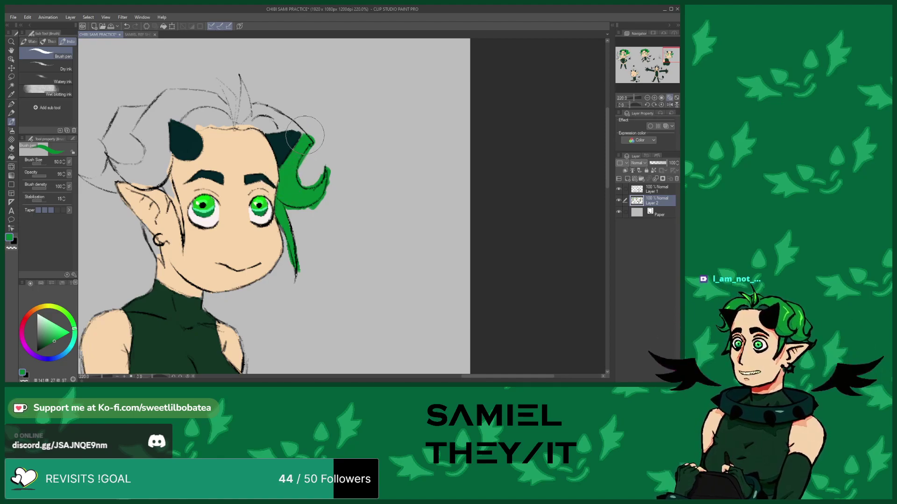
scroll(309, 176, "down", 2)
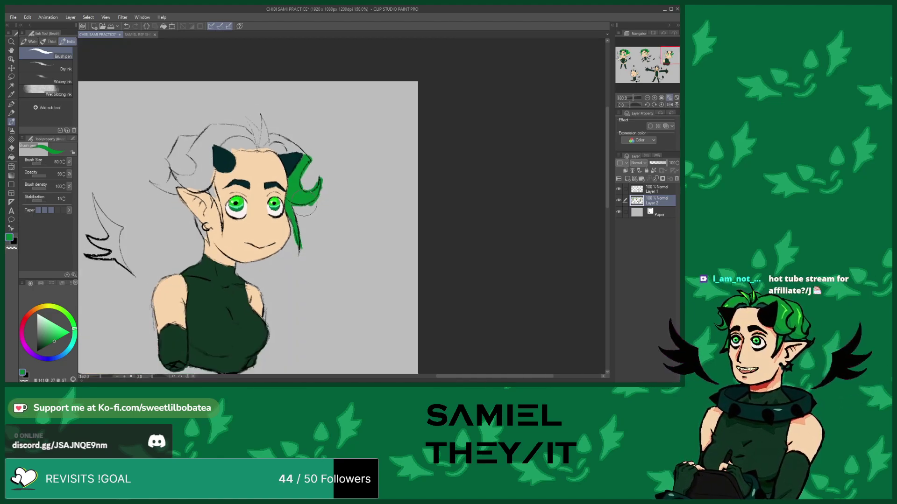
Fill the hair around the bust's far horn green, restore the horn's tip with its sampled dark teal, and resample the hair green
scroll(306, 155, "up", 5)
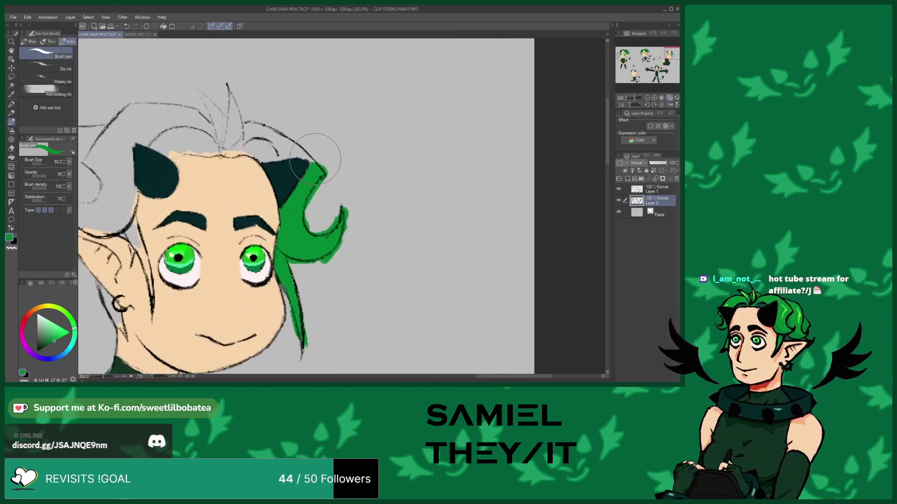
mouse_move(306, 150)
left_mouse_down()
mouse_move(260, 153)
mouse_move(299, 149)
left_mouse_up()
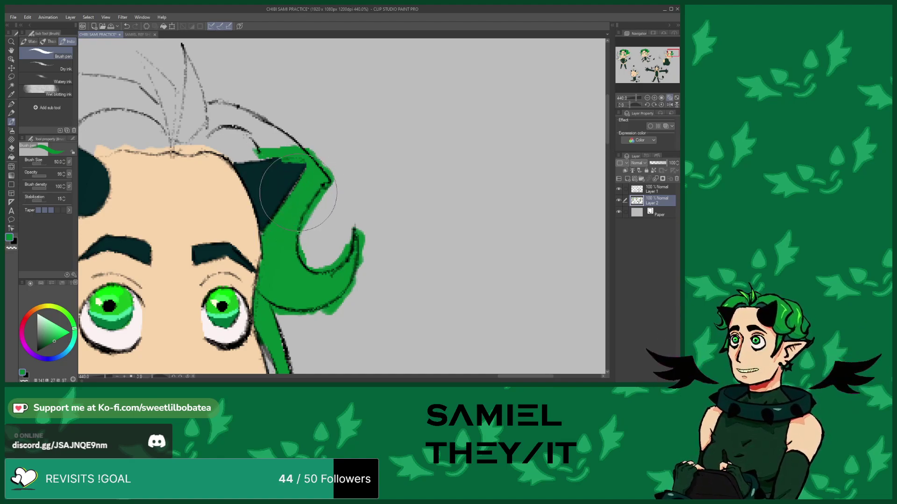
left_click(296, 173, "alt")
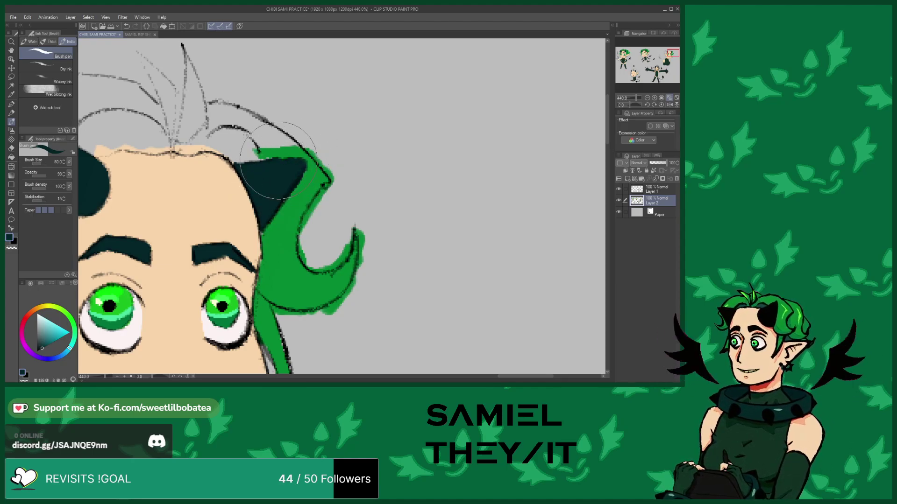
left_click(287, 250, "alt")
Fill the bust's hair green from above the far horn across the upright tuft and the center of the hairline
scroll(287, 250, "up", 2)
mouse_move(269, 241)
left_mouse_down()
mouse_move(334, 232)
mouse_move(297, 222)
mouse_move(306, 218)
mouse_move(358, 224)
mouse_move(293, 192)
mouse_move(327, 202)
mouse_move(347, 215)
mouse_move(270, 185)
mouse_move(290, 185)
mouse_move(305, 189)
mouse_move(248, 175)
mouse_move(269, 181)
mouse_move(222, 189)
mouse_move(233, 190)
mouse_move(221, 134)
mouse_move(233, 168)
mouse_move(211, 111)
mouse_move(220, 180)
mouse_move(214, 131)
mouse_move(214, 186)
mouse_move(200, 185)
mouse_move(218, 170)
mouse_move(216, 177)
mouse_move(196, 165)
mouse_move(148, 100)
mouse_move(168, 135)
left_mouse_up()
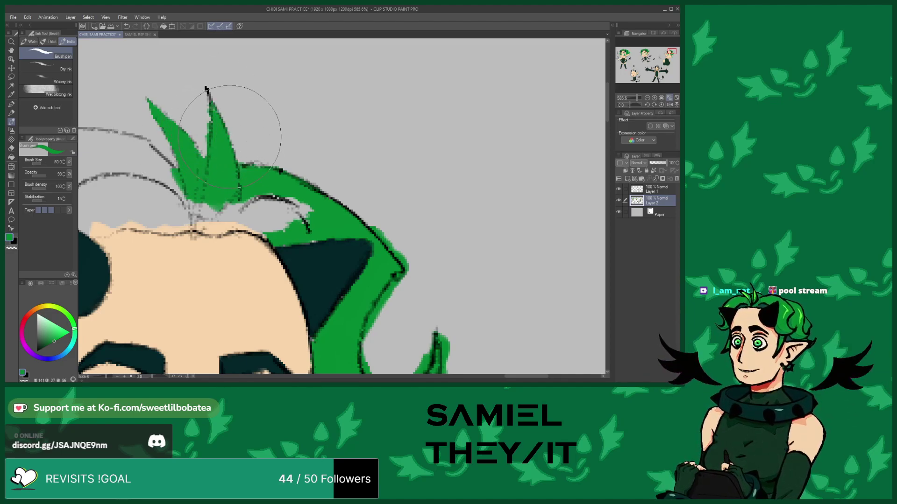
mouse_move(252, 200)
left_mouse_down()
mouse_move(215, 213)
mouse_move(300, 206)
mouse_move(275, 225)
mouse_move(337, 224)
mouse_move(293, 228)
mouse_move(290, 243)
mouse_move(261, 247)
mouse_move(216, 223)
mouse_move(213, 243)
mouse_move(173, 197)
mouse_move(126, 168)
mouse_move(158, 166)
mouse_move(101, 124)
mouse_move(116, 196)
left_mouse_up()
scroll(334, 212, "down", 2)
scroll(334, 213, "down", 3)
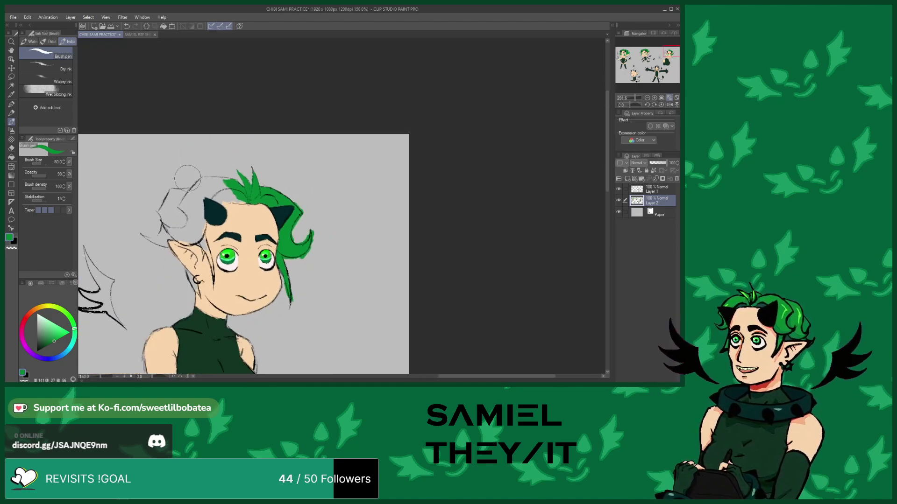
Paint the rest of the bust's crown, the near-side curls, the flicked tip and the near sidelock green
scroll(304, 229, "up", 2)
scroll(271, 247, "down", 1)
scroll(243, 264, "up", 1)
scroll(243, 264, "up", 1)
mouse_move(241, 273)
left_mouse_down()
mouse_move(215, 196)
mouse_move(224, 210)
mouse_move(216, 123)
mouse_move(224, 107)
mouse_move(247, 120)
mouse_move(221, 120)
mouse_move(251, 130)
mouse_move(269, 123)
mouse_move(254, 133)
mouse_move(274, 119)
mouse_move(288, 122)
mouse_move(274, 127)
mouse_move(283, 129)
mouse_move(245, 105)
mouse_move(236, 110)
mouse_move(257, 107)
mouse_move(242, 93)
mouse_move(279, 97)
mouse_move(259, 93)
mouse_move(214, 117)
mouse_move(225, 103)
mouse_move(194, 132)
mouse_move(171, 123)
mouse_move(152, 156)
mouse_move(171, 158)
mouse_move(183, 175)
mouse_move(205, 128)
left_mouse_up()
mouse_move(208, 187)
left_mouse_down()
mouse_move(182, 196)
mouse_move(153, 166)
mouse_move(147, 201)
mouse_move(121, 199)
mouse_move(149, 203)
left_mouse_up()
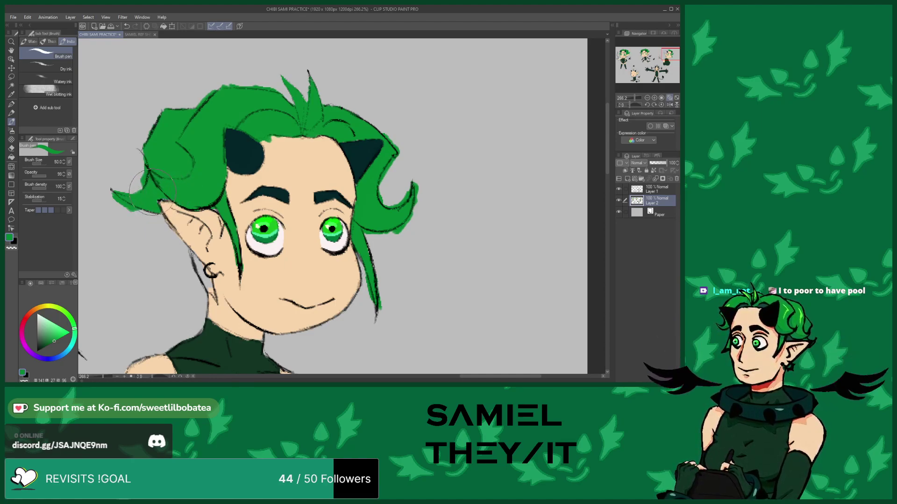
Touch up the bust's near sidelock edge with sampled skin tone and the near horn's edge with its sampled dark teal
scroll(191, 161, "down", 2)
scroll(223, 247, "up", 2)
left_click(220, 233, "alt")
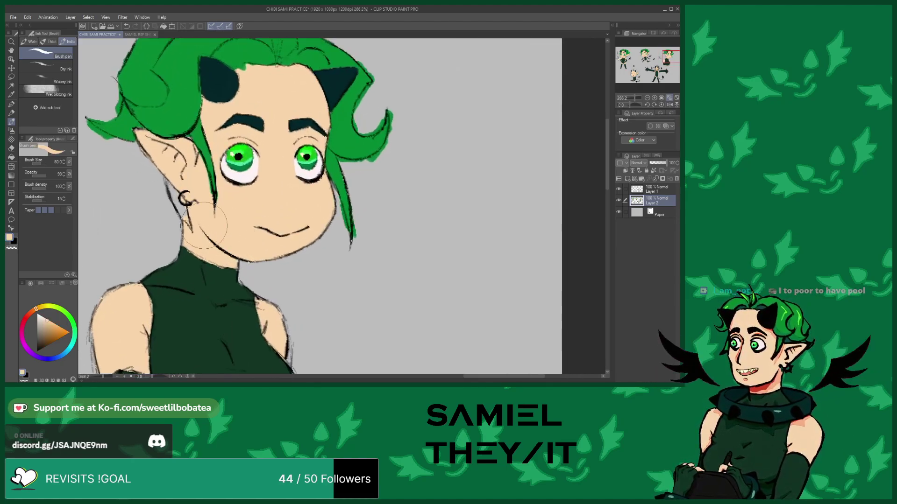
scroll(223, 248, "down", 2)
scroll(203, 224, "up", 2)
left_click(233, 143, "alt")
scroll(217, 136, "up", 1)
mouse_move(221, 162)
left_mouse_down()
mouse_move(215, 150)
mouse_move(229, 141)
mouse_move(217, 112)
mouse_move(247, 150)
mouse_move(233, 140)
mouse_move(229, 154)
left_mouse_up()
scroll(233, 218, "down", 2)
scroll(236, 222, "down", 1)
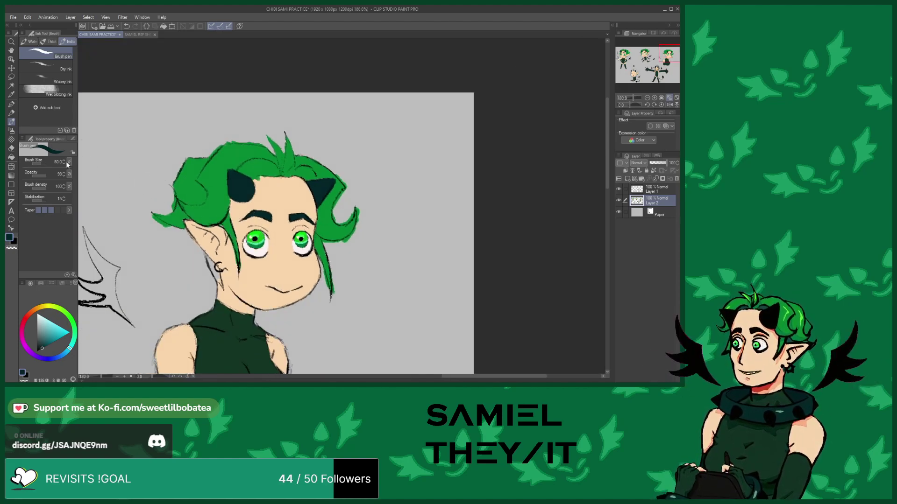
Erase the green spilling past the outline of the bust's crown, near-side curls and flicked tip with the hard eraser
left_click(10, 148)
scroll(280, 140, "up", 5)
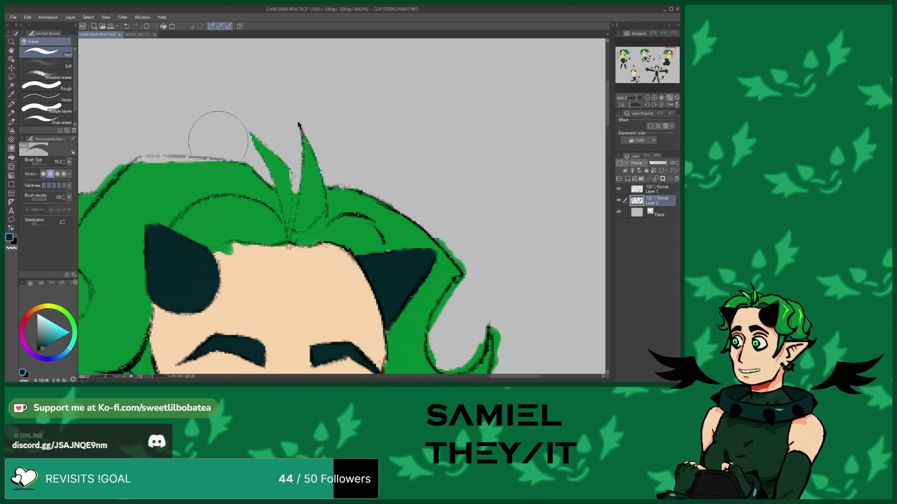
scroll(206, 129, "down", 3)
scroll(219, 136, "up", 2)
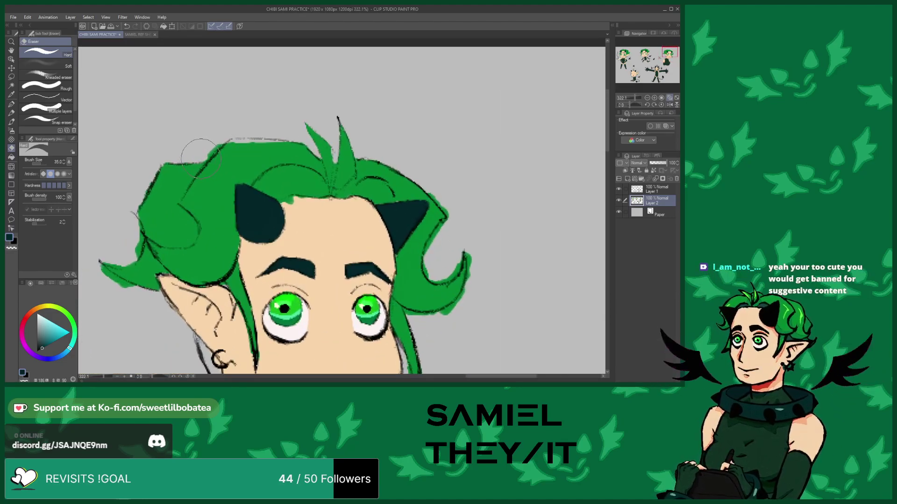
scroll(203, 140, "down", 2)
scroll(196, 128, "up", 3)
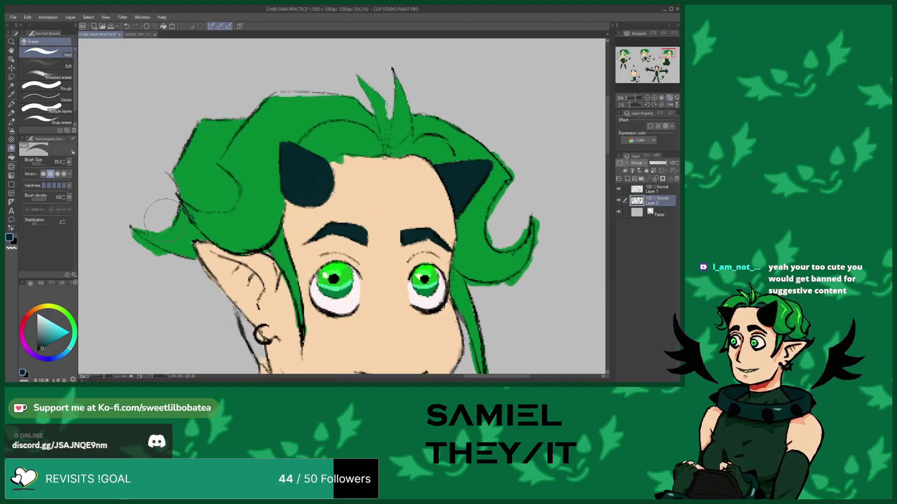
mouse_move(117, 230)
left_mouse_down()
mouse_move(181, 258)
mouse_move(146, 228)
mouse_move(148, 210)
mouse_move(151, 227)
left_mouse_up()
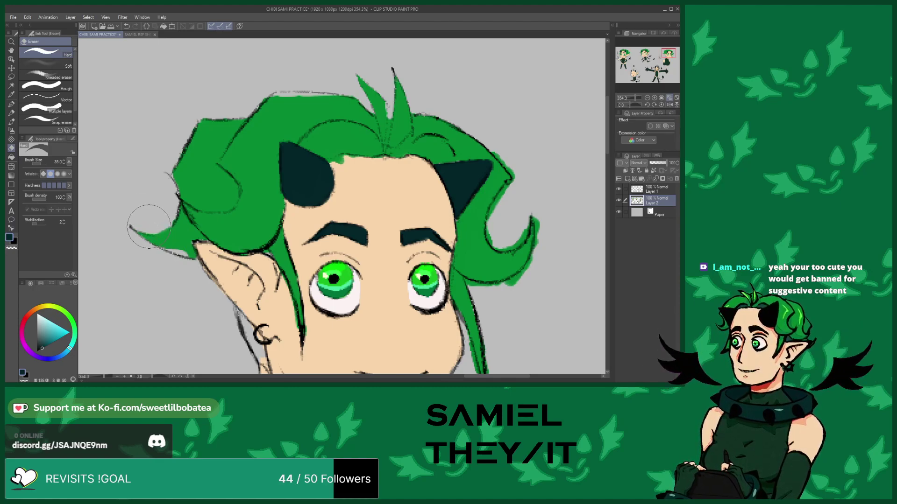
Erase the green spilling around the bust's far curl and sidelock, and undo the stray erasure inside the curl
scroll(435, 152, "down", 3)
scroll(416, 240, "up", 4)
mouse_move(387, 290)
left_mouse_down()
mouse_move(330, 292)
mouse_move(331, 271)
mouse_move(391, 226)
mouse_move(362, 246)
mouse_move(367, 203)
left_mouse_up()
key("ctrl+minus")
scroll(366, 198, "up", 2)
scroll(299, 210, "down", 1)
scroll(332, 285, "up", 3)
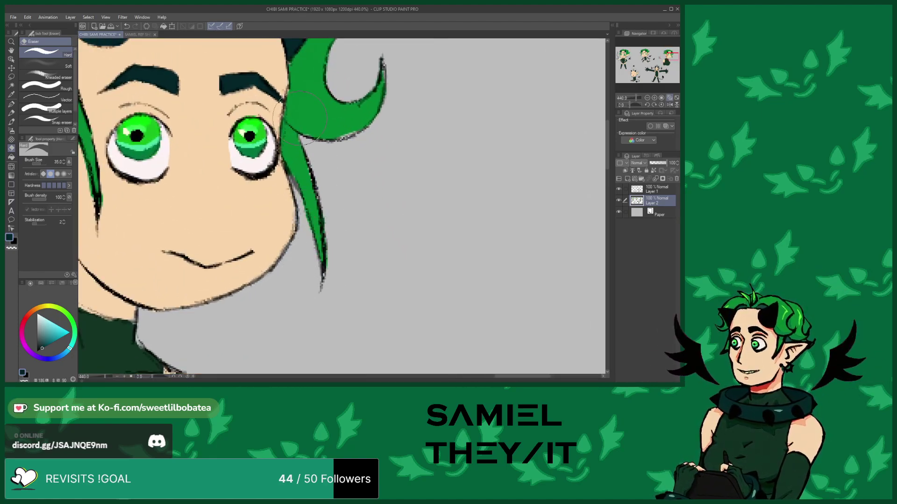
left_click_drag(305, 107, 309, 125)
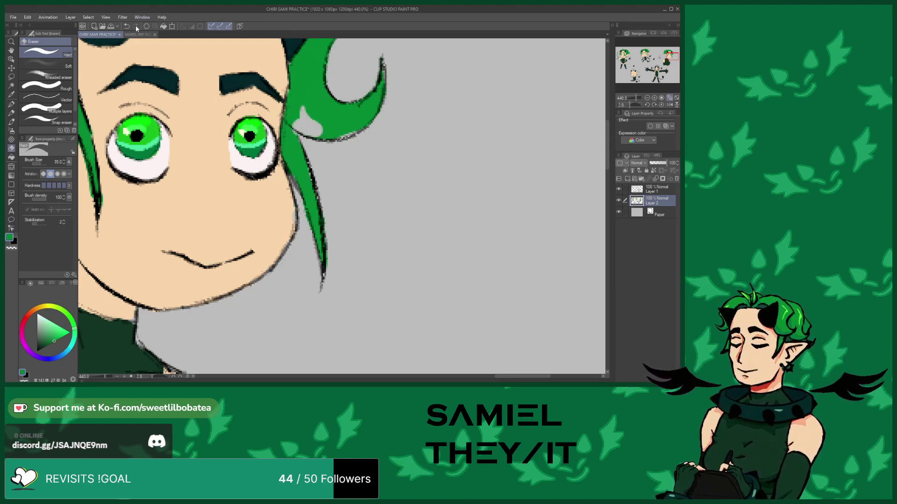
left_click(127, 26)
Clean up the bust's cheek edge beside the far sidelock with sampled skin tone, and resample the hair green
left_click(11, 122)
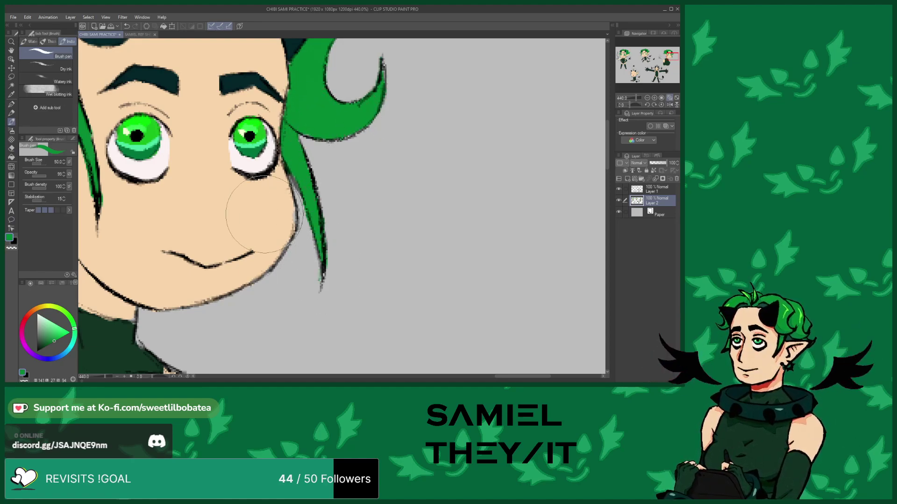
left_click(281, 217, "alt")
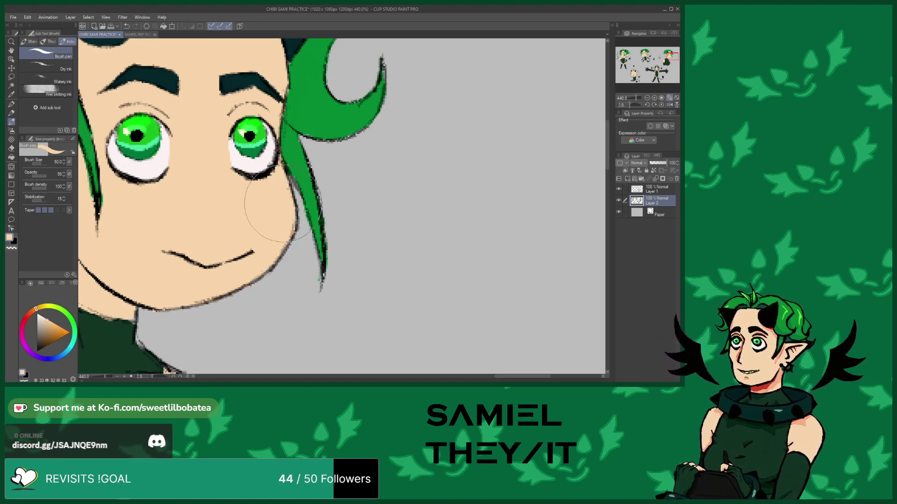
scroll(276, 226, "down", 3)
scroll(280, 219, "up", 3)
left_click(311, 220, "alt")
scroll(311, 219, "down", 3)
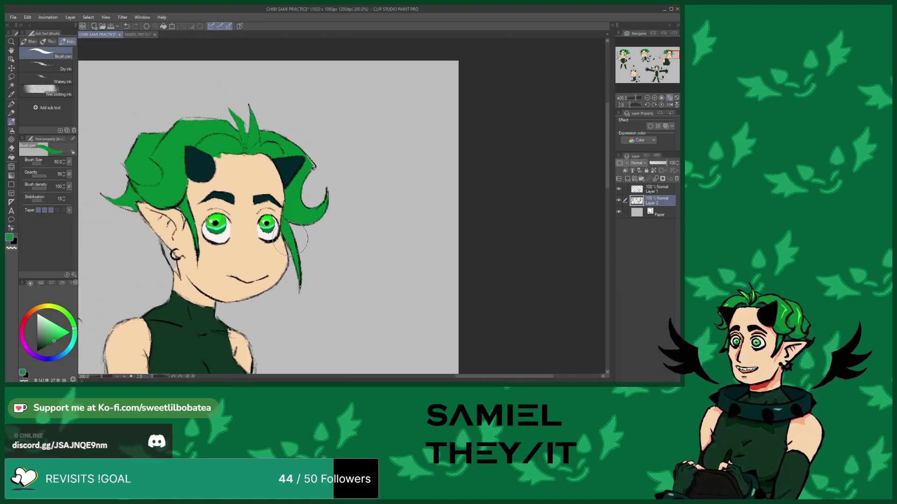
Fill the unpainted gaps along the outline of the bust's far-side hair and crown with green
scroll(311, 154, "up", 3)
scroll(311, 154, "up", 2)
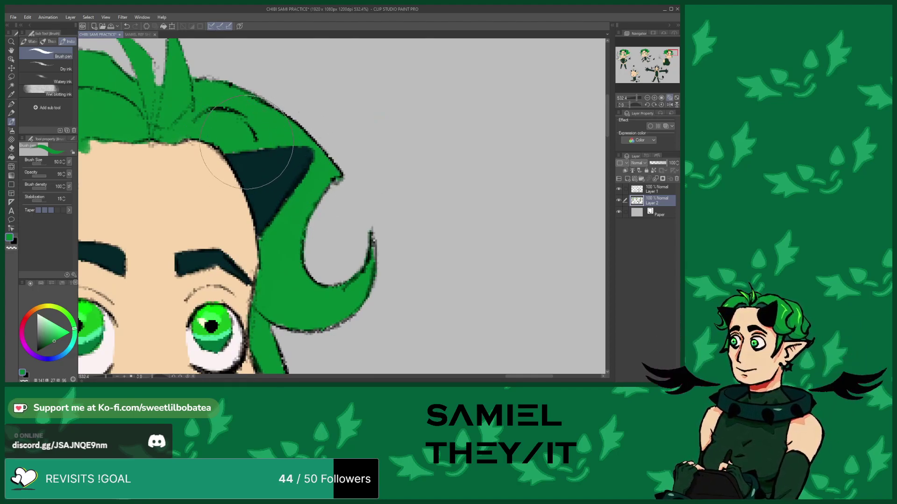
scroll(280, 159, "down", 3)
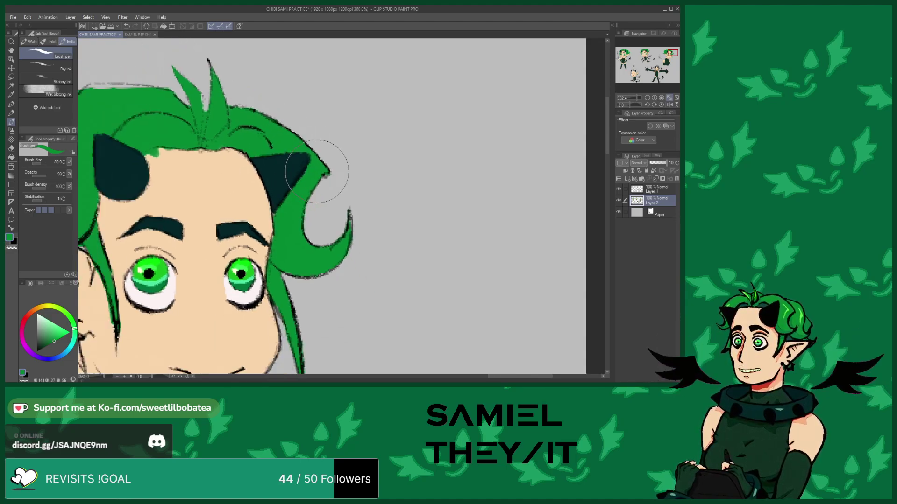
scroll(320, 175, "up", 3)
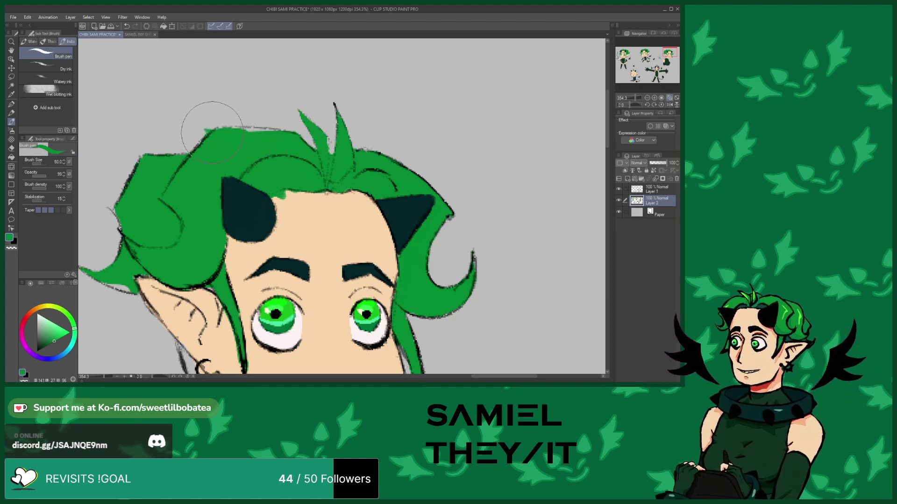
left_click(11, 148)
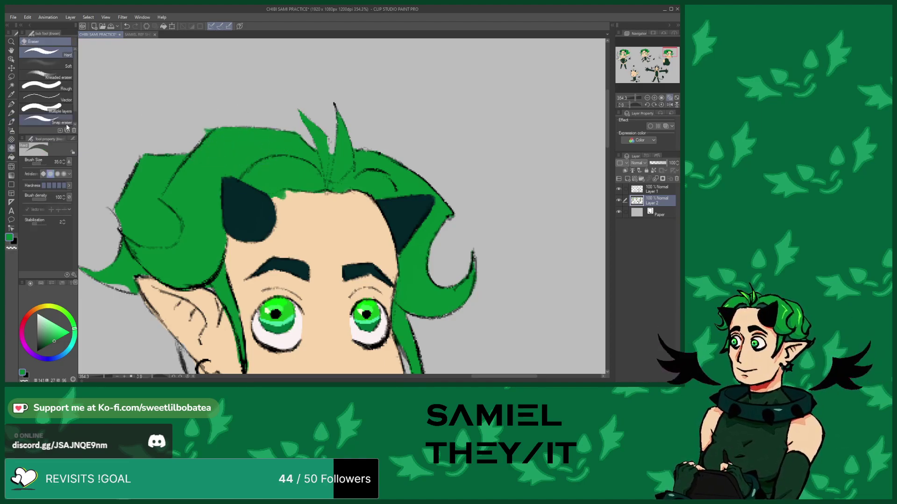
left_click(12, 122)
Fill the gaps along the outline of the bust's near-side curls and flicked tip with green
scroll(177, 233, "down", 4)
scroll(177, 233, "up", 6)
mouse_move(177, 233)
left_mouse_down()
mouse_move(192, 252)
mouse_move(140, 200)
left_mouse_up()
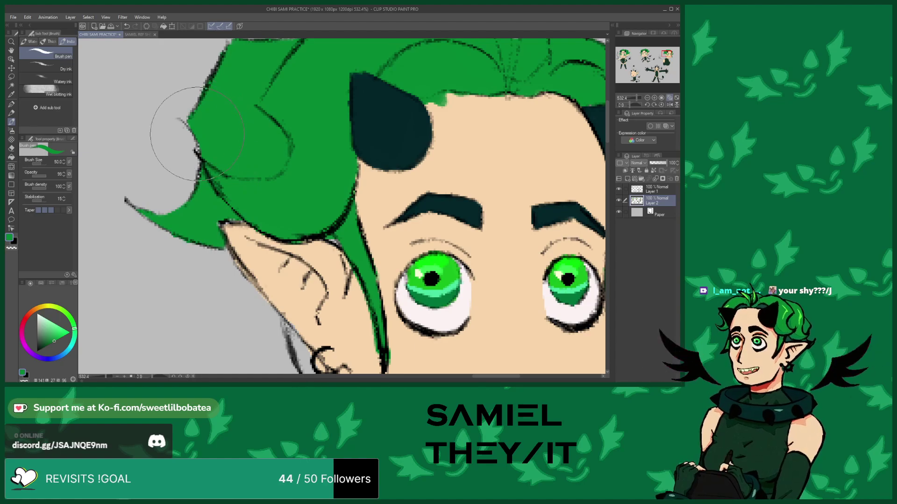
scroll(204, 149, "down", 5)
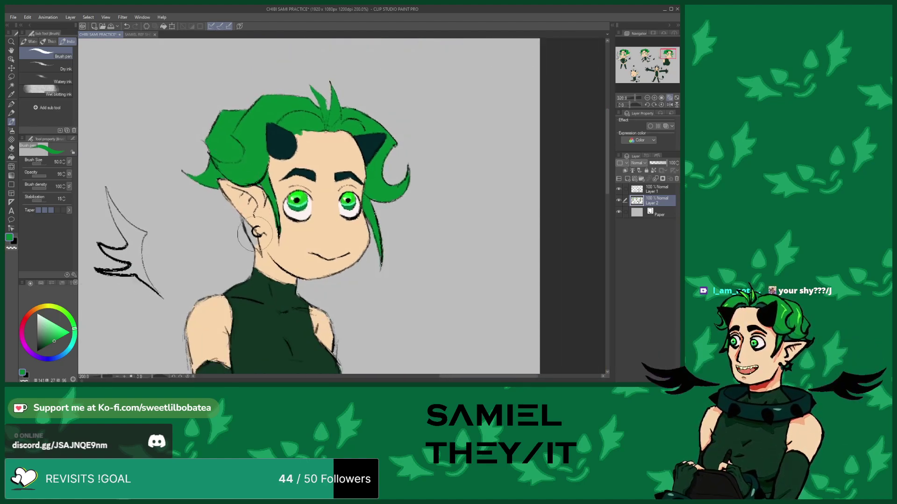
Smooth the bust's hairline beside the near horn with sampled skin tone
scroll(262, 223, "up", 4)
scroll(262, 222, "down", 3)
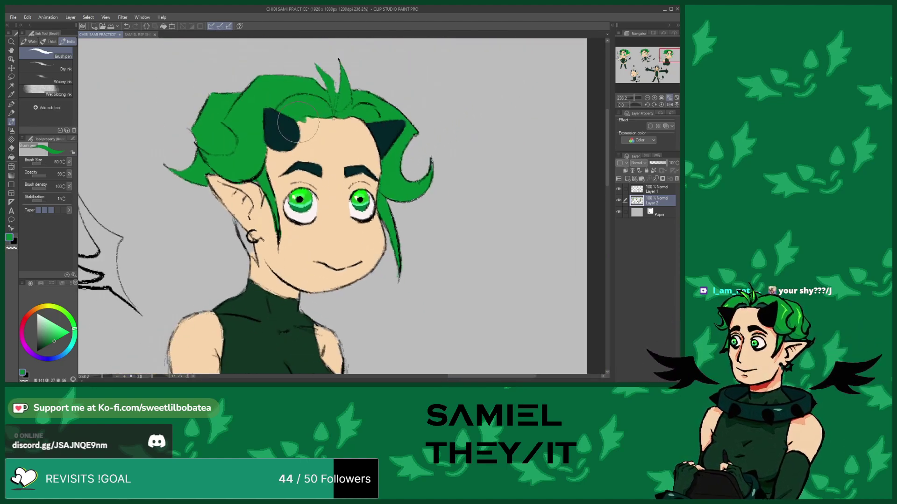
scroll(297, 122, "up", 3)
left_click(290, 124, "alt")
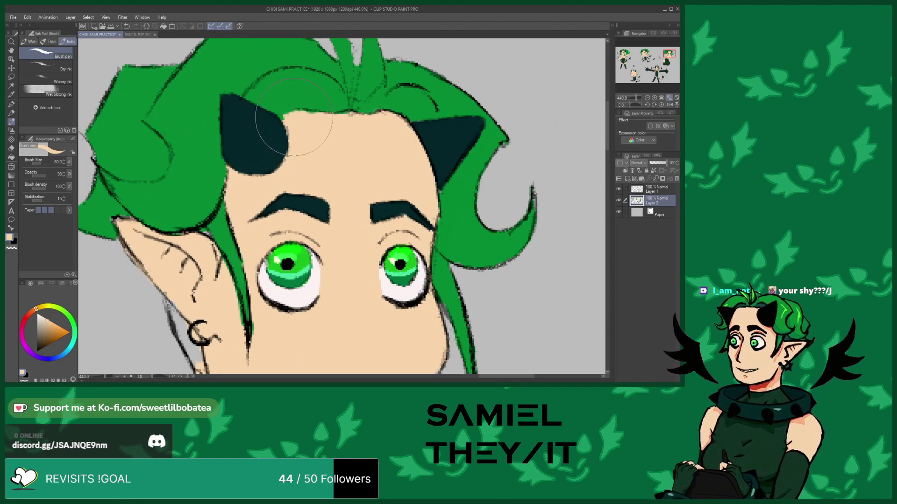
scroll(303, 114, "down", 4)
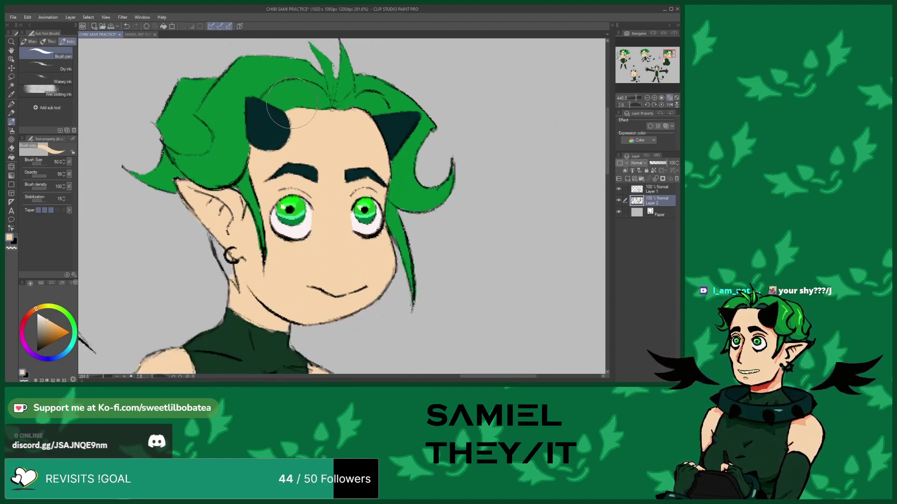
scroll(210, 162, "up", 2)
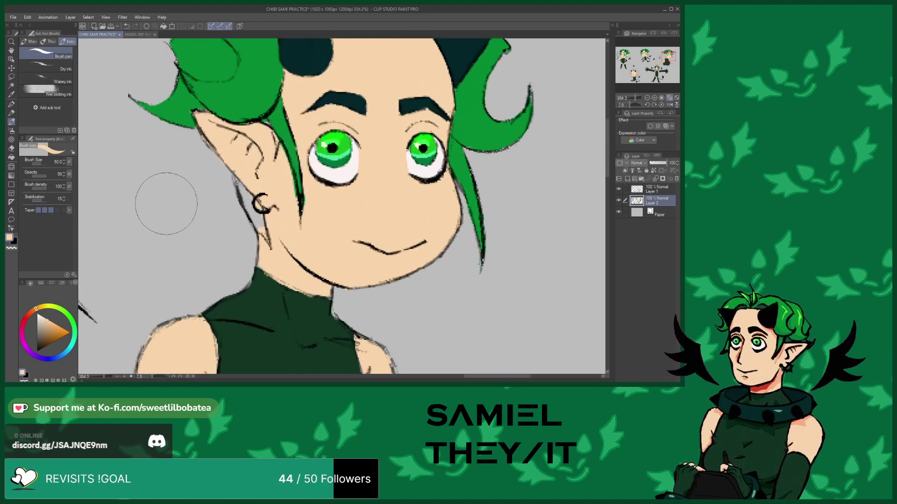
Fill the undercut behind the bust's near ear with dark teal sampled from the reference sheet, and resample the skin tone
left_click(135, 35)
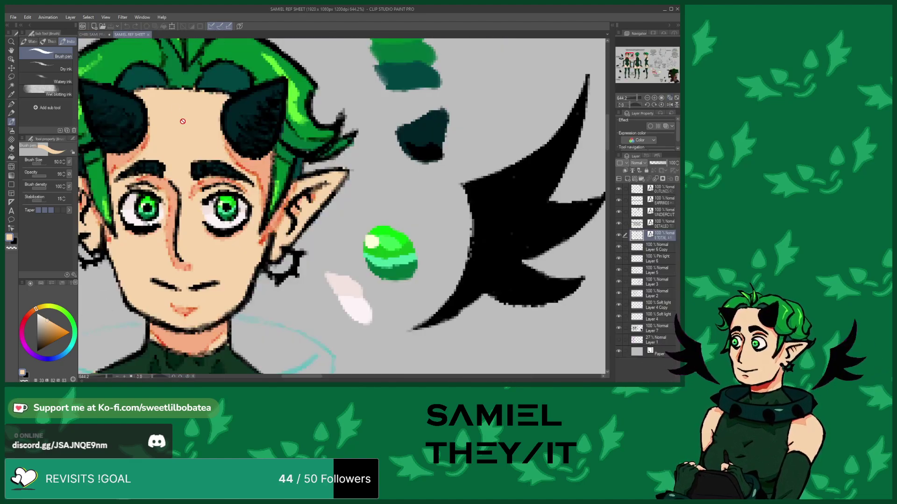
left_click(224, 69, "alt")
left_click(93, 35)
scroll(272, 246, "up", 2)
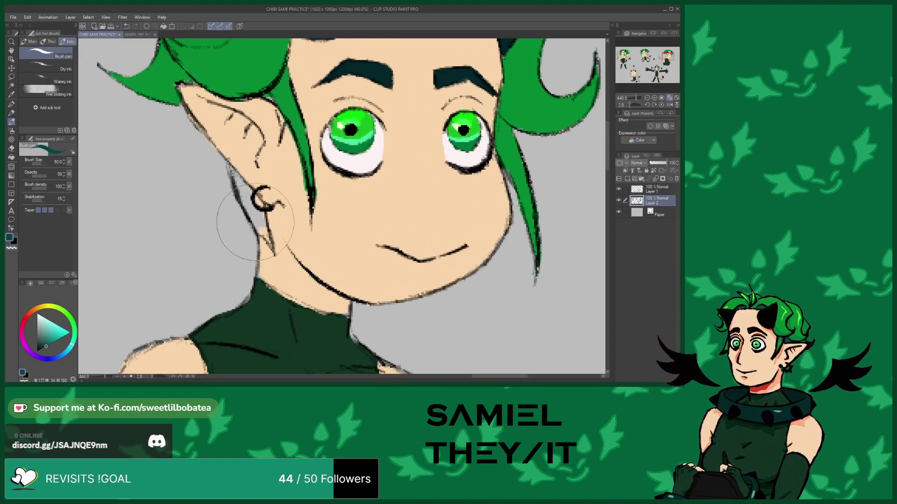
mouse_move(272, 246)
left_mouse_down()
mouse_move(231, 199)
mouse_move(237, 184)
mouse_move(219, 196)
mouse_move(234, 200)
mouse_move(224, 187)
mouse_move(259, 213)
left_mouse_up()
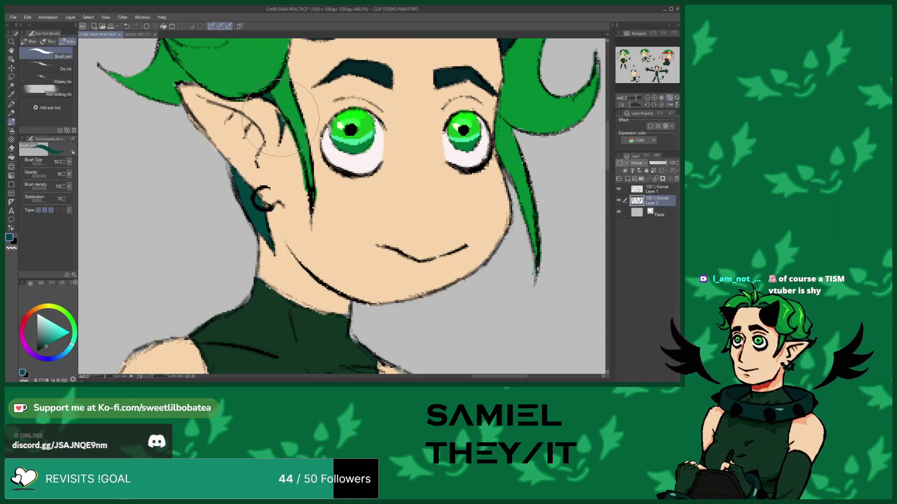
scroll(295, 176, "down", 4)
scroll(307, 181, "up", 4)
left_click(289, 182, "alt")
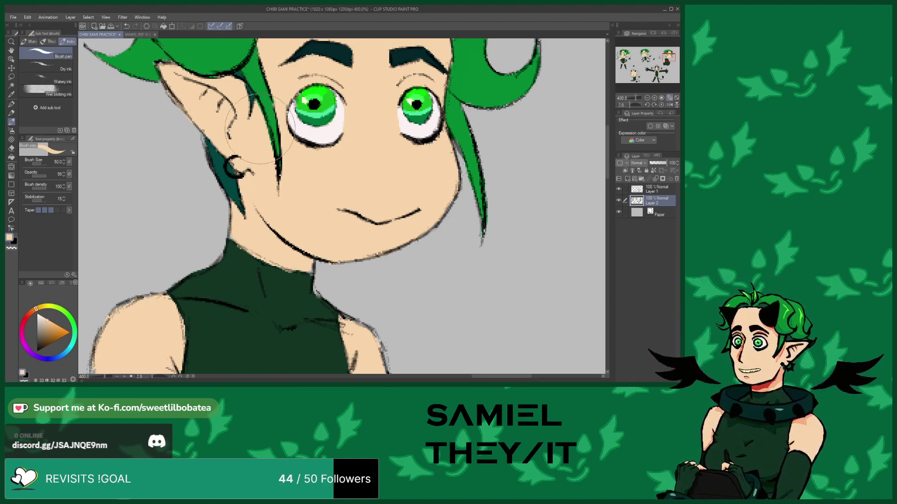
Resample the hair green and color the seated chibi's near sidelock and the flipped curl above its pointed ear
scroll(261, 146, "down", 4)
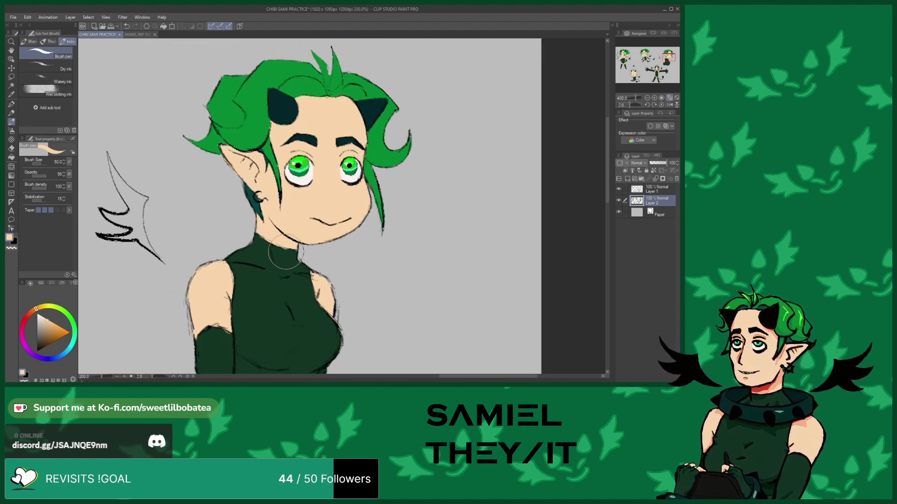
scroll(259, 147, "up", 3)
left_click(258, 148, "alt")
scroll(258, 148, "down", 8)
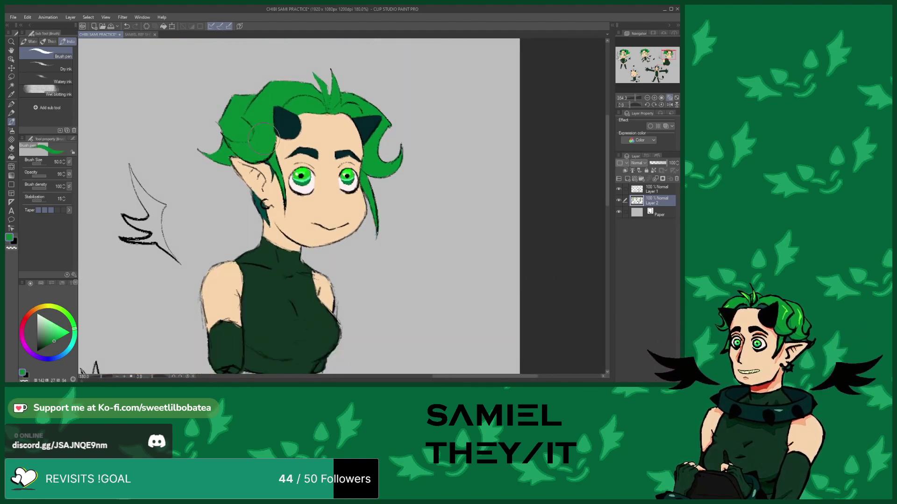
scroll(243, 205, "up", 10)
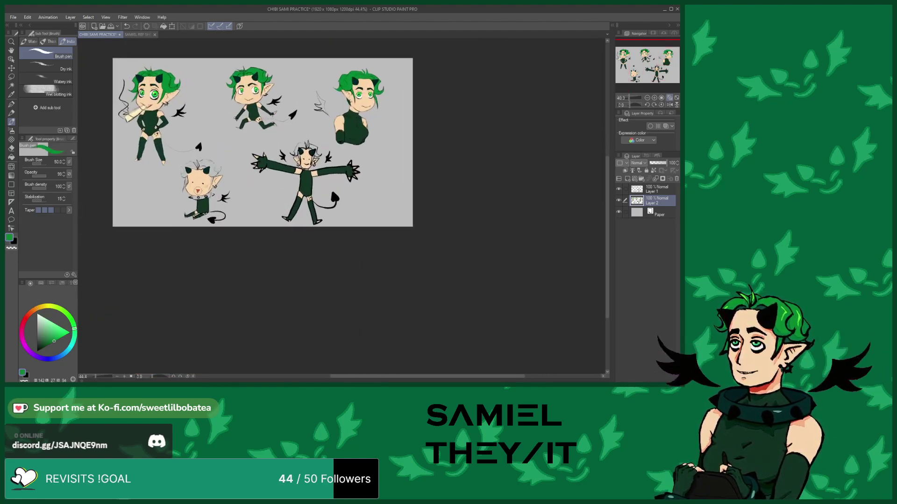
scroll(240, 206, "up", 1)
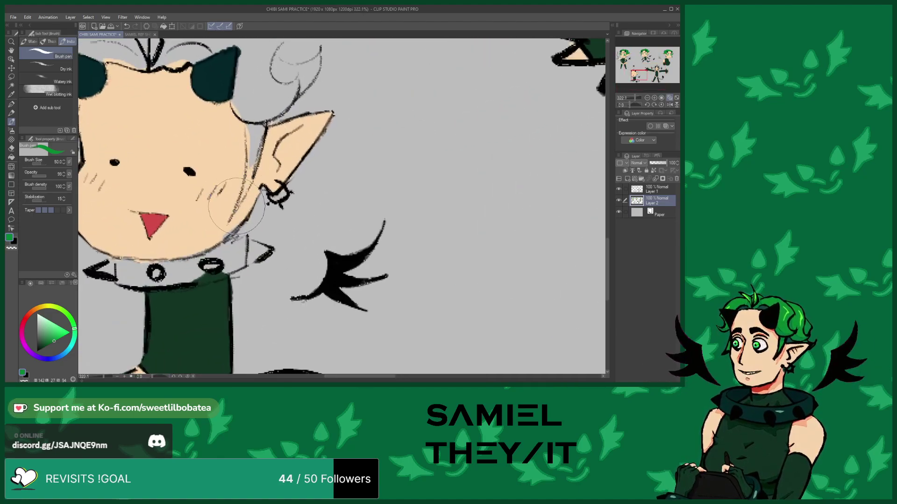
left_click_drag(247, 185, 236, 207)
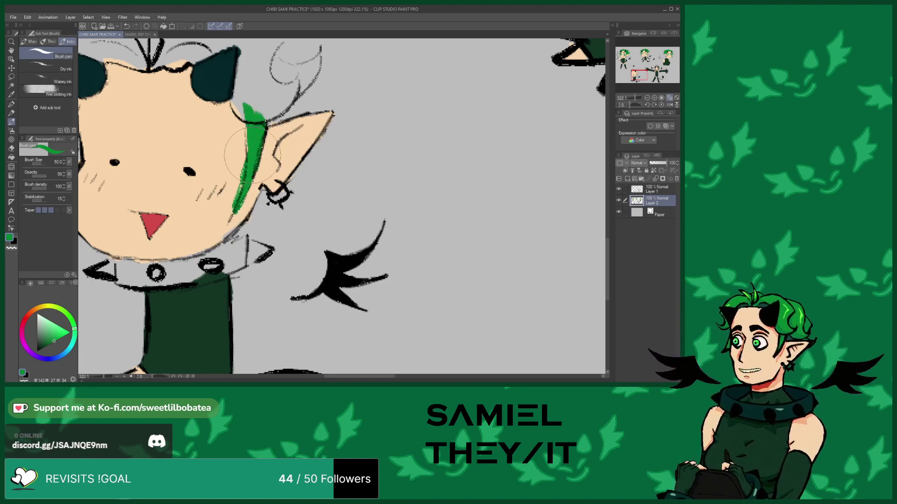
mouse_move(254, 108)
left_mouse_down()
mouse_move(314, 65)
mouse_move(307, 77)
mouse_move(319, 53)
mouse_move(310, 77)
mouse_move(290, 88)
mouse_move(267, 70)
mouse_move(287, 72)
mouse_move(270, 51)
mouse_move(281, 105)
mouse_move(246, 75)
left_mouse_up()
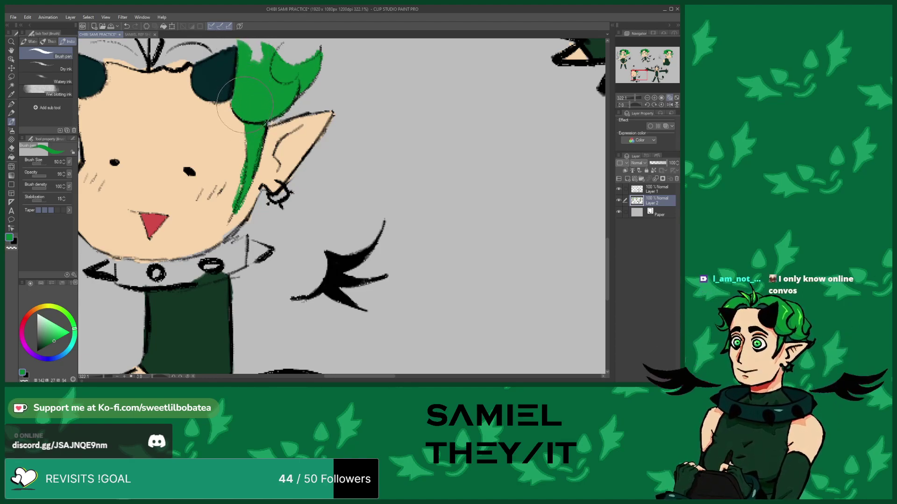
Fill the seated chibi's near-side crown with green, from the curl over the near horn to the central tuft
scroll(263, 225, "down", 5)
scroll(255, 159, "up", 6)
mouse_move(261, 161)
left_mouse_down()
mouse_move(276, 142)
mouse_move(239, 122)
mouse_move(255, 128)
mouse_move(259, 118)
mouse_move(228, 109)
mouse_move(248, 112)
mouse_move(188, 97)
mouse_move(151, 114)
mouse_move(189, 111)
mouse_move(233, 125)
mouse_move(205, 113)
mouse_move(238, 142)
mouse_move(246, 173)
mouse_move(236, 133)
mouse_move(196, 138)
mouse_move(229, 132)
mouse_move(208, 137)
left_mouse_up()
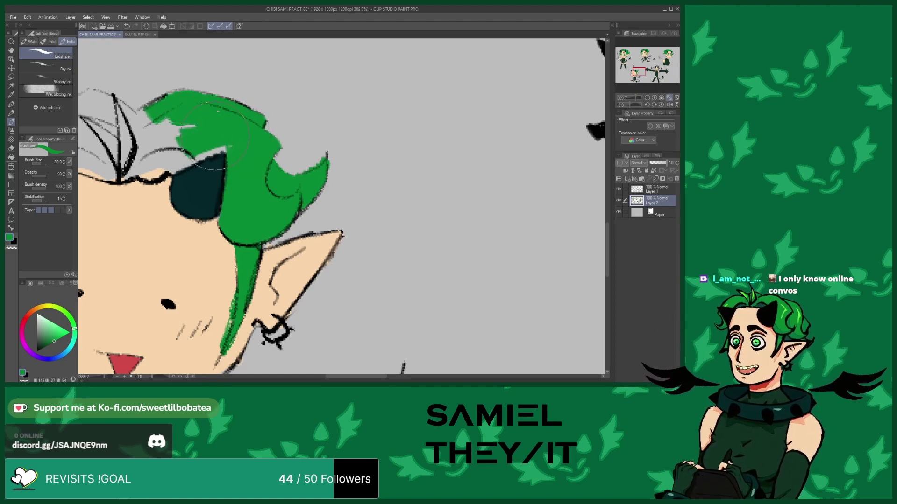
mouse_move(198, 173)
left_mouse_down()
mouse_move(163, 161)
mouse_move(174, 162)
mouse_move(133, 166)
mouse_move(144, 154)
mouse_move(118, 168)
mouse_move(126, 141)
mouse_move(185, 126)
left_mouse_up()
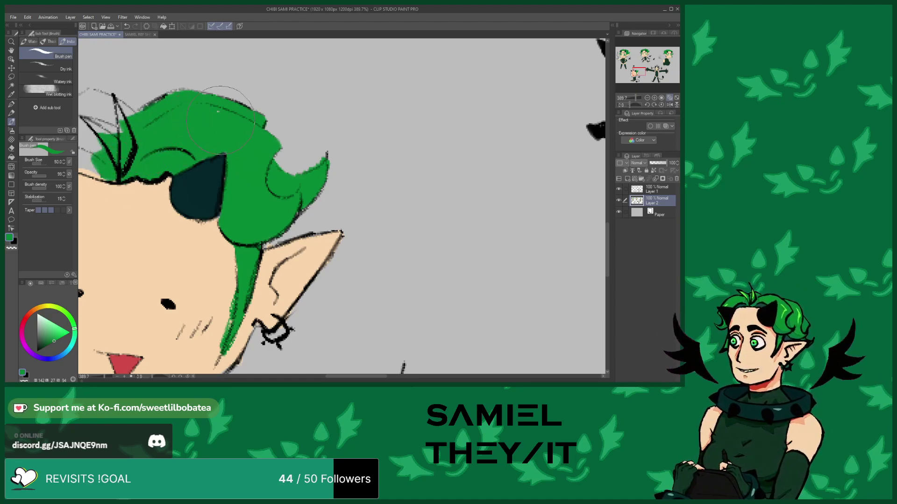
scroll(241, 127, "down", 5)
scroll(192, 127, "up", 2)
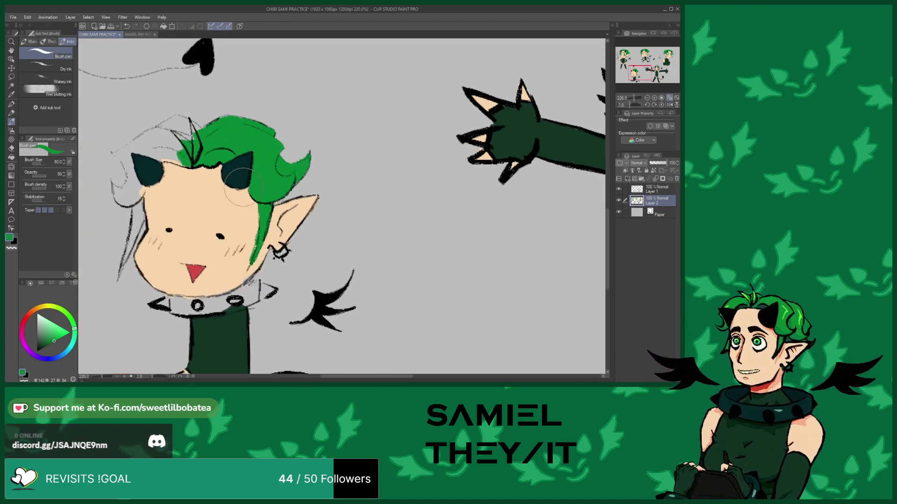
Extend the green across the seated chibi's central tuft and the far side of the crown above the far horn
scroll(191, 127, "down", 3)
scroll(201, 136, "up", 5)
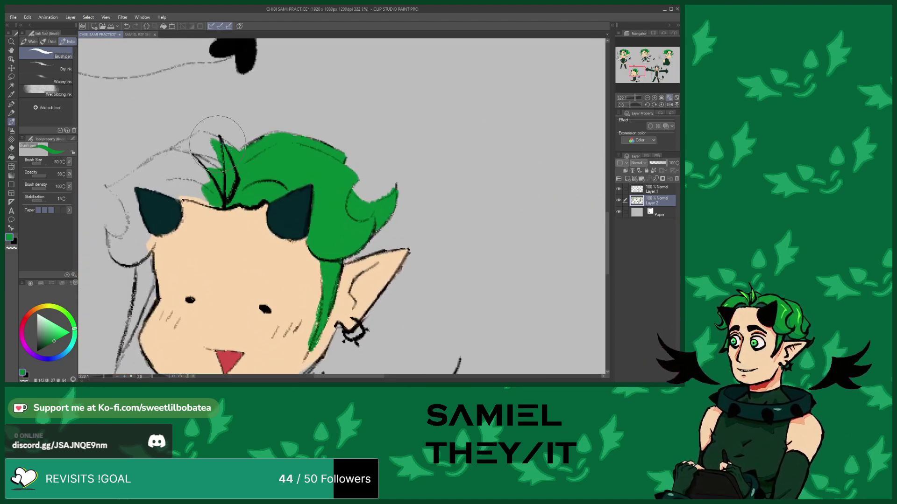
left_click_drag(208, 139, 185, 152)
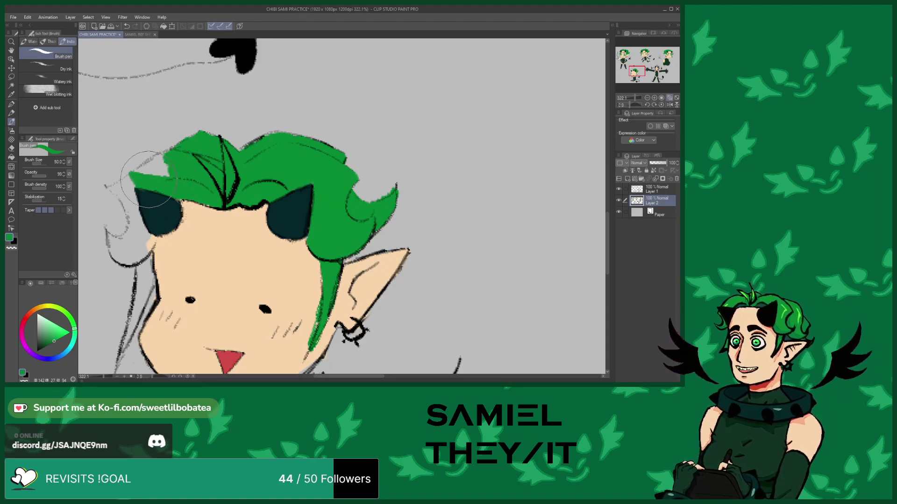
scroll(160, 166, "down", 5)
scroll(140, 196, "up", 6)
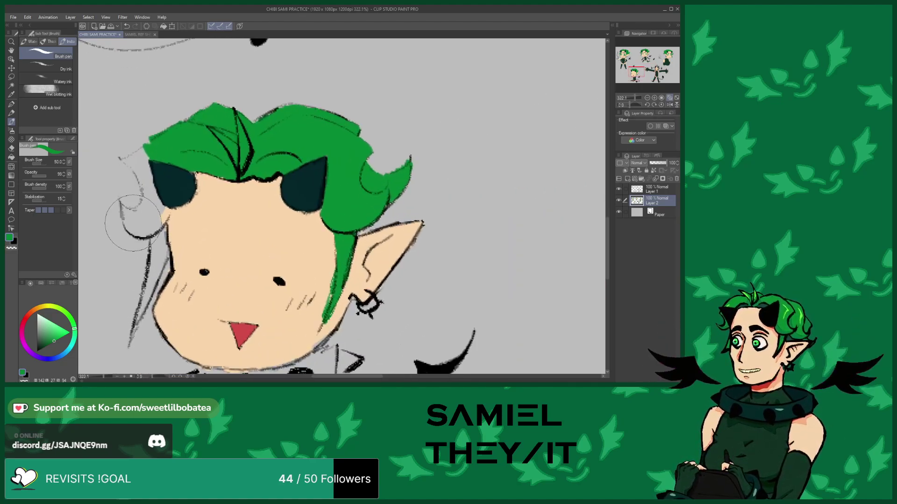
Color the seated chibi's far-side flipped curl and long sidelock green
left_click_drag(119, 208, 132, 230)
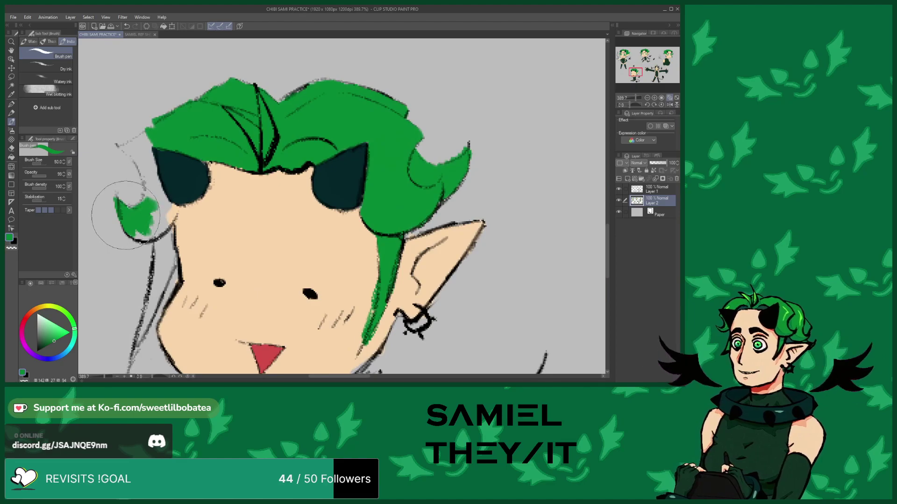
mouse_move(139, 167)
left_mouse_down()
mouse_move(133, 140)
mouse_move(144, 146)
left_mouse_up()
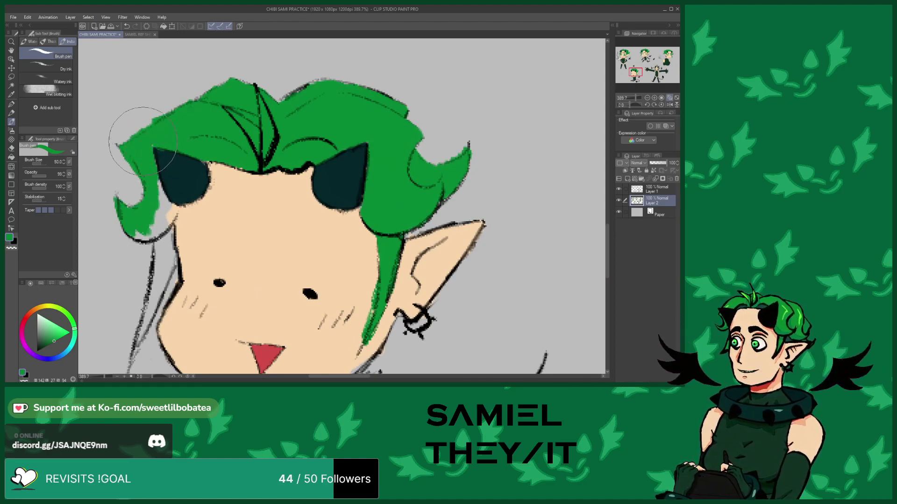
mouse_move(150, 180)
left_mouse_down()
mouse_move(144, 149)
mouse_move(153, 183)
left_mouse_up()
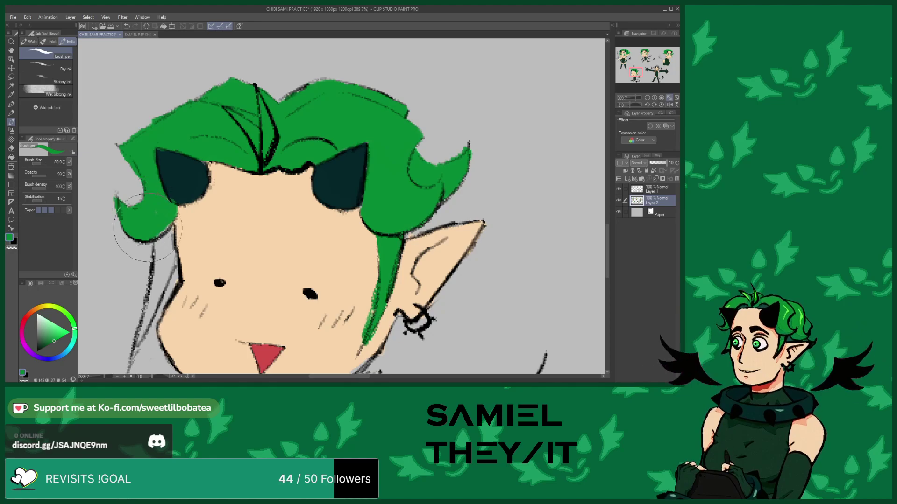
scroll(161, 209, "down", 3)
scroll(161, 267, "up", 3)
mouse_move(164, 262)
left_mouse_down()
mouse_move(156, 289)
mouse_move(190, 208)
mouse_move(179, 237)
mouse_move(190, 213)
left_mouse_up()
mouse_move(185, 163)
left_mouse_down()
mouse_move(178, 241)
mouse_move(179, 182)
mouse_move(167, 260)
mouse_move(178, 203)
left_mouse_up()
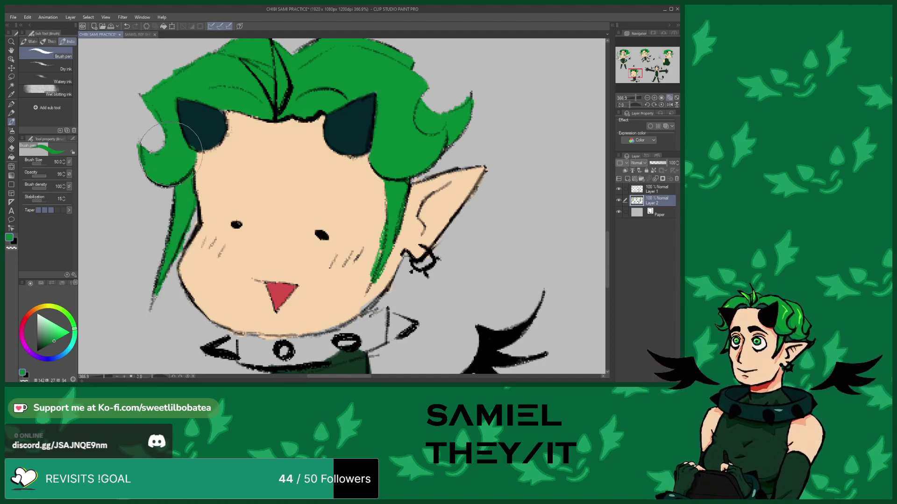
Trim the edge of the seated chibi's near sidelock along the cheek with sampled skin tone
left_click(12, 150)
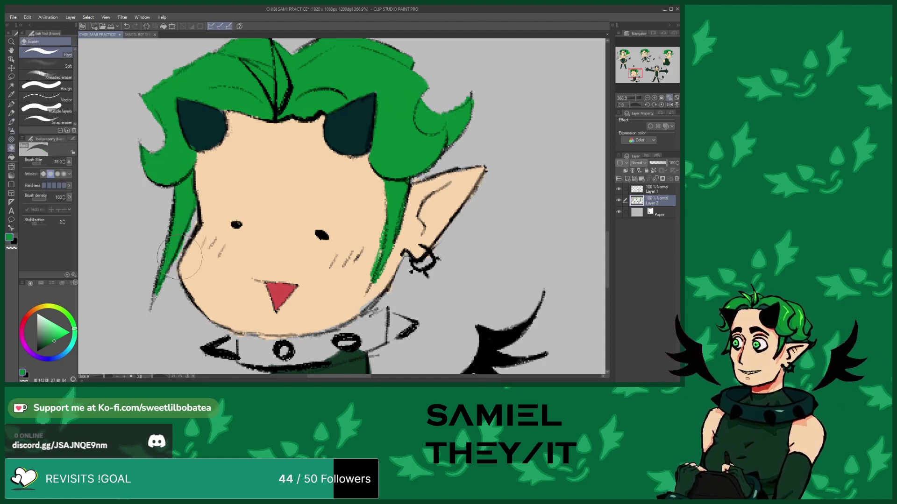
scroll(193, 219, "down", 5)
scroll(215, 186, "up", 5)
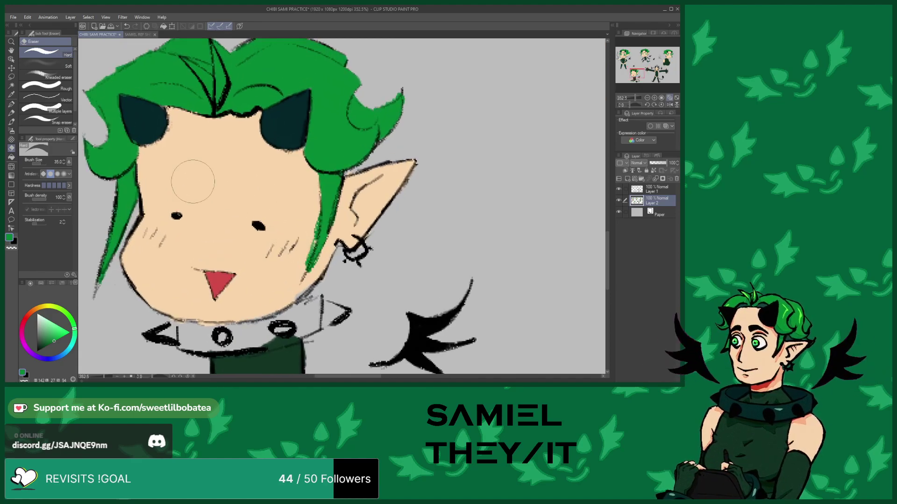
left_click(12, 122)
left_click(292, 206, "alt")
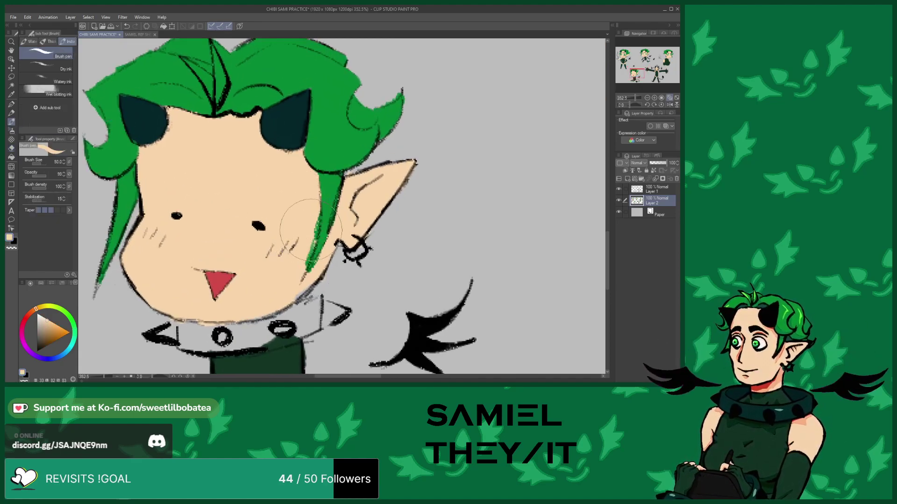
left_click_drag(310, 224, 305, 264)
left_click_drag(309, 234, 300, 269)
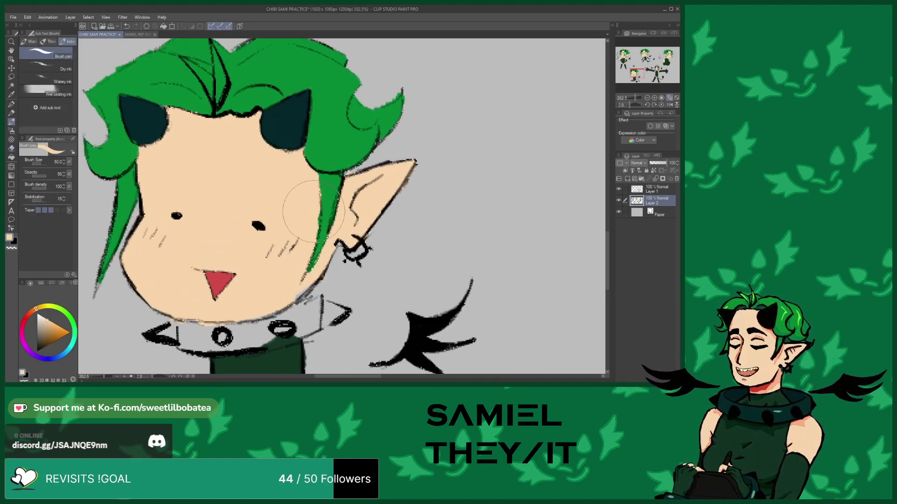
mouse_move(317, 229)
left_mouse_down()
mouse_move(322, 280)
mouse_move(308, 243)
mouse_move(292, 297)
mouse_move(262, 318)
mouse_move(346, 205)
mouse_move(348, 243)
mouse_move(310, 238)
mouse_move(337, 243)
mouse_move(310, 205)
left_mouse_up()
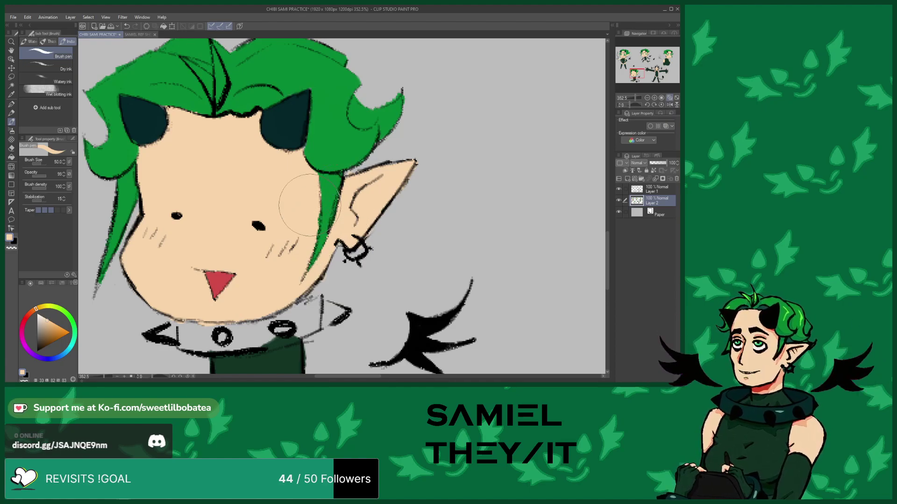
Color the seated chibi's spiked collar dark teal to match the reference sheet, and resample the skin tone
left_click(131, 35)
scroll(244, 177, "down", 5)
scroll(168, 224, "up", 5)
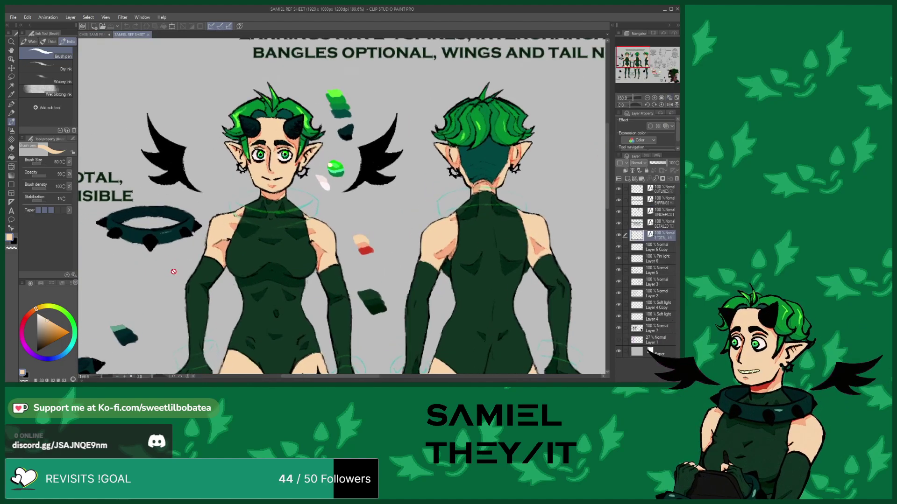
left_click(92, 35)
scroll(234, 262, "down", 3)
scroll(250, 296, "up", 3)
scroll(218, 256, "up", 1)
mouse_move(197, 254)
left_mouse_down()
mouse_move(233, 275)
mouse_move(276, 262)
mouse_move(345, 259)
mouse_move(410, 229)
mouse_move(374, 229)
mouse_move(299, 253)
mouse_move(281, 243)
mouse_move(213, 252)
mouse_move(241, 240)
mouse_move(233, 247)
mouse_move(335, 245)
mouse_move(388, 215)
left_mouse_up()
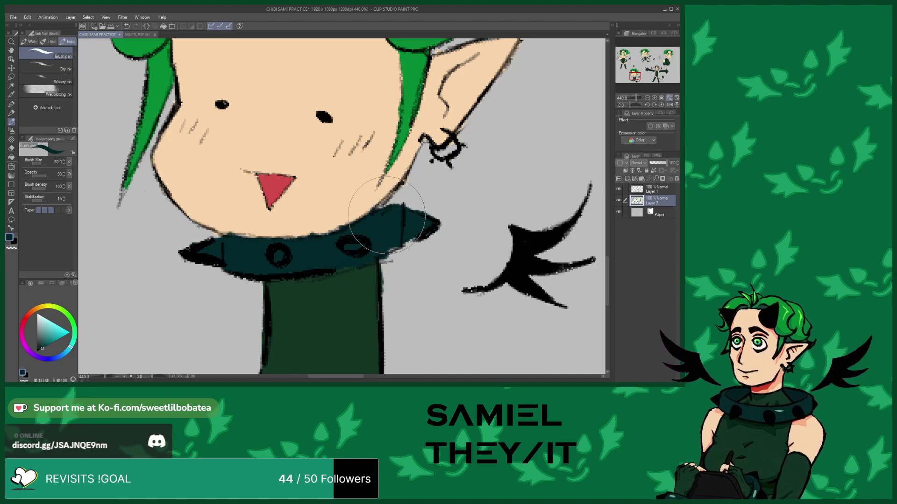
scroll(286, 232, "down", 3)
scroll(286, 232, "up", 3)
left_click(300, 208, "alt")
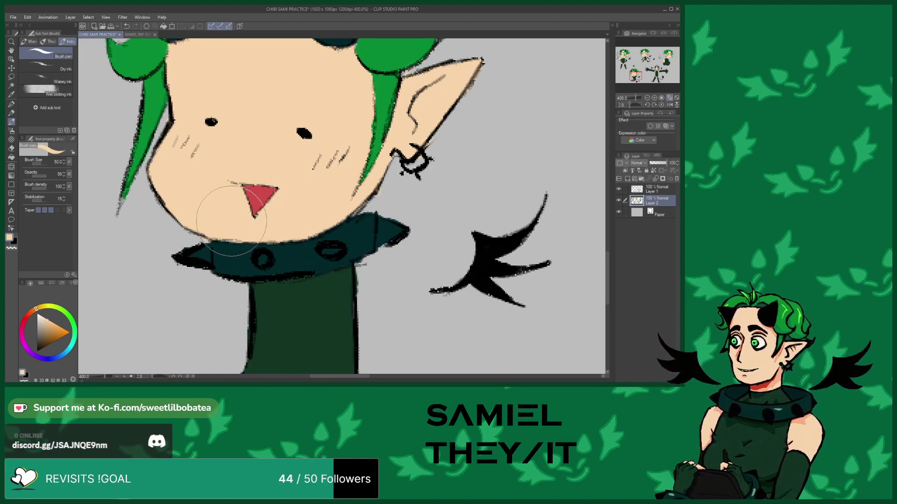
Open valentines post3.png to check the earlier seated chibi's coloring, close it, and return to the practice drawings
scroll(228, 220, "down", 3)
scroll(208, 223, "down", 3)
scroll(209, 157, "up", 3)
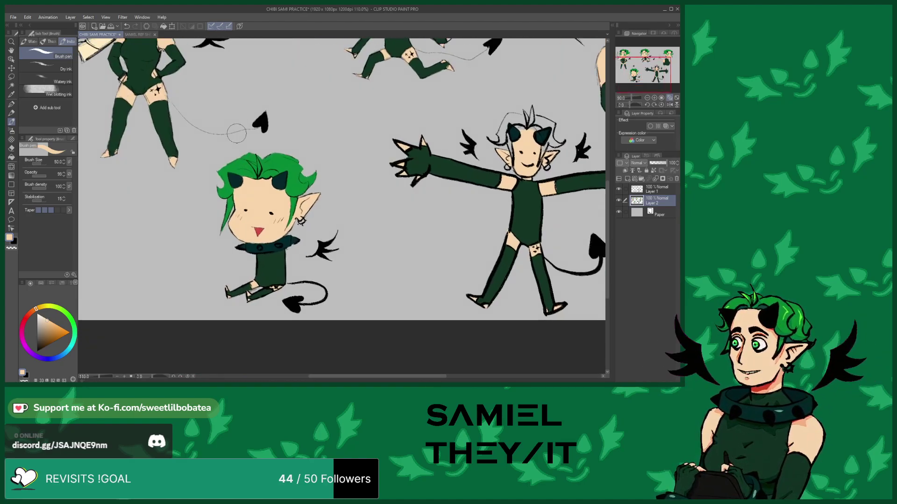
left_click(111, 26)
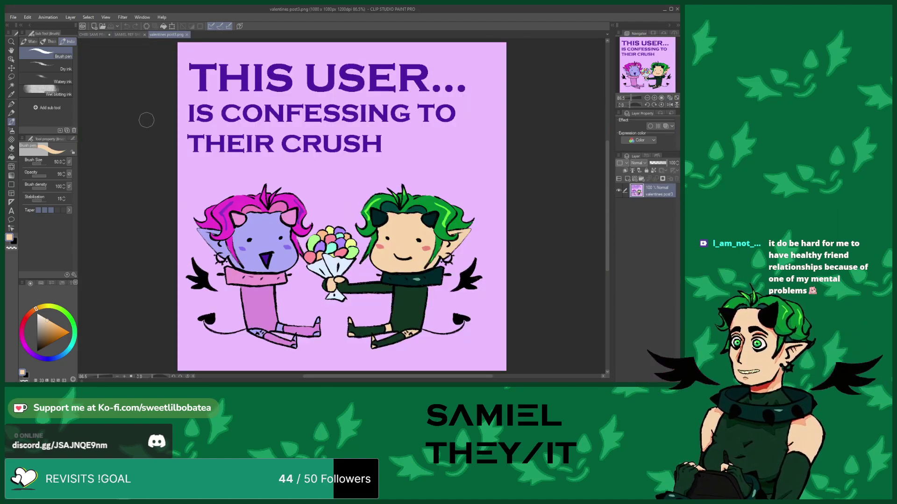
scroll(145, 120, "down", 2)
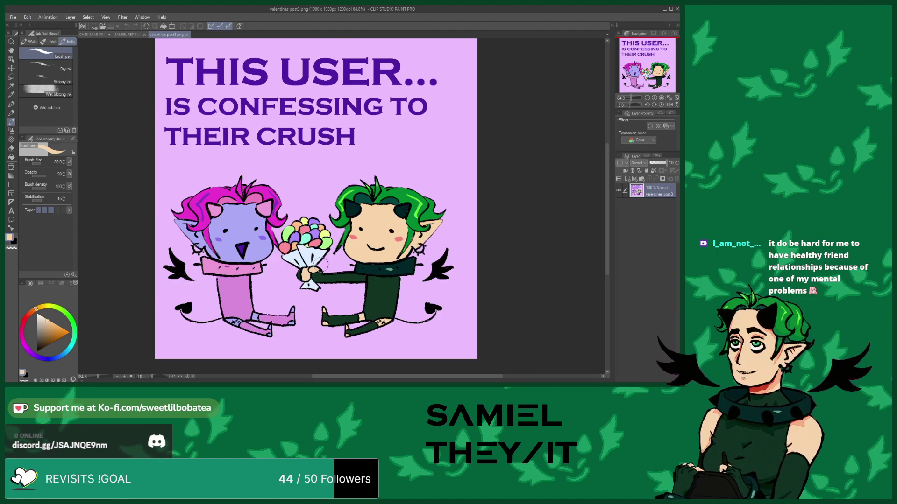
left_click(186, 35)
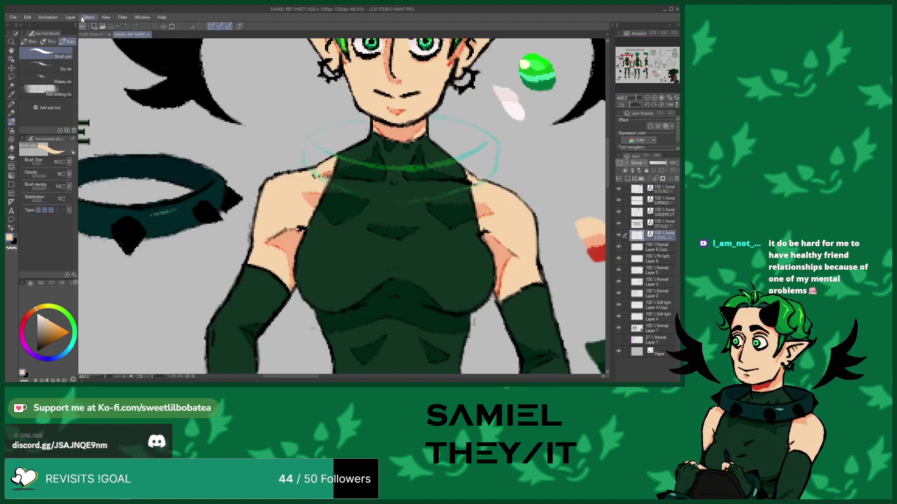
left_click(93, 35)
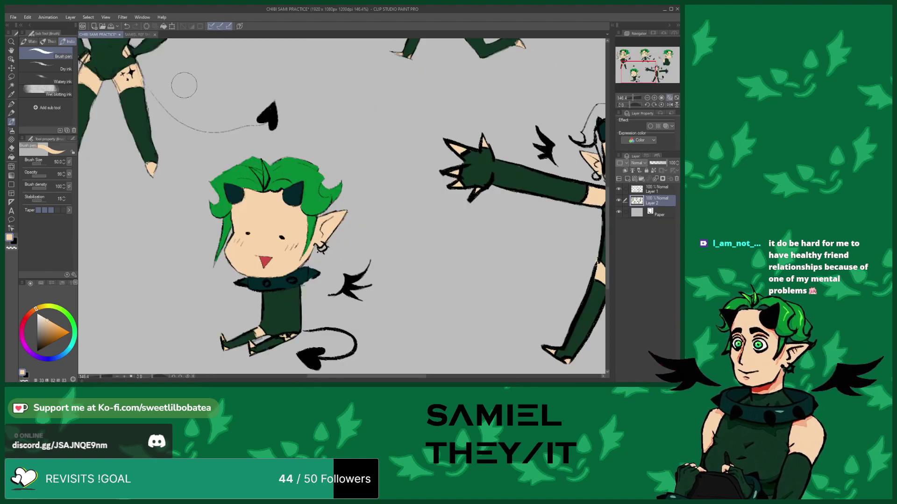
Sample the seated chibi's hair green and color one side of the outstretched-arm chibi's hair, including its flipped curl and sidelock
scroll(184, 85, "down", 5)
scroll(284, 301, "up", 3)
scroll(214, 216, "up", 1)
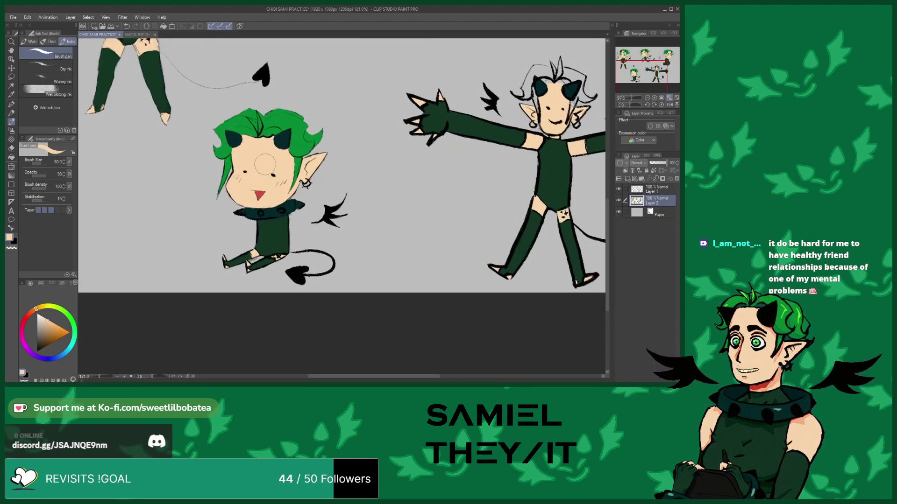
left_click(233, 133, "alt")
scroll(428, 125, "down", 3)
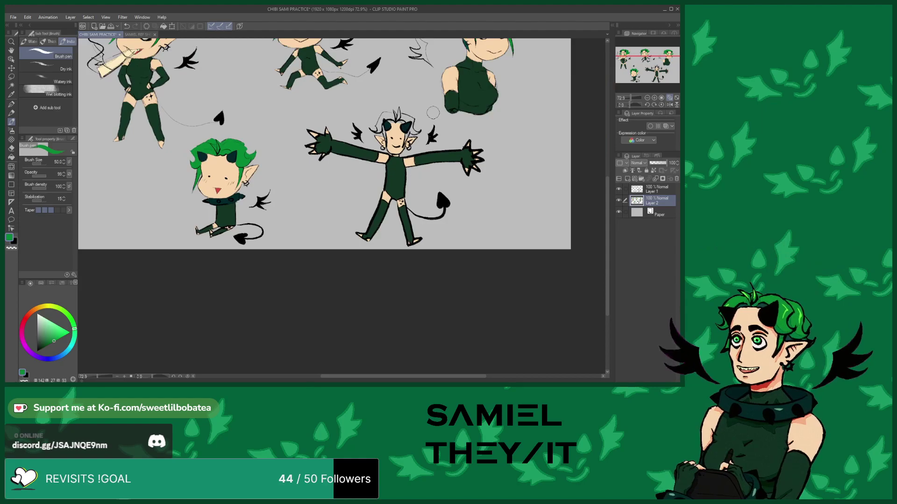
scroll(427, 125, "up", 6)
mouse_move(397, 140)
left_mouse_down()
mouse_move(382, 178)
mouse_move(391, 142)
mouse_move(410, 130)
mouse_move(432, 136)
mouse_move(417, 125)
mouse_move(417, 107)
mouse_move(411, 122)
mouse_move(422, 85)
mouse_move(409, 71)
mouse_move(420, 73)
mouse_move(368, 59)
mouse_move(357, 68)
mouse_move(386, 70)
mouse_move(368, 76)
mouse_move(390, 83)
mouse_move(406, 75)
mouse_move(383, 84)
mouse_move(415, 78)
mouse_move(378, 87)
mouse_move(381, 73)
mouse_move(399, 71)
mouse_move(377, 89)
mouse_move(311, 81)
mouse_move(315, 87)
mouse_move(306, 76)
mouse_move(340, 74)
left_mouse_up()
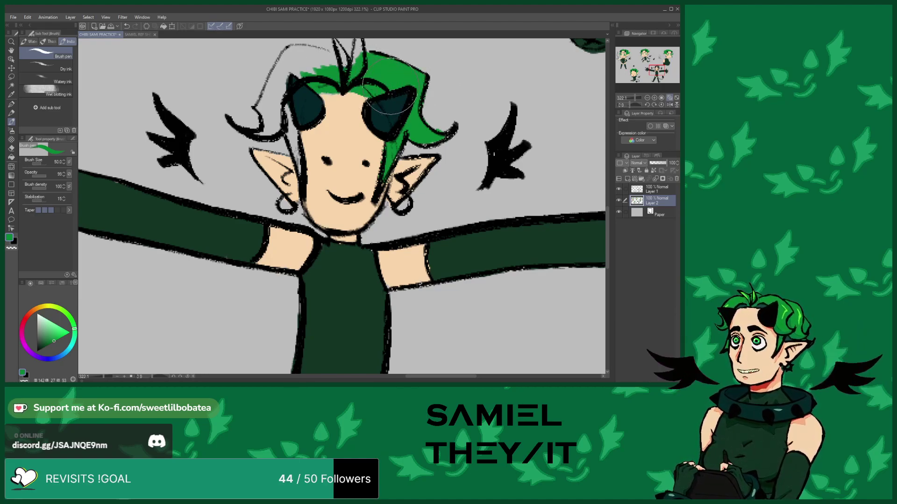
Color the outstretched-arm chibi's spiky center tufts and the uncolored side of its crown green
scroll(281, 196, "down", 2)
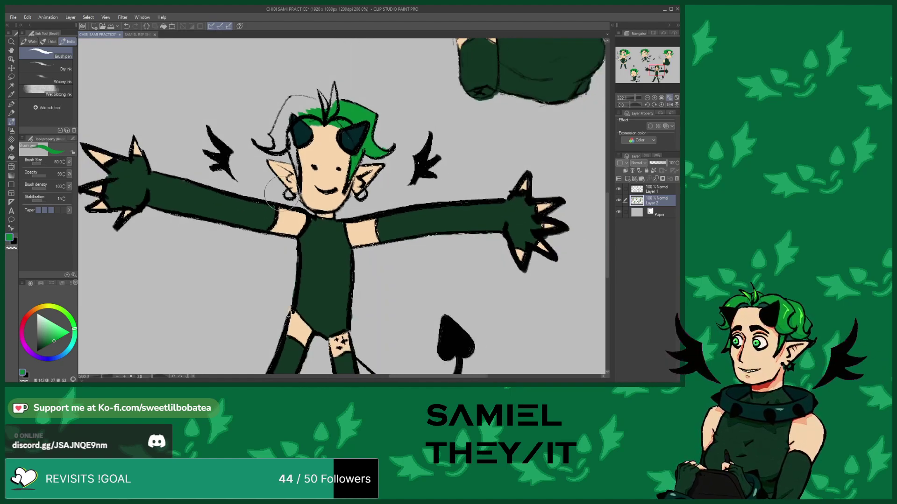
scroll(281, 194, "up", 1)
left_click(12, 148)
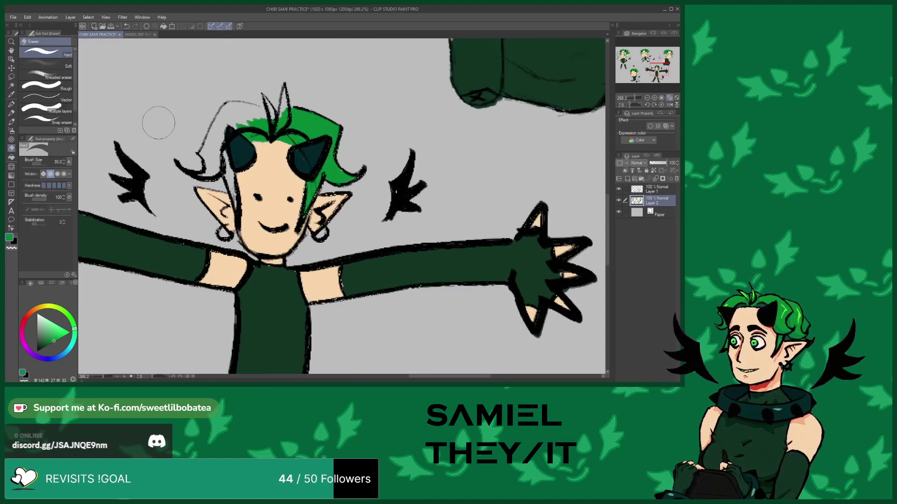
left_click(12, 122)
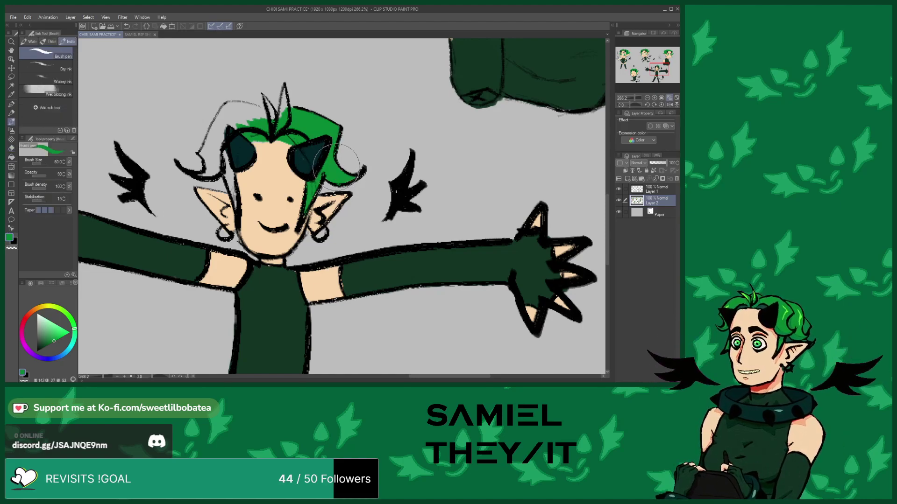
scroll(332, 161, "down", 2)
scroll(318, 158, "up", 3)
mouse_move(310, 174)
left_mouse_down()
mouse_move(314, 131)
mouse_move(317, 167)
mouse_move(317, 138)
mouse_move(298, 177)
mouse_move(290, 148)
mouse_move(300, 173)
mouse_move(288, 148)
mouse_move(289, 161)
mouse_move(254, 159)
mouse_move(276, 157)
mouse_move(274, 166)
mouse_move(228, 163)
mouse_move(233, 181)
mouse_move(239, 171)
mouse_move(262, 173)
mouse_move(211, 206)
mouse_move(217, 178)
mouse_move(235, 189)
left_mouse_up()
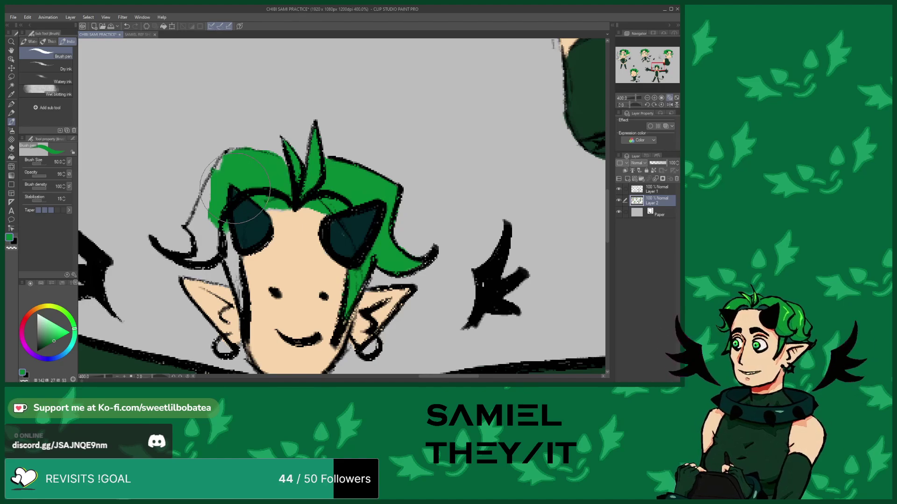
Color the outstretched-arm chibi's remaining curl and sidelock green, and erase the spill outside that side's hair outline
scroll(238, 210, "down", 5)
scroll(236, 243, "up", 5)
mouse_move(234, 258)
left_mouse_down()
mouse_move(209, 169)
mouse_move(196, 200)
mouse_move(159, 226)
mouse_move(190, 204)
mouse_move(170, 177)
mouse_move(201, 110)
mouse_move(206, 119)
mouse_move(219, 98)
mouse_move(185, 118)
left_mouse_up()
left_click(11, 148)
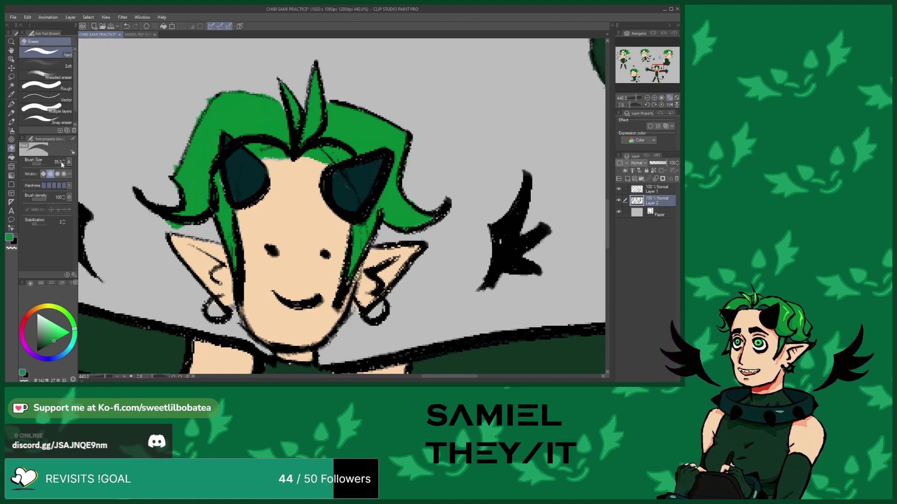
left_click_drag(153, 217, 170, 227)
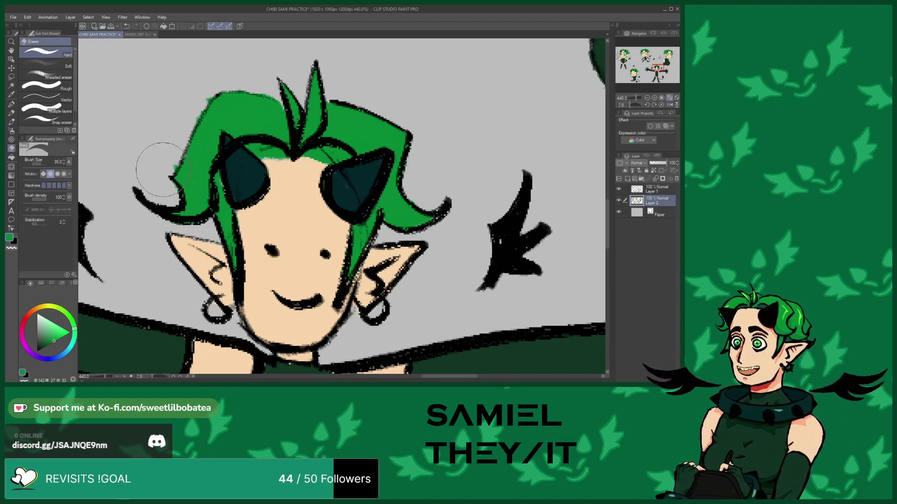
left_click_drag(194, 111, 206, 93)
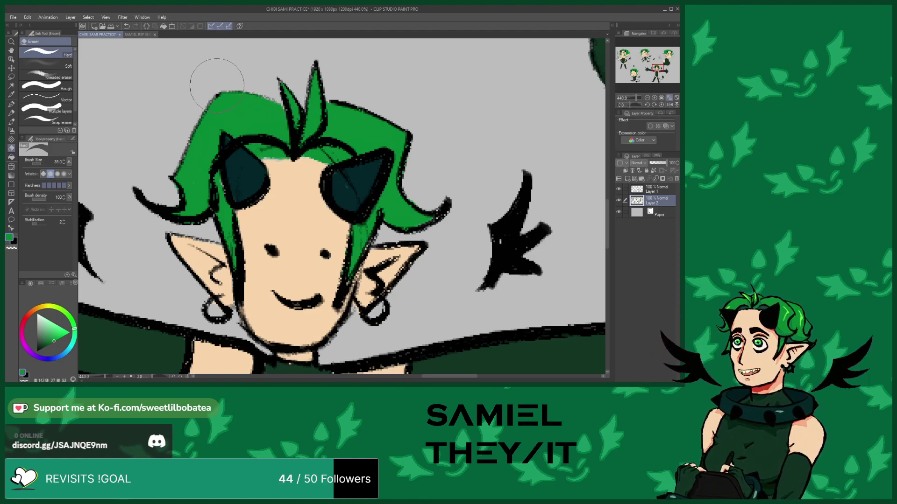
Touch up the outstretched-arm chibi's larger horn with sampled dark teal, and resample the hair green
left_click(10, 123)
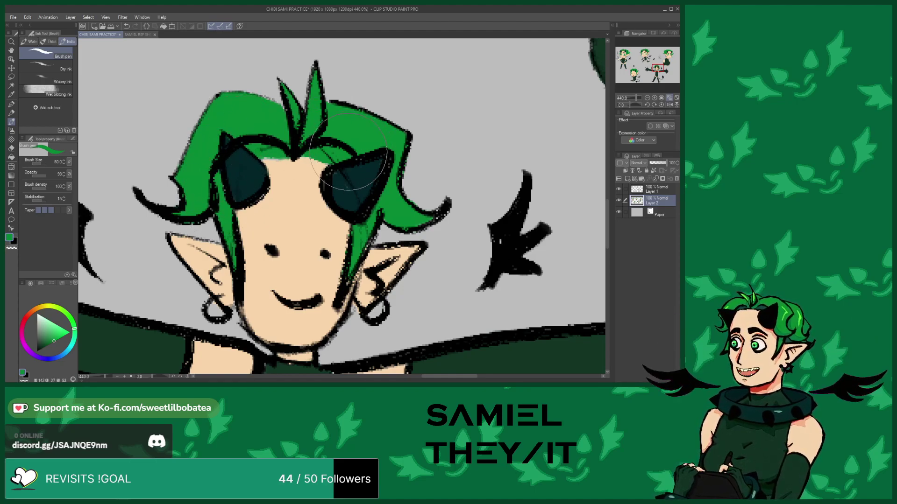
left_click(349, 188, "alt")
mouse_move(339, 177)
left_mouse_down()
mouse_move(374, 173)
mouse_move(345, 187)
mouse_move(361, 192)
mouse_move(338, 180)
mouse_move(355, 201)
mouse_move(411, 219)
mouse_move(400, 209)
mouse_move(457, 208)
mouse_move(455, 201)
mouse_move(486, 238)
left_mouse_up()
left_click(392, 206, "alt")
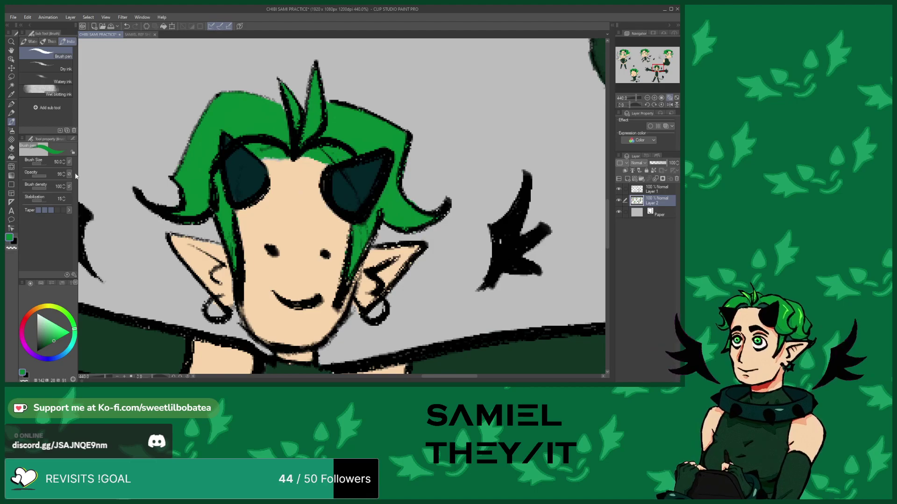
left_click(11, 149)
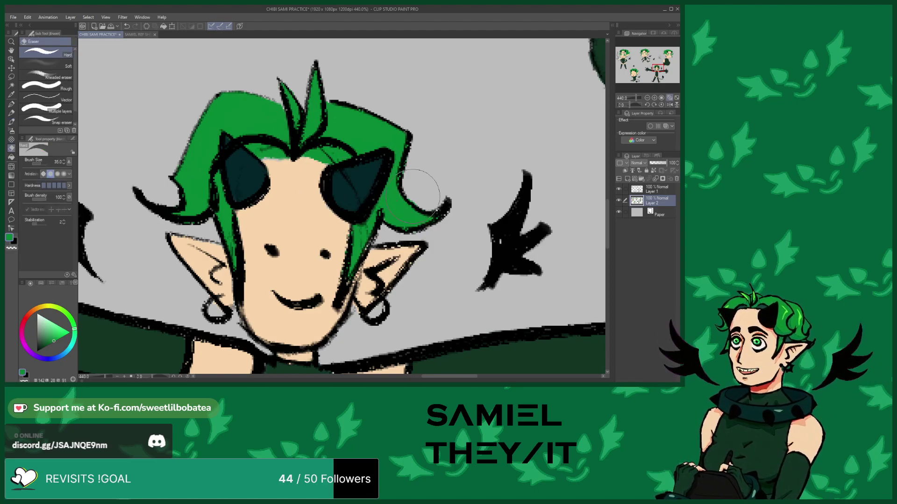
left_click(11, 122)
Fill the bust portrait's outlined wing solid black on Layer 1
scroll(260, 159, "down", 6)
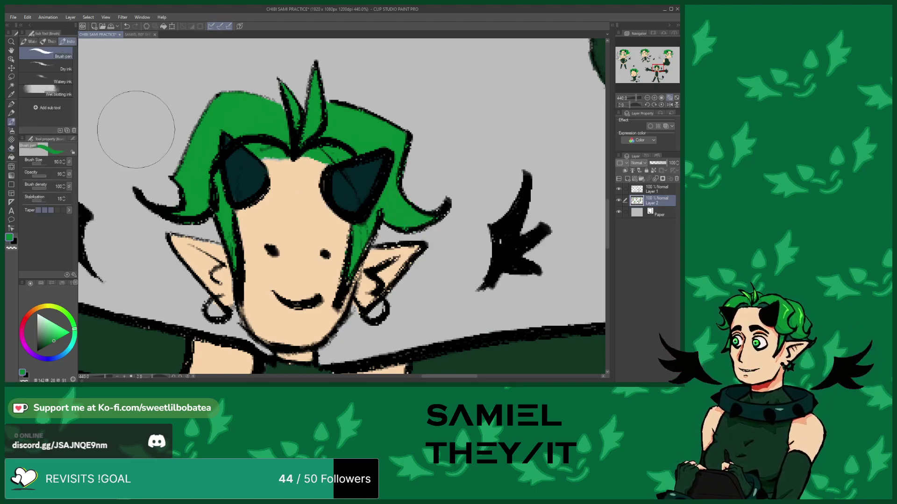
scroll(261, 159, "down", 8)
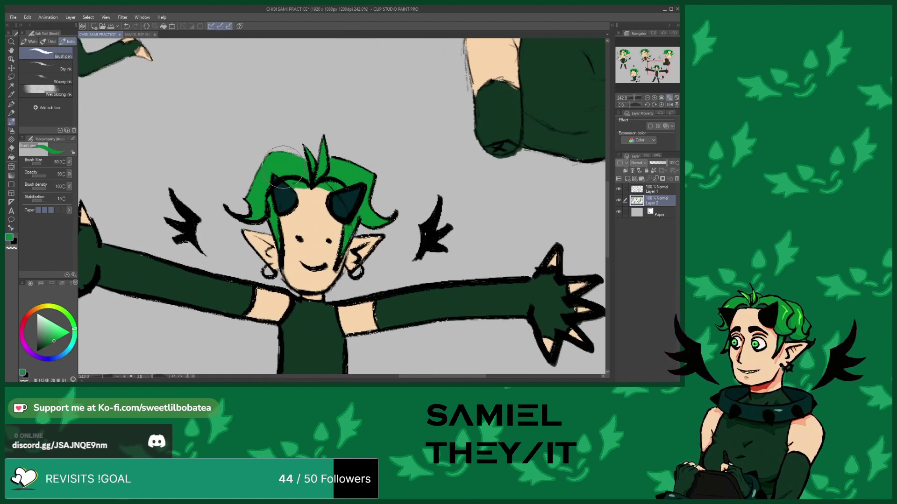
scroll(324, 262, "down", 2)
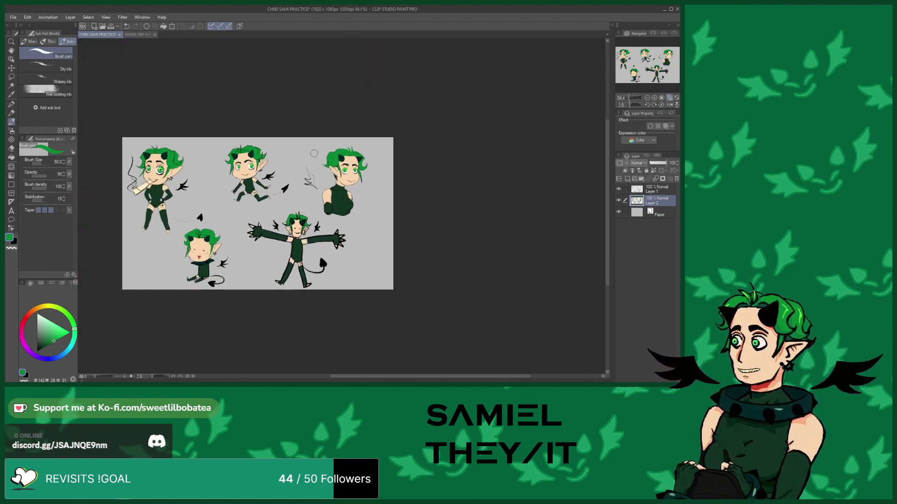
scroll(263, 151, "up", 10)
key("x")
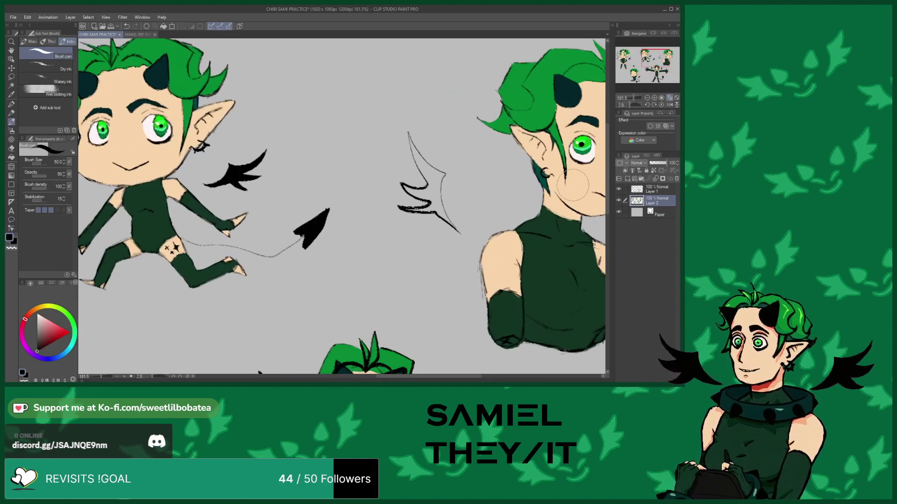
left_click(658, 192)
scroll(460, 219, "up", 4)
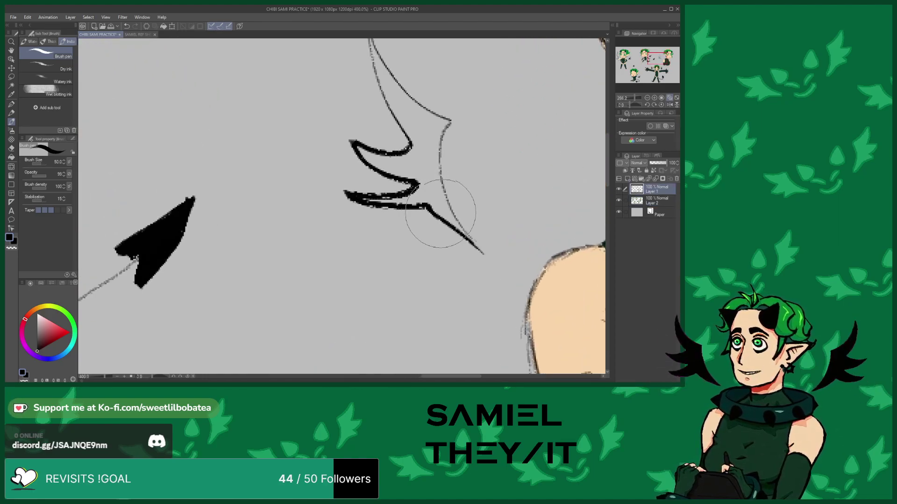
mouse_move(476, 244)
left_mouse_down()
mouse_move(425, 194)
mouse_move(430, 184)
mouse_move(455, 226)
mouse_move(427, 141)
mouse_move(434, 184)
mouse_move(435, 129)
mouse_move(449, 120)
mouse_move(393, 91)
mouse_move(372, 46)
mouse_move(393, 110)
mouse_move(388, 82)
mouse_move(409, 109)
mouse_move(380, 68)
mouse_move(441, 118)
mouse_move(402, 105)
mouse_move(420, 110)
mouse_move(427, 125)
mouse_move(420, 150)
mouse_move(414, 129)
left_mouse_up()
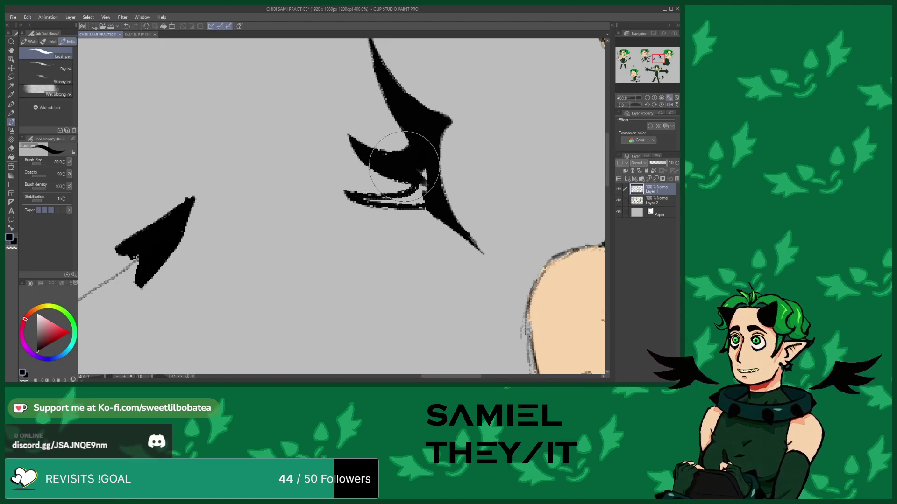
mouse_move(423, 174)
left_mouse_down()
mouse_move(410, 200)
mouse_move(425, 187)
mouse_move(367, 200)
mouse_move(392, 203)
mouse_move(337, 189)
mouse_move(427, 204)
left_mouse_up()
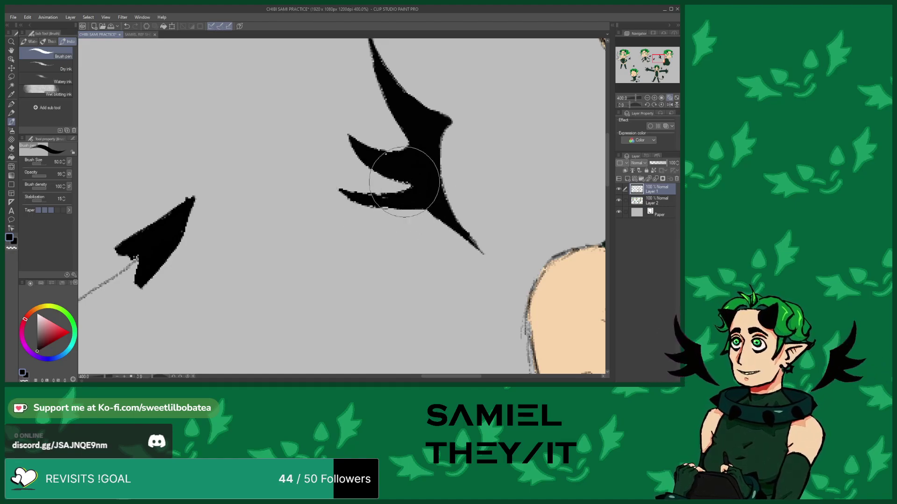
scroll(389, 159, "down", 3)
scroll(414, 150, "up", 3)
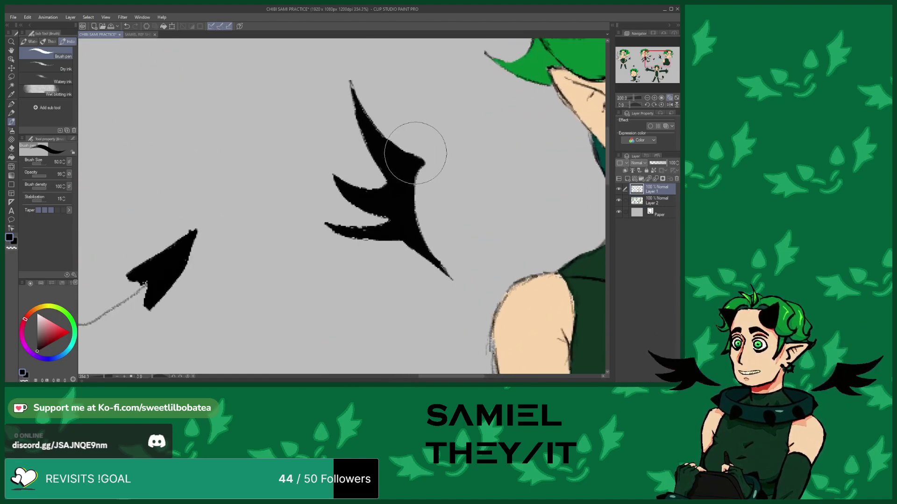
Sample the dark teal undercut color from the SAMIEL REF SHEET and return to the practice drawings
scroll(404, 155, "down", 10)
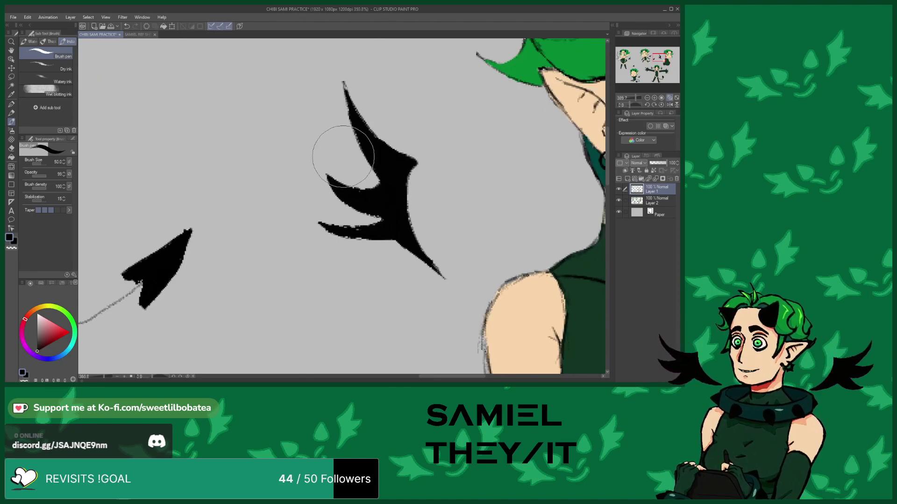
scroll(380, 269, "up", 1)
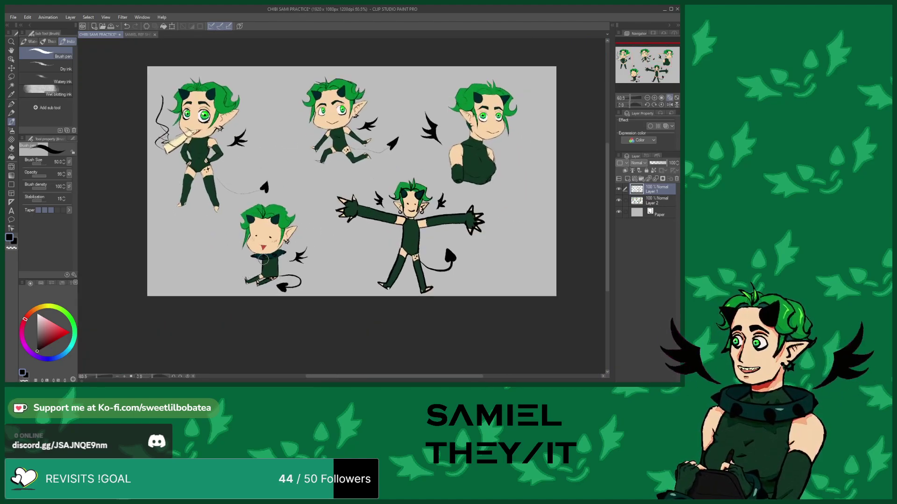
scroll(174, 76, "up", 8)
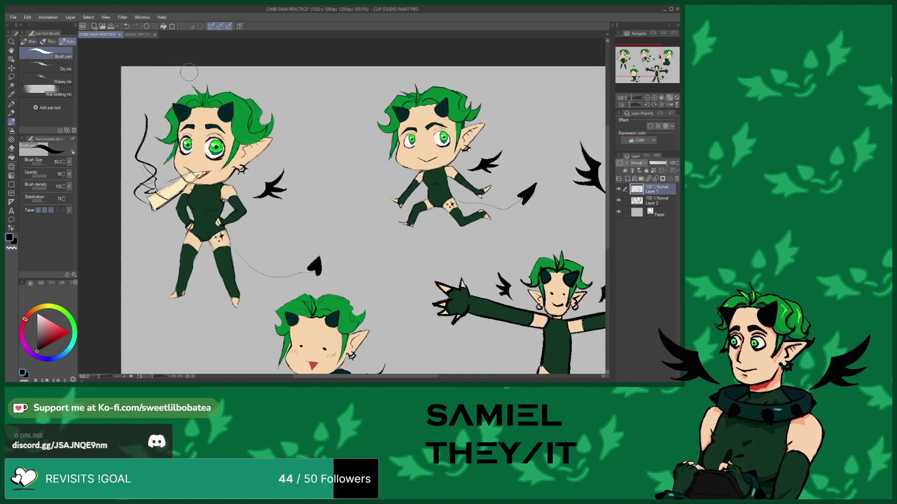
left_click(135, 34)
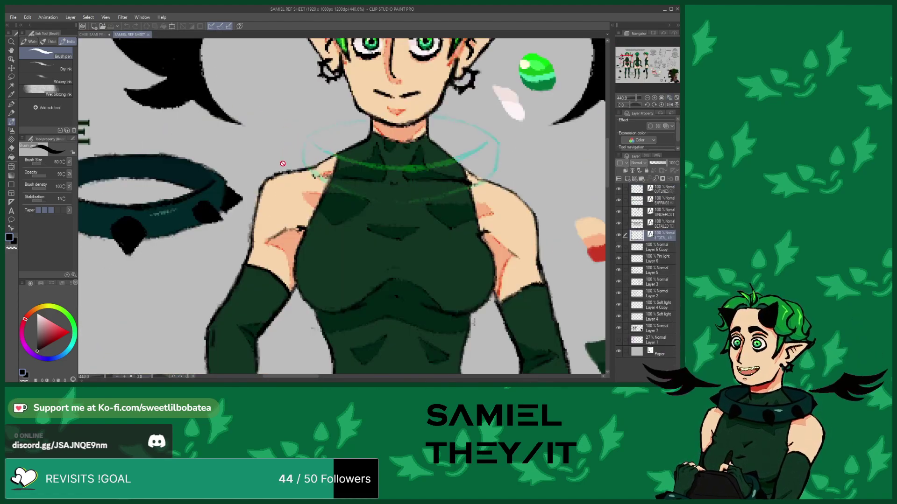
scroll(283, 156, "down", 4)
scroll(284, 157, "up", 3)
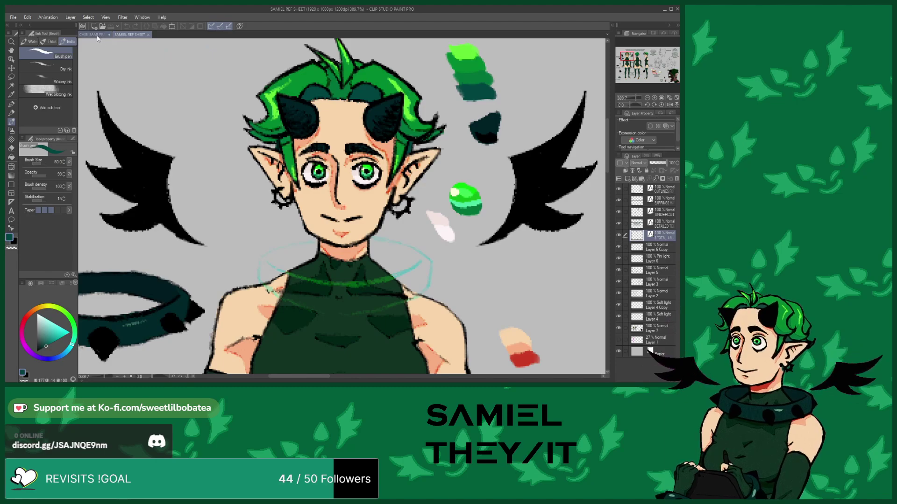
left_click(93, 35)
Color the undercut patches along the smoking chibi's hairline dark teal on Layer 2, undoing the stroke made on Layer 1
mouse_move(289, 167)
left_mouse_down()
mouse_move(237, 175)
mouse_move(246, 183)
left_mouse_up()
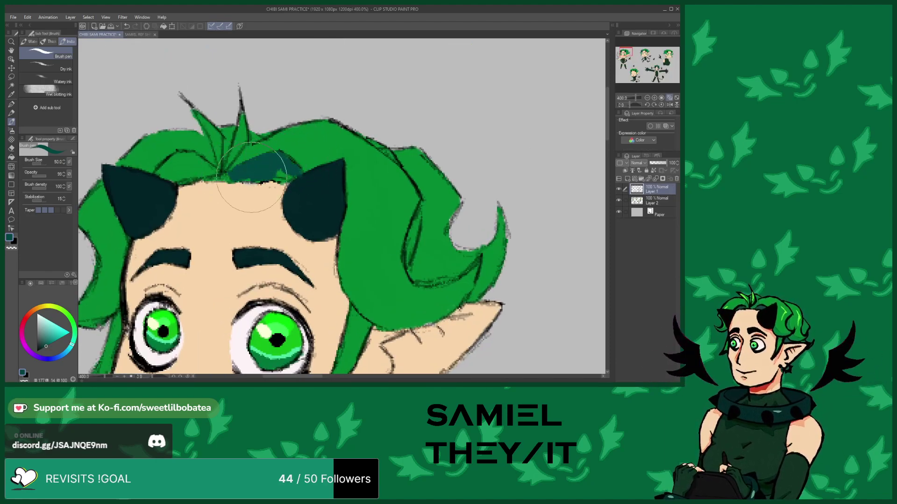
left_click(127, 26)
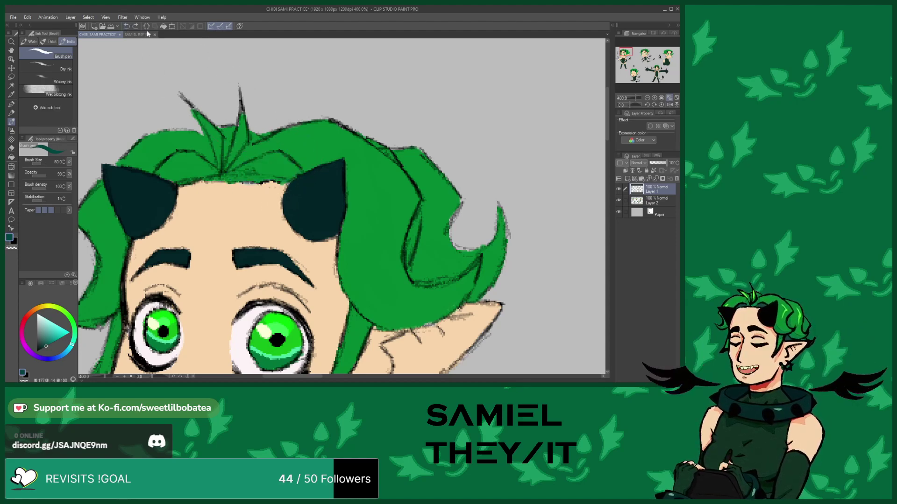
left_click(654, 201)
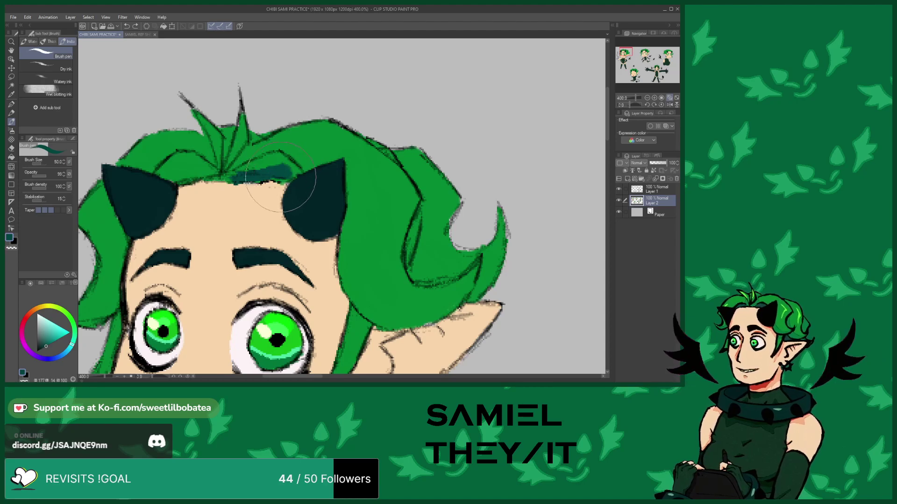
mouse_move(289, 168)
left_mouse_down()
mouse_move(217, 176)
mouse_move(180, 165)
mouse_move(149, 187)
mouse_move(181, 177)
mouse_move(168, 189)
mouse_move(234, 183)
mouse_move(228, 203)
left_mouse_up()
left_click(228, 203, "alt")
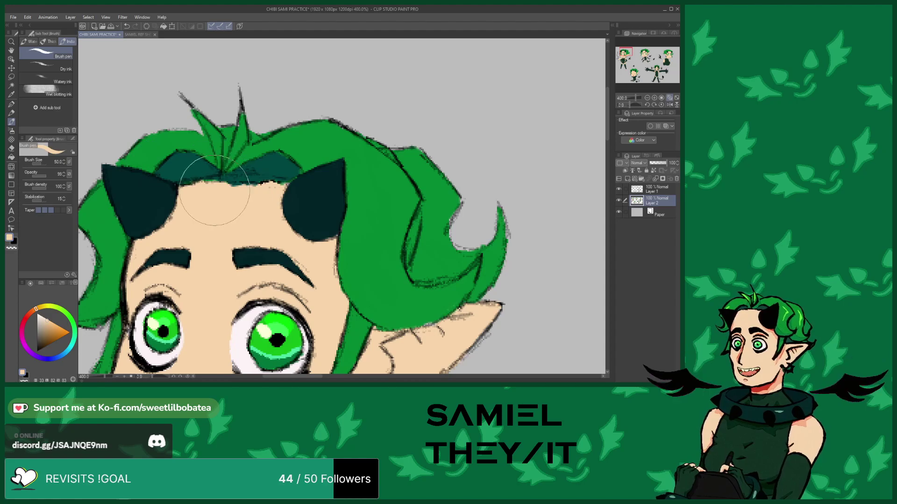
left_click(262, 173, "alt")
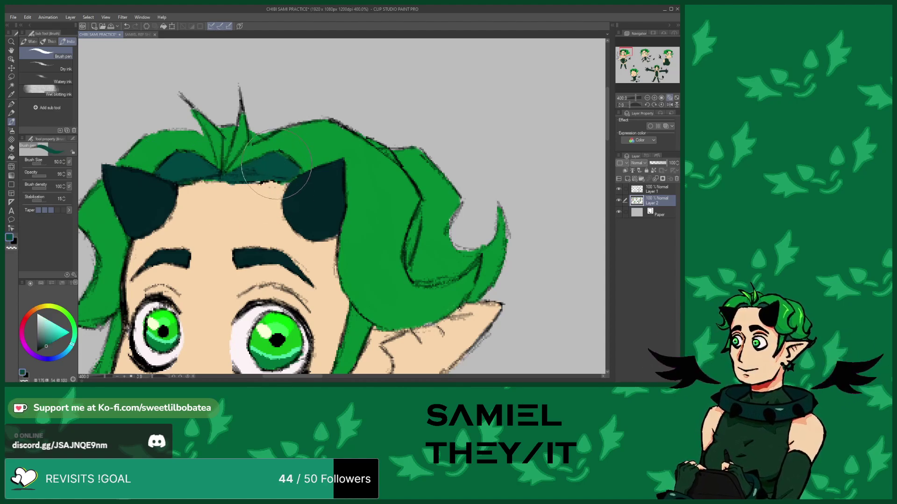
Color the undercut patches between the running chibi's horns dark teal
scroll(253, 167, "down", 2)
scroll(317, 203, "down", 2)
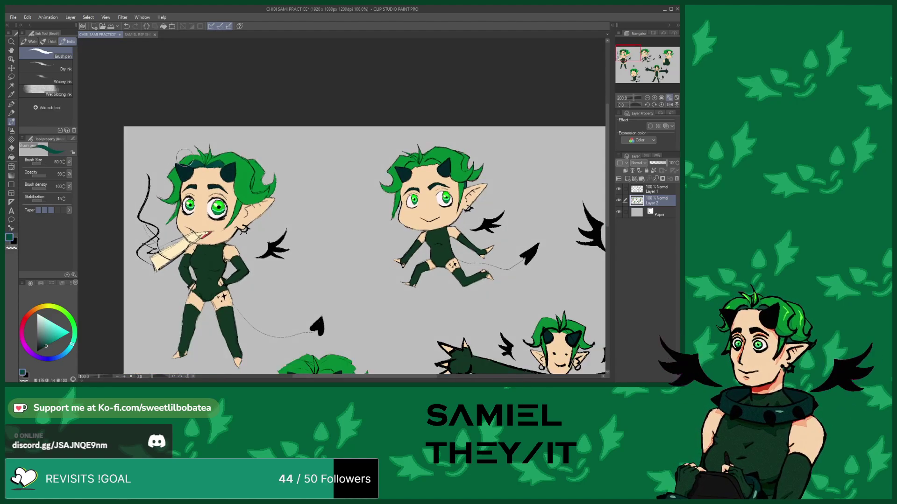
scroll(389, 165, "up", 4)
mouse_move(389, 164)
left_mouse_down()
mouse_move(371, 184)
mouse_move(388, 180)
mouse_move(351, 192)
mouse_move(462, 158)
mouse_move(497, 170)
mouse_move(468, 161)
left_mouse_up()
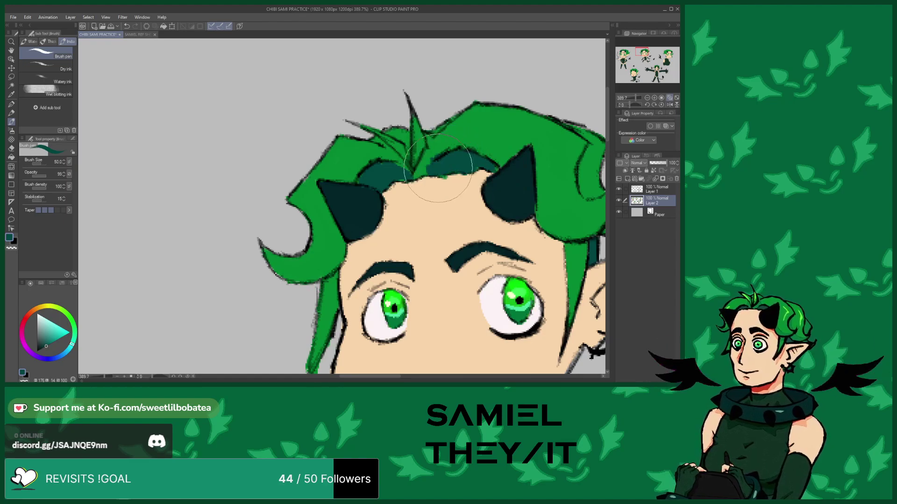
Color the undercut patches along the bust portrait's hairline dark teal
scroll(232, 153, "down", 8)
scroll(185, 154, "down", 2)
scroll(355, 168, "up", 9)
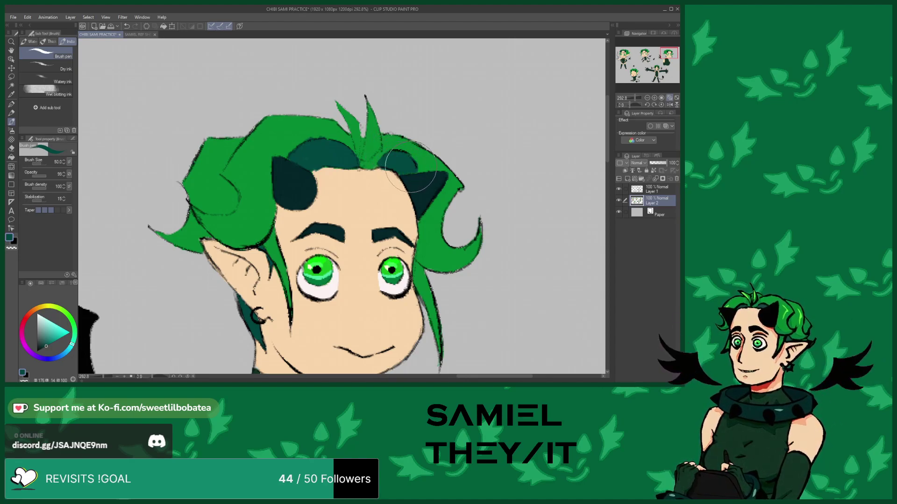
left_click(284, 138, "alt")
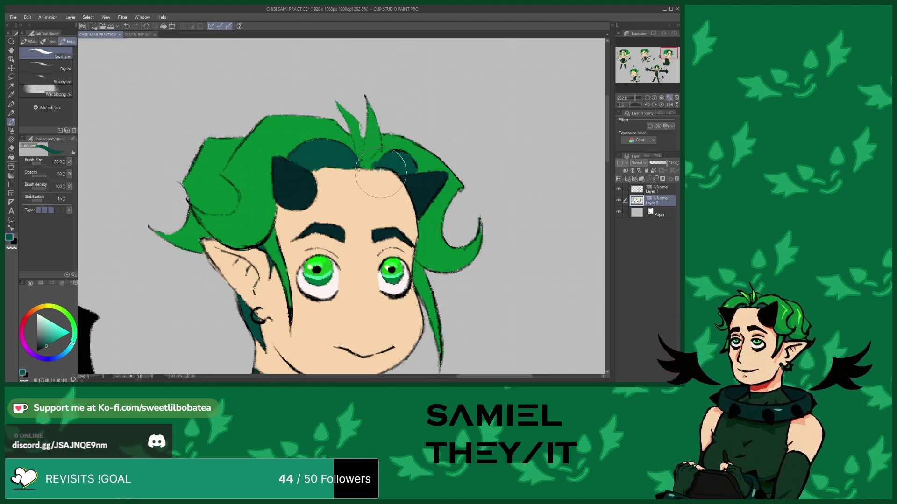
Color the undercut patches between the spread-armed chibi's horns with dark teal sampled from the bust portrait's undercut
left_click(381, 173, "alt")
left_click(396, 160, "alt")
scroll(396, 160, "down", 8)
scroll(279, 229, "up", 8)
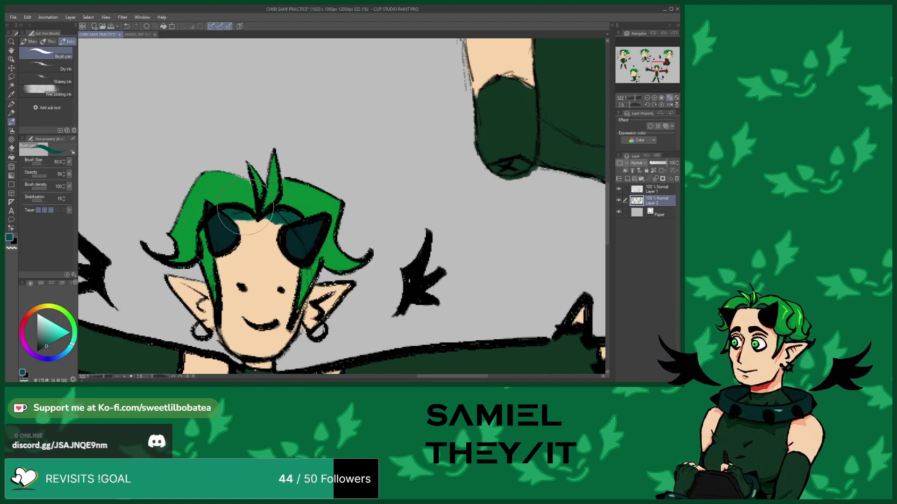
scroll(247, 210, "down", 8)
Color the undercut patches between the sitting chibi's horns dark teal
scroll(170, 194, "up", 5)
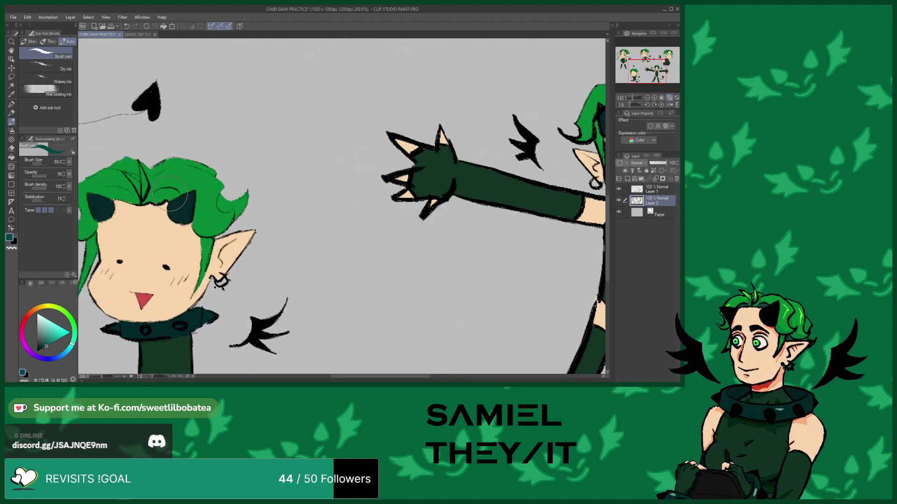
scroll(170, 193, "up", 4)
mouse_move(169, 193)
left_mouse_down()
mouse_move(141, 205)
mouse_move(174, 187)
mouse_move(189, 191)
mouse_move(180, 181)
mouse_move(126, 176)
left_mouse_up()
scroll(180, 180, "down", 1)
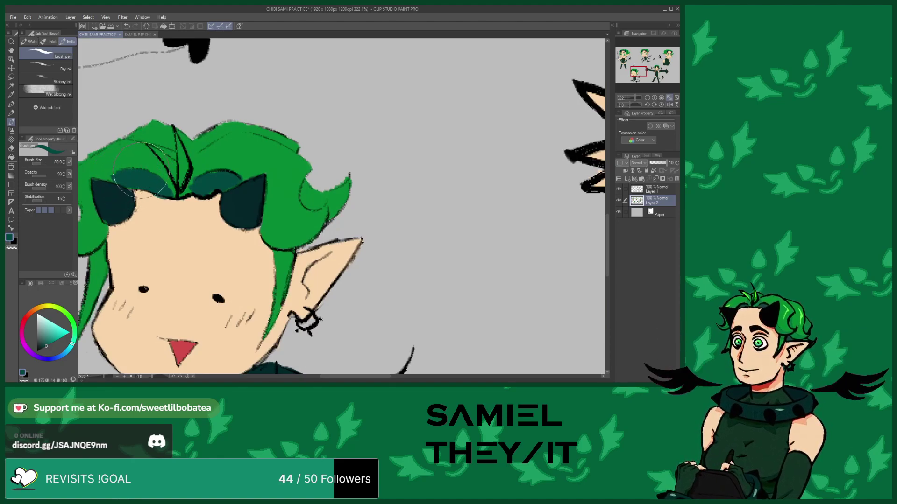
scroll(139, 169, "down", 5)
Shift the sampled skin tone to a pinkish red and paint blush over both of the sitting chibi's cheeks
scroll(145, 239, "up", 4)
left_click(145, 239, "alt")
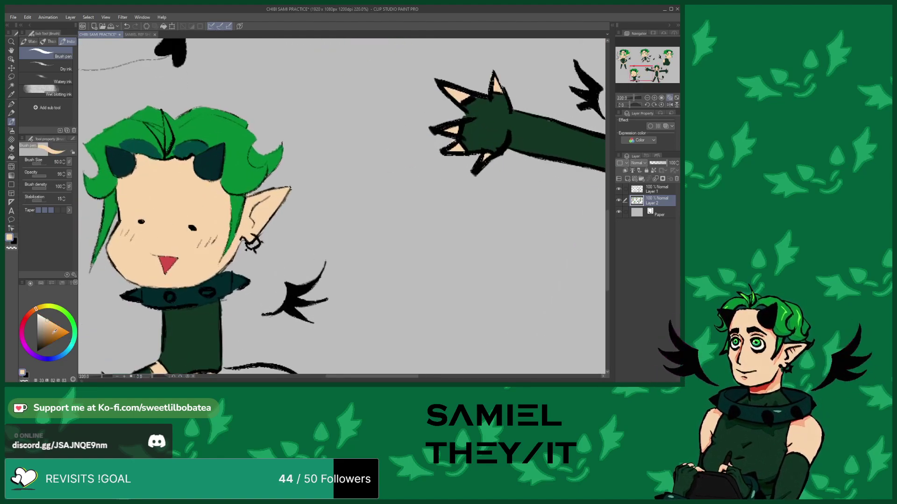
left_click_drag(38, 316, 33, 315)
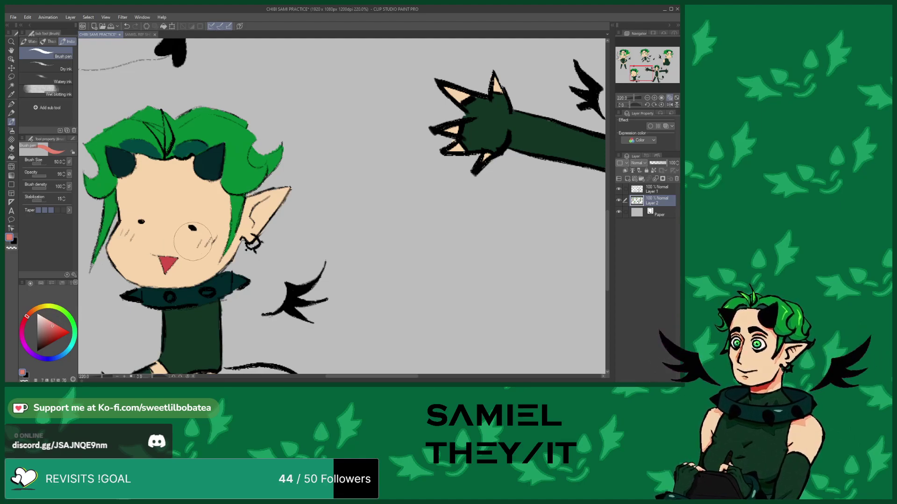
left_click_drag(202, 245, 213, 241)
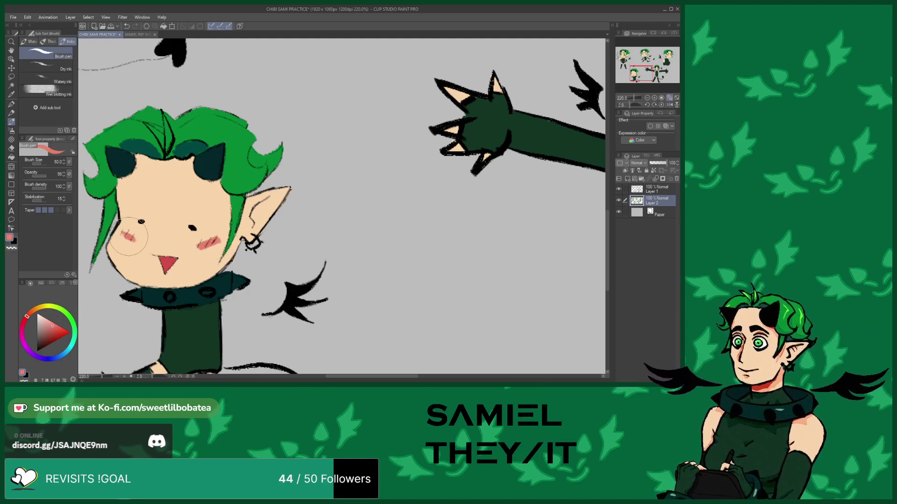
scroll(378, 251, "down", 8)
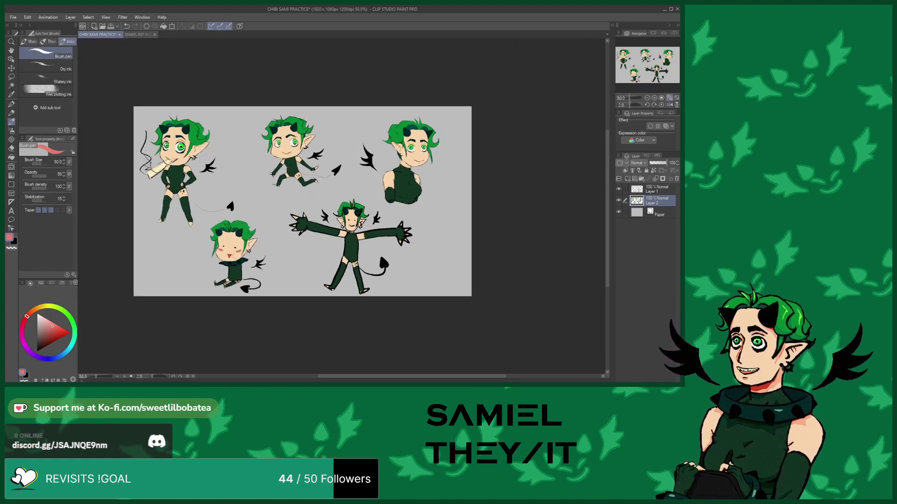
Paint round pinkish-red blush spots on both of the running chibi's cheeks
scroll(261, 172, "up", 6)
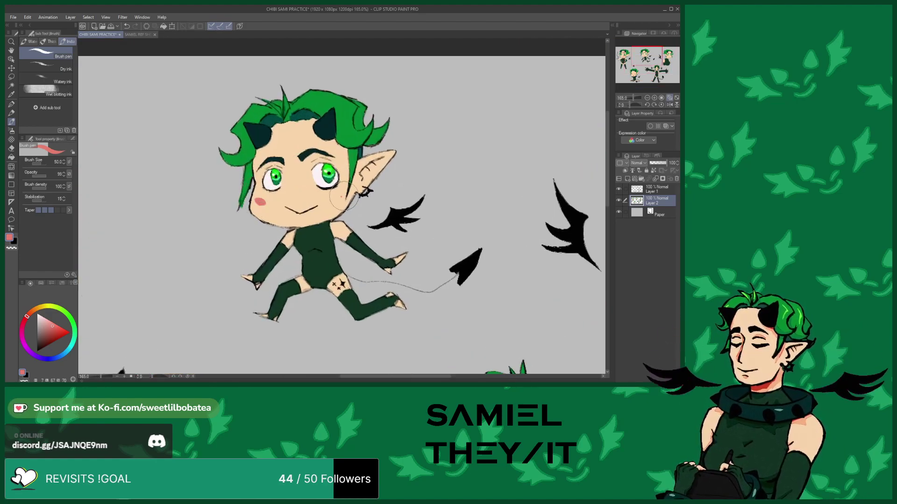
scroll(341, 196, "down", 6)
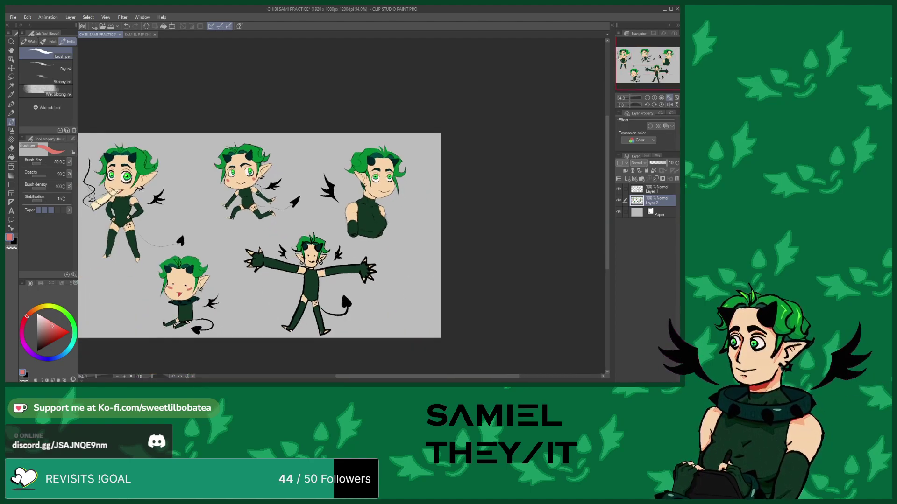
scroll(301, 205, "up", 2)
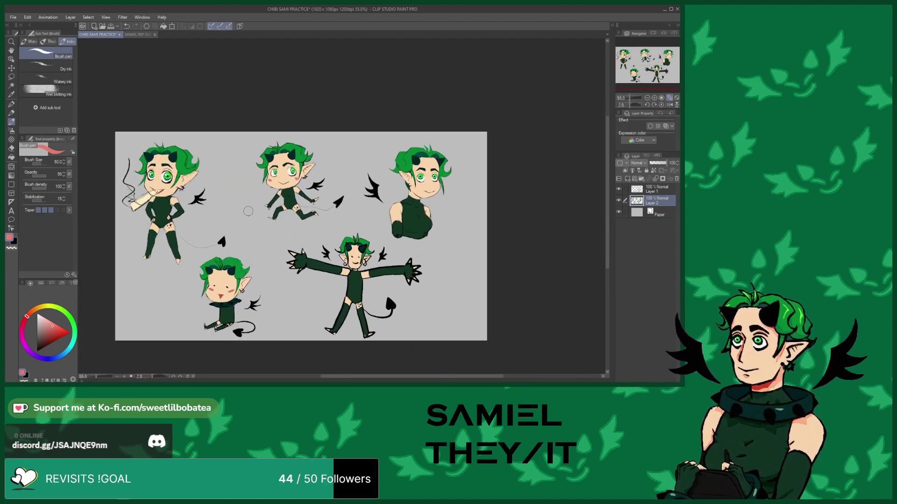
scroll(250, 211, "up", 1)
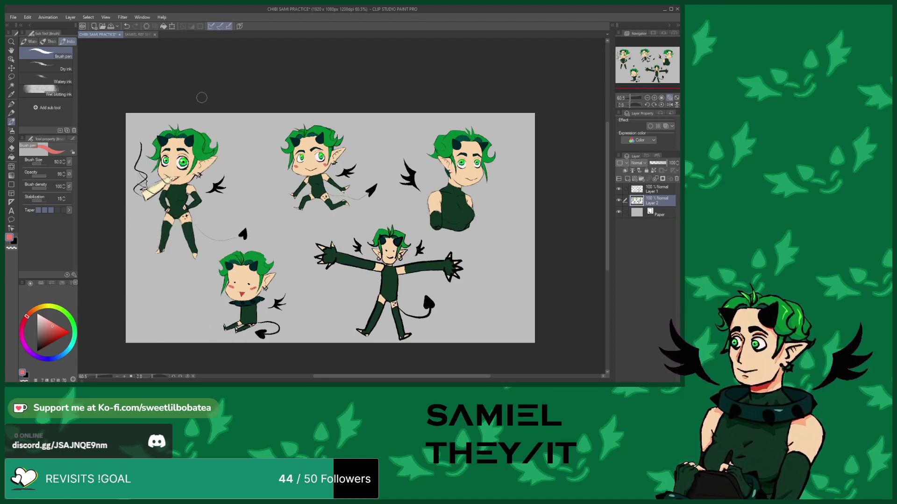
Sample the dark green clothing shadow color from the SAMIEL REF SHEET and return to the practice drawings
scroll(154, 187, "up", 3)
scroll(168, 95, "up", 2)
left_click(133, 35)
scroll(280, 152, "down", 4)
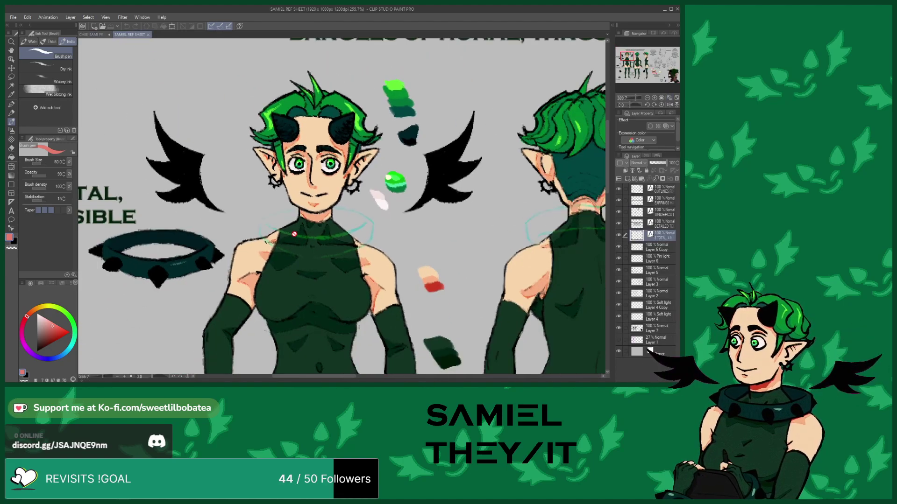
scroll(299, 243, "up", 6)
right_click(264, 278)
left_click(92, 36)
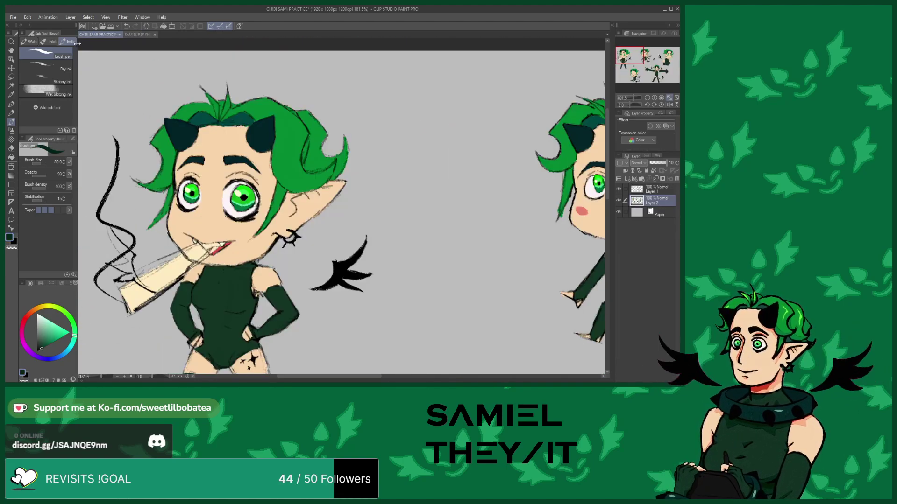
Shade the smoking chibi's bodysuit dark green at the neck, chest and under the bust
scroll(152, 191, "down", 2)
scroll(224, 254, "up", 5)
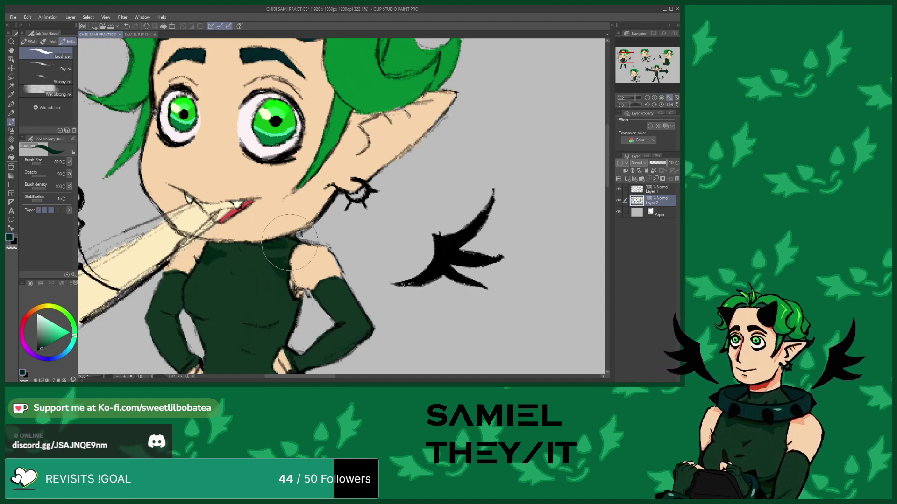
scroll(221, 270, "down", 1)
scroll(220, 269, "up", 2)
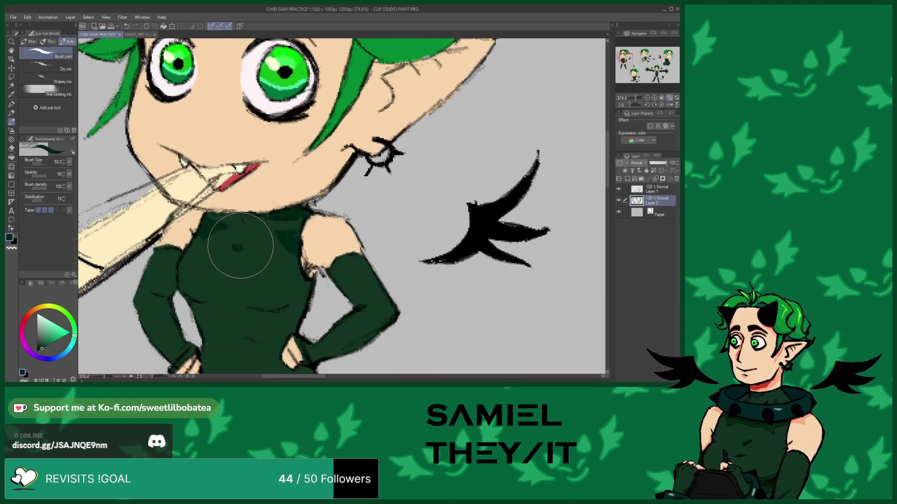
scroll(236, 241, "down", 3)
scroll(222, 262, "up", 3)
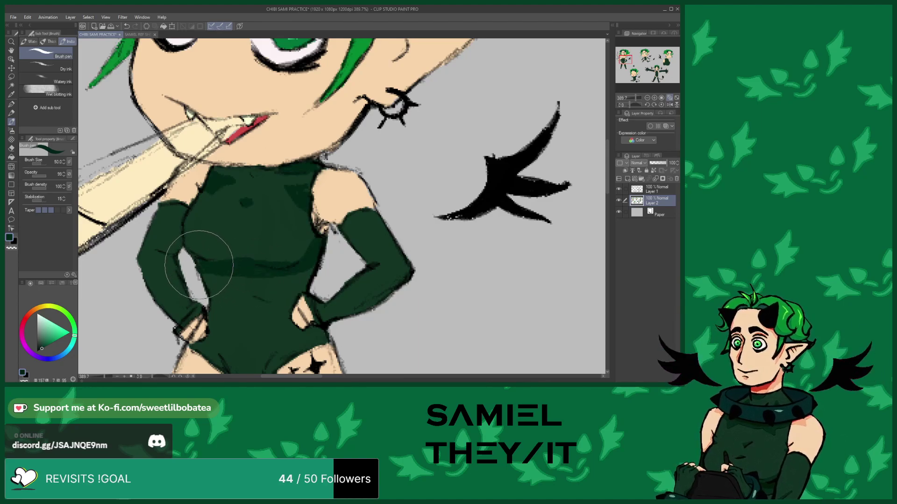
scroll(189, 247, "down", 3)
scroll(187, 244, "up", 3)
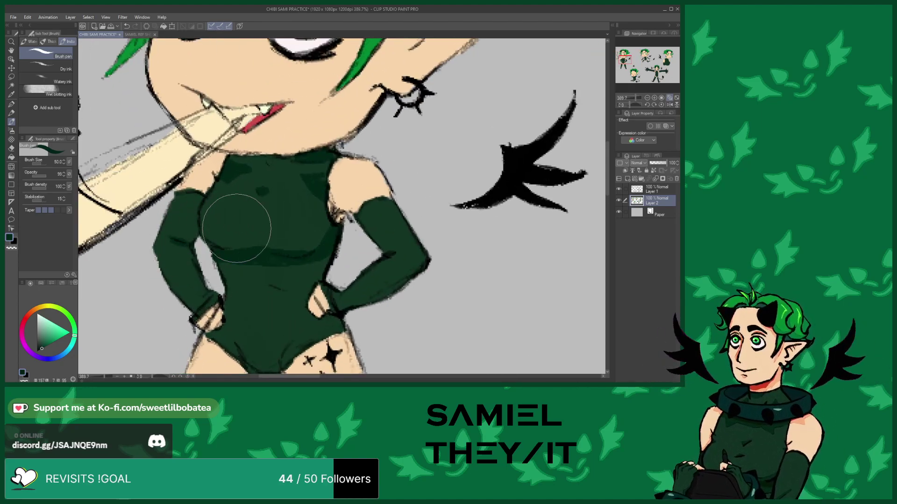
Add dark green fold shadows to the lower part of the smoking chibi's bodysuit around the hips
scroll(373, 261, "down", 3)
scroll(296, 256, "up", 3)
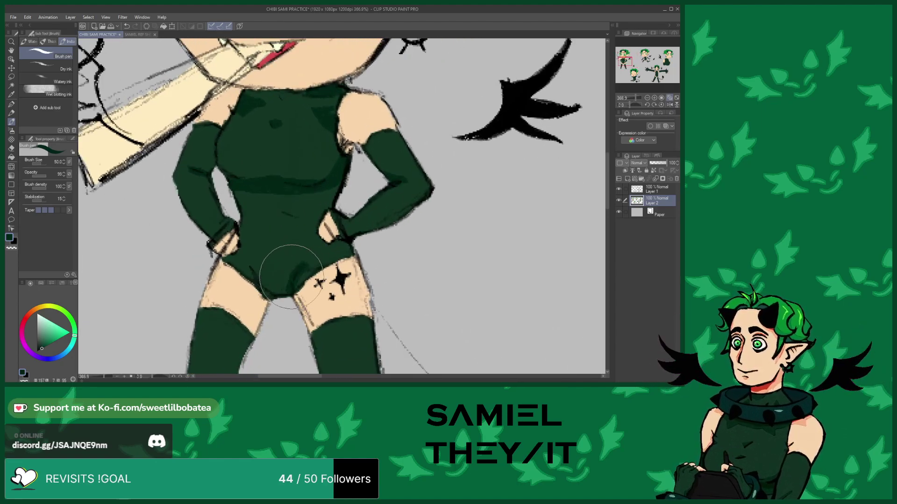
left_click_drag(264, 271, 252, 268)
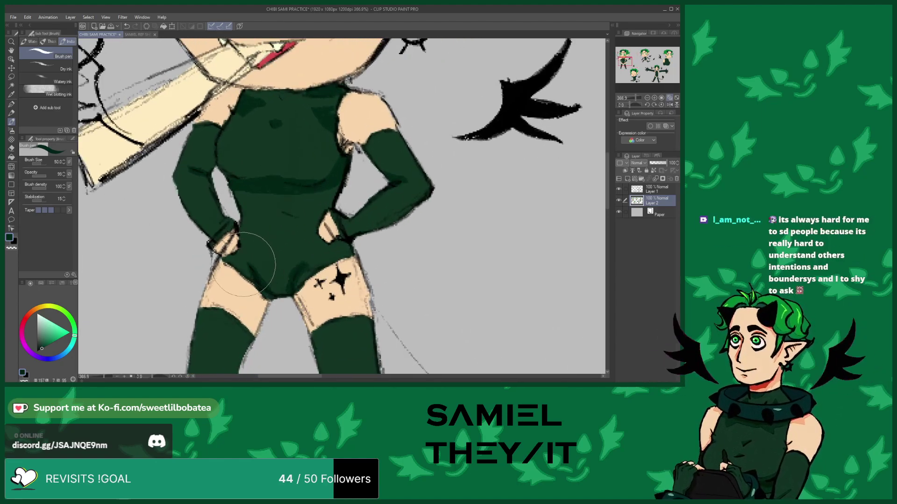
scroll(268, 234, "down", 5)
scroll(279, 218, "up", 2)
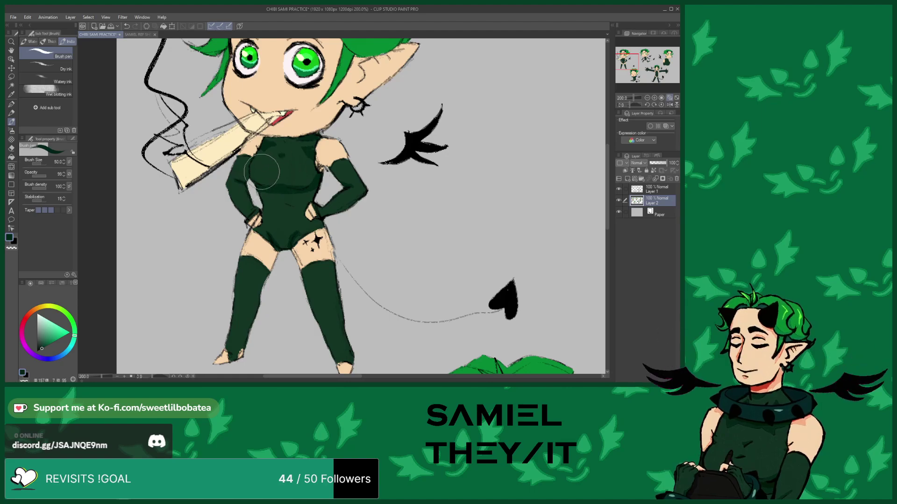
Paint dark green shadows at the knees of both of the smoking chibi's stockings
scroll(300, 244, "down", 3)
scroll(313, 241, "up", 5)
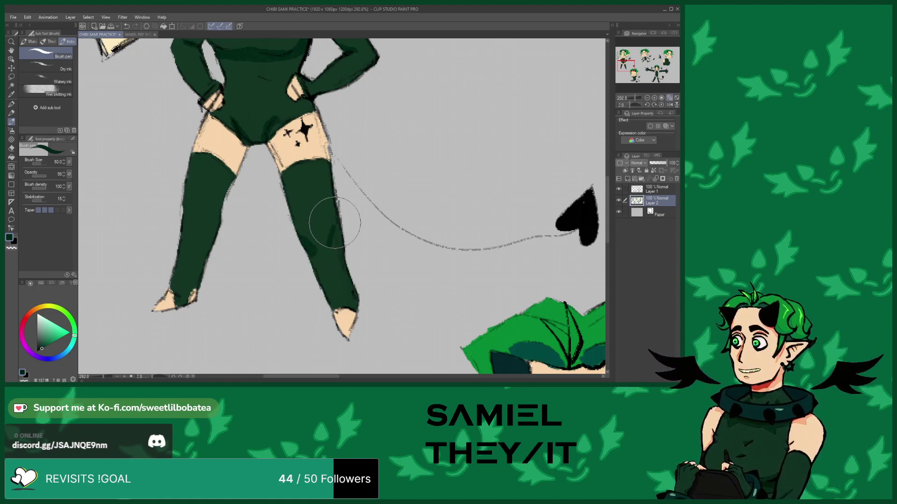
mouse_move(341, 251)
left_mouse_down()
mouse_move(340, 240)
mouse_move(326, 236)
left_mouse_up()
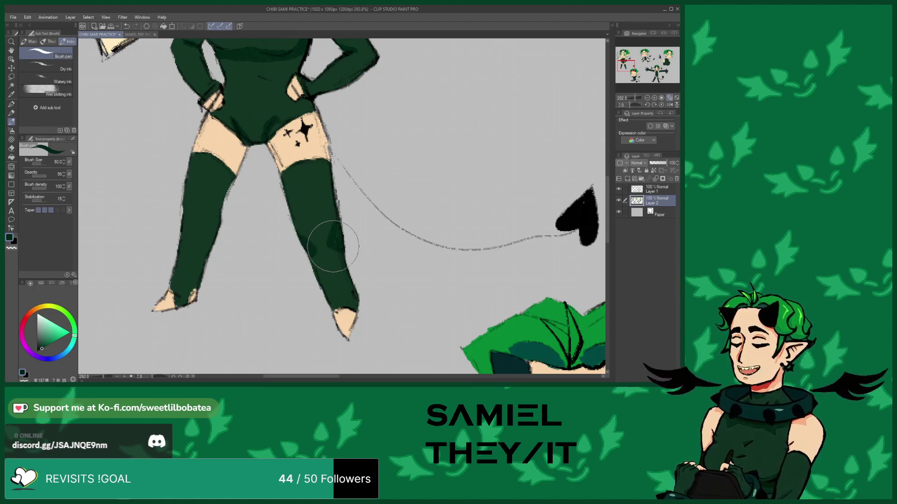
mouse_move(199, 224)
left_mouse_down()
mouse_move(205, 208)
mouse_move(207, 224)
mouse_move(185, 208)
mouse_move(186, 221)
left_mouse_up()
scroll(186, 221, "down", 5)
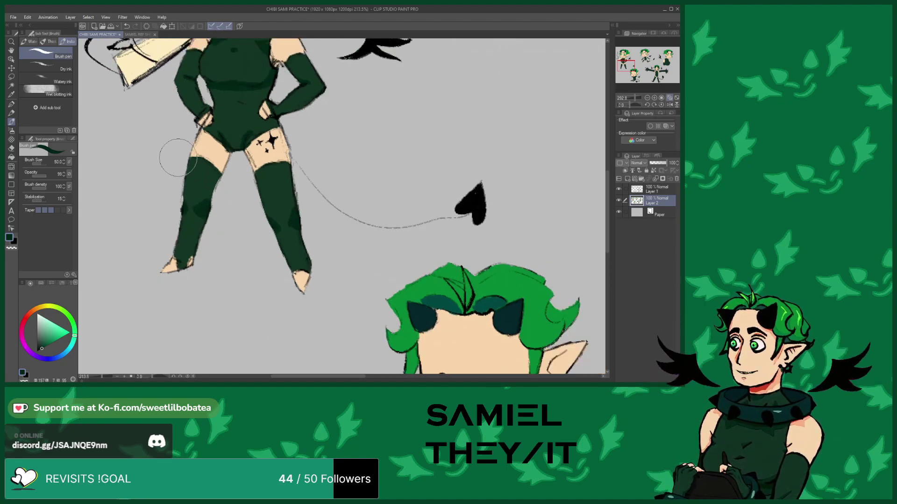
Shade the top of the sitting chibi's bodysuit dark green just below the collar
scroll(322, 309, "up", 6)
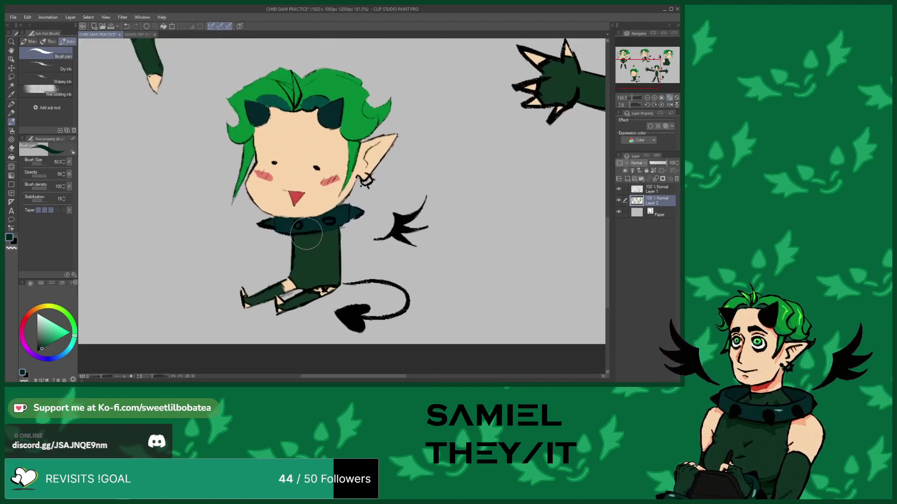
mouse_move(299, 244)
left_mouse_down()
mouse_move(350, 237)
mouse_move(366, 220)
mouse_move(320, 226)
left_mouse_up()
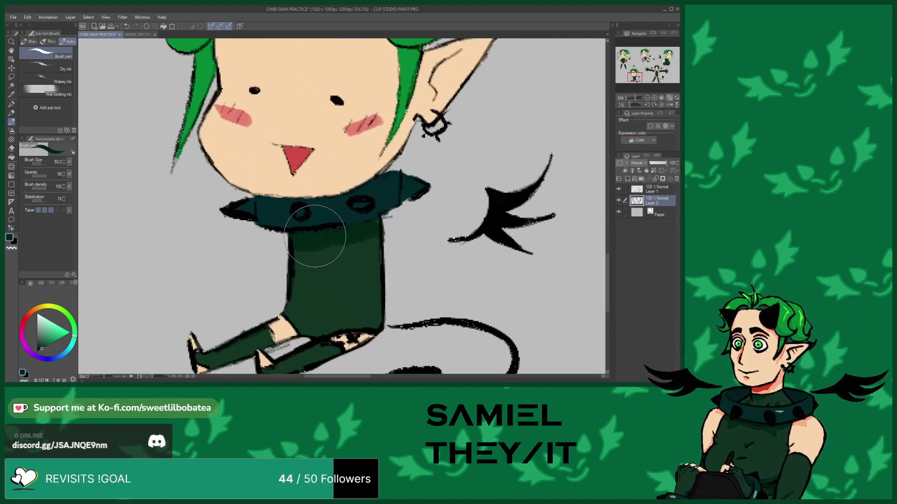
scroll(222, 216, "down", 5)
scroll(222, 217, "down", 4)
scroll(280, 186, "up", 2)
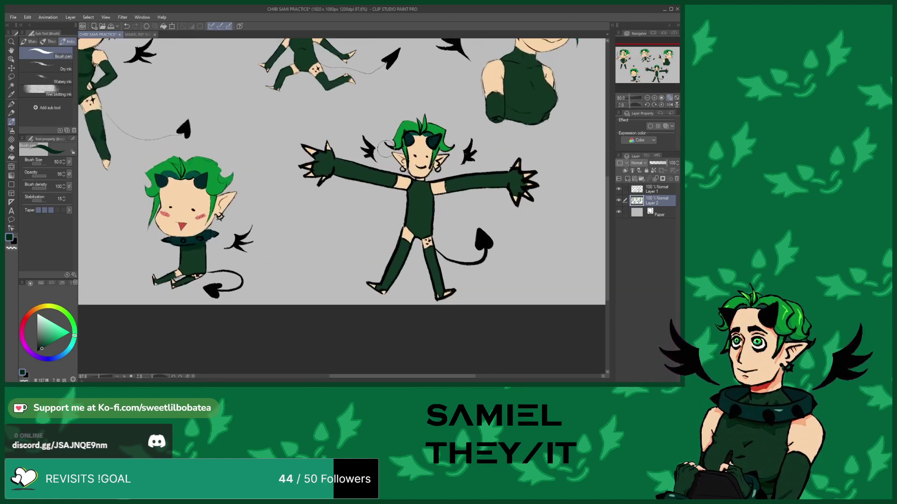
Shade the running chibi's bodysuit dark green under the chest and along the neck
scroll(280, 187, "down", 2)
scroll(292, 111, "up", 3)
scroll(293, 111, "up", 5)
left_click_drag(299, 116, 277, 121)
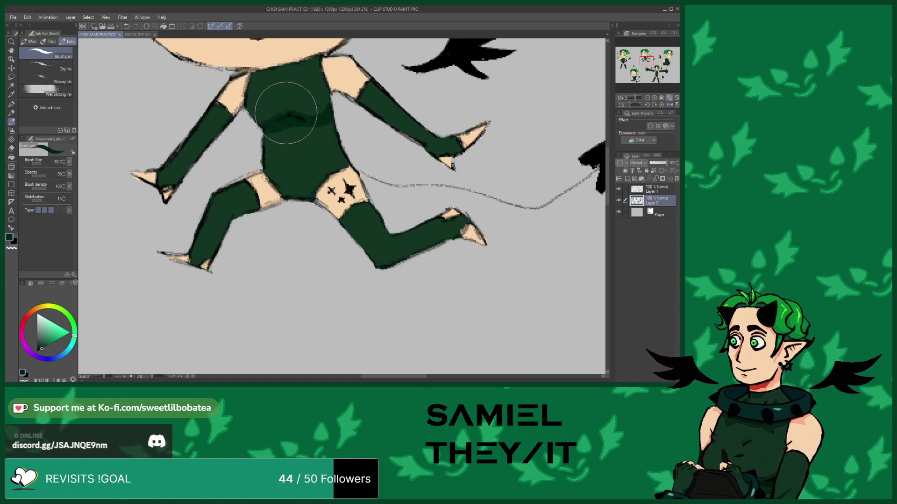
scroll(195, 114, "down", 3)
scroll(216, 126, "up", 4)
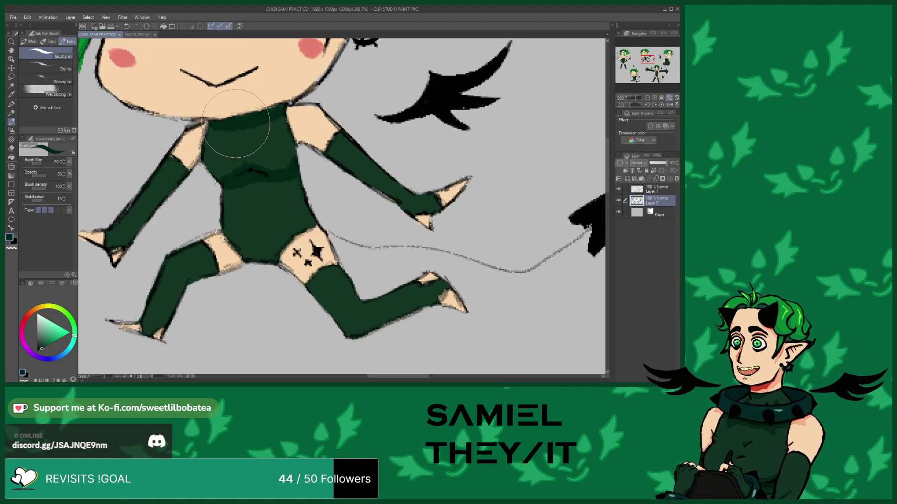
scroll(224, 138, "down", 3)
scroll(243, 148, "up", 2)
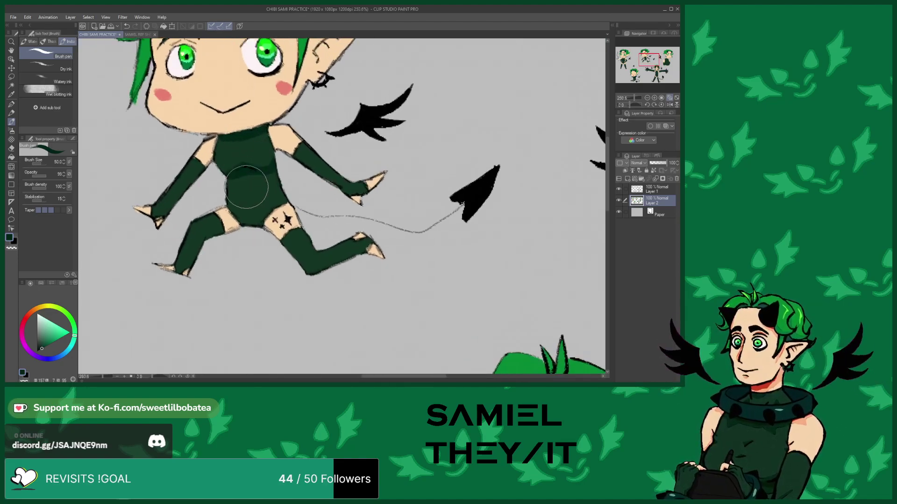
Touch up the skin beside the running chibi's cheek blush with the sampled skin tone
scroll(243, 154, "down", 2)
scroll(262, 142, "up", 3)
left_click(274, 139, "alt")
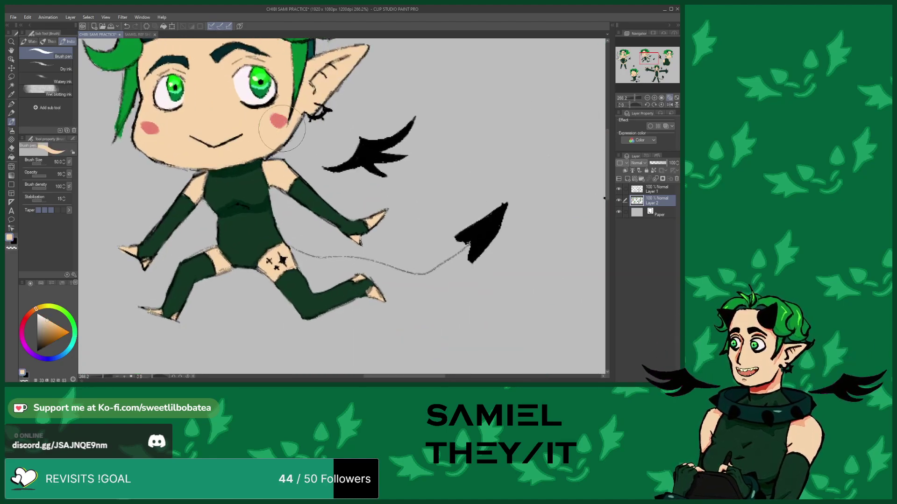
scroll(285, 133, "down", 6)
Re-sample the dark green shadow color and shade under the bust portrait's chest
left_click(201, 187, "alt")
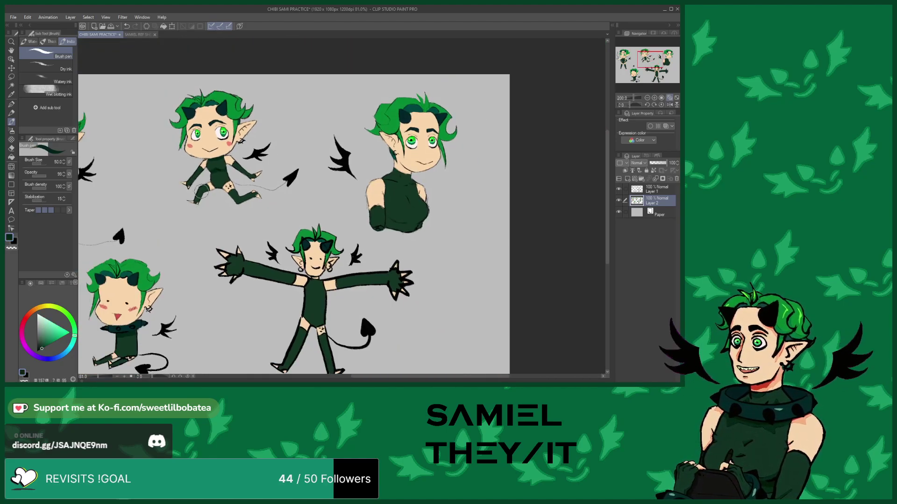
scroll(196, 225, "down", 1)
scroll(421, 219, "up", 6)
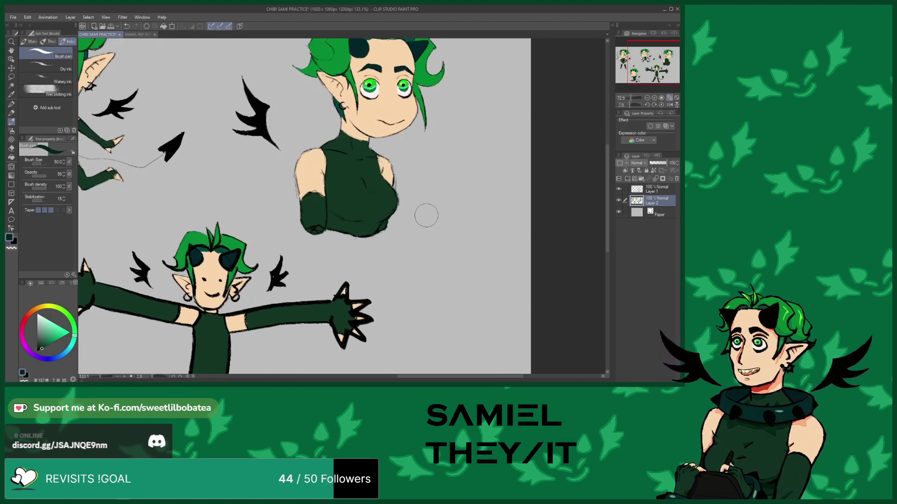
mouse_move(319, 217)
left_mouse_down()
mouse_move(342, 239)
mouse_move(328, 220)
mouse_move(367, 241)
mouse_move(412, 237)
mouse_move(386, 249)
mouse_move(377, 246)
mouse_move(416, 244)
mouse_move(420, 237)
mouse_move(322, 231)
mouse_move(320, 218)
mouse_move(340, 200)
mouse_move(387, 217)
mouse_move(396, 212)
mouse_move(379, 205)
mouse_move(378, 172)
left_mouse_up()
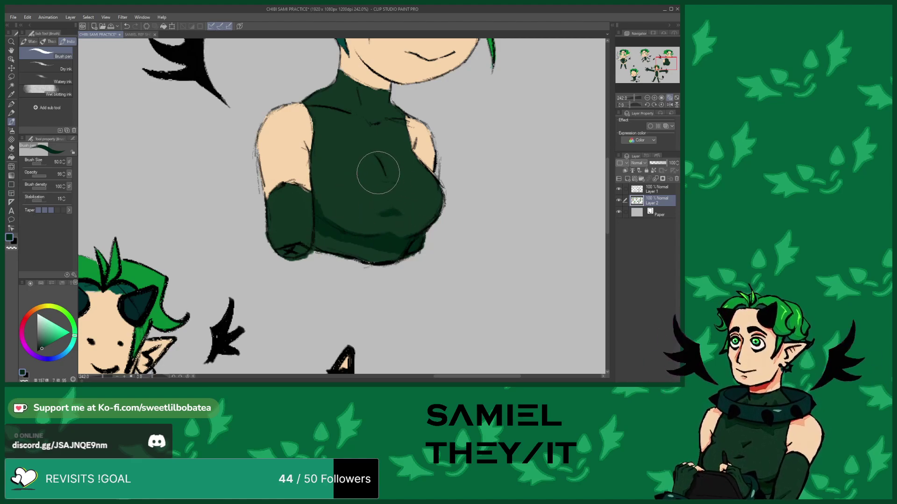
Add dark green shadows to the bust portrait's neck, collarbones and armpit folds
scroll(323, 206, "down", 7)
scroll(327, 152, "up", 9)
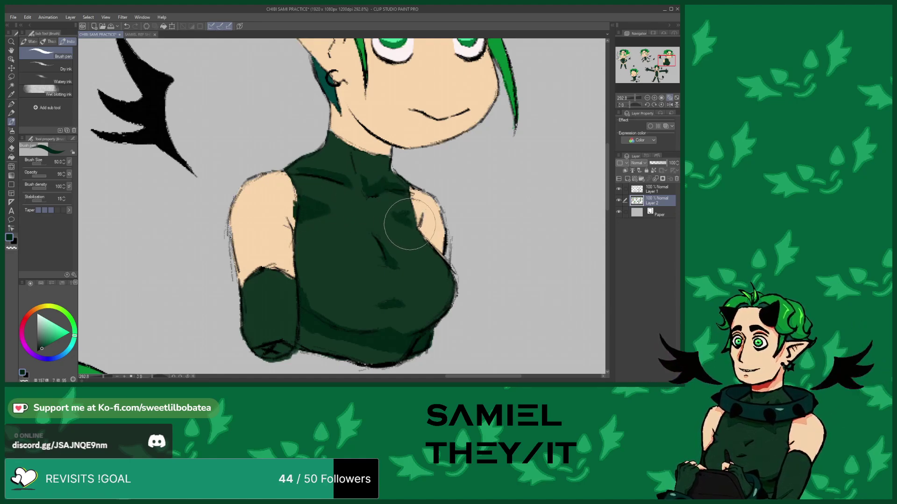
scroll(336, 168, "down", 8)
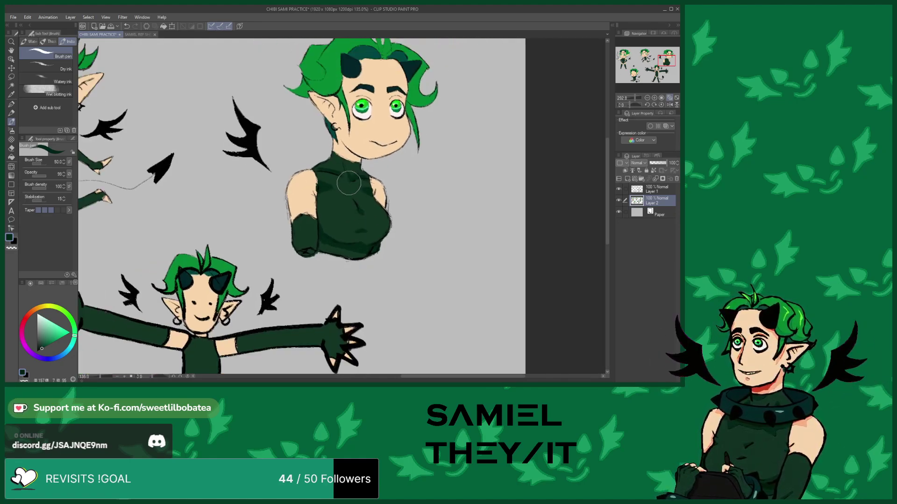
Undo the last dark green stroke on the running chibi's chest
scroll(252, 195, "up", 2)
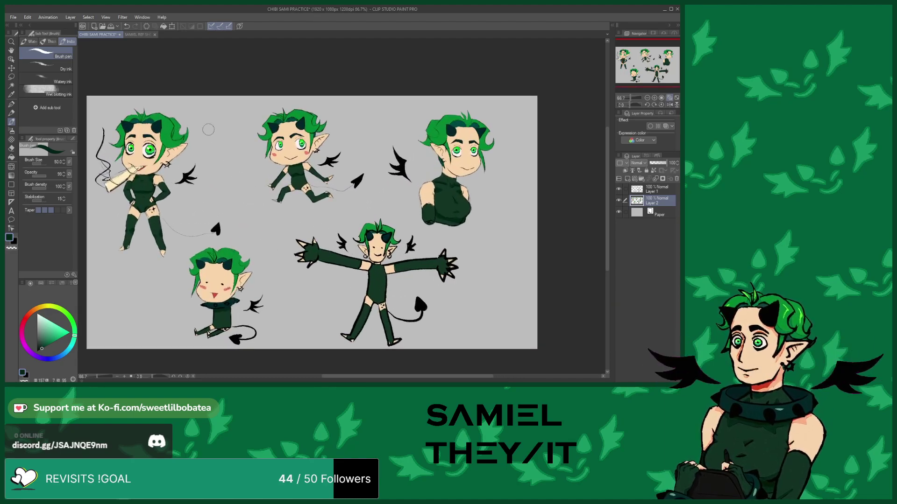
scroll(297, 173, "up", 6)
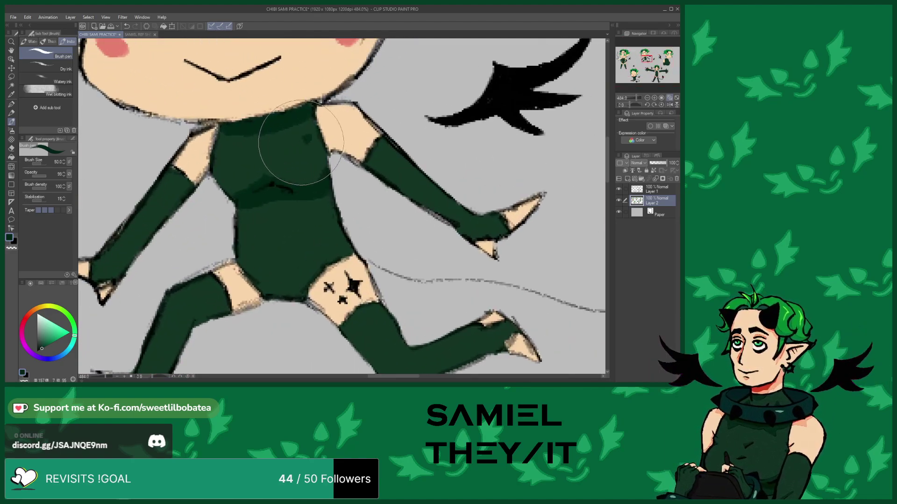
left_click(127, 26)
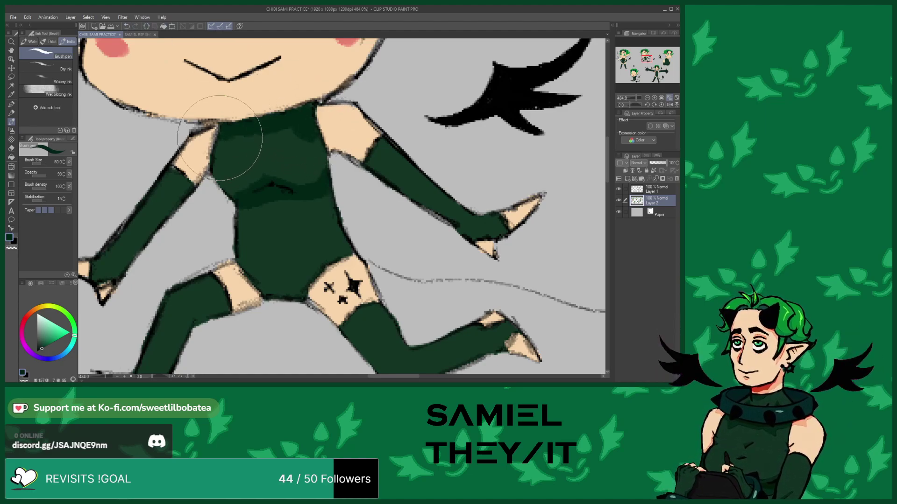
Sample the salmon skin shadow color from the reference sheet and shade the running chibi's shoulders beside the bodysuit
left_click(136, 34)
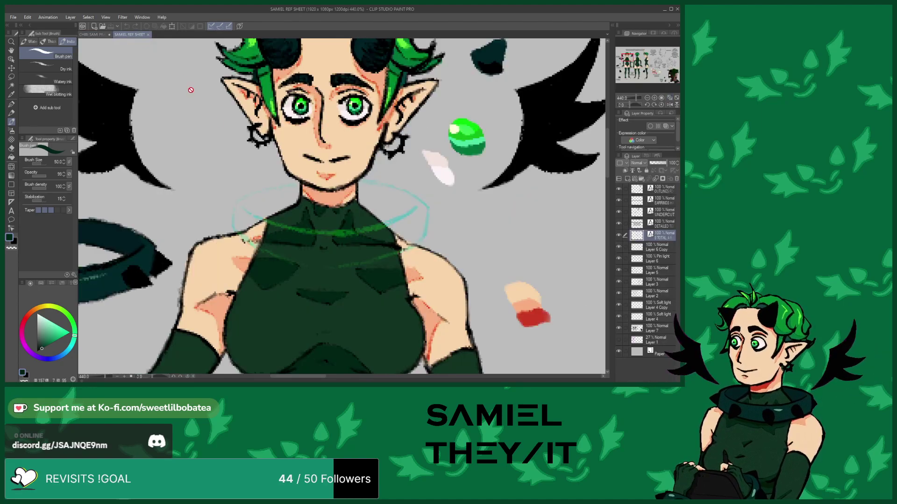
scroll(220, 149, "down", 3)
left_click(260, 221, "alt")
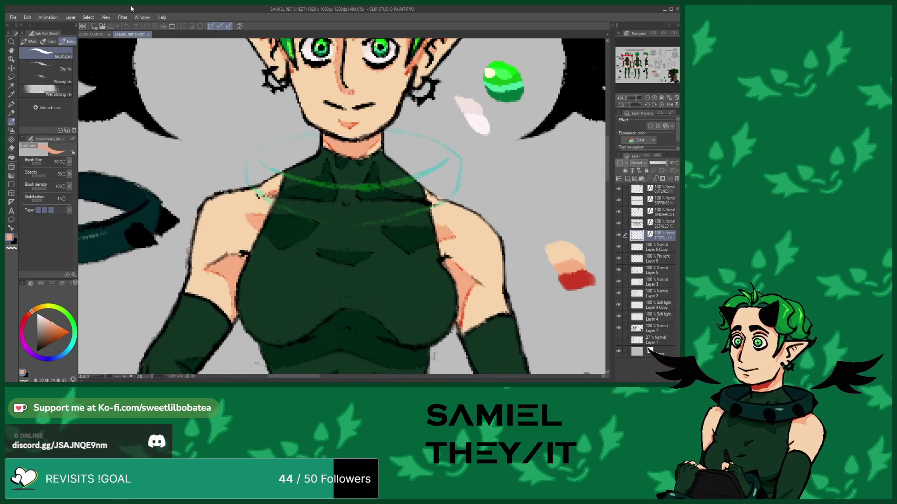
left_click(98, 34)
scroll(203, 138, "up", 3)
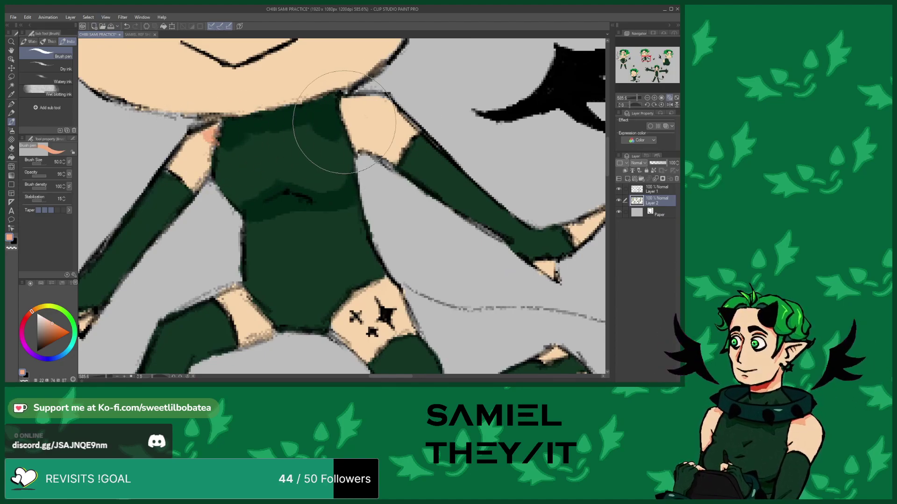
left_click_drag(350, 121, 357, 105)
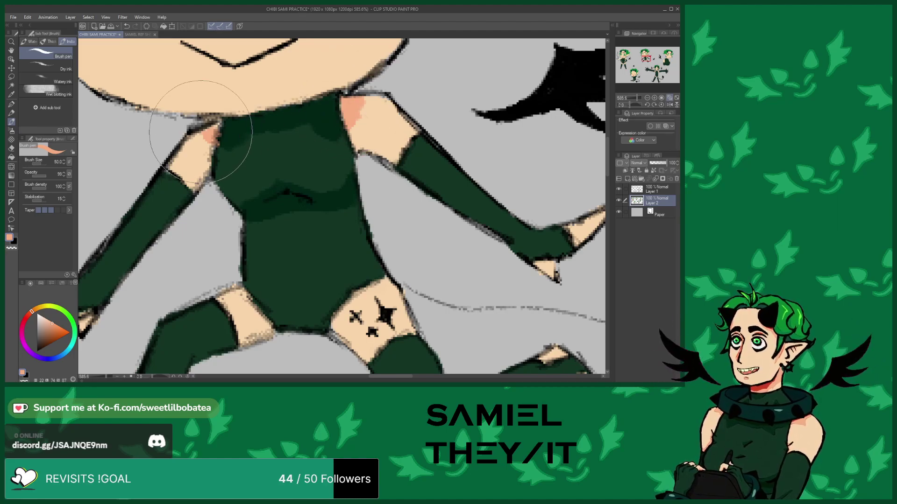
Paint salmon skin shadows on both of the bust portrait's shoulders along the edges of the top
scroll(214, 125, "down", 3)
scroll(227, 119, "down", 4)
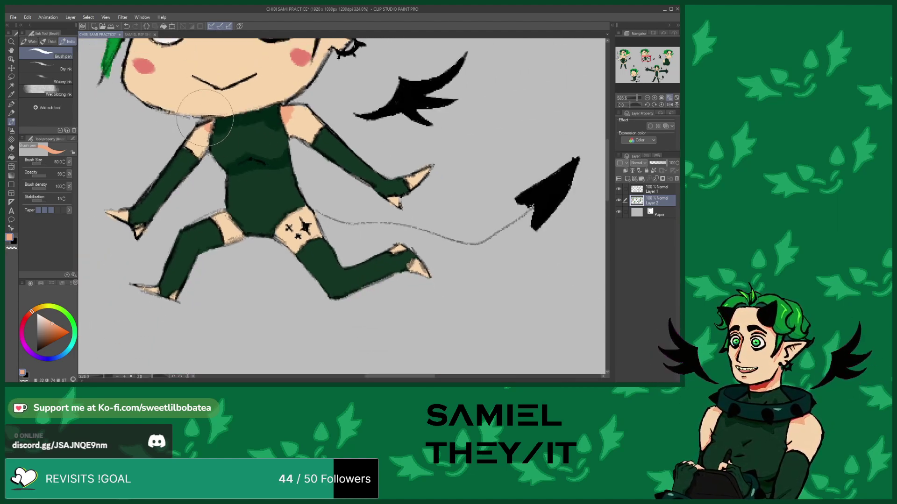
scroll(299, 189, "down", 3)
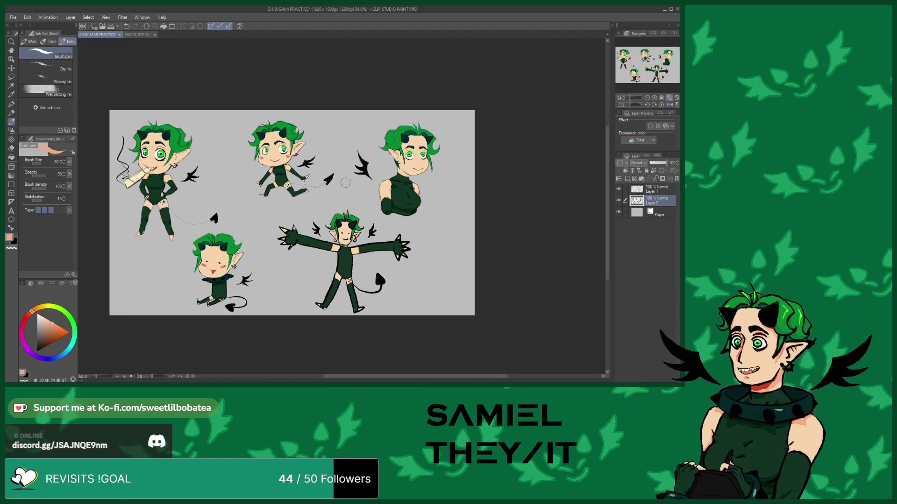
scroll(377, 175, "up", 8)
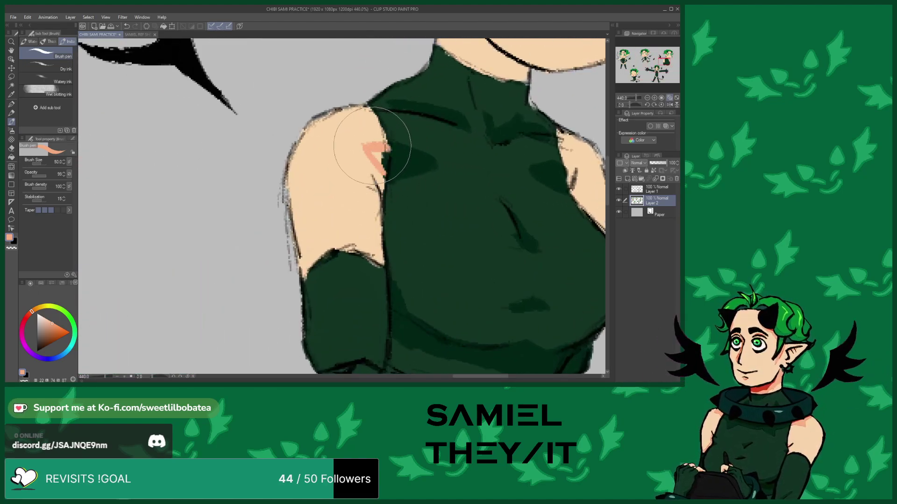
scroll(327, 140, "down", 2)
scroll(460, 151, "up", 2)
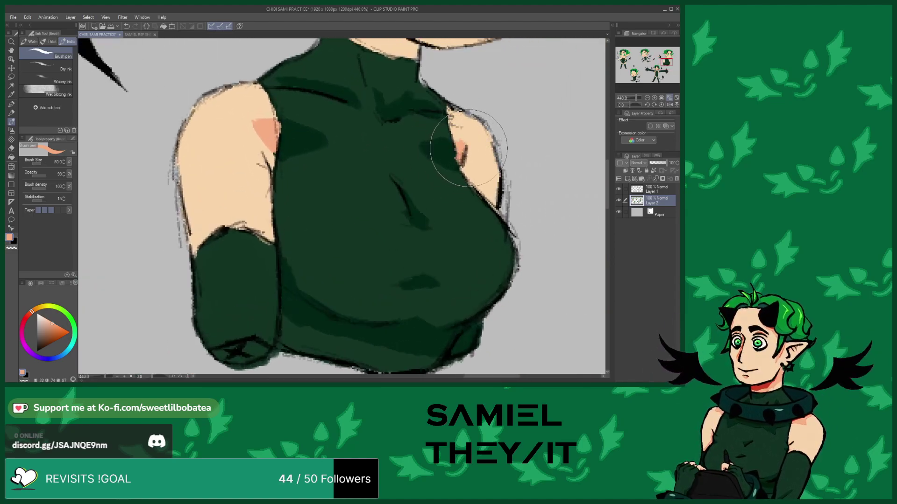
Shade the bust portrait's neck under the jaw and behind the ear with the salmon skin shadow
scroll(429, 145, "down", 3)
scroll(348, 212, "down", 2)
scroll(373, 140, "up", 4)
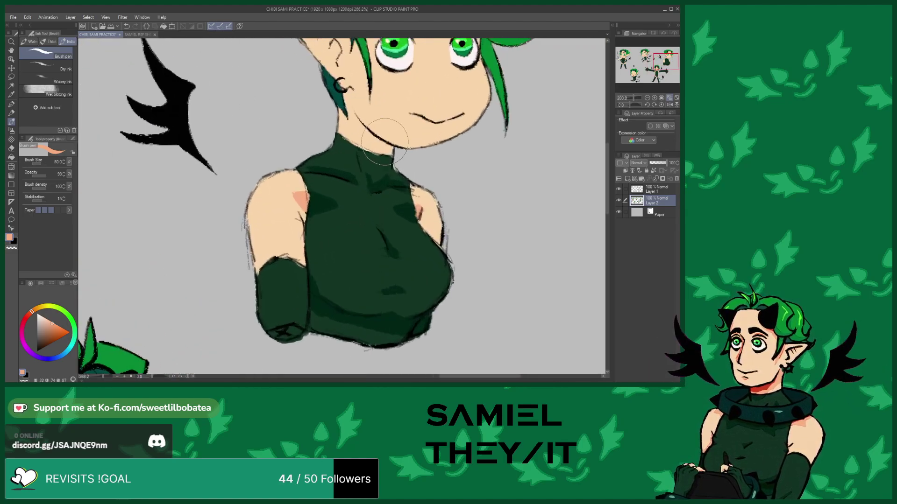
mouse_move(357, 123)
left_mouse_down()
mouse_move(338, 77)
mouse_move(338, 100)
mouse_move(329, 106)
left_mouse_up()
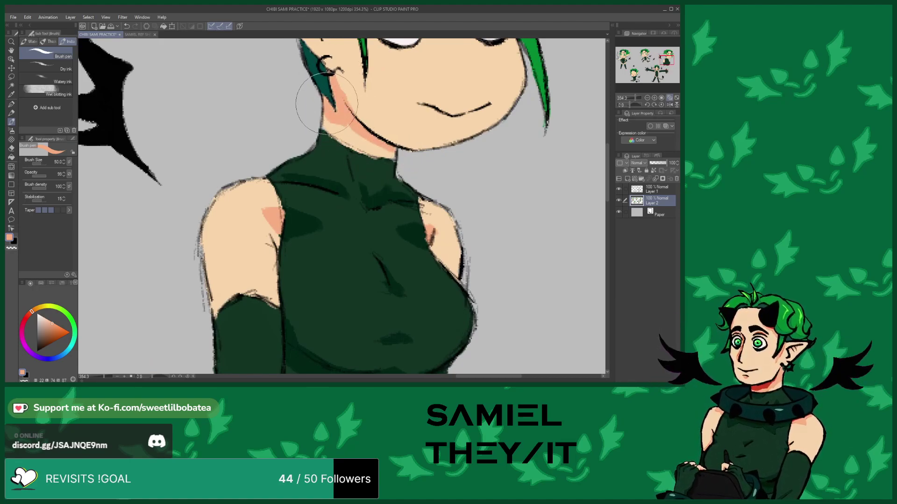
Add salmon shadows along the bust portrait's eyelid creases and inside the ear
scroll(348, 126, "down", 3)
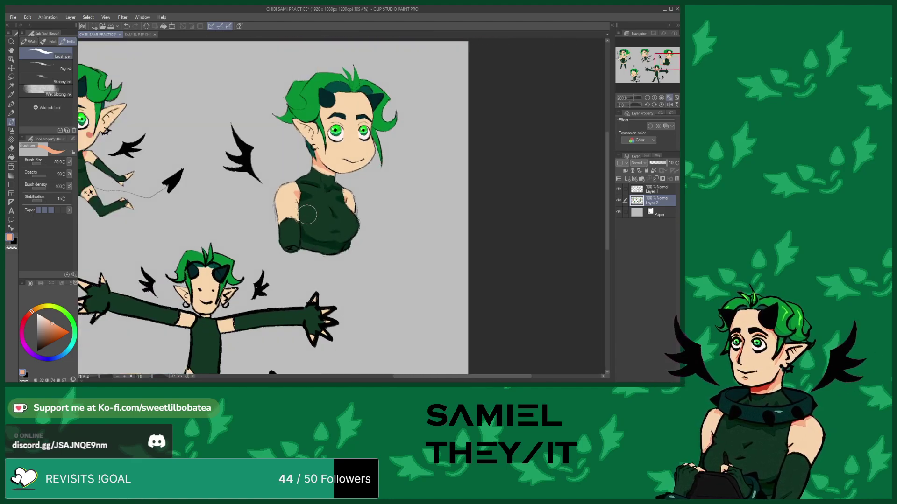
scroll(348, 122, "up", 4)
scroll(348, 121, "up", 1)
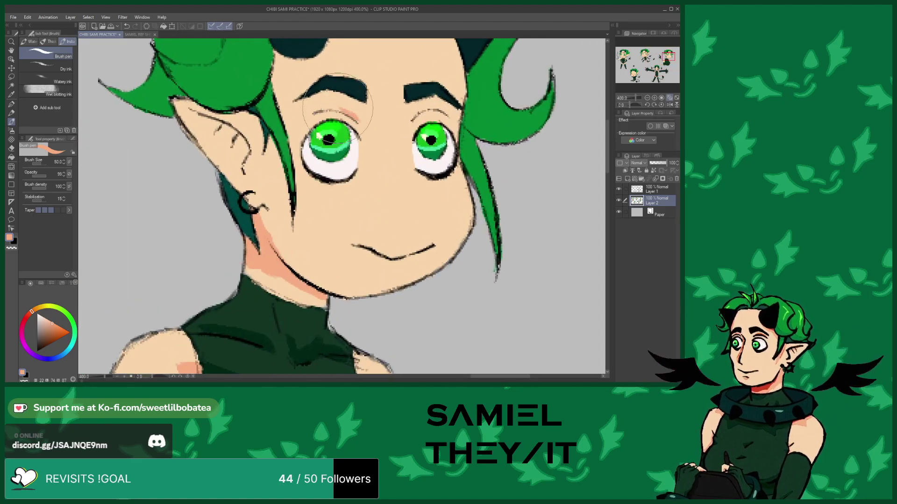
left_click_drag(340, 108, 315, 112)
left_click_drag(406, 117, 441, 108)
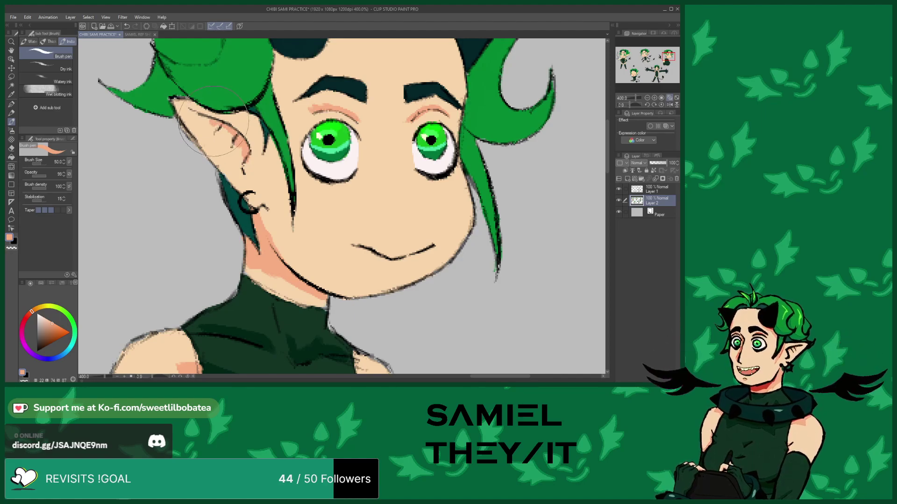
Shade the inner ear of the smoking chibi with the salmon skin shadow
scroll(264, 147, "down", 7)
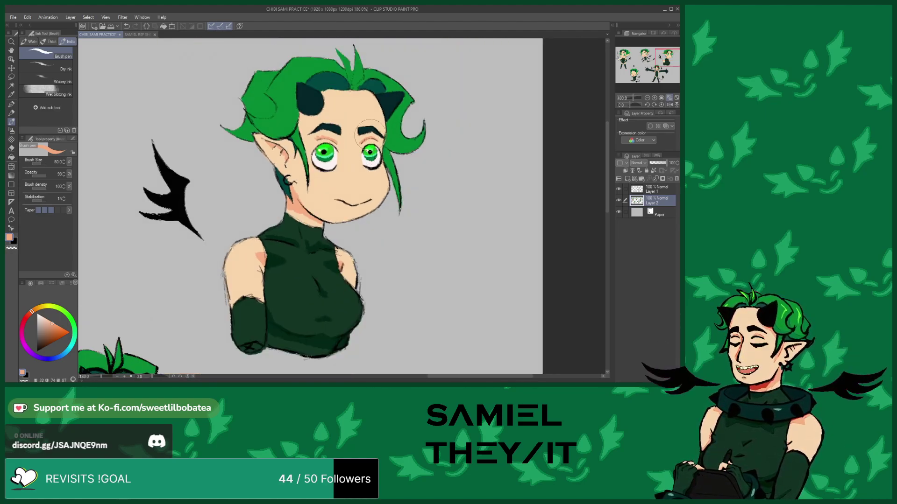
scroll(219, 111, "up", 7)
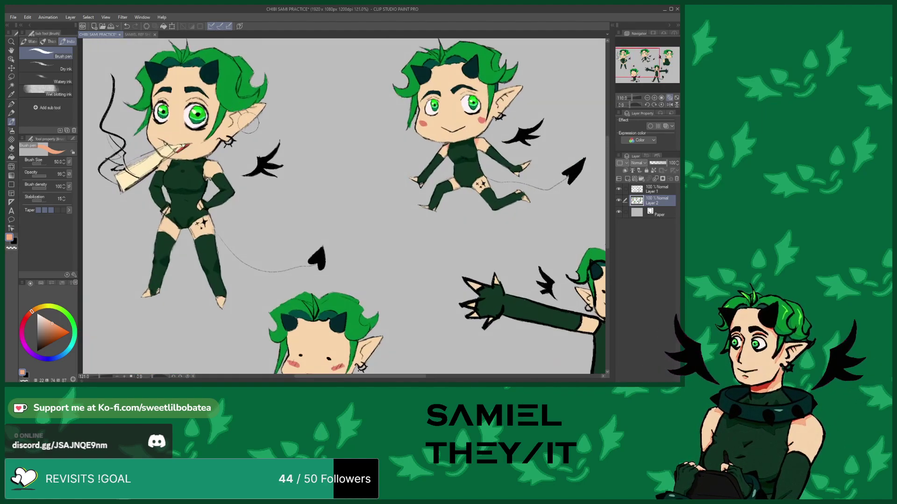
left_click_drag(217, 111, 228, 100)
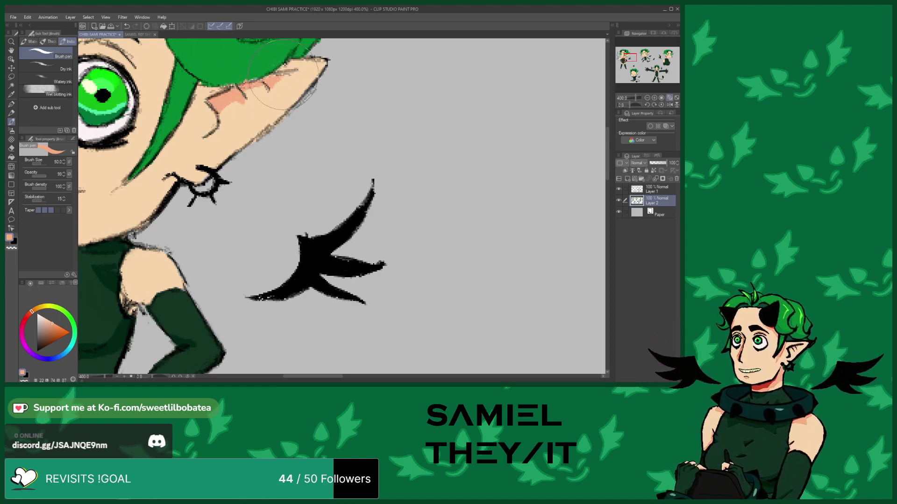
scroll(275, 87, "down", 5)
scroll(279, 134, "up", 4)
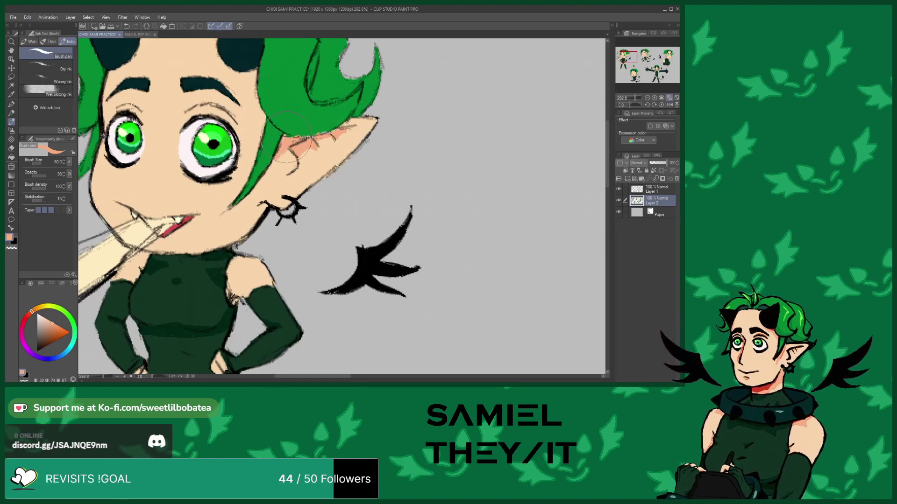
Add salmon shadows above both of the smoking chibi's eyes along the eyelid creases
scroll(280, 124, "down", 5)
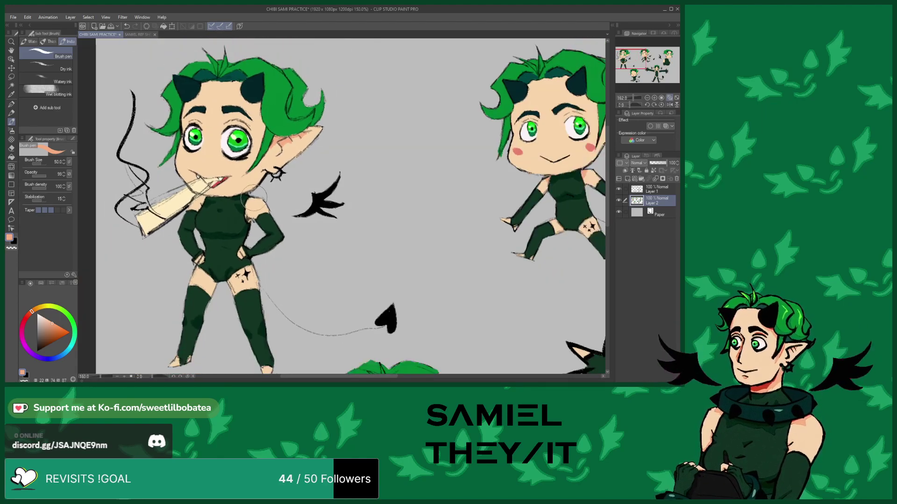
scroll(256, 145, "up", 6)
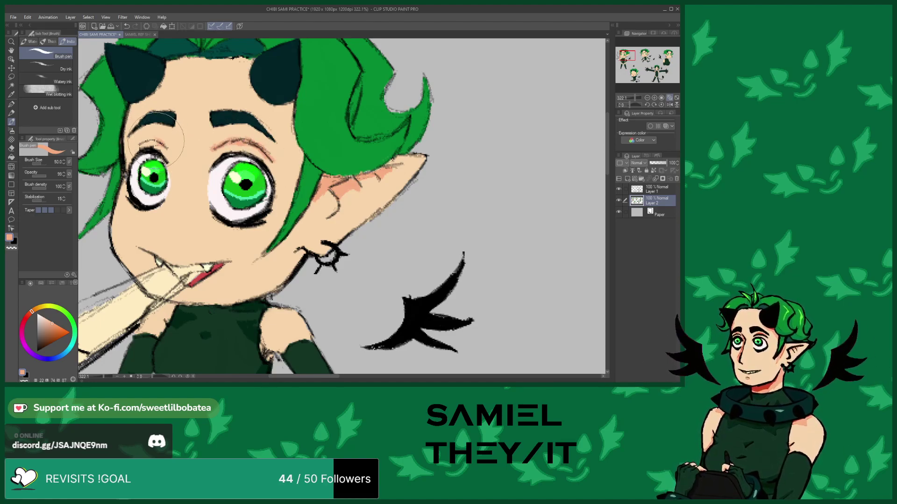
Paint salmon skin shadows on the smoking chibi's shoulders and armpits beside the bodysuit
scroll(148, 129, "down", 5)
scroll(220, 226, "up", 6)
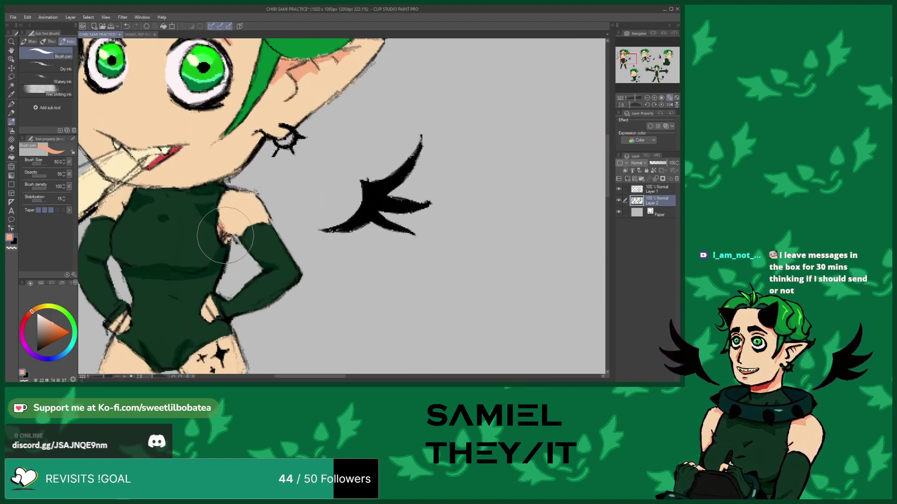
scroll(229, 149, "down", 2)
scroll(157, 179, "up", 2)
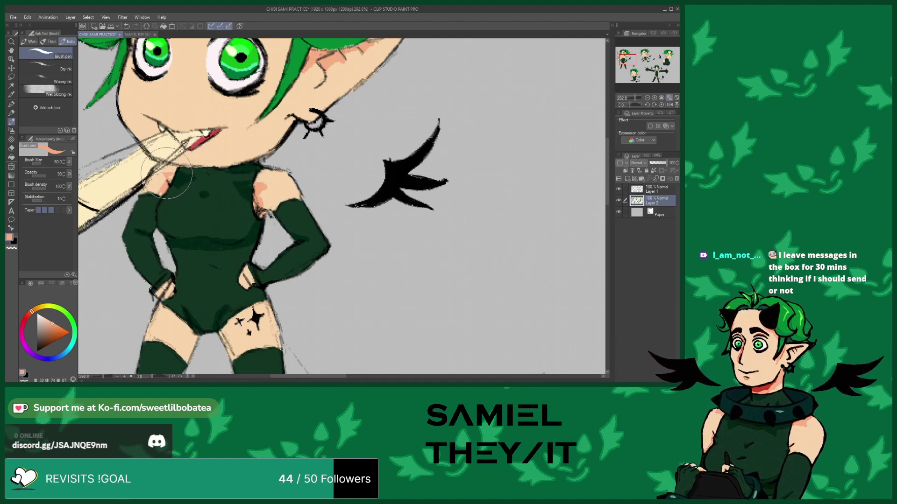
Shade the outstretched-arms chibi's neck salmon, re-sampling the bodysuit, skin and shadow colors around it
scroll(169, 162, "down", 5)
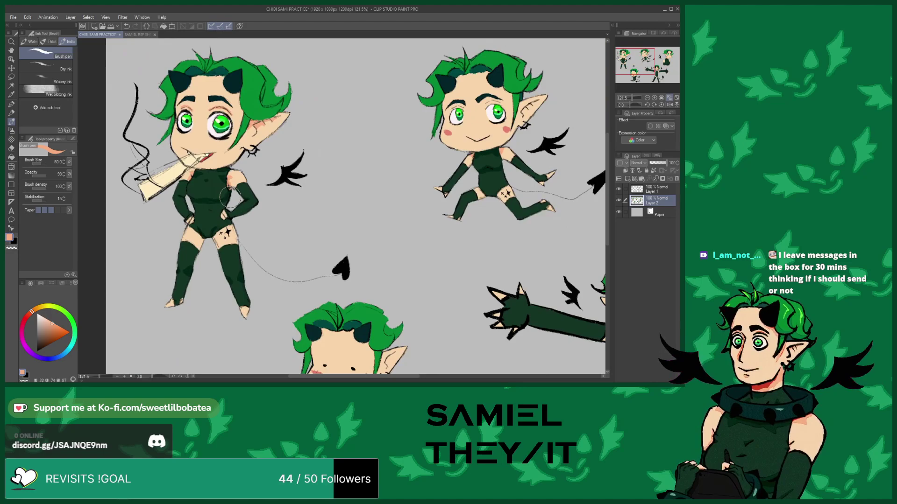
scroll(227, 187, "down", 6)
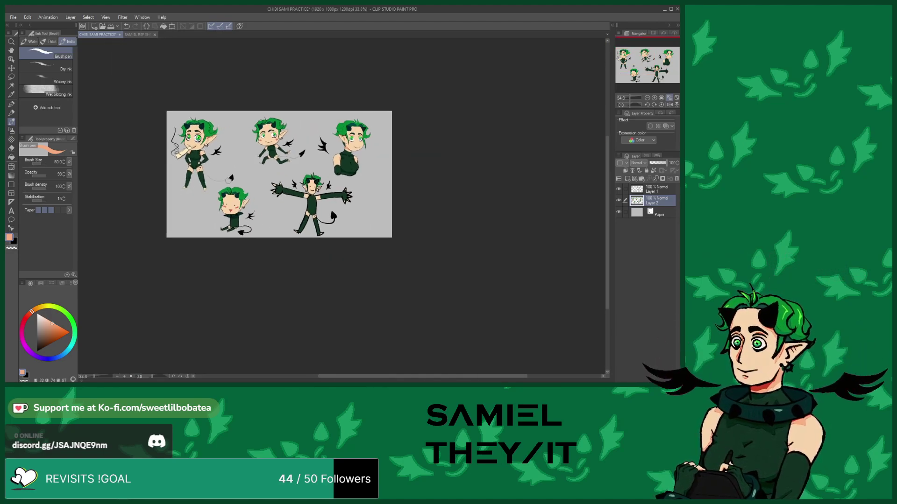
scroll(264, 238, "up", 3)
scroll(216, 180, "up", 2)
scroll(188, 169, "down", 3)
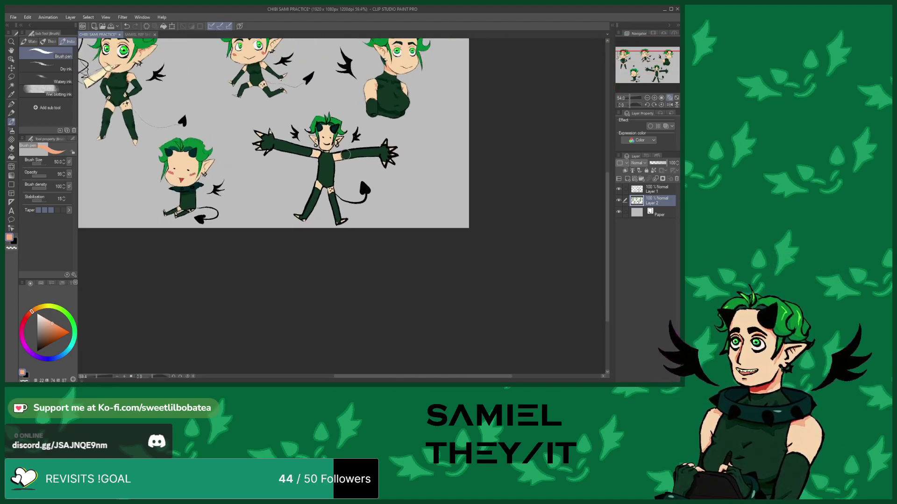
scroll(327, 154, "up", 9)
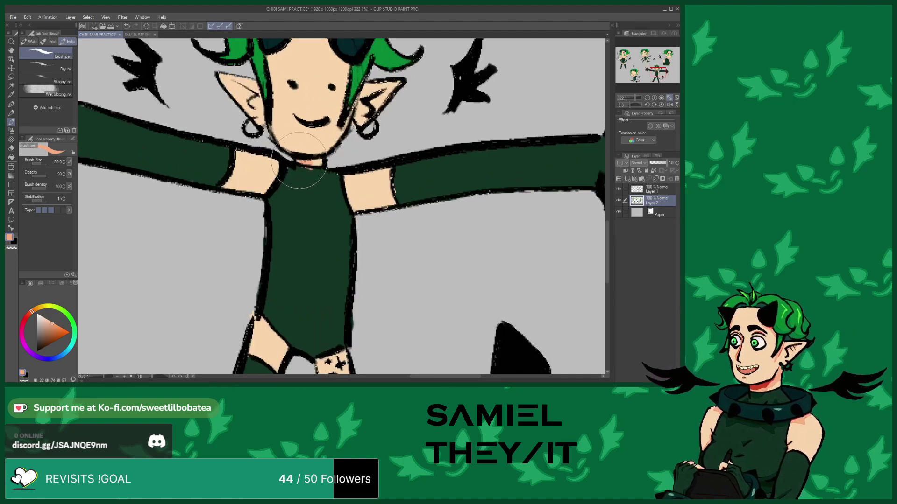
left_click(303, 185, "alt")
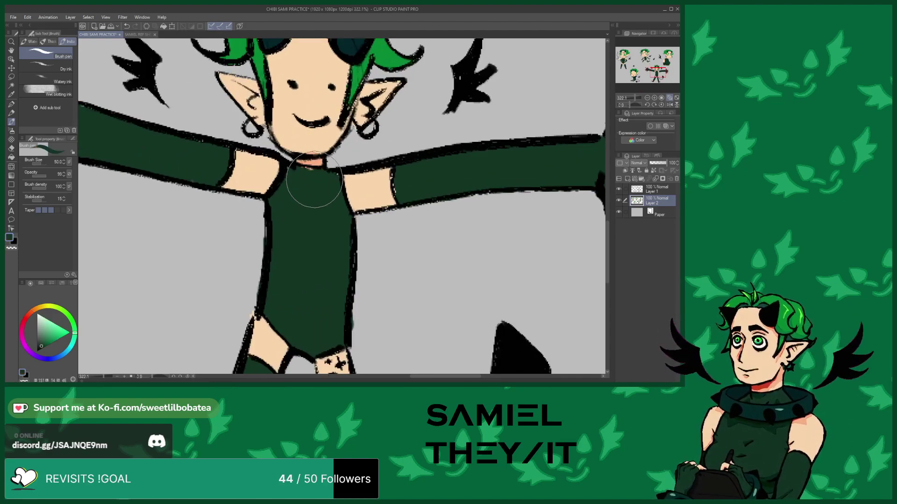
left_click(305, 149, "alt")
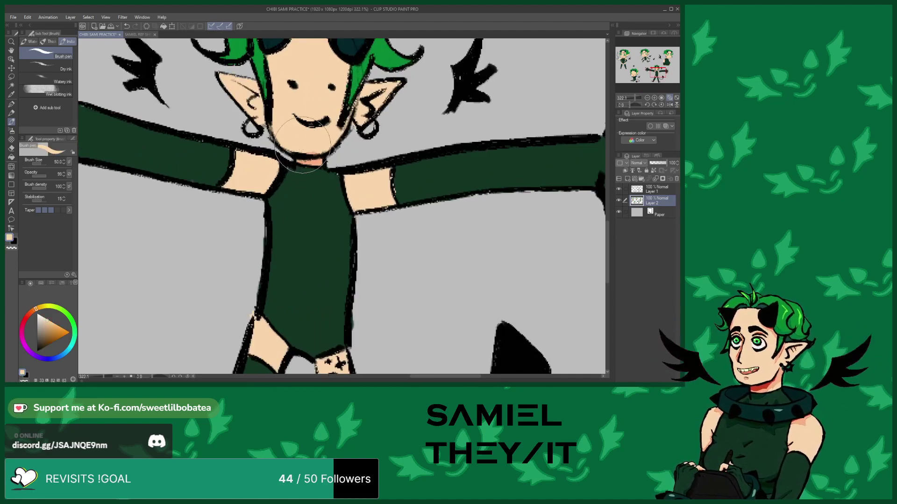
left_click(316, 162, "alt")
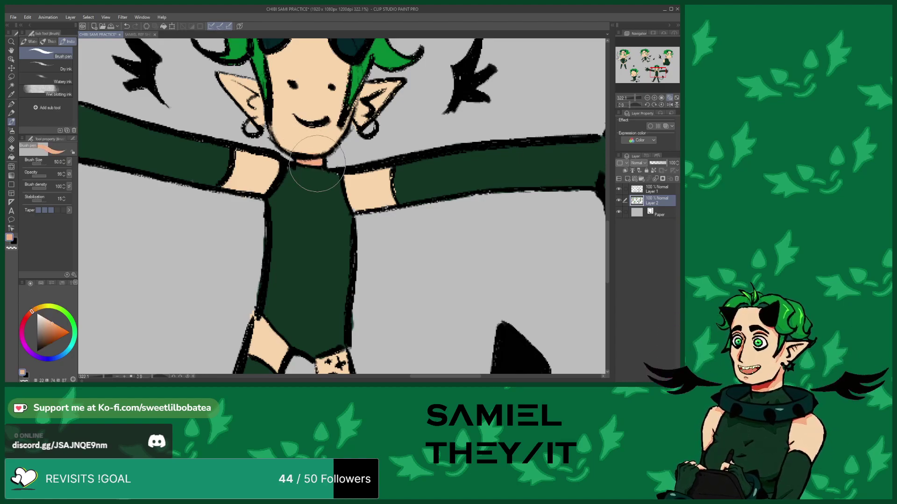
Add salmon skin shadows inside the outstretched-arms chibi's ears
scroll(317, 163, "down", 5)
scroll(299, 147, "up", 6)
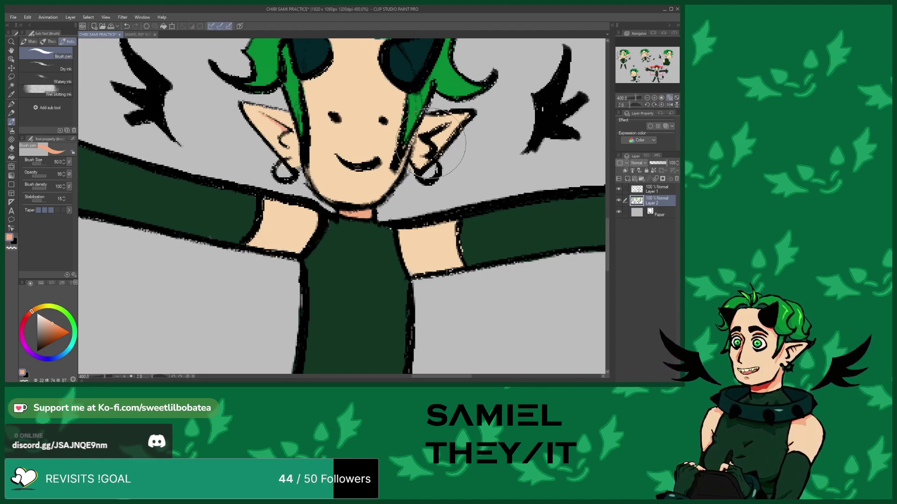
scroll(451, 122, "down", 7)
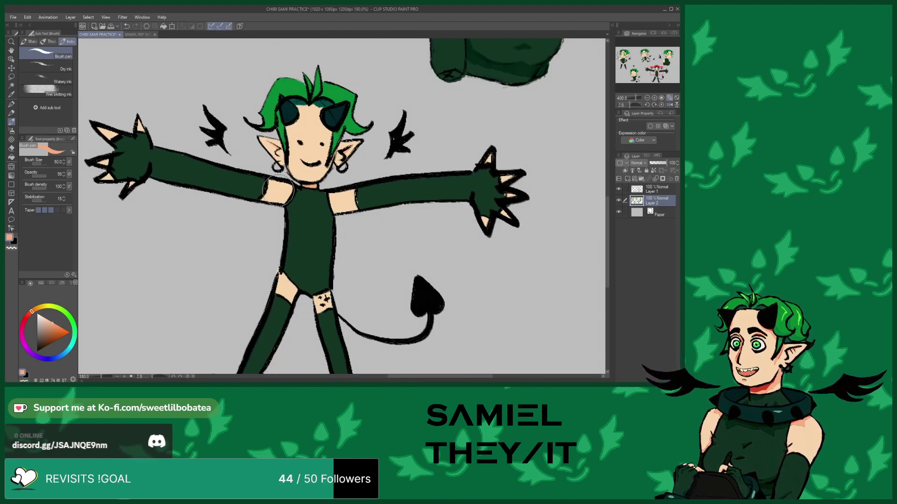
Add salmon shadows along the running chibi's eyelid creases
scroll(320, 167, "down", 2)
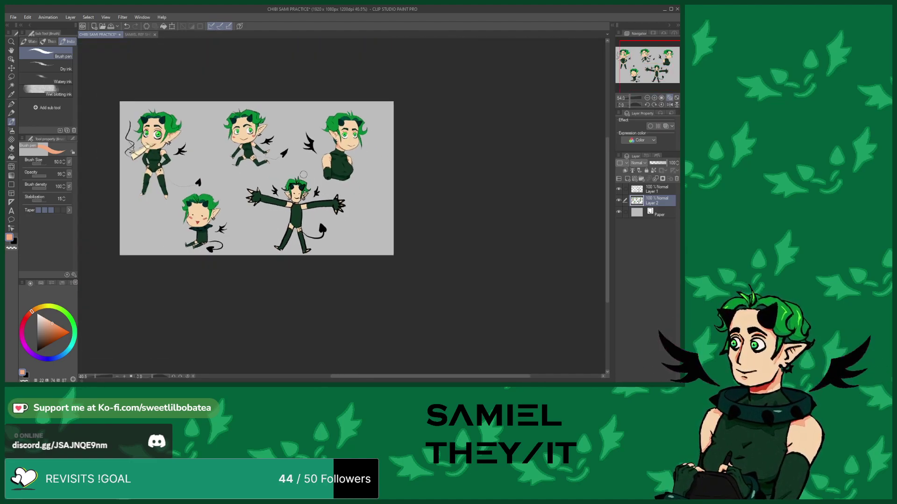
scroll(280, 154, "up", 5)
scroll(261, 143, "up", 6)
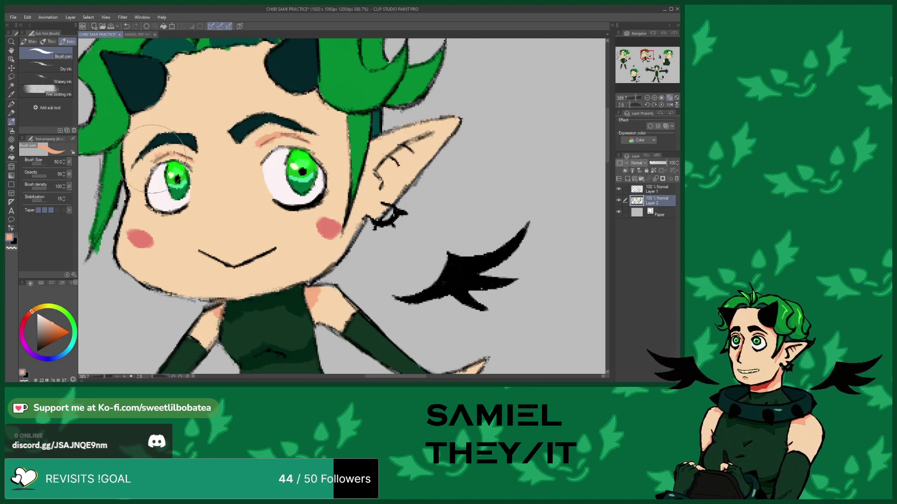
Add salmon skin shadows inside the running chibi's ear
scroll(240, 164, "down", 2)
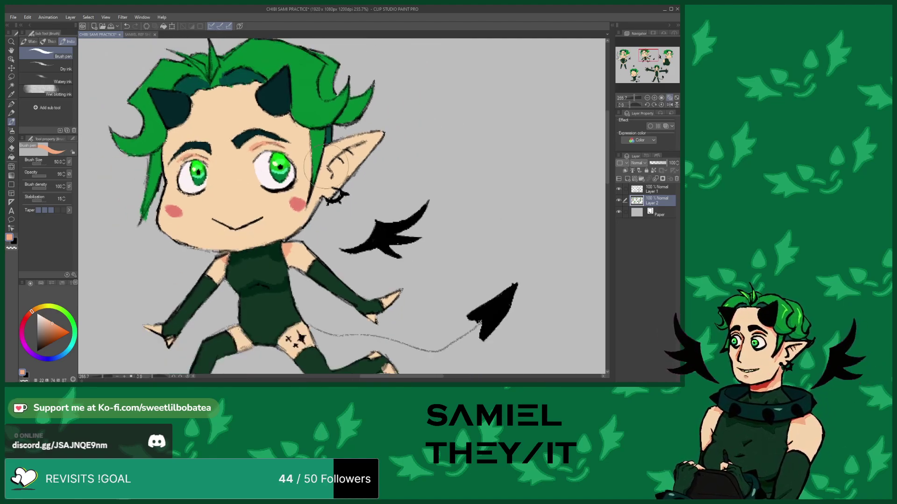
scroll(320, 164, "up", 2)
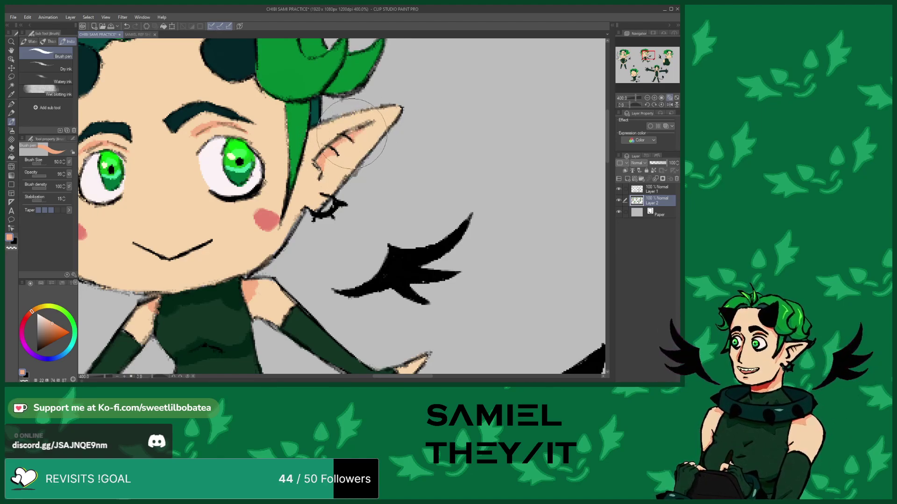
scroll(319, 154, "down", 5)
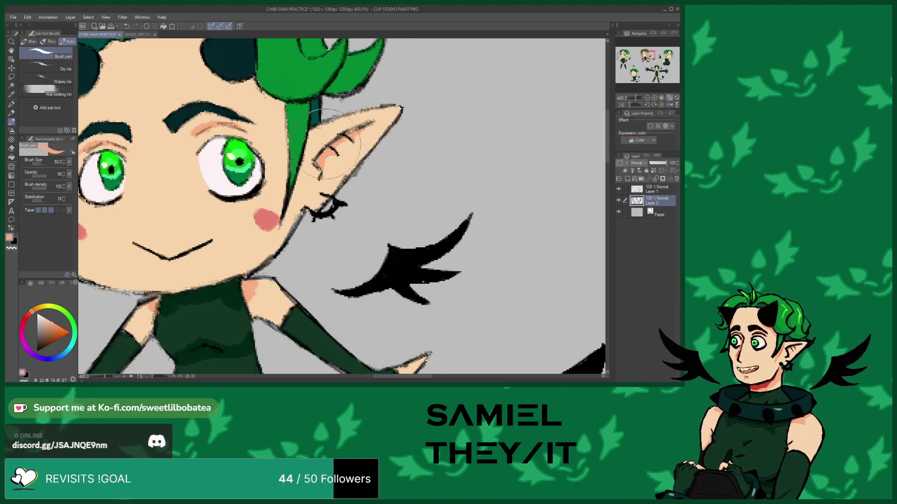
scroll(273, 142, "down", 2)
Add salmon skin shadows inside the smoking chibi's and the sitting chibi's ears
scroll(189, 157, "up", 6)
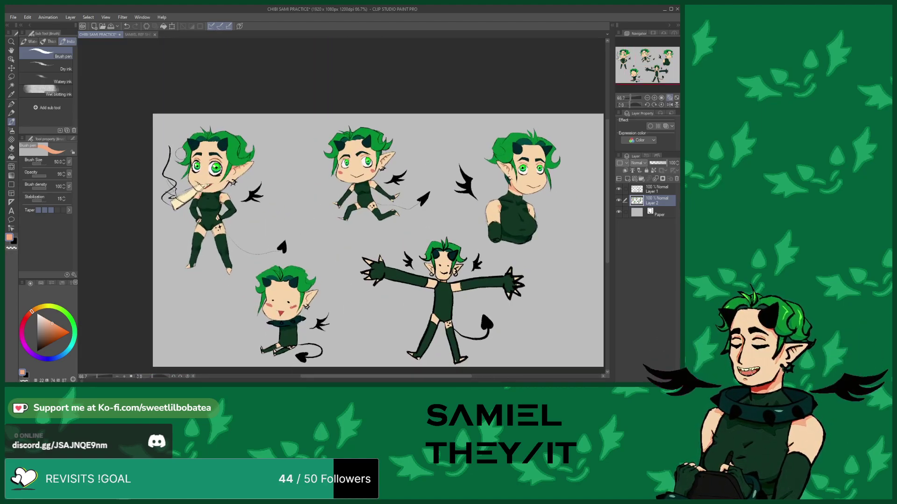
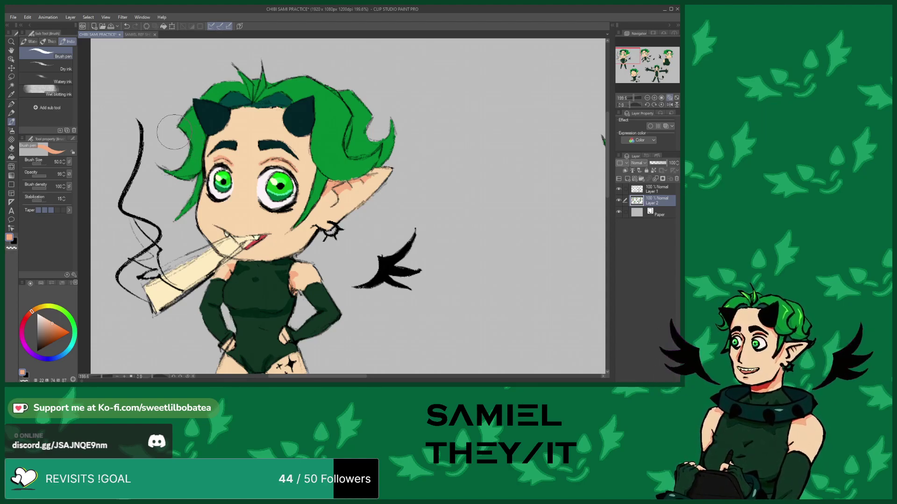
scroll(178, 146, "down", 6)
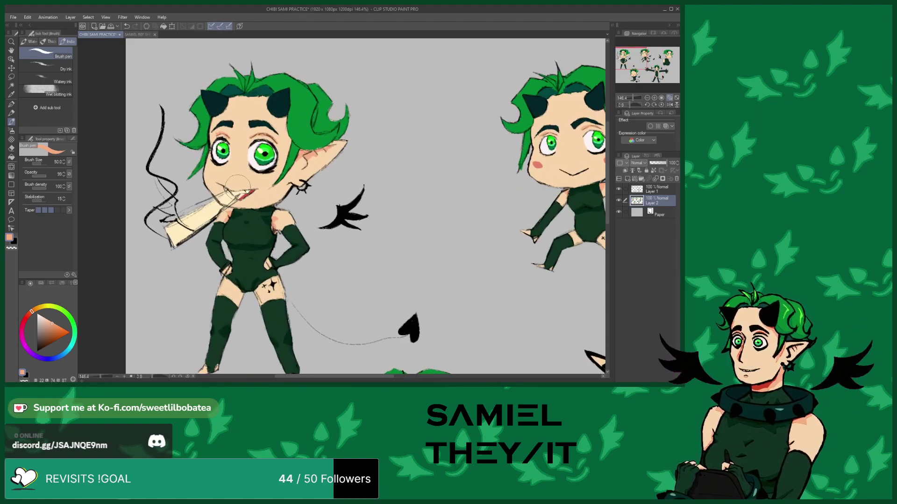
scroll(448, 251, "down", 4)
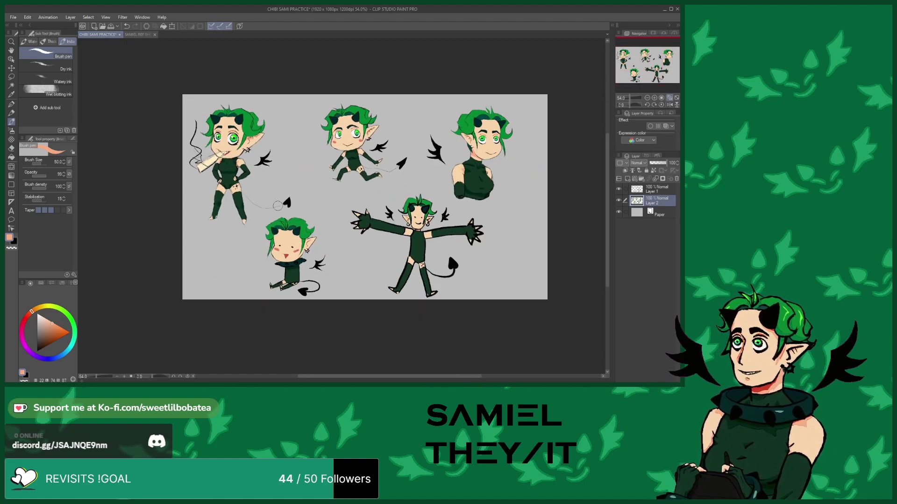
scroll(317, 253, "up", 8)
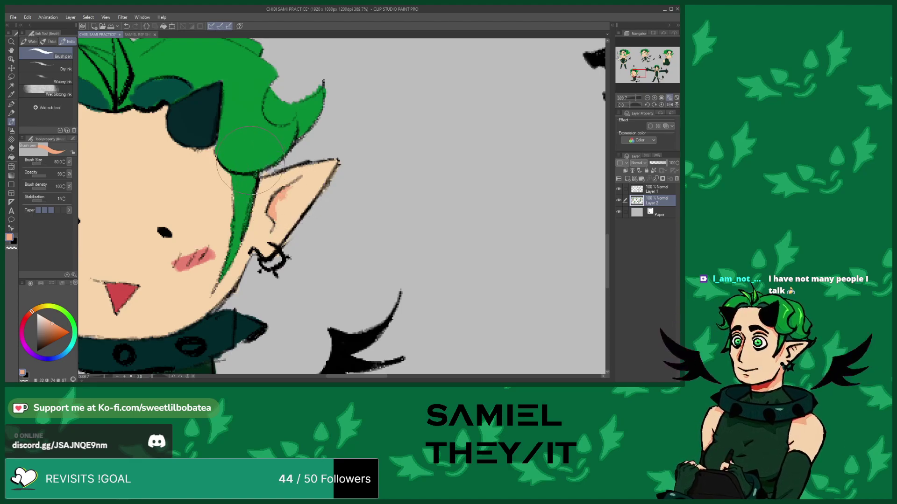
Sample the darker green hair shadow color from the SAMIEL REF SHEET and return to the chibi practice drawing
scroll(253, 163, "down", 9)
scroll(357, 154, "up", 4)
scroll(356, 153, "down", 5)
scroll(280, 210, "up", 3)
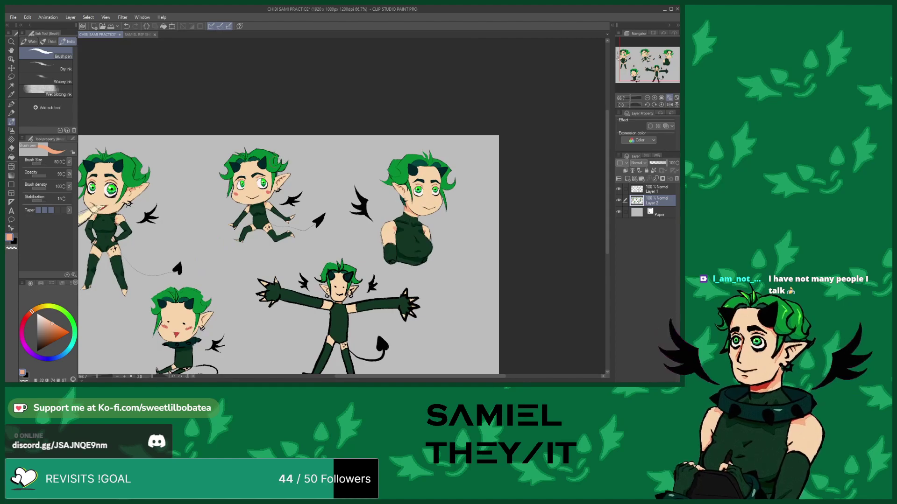
scroll(280, 210, "down", 2)
scroll(227, 139, "up", 4)
scroll(227, 139, "down", 3)
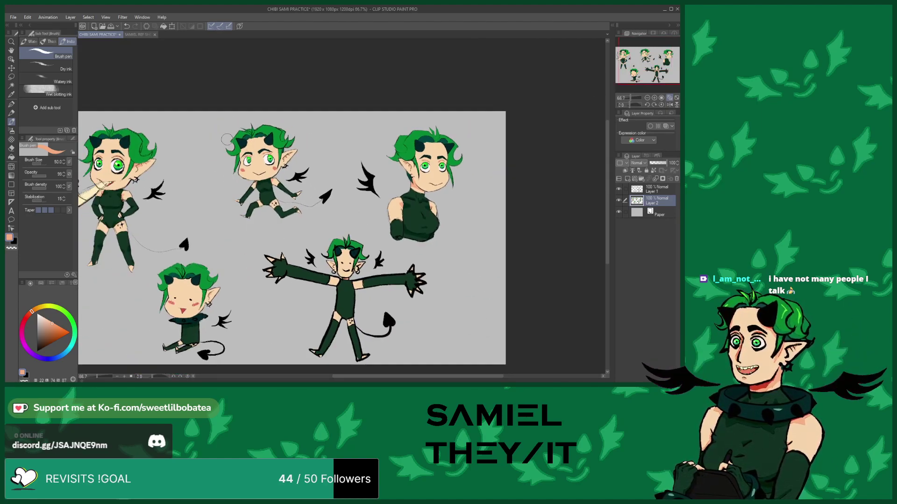
scroll(227, 139, "up", 5)
left_click(139, 36)
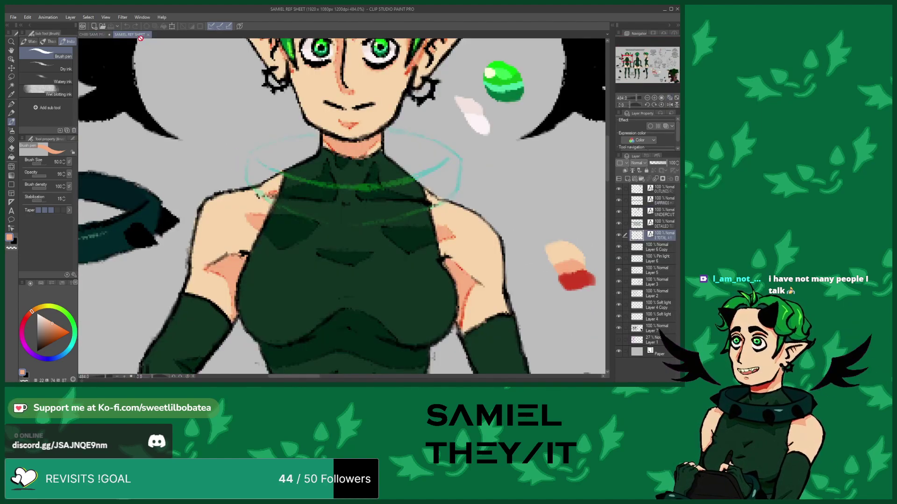
scroll(271, 181, "down", 4)
scroll(286, 78, "up", 6)
left_click(319, 116, "alt")
left_click(93, 35)
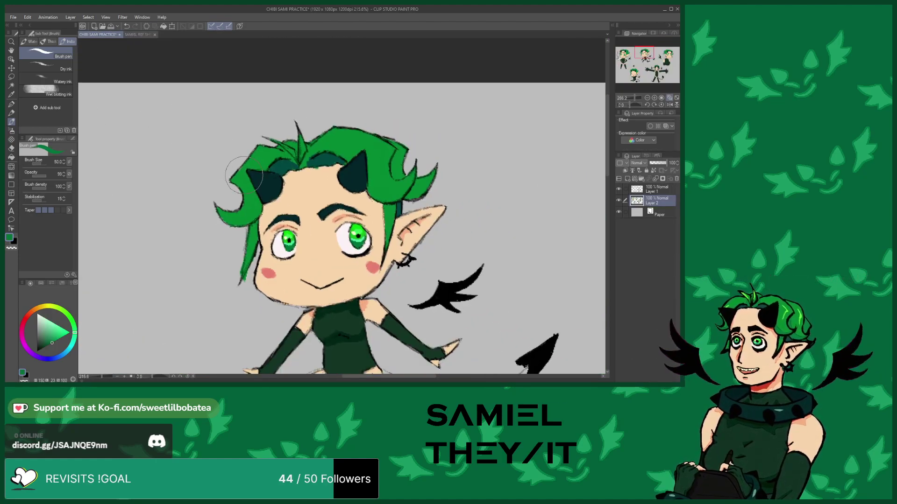
Paint darker green shadows at the base of the running chibi's hair tuft and beside the horn nearest its ear
scroll(304, 156, "up", 3)
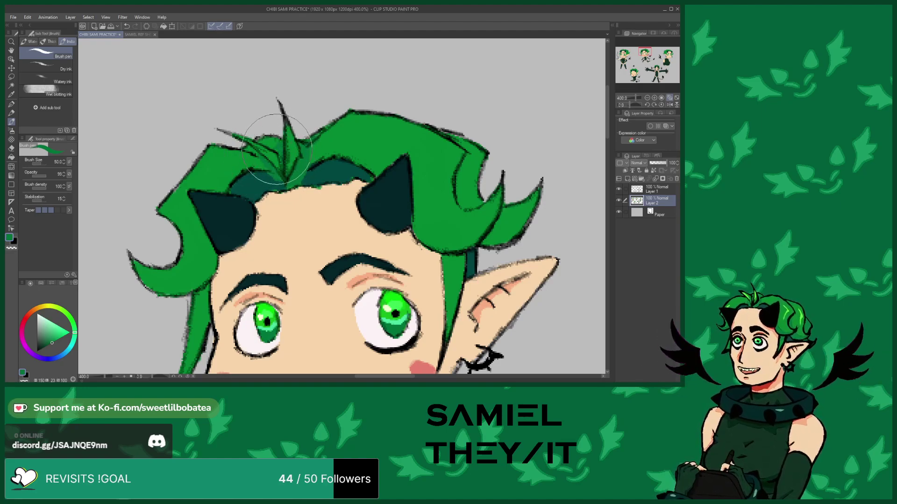
scroll(261, 143, "down", 5)
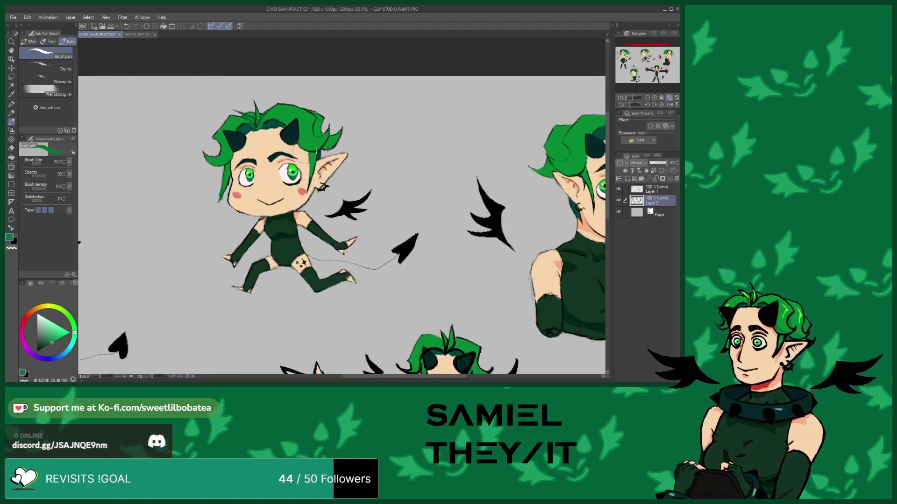
scroll(304, 149, "up", 5)
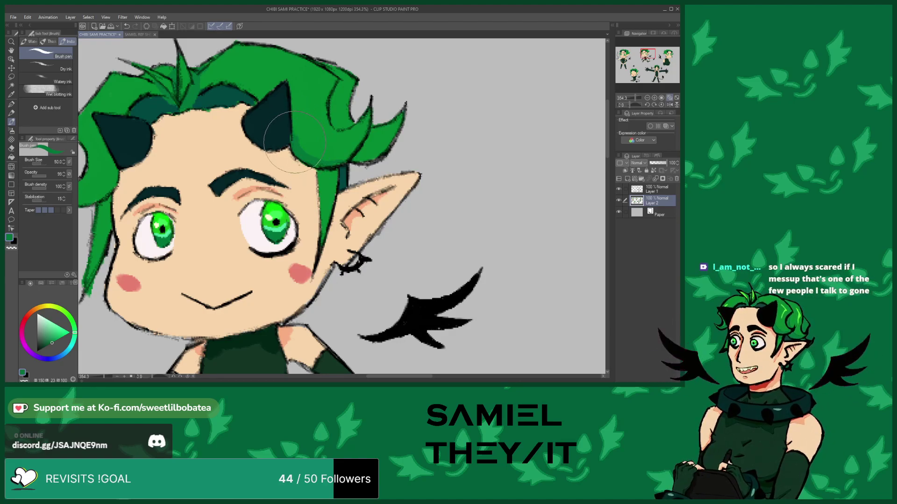
Touch up the running chibi's dark teal undercut beside the tuft and re-sample the green hair shadow color
scroll(291, 114, "down", 5)
scroll(251, 107, "up", 6)
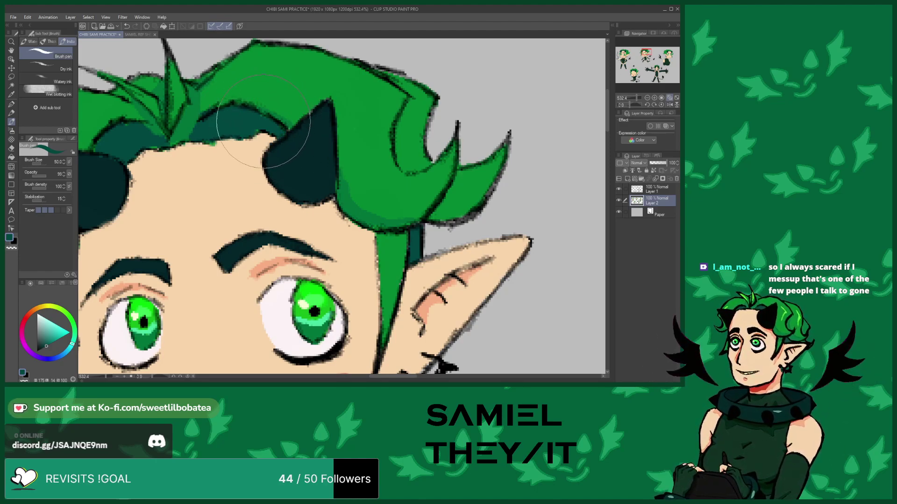
left_click(196, 159, "alt")
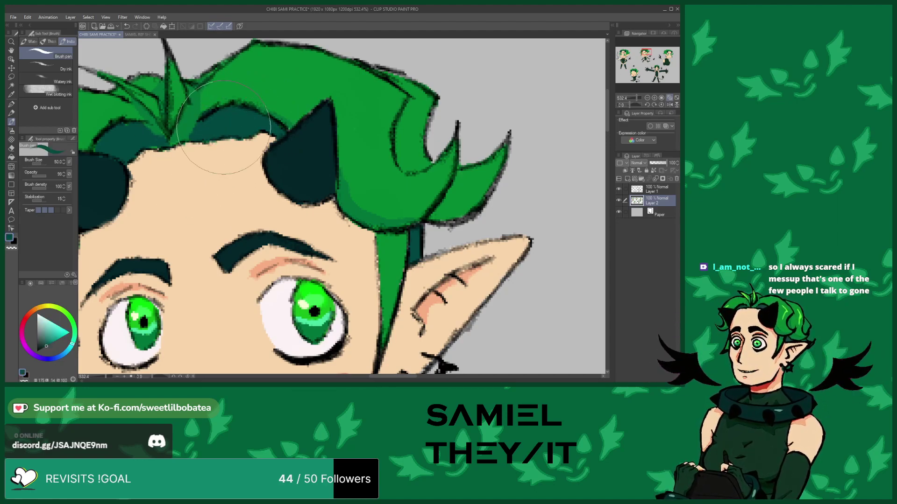
left_click(348, 207, "alt")
left_click(354, 212, "alt")
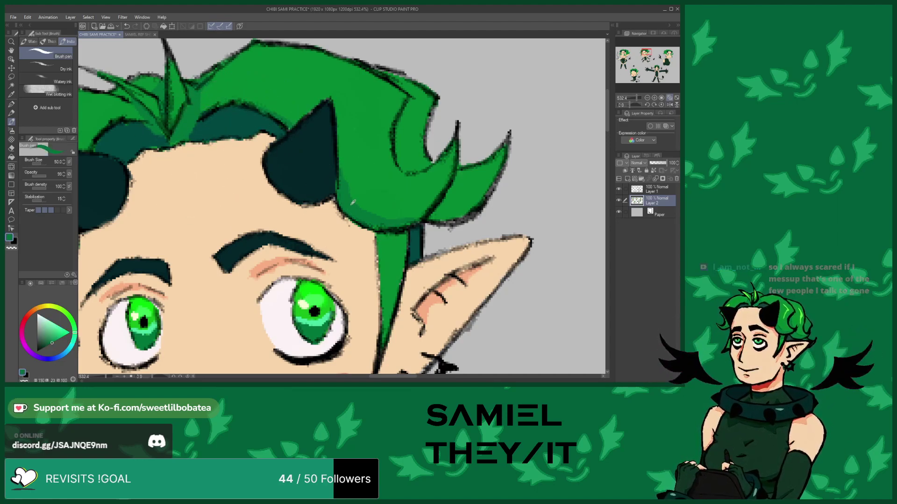
Shade the underside of the running chibi's hair above the ear and the top of the side lock darker green
scroll(259, 145, "down", 4)
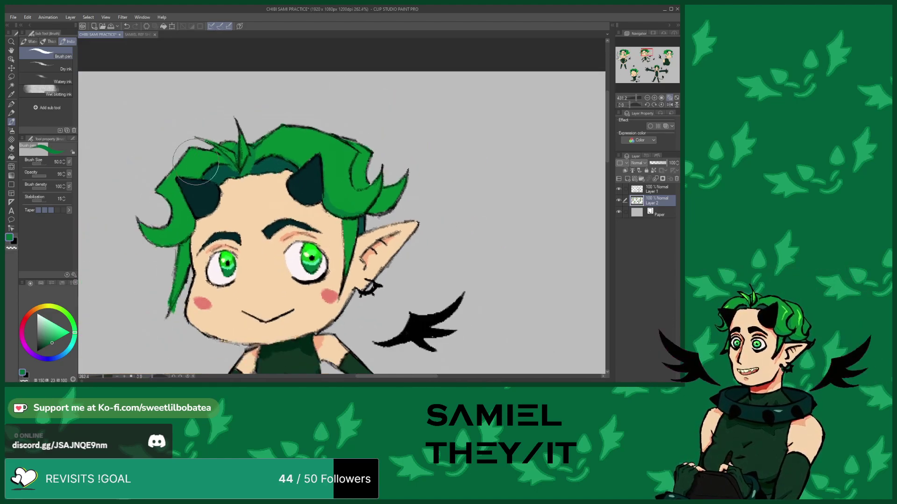
scroll(242, 187, "up", 2)
scroll(236, 220, "down", 2)
scroll(234, 219, "up", 5)
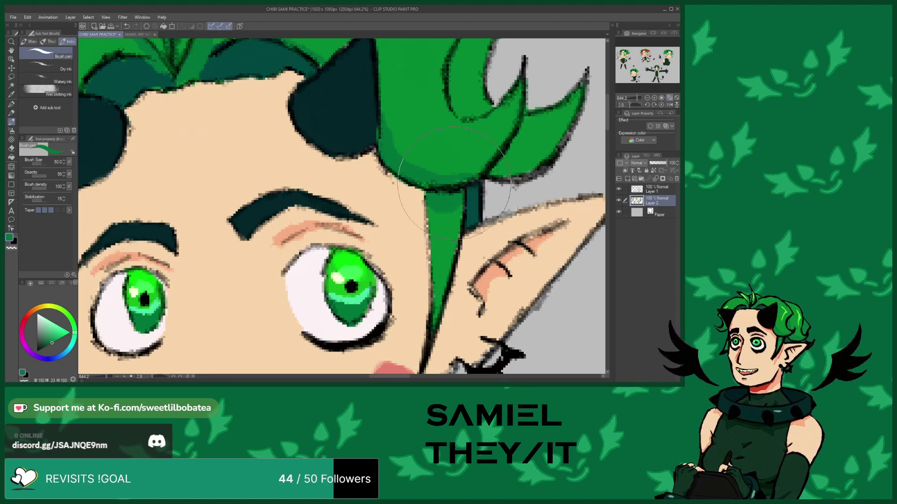
scroll(427, 182, "down", 3)
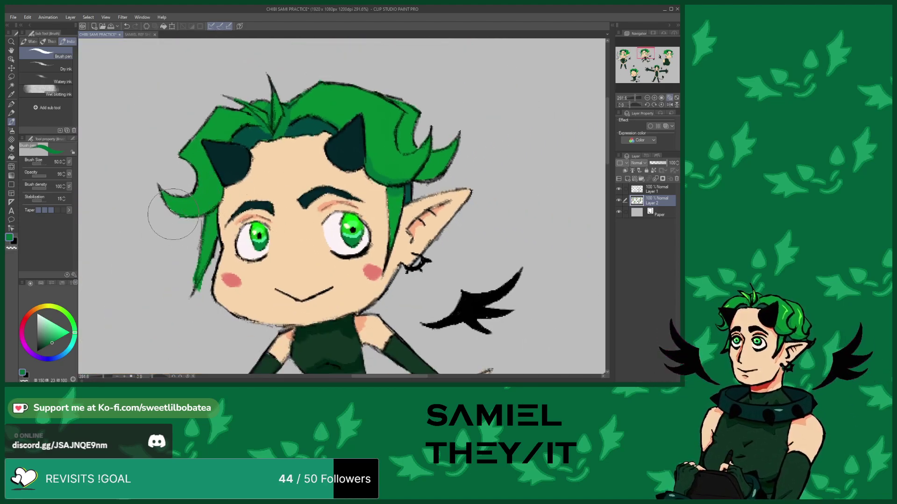
Paint darker green shadows under the running chibi's outer curl and on the lock beneath it
scroll(171, 215, "up", 3)
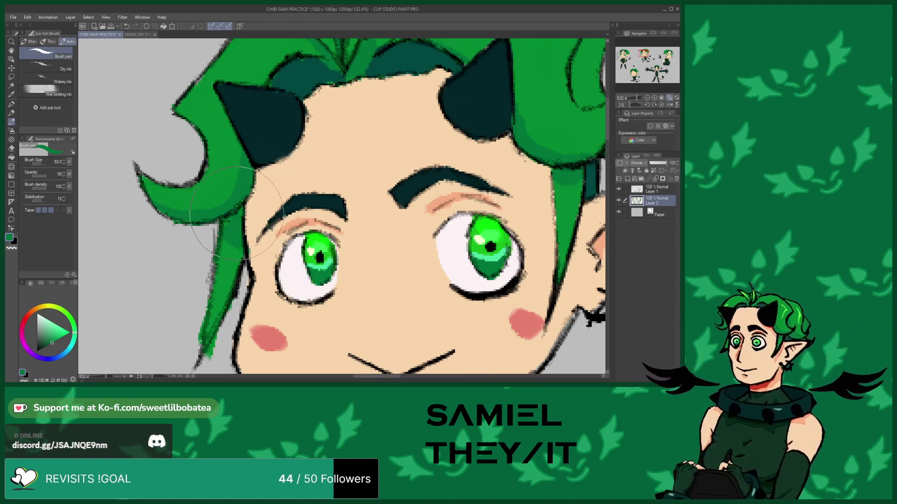
scroll(236, 215, "down", 5)
scroll(243, 205, "up", 6)
Sample the skin color and erase stray paint around the running chibi's outer hair lock
left_click(257, 191, "alt")
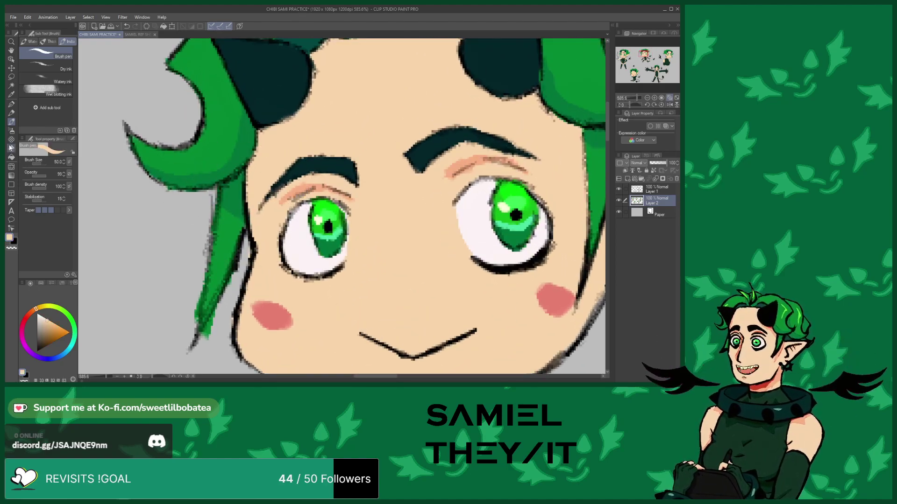
left_click(11, 148)
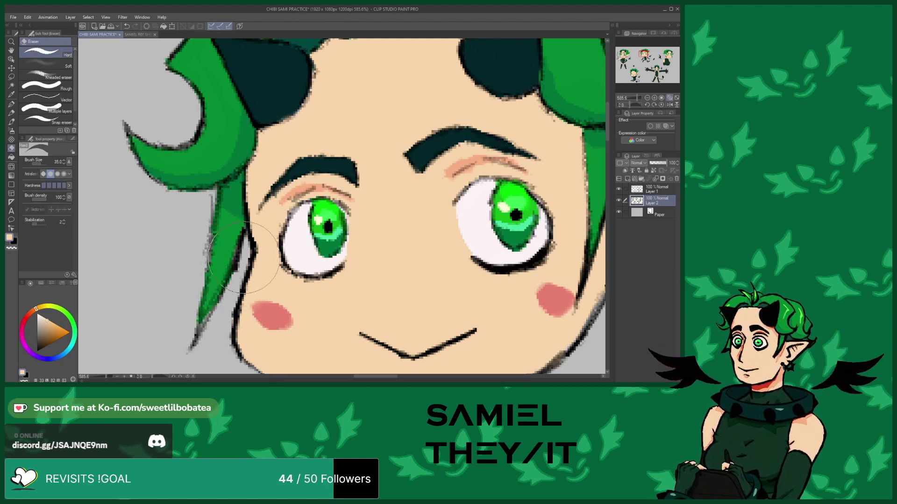
key("b")
scroll(227, 204, "down", 10)
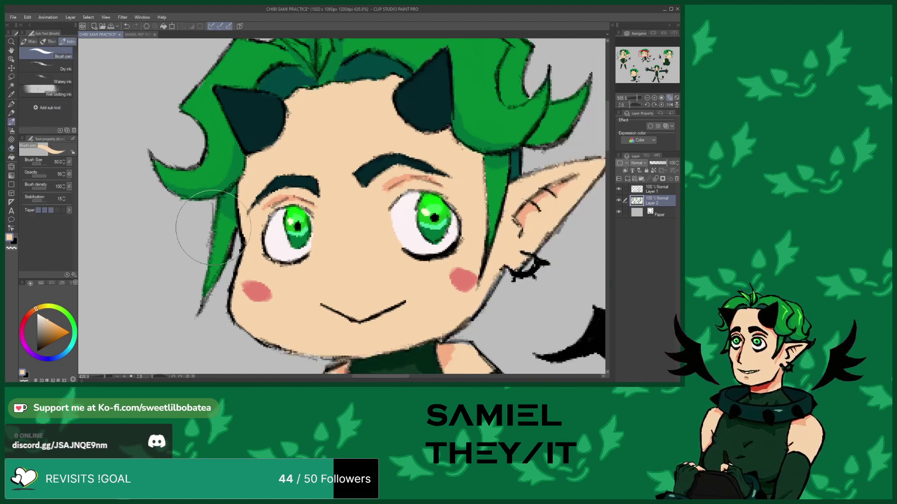
Re-sample the hair shadow green and shade the bust drawing's hair beside the horn and above the ear
scroll(391, 184, "up", 10)
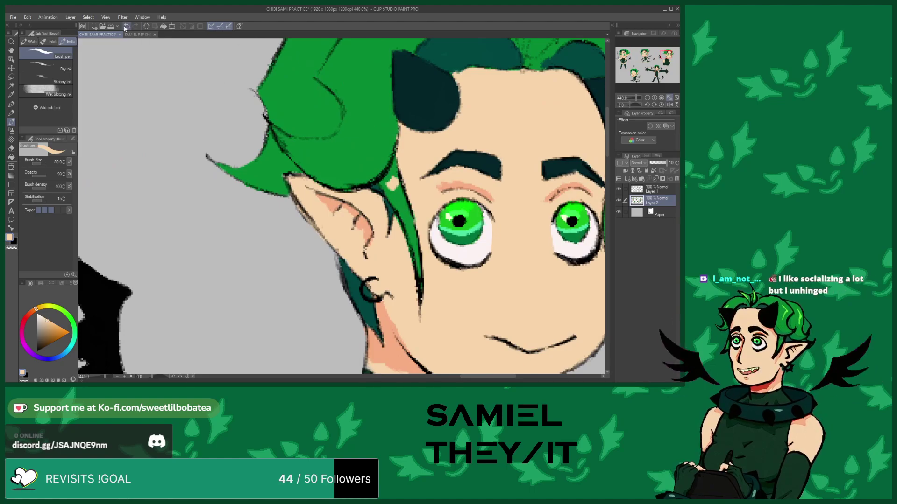
scroll(280, 206, "down", 8)
scroll(213, 180, "up", 8)
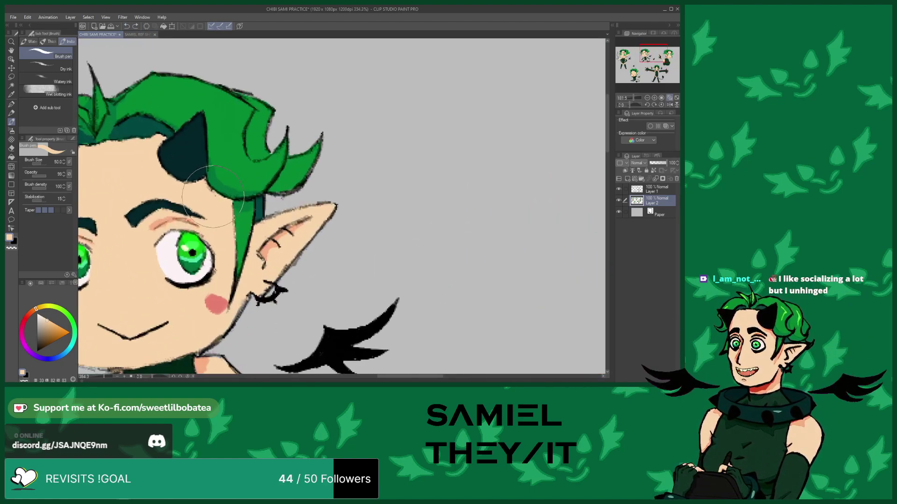
left_click(212, 180, "alt")
scroll(217, 178, "down", 6)
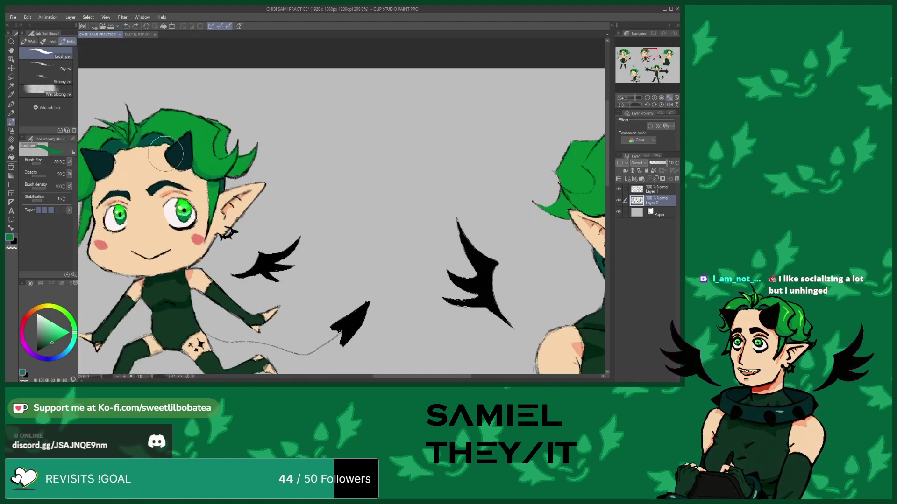
scroll(425, 182, "up", 5)
scroll(425, 183, "up", 1)
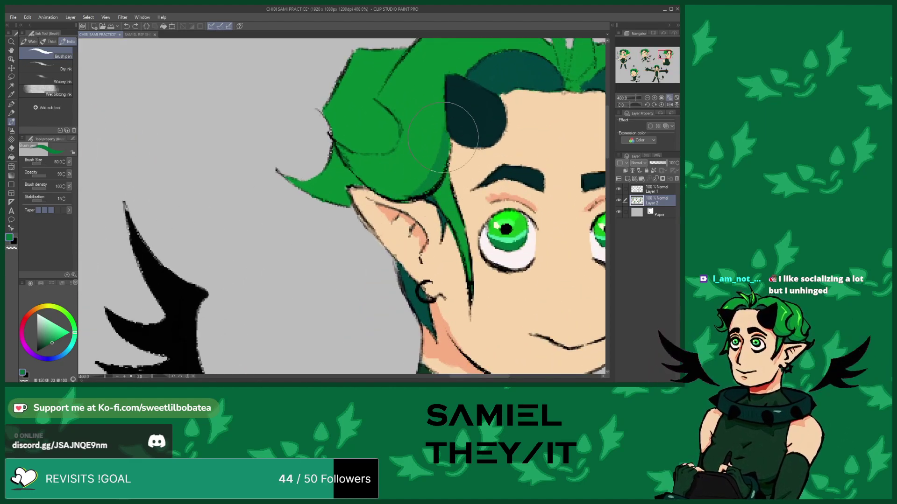
scroll(444, 154, "down", 4)
scroll(411, 193, "up", 4)
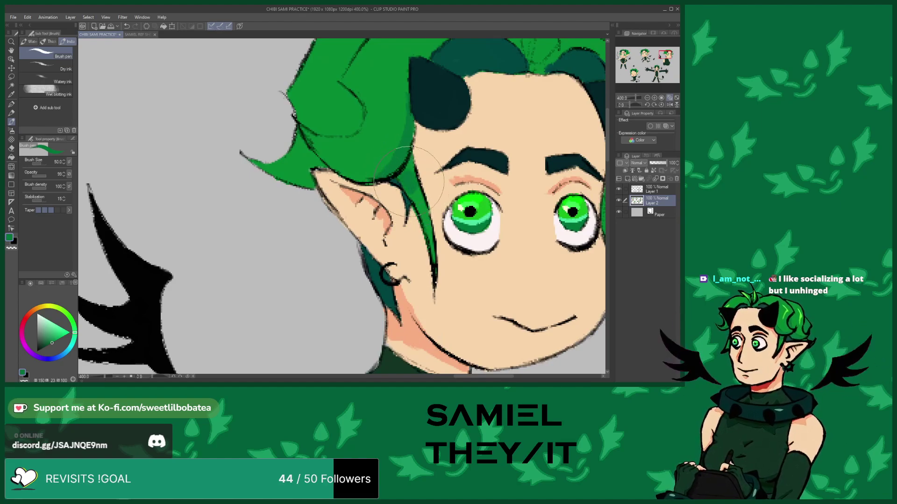
Paint darker green shadows on the bust drawing's curl and hanging lock on the side away from the ear
scroll(262, 182, "down", 3)
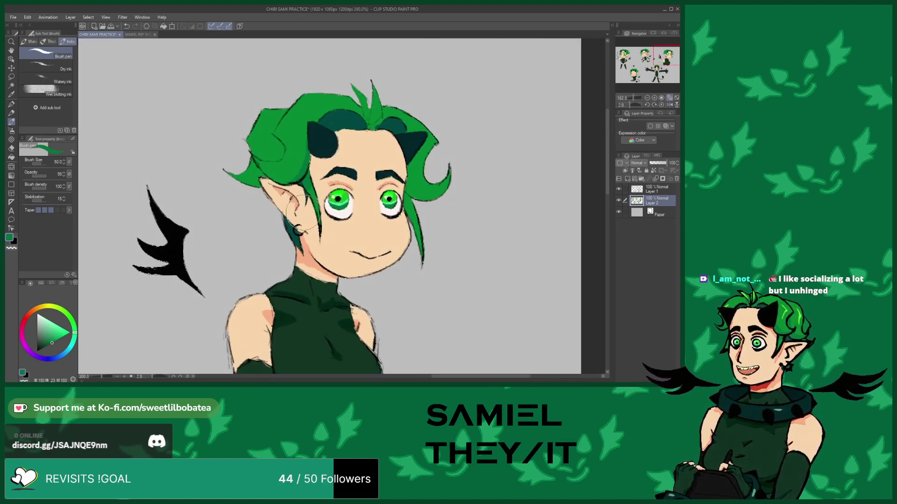
scroll(448, 202, "up", 4)
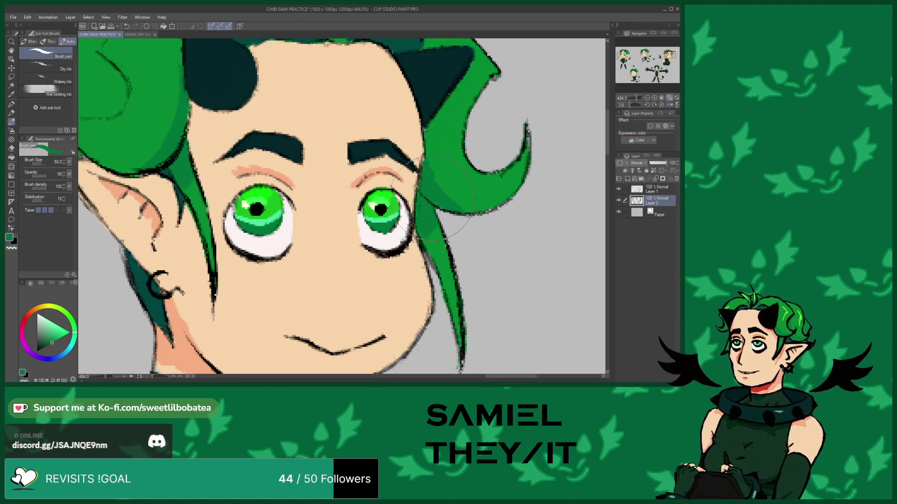
scroll(426, 204, "down", 4)
Shade the base of the bust drawing's hair tuft darker green and touch up its dark teal undercut
scroll(425, 156, "down", 3)
scroll(397, 150, "up", 3)
scroll(373, 140, "down", 3)
scroll(358, 135, "up", 4)
scroll(359, 134, "up", 2)
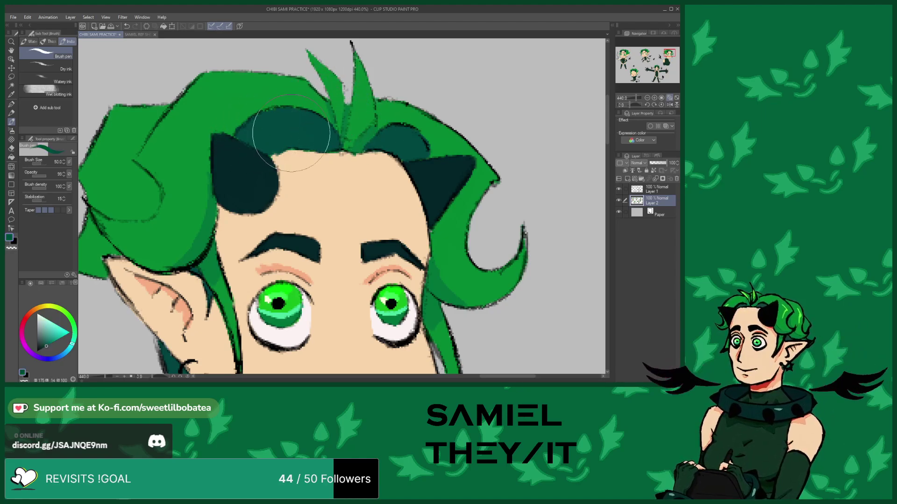
scroll(346, 106, "down", 1)
scroll(329, 112, "down", 2)
scroll(420, 263, "up", 3)
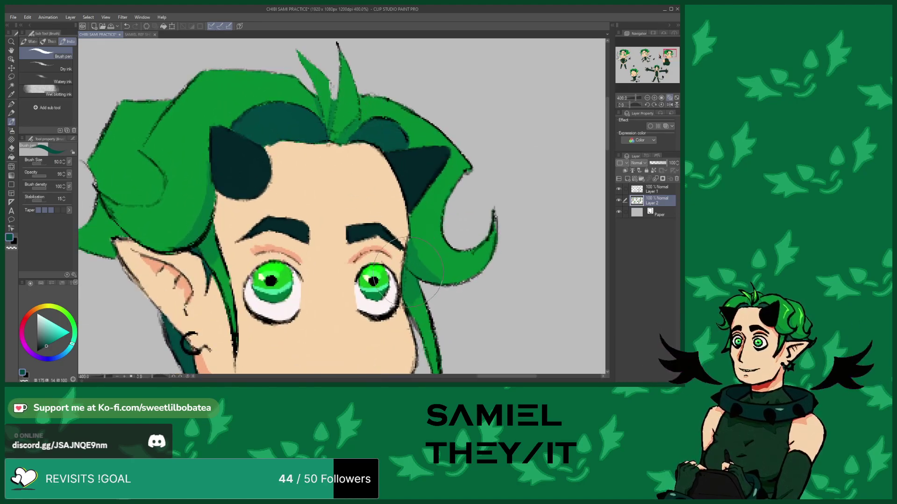
scroll(396, 213, "down", 5)
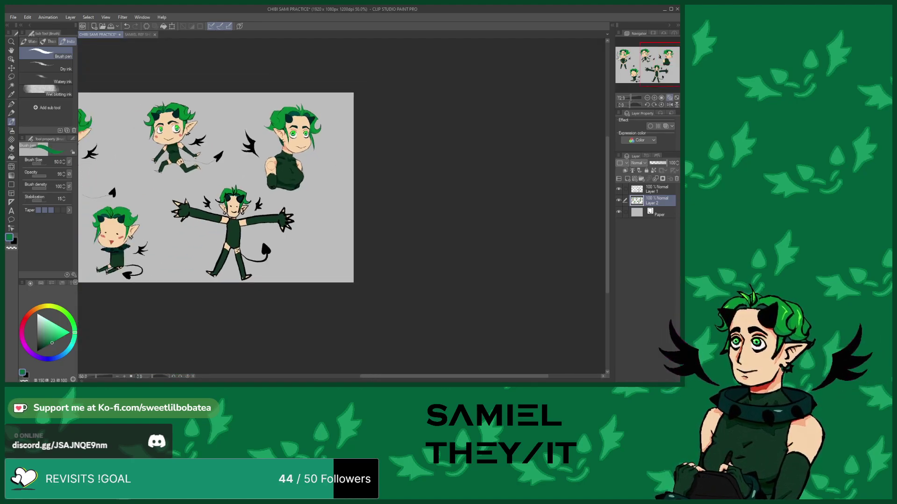
Shade the kneeling chibi's outer hair curl above the ear darker green and erase stray paint around it
scroll(261, 237, "up", 3)
scroll(244, 187, "up", 3)
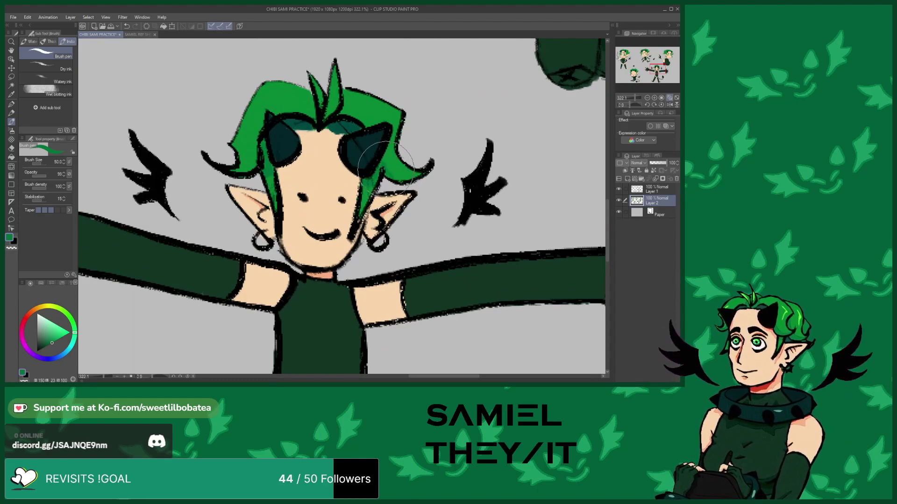
scroll(308, 124, "down", 5)
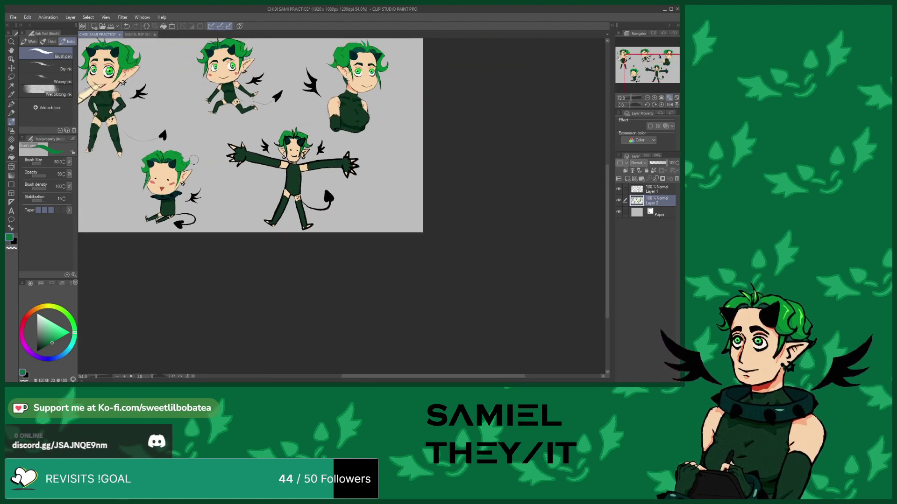
scroll(200, 159, "up", 5)
scroll(200, 158, "up", 1)
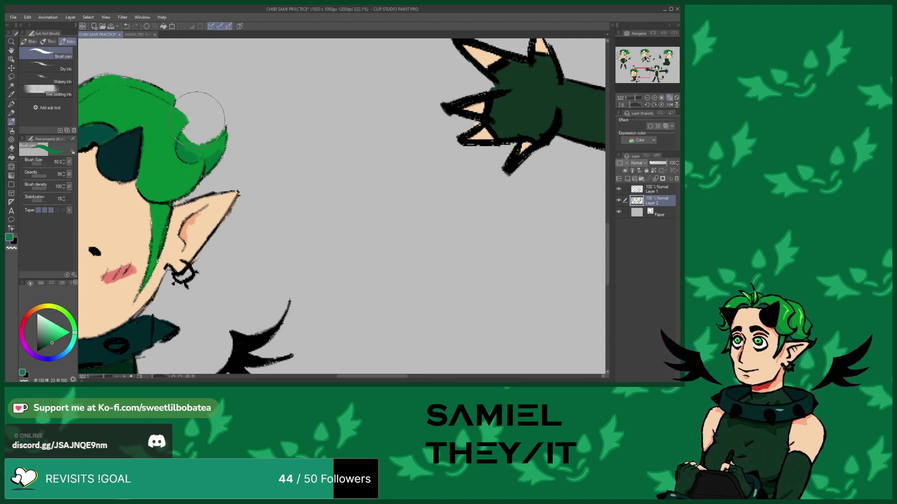
left_click(13, 147)
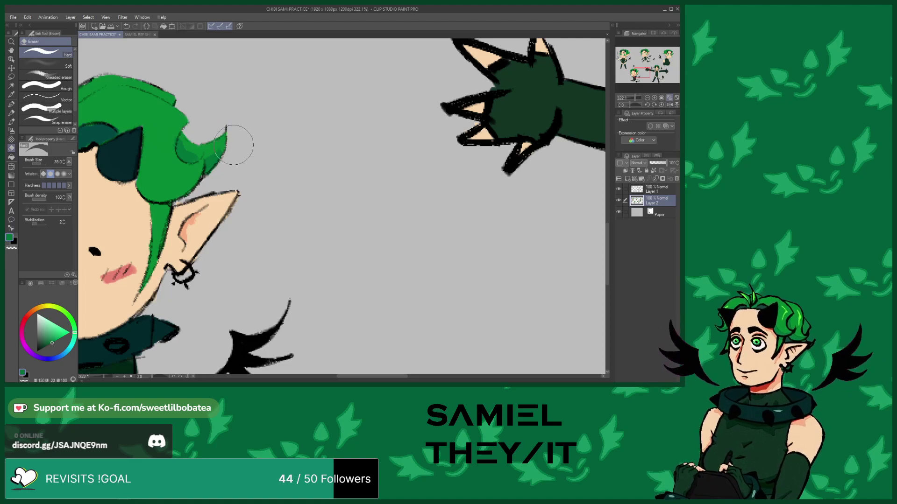
scroll(234, 146, "down", 5)
scroll(219, 143, "up", 4)
scroll(219, 153, "down", 5)
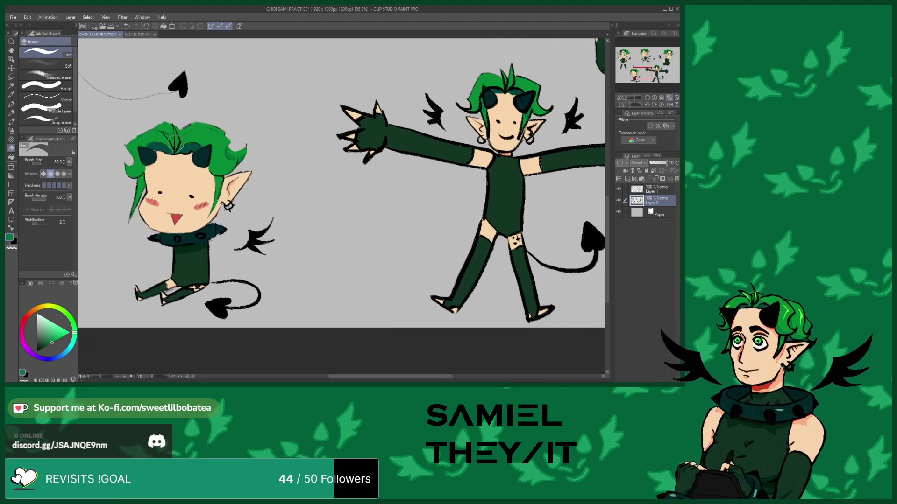
Shade the base of the kneeling chibi's tuft darker green and touch up the undercut and horn with their sampled dark teals
scroll(219, 153, "up", 4)
key("b")
scroll(211, 150, "up", 2)
scroll(211, 151, "up", 2)
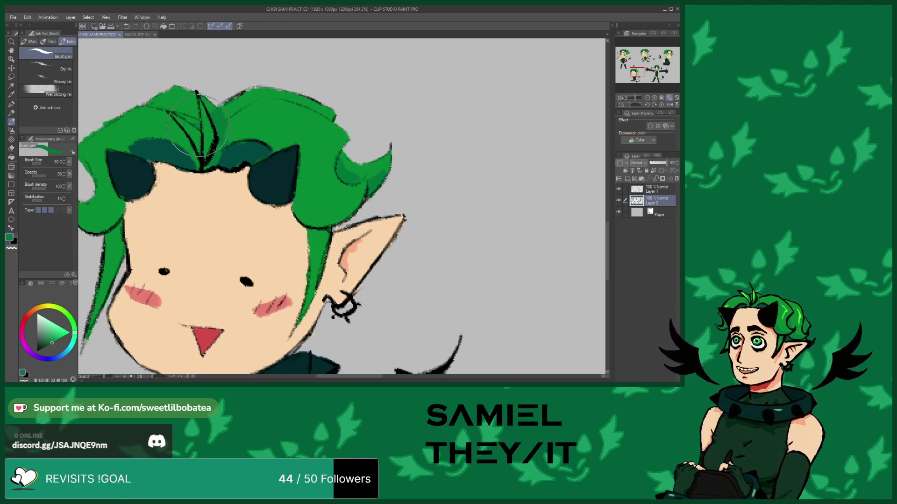
left_click(183, 149, "alt")
mouse_move(187, 161)
left_mouse_down()
mouse_move(252, 168)
mouse_move(140, 168)
mouse_move(145, 159)
left_mouse_up()
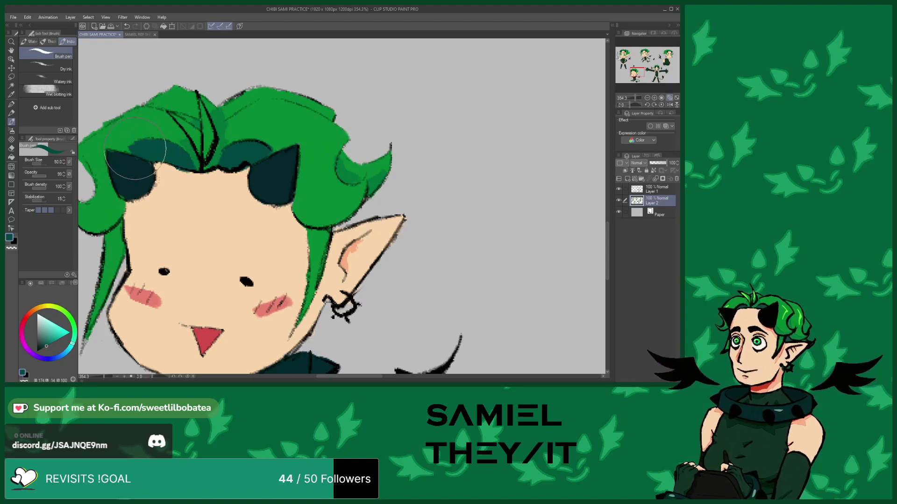
left_click(127, 169, "alt")
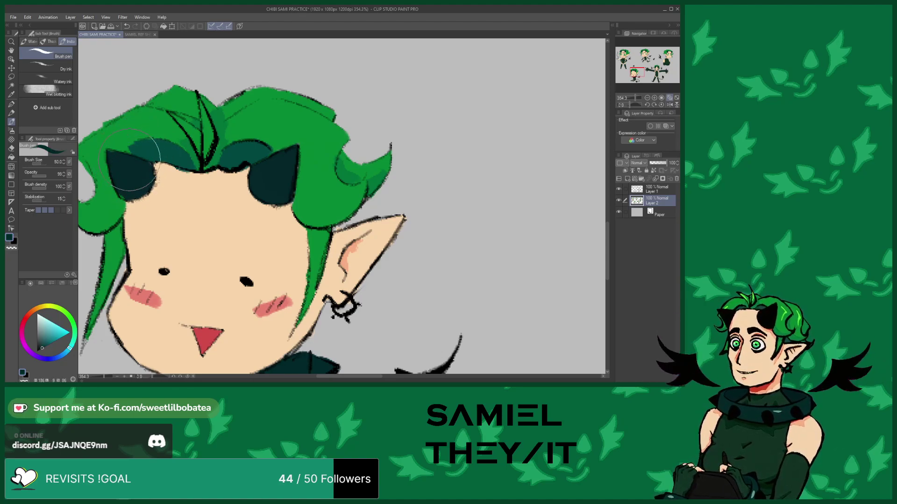
left_click(99, 143, "alt")
left_click(120, 166, "alt")
scroll(127, 159, "down", 3)
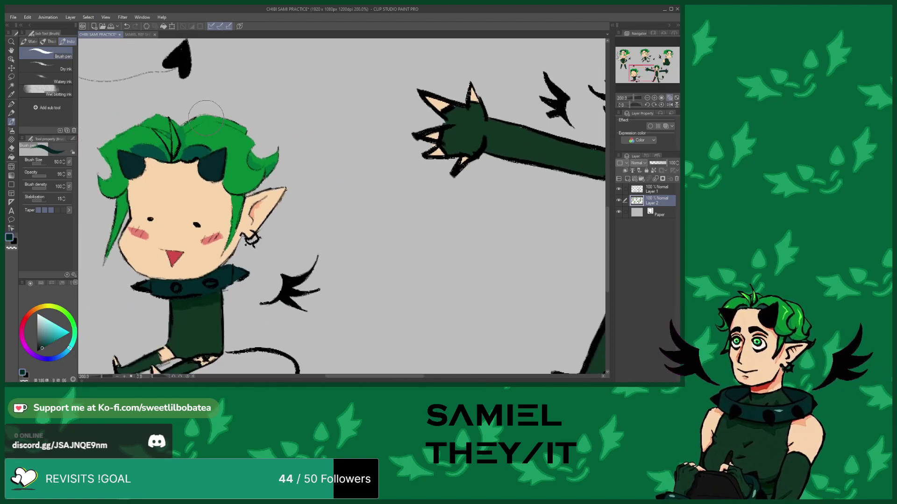
Sample the hair shadow green and shade the kneeling chibi's two hanging locks and the curl on the side away from the ear
scroll(140, 150, "up", 2)
left_click(198, 123, "alt")
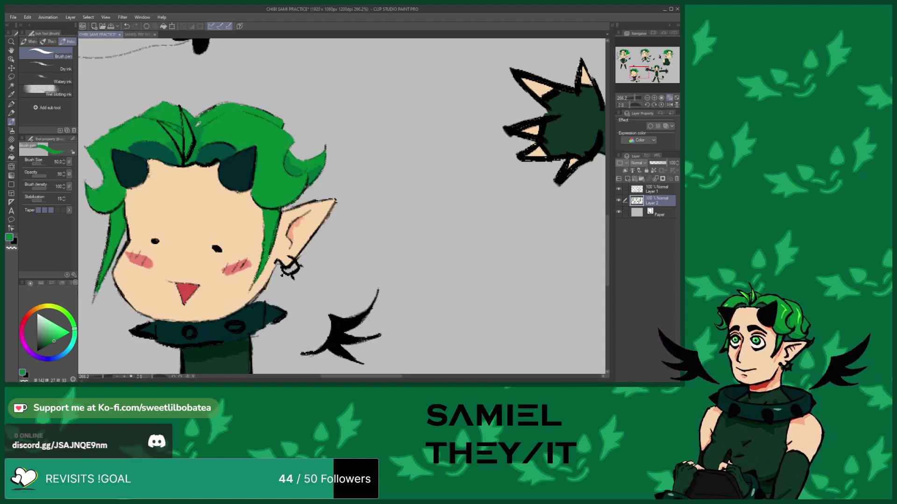
scroll(198, 124, "down", 4)
scroll(252, 173, "up", 5)
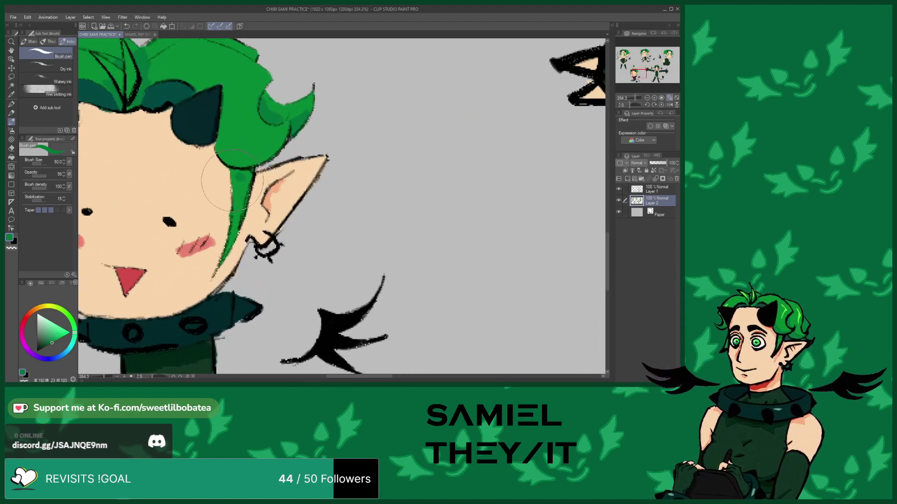
scroll(224, 178, "down", 4)
scroll(142, 184, "up", 5)
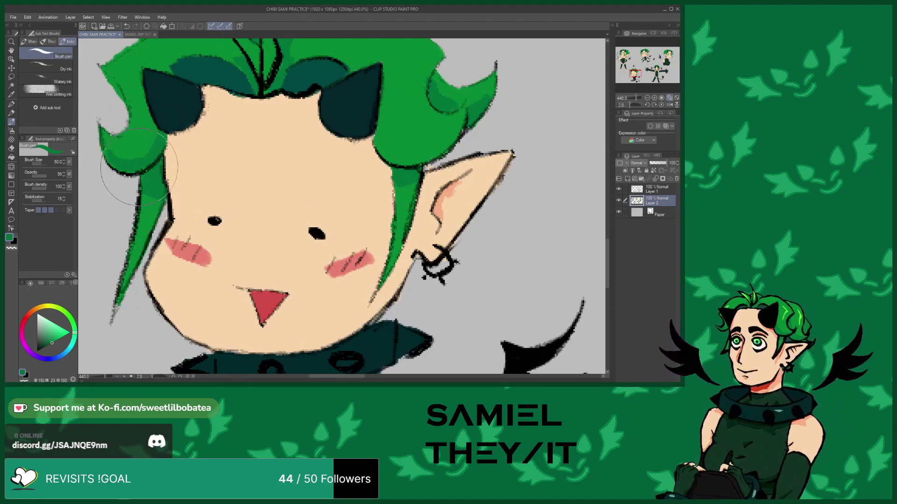
scroll(163, 96, "down", 2)
scroll(163, 95, "up", 2)
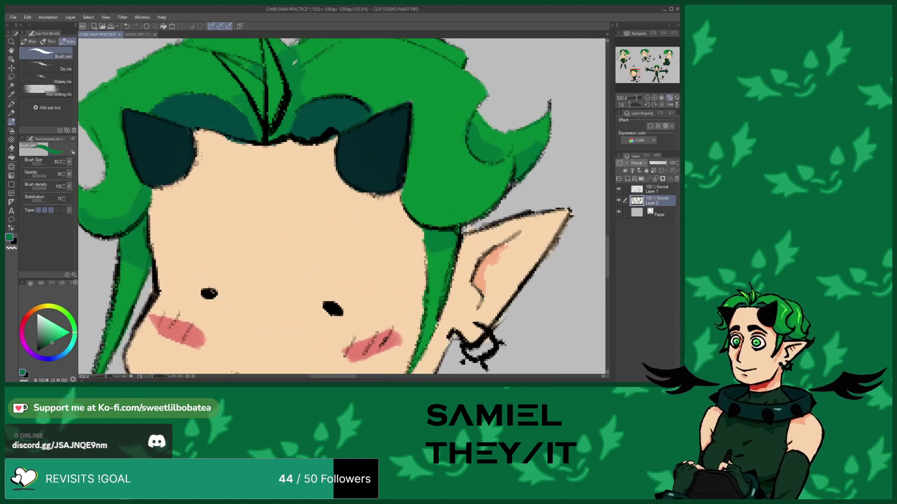
Paint darker green shadows on the smoking chibi's lock in front of the ear and its curl above the ear
scroll(210, 91, "down", 3)
scroll(210, 91, "down", 5)
scroll(342, 190, "down", 1)
scroll(253, 133, "up", 6)
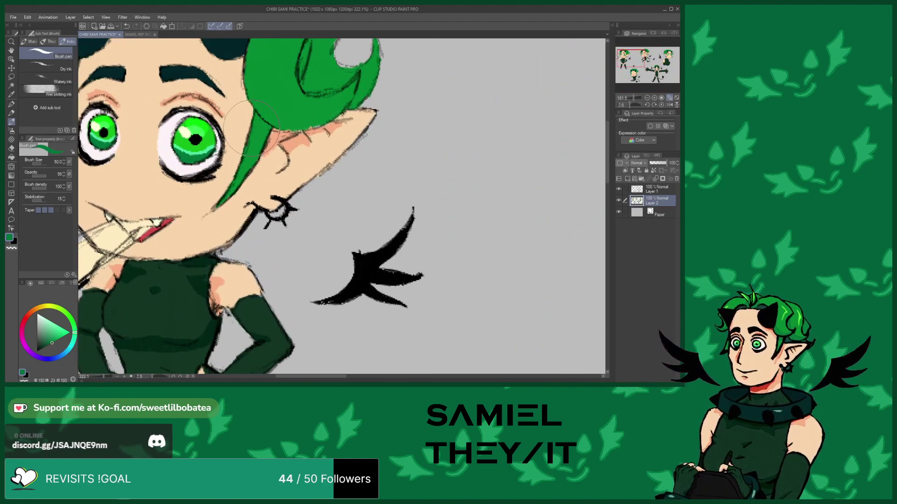
scroll(266, 124, "down", 3)
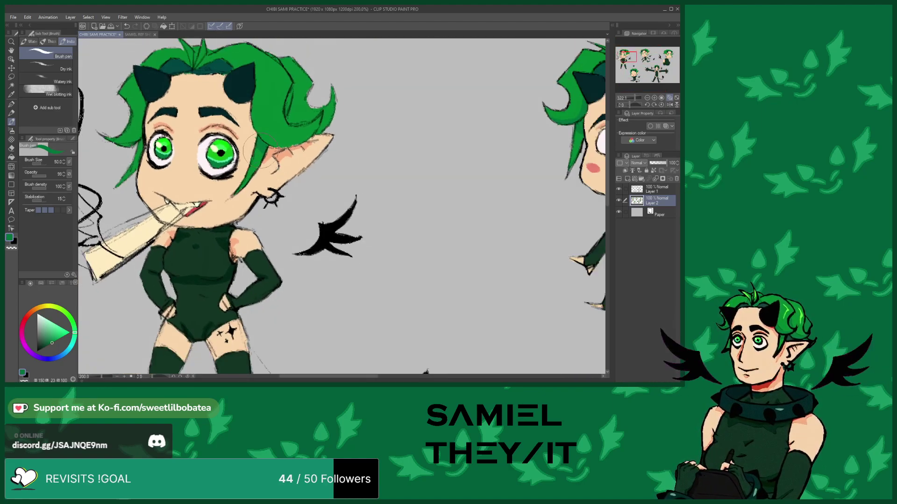
scroll(291, 124, "up", 3)
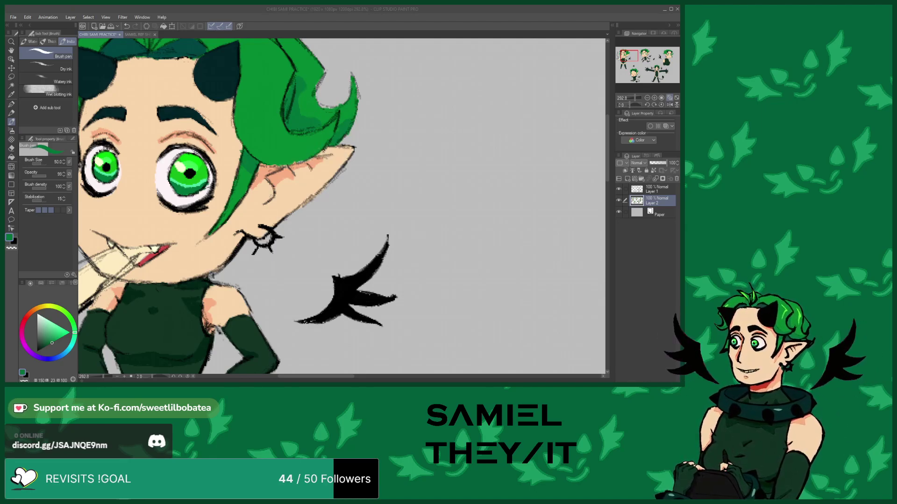
left_click(52, 249)
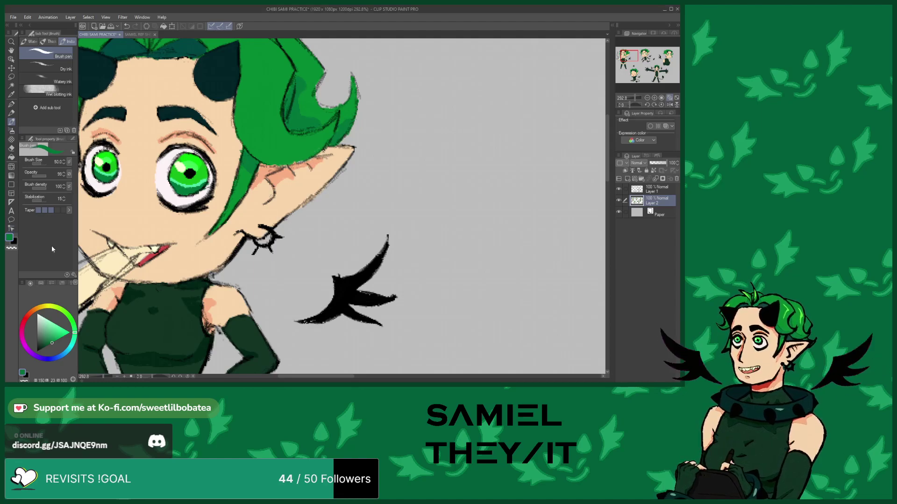
key("ctrl+minus")
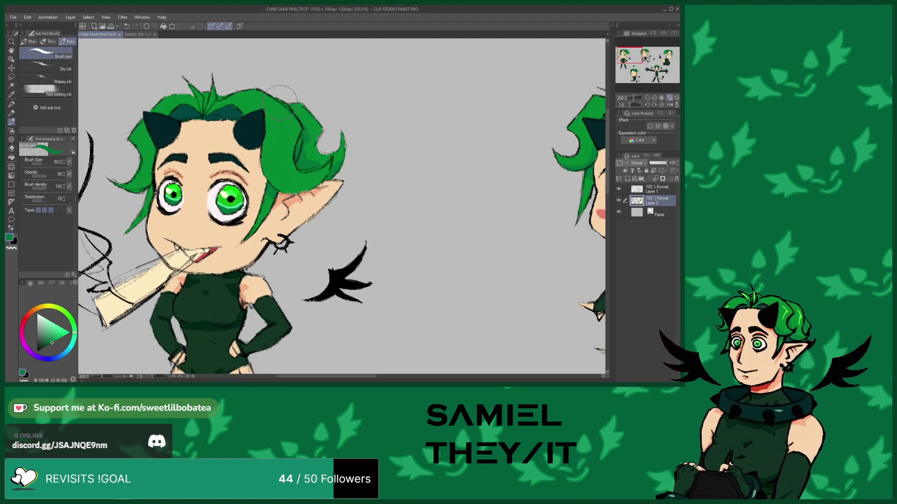
Shade the smoking chibi's tuft base and the hair curl on the side away from the ear darker green
scroll(282, 102, "down", 2)
scroll(262, 112, "up", 4)
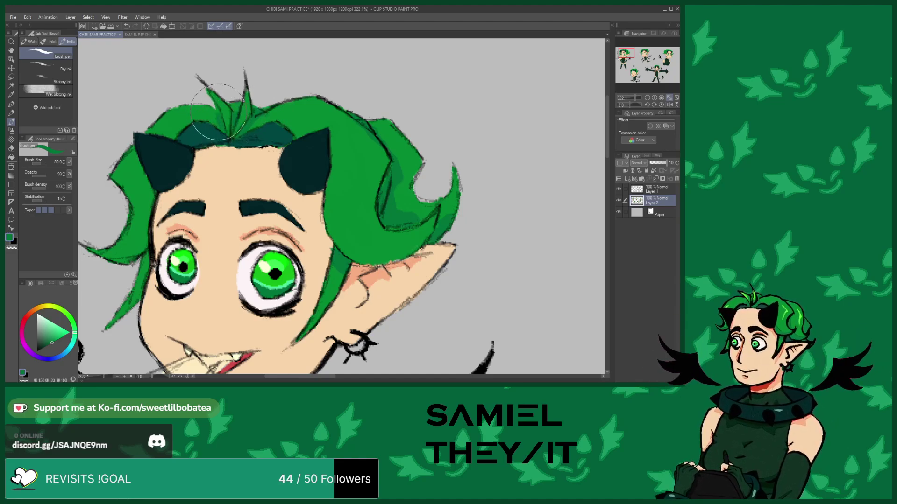
scroll(196, 150, "down", 3)
scroll(159, 206, "up", 3)
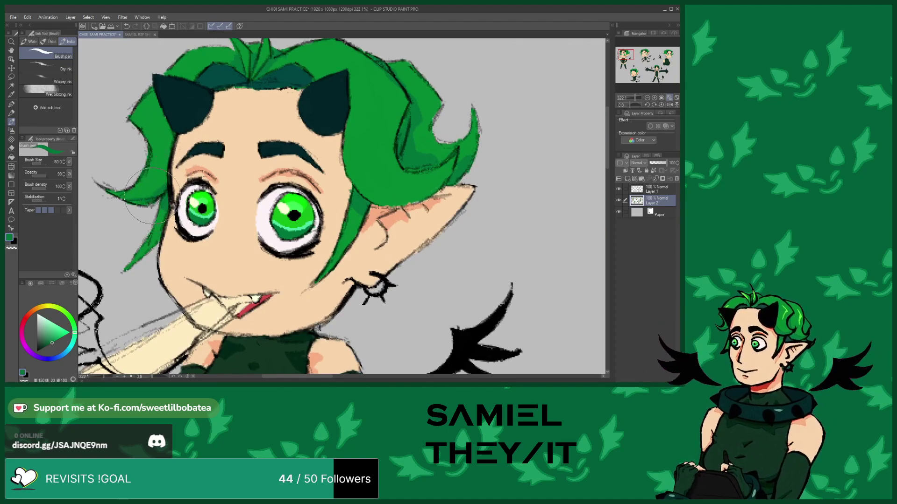
Sample the bright green hair highlight from the reference sheet and paint highlights on both sides of the smoking chibi's hair
scroll(168, 174, "down", 5)
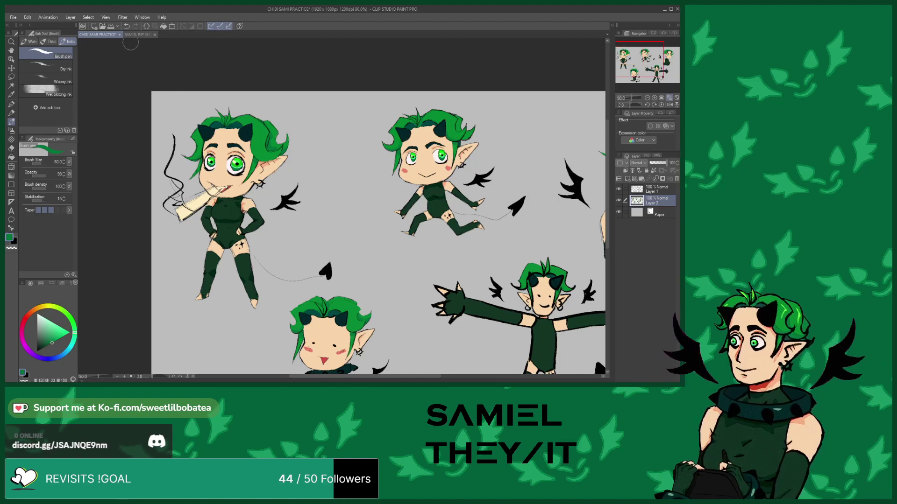
left_click(133, 35)
left_click(173, 136, "alt")
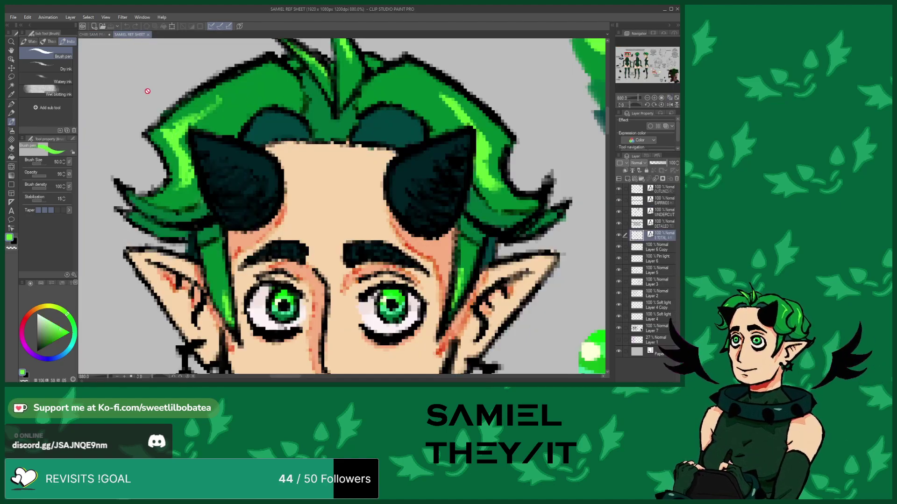
left_click(95, 36)
scroll(187, 131, "up", 5)
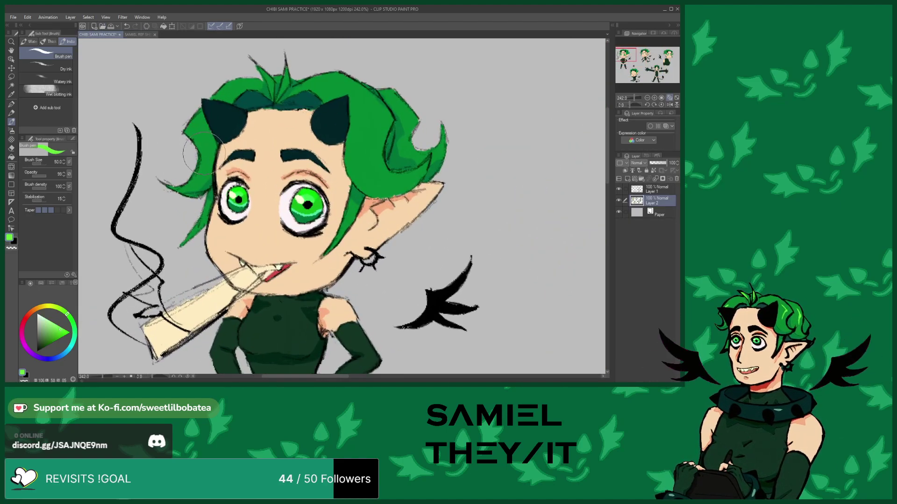
left_click_drag(196, 134, 201, 124)
left_click_drag(369, 164, 369, 108)
Paint bright green highlights on the running chibi's hair beside the horn and tuft, and on the smoking chibi's tuft
scroll(369, 107, "down", 5)
scroll(346, 154, "up", 5)
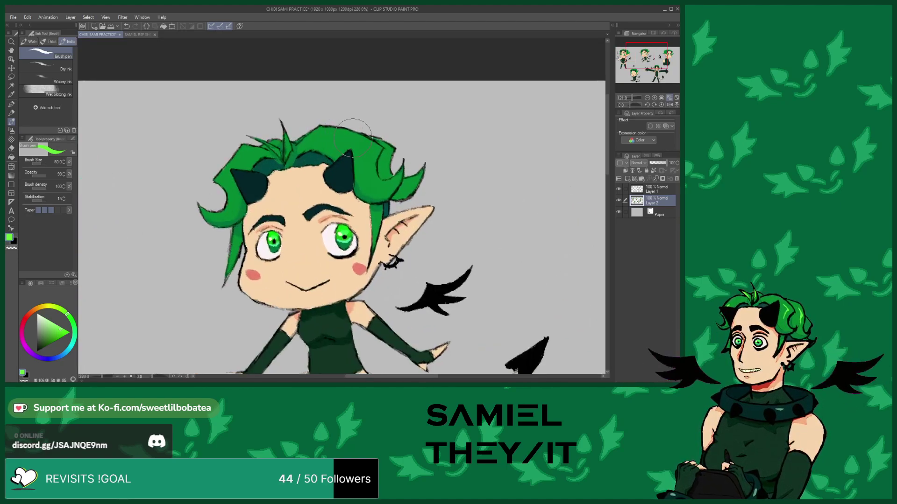
scroll(296, 127, "up", 3)
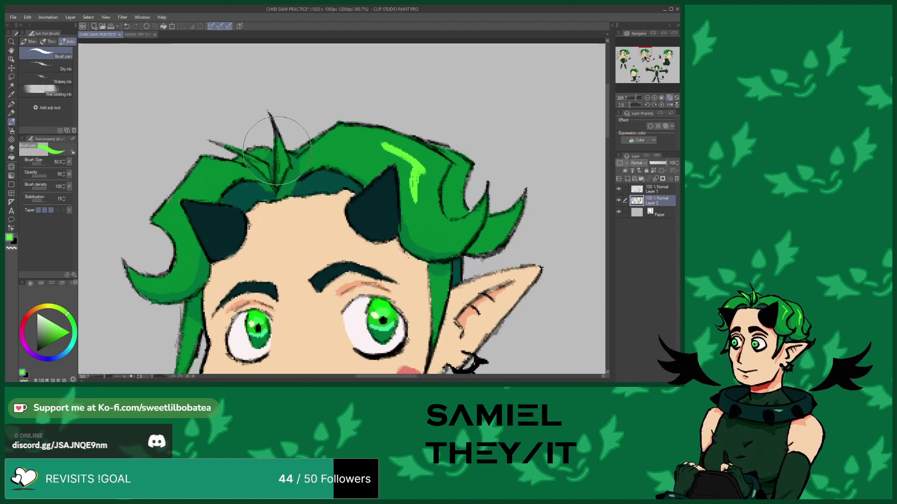
scroll(229, 133, "down", 6)
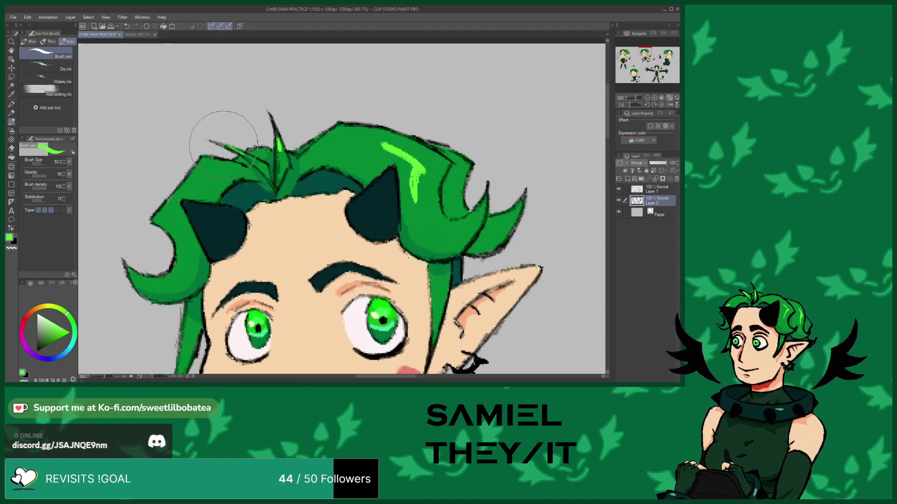
scroll(117, 161, "up", 4)
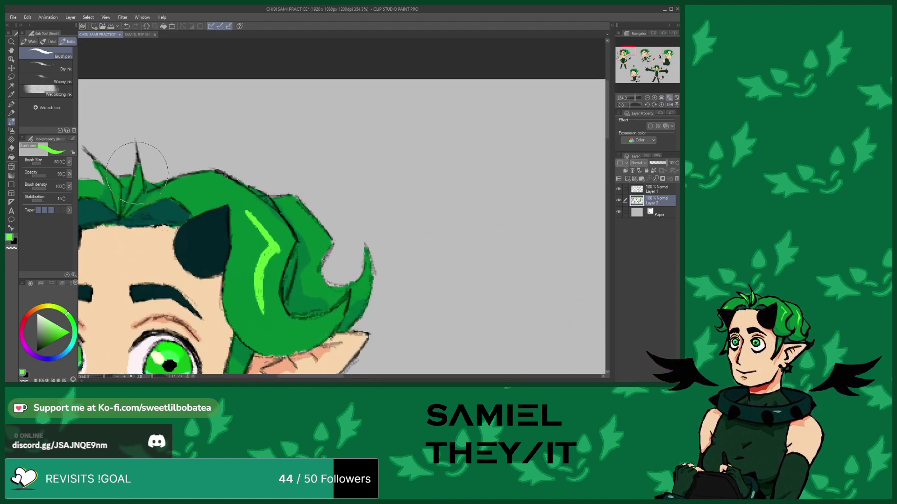
scroll(116, 157, "up", 2)
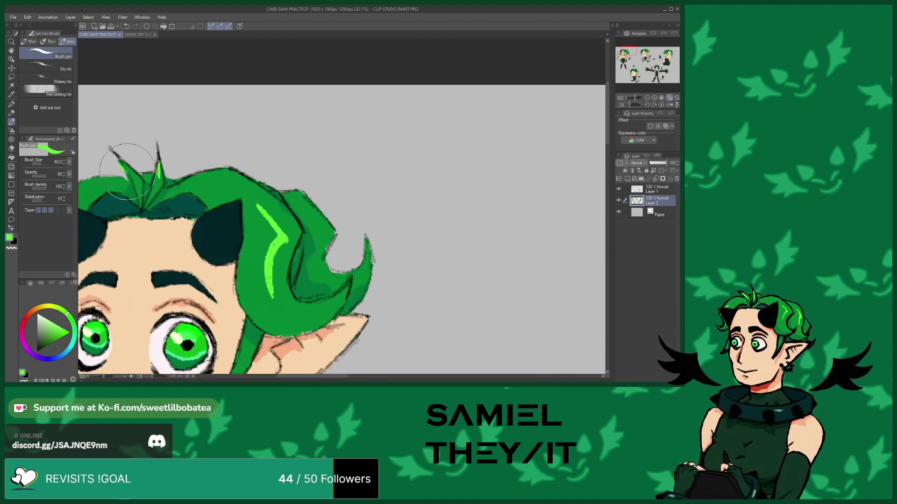
Paint bright green highlights on the bust drawing's side hair, tuft and far curl, touching up with the sampled shadow green
scroll(98, 131, "down", 3)
scroll(98, 131, "down", 3)
scroll(340, 154, "up", 4)
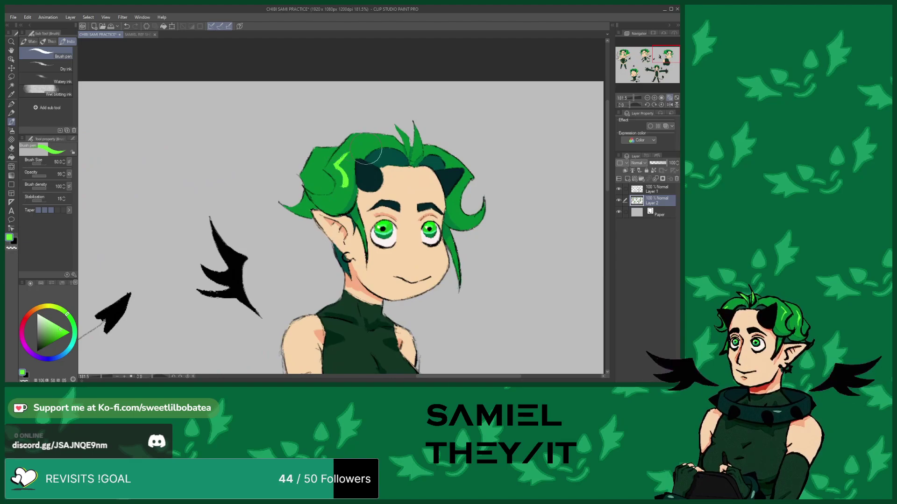
scroll(423, 141, "up", 2)
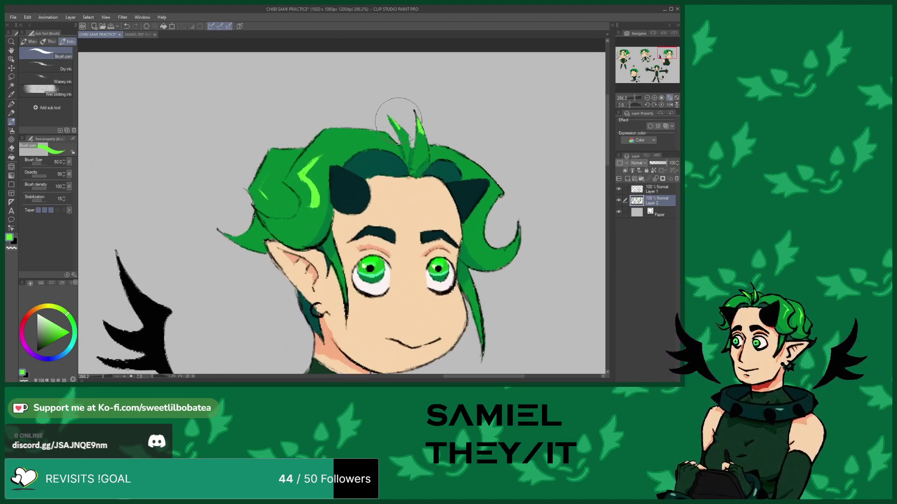
left_click_drag(500, 255, 485, 256)
left_click(468, 253, "alt")
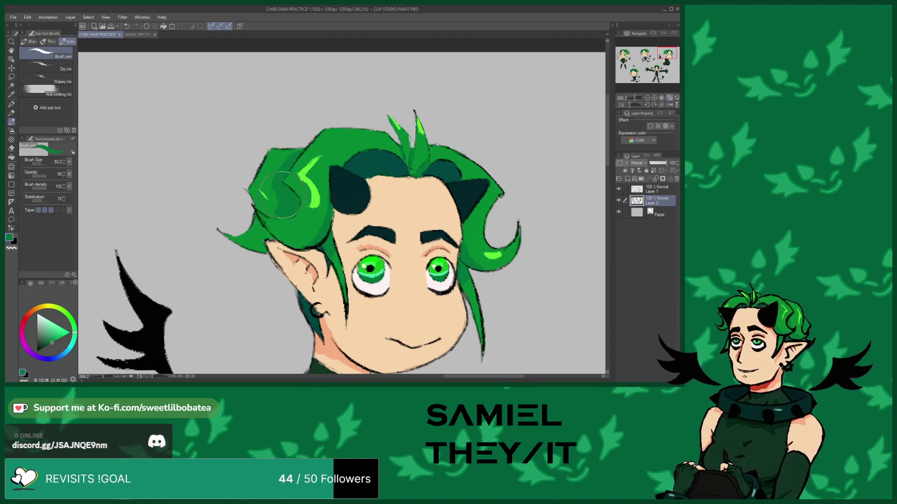
left_click(307, 185, "alt")
scroll(307, 185, "down", 6)
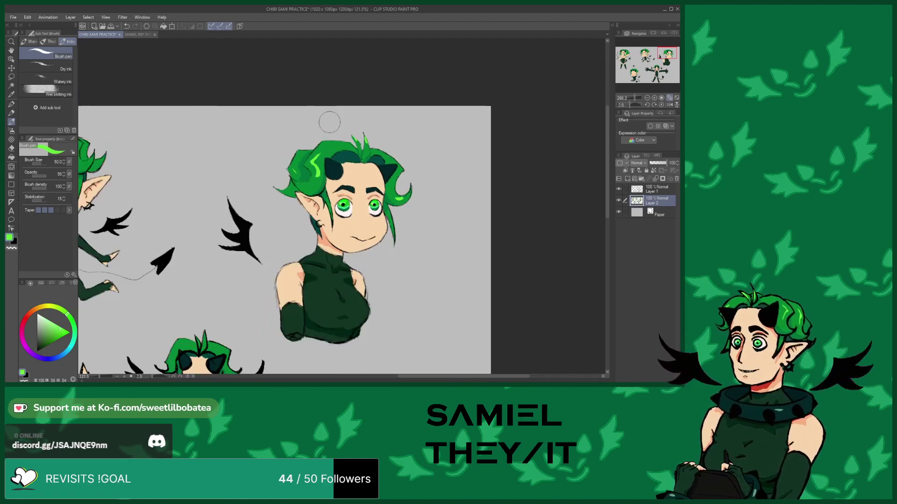
Paint bright green highlights on both sides of the outstretched-arms chibi's hair and on its tuft
scroll(276, 224, "up", 6)
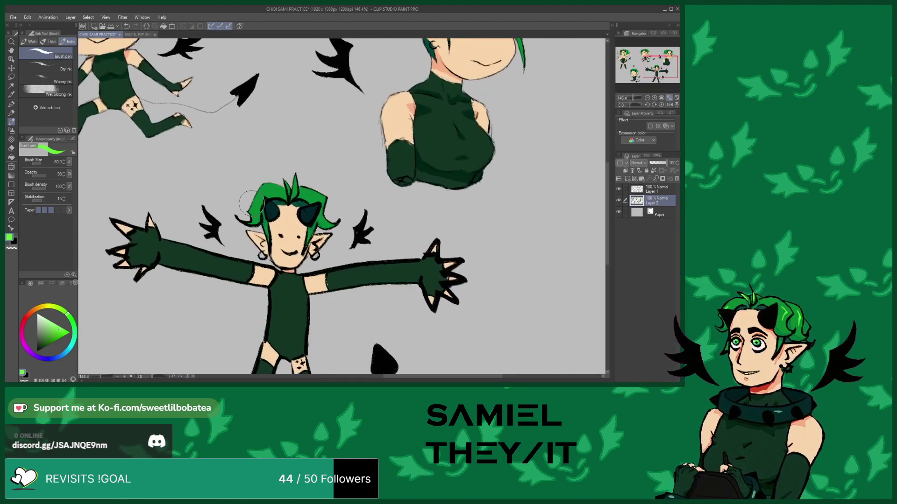
left_click_drag(256, 205, 260, 220)
mouse_move(355, 196)
left_mouse_down()
mouse_move(346, 216)
mouse_move(362, 210)
mouse_move(355, 229)
left_mouse_up()
scroll(318, 179, "down", 1)
scroll(318, 177, "down", 5)
scroll(322, 172, "up", 5)
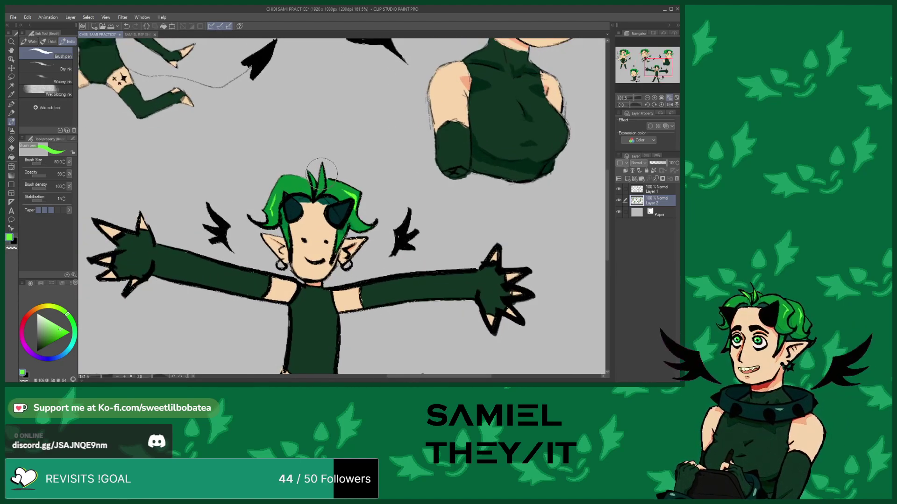
scroll(308, 165, "down", 5)
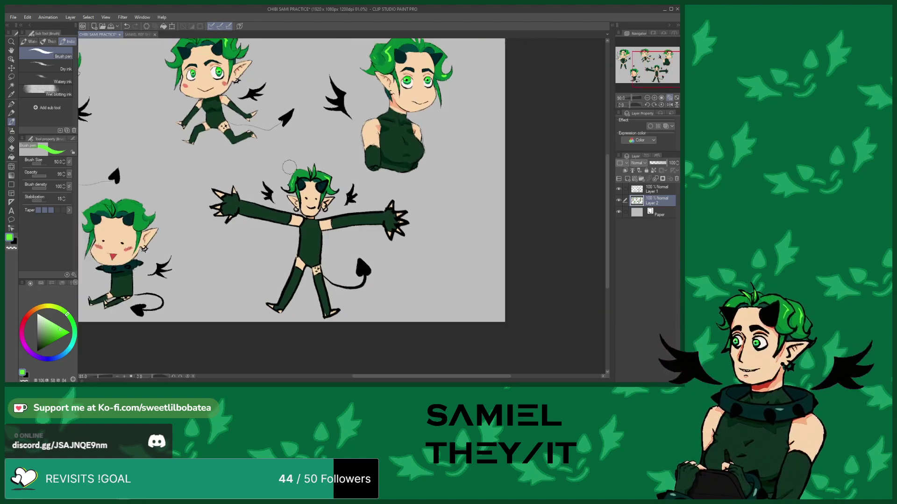
Paint a bright green highlight on the hair tuft of the sitting chibi with the spiked collar
scroll(204, 175, "up", 4)
scroll(204, 171, "up", 2)
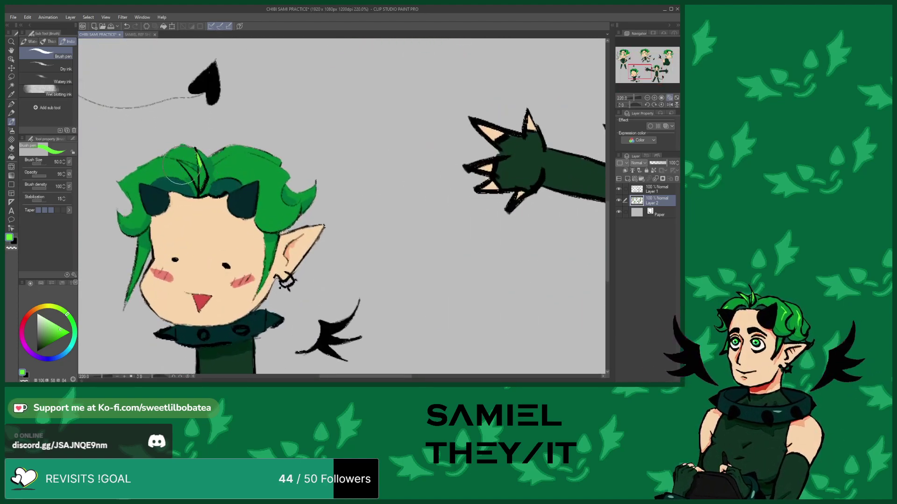
left_click_drag(184, 173, 196, 157)
scroll(196, 158, "down", 5)
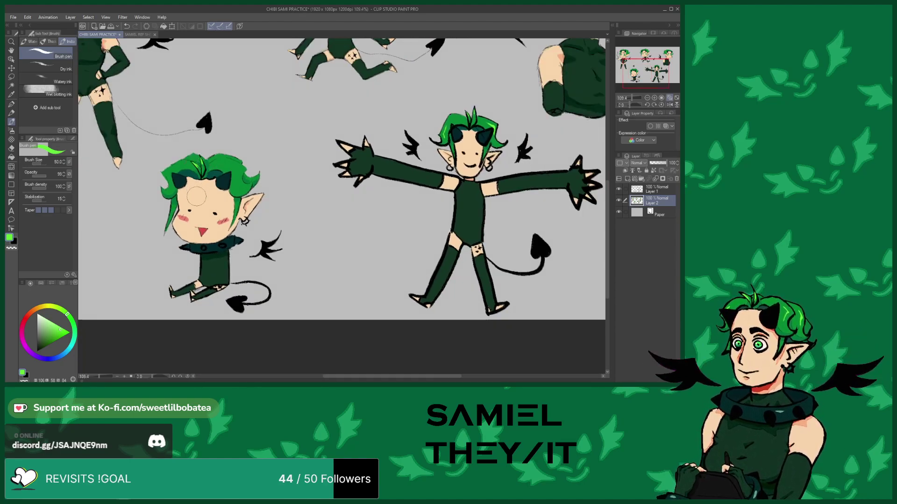
Sample a dark teal from the reference sheet for the sitting chibi's spiked collar
scroll(196, 159, "up", 3)
key("ctrl+Tab")
scroll(205, 72, "down", 5)
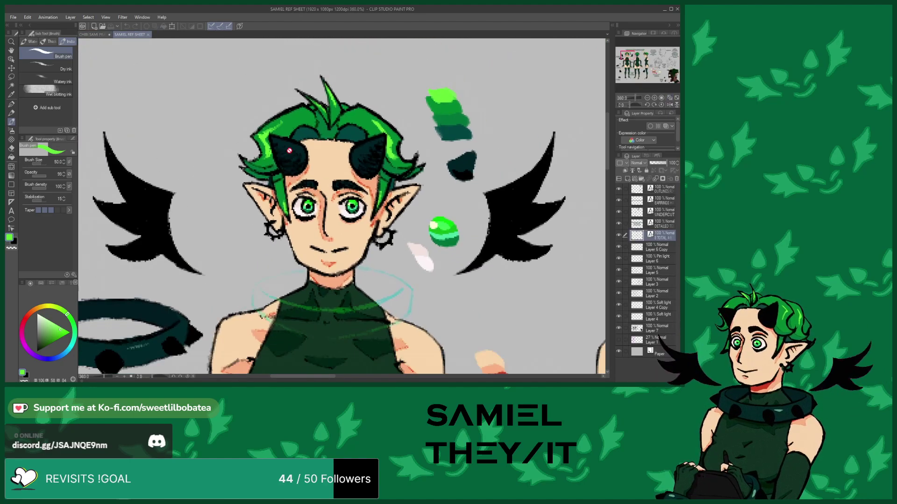
scroll(159, 120, "up", 4)
left_click(159, 119, "alt")
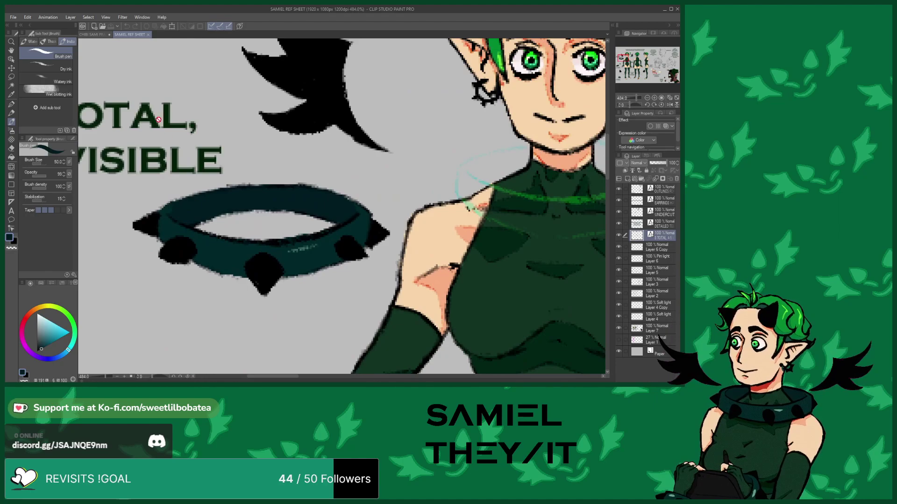
left_click(93, 34)
scroll(204, 272, "up", 4)
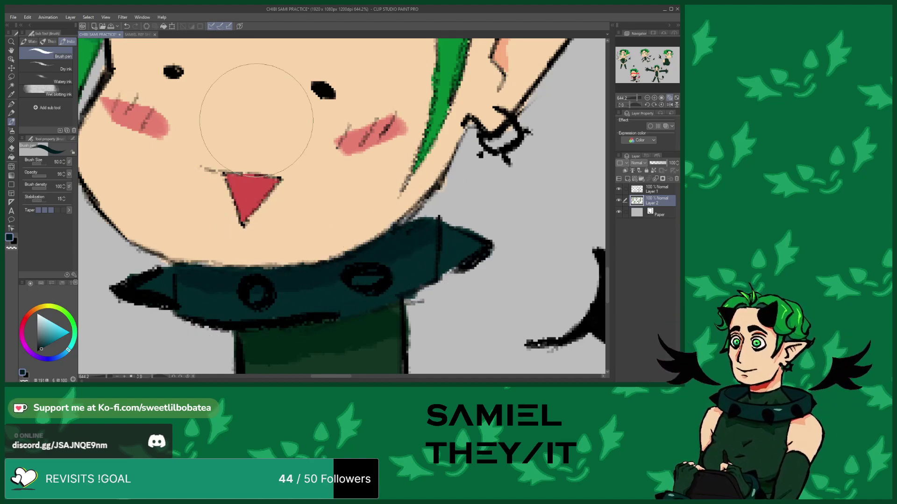
Sample the light teal from the collar swatch on the reference sheet and paint highlights at both ends of the sitting chibi's spiked collar
left_click(141, 36)
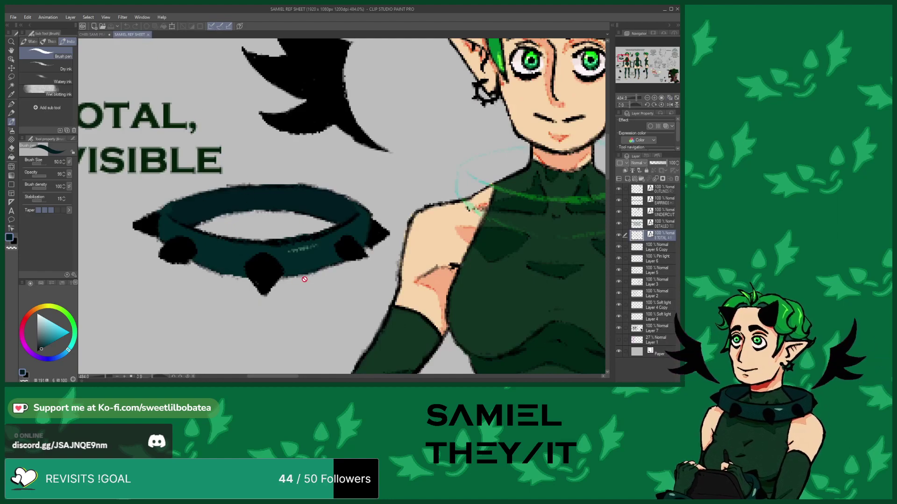
scroll(333, 161, "up", 2)
scroll(332, 160, "down", 3)
scroll(332, 160, "down", 2)
scroll(330, 182, "up", 3)
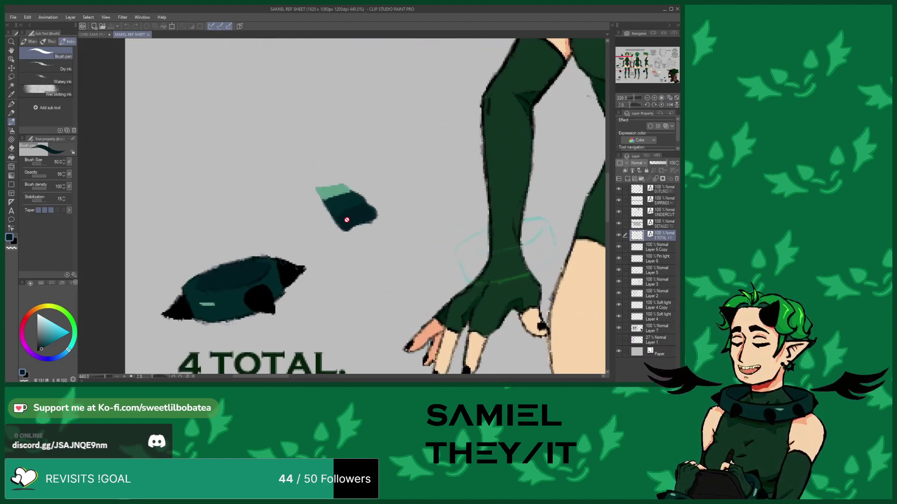
left_click(328, 191, "alt")
left_click(92, 35)
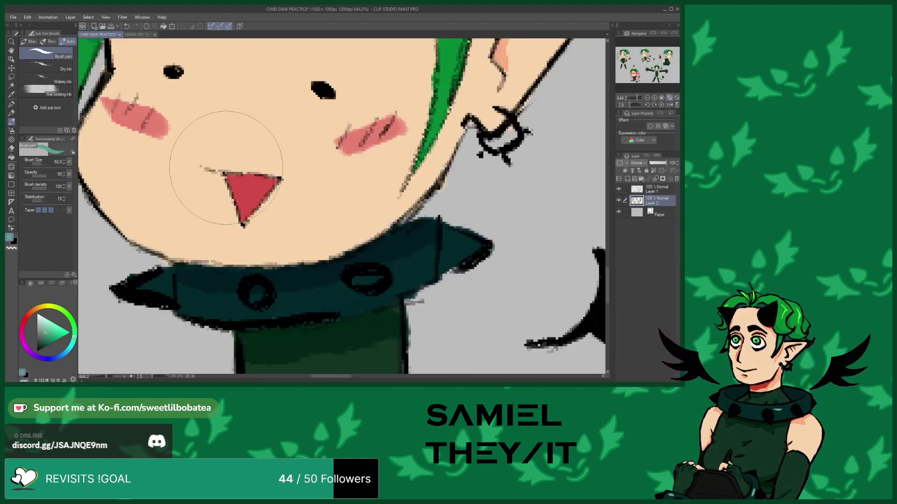
left_click(418, 267)
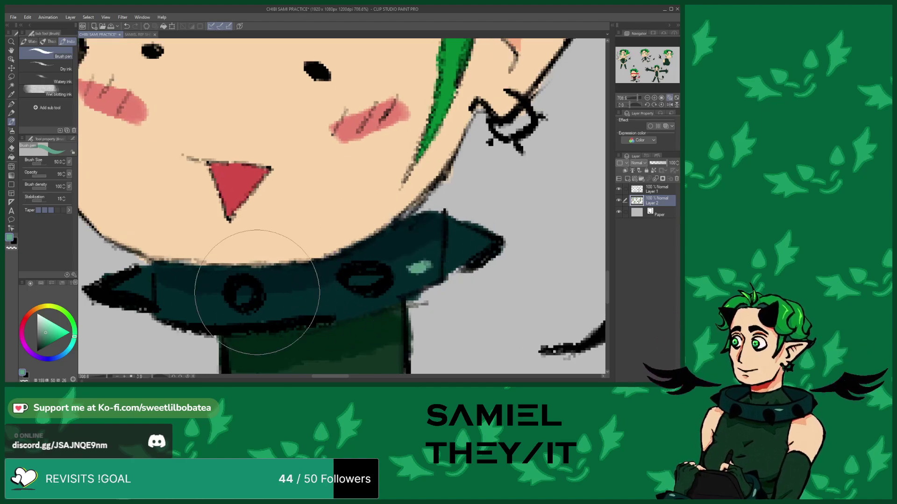
left_click(179, 302)
scroll(210, 261, "down", 10)
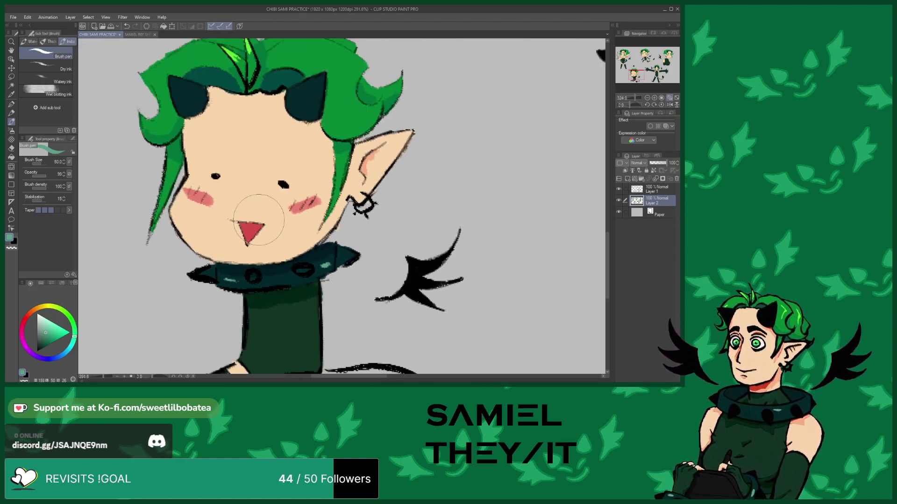
Fit the whole canvas in view to review all five chibi drawings
scroll(257, 269, "down", 3)
scroll(256, 150, "up", 4)
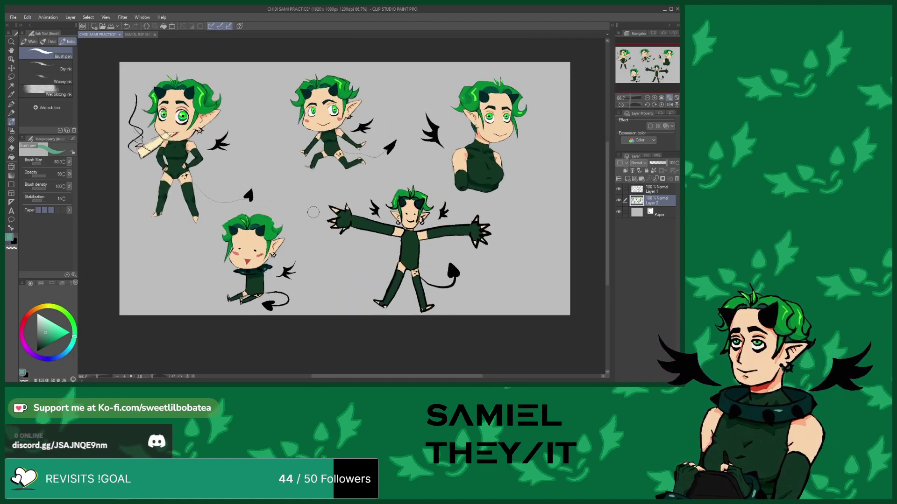
scroll(318, 217, "down", 2)
scroll(318, 217, "up", 3)
scroll(276, 194, "down", 1)
scroll(274, 178, "up", 1)
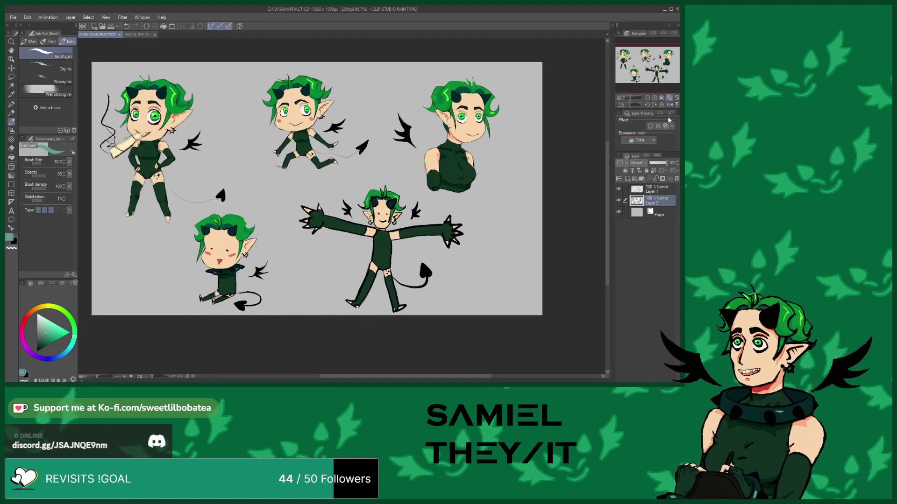
left_click(669, 99)
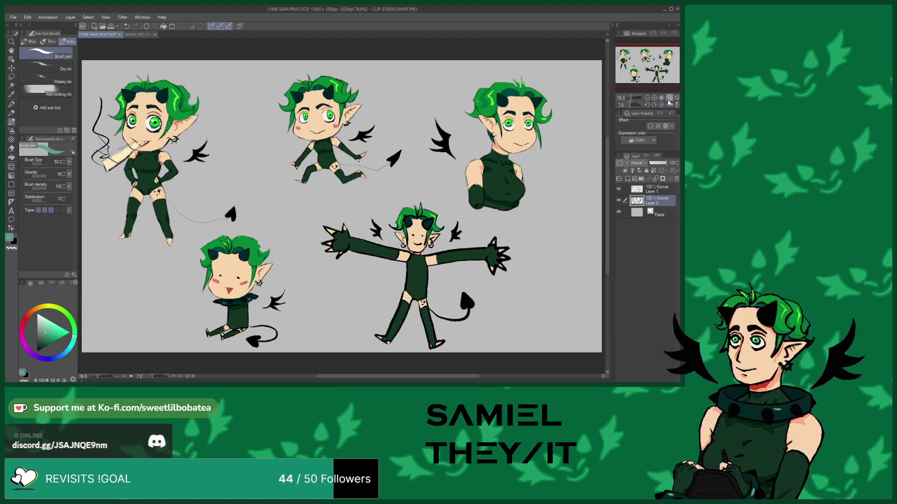
On Layer 1, draw near-black motion lines behind the running chibi and small accent marks beside the bust drawing's face
left_click(642, 189)
left_click(37, 351)
left_click_drag(267, 118, 251, 109)
mouse_move(270, 129)
left_mouse_down()
mouse_move(256, 133)
mouse_move(261, 155)
left_mouse_up()
left_click_drag(259, 112, 277, 154)
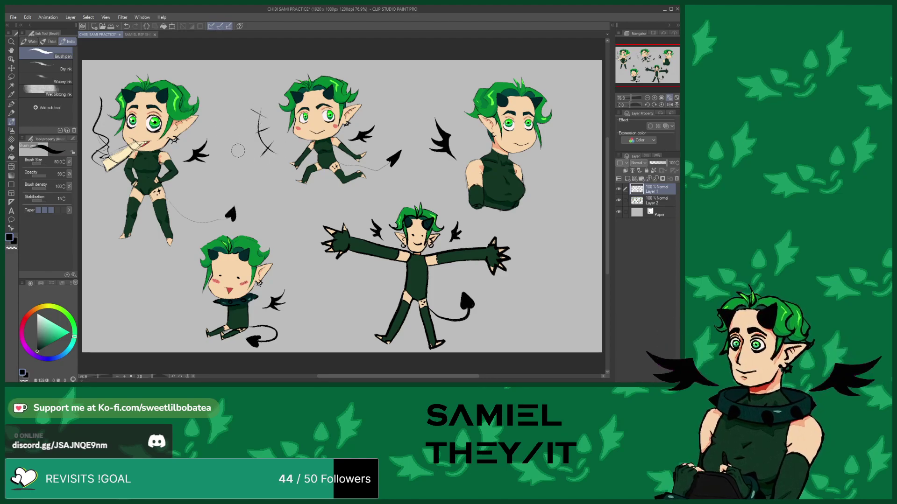
left_click(555, 159)
left_click_drag(555, 139, 558, 146)
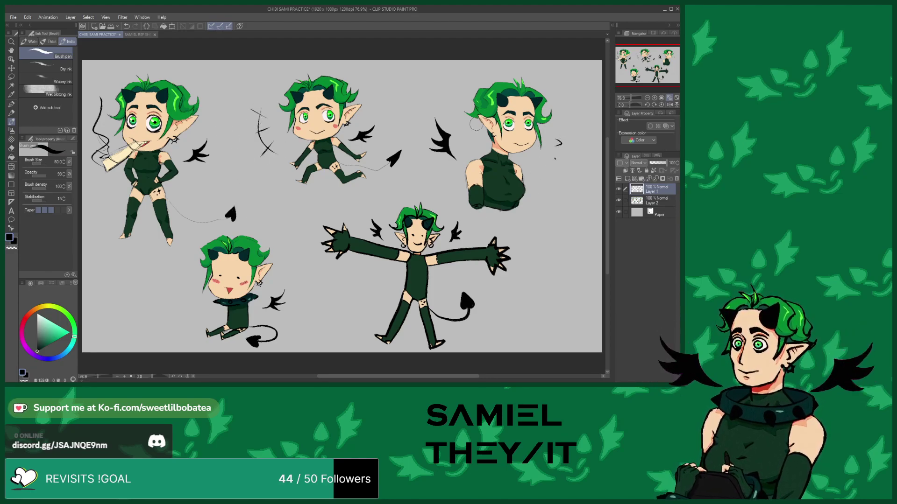
Draw a small outlined heart beside the sitting chibi and short emphasis lines above the outstretched-arms chibi's head
mouse_move(181, 286)
left_mouse_down()
mouse_move(170, 295)
mouse_move(176, 305)
left_mouse_up()
left_click_drag(383, 212, 377, 206)
mouse_move(415, 185)
left_mouse_down()
mouse_move(442, 195)
mouse_move(447, 185)
mouse_move(462, 212)
left_mouse_up()
left_click_drag(392, 193, 391, 199)
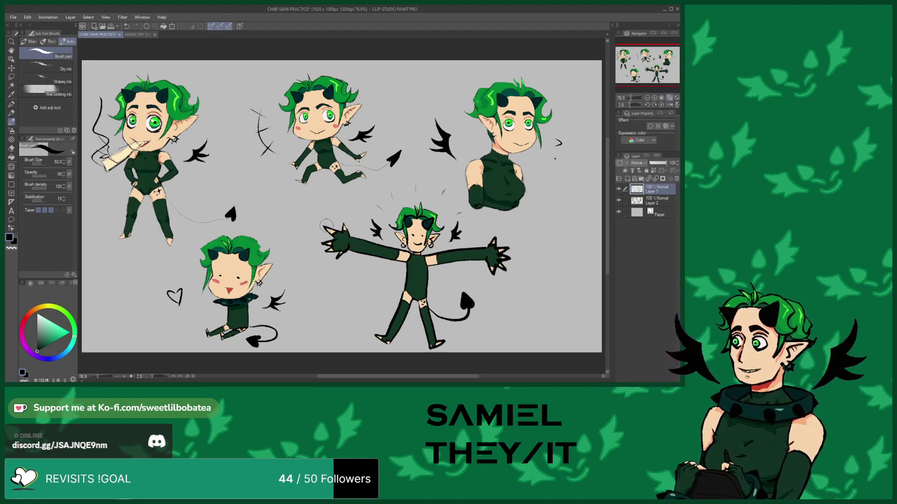
Save the finished CHIBI SAMI PRACTICE drawing
left_click(111, 27)
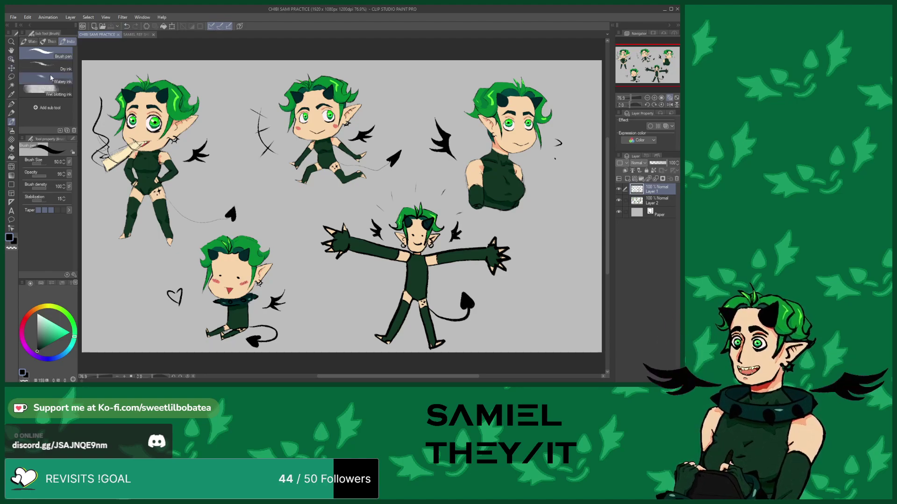
left_click(14, 18)
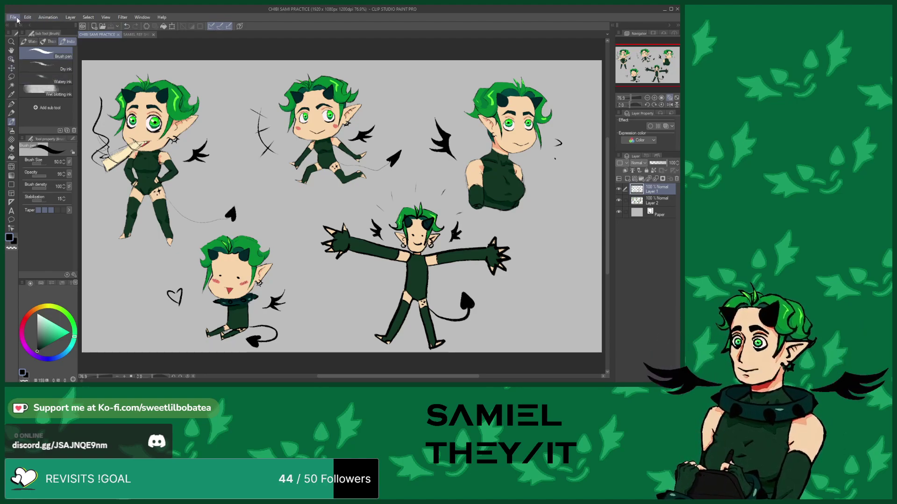
left_click(140, 128)
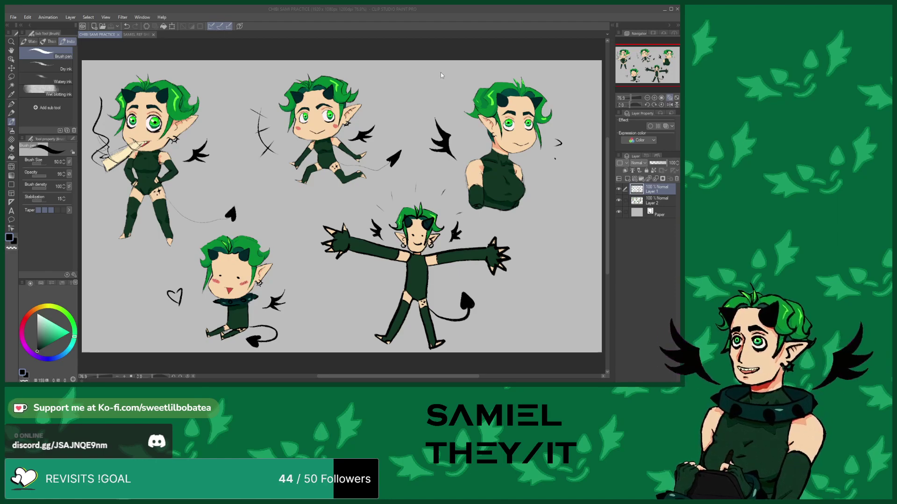
left_click(472, 104)
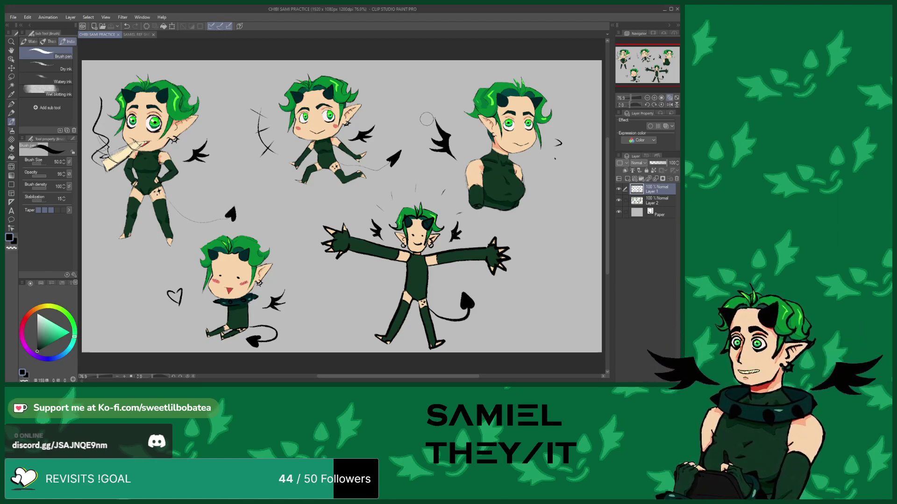